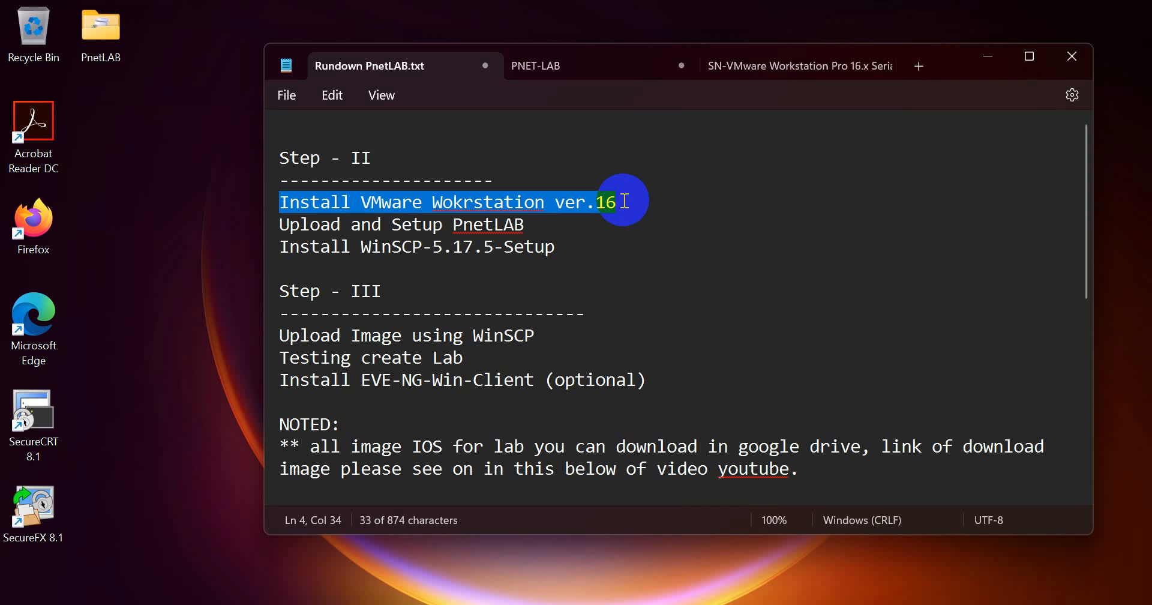
- Highlight and review the Install VMware Workstation ver.16 and Upload and Setup PnetLAB lines in the notes
left_click(624, 201)
left_click_drag(621, 200, 285, 209)
left_click(336, 223)
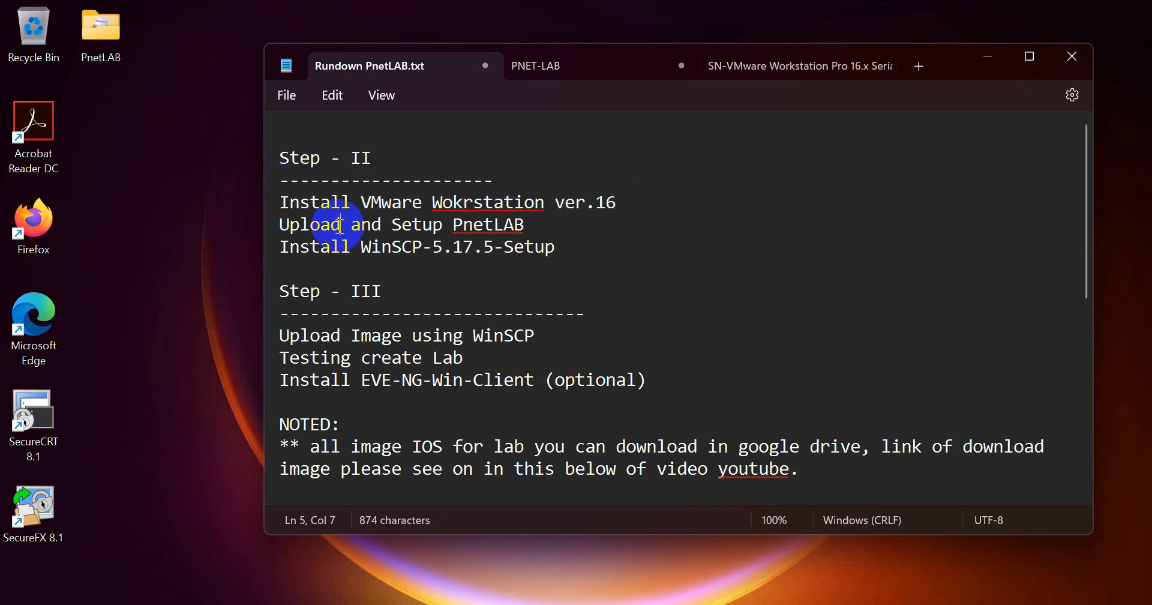
triple_click(345, 231)
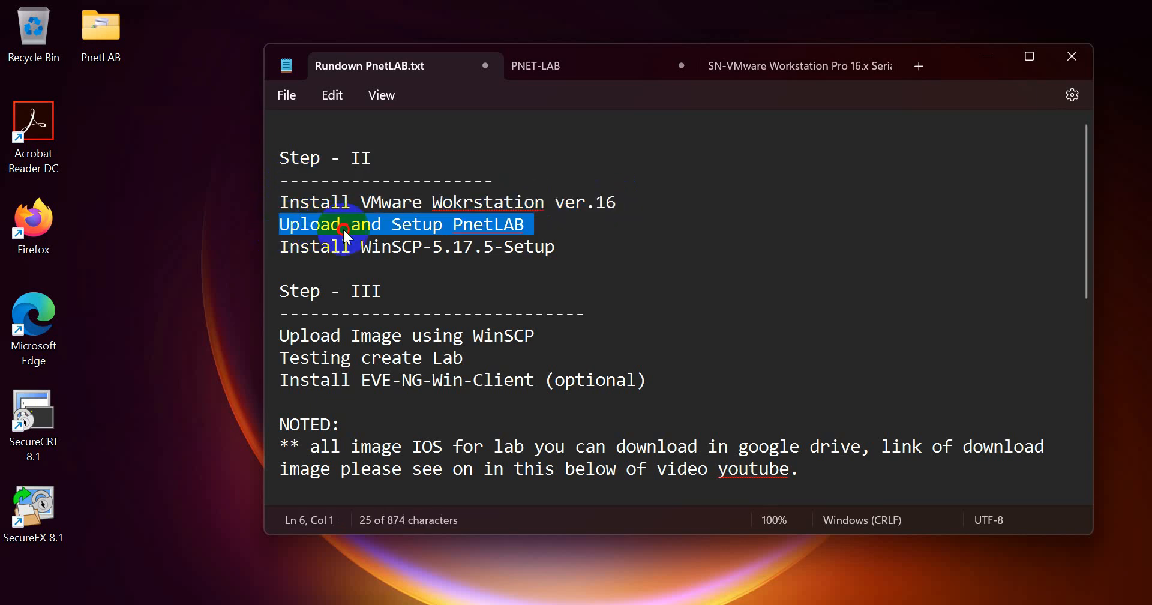
right_click(516, 226)
left_click_drag(275, 206, 564, 230)
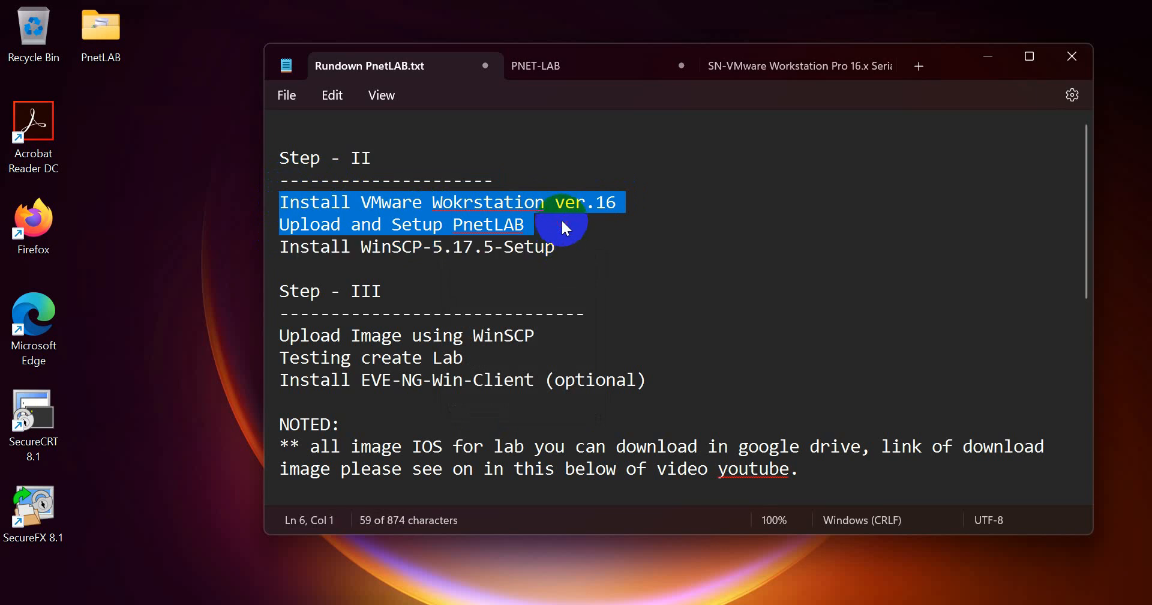
double_click(495, 219)
left_click_drag(281, 203, 618, 205)
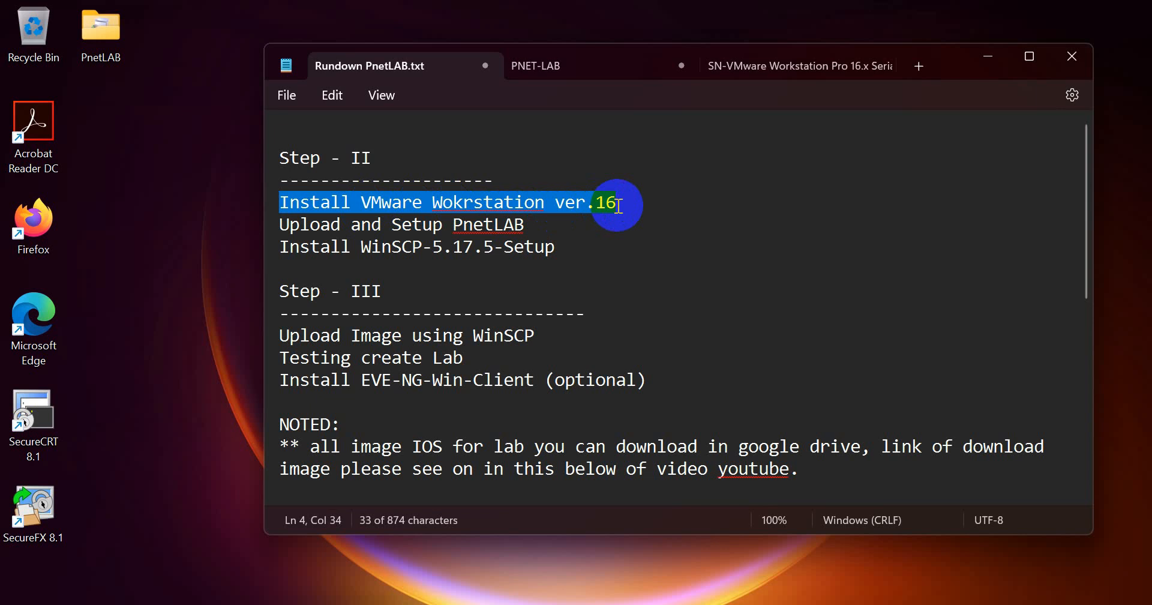
left_click(574, 229)
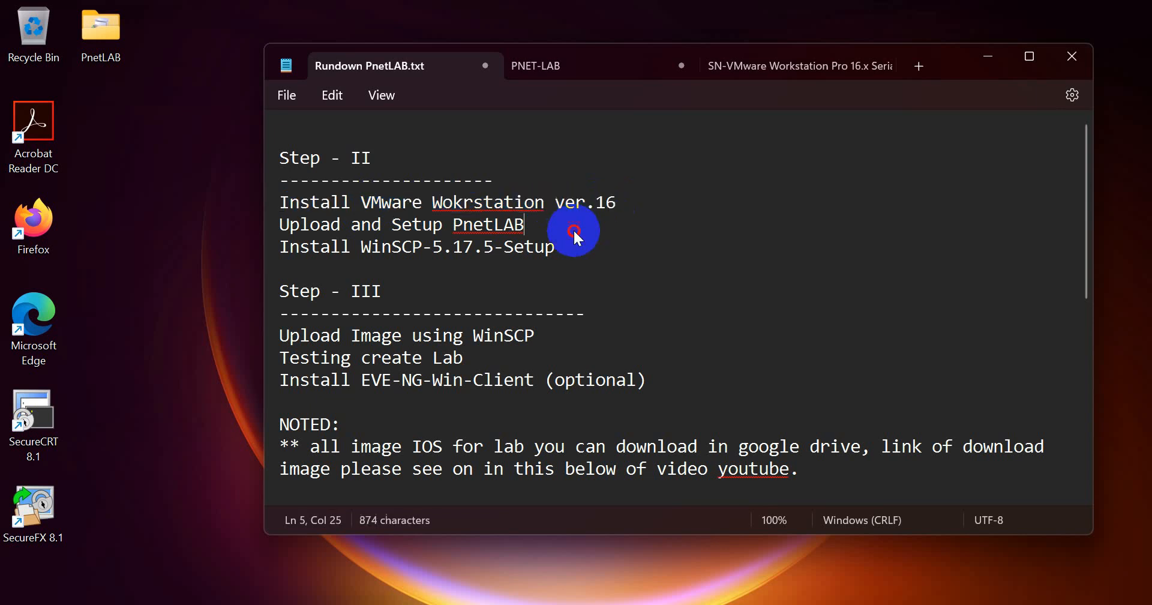
triple_click(274, 202)
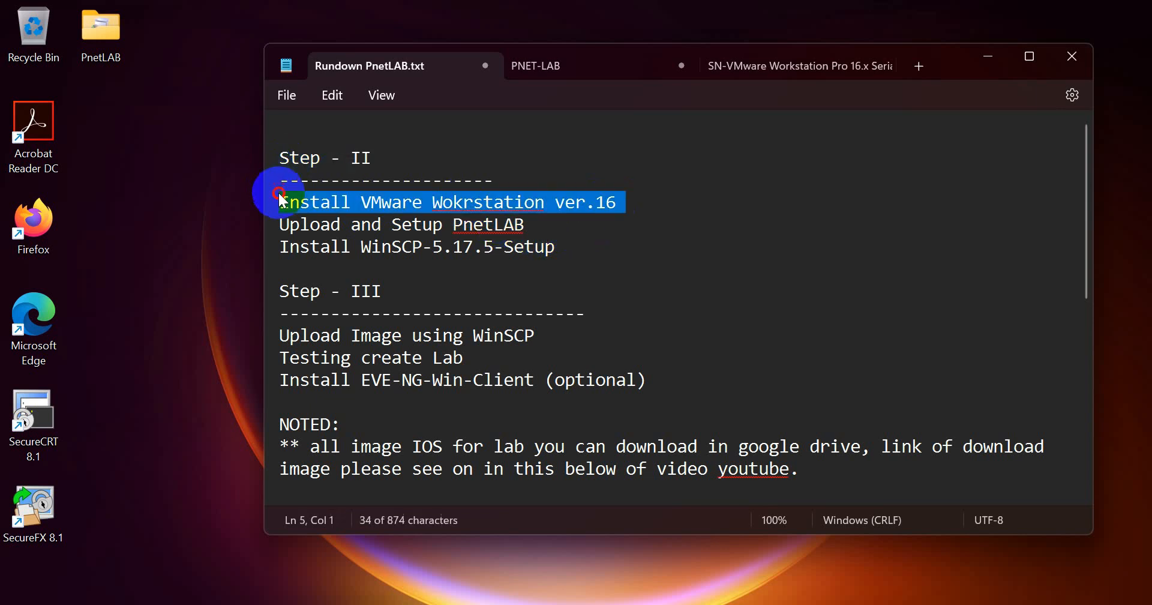
triple_click(313, 227)
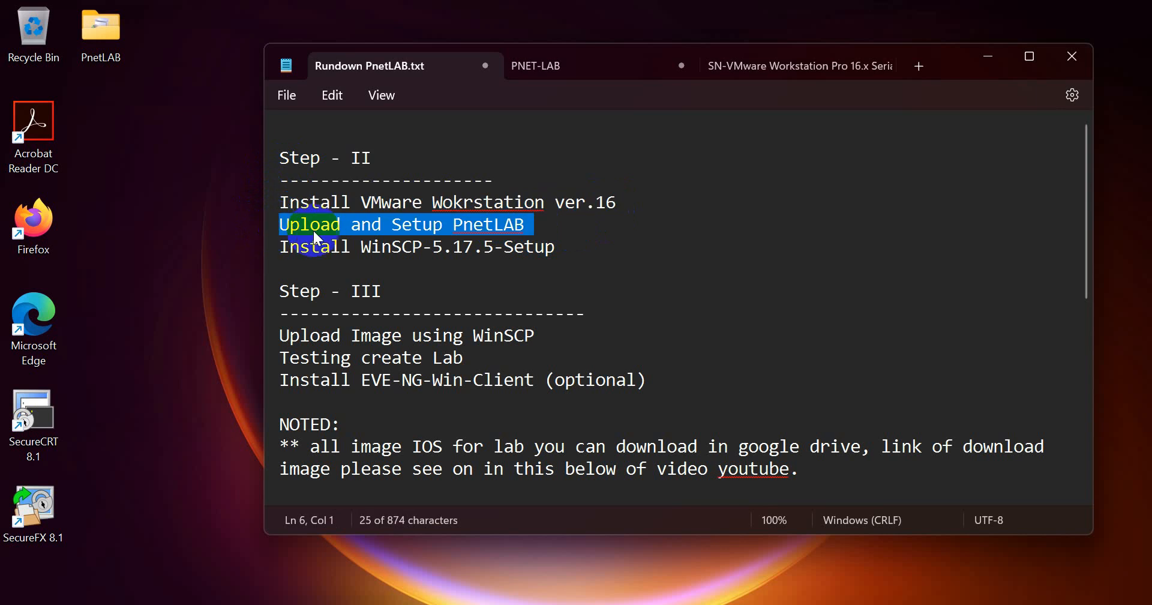
left_click(371, 225)
- Review the PnetLAB and Install WinSCP-5.17.5-Setup lines, then bring up the Run prompt with 'control'
left_click(540, 231)
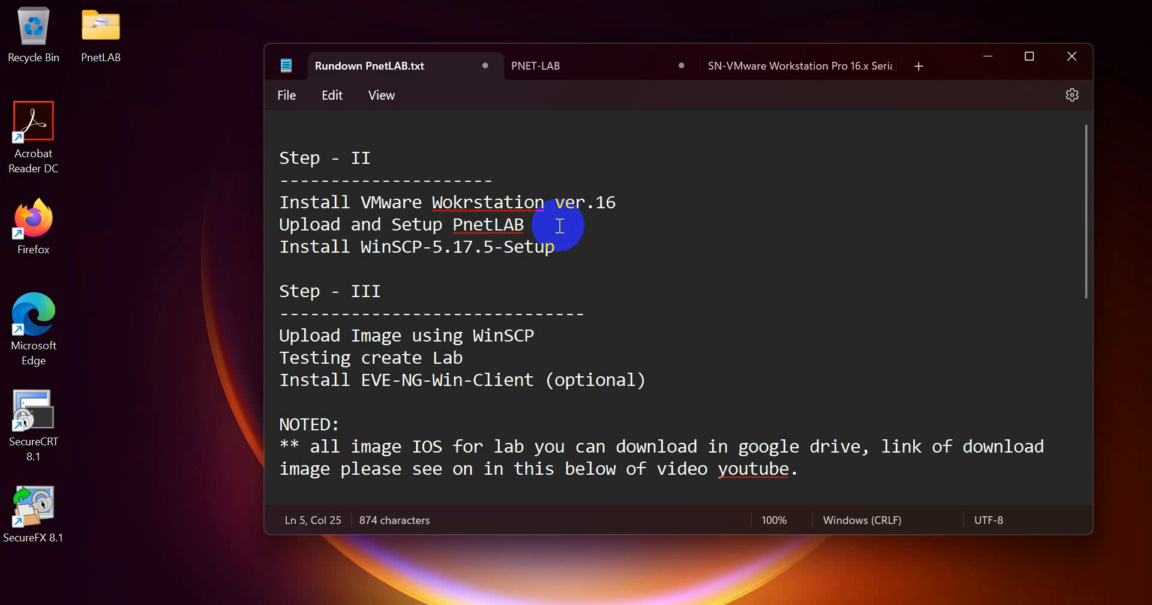
left_click_drag(532, 225, 280, 224)
left_click(406, 229)
left_click(547, 240)
left_click(533, 225)
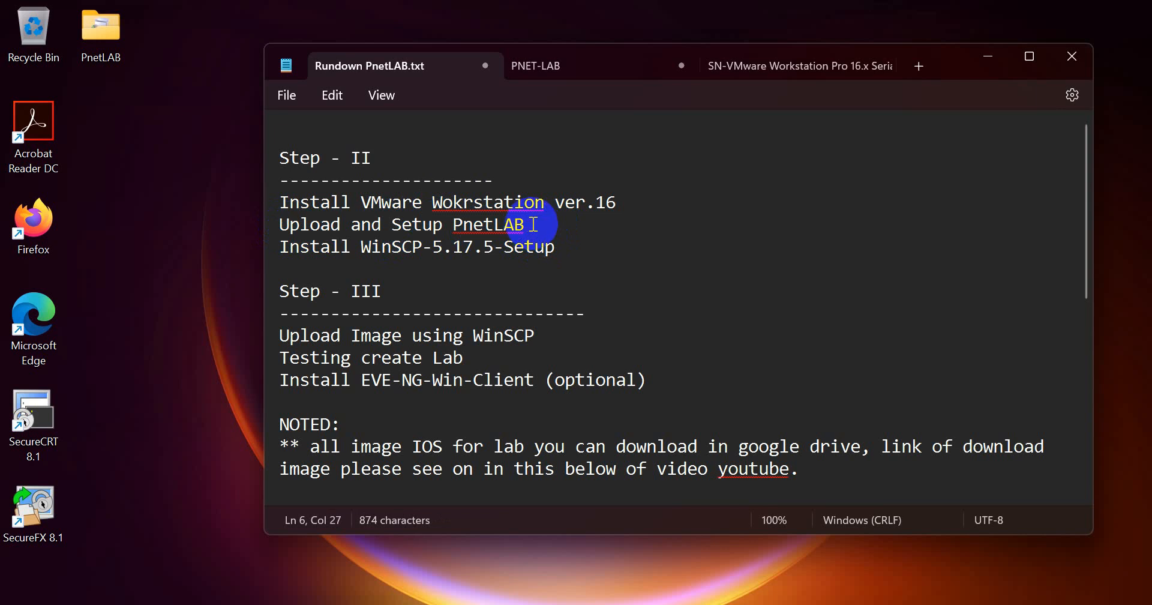
left_click_drag(532, 225, 282, 226)
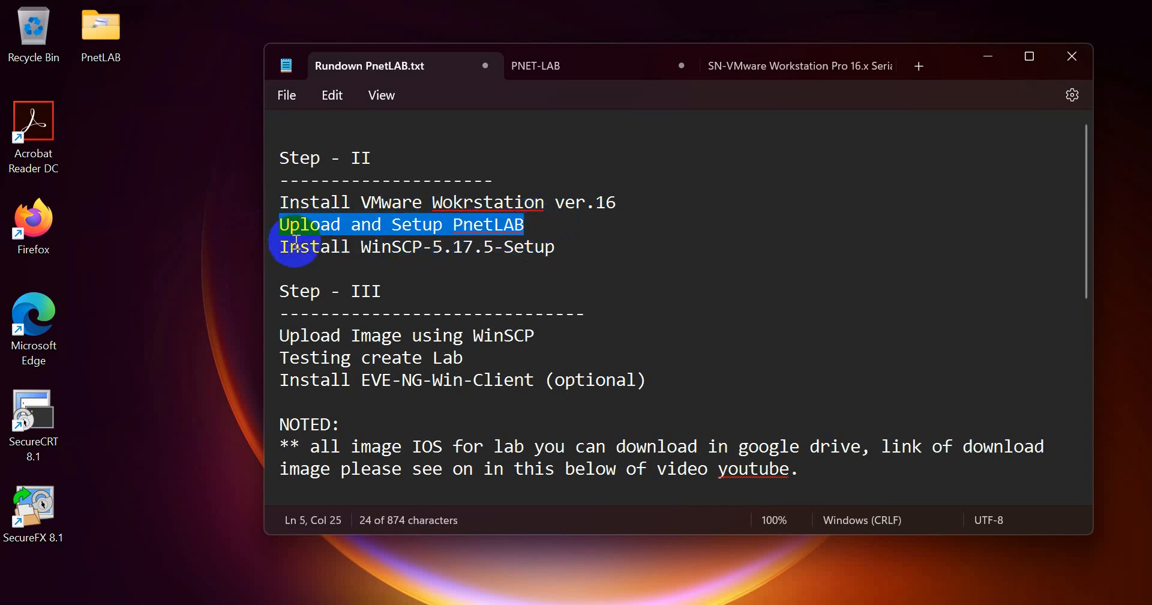
left_click(283, 233)
left_click(283, 247)
left_click_drag(285, 251, 570, 248)
left_click(569, 244)
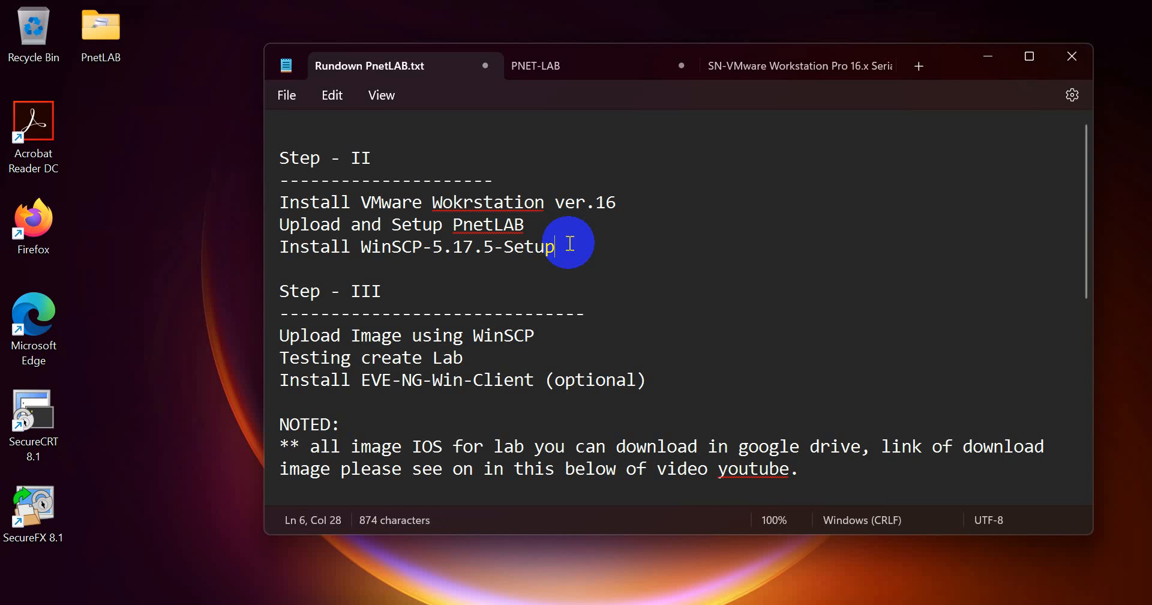
left_click_drag(570, 243, 280, 252)
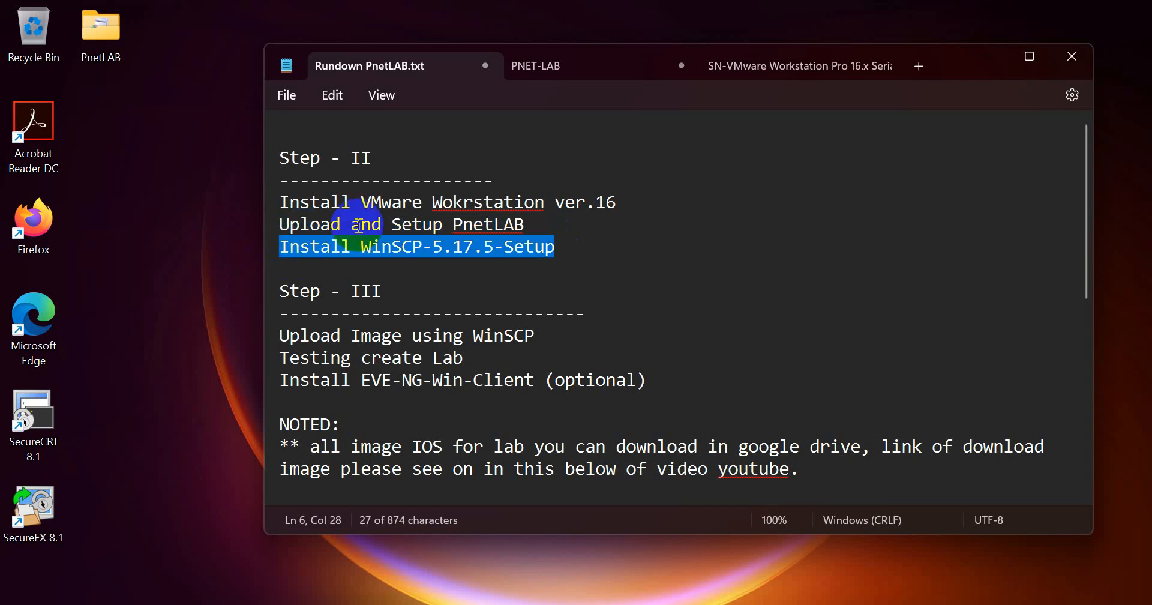
left_click(419, 226)
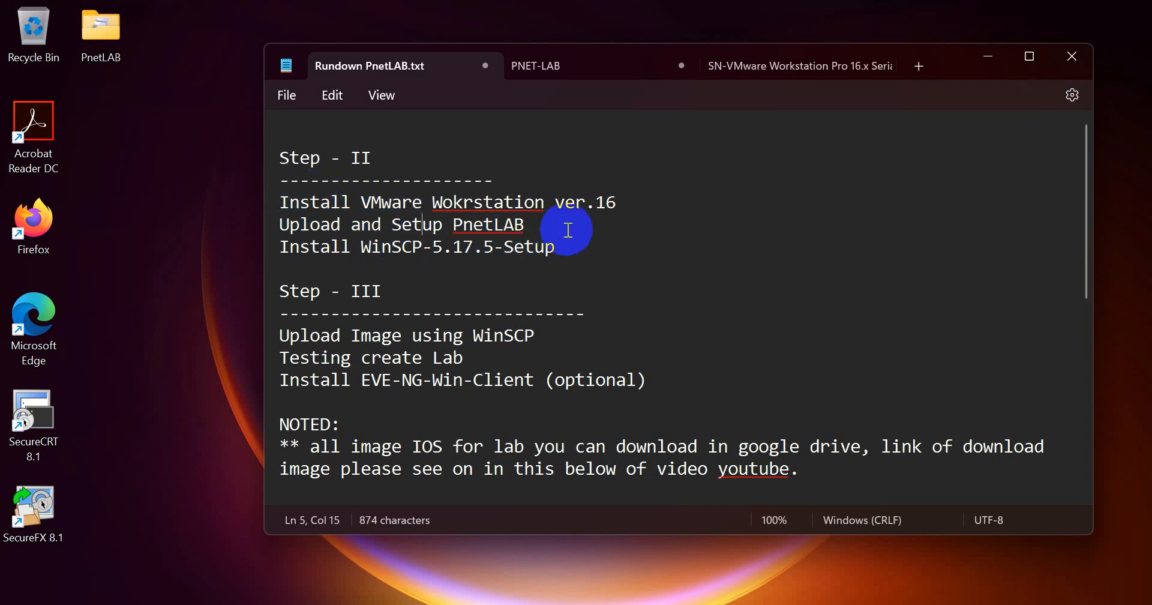
left_click(283, 201)
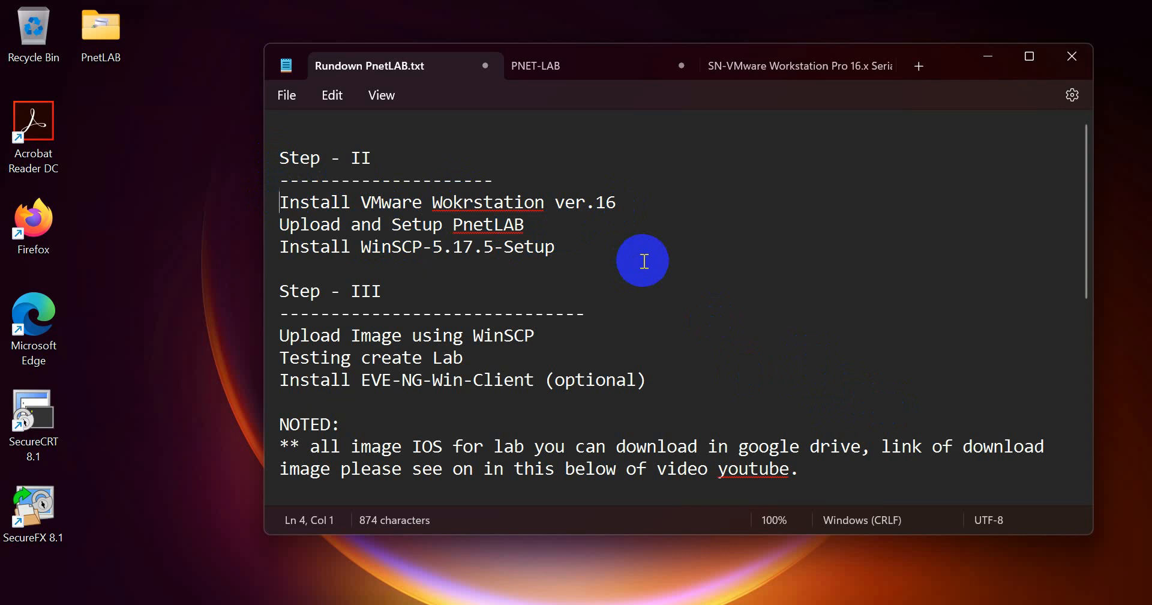
key("super+r")
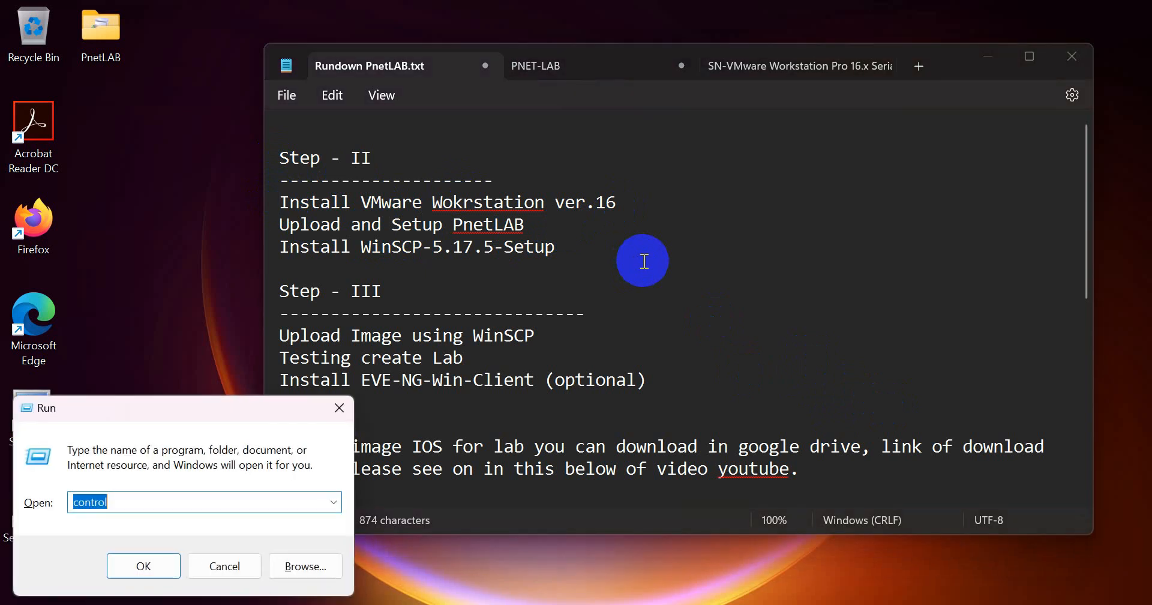
- Launch Control Panel and go through Network and Sharing Center to the adapter list
key("Return")
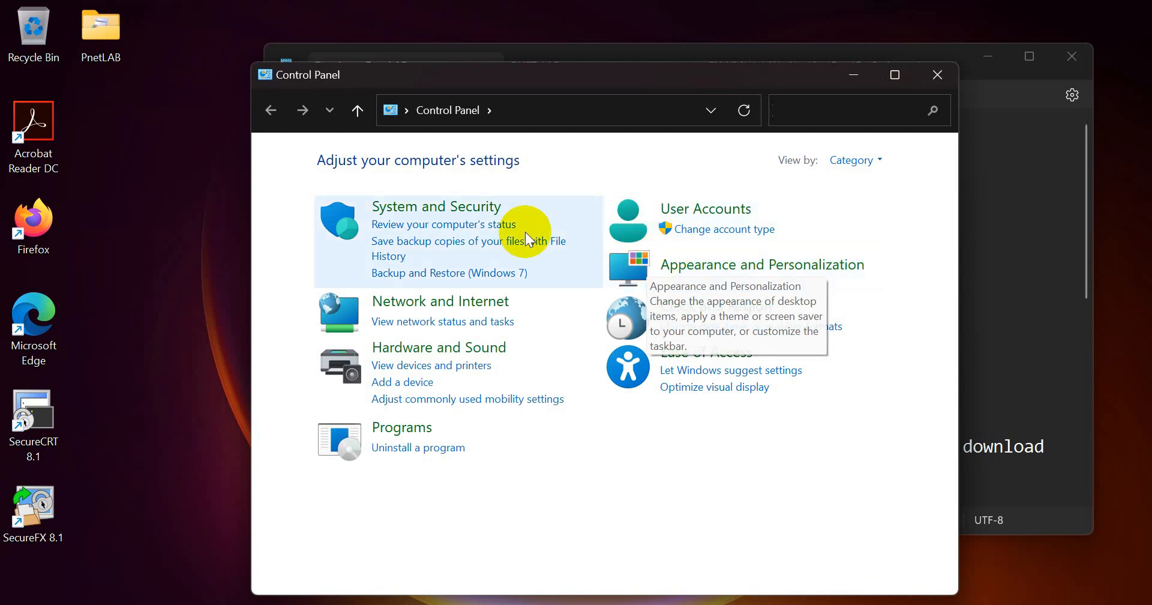
left_click(392, 300)
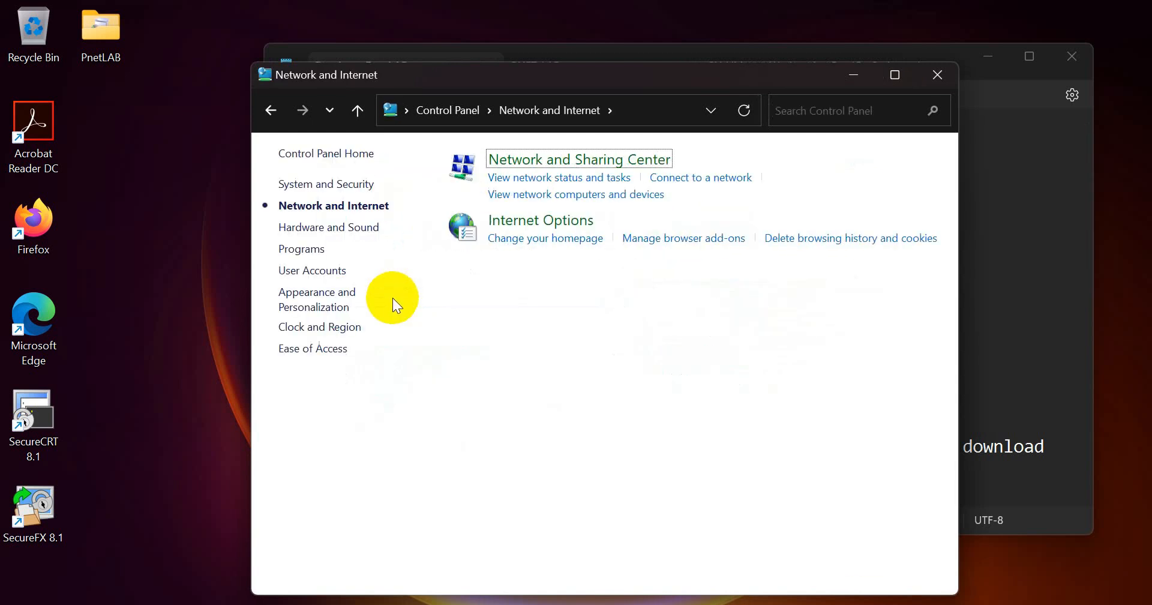
left_click(527, 161)
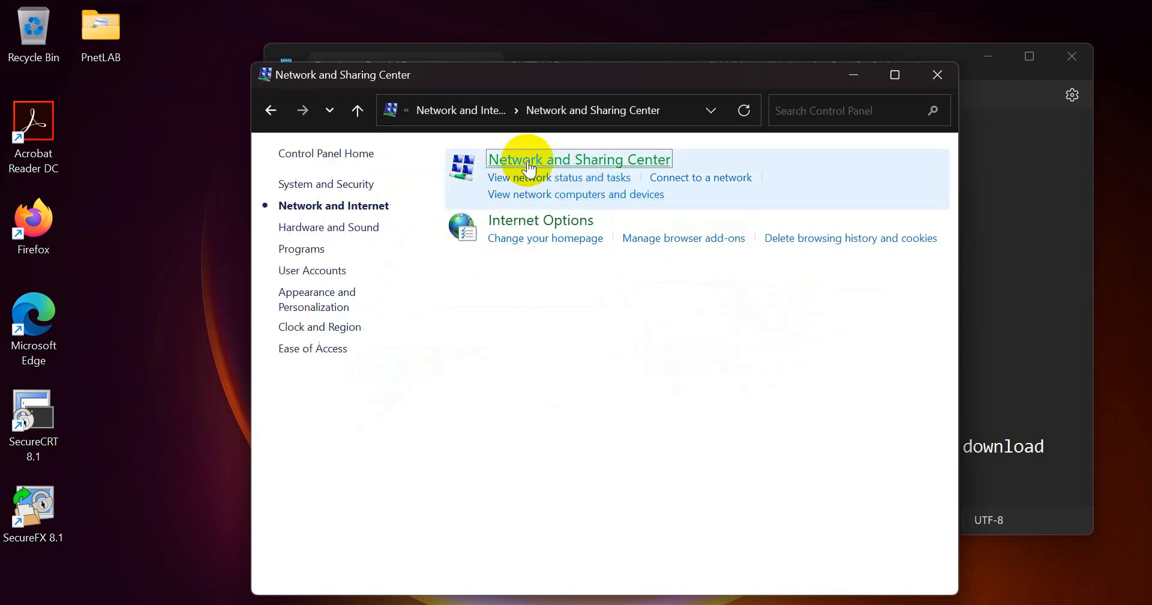
left_click(331, 185)
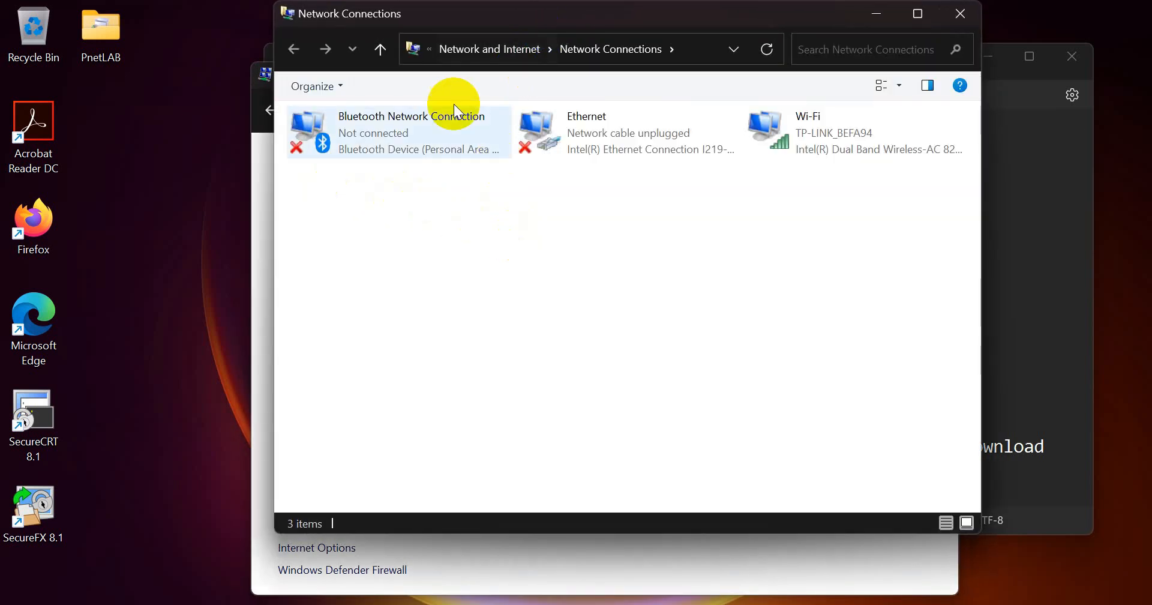
- Inspect the Ethernet, Wi-Fi and Bluetooth adapters, then minimize Network Connections
left_click_drag(326, 188, 933, 111)
left_click(782, 223)
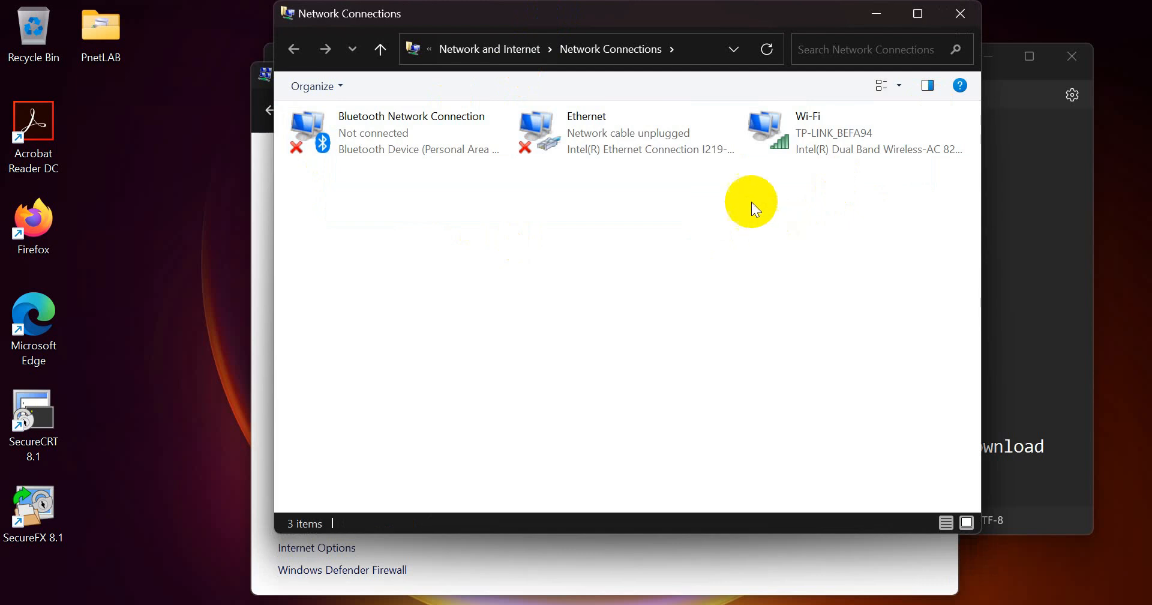
left_click(690, 135)
left_click(803, 117)
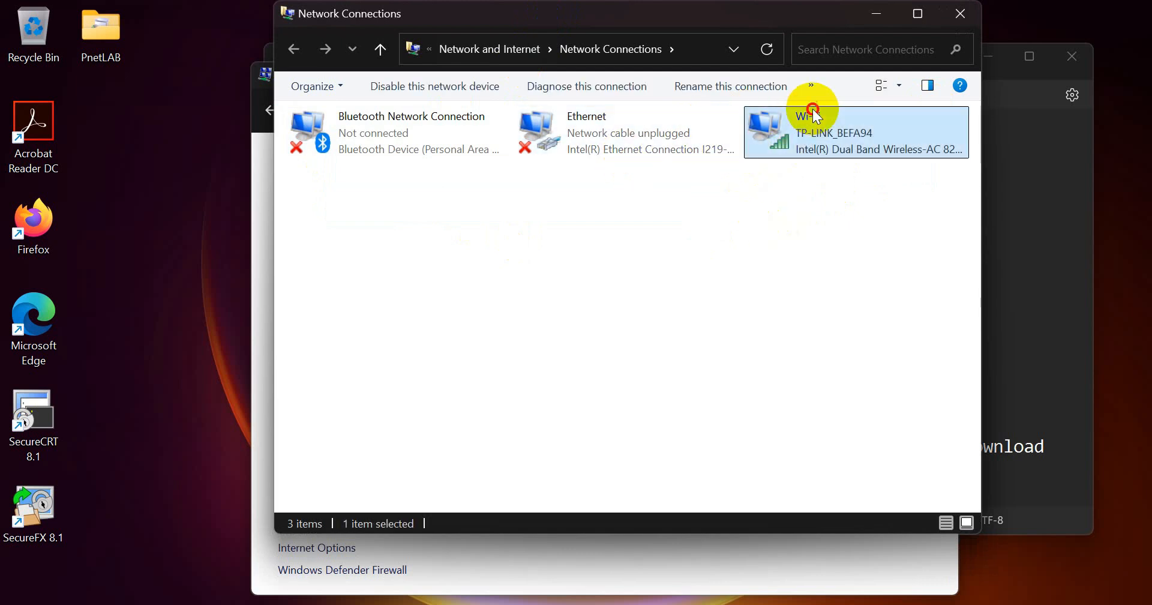
left_click(625, 142)
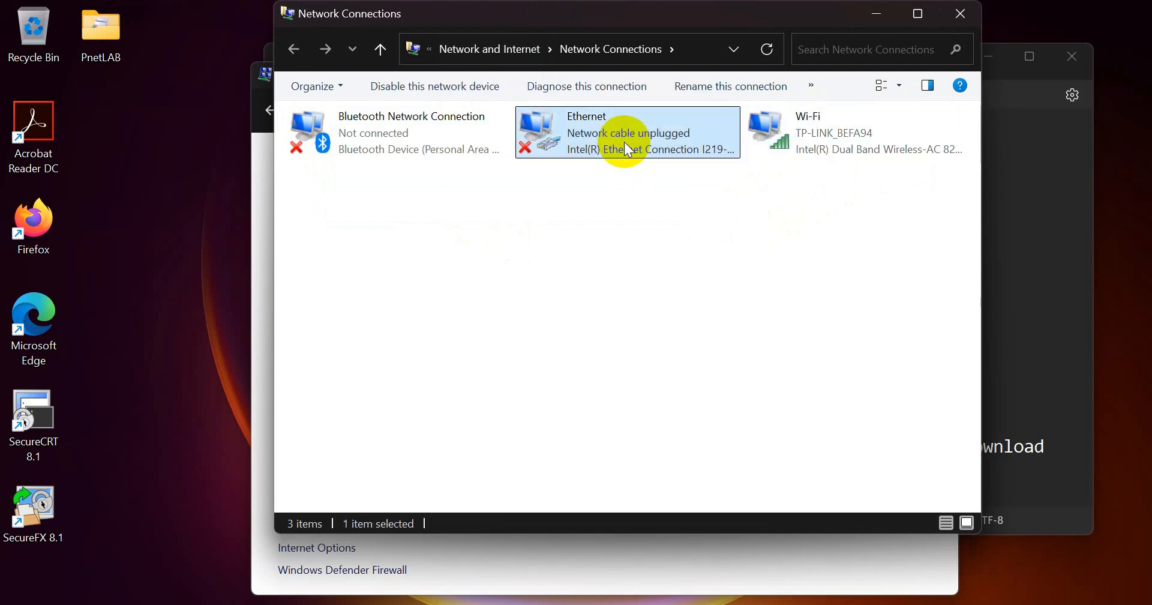
left_click(378, 128)
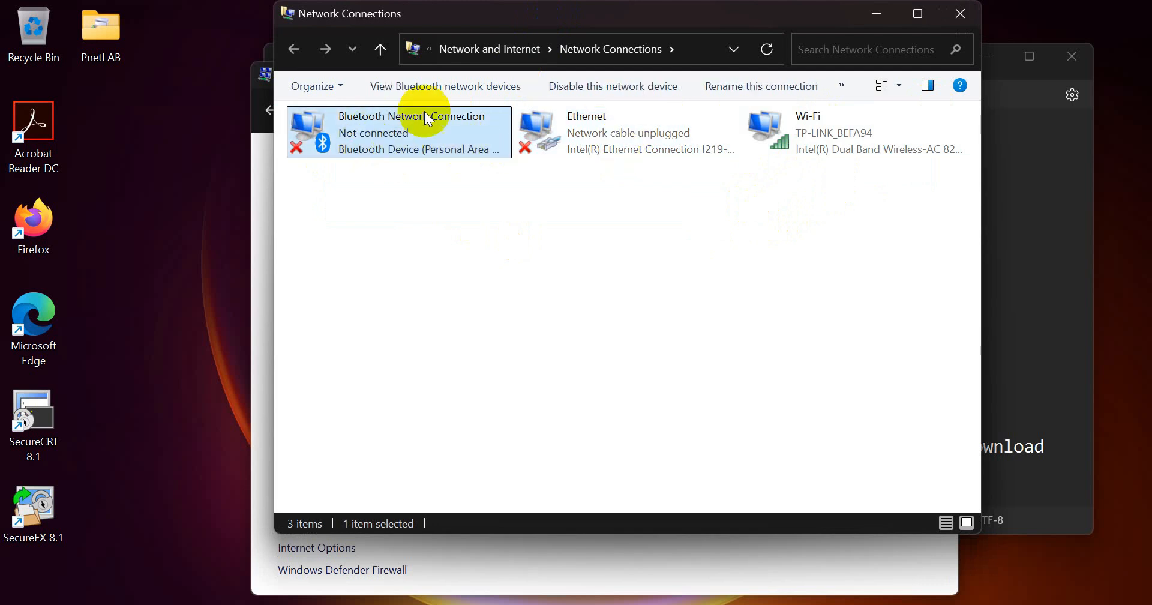
left_click(582, 137)
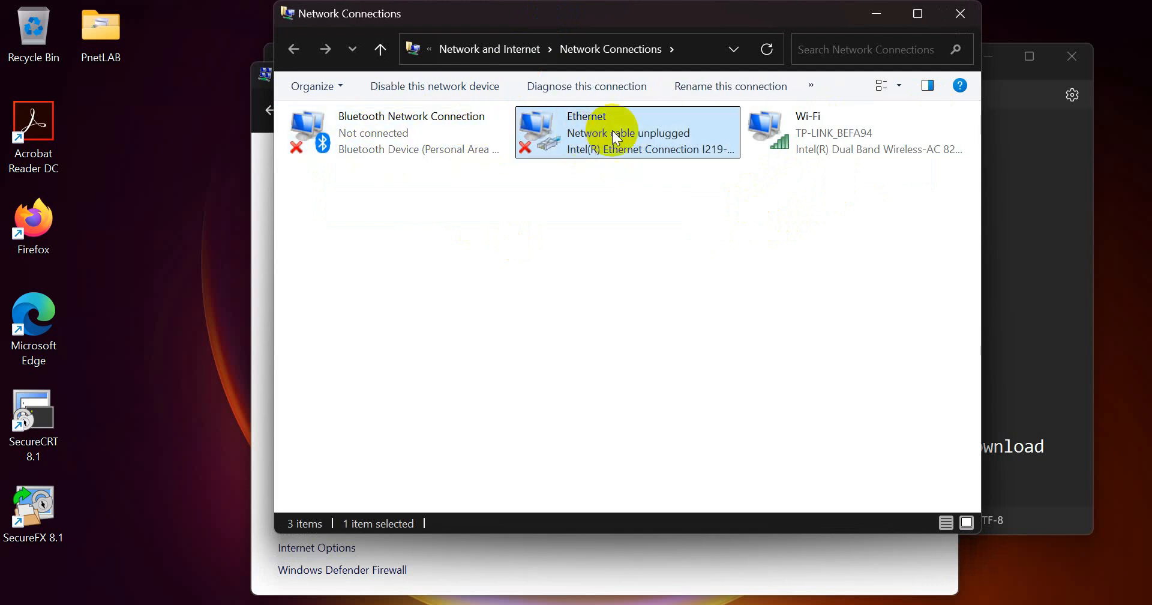
left_click(777, 147)
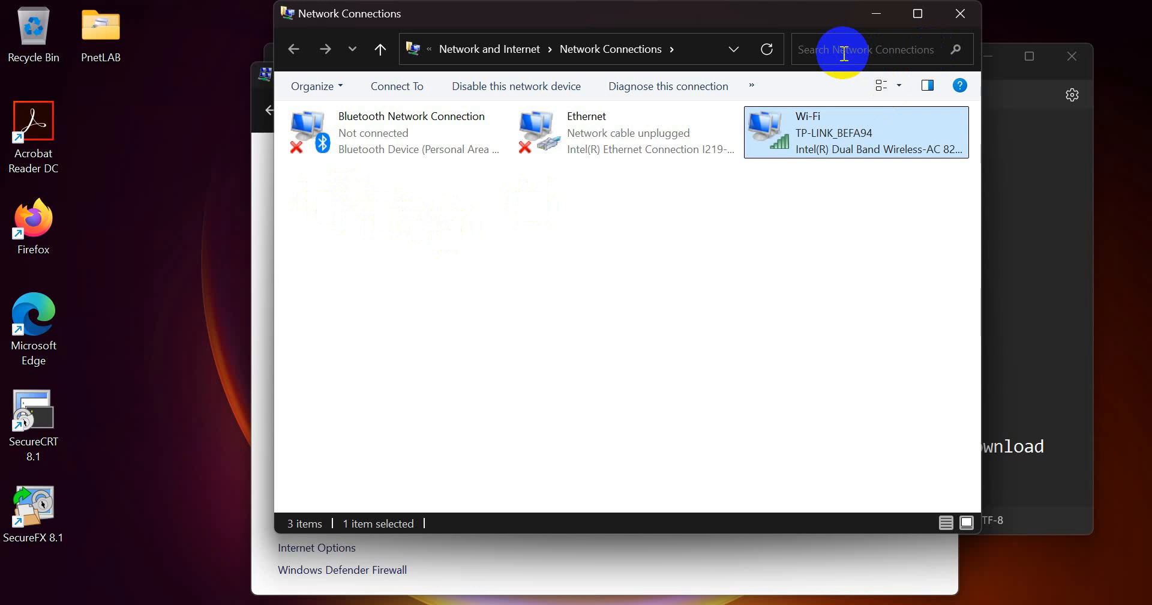
left_click(870, 27)
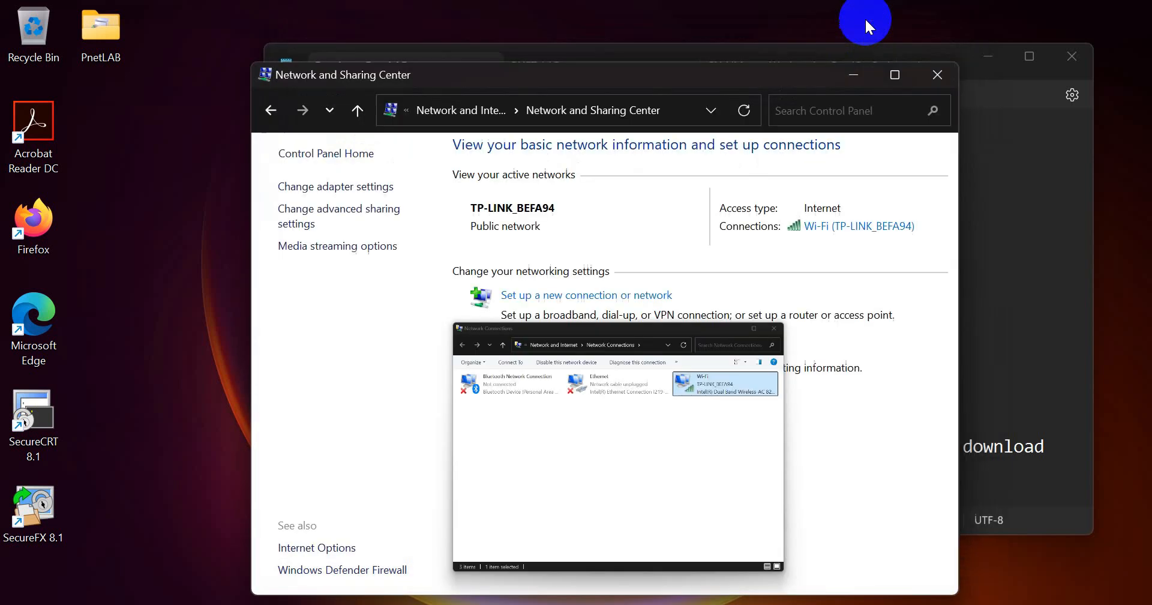
- Close the Network and Sharing Center and open the VMware Workstation downloads folder
left_click(946, 72)
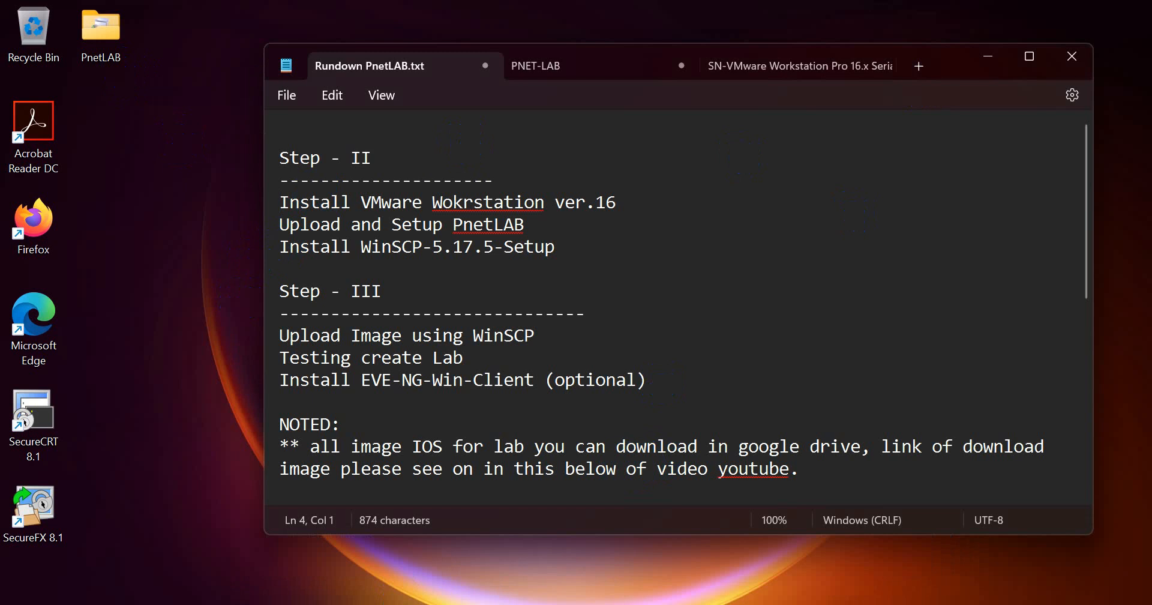
left_click(530, 604)
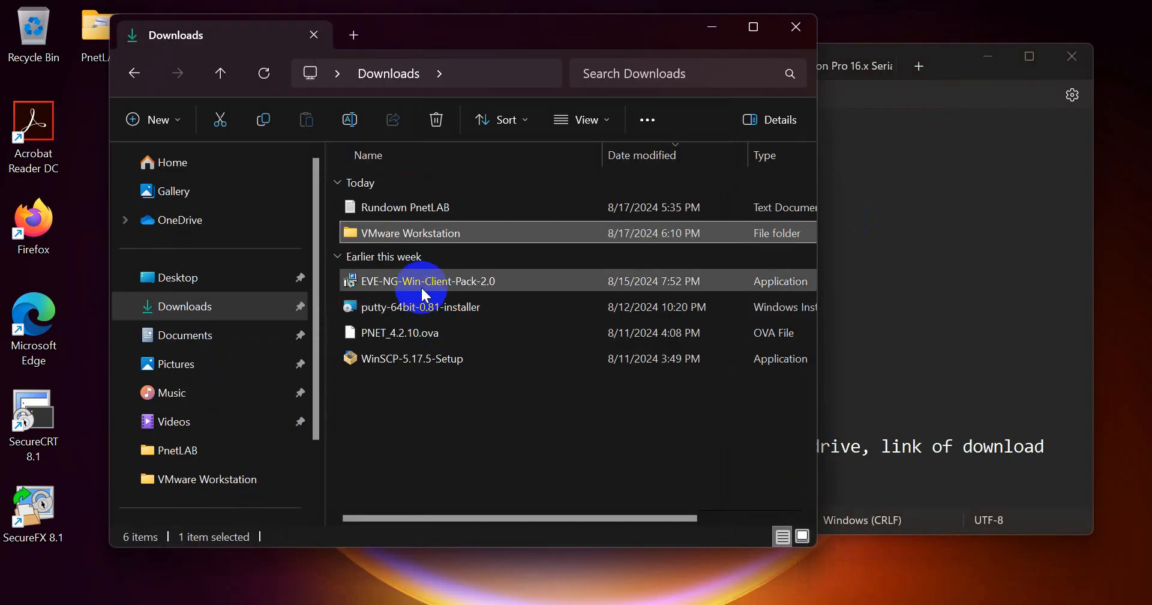
double_click(407, 234)
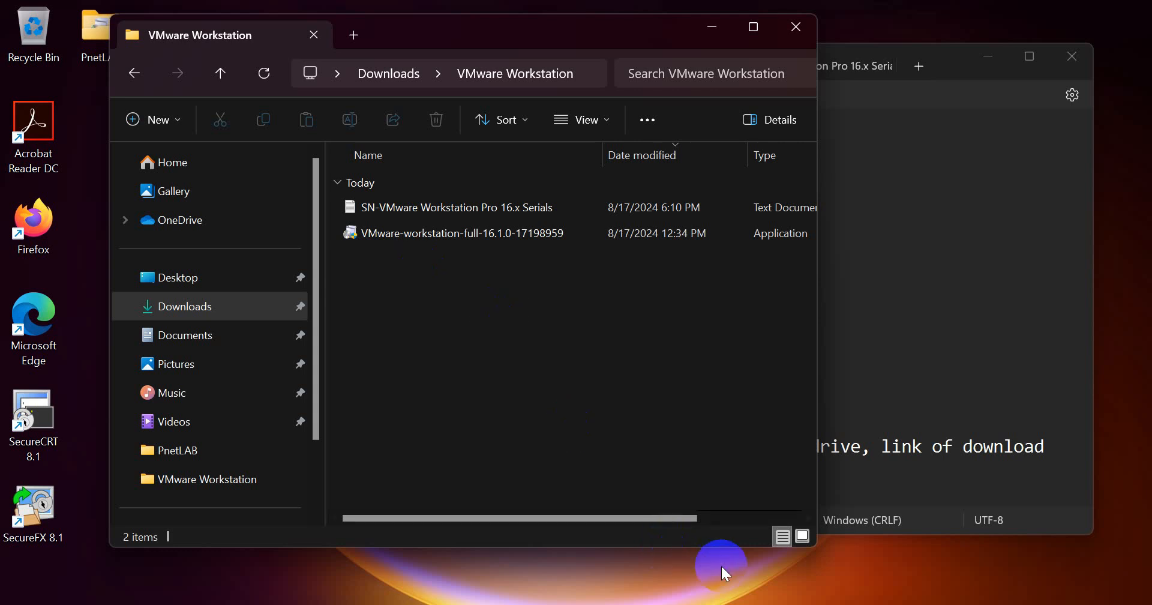
- Copy the VMware Workstation Drive link from the notes and switch to Microsoft Edge
left_click(746, 603)
scroll(406, 409, "down", 1)
scroll(406, 408, "down", 3)
left_click_drag(278, 360, 294, 384)
key("ctrl+c")
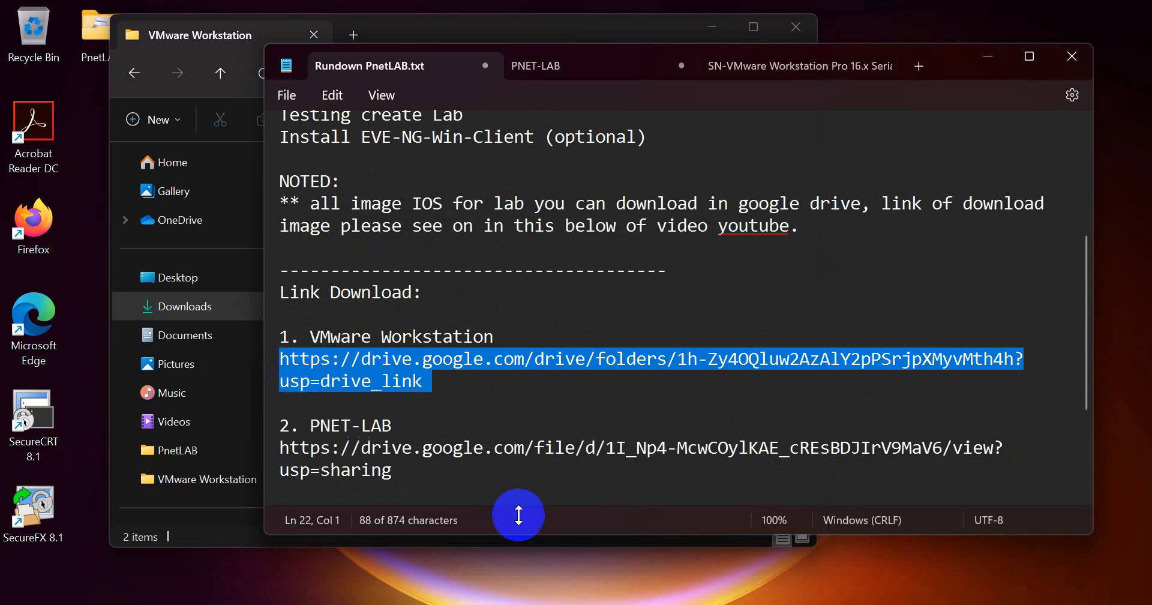
left_click(603, 604)
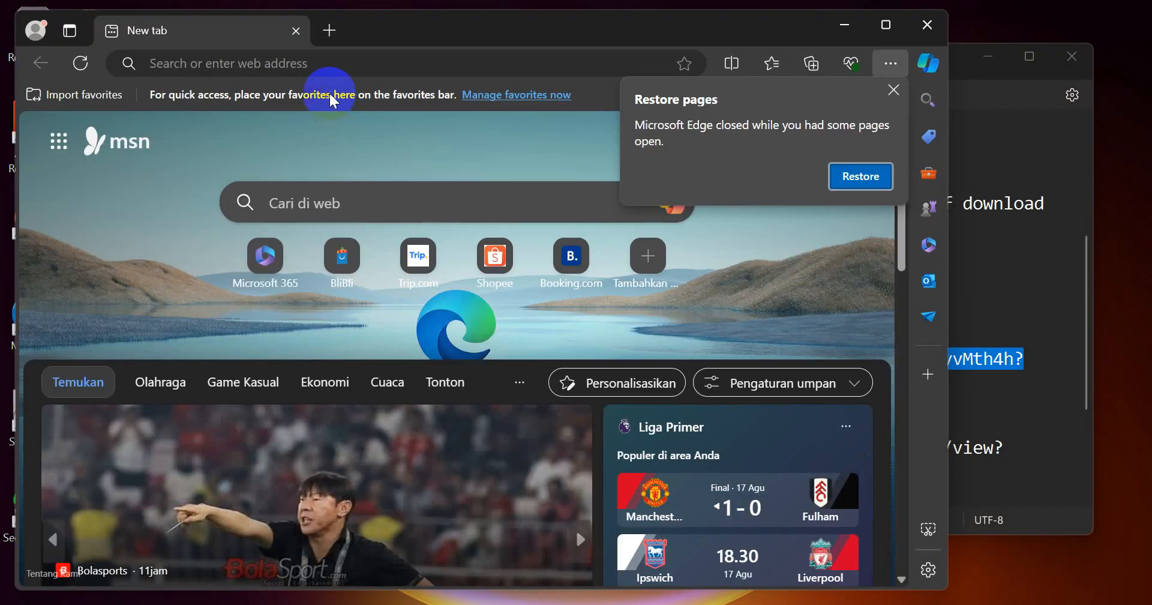
- Load the VMware Workstation Drive folder in Edge and select the PNET-LAB link in the notes
key("ctrl+v")
key("Return")
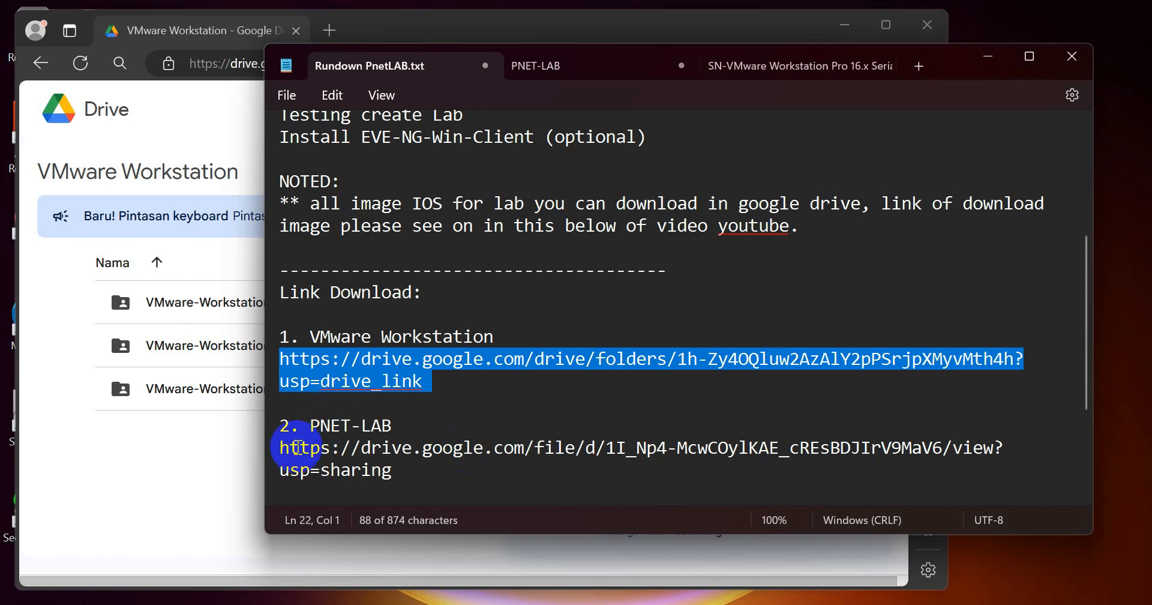
triple_click(282, 451)
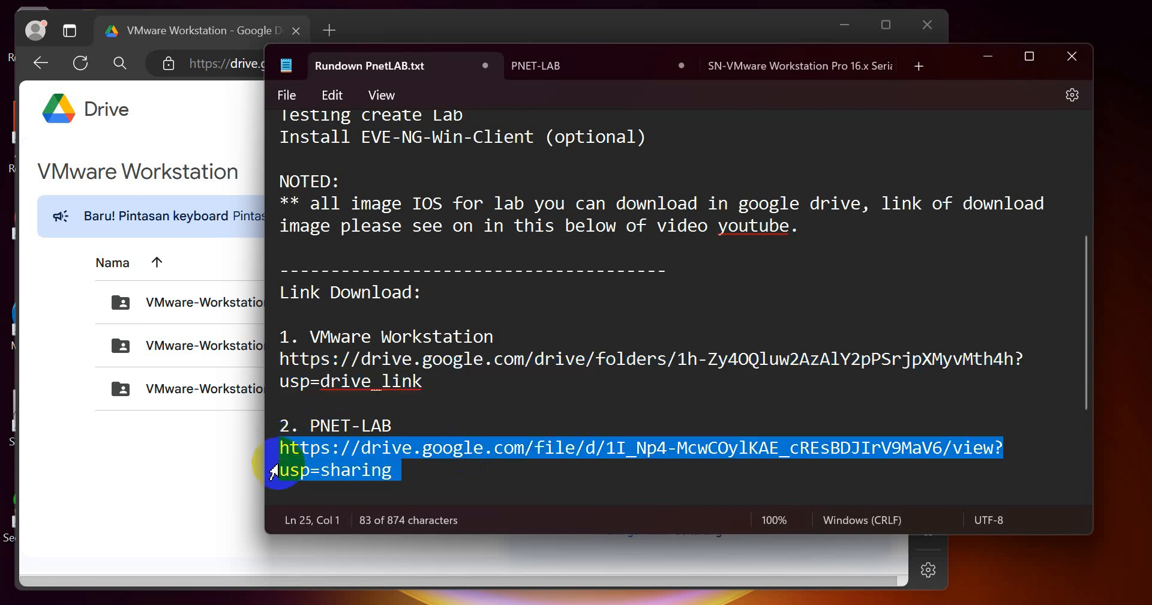
- Open the PNET_4.2.10.ova Drive page from the PNET-LAB link, then minimize Edge
left_click(160, 477)
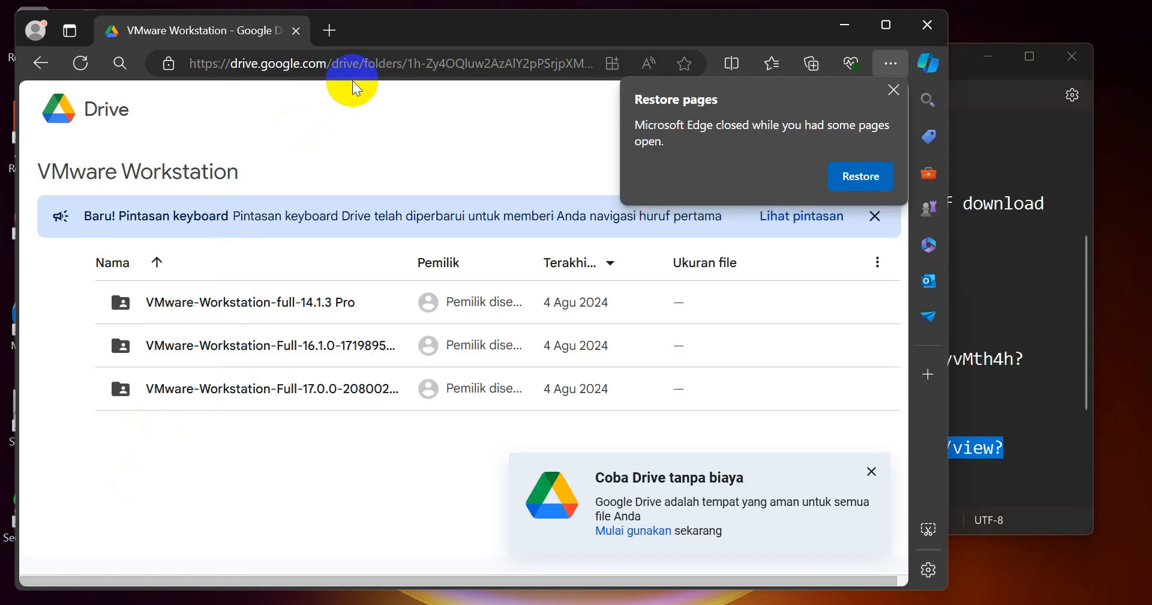
left_click(357, 63)
key("ctrl+v")
key("Return")
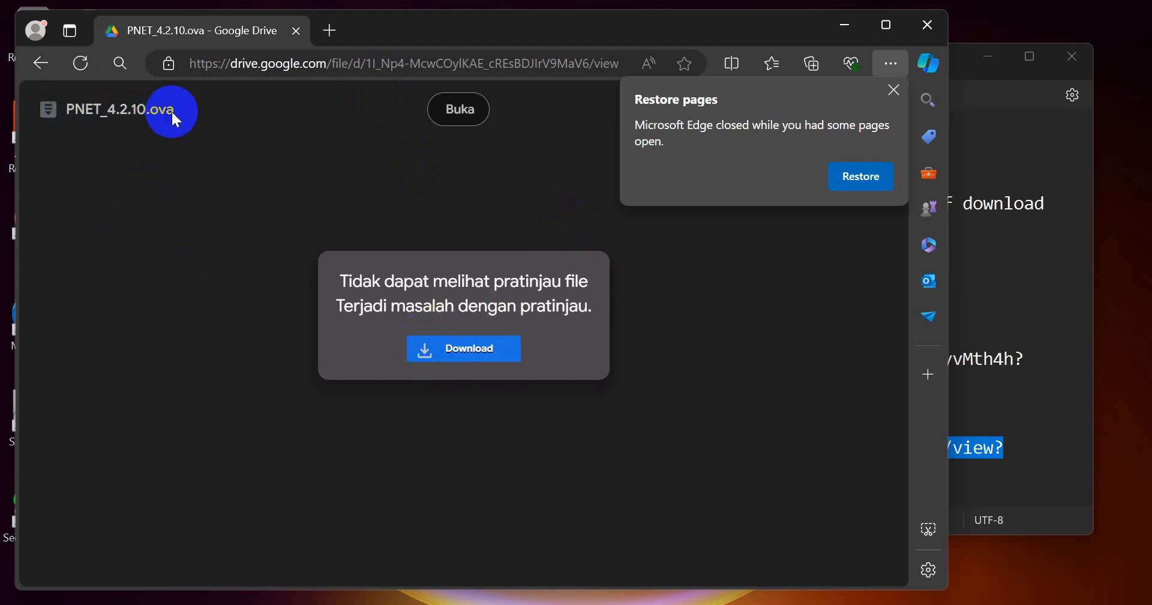
left_click(844, 25)
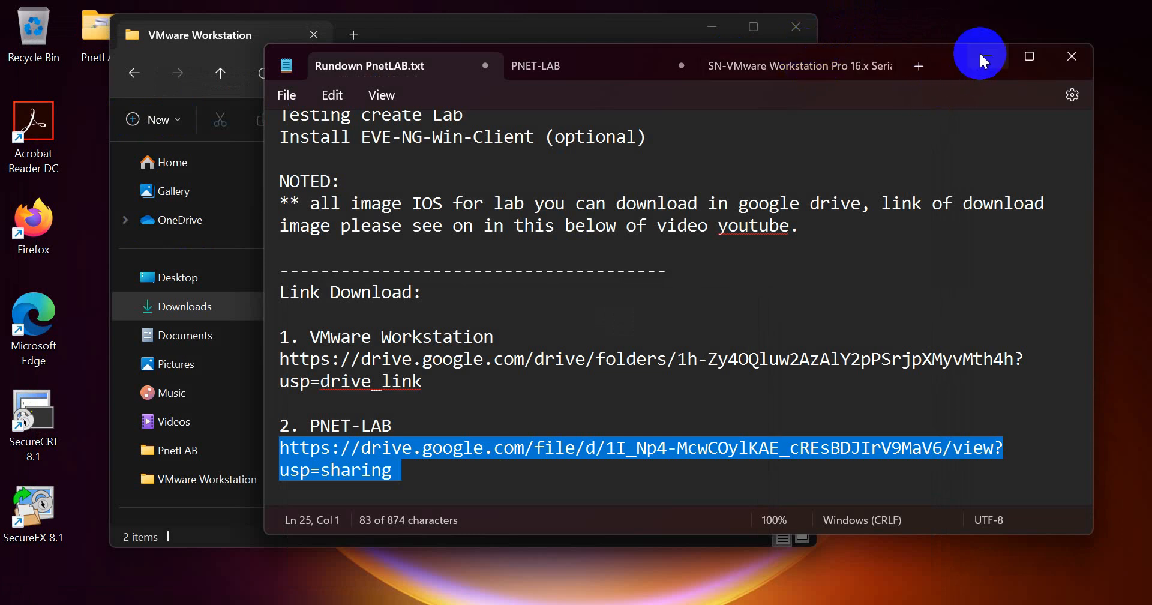
- Highlight the Install VMware Workstation step and run the 16.1.0 installer
scroll(643, 172, "up", 4)
left_click(338, 204)
left_click_drag(337, 207, 543, 204)
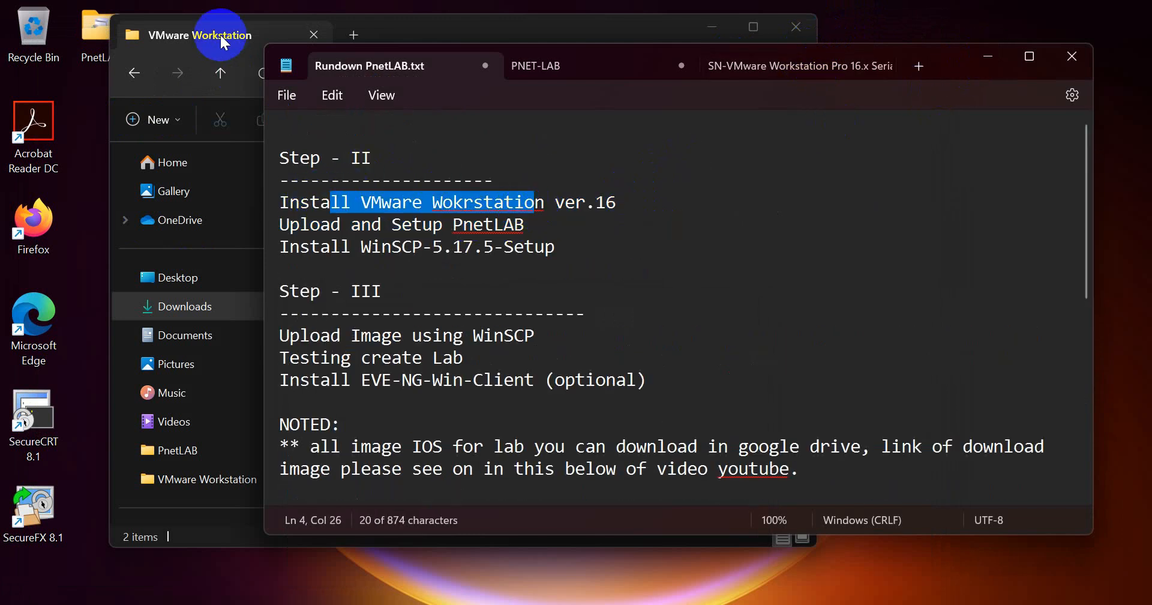
left_click(439, 33)
left_click(389, 233)
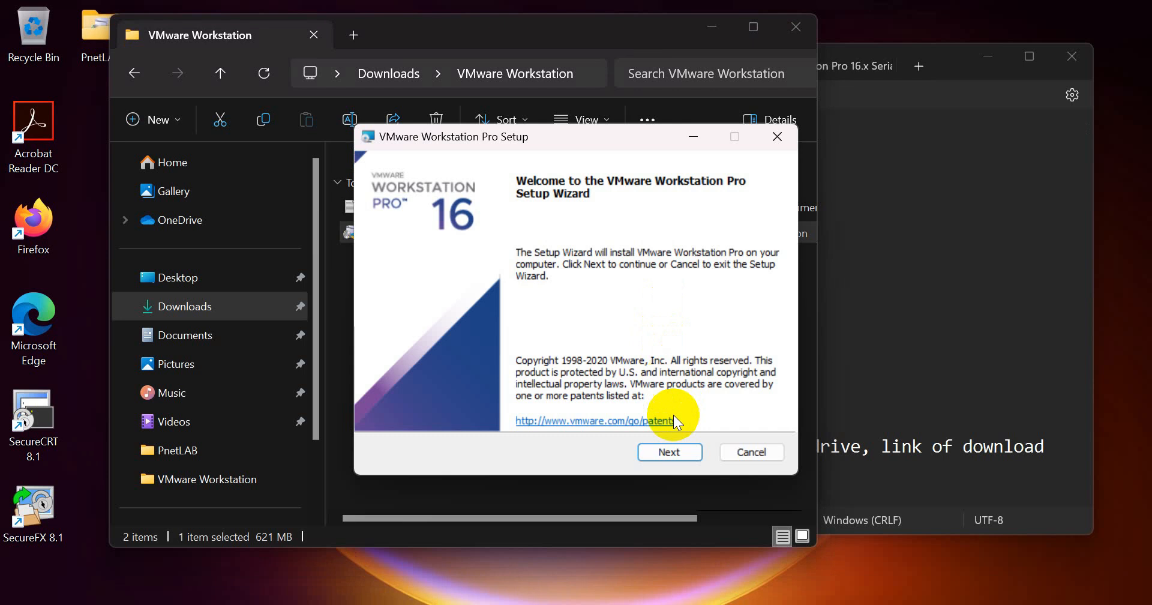
- Accept the licence, disable PATH, update checks and CEIP, and start the installation
left_click(668, 450)
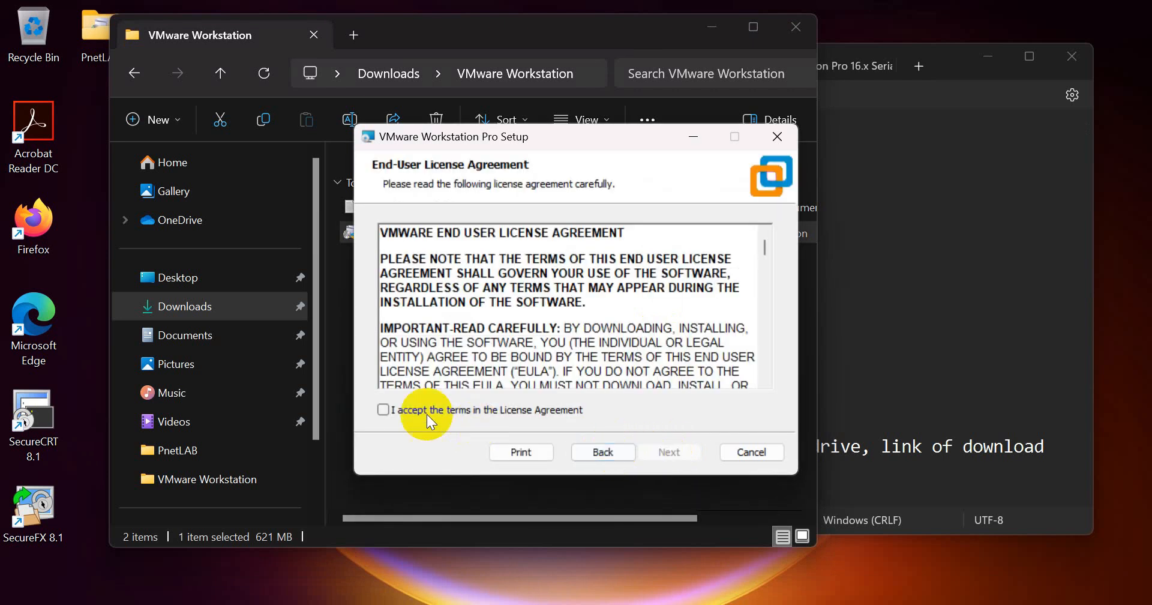
left_click(373, 406)
left_click(666, 451)
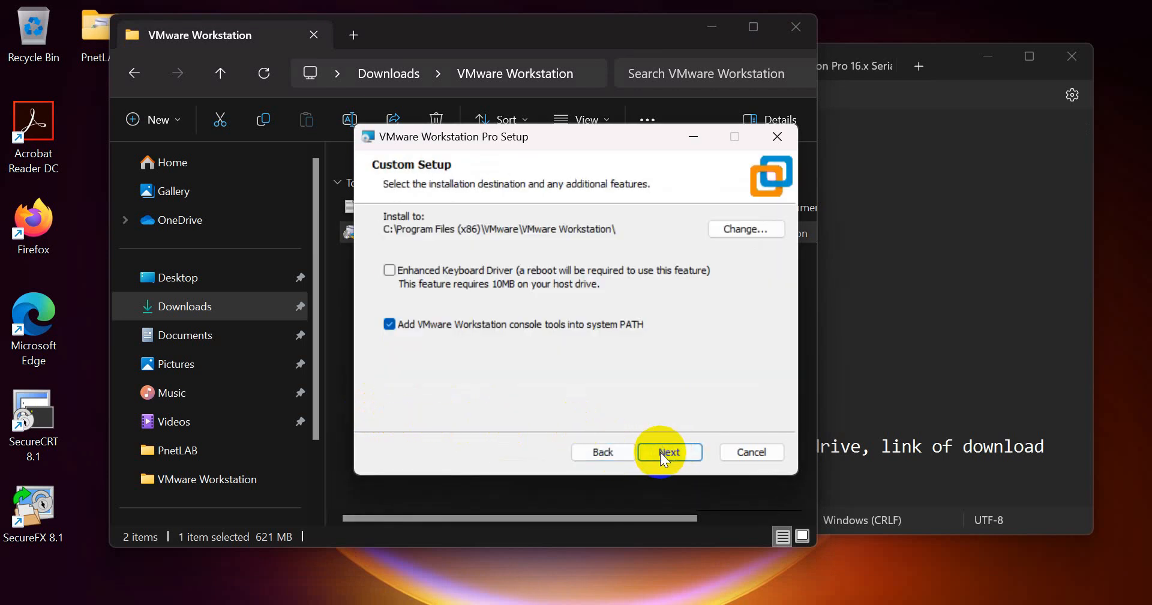
left_click(390, 324)
left_click(656, 454)
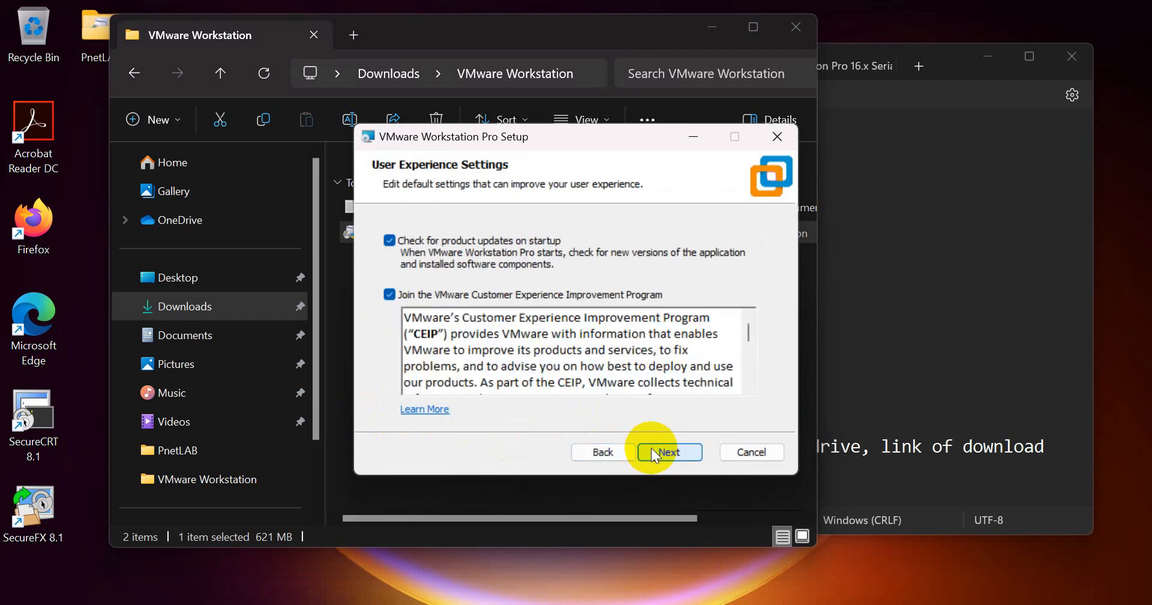
left_click(389, 295)
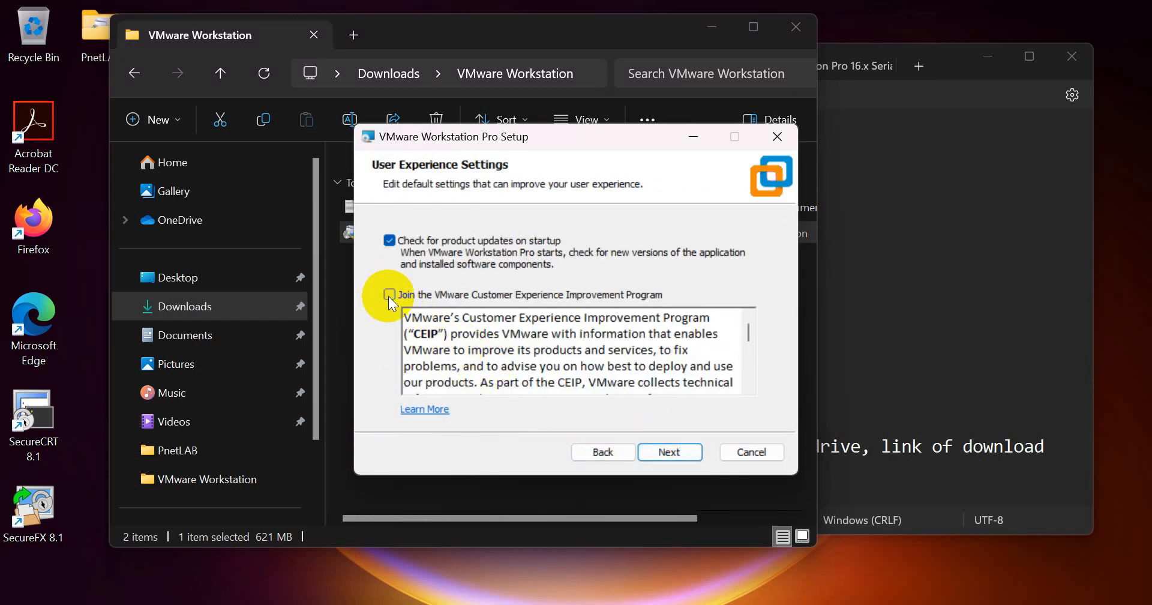
left_click(400, 245)
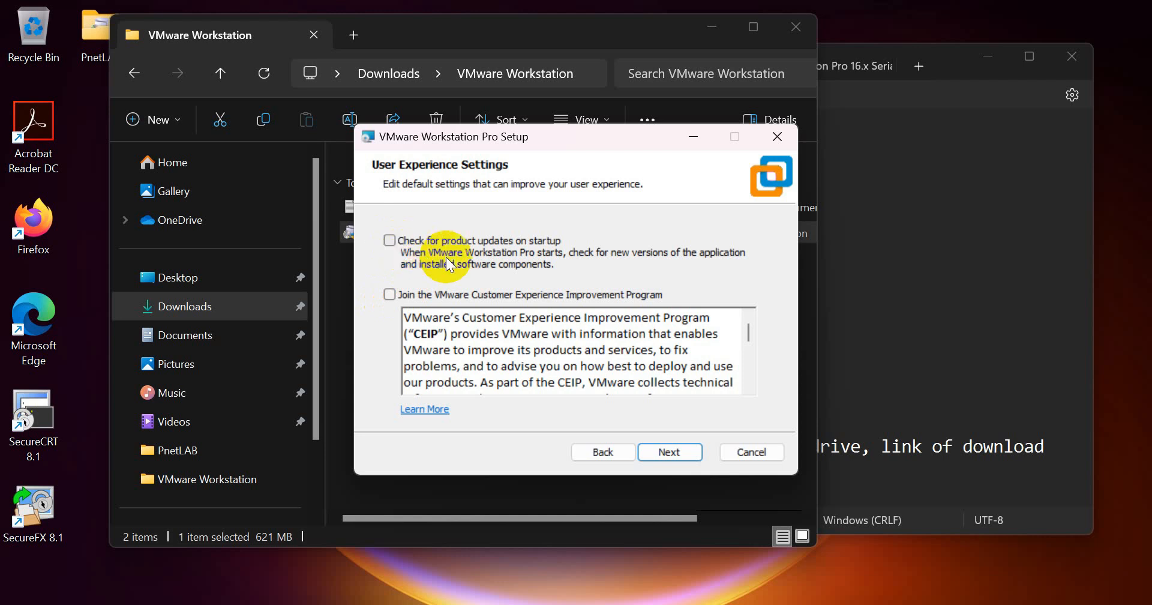
left_click(650, 449)
left_click(671, 454)
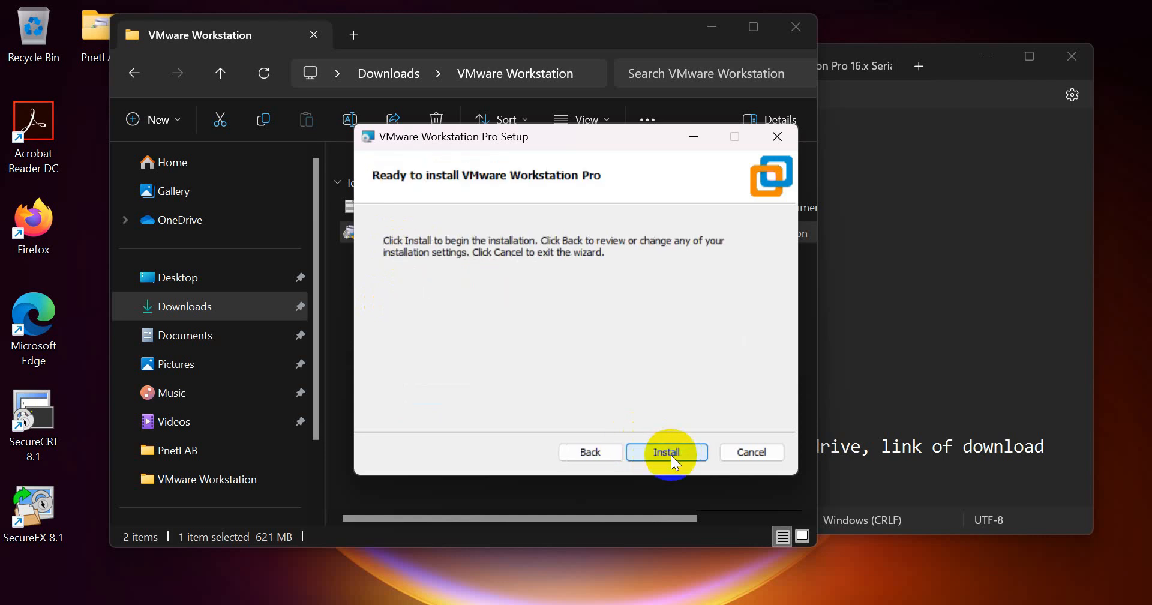
left_click(670, 455)
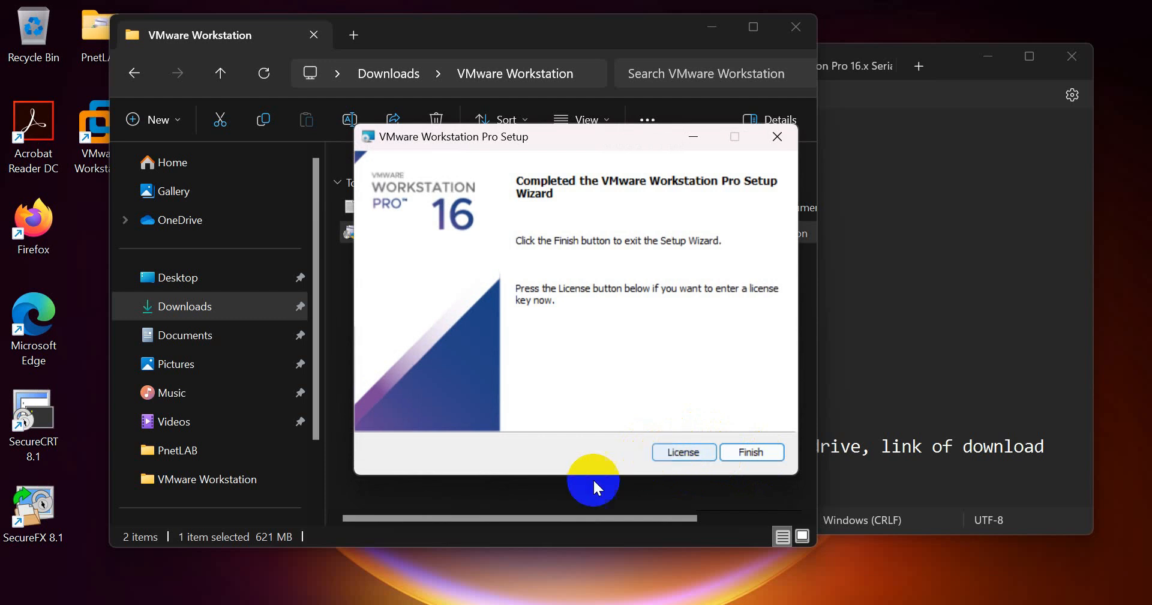
- Open the serials text file and copy the licence key
key("Return")
left_click(378, 206)
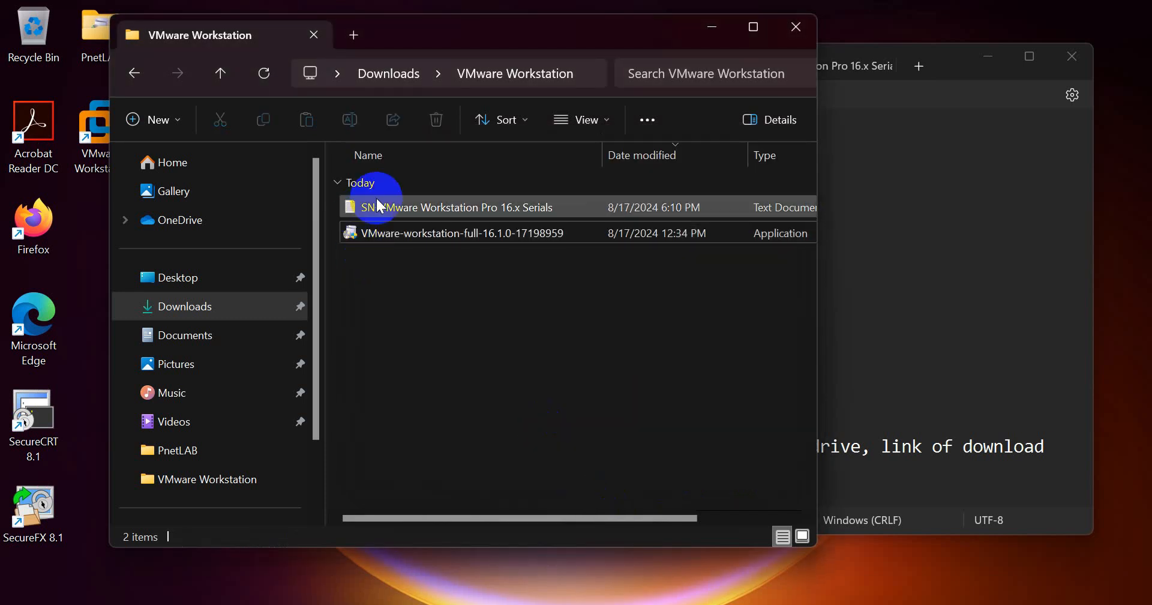
double_click(378, 205)
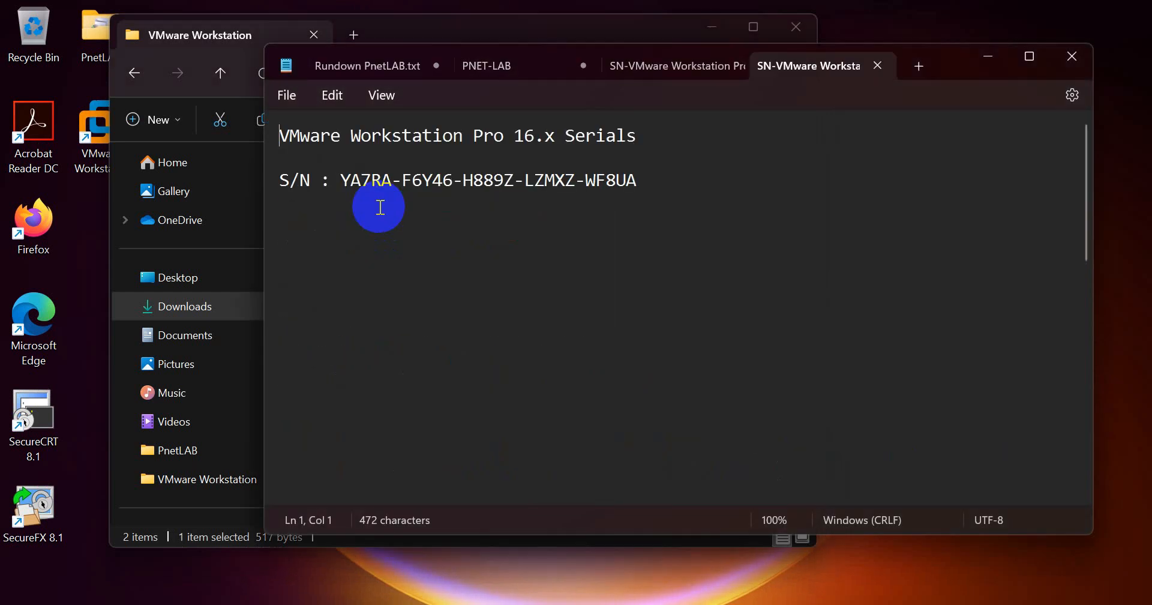
left_click_drag(337, 181, 643, 182)
key("ctrl+c")
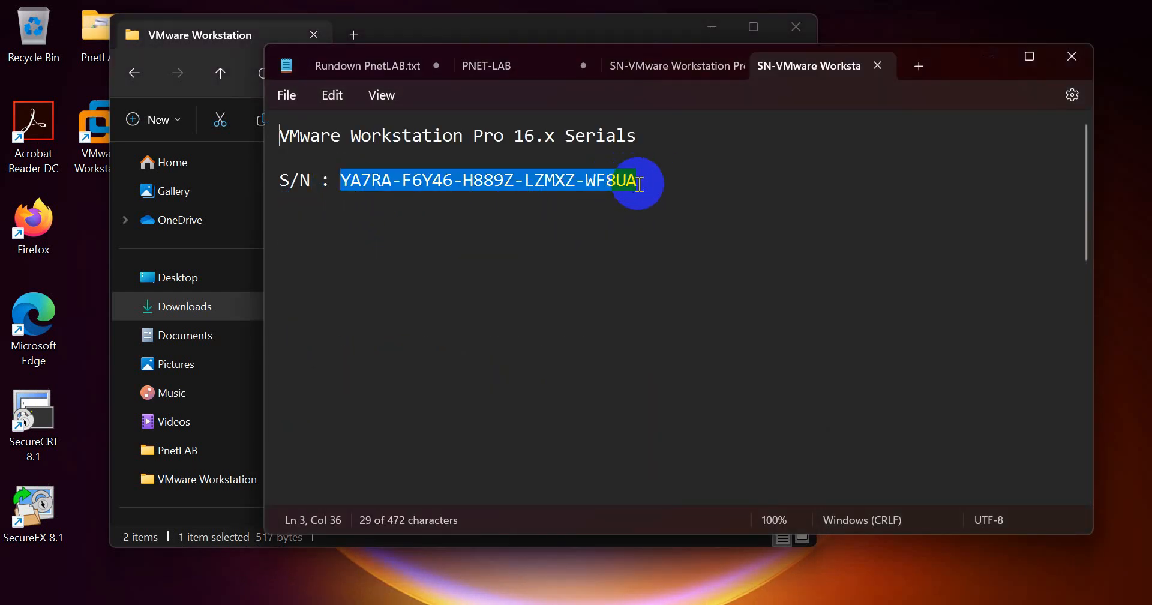
- Enter the copied licence key in the setup wizard and finish setup
left_click(744, 603)
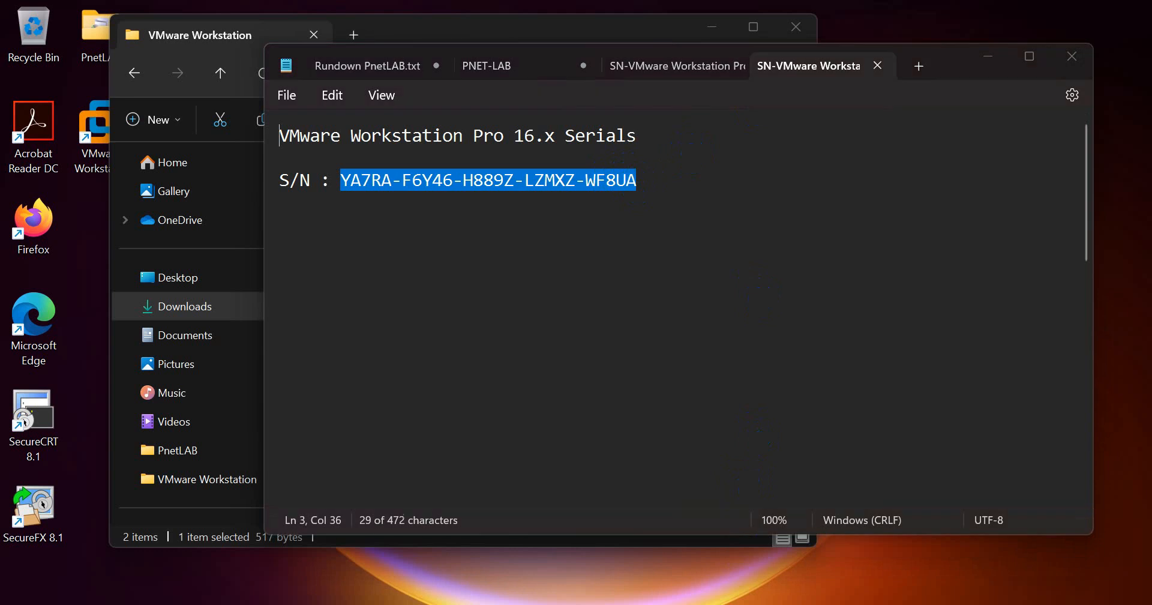
left_click(685, 452)
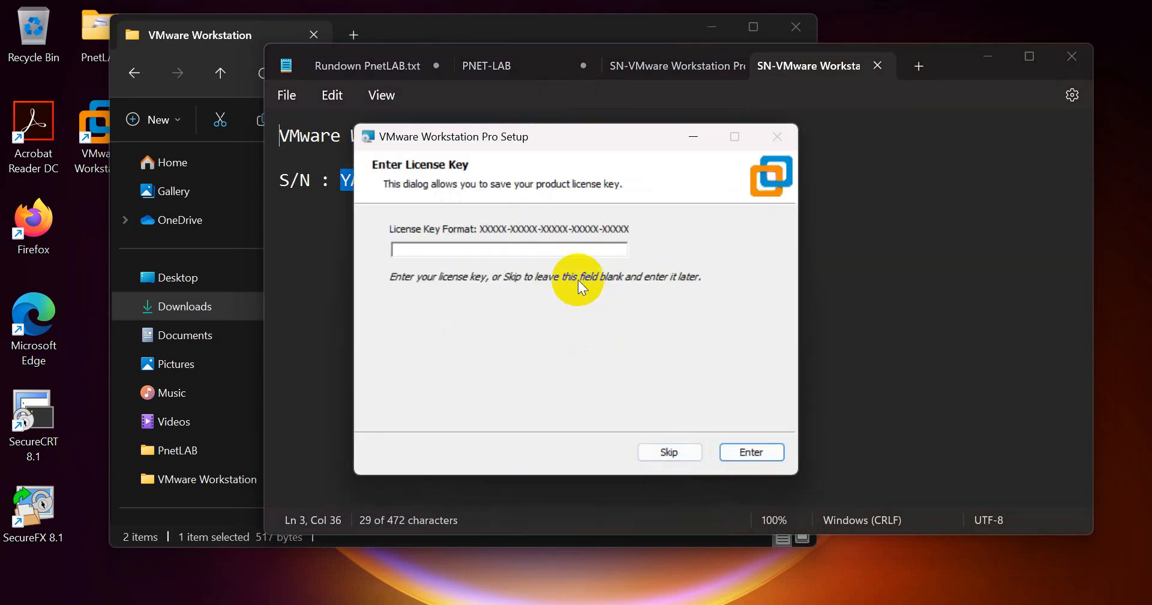
left_click(561, 249)
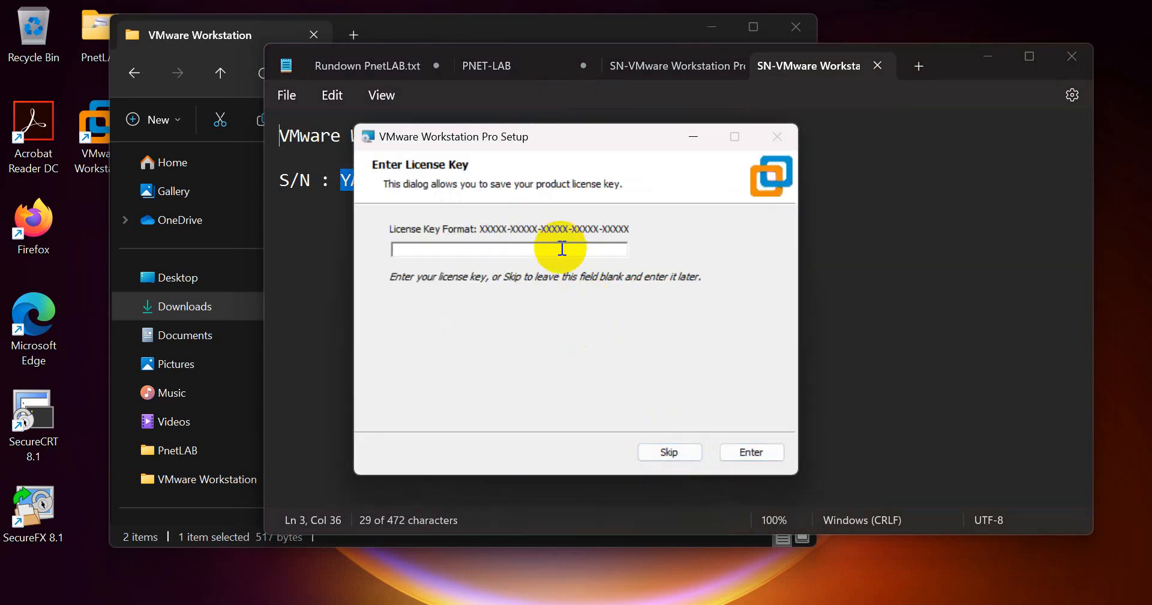
key("ctrl+v")
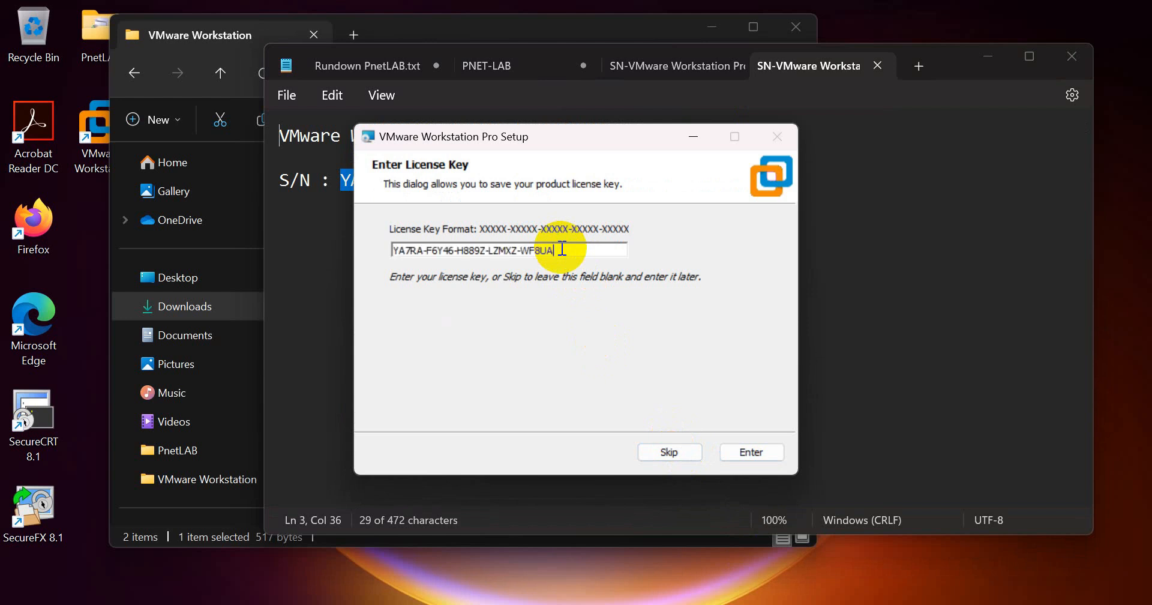
left_click(761, 453)
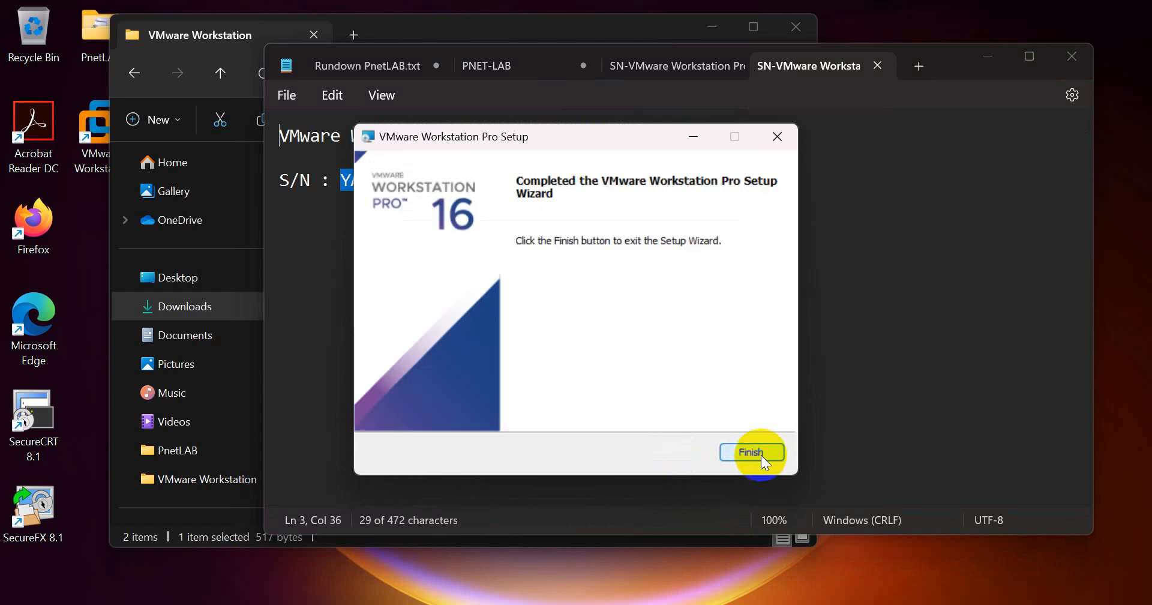
left_click(751, 452)
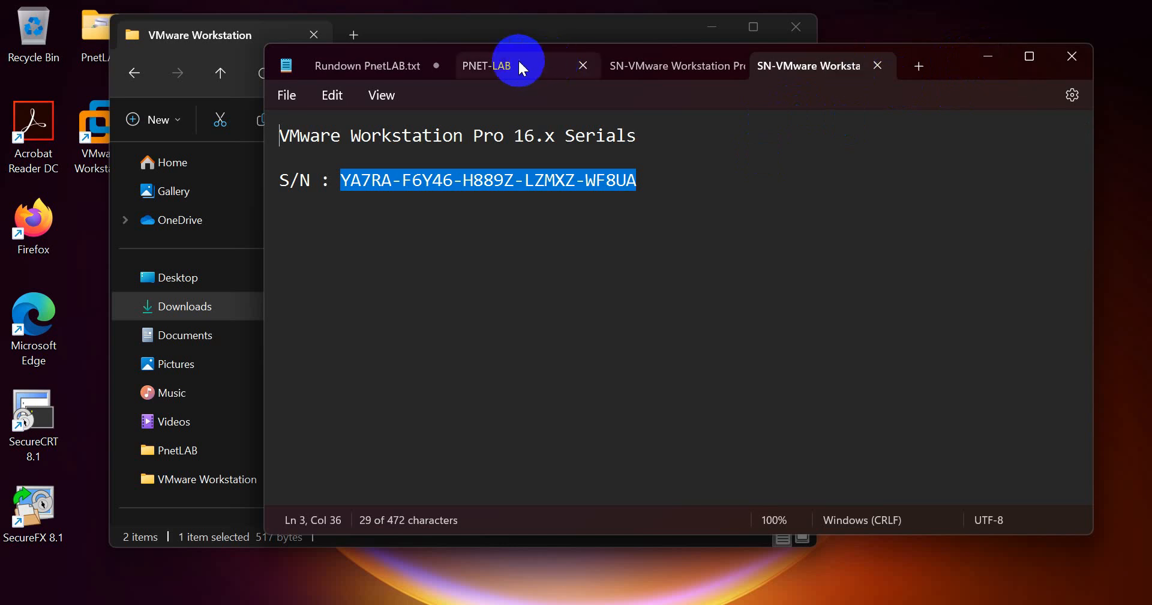
- Highlight the Upload and Setup PnetLAB step in the notes and bring Network Connections forward
left_click(370, 75)
left_click_drag(281, 224, 534, 230)
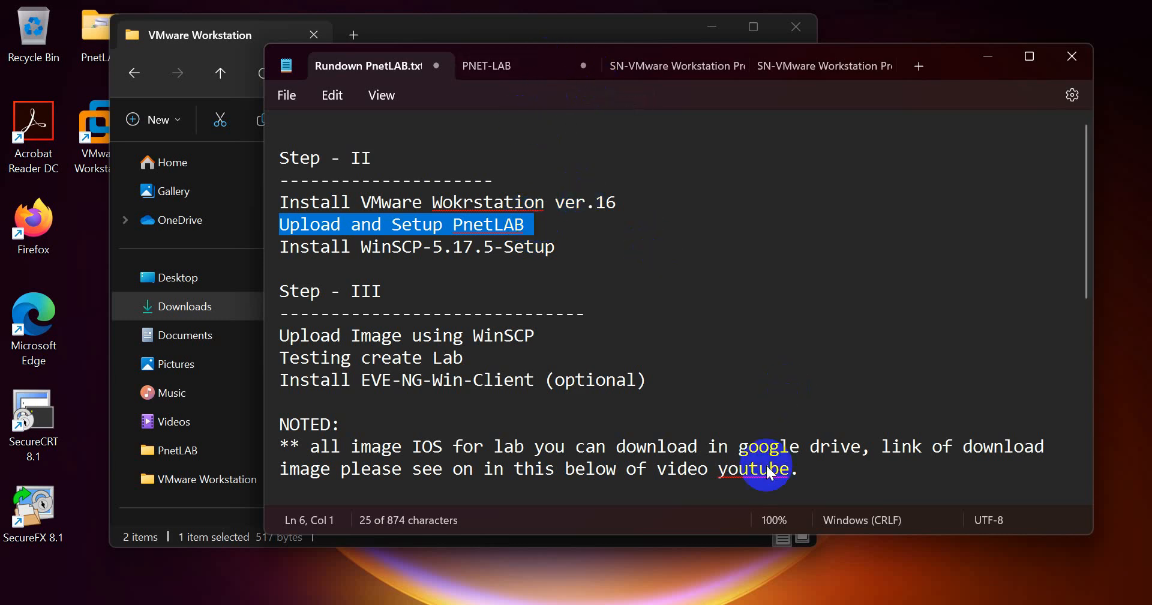
left_click(784, 603)
- Refresh Network Connections and locate the VMnet1 and VMnet8 adapters
left_click(657, 402)
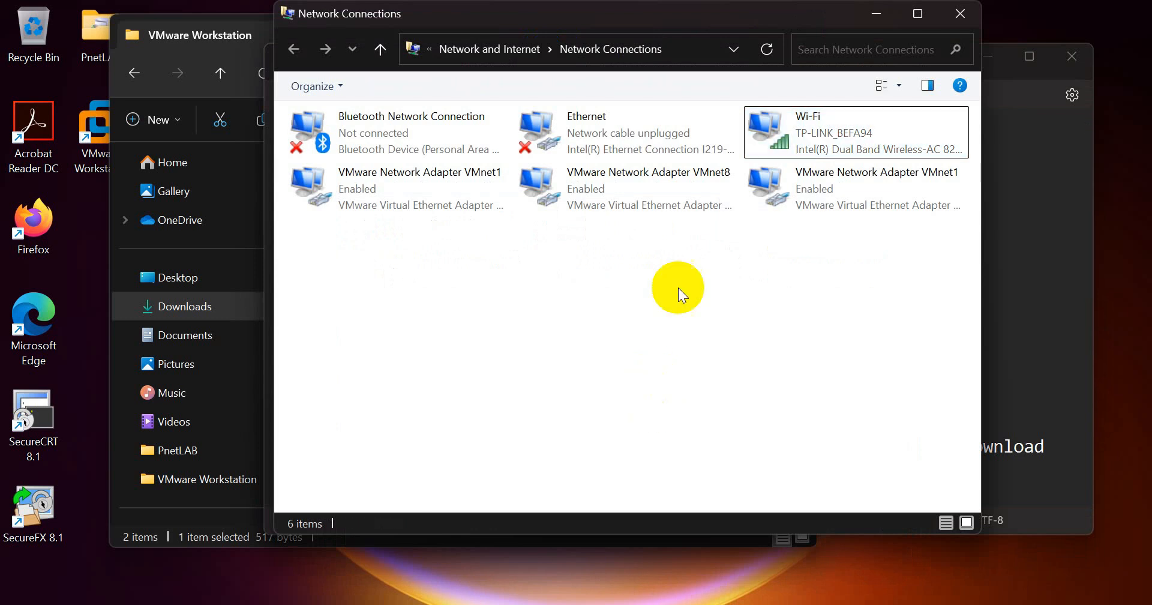
left_click(772, 52)
left_click(769, 50)
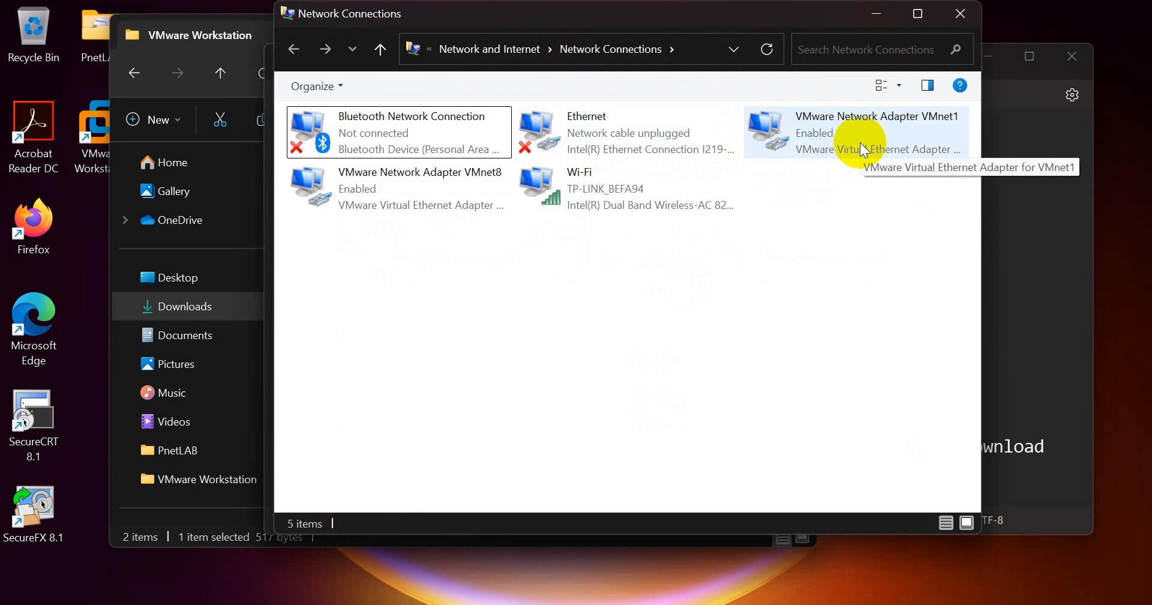
left_click(859, 142)
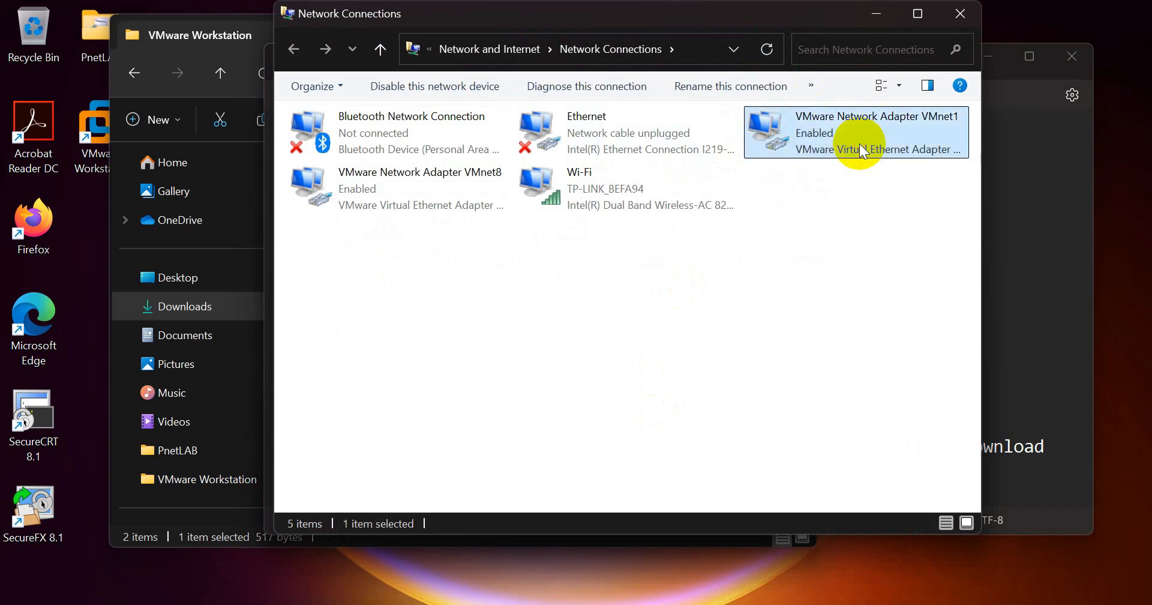
left_click(924, 124)
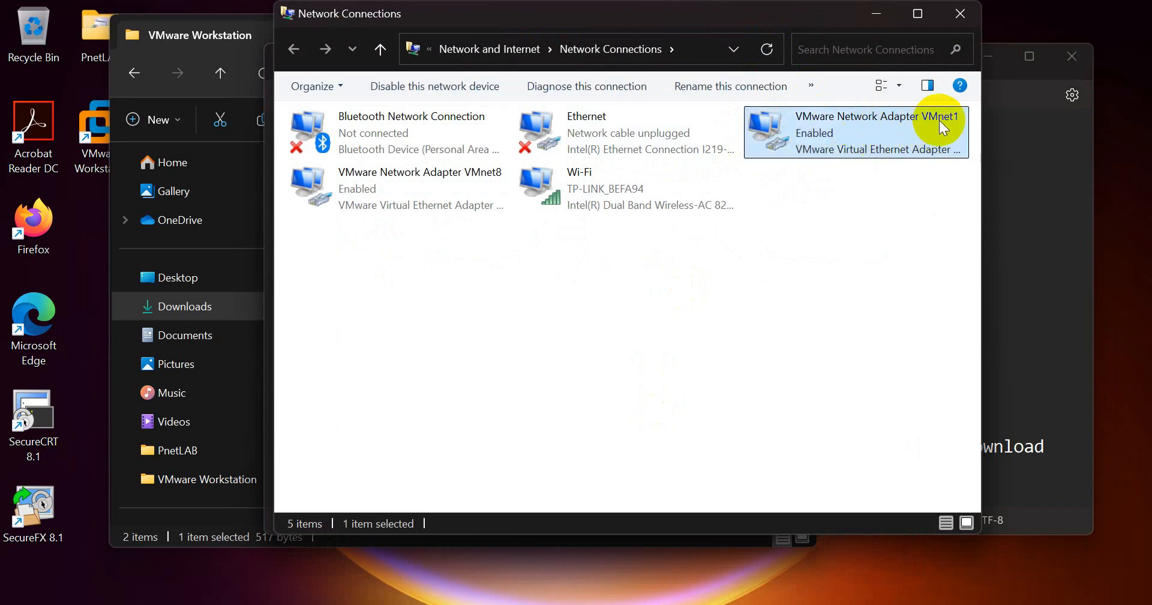
left_click(474, 180)
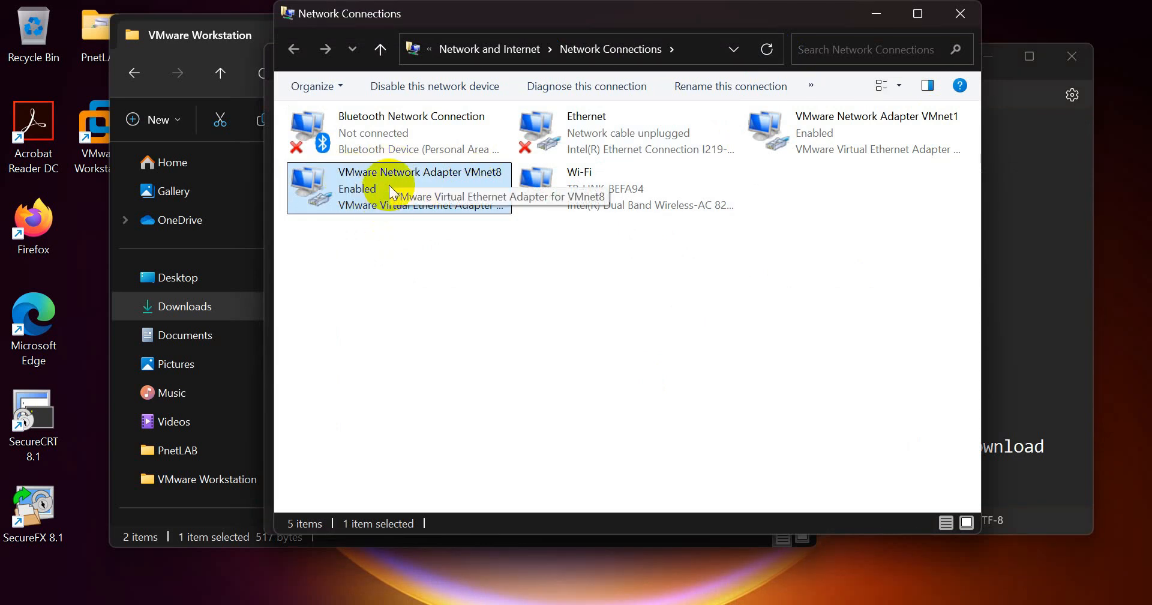
- View VMnet8's details, noting IPv4 192.168.59.1 and mask 255.255.255.0, then return to the notes
right_click(359, 186)
left_click(391, 216)
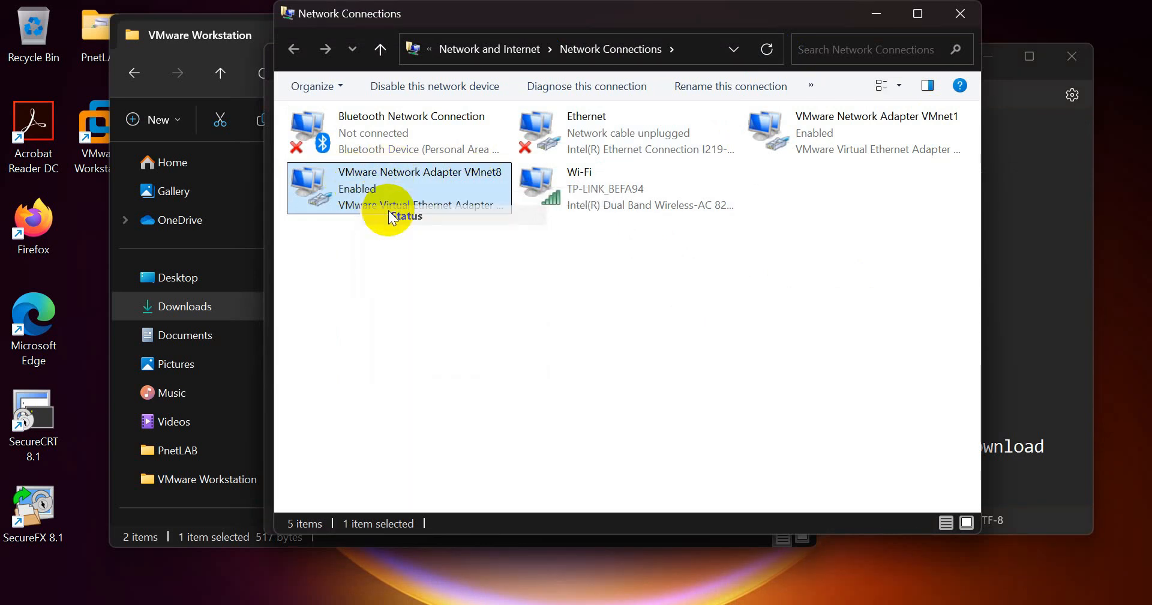
left_click(508, 308)
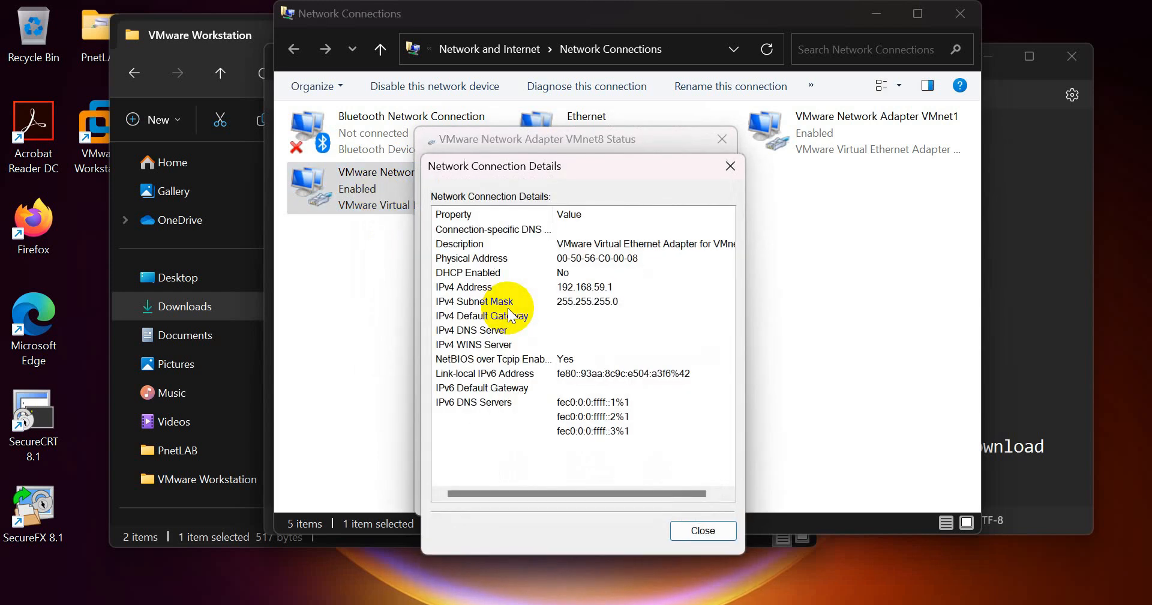
left_click(560, 287)
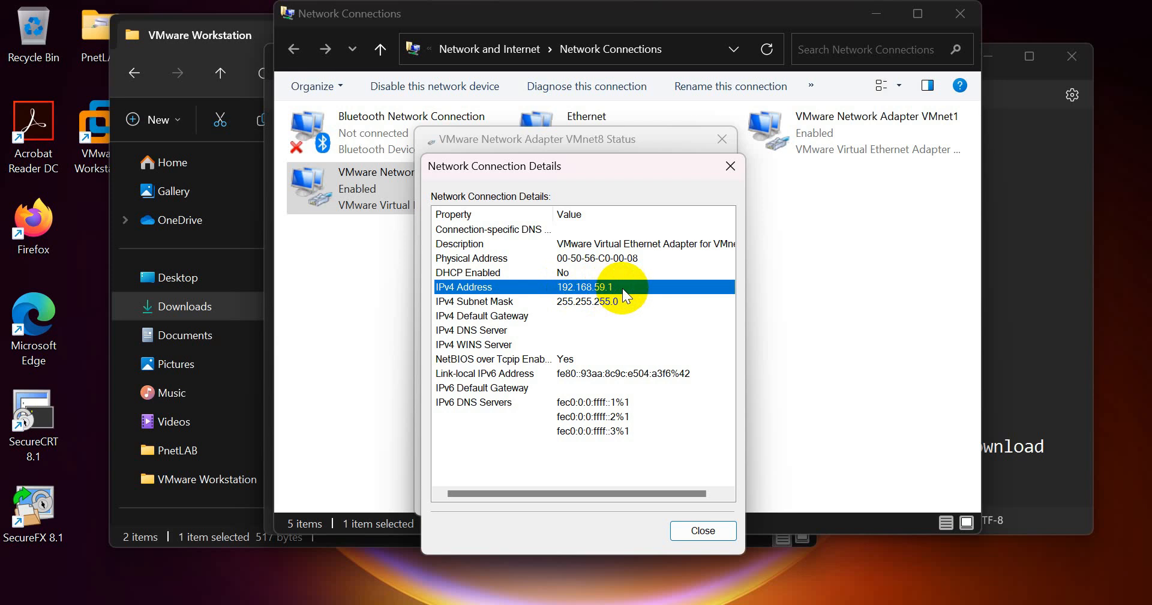
key("alt+Tab")
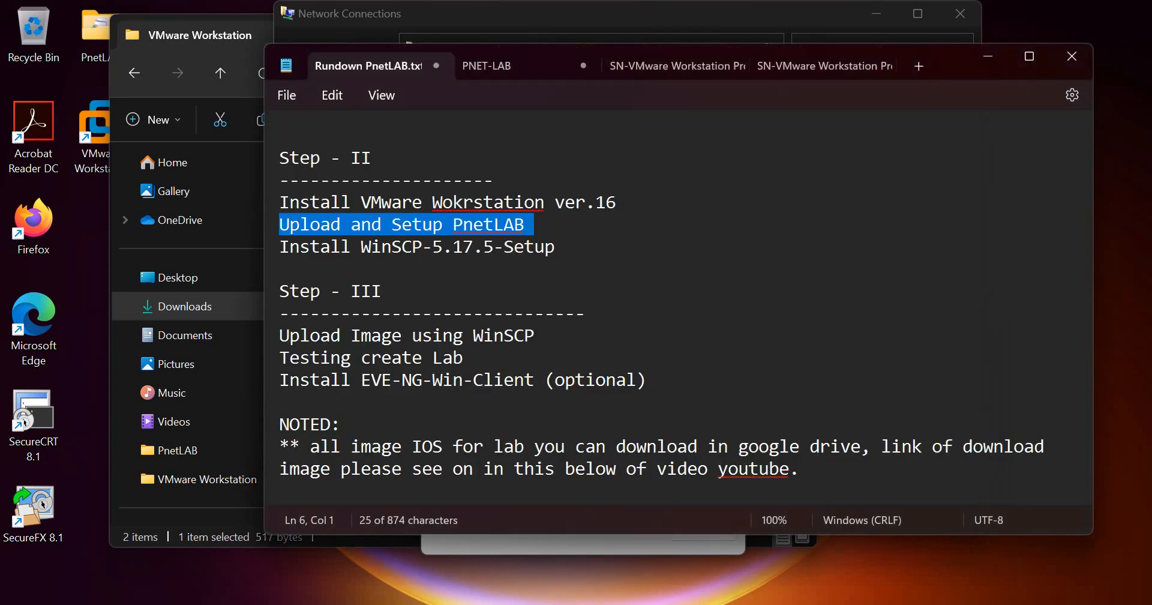
- Review the PNET-LAB IP 192.168.59.100, mask, gateway 192.168.59.2 and DNS 8.8.8.8 values
left_click(509, 66)
left_click_drag(371, 158, 519, 170)
left_click_drag(382, 180, 517, 186)
left_click_drag(381, 202, 509, 210)
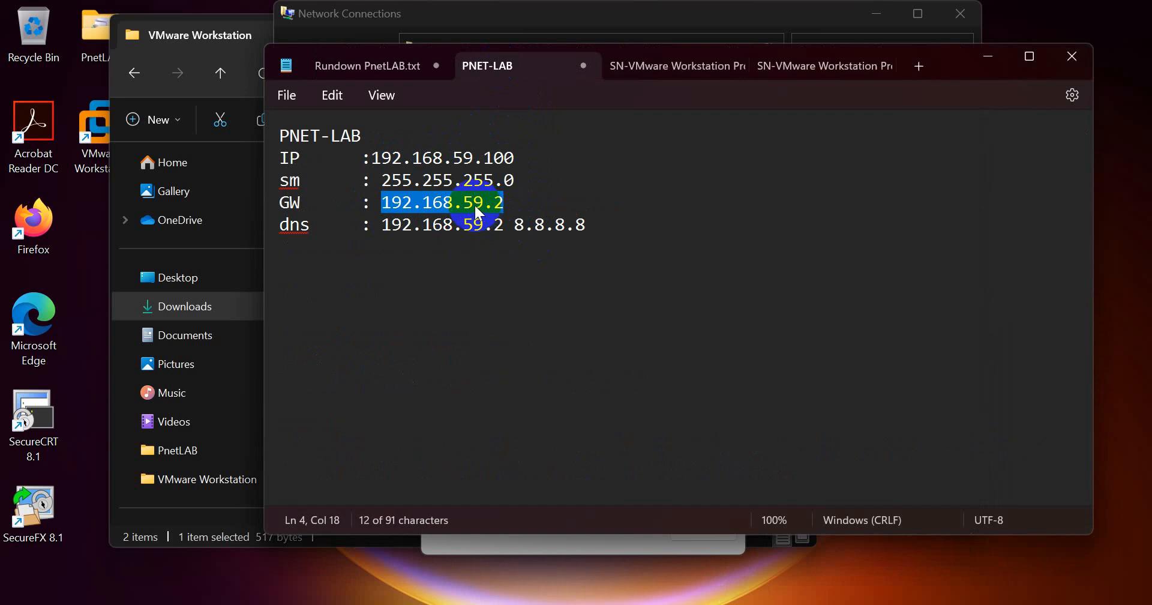
left_click(412, 226)
left_click_drag(382, 225, 586, 228)
left_click(524, 232)
left_click(585, 226)
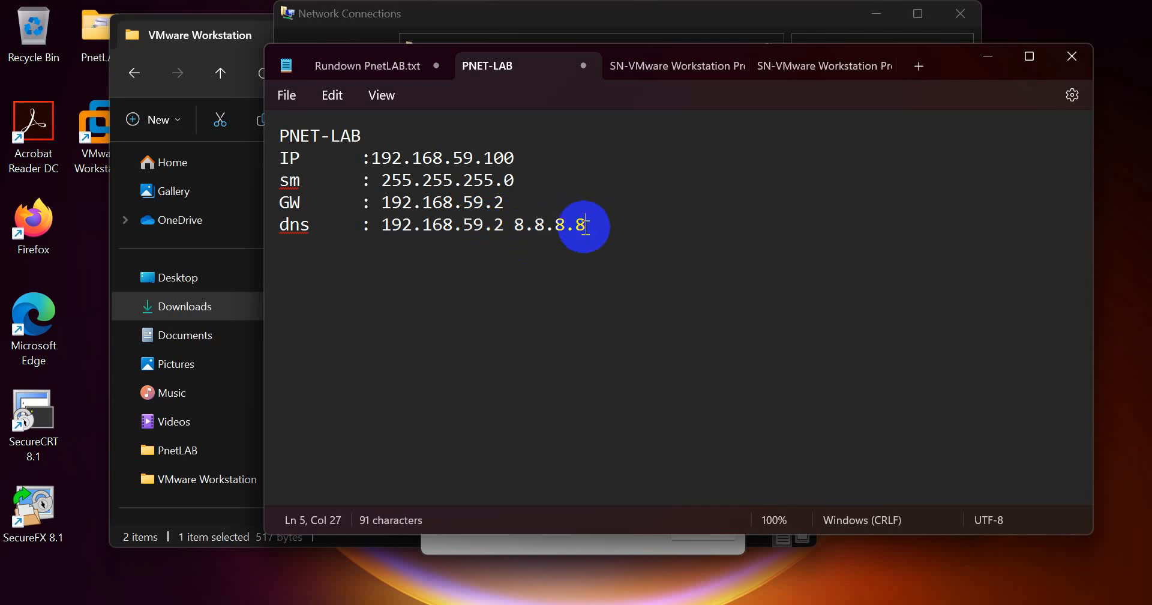
left_click_drag(381, 203, 498, 207)
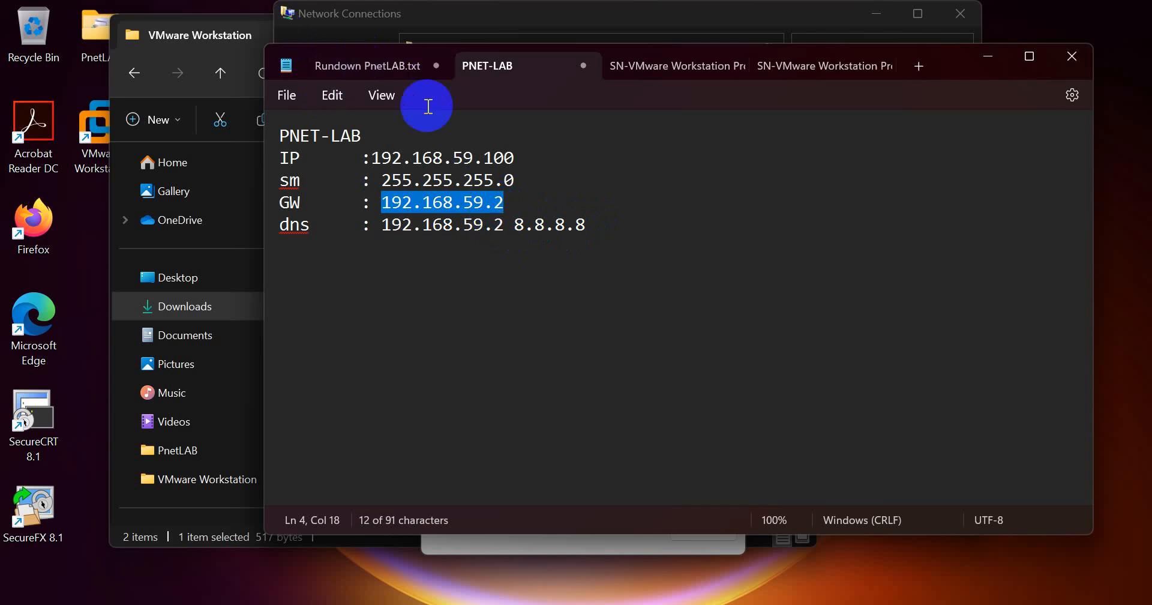
- Minimize the VMware Workstation folder window and select the VMware Workstation Pro desktop shortcut
left_click(229, 37)
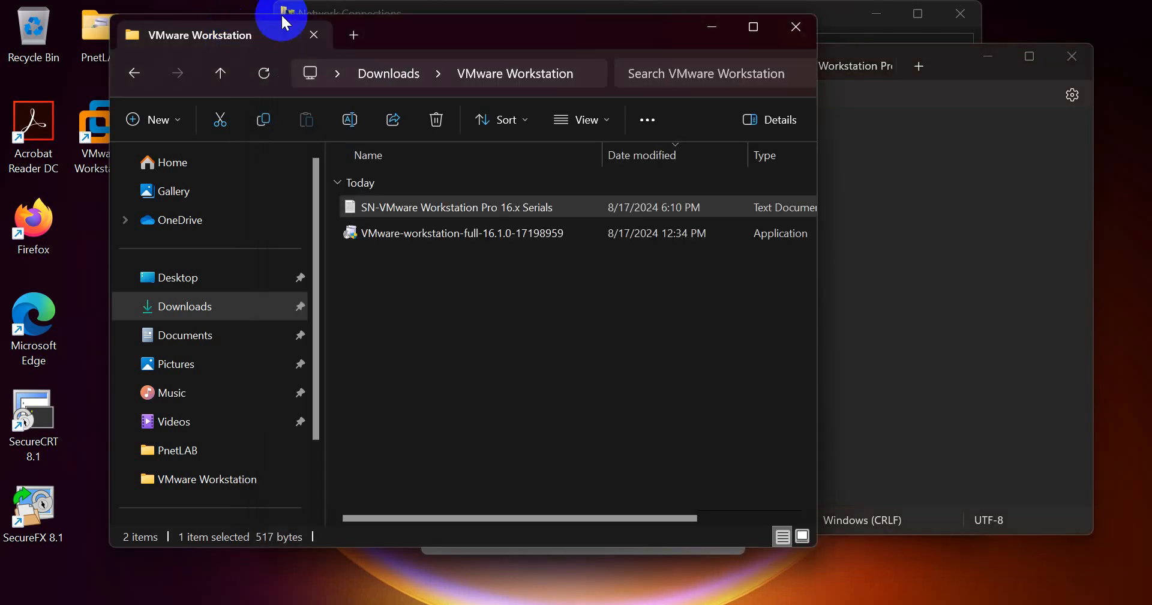
left_click(713, 30)
left_click(98, 127)
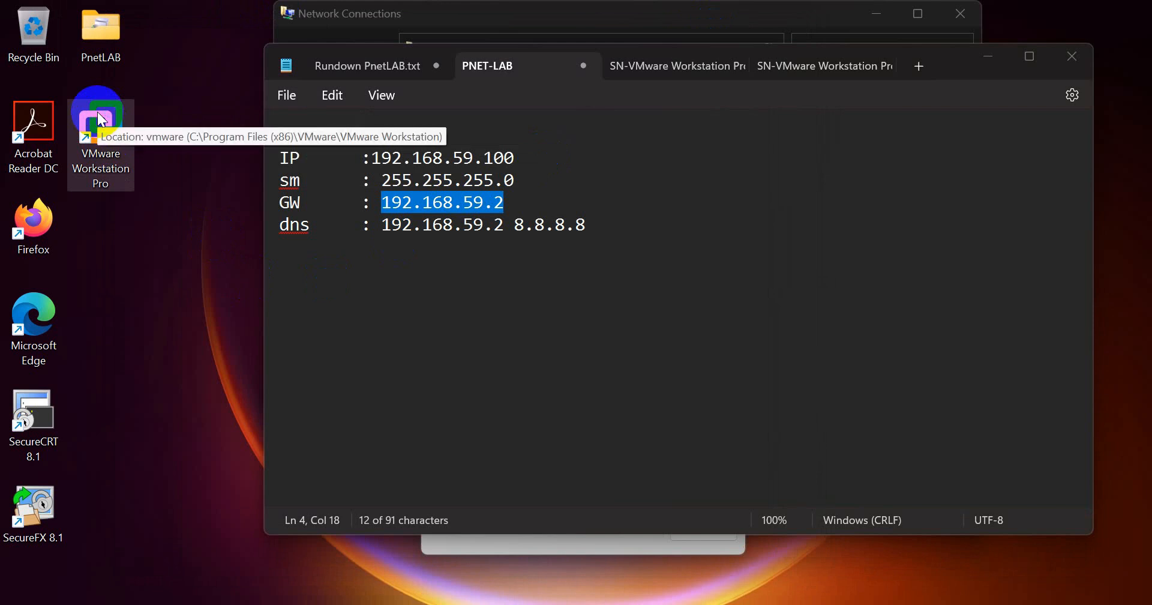
- Launch VMware Workstation Pro and remove the missing PNET_4.2.10 VM from the library
double_click(99, 118)
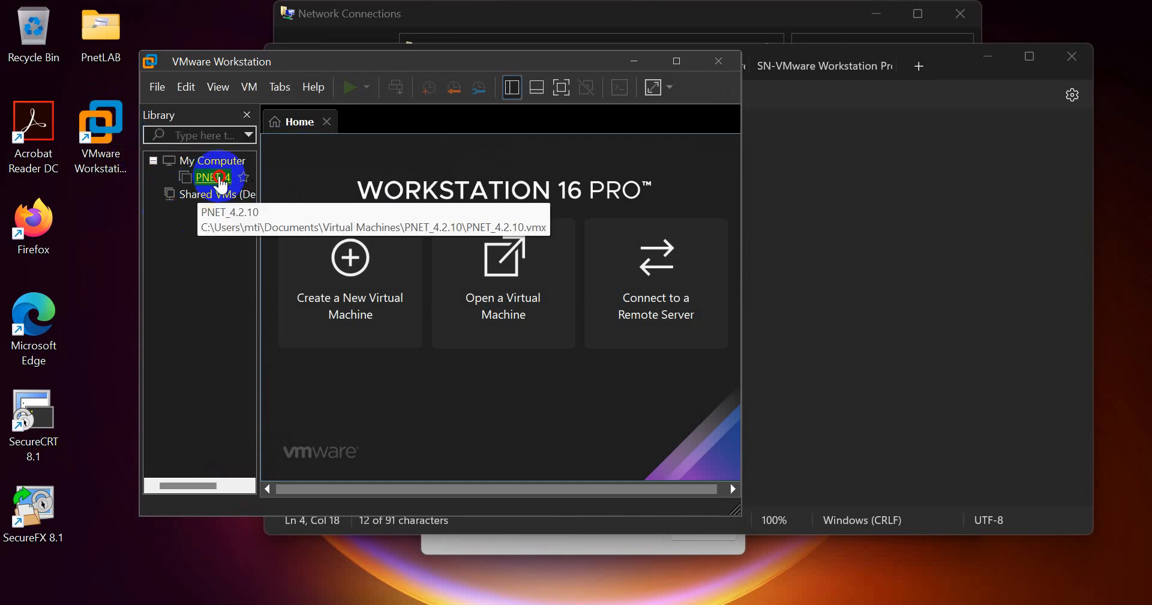
double_click(221, 179)
left_click(461, 336)
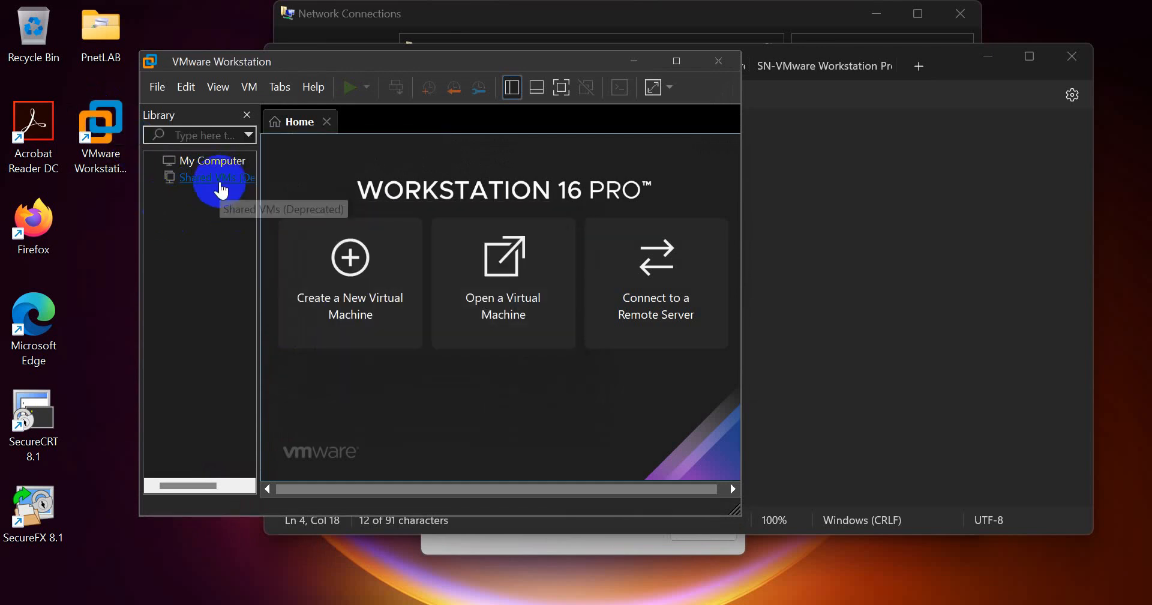
- Open the Virtual Network Editor with administrator rights and select the VMnet8 NAT network
left_click(192, 93)
left_click(208, 180)
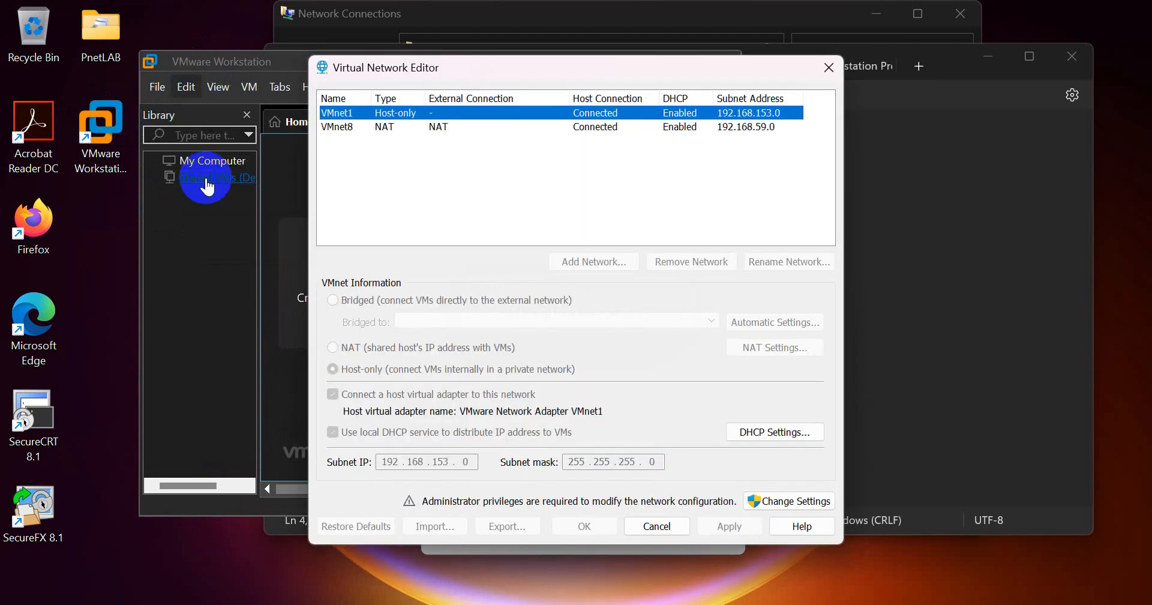
left_click(389, 127)
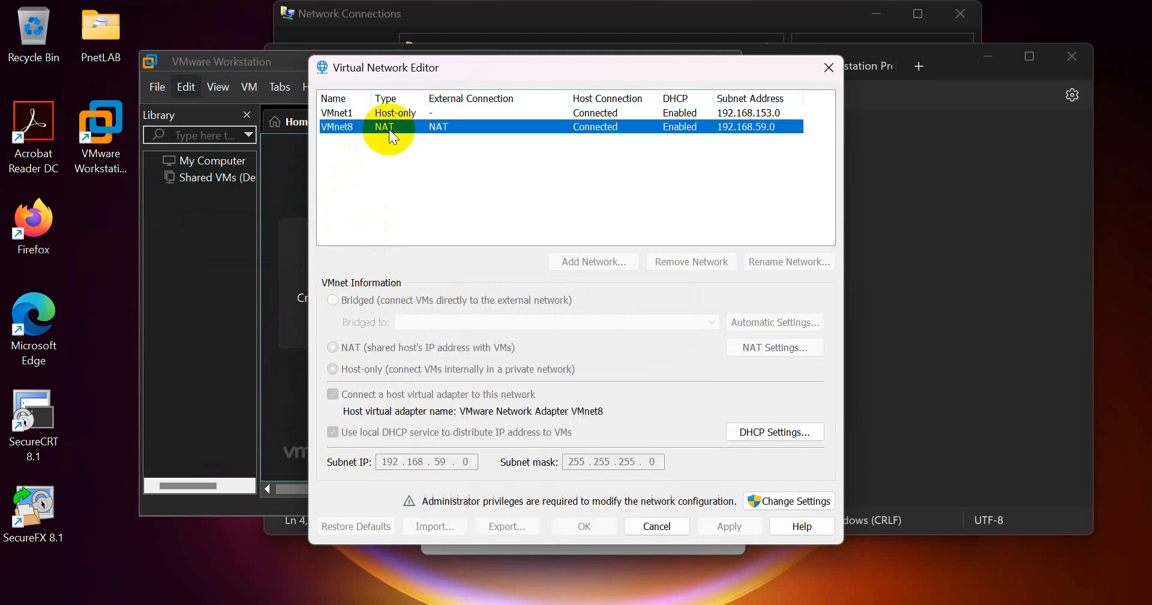
left_click(782, 501)
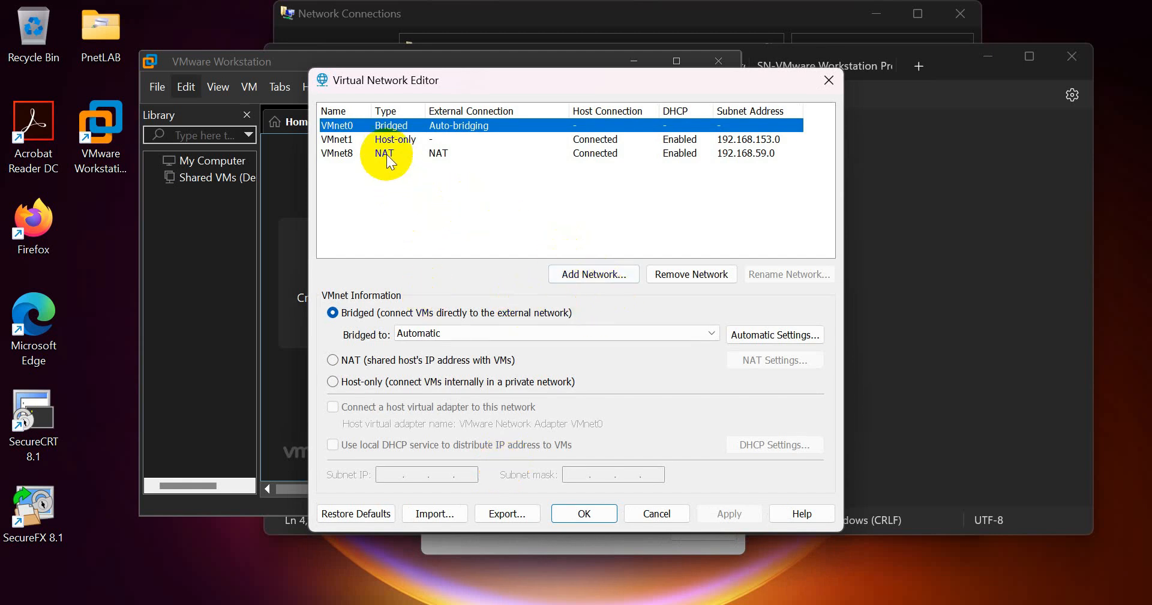
left_click(336, 155)
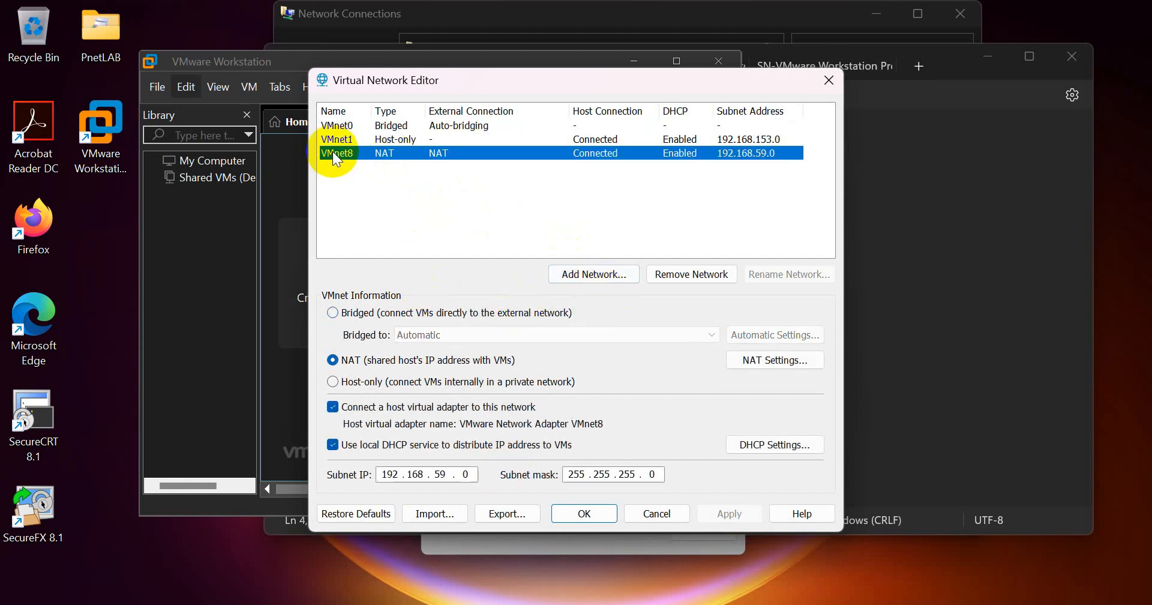
- Open vmnet8's NAT settings and highlight the gateway IP 192.168.59.2
left_click(751, 361)
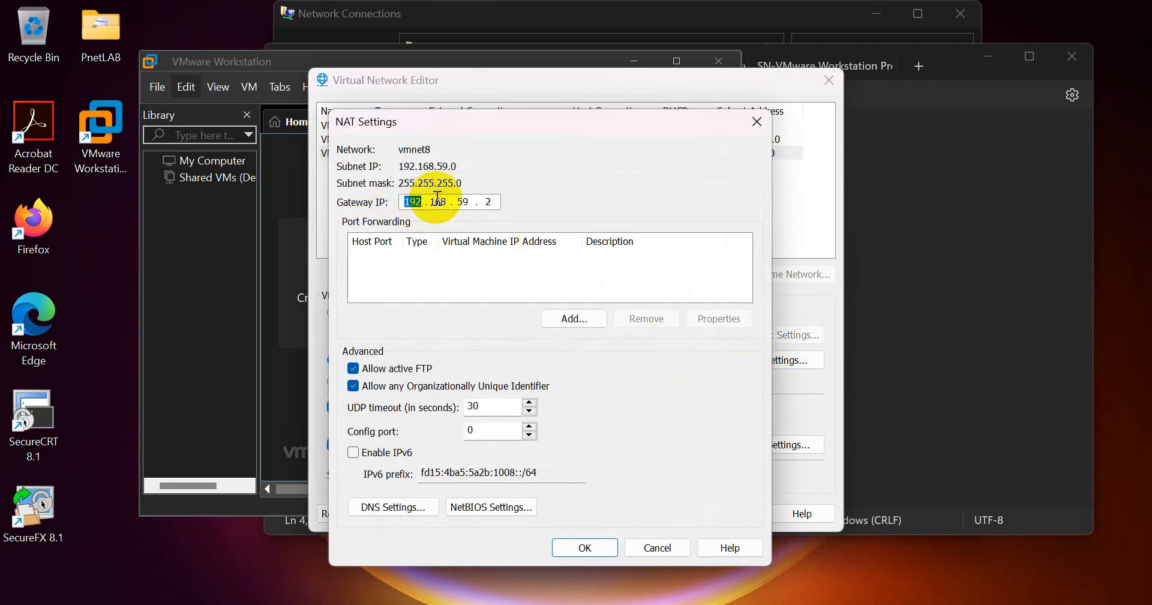
double_click(486, 203)
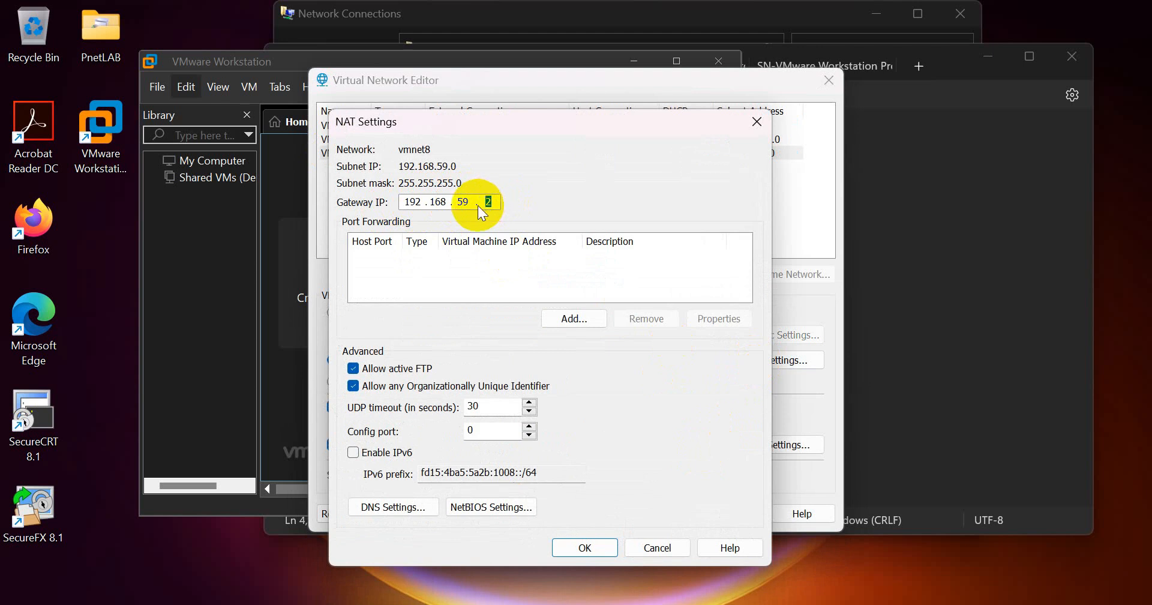
double_click(462, 202)
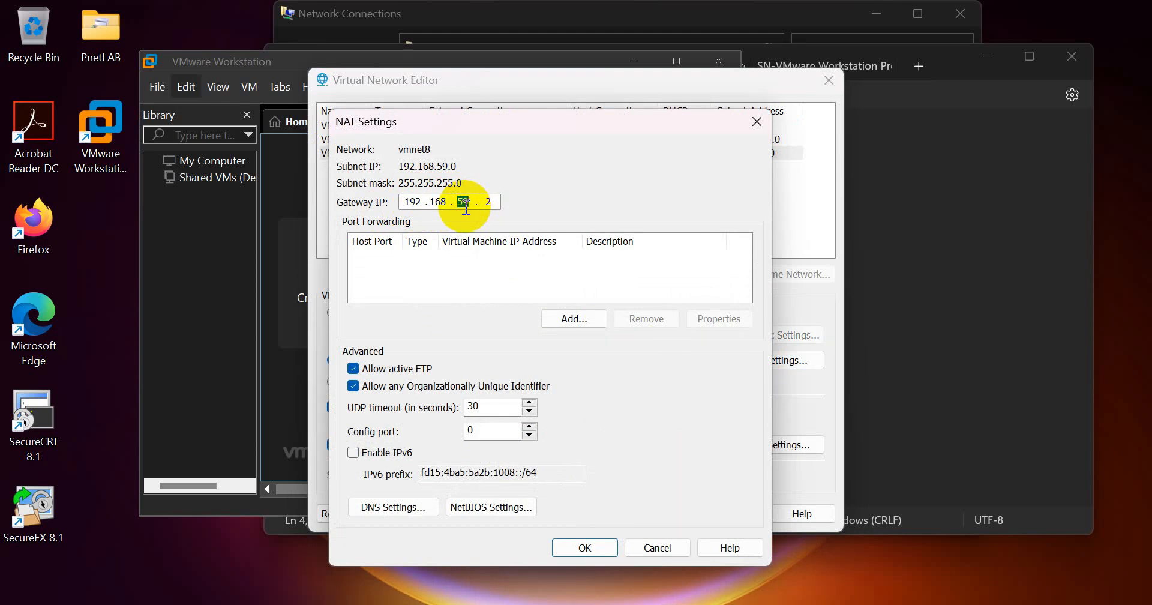
- Reopen VMnet8's connection details to compare host address 192.168.59.1, then return to the notes
left_click(709, 604)
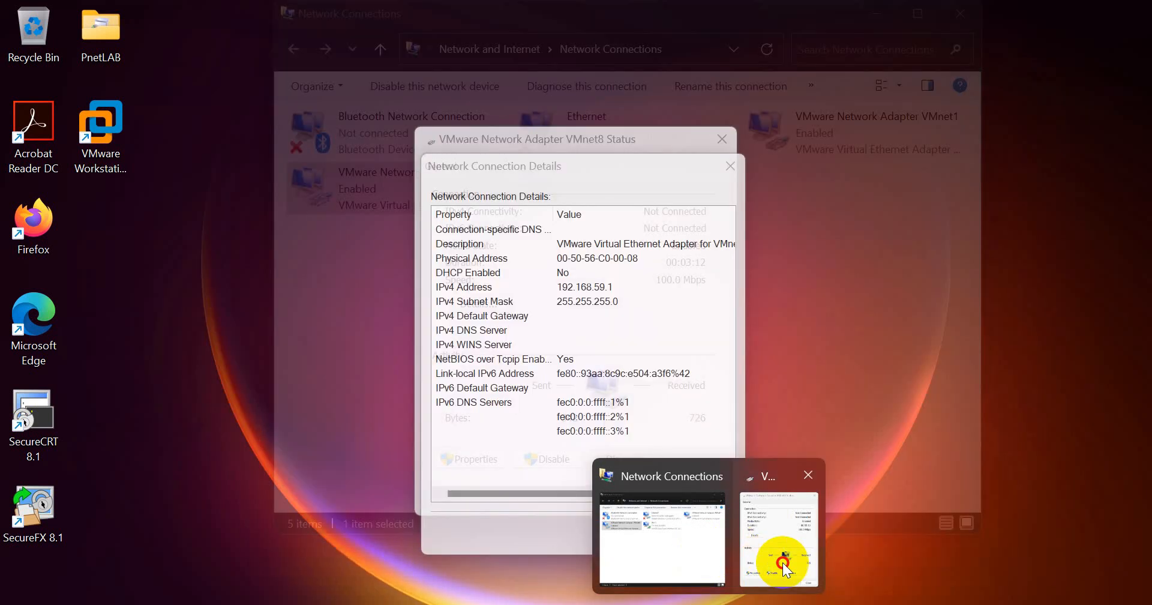
left_click(782, 563)
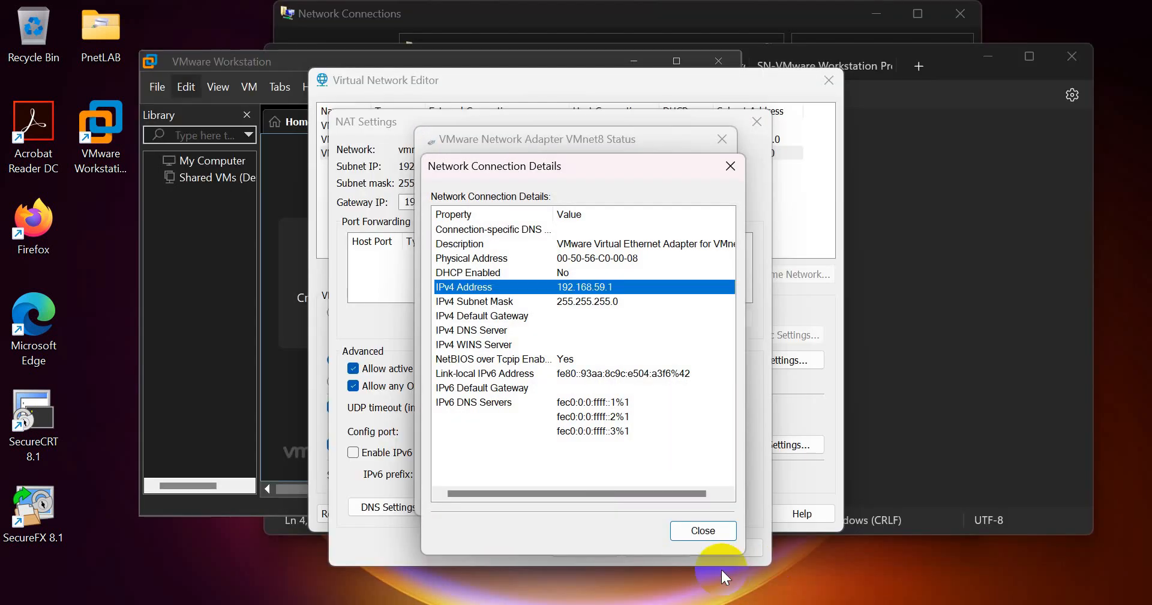
left_click(697, 536)
left_click(699, 499)
right_click(410, 204)
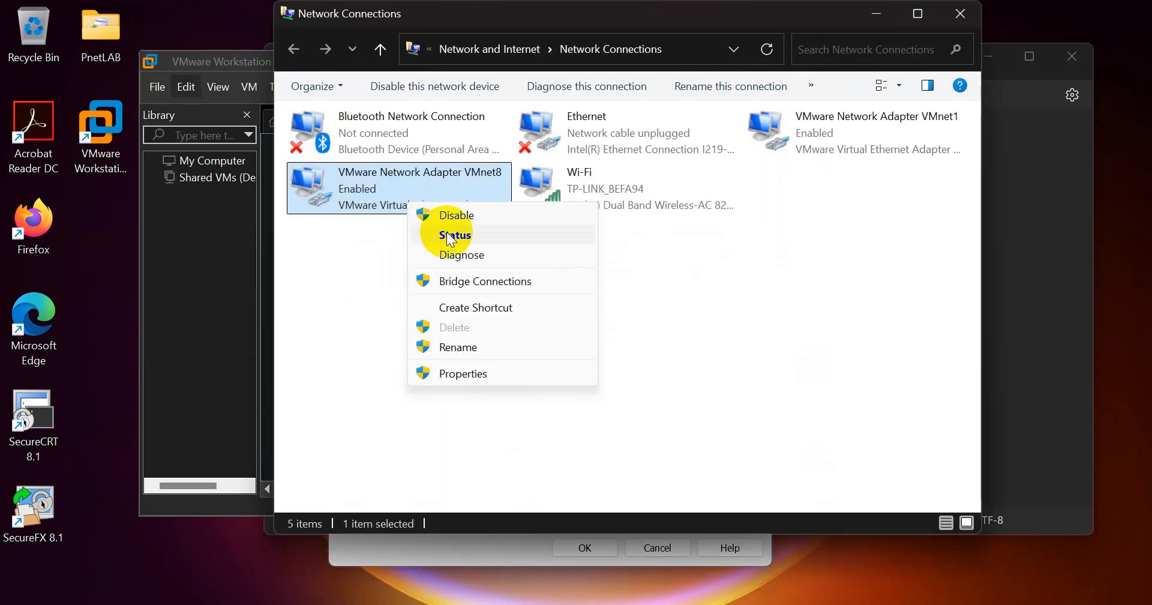
left_click(455, 235)
left_click(472, 307)
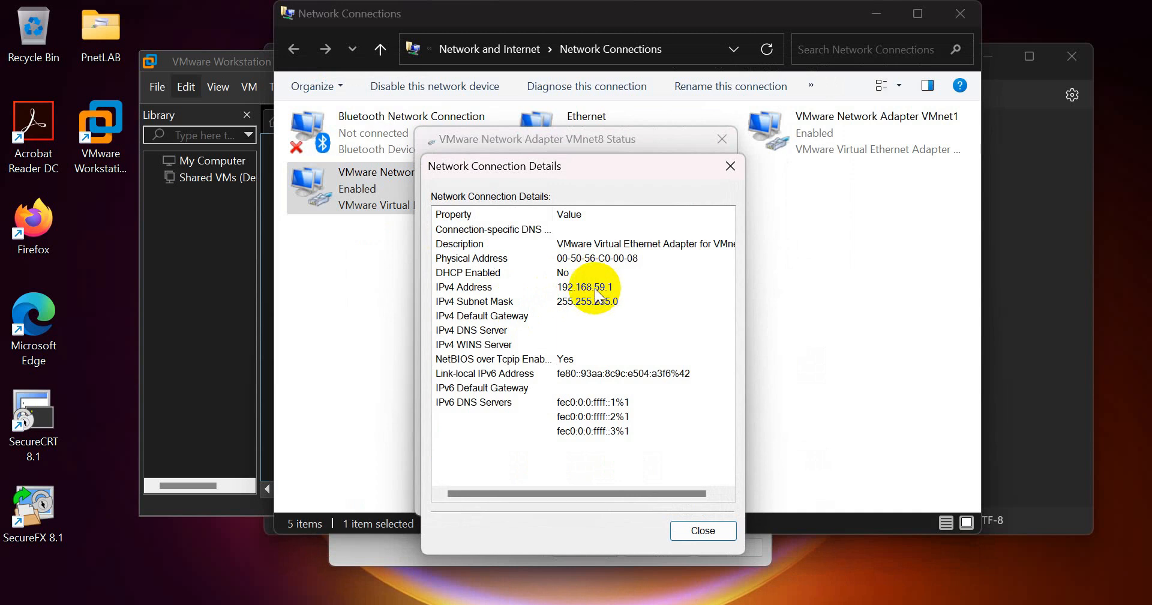
left_click(576, 291)
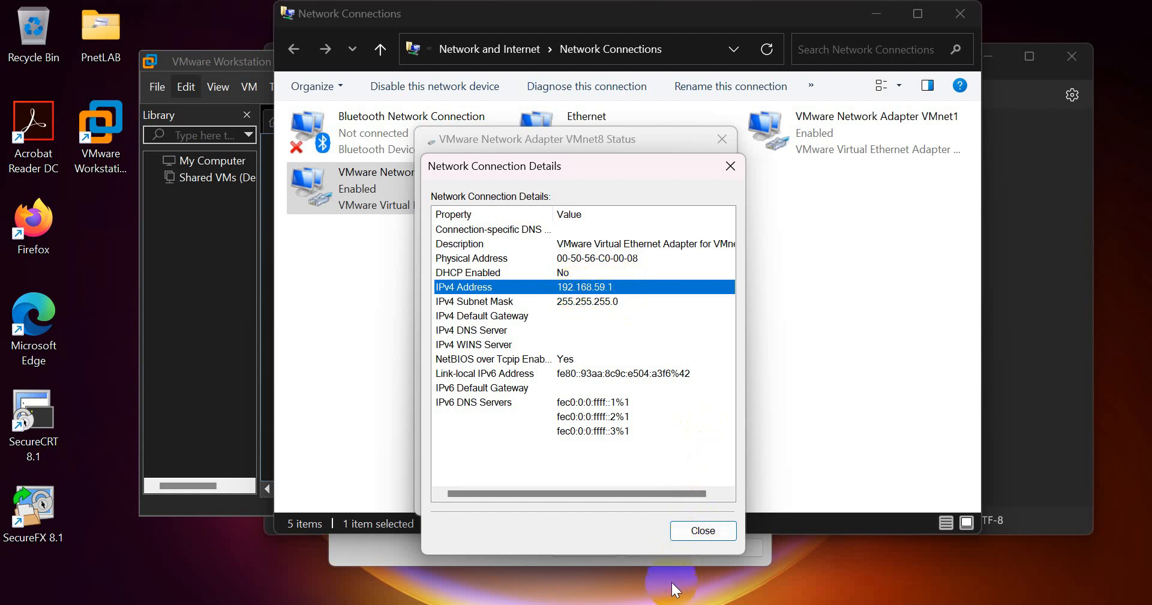
left_click(664, 602)
left_click(471, 175)
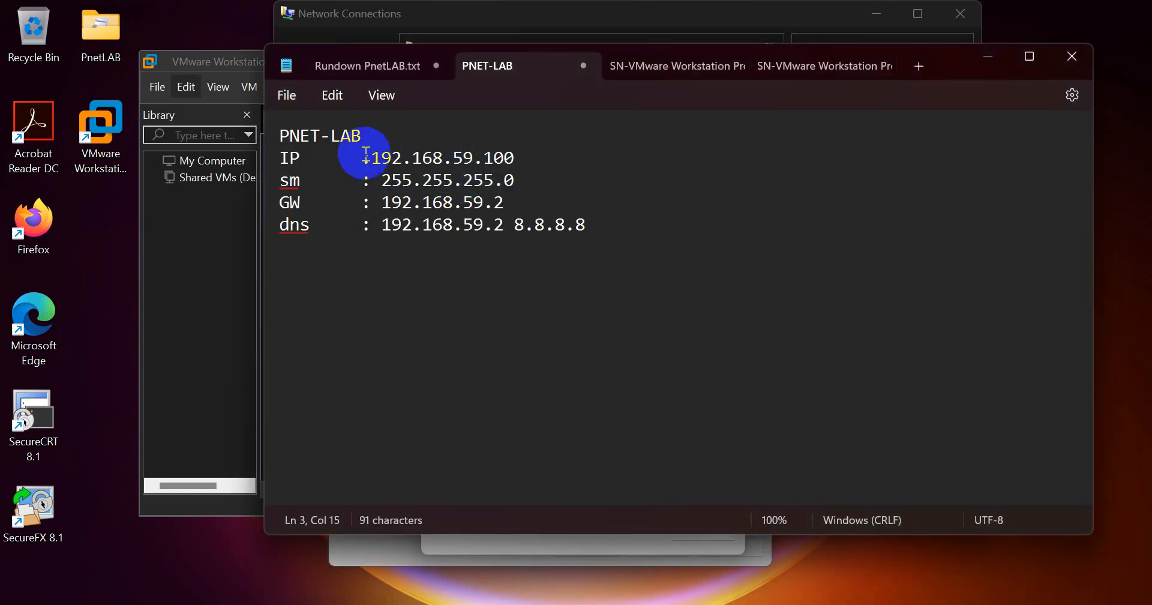
- Compare the 59 subnet in the notes, then close the adapter windows and cancel the network dialogs
left_click_drag(413, 157, 478, 158)
double_click(466, 158)
double_click(472, 203)
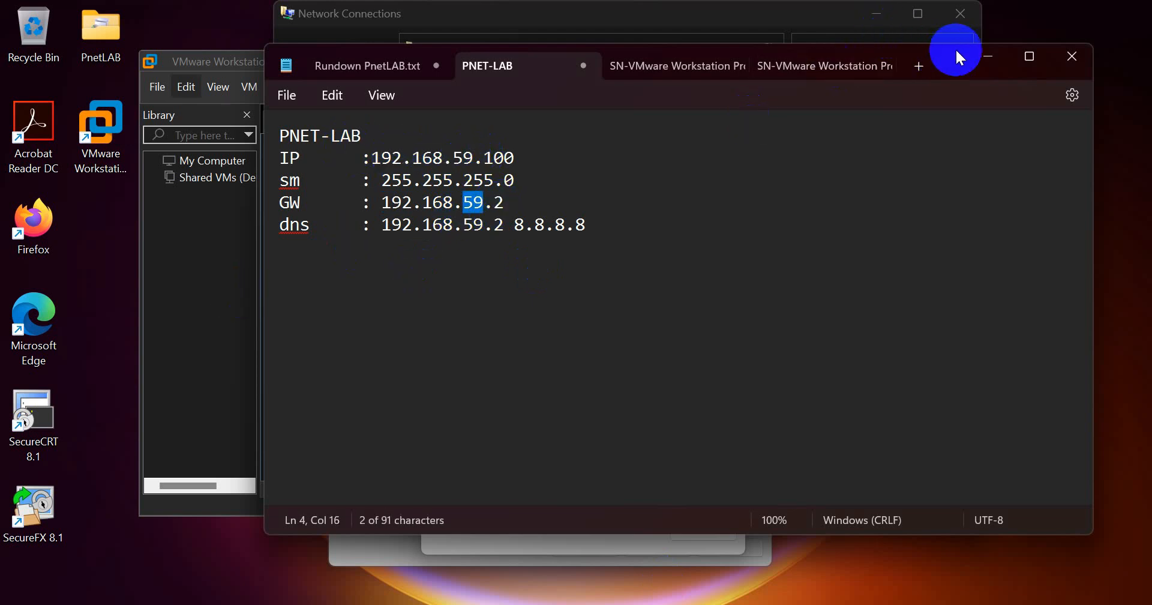
left_click(994, 55)
left_click(702, 530)
left_click(722, 140)
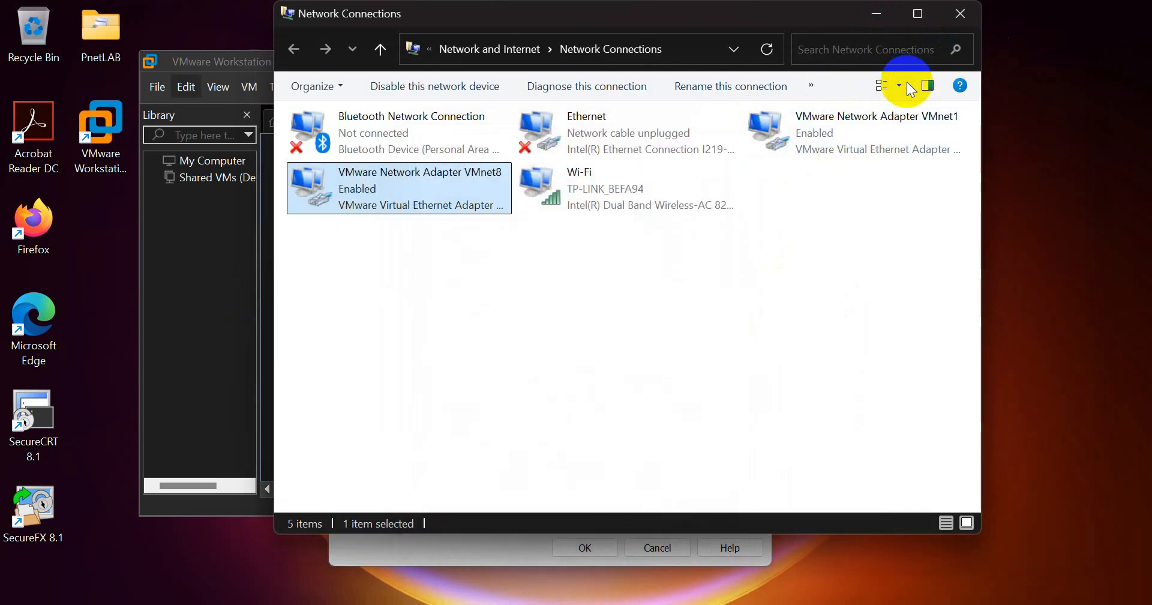
left_click(946, 18)
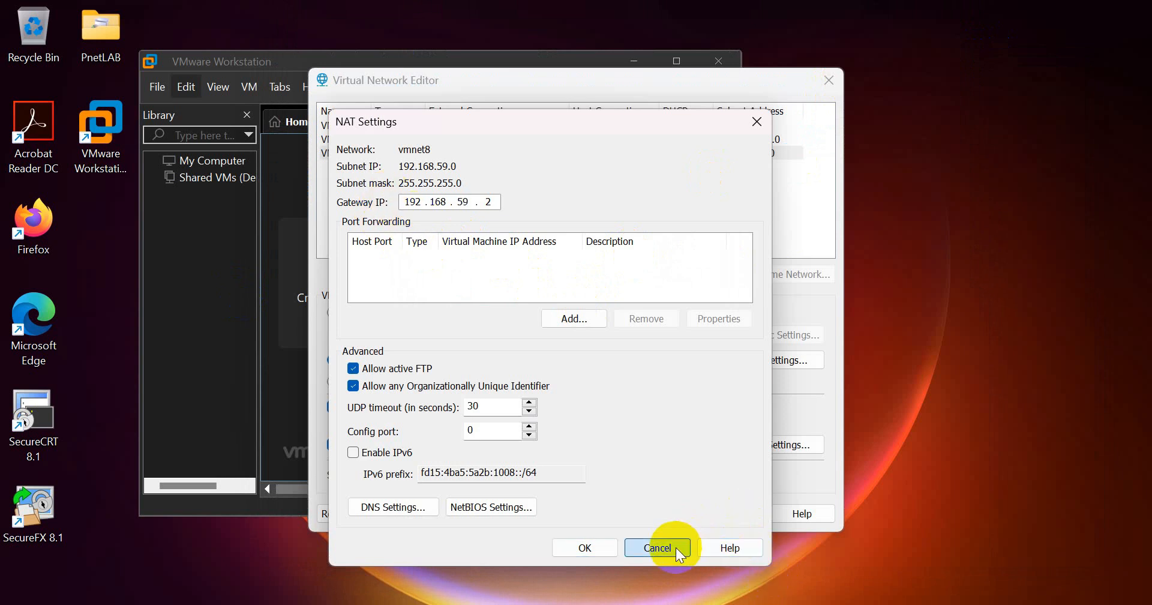
left_click(660, 548)
left_click(686, 517)
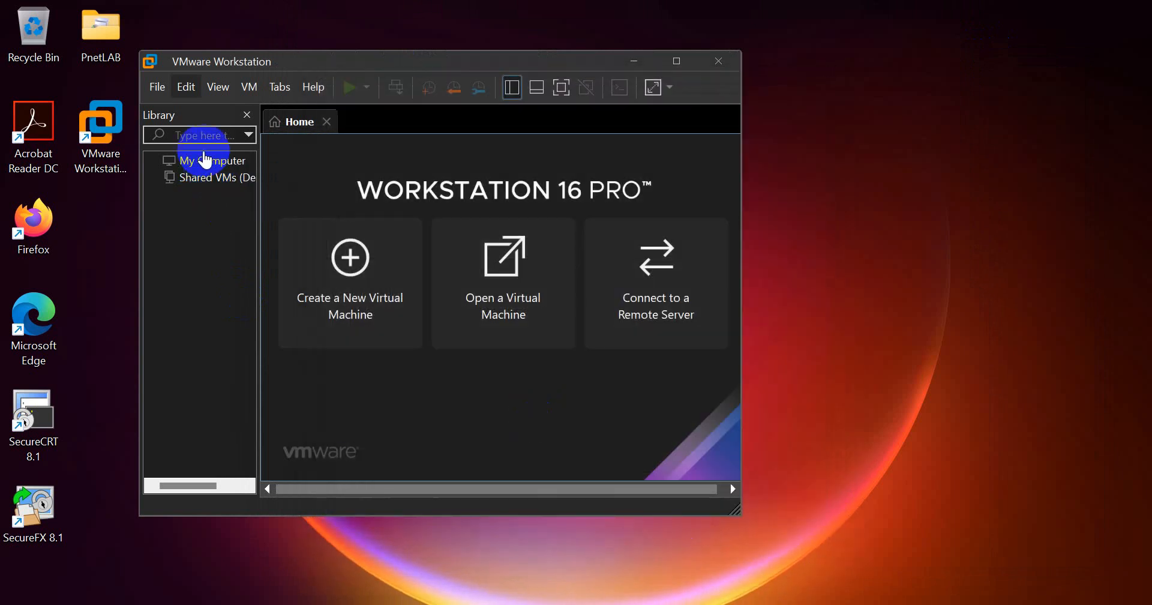
- Reopen the Virtual Network Editor, recheck VMnet8's NAT gateway 192.168.59.2, and cancel without changes
left_click(182, 95)
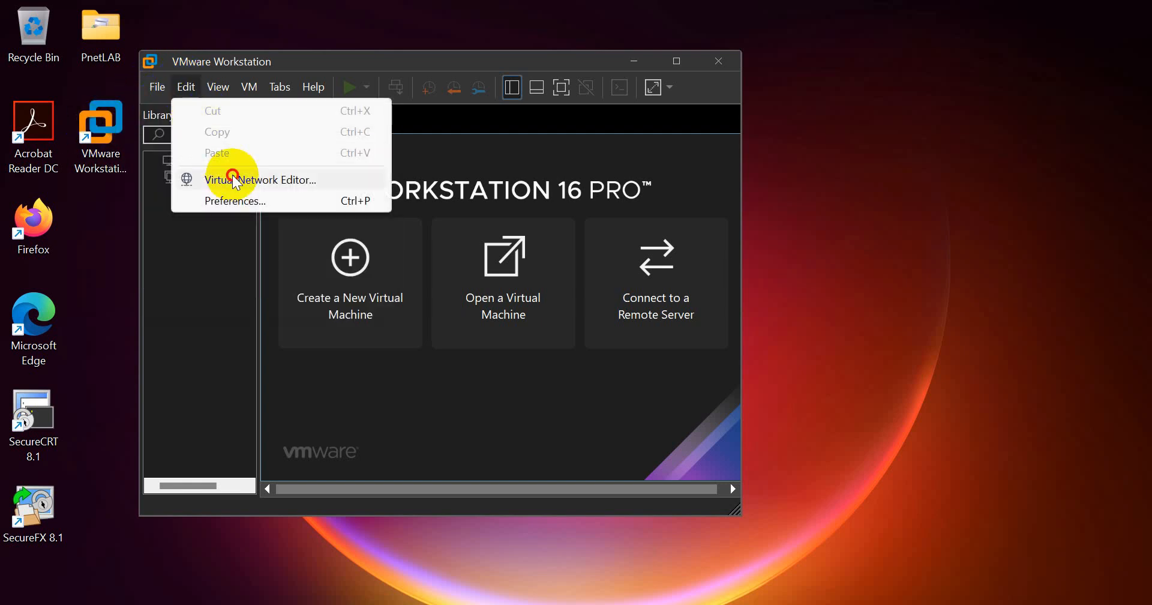
left_click(234, 179)
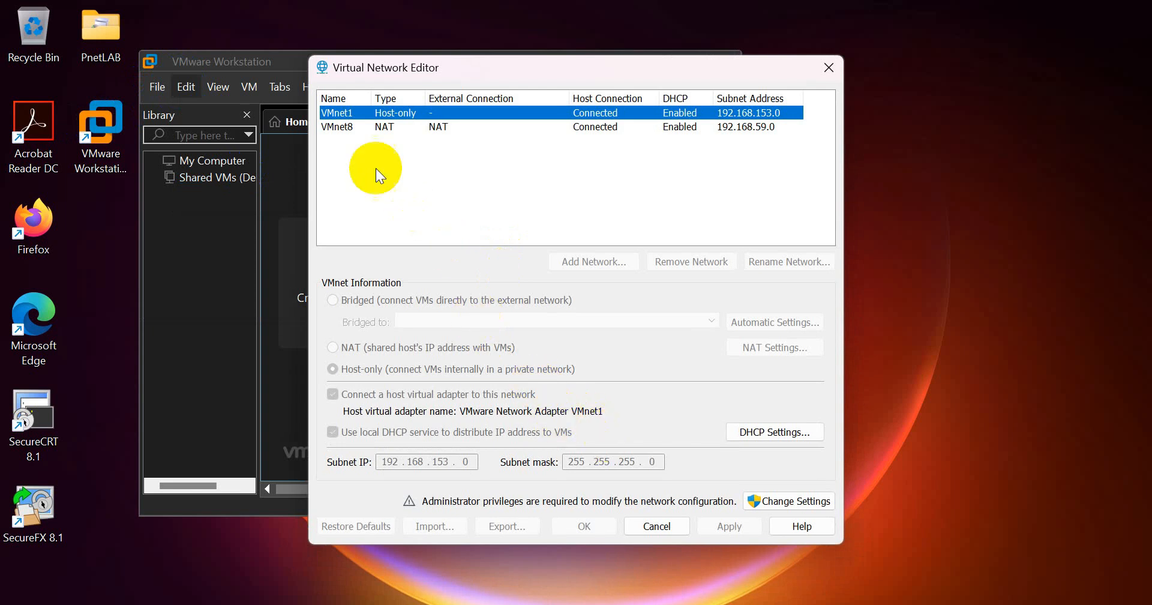
left_click(335, 127)
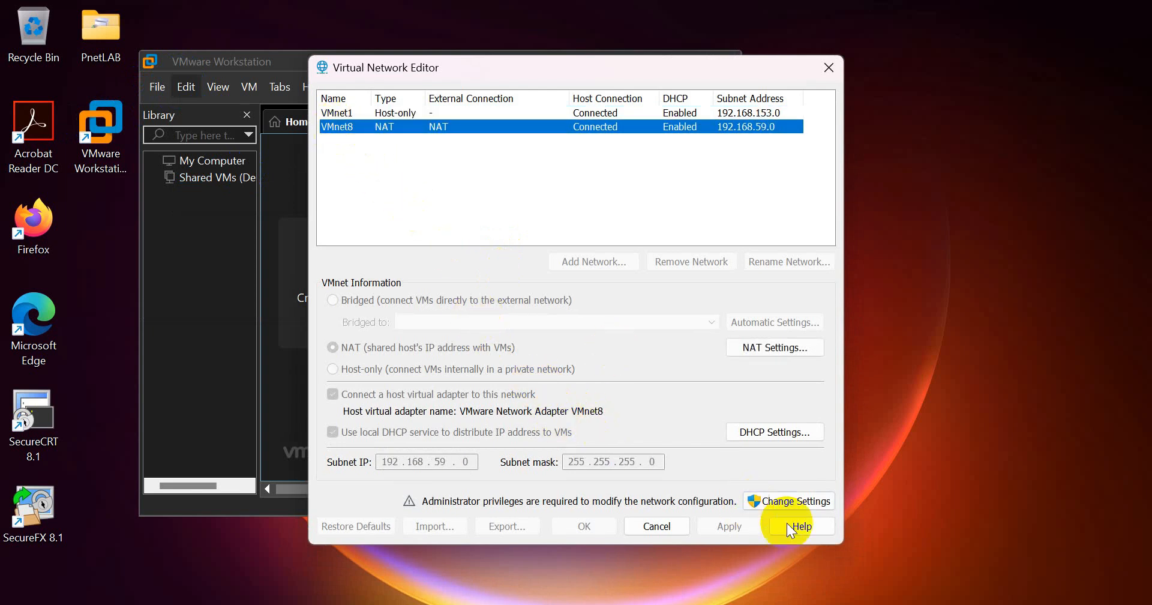
left_click(805, 503)
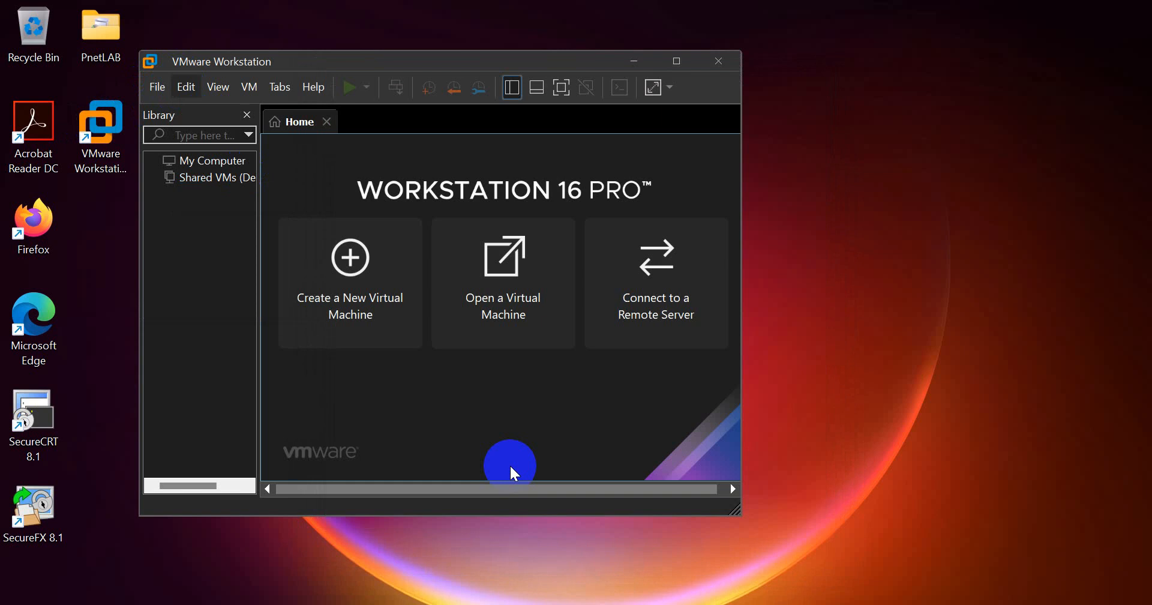
left_click(795, 248)
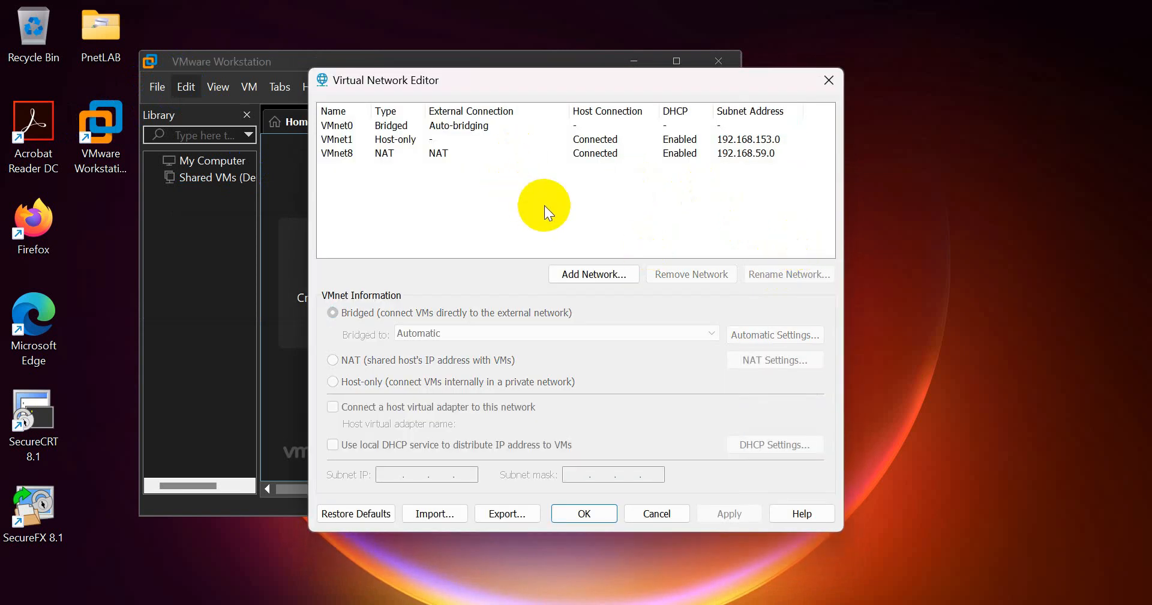
left_click(405, 154)
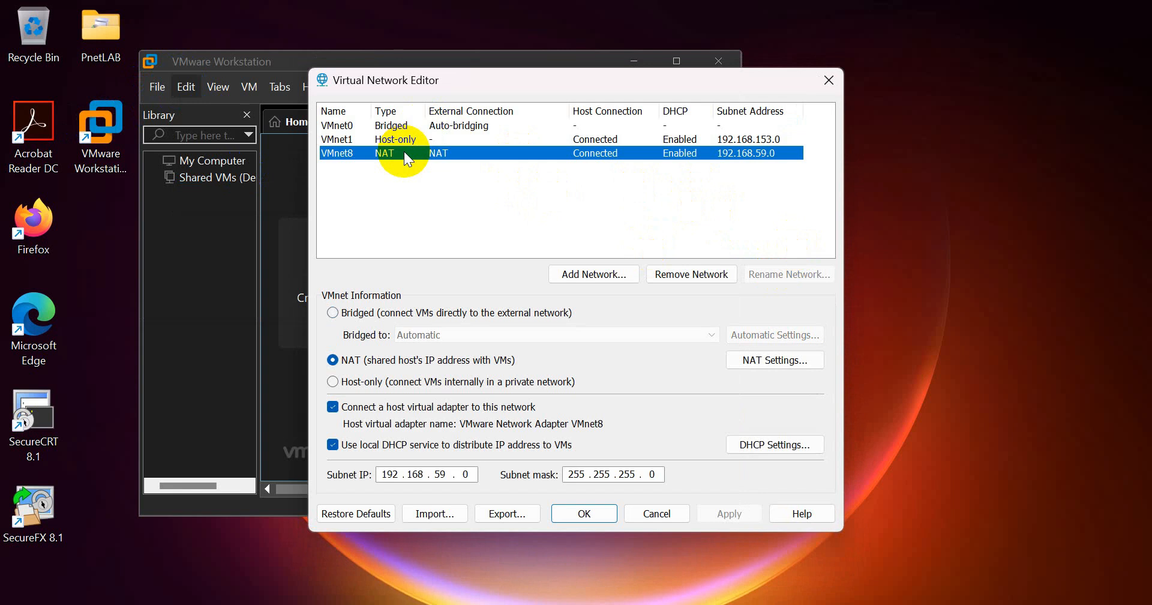
left_click(775, 358)
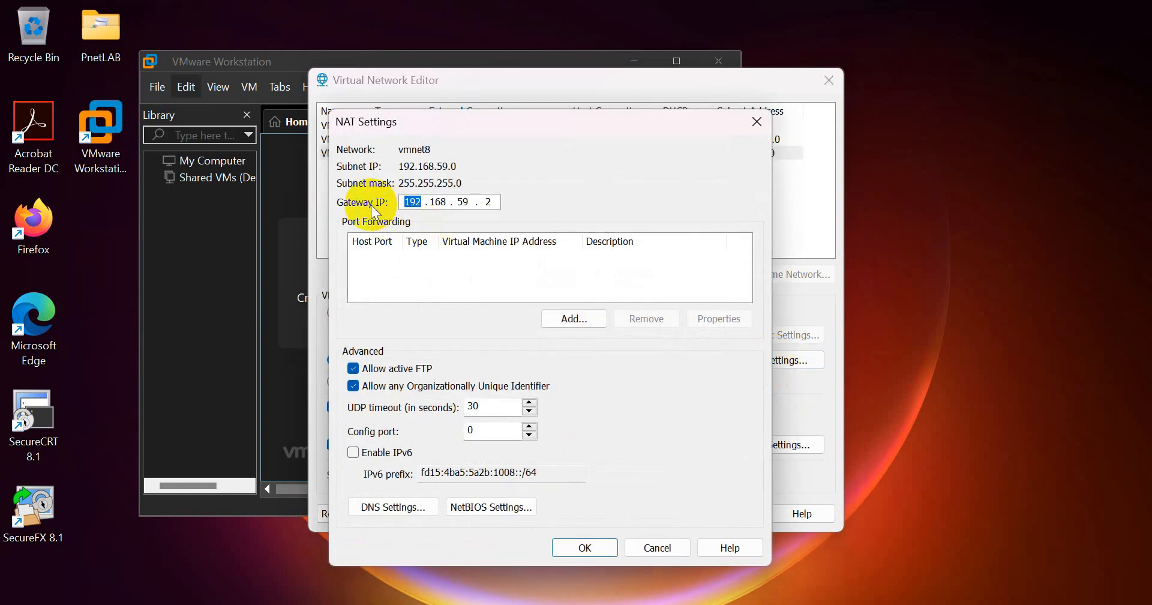
double_click(489, 202)
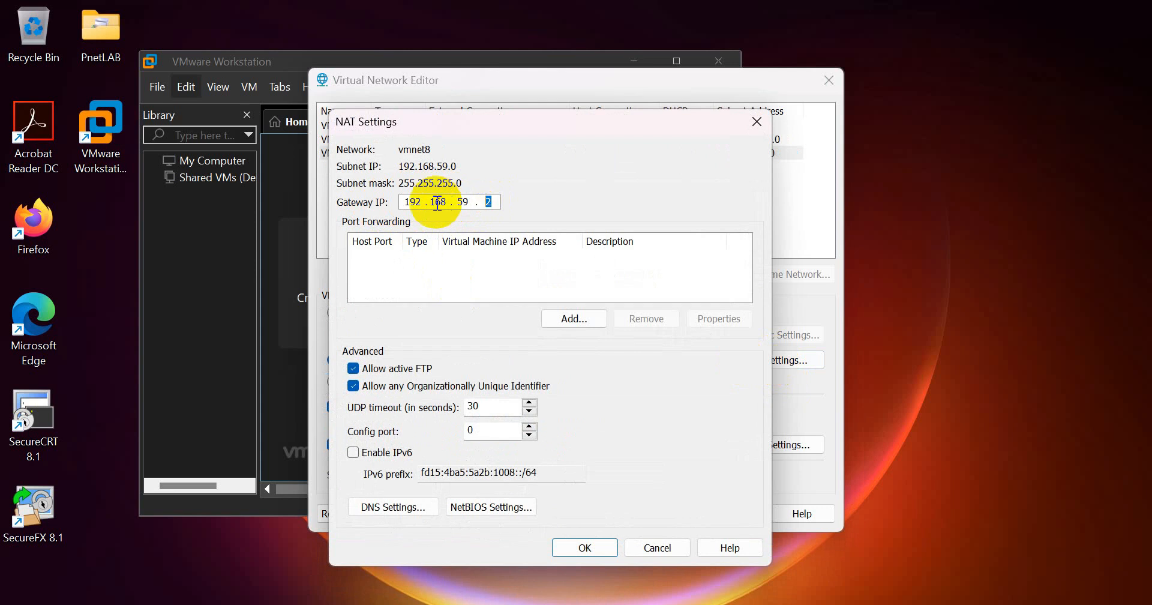
left_click(658, 547)
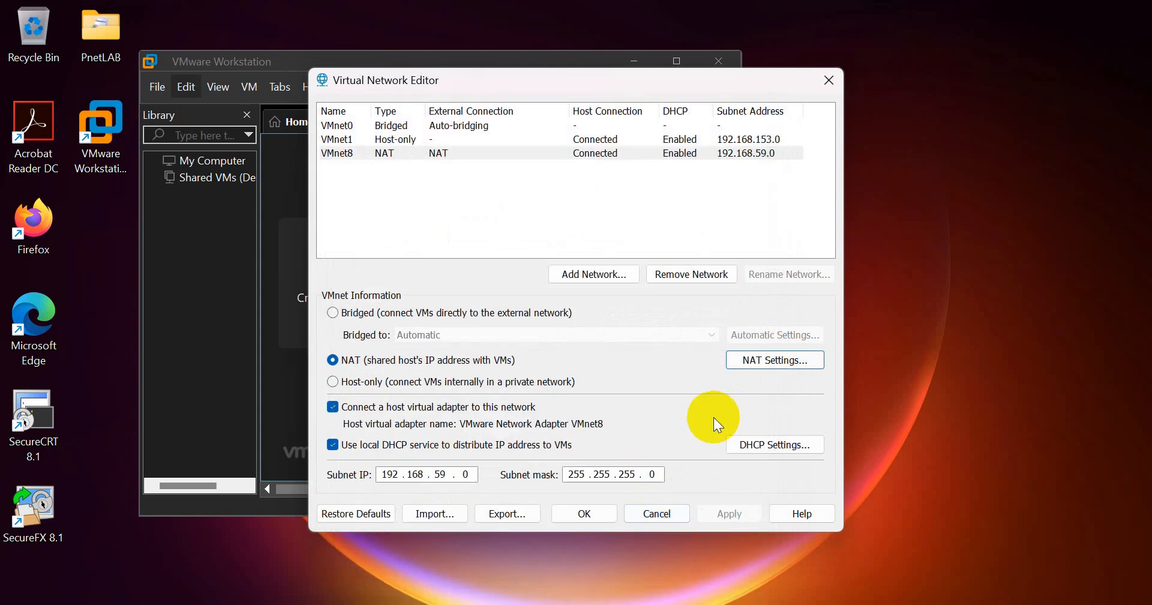
left_click(659, 514)
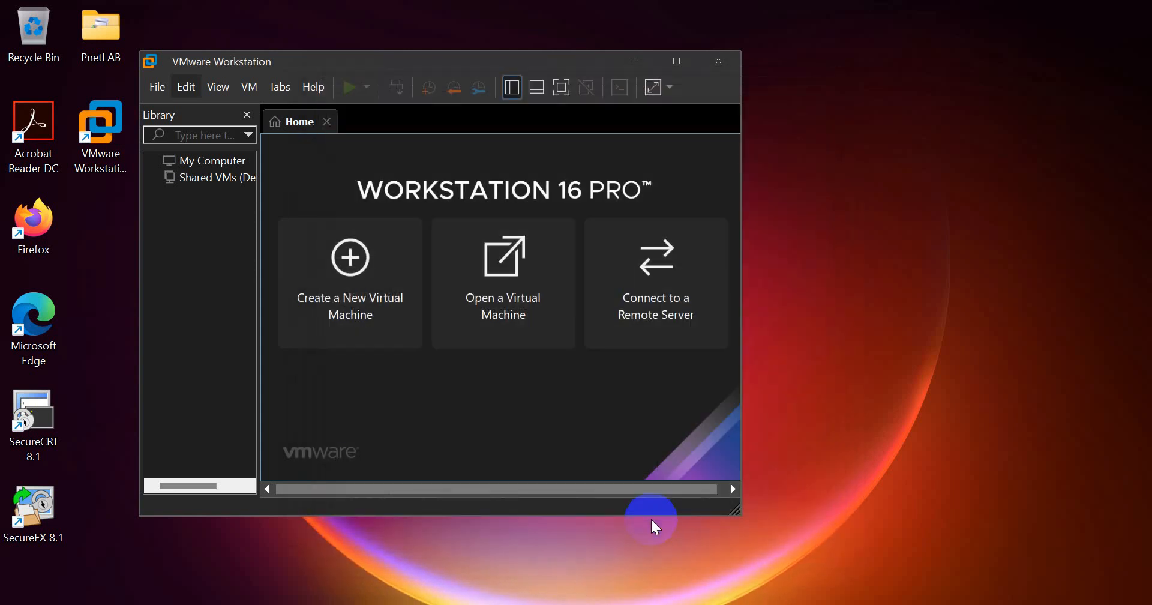
- In Rundown PnetLAB.txt, scroll to Link Download and select the PNET-LAB URL
left_click(576, 603)
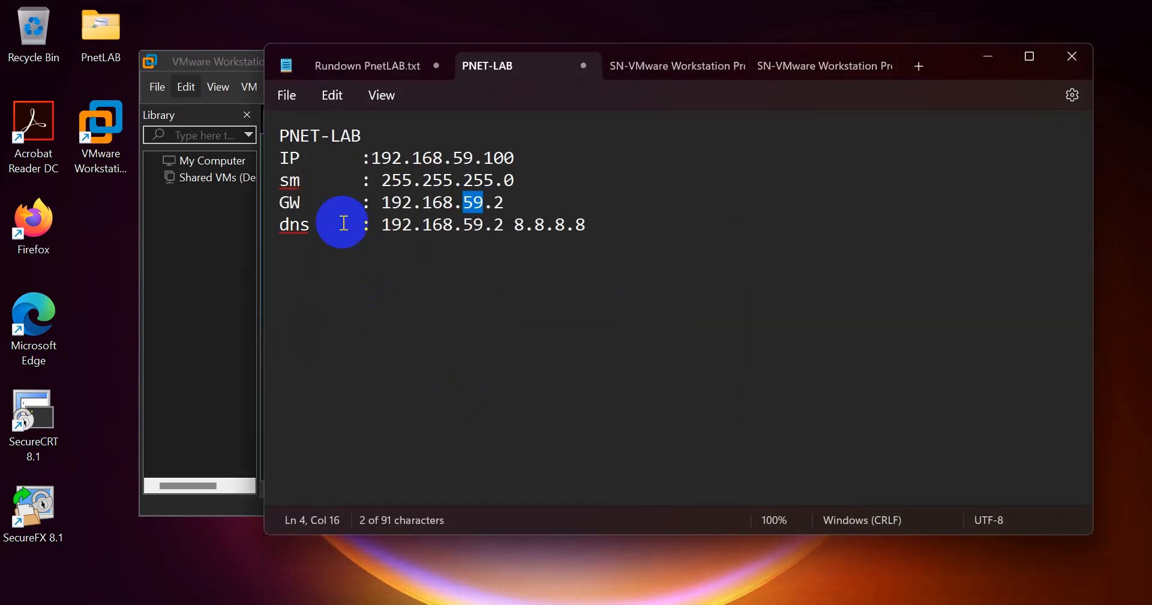
left_click(384, 66)
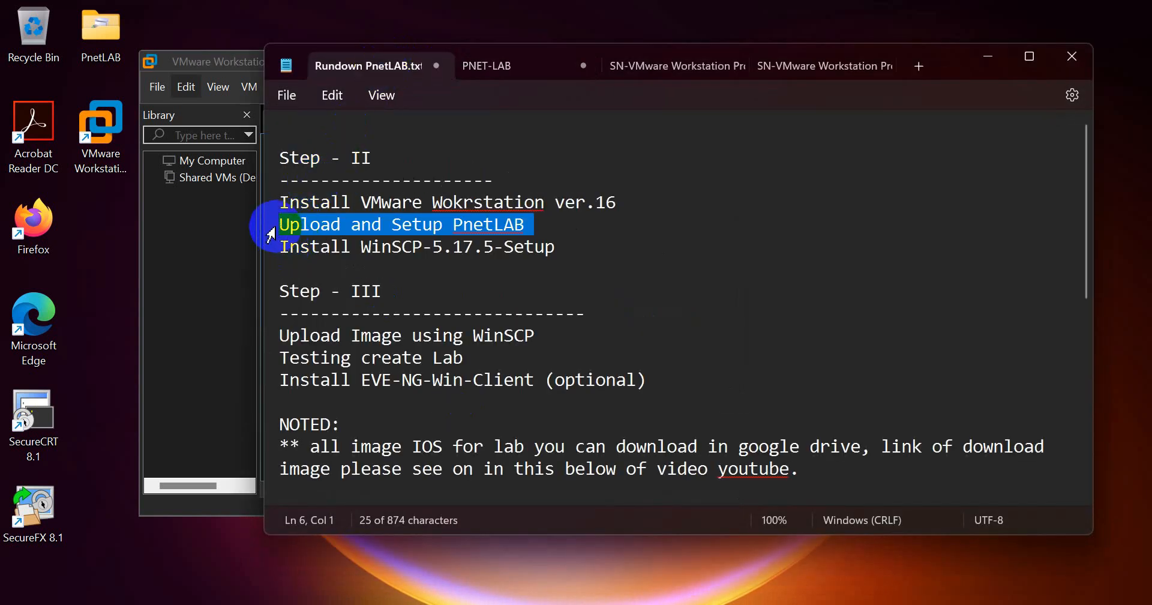
right_click(459, 226)
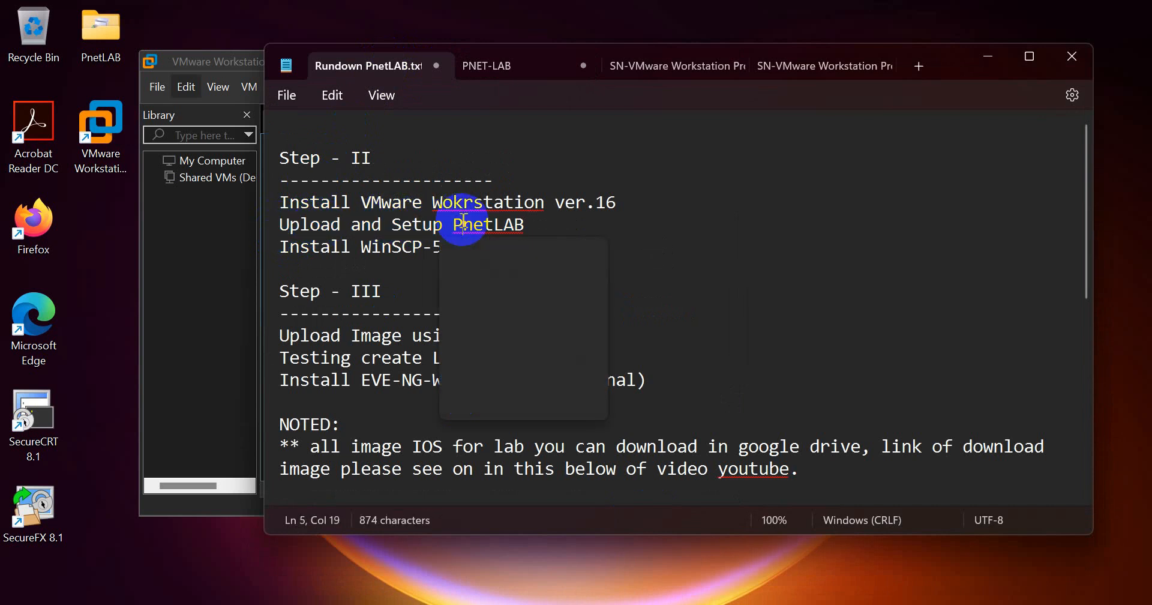
left_click(350, 227)
left_click(240, 282)
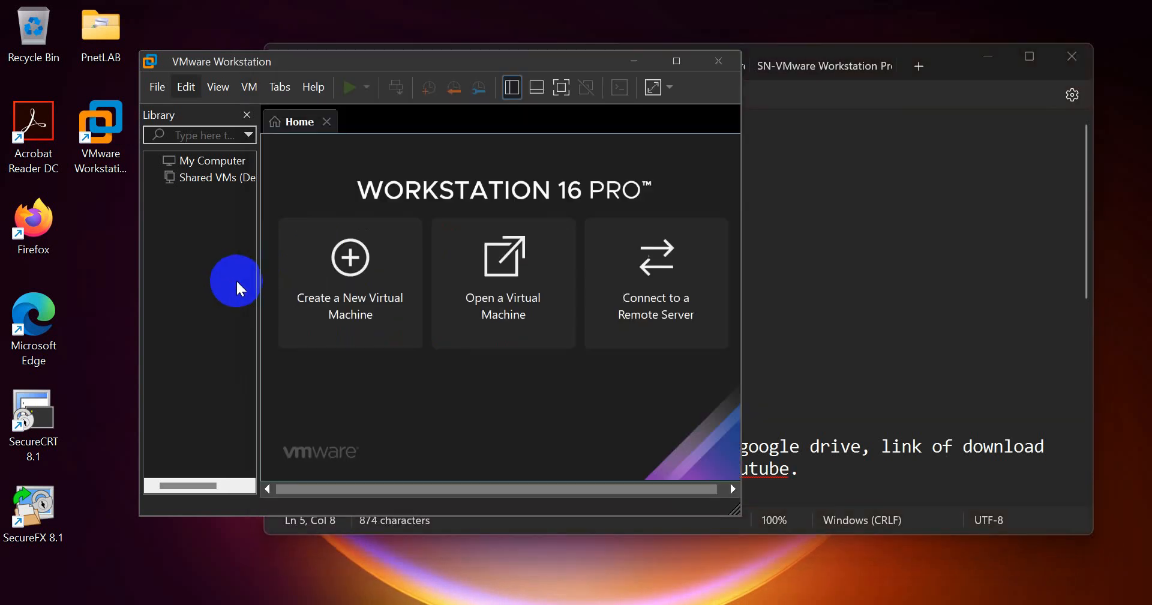
key("alt+Tab")
scroll(459, 486, "down", 4)
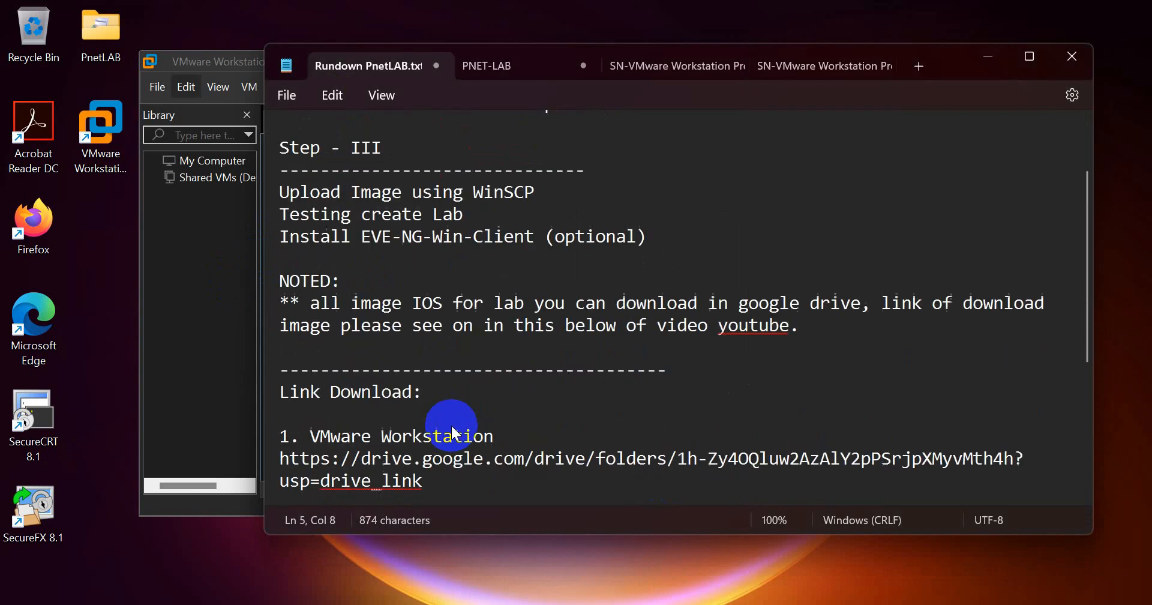
left_click_drag(280, 462, 296, 502)
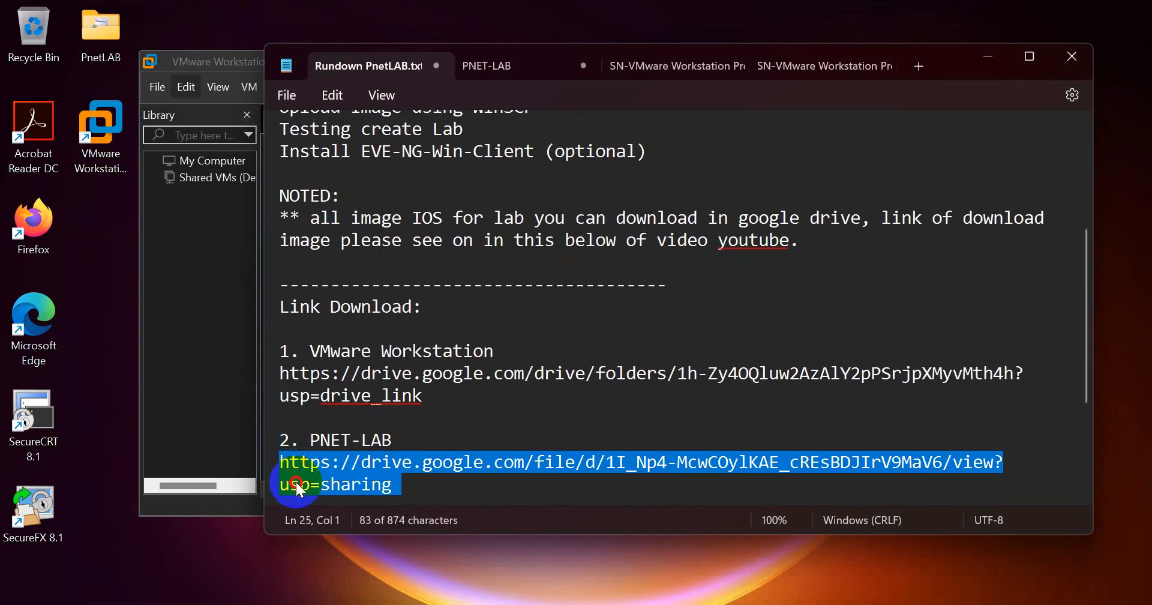
- Open File Explorer on the Downloads folder
left_click(186, 321)
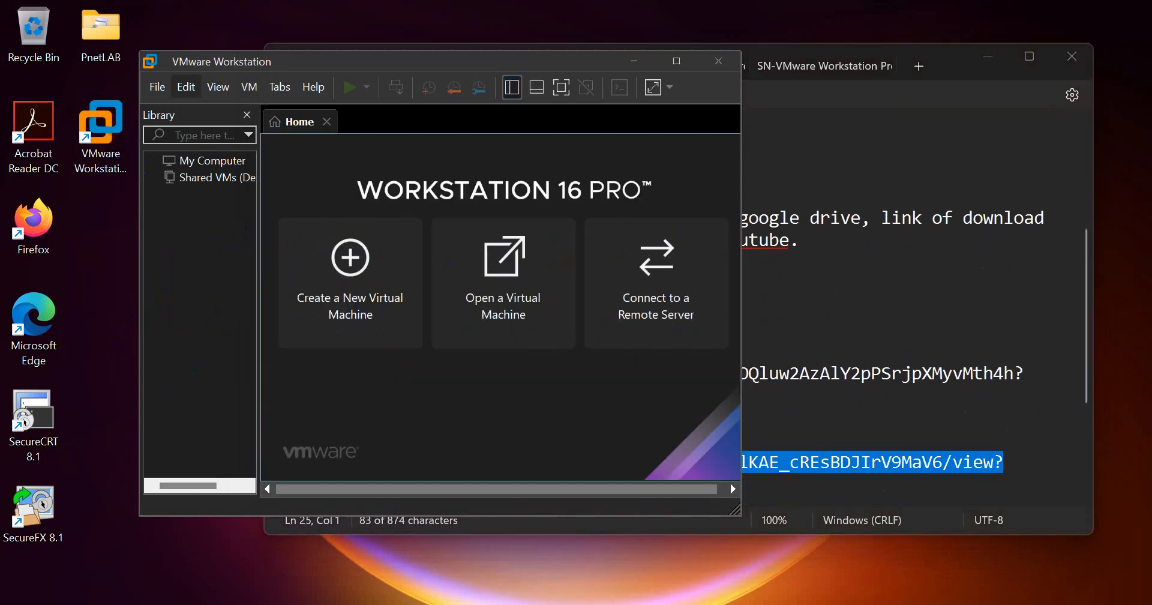
left_click(225, 604)
left_click(207, 306)
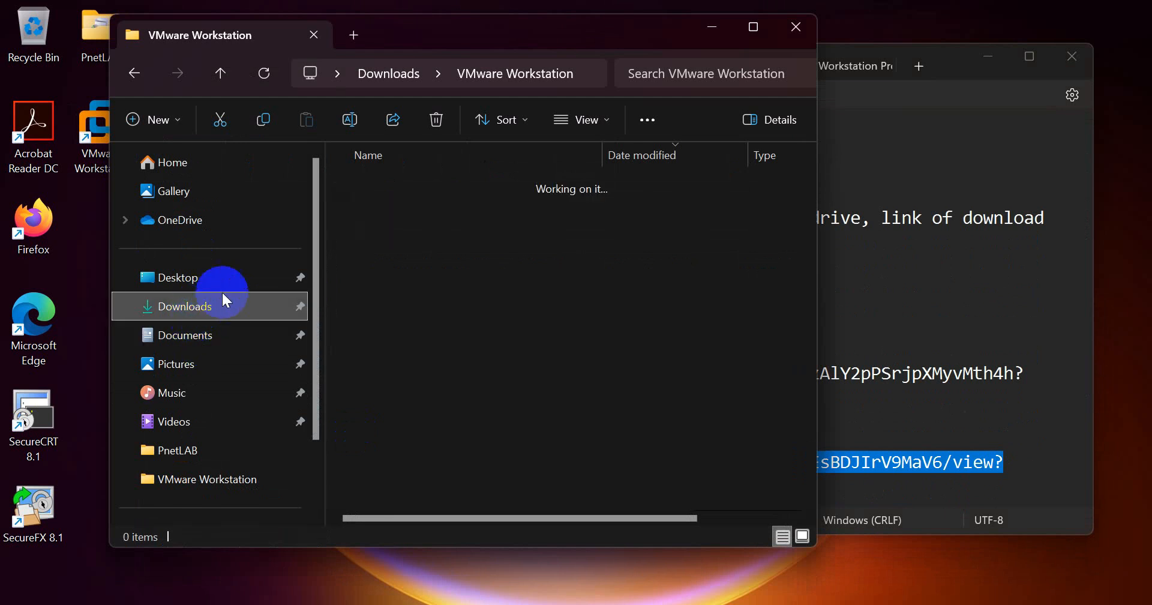
- Check that PNET_4.2.10 in Downloads is 1.91 GB, then minimize File Explorer
left_click(389, 341)
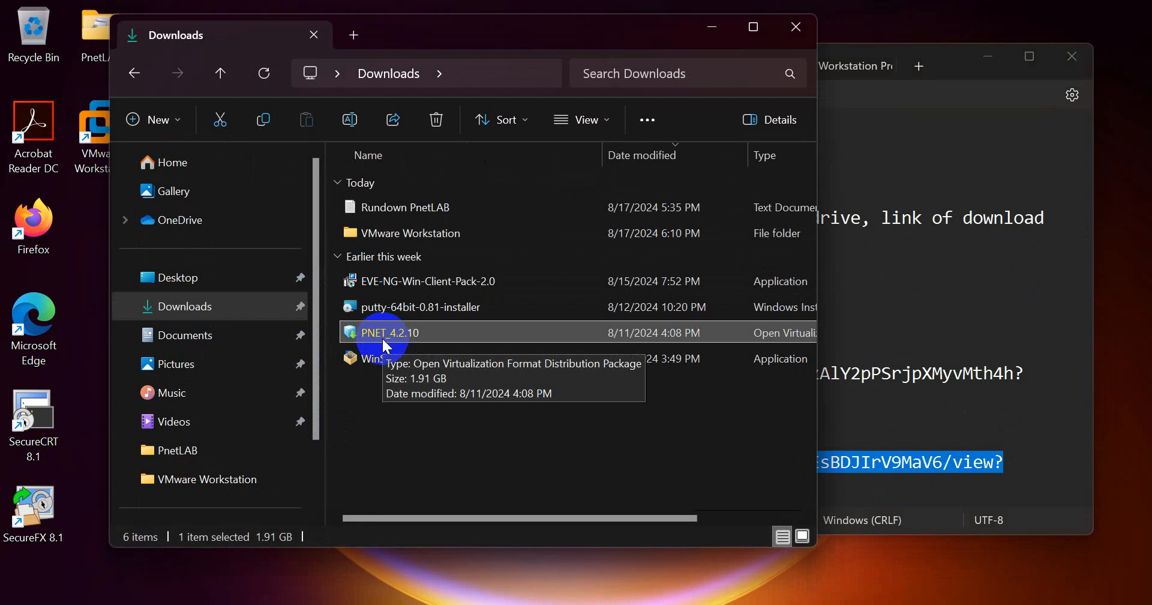
left_click_drag(818, 353, 970, 360)
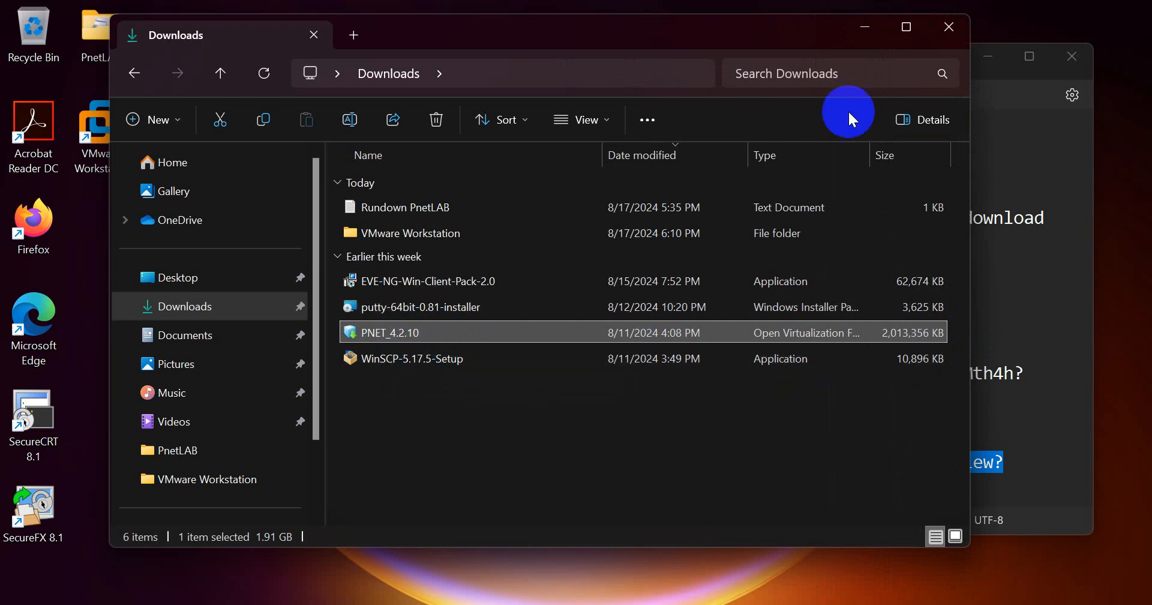
left_click(866, 27)
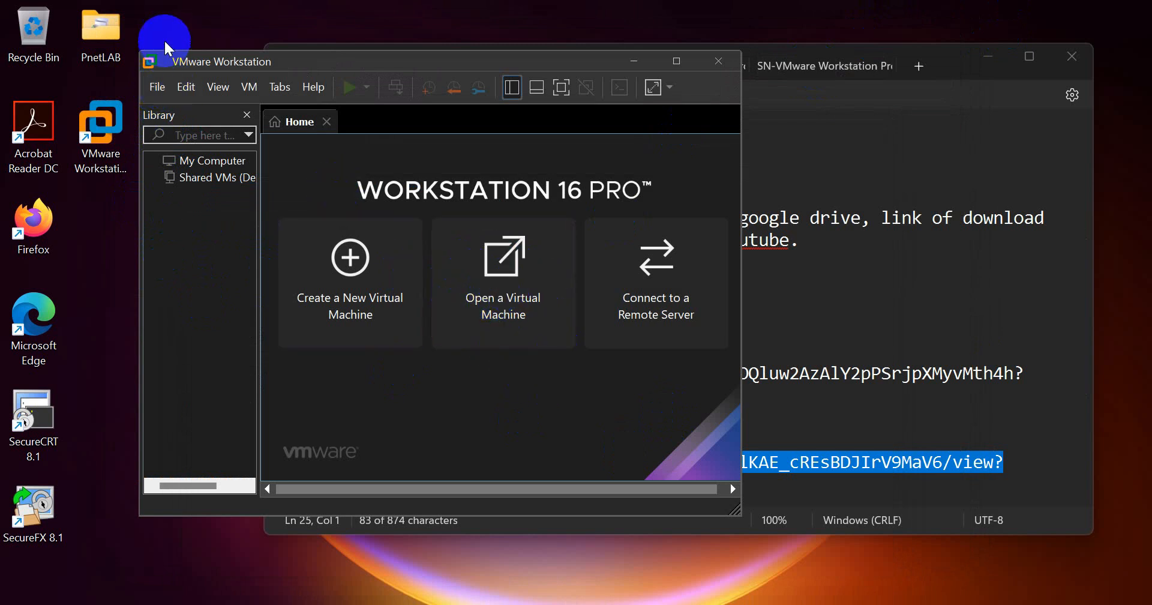
- Open the PNET_4.2.10 package from Downloads with File > Open
left_click(158, 87)
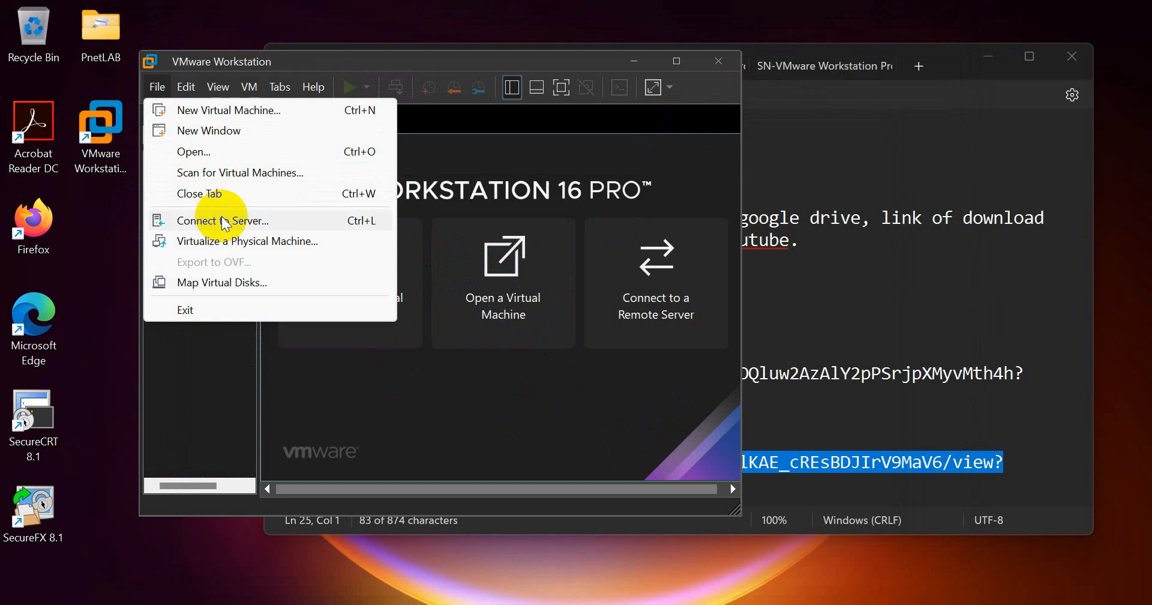
left_click(226, 152)
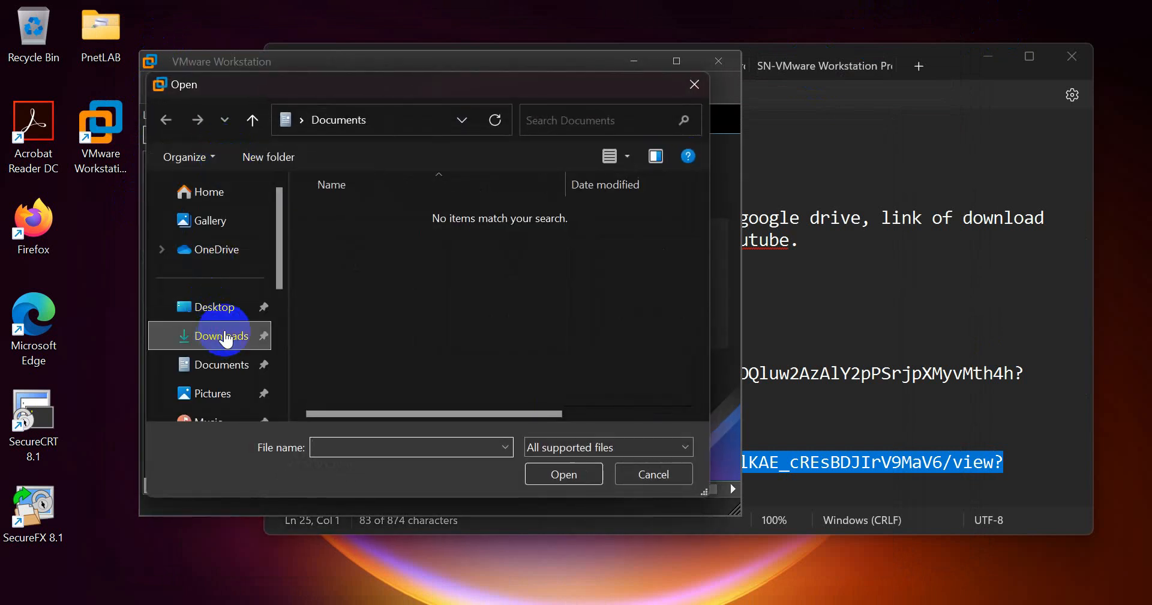
left_click(222, 335)
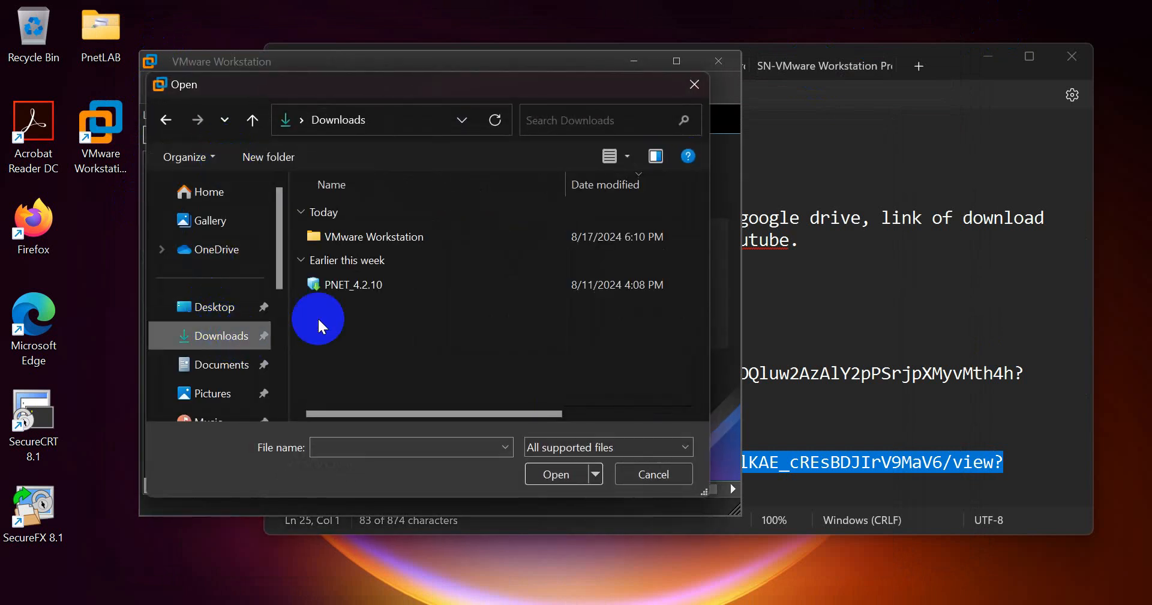
left_click(354, 282)
left_click(545, 467)
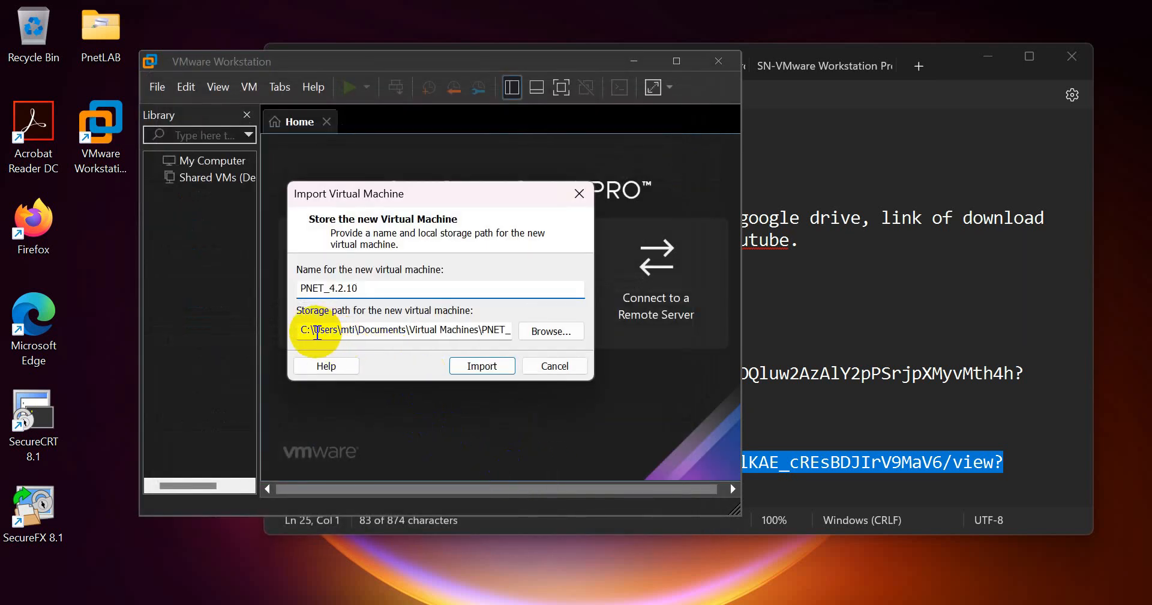
- Keep the name PNET_4.2.10 and default storage path, and import the virtual machine
left_click_drag(314, 332, 538, 339)
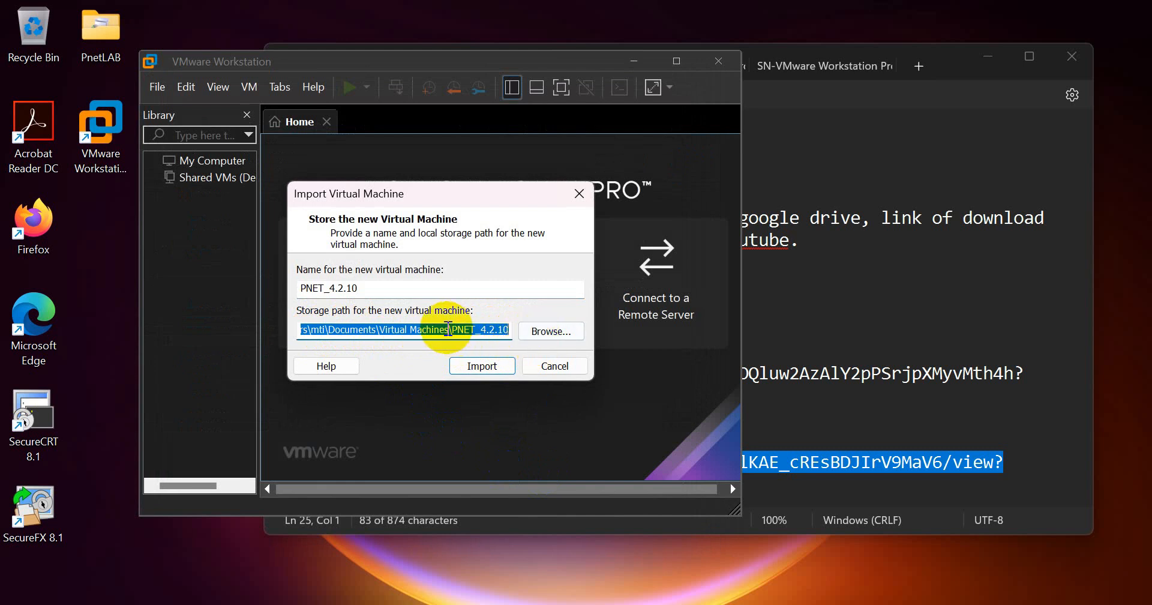
mouse_move(323, 329)
left_mouse_down()
mouse_move(396, 312)
mouse_move(540, 342)
mouse_move(462, 328)
mouse_move(488, 329)
mouse_move(232, 334)
mouse_move(327, 334)
left_mouse_up()
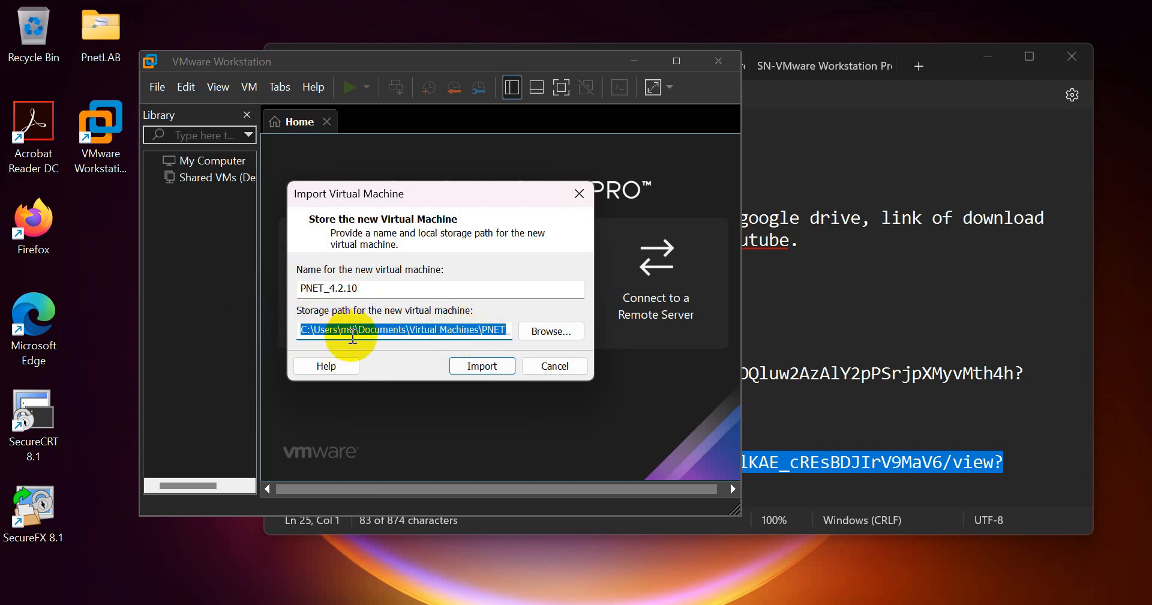
left_click(353, 336)
left_click_drag(359, 288, 297, 289)
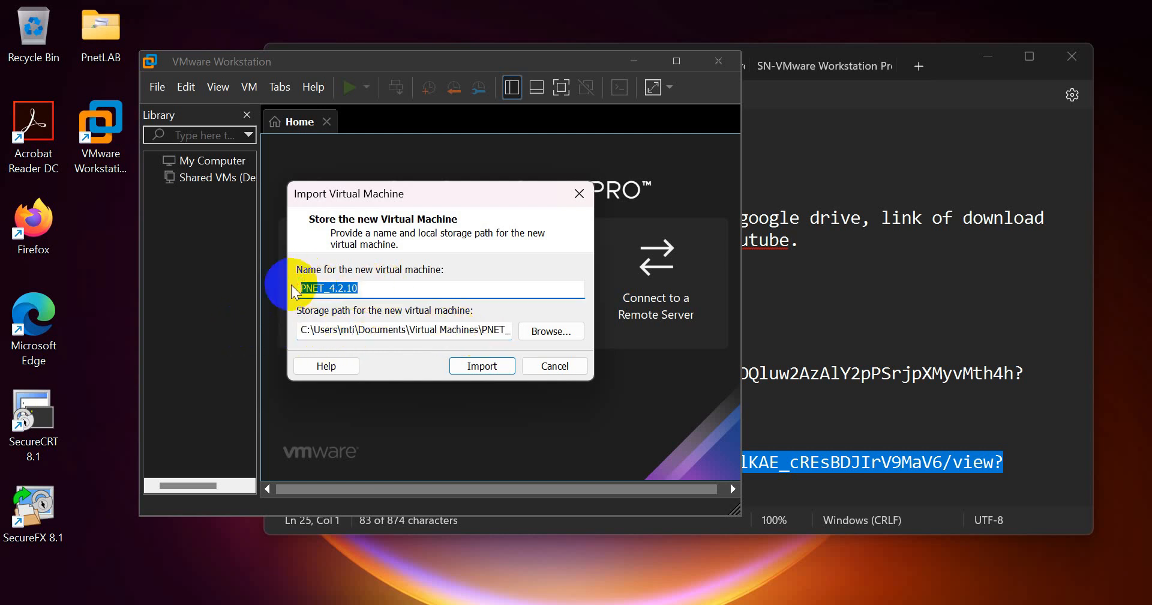
left_click(486, 367)
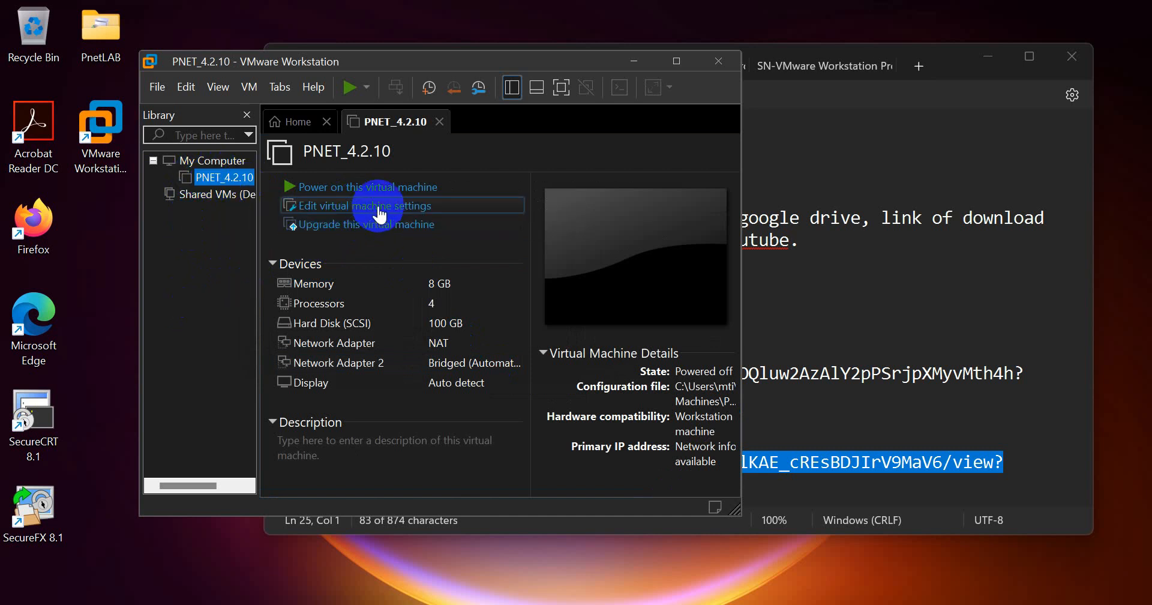
- In PNET_4.2.10's settings, enable VT-x for the processors and confirm 8 GB memory
left_click(379, 213)
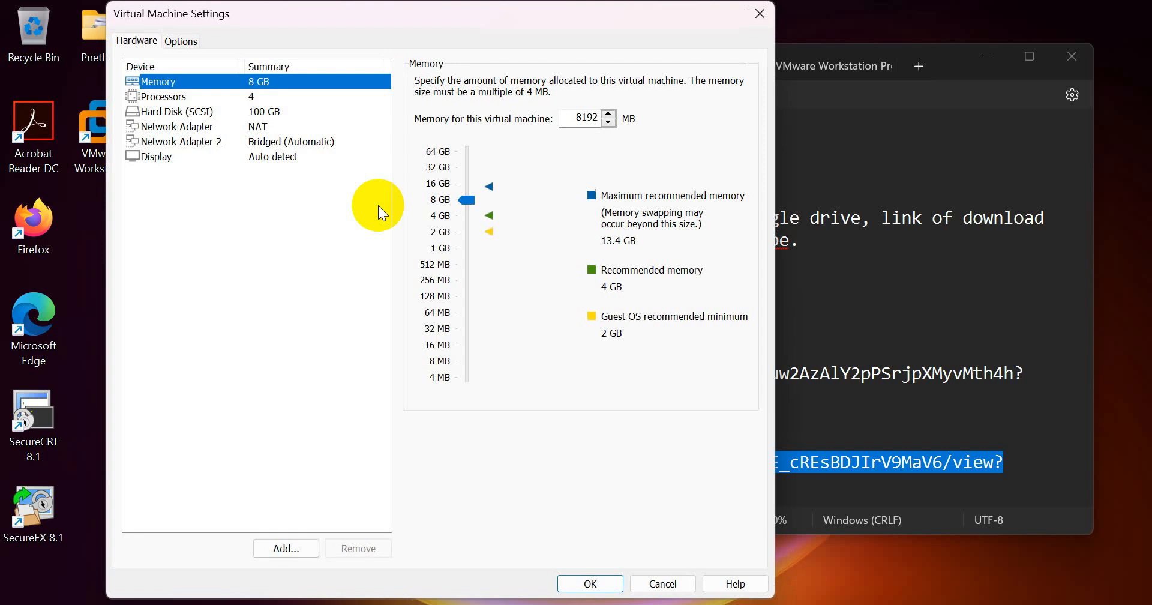
left_click(181, 96)
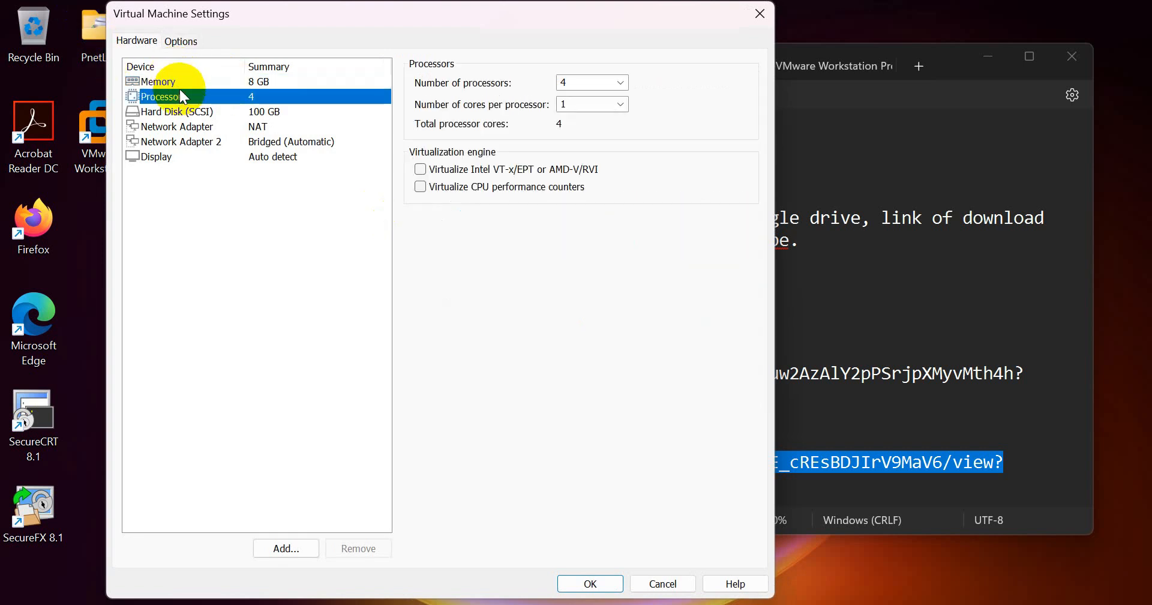
left_click(421, 170)
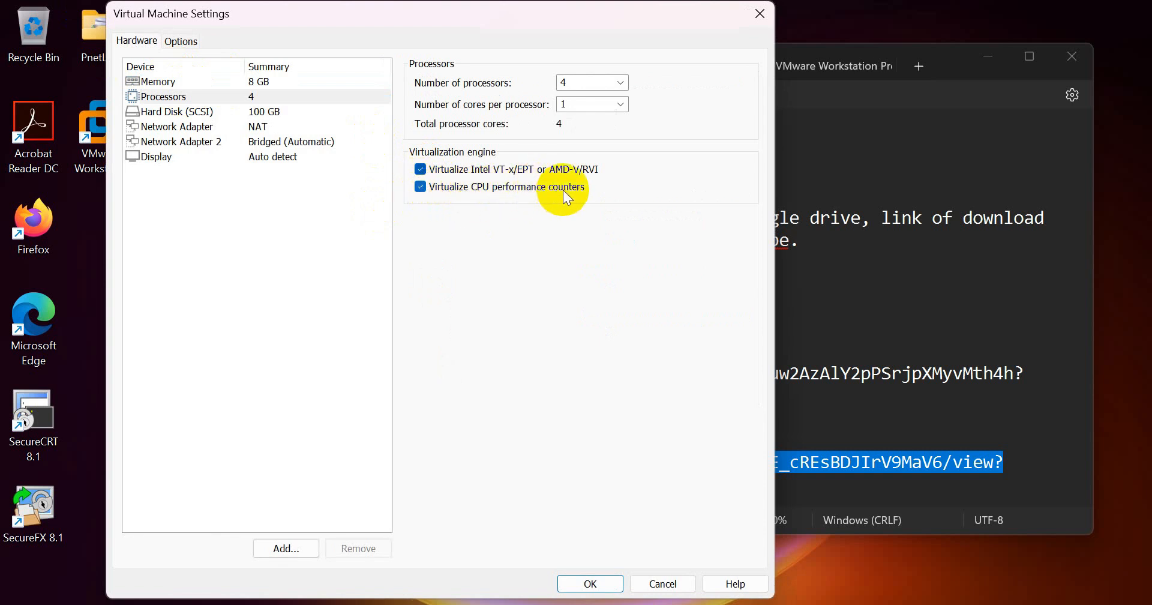
left_click(179, 85)
left_click(469, 202)
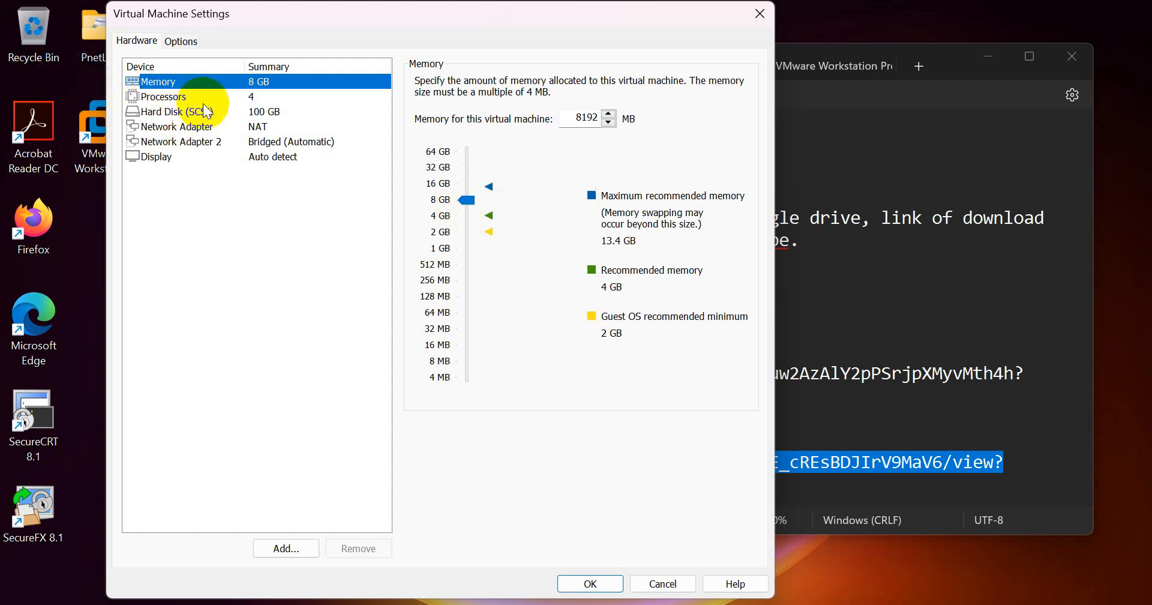
left_click(179, 126)
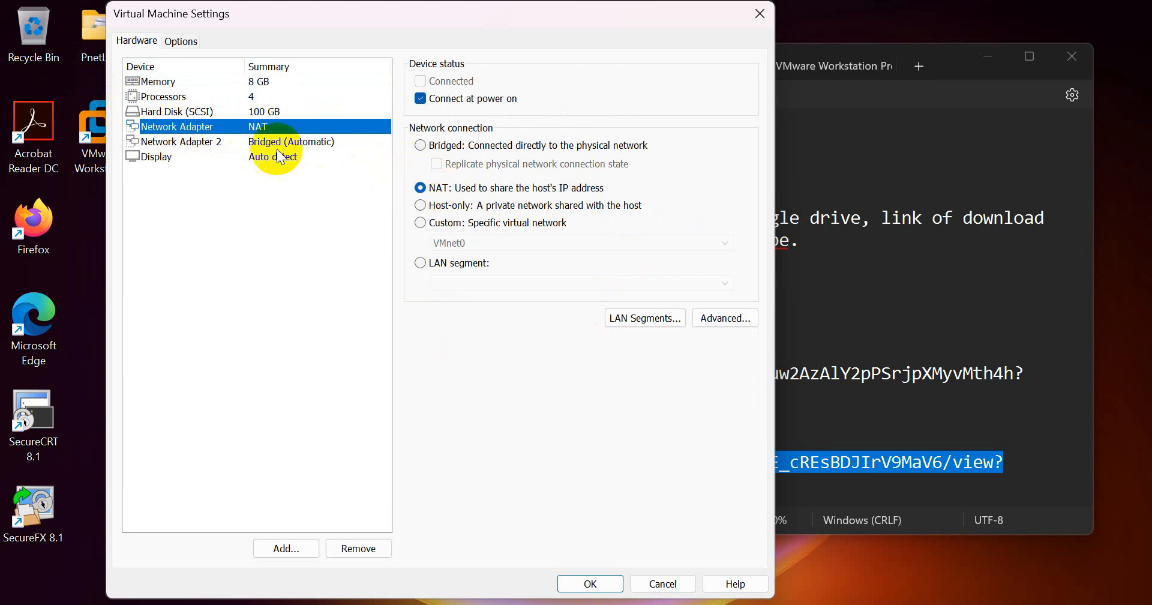
- Connect the first network adapter to Custom VMnet8 (NAT)
left_click(249, 142)
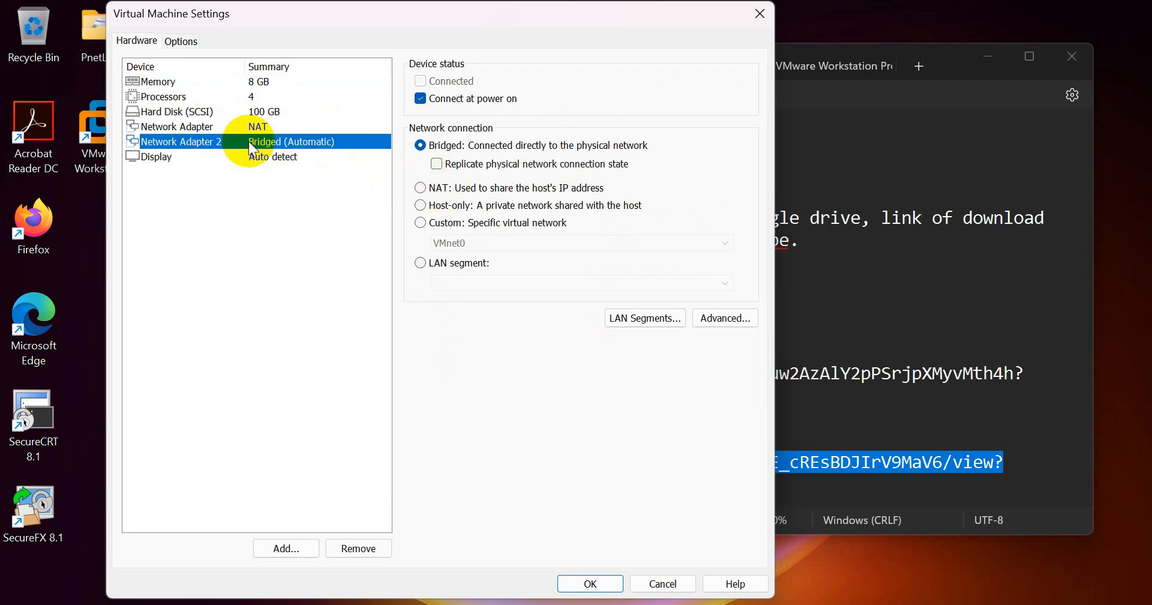
left_click(235, 128)
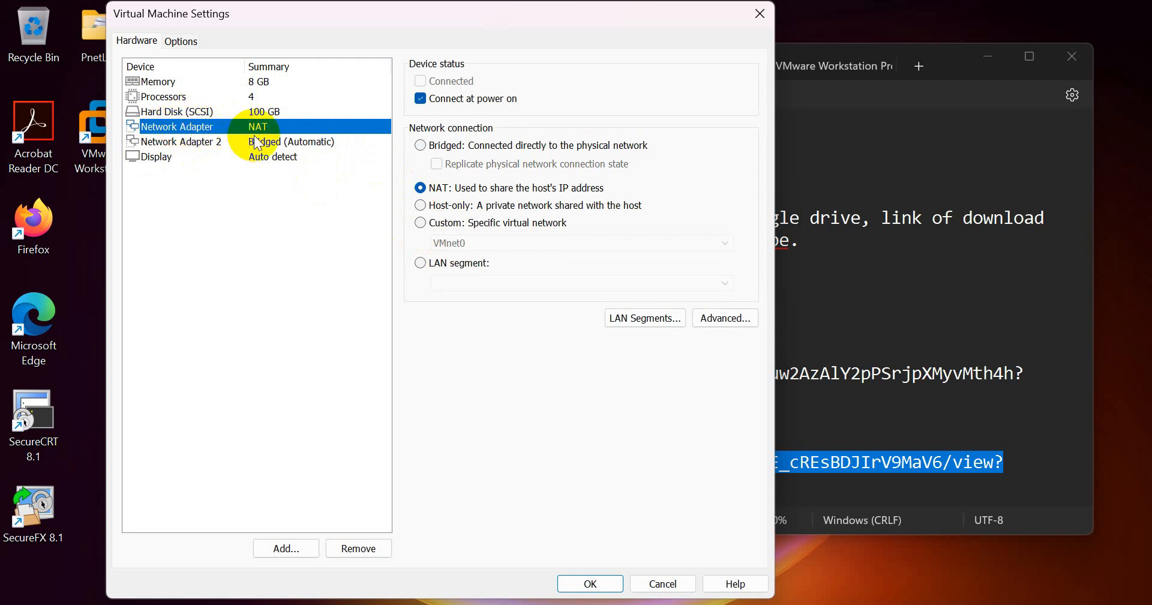
left_click(431, 223)
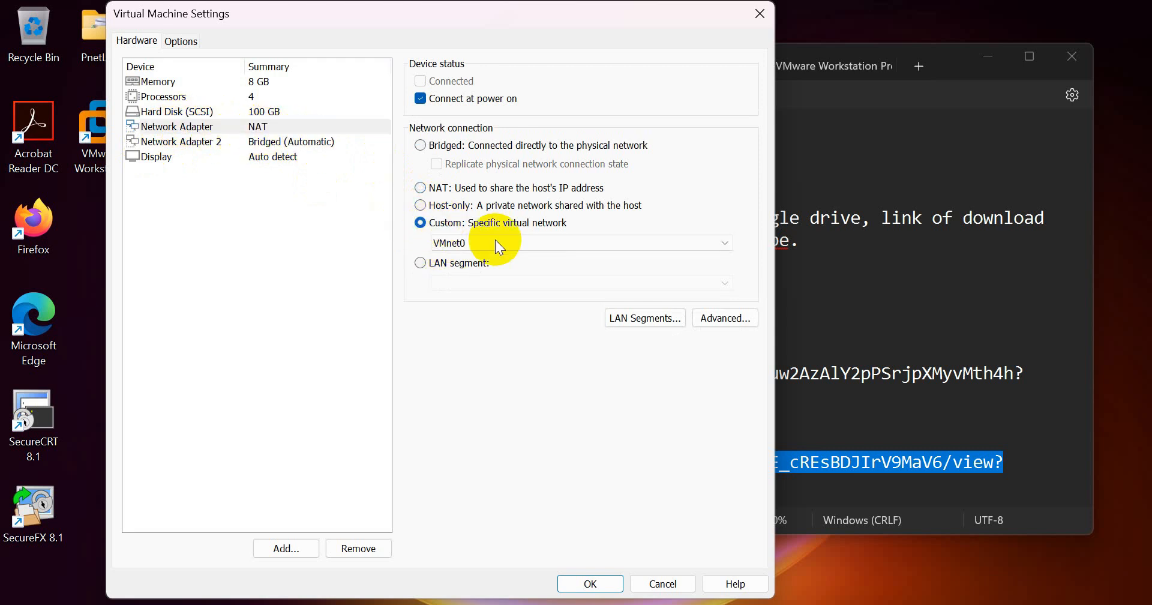
left_click(708, 244)
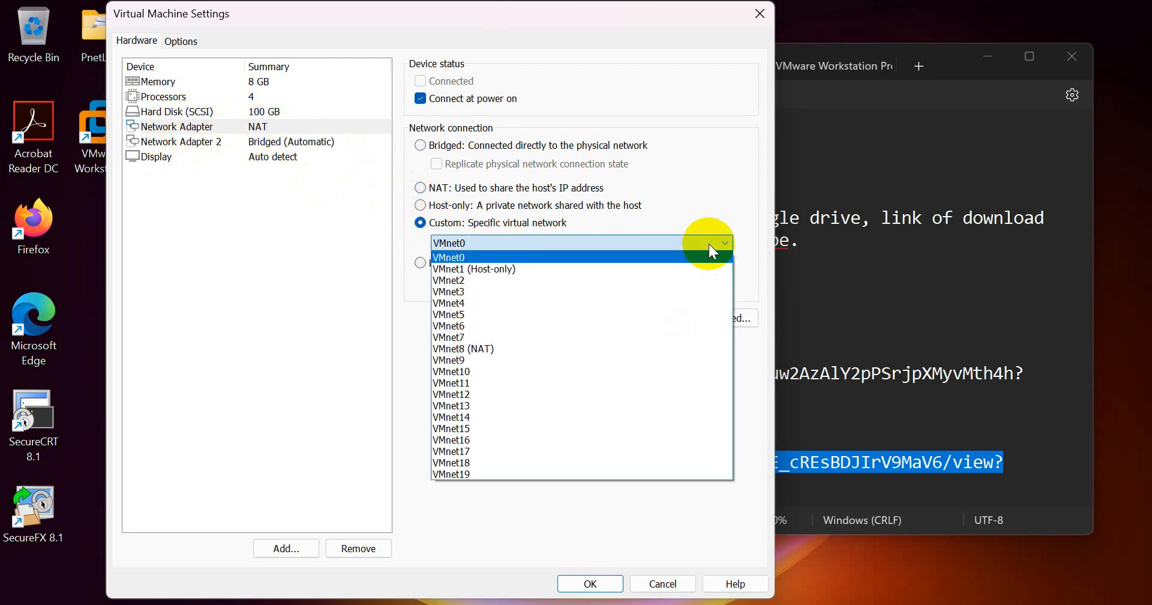
left_click(494, 349)
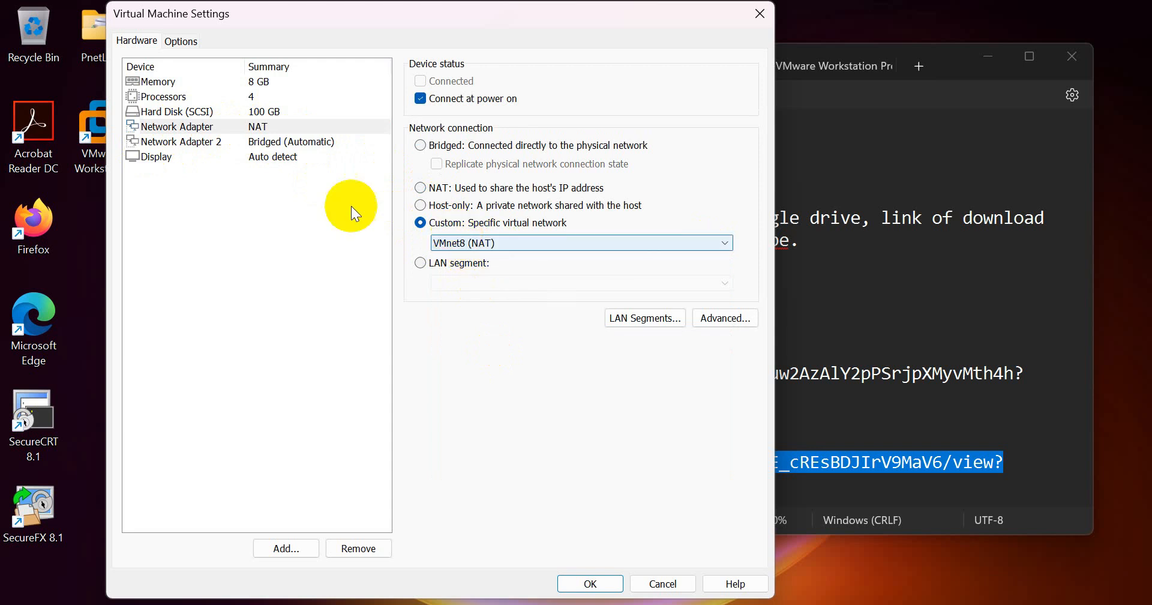
- Connect Network Adapter 2 to Custom VMnet1 (Host-only) and save the settings
left_click(172, 143)
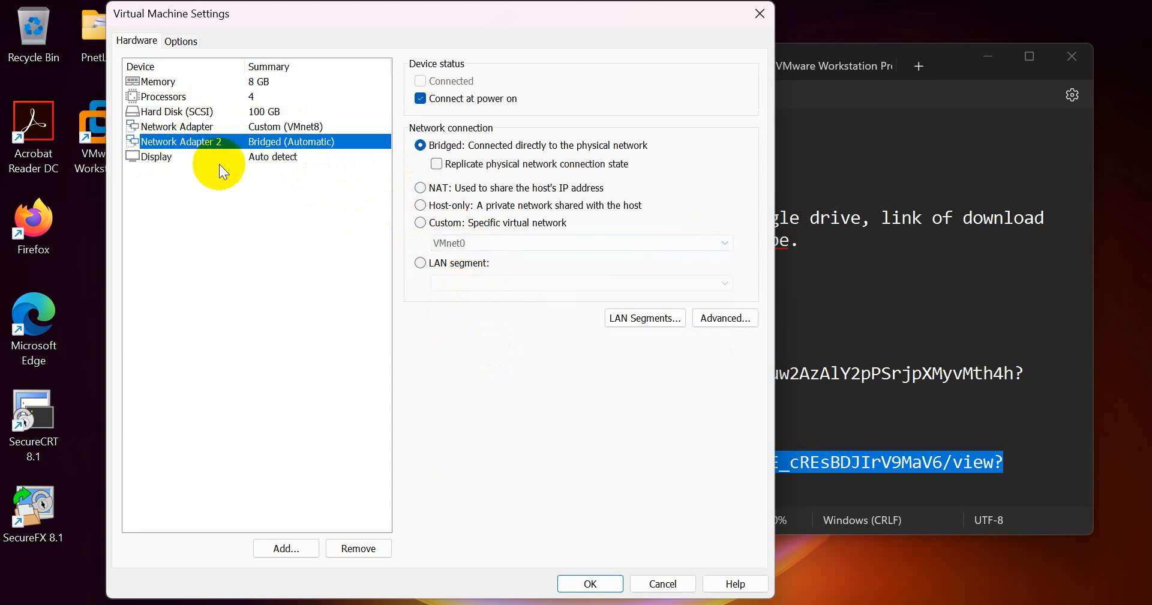
left_click(433, 222)
left_click(539, 246)
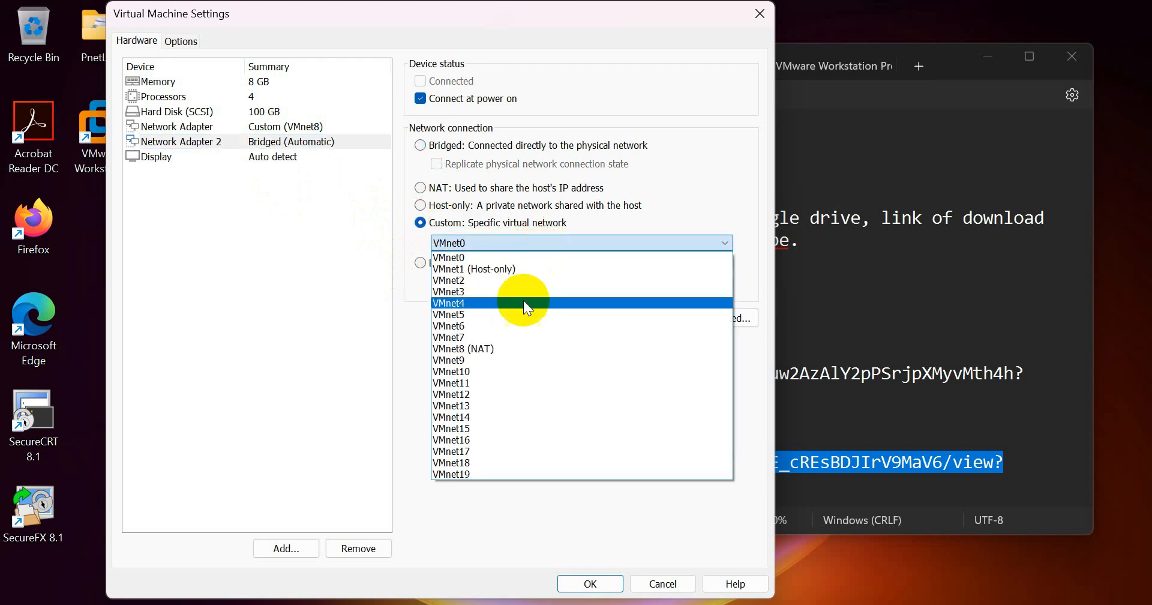
left_click(520, 264)
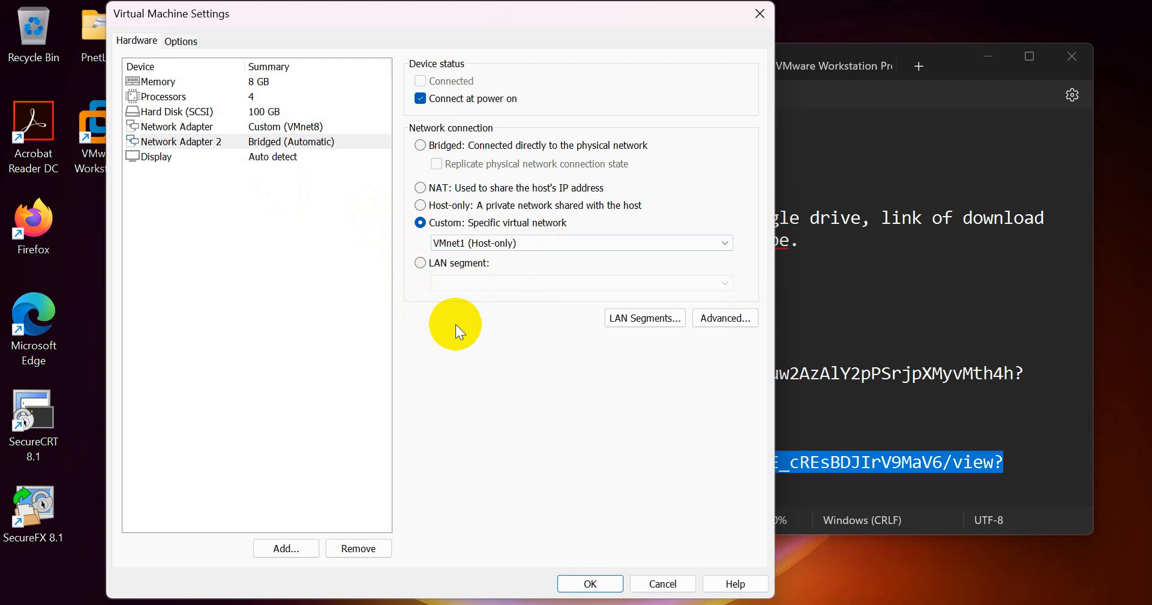
left_click(603, 585)
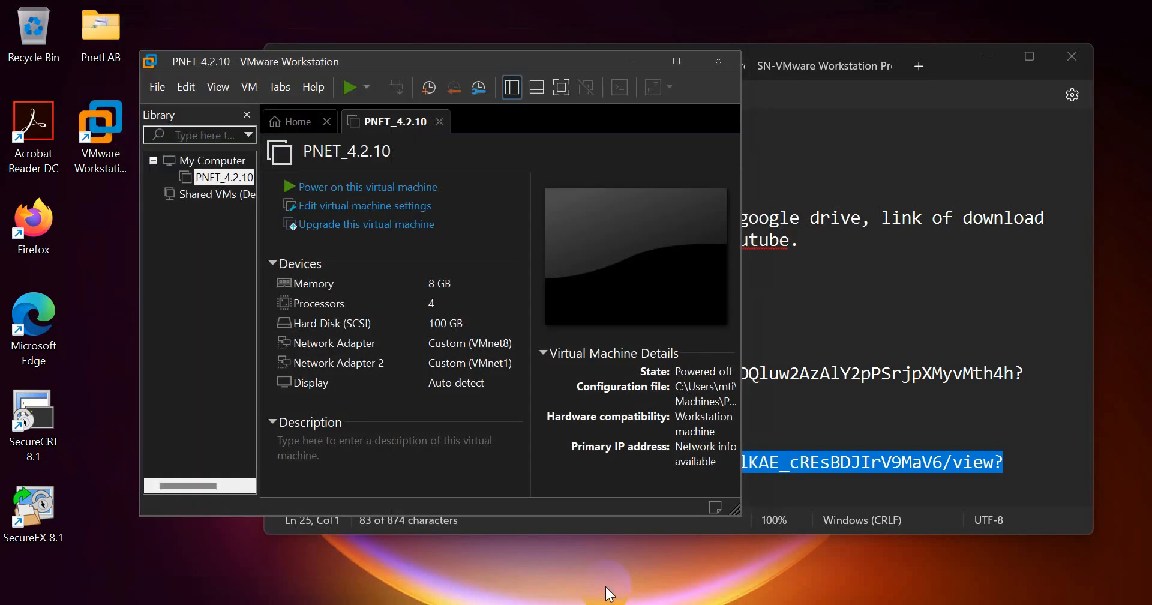
left_click(329, 210)
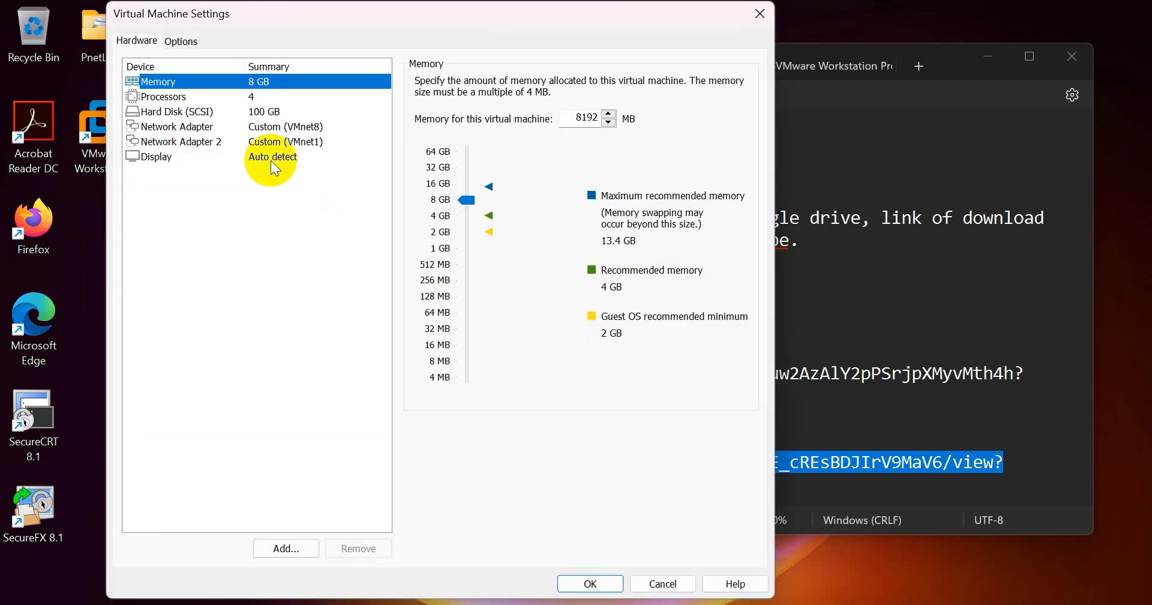
left_click(244, 98)
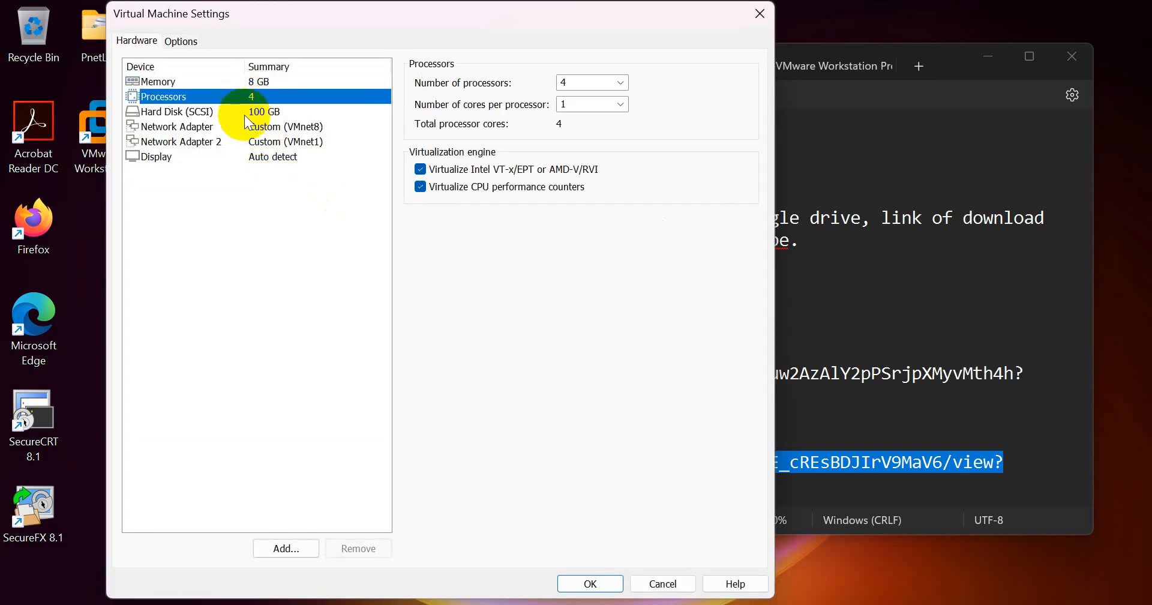
left_click(245, 113)
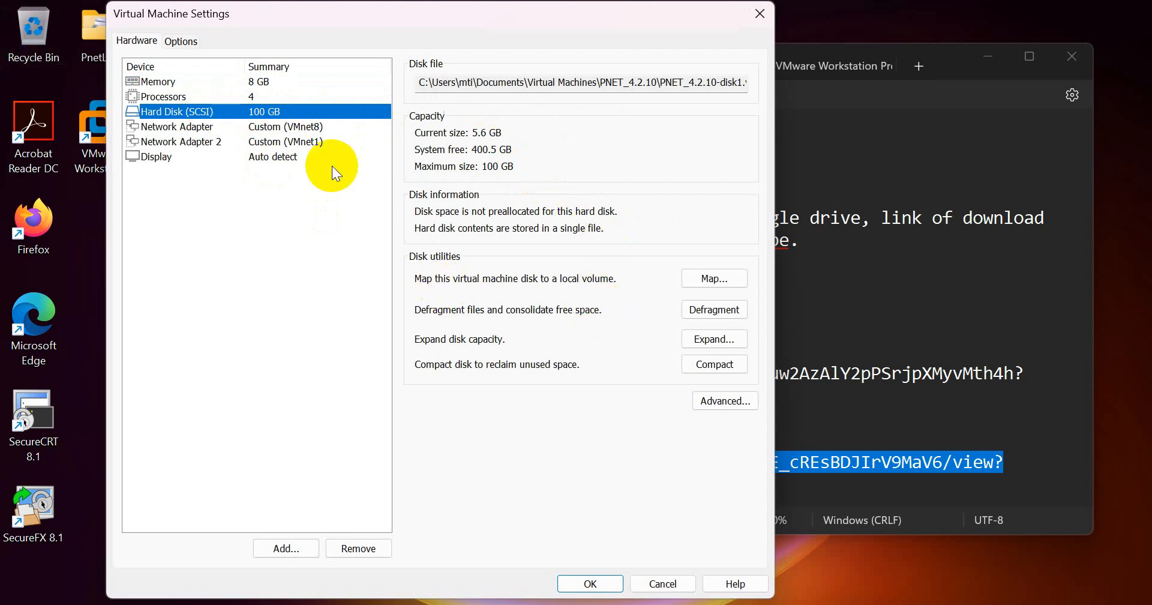
left_click(285, 125)
left_click(271, 113)
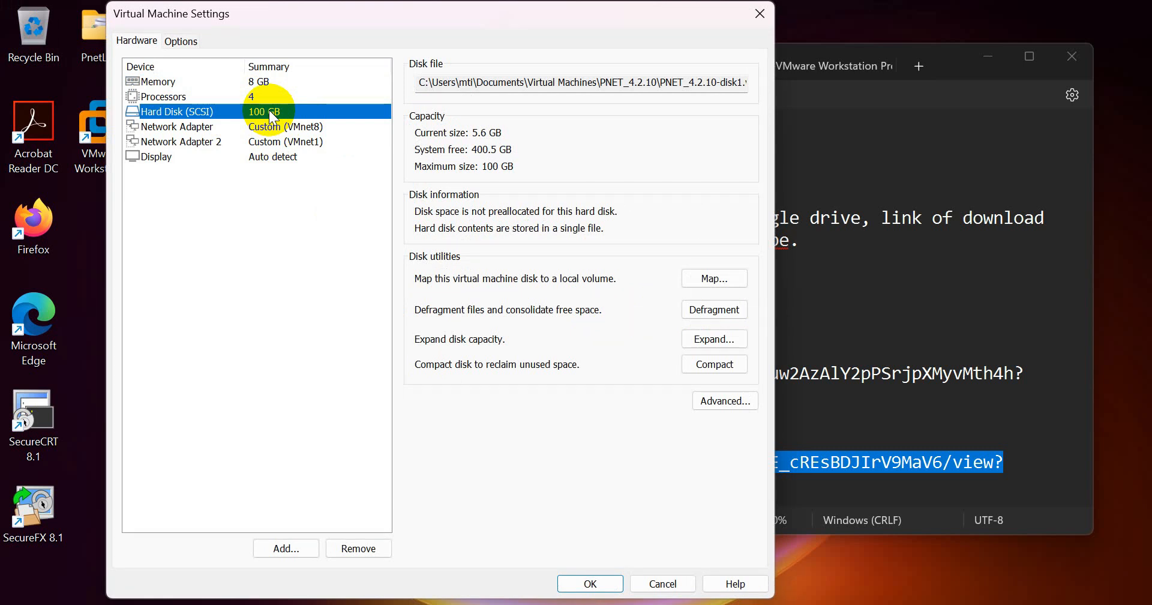
left_click(714, 340)
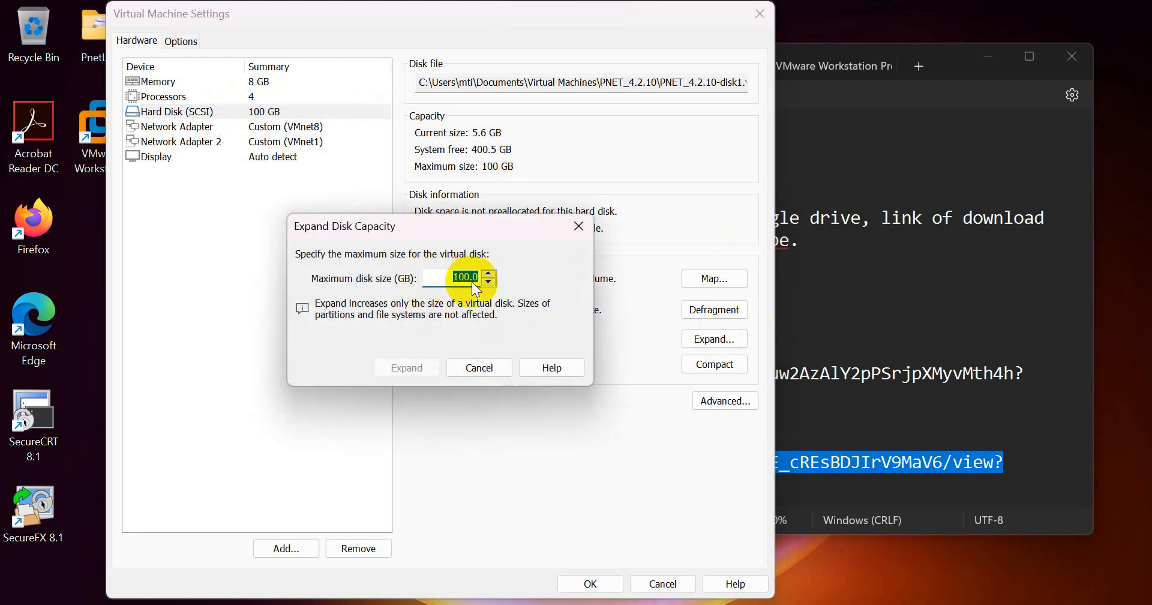
left_click(450, 277)
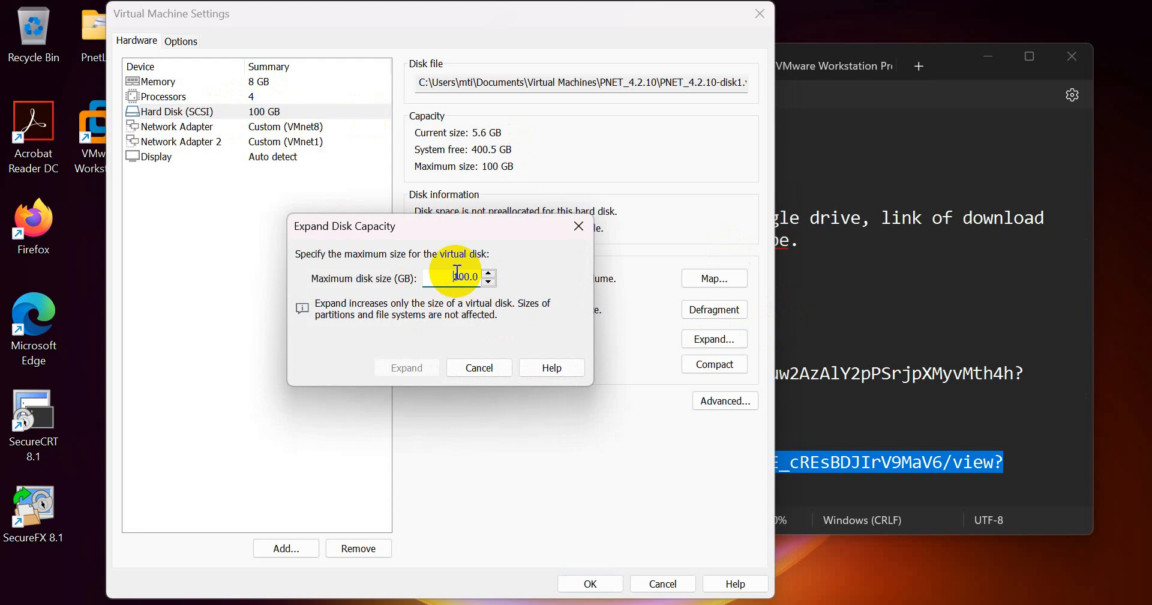
left_click(471, 367)
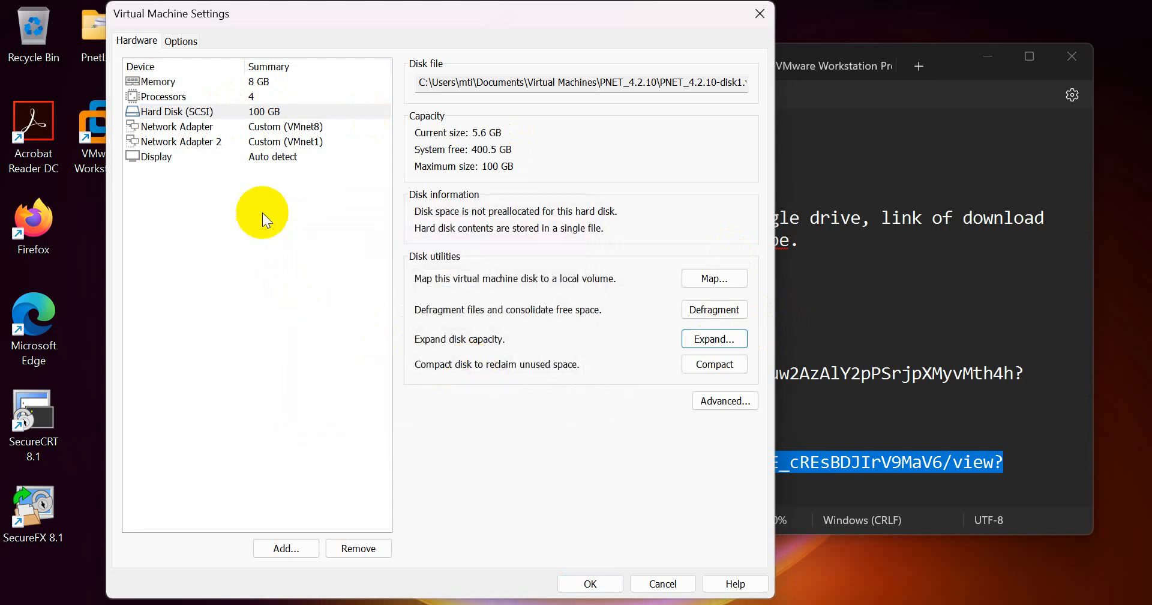
left_click(290, 130)
left_click(283, 139)
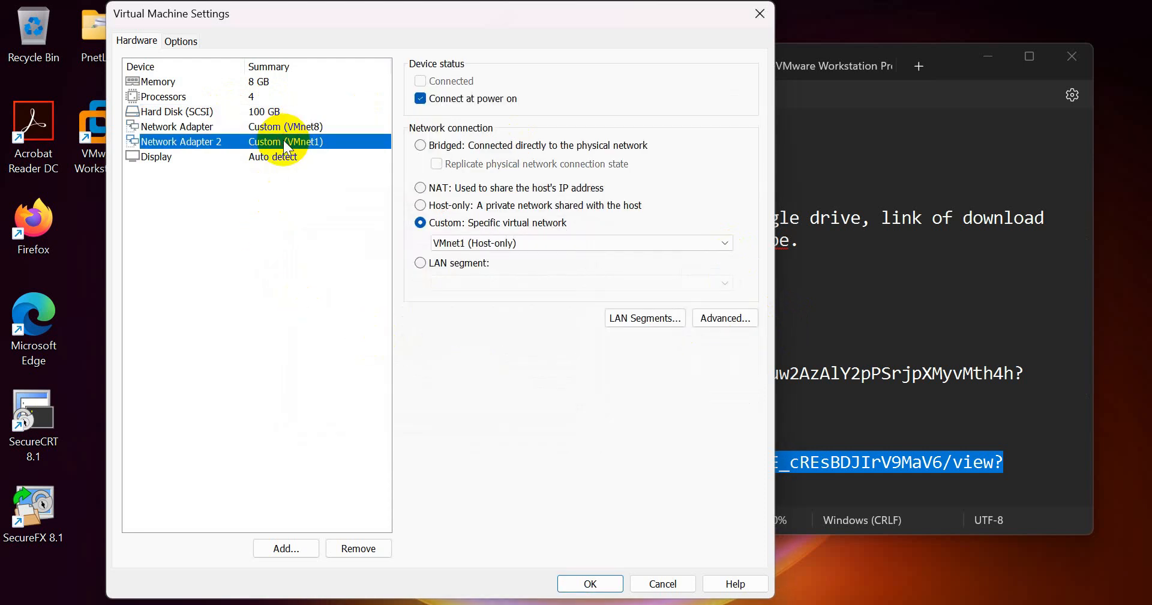
left_click(590, 584)
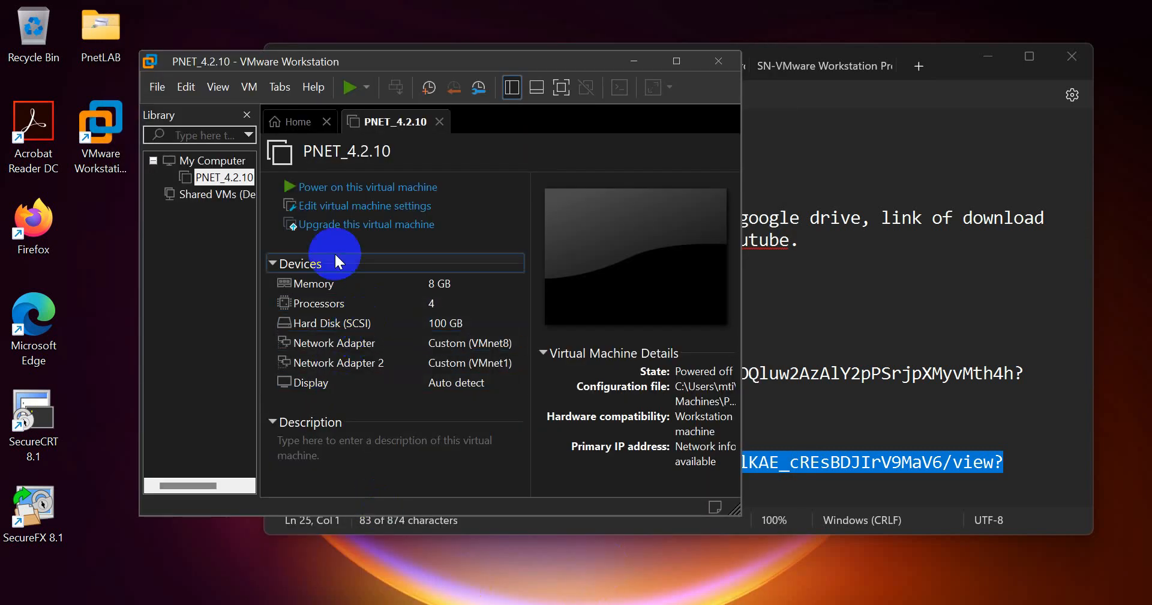
- Power on PNET_4.2.10 and let it boot to the PNETLab login prompt
left_click(345, 91)
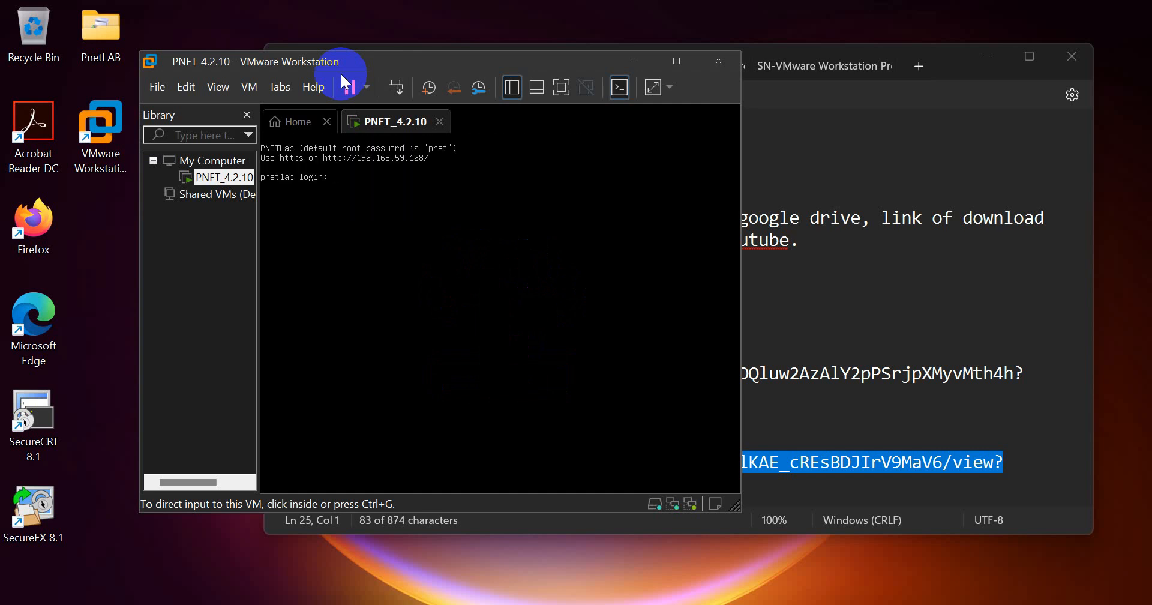
- Log into the PNET_4.2.10 console as root to launch the PNETLab setup wizard
left_click(273, 168)
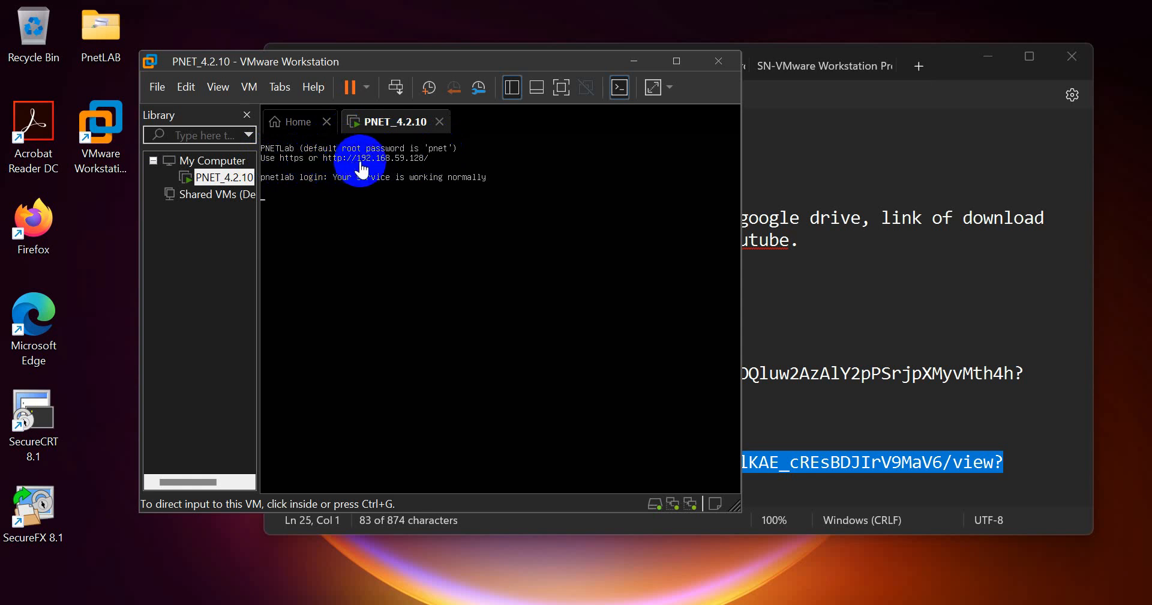
left_click(438, 180)
key("Return")
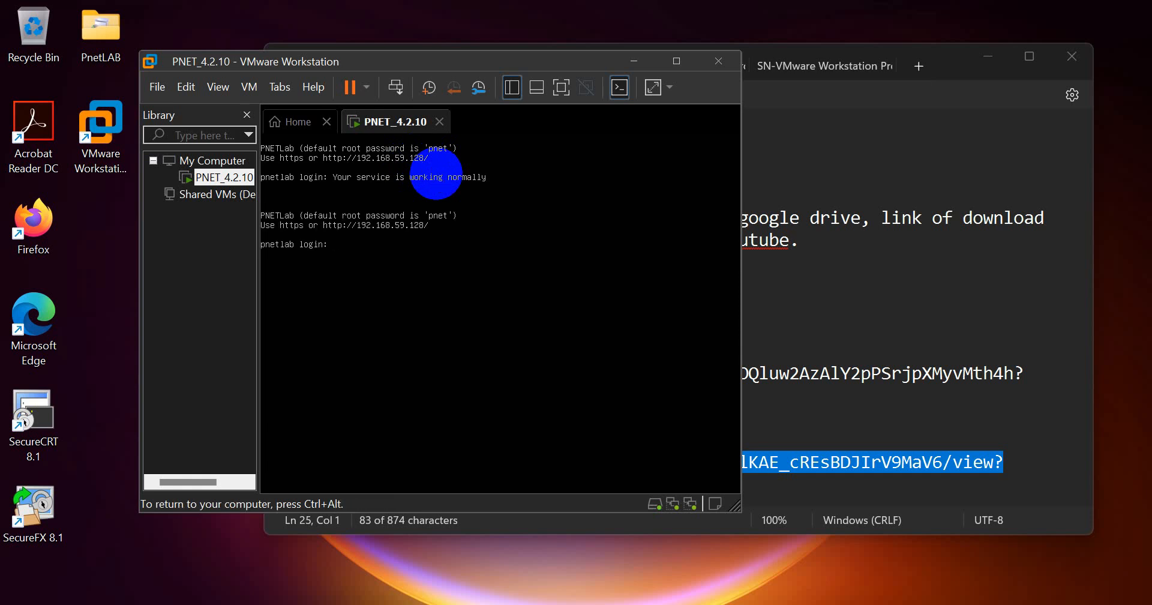
type("root")
key("Return")
key("Return")
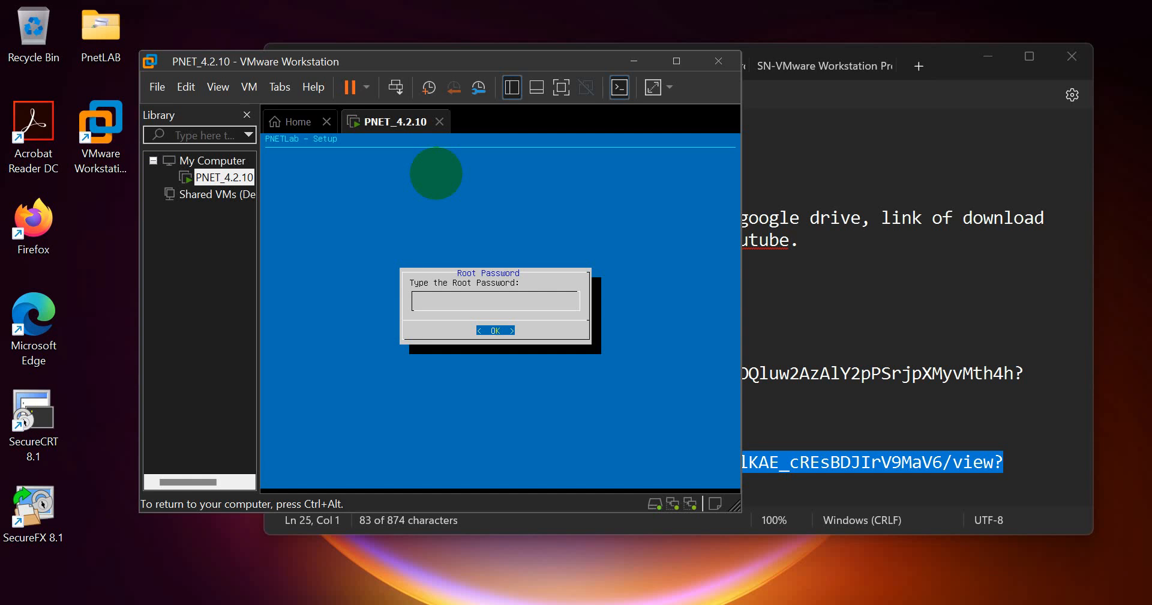
- Submit the root password, accept domain example.com, choose static addressing, and switch to the notes
key("Return")
key("Return")
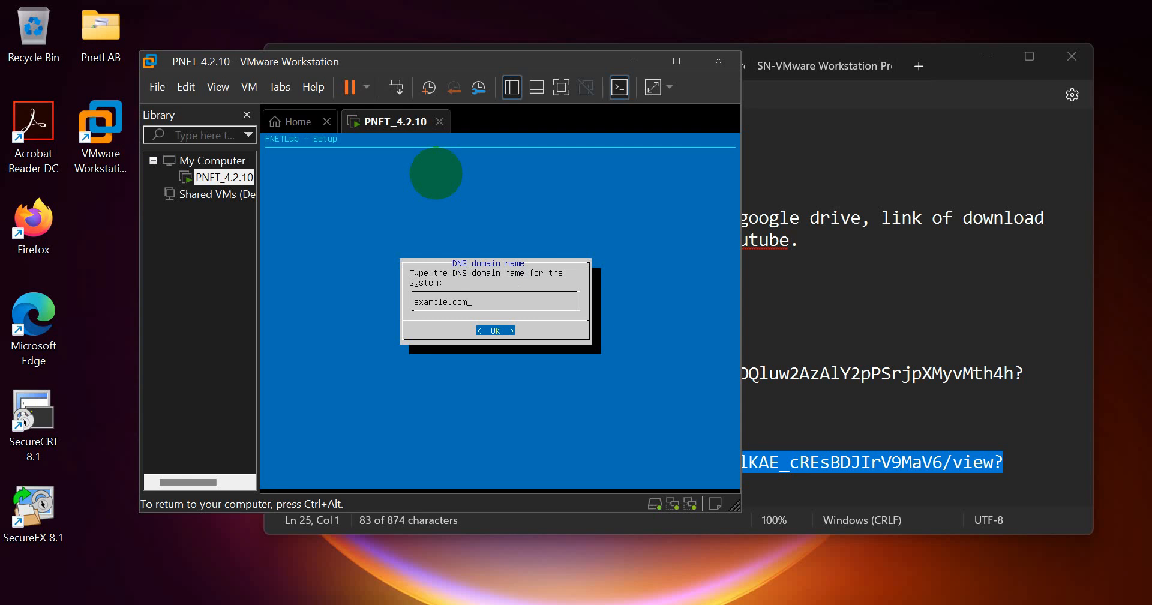
key("Return")
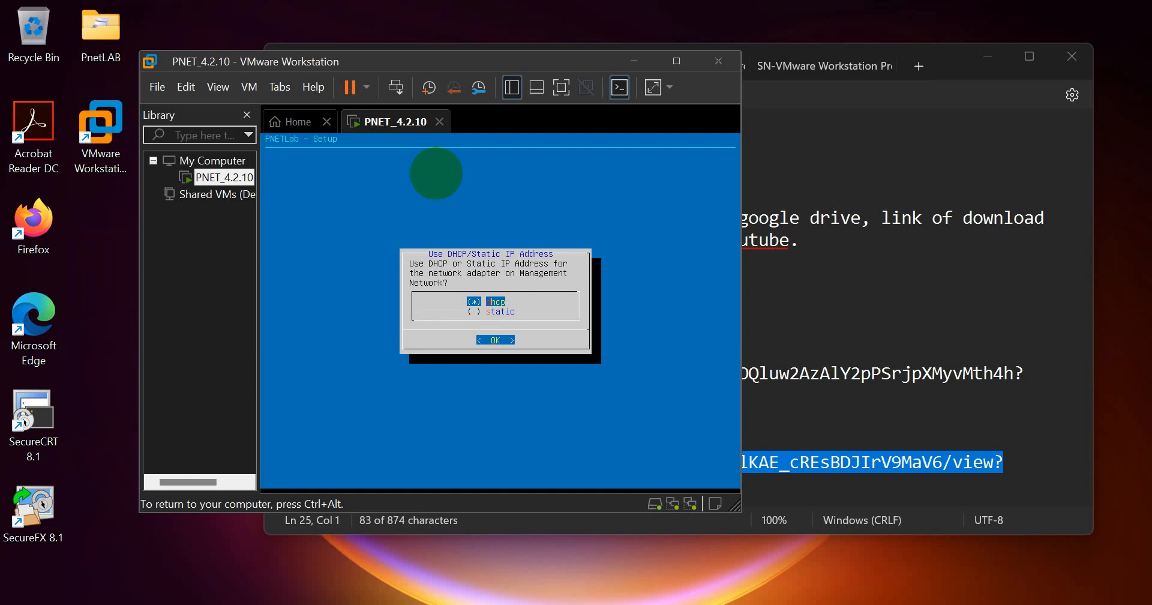
key("Down")
key("Return")
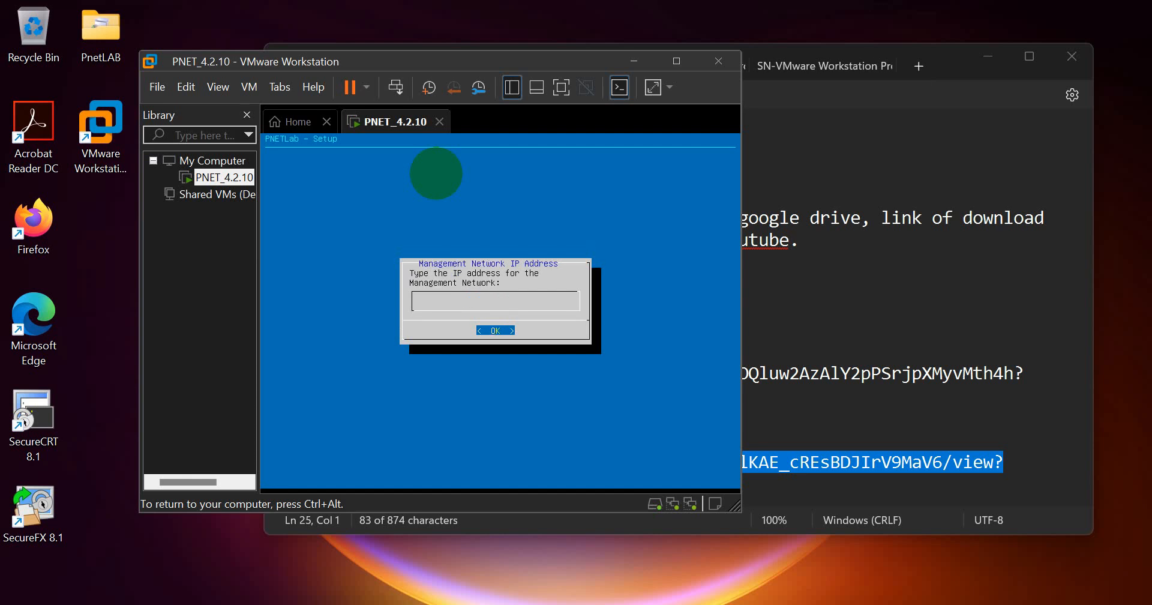
key("ctrl+alt")
key("alt+Tab")
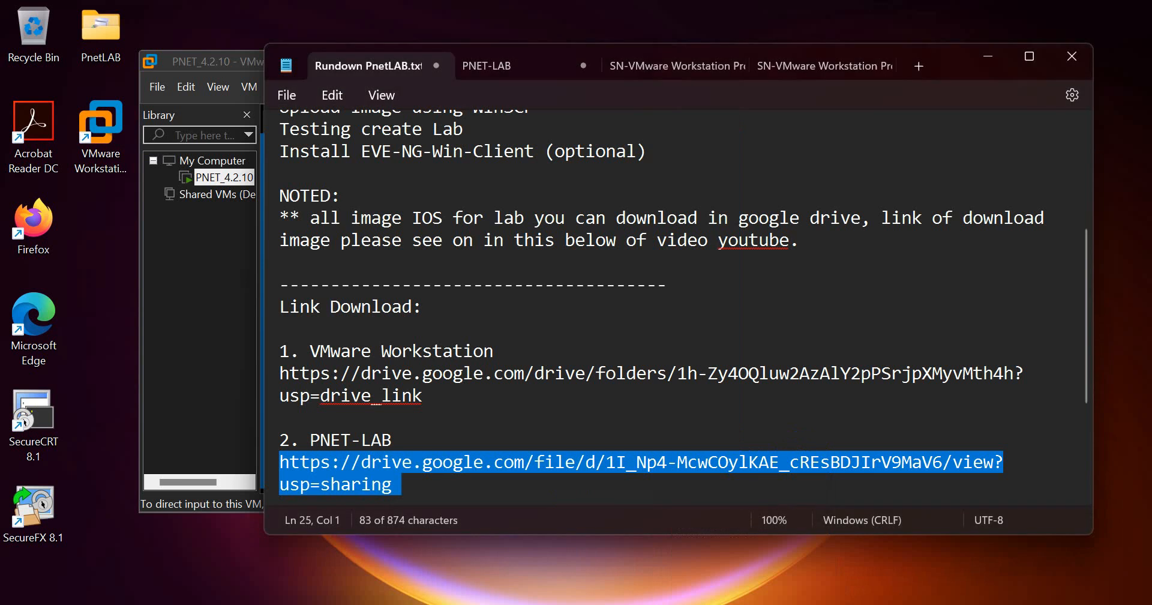
- Show the PNET-LAB notes in a narrowed Notepad window beside the VMware console
left_click(504, 61)
left_click_drag(265, 247, 759, 279)
left_click_drag(533, 59, 470, 46)
left_click(490, 159)
key("ctrl+alt")
- Highlight IP 192.168.59.100 in the notes, then return to the VM's IP address prompt
left_click_drag(866, 158, 1015, 160)
left_click(1012, 162)
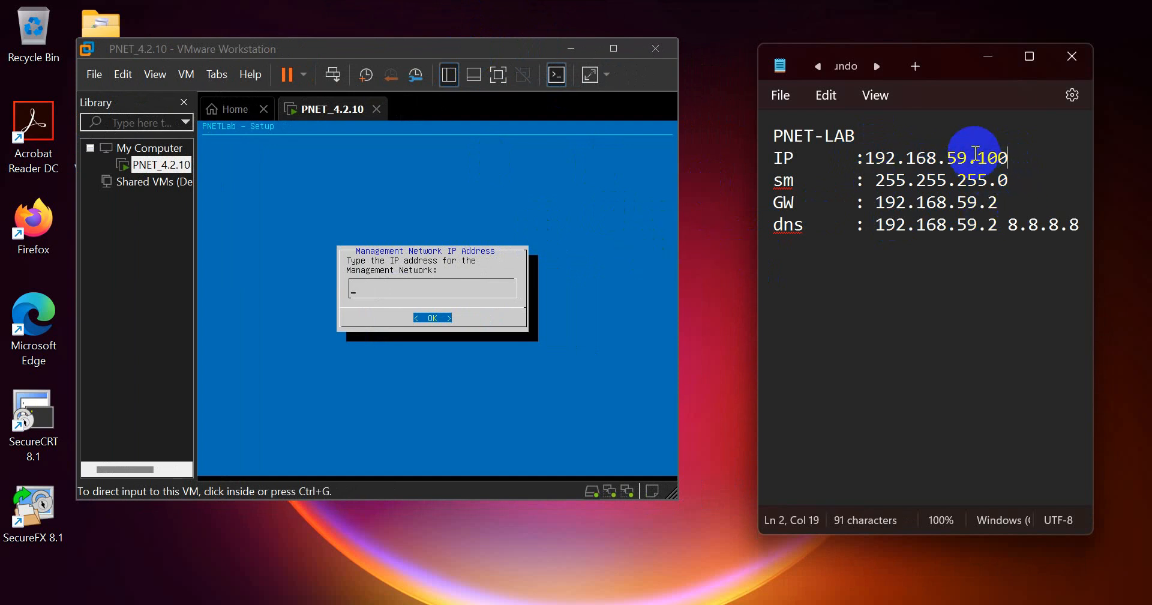
left_click_drag(978, 157, 1009, 157)
left_click(502, 240)
- Enter 192.168.59.100 as the PNETLab management IP address
type("192.168.59")
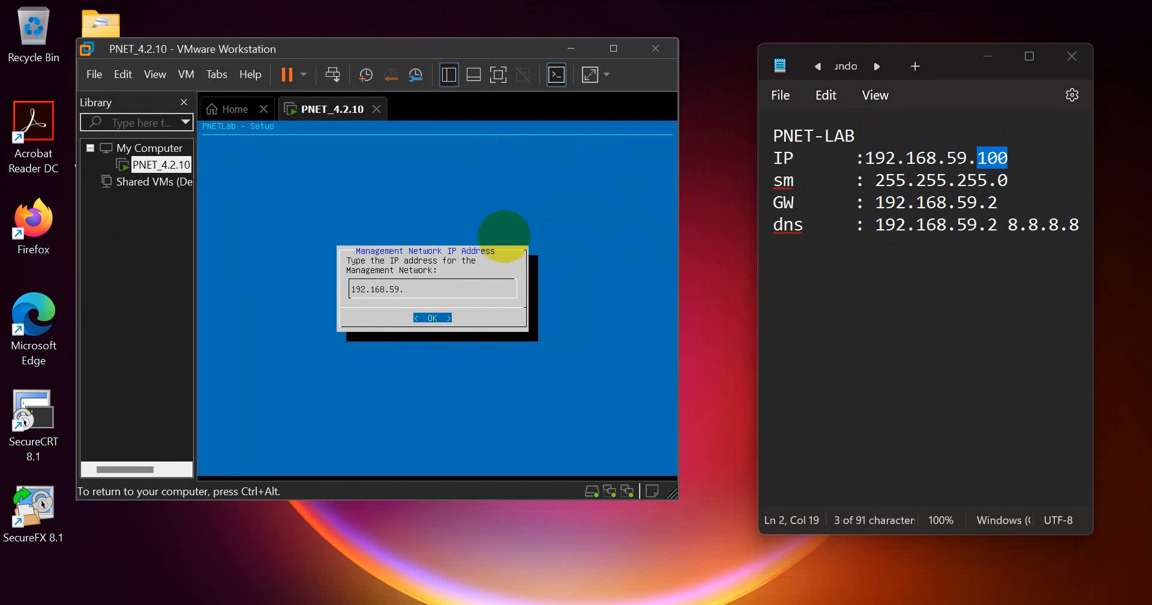
type(".100")
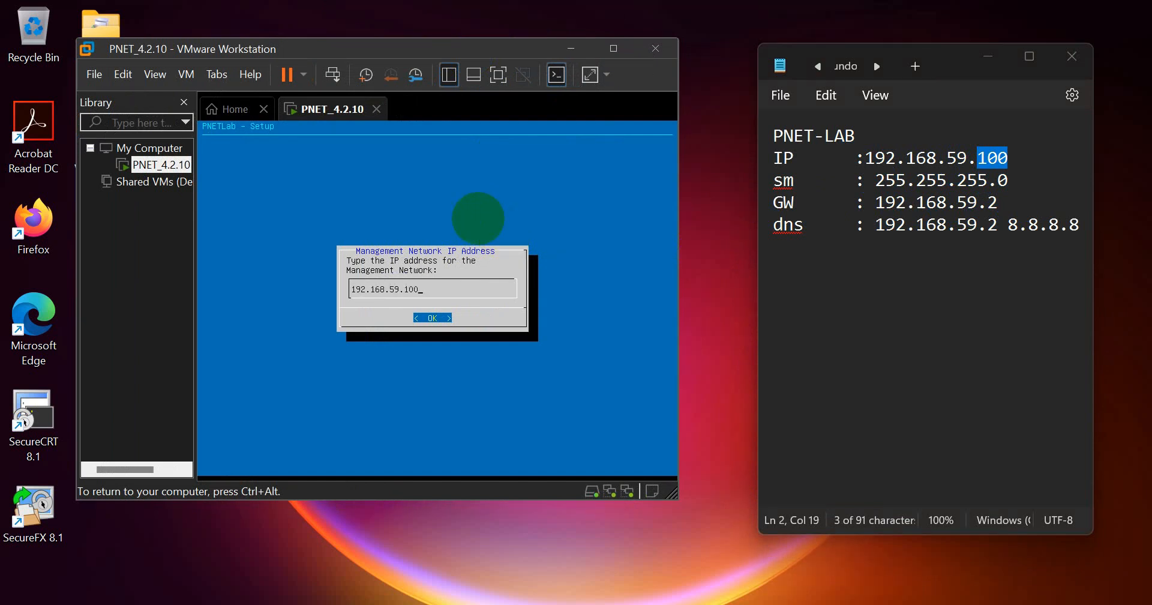
key("ctrl+alt")
left_click_drag(943, 158, 963, 160)
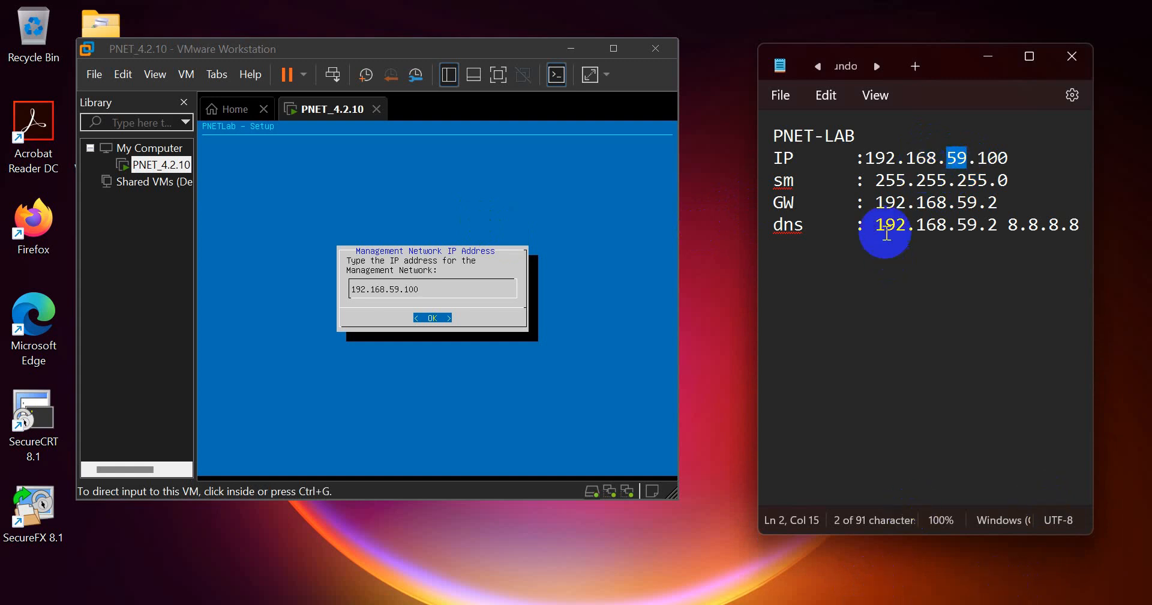
left_click(947, 160)
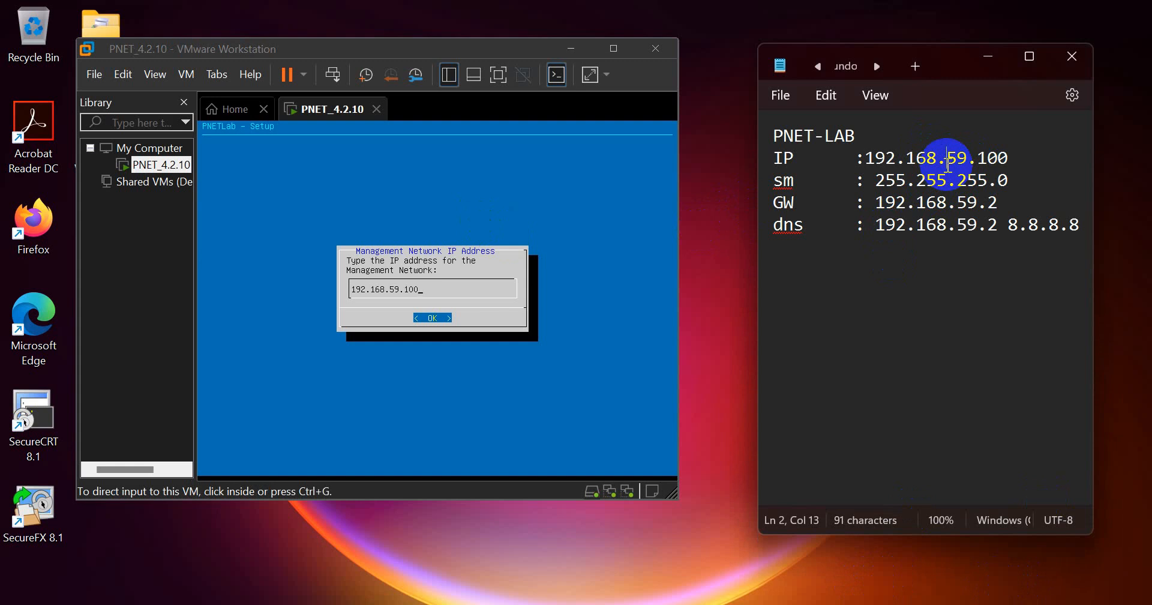
left_click(372, 226)
key("Return")
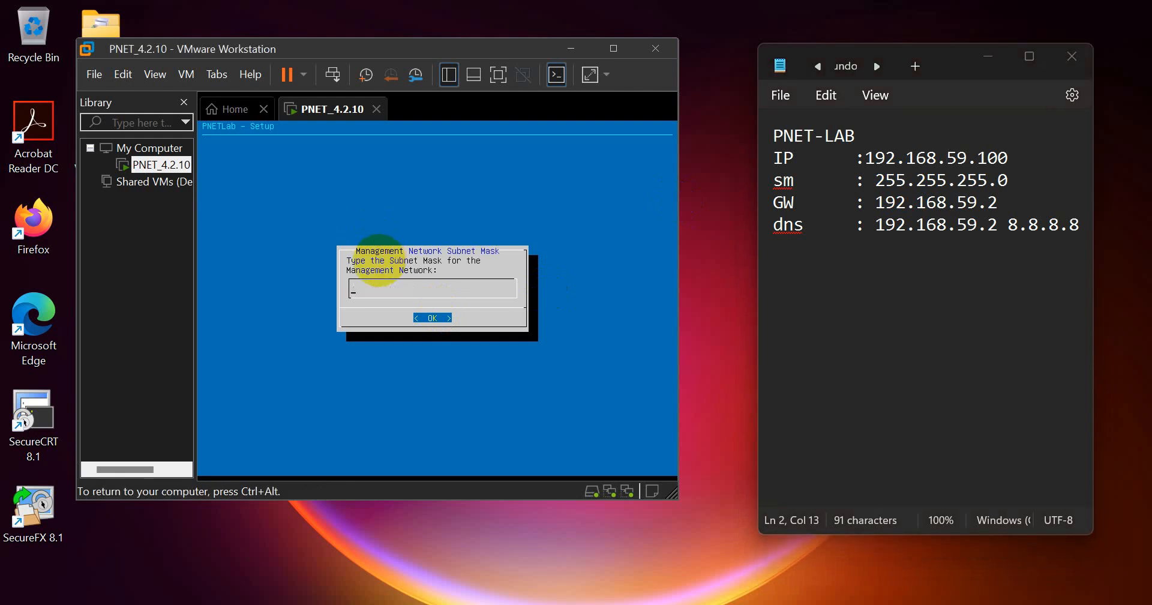
- Set subnet mask 255.255.255.0, gateway 192.168.59.2 and primary DNS 192.168.59.2
type("255.255.255.0")
key("Return")
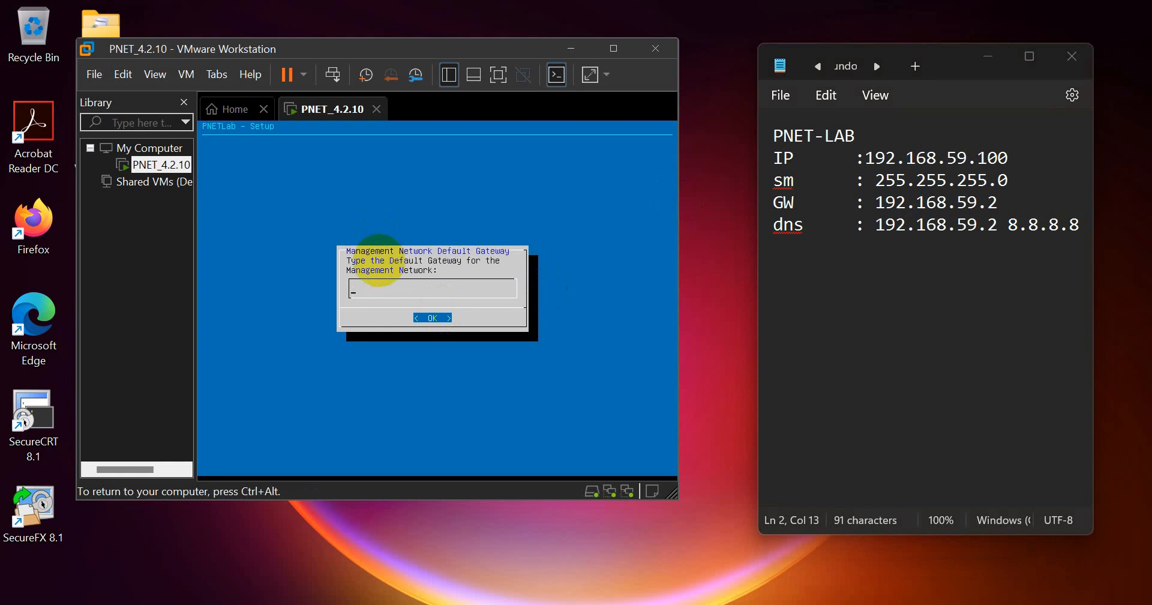
type("192.168.59.2")
key("Return")
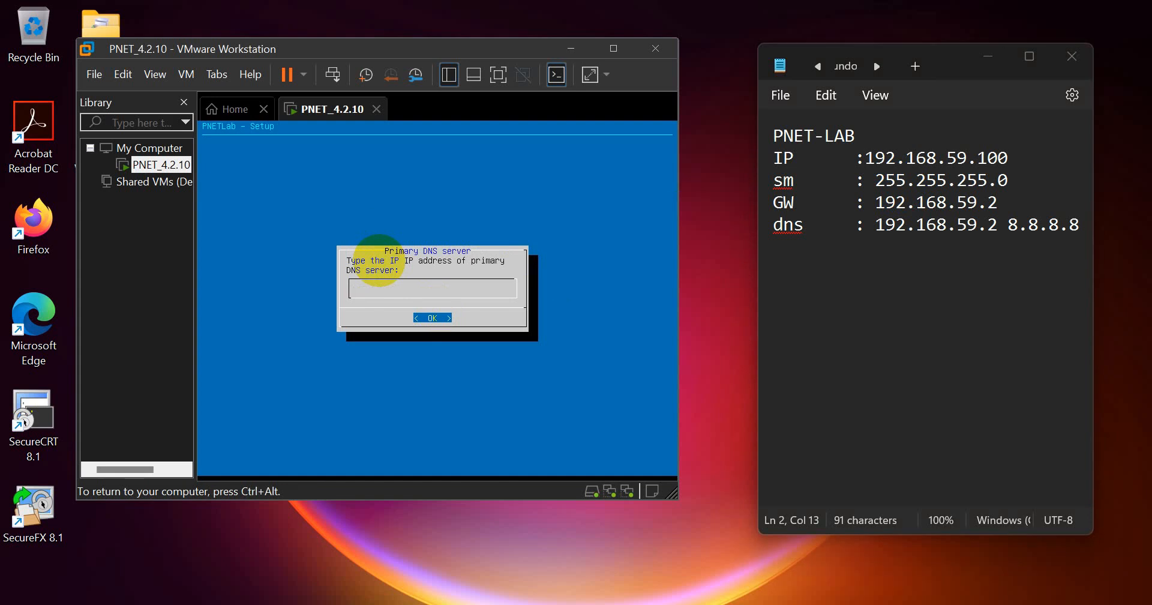
type("192.168.59.2")
key("Return")
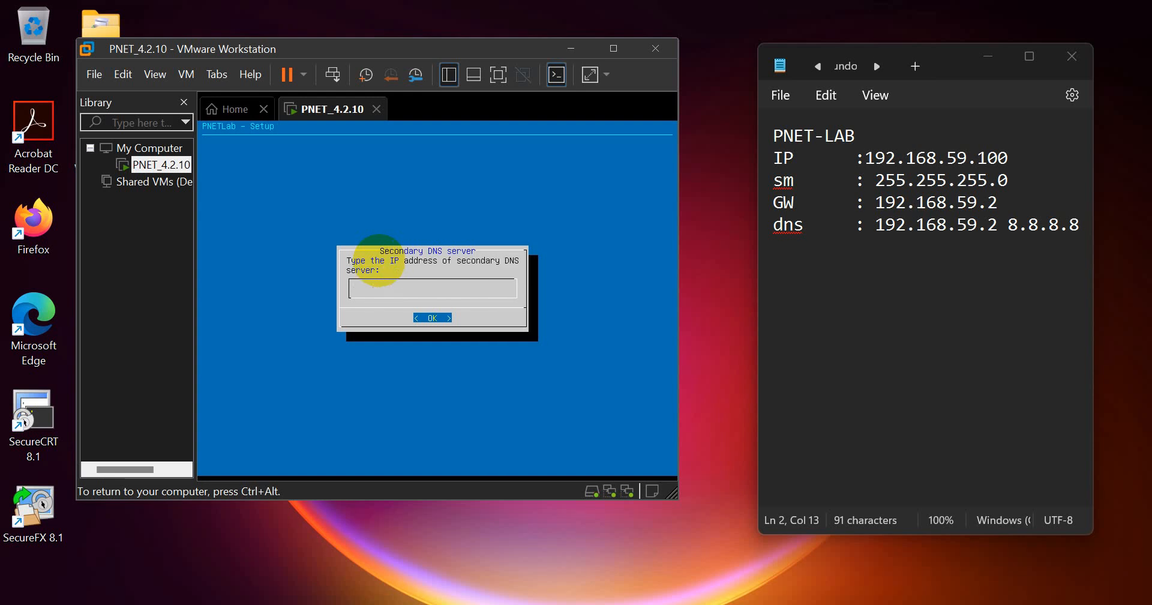
- Set secondary DNS 8.8.8.8, leave NTP empty, and keep the direct internet connection
type("8.8.8.8")
key("Return")
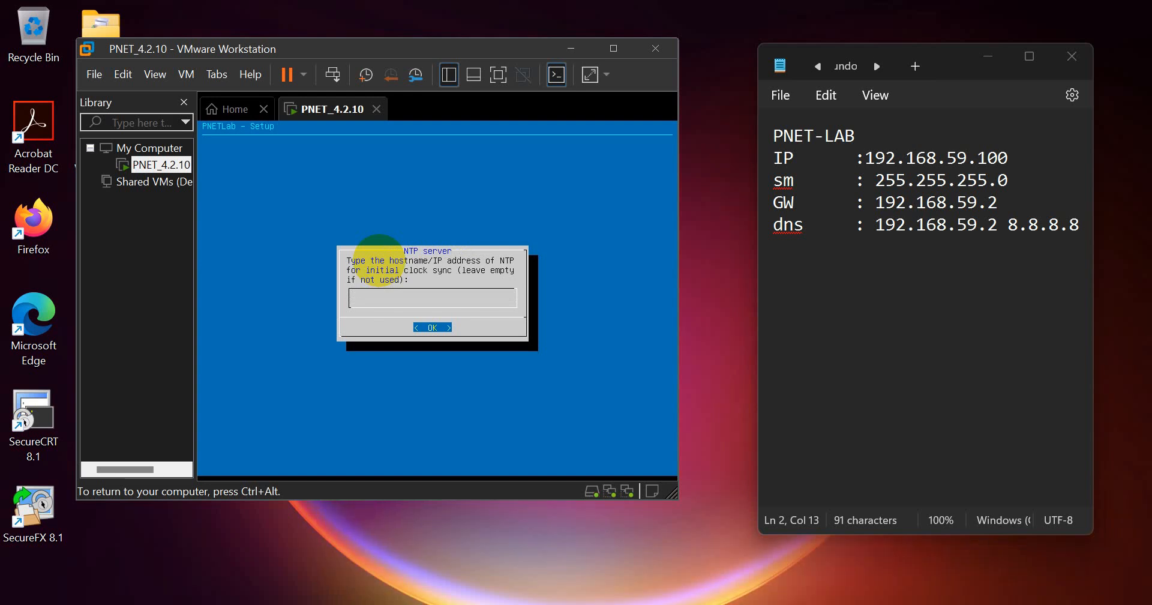
key("Return")
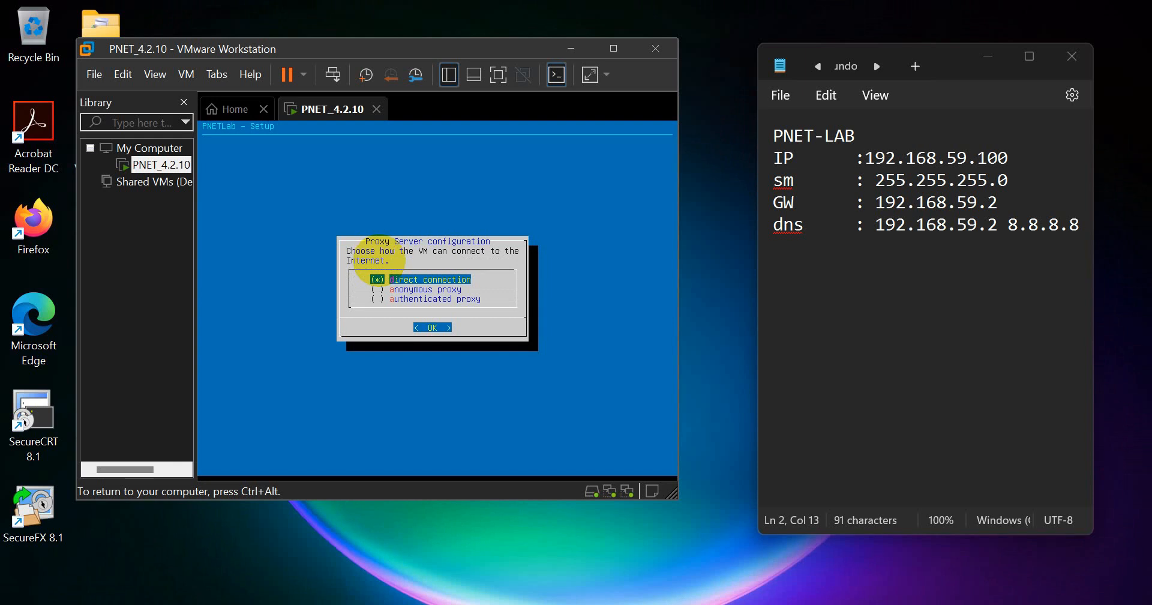
key("Return")
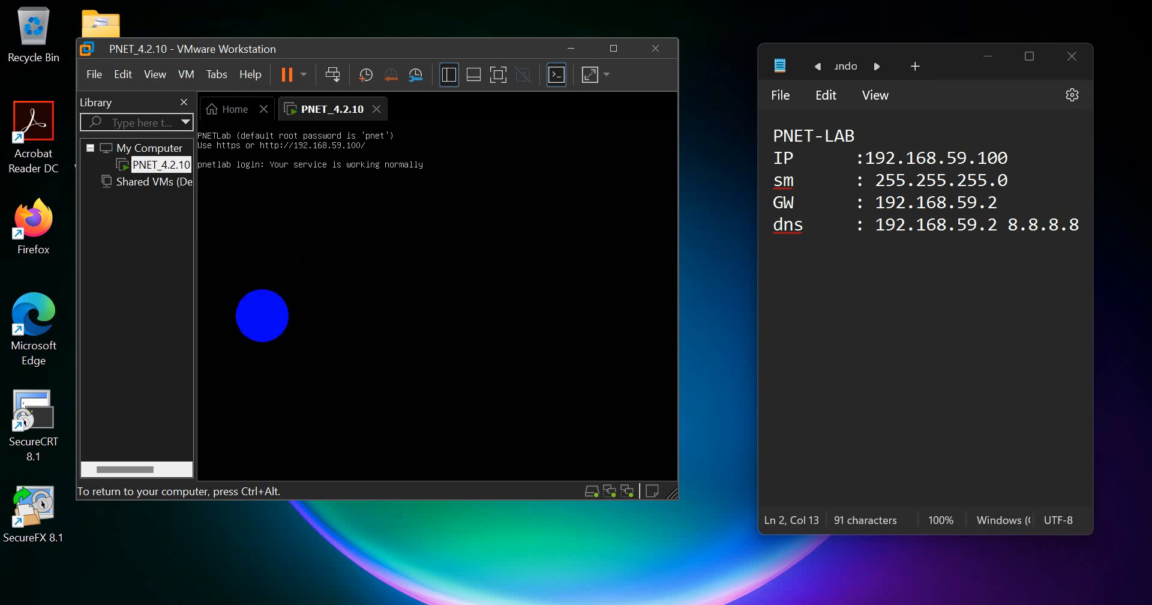
- Let setup finish at the pnetlab login prompt, then release input to the host
key("ctrl+alt")
- Log in to the PNETLab console as root
left_click(263, 244)
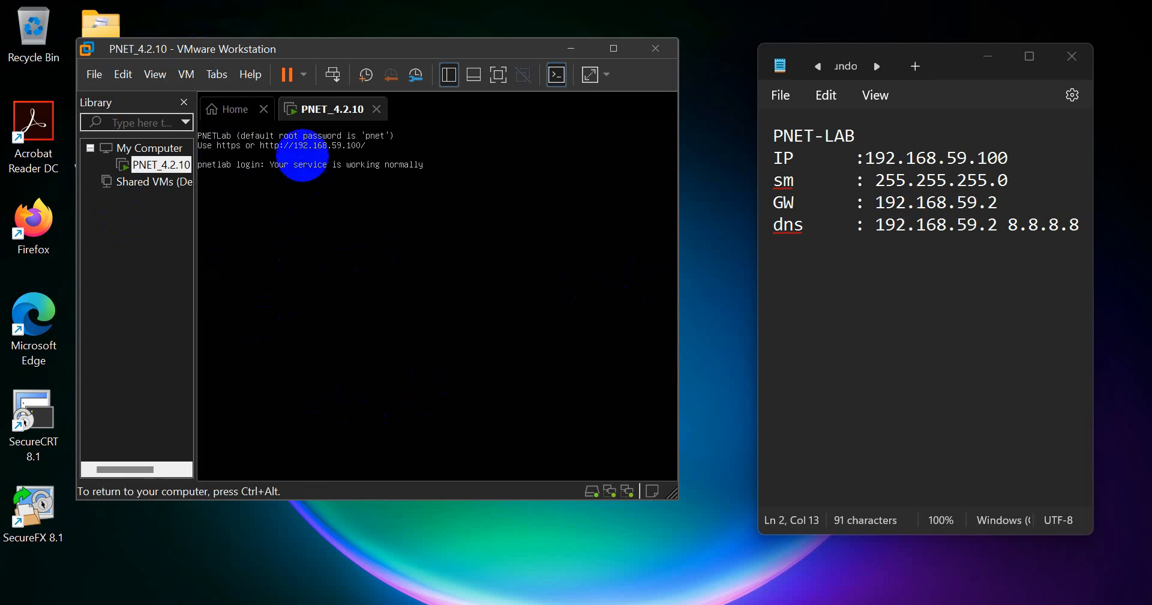
key("Return")
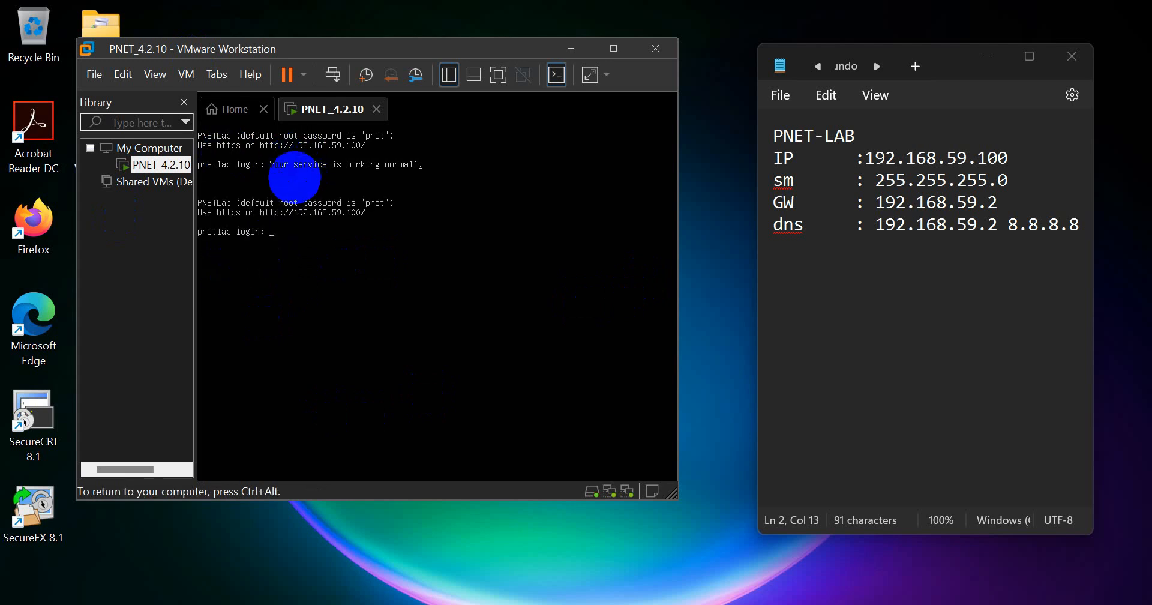
key("Return")
key("Return")
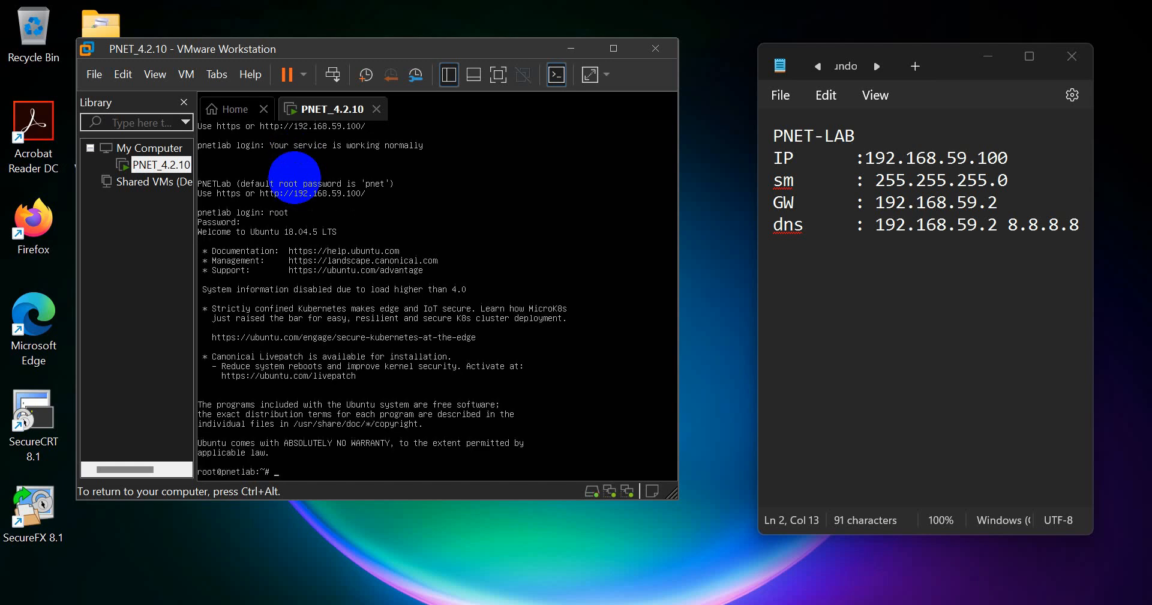
key("Return")
key("Return")
key("Return")
key("Return")
key("Return")
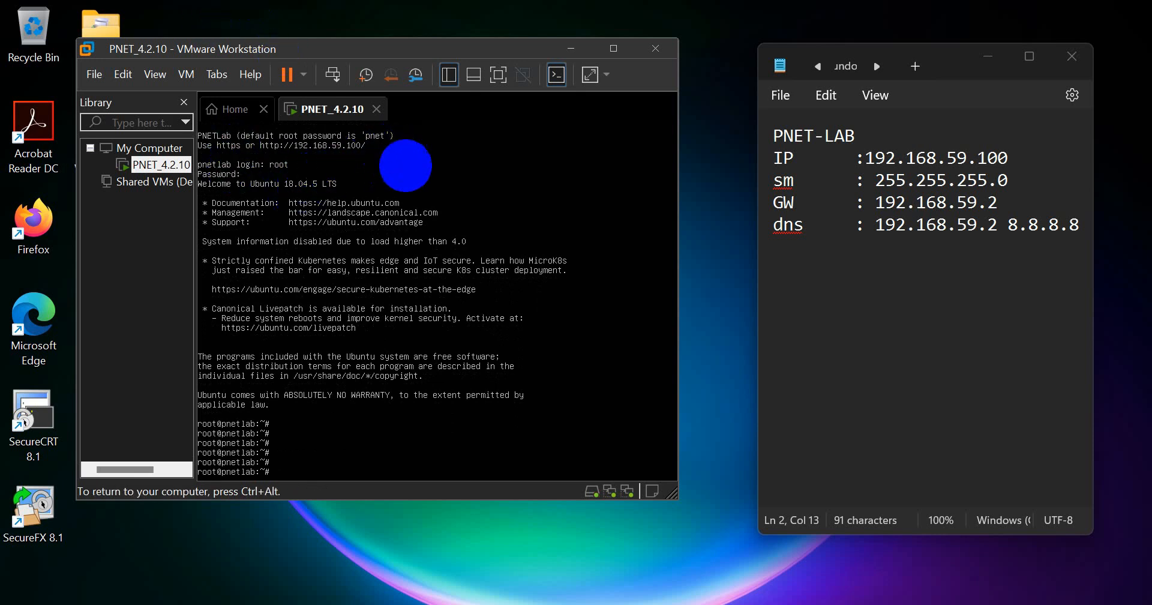
- Ping gateway 192.168.59.2 and then 8.8.8.8, stopping each with Ctrl+C
left_click_drag(877, 203, 997, 203)
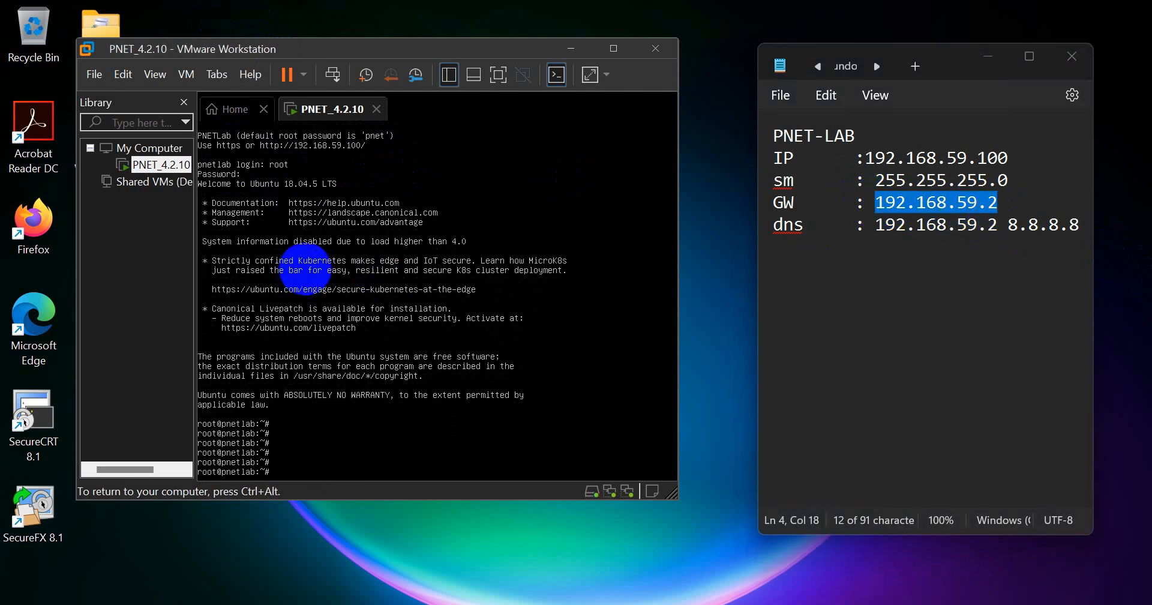
type("ing 192.168.59.2")
key("Return")
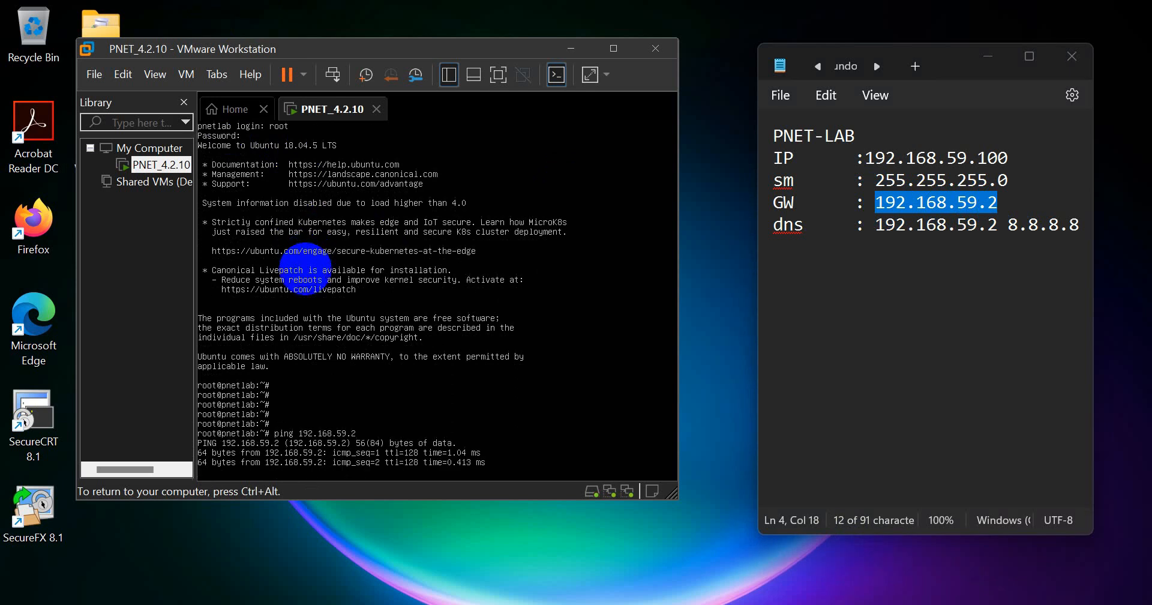
key("ctrl+c")
key("Return")
key("Return")
type("ping")
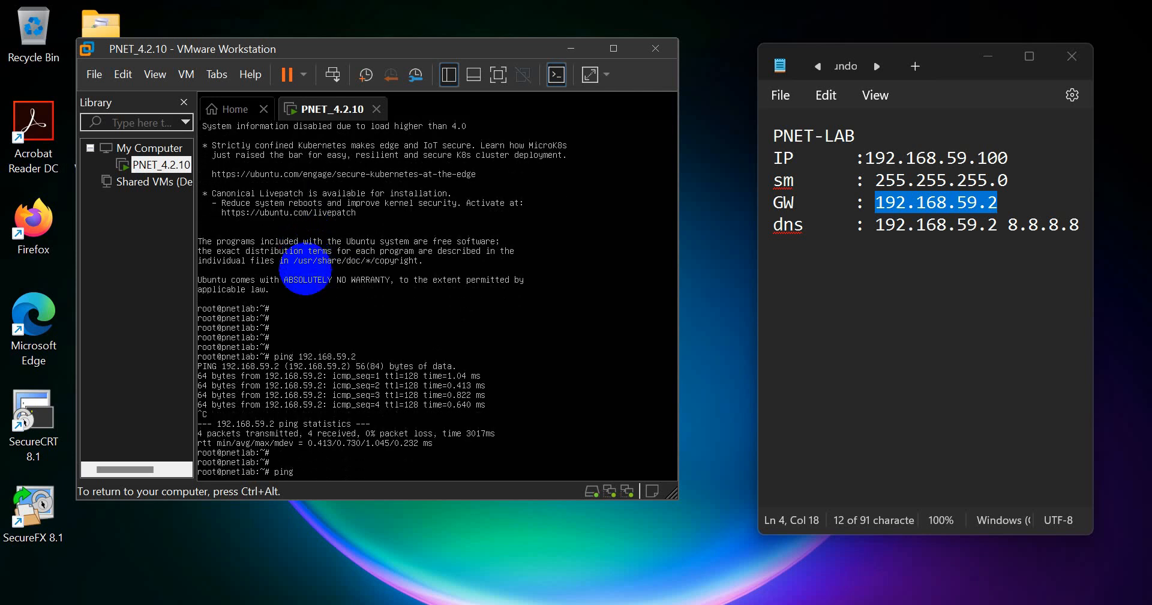
type(" 8.8.8.8")
key("Return")
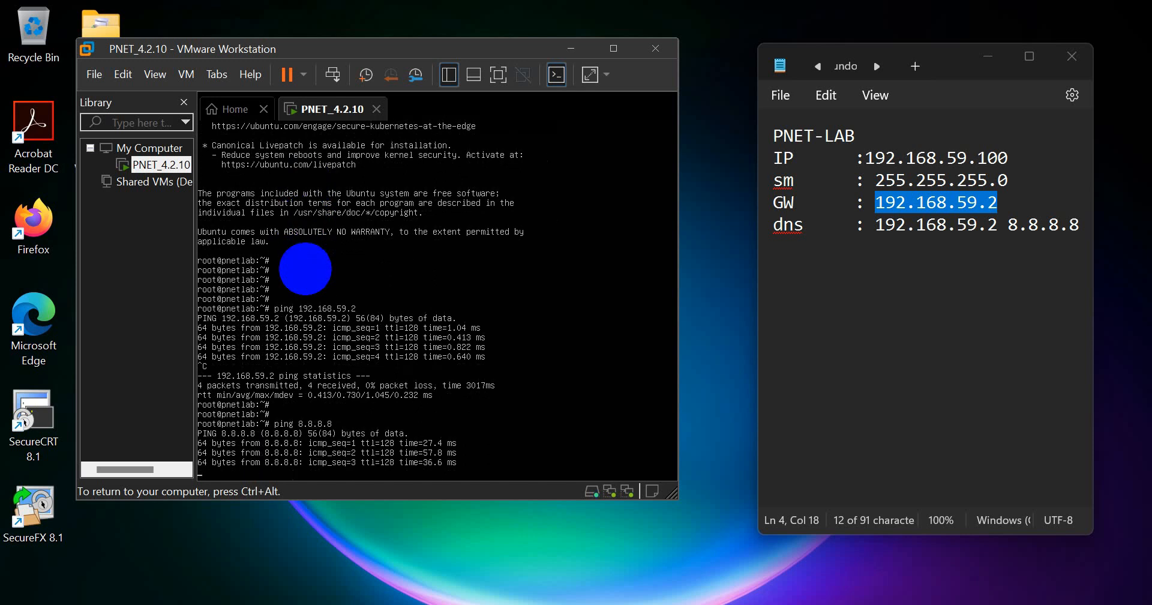
key("ctrl+c")
key("Return")
key("Return")
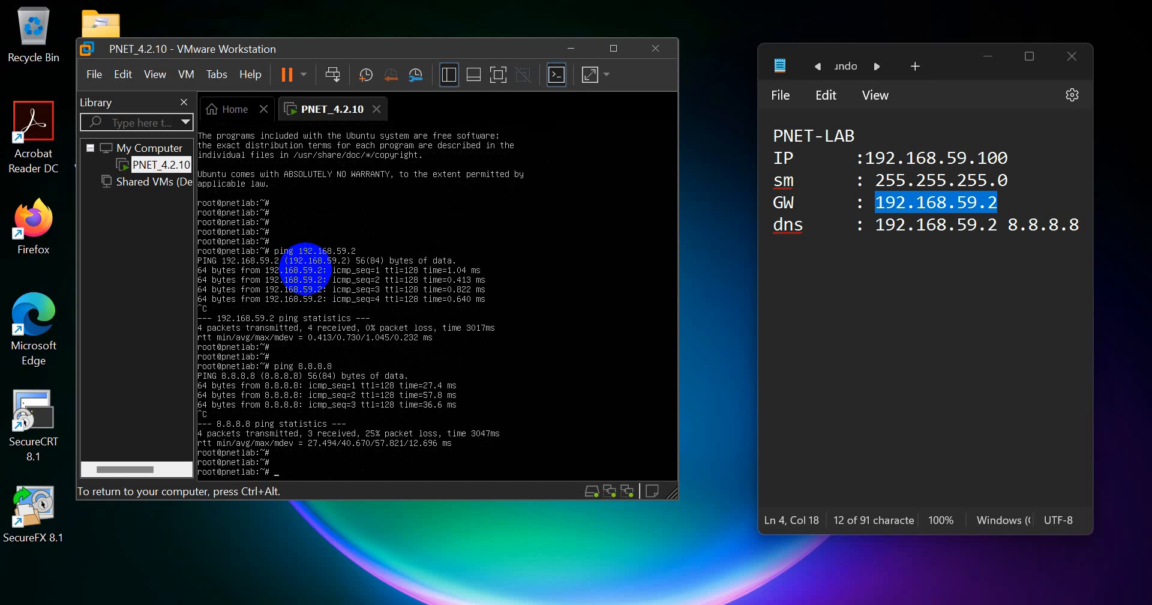
- Type apt-get update at the root prompt and run it
key("Return")
key("Return")
type("ap")
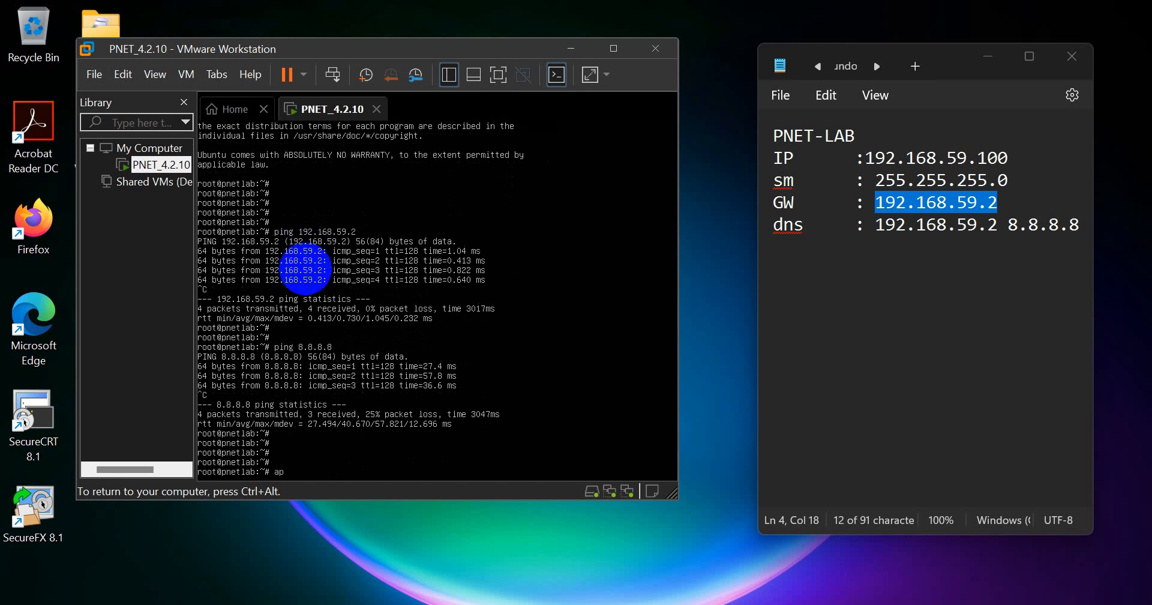
key("BackSpace")
type("-get update")
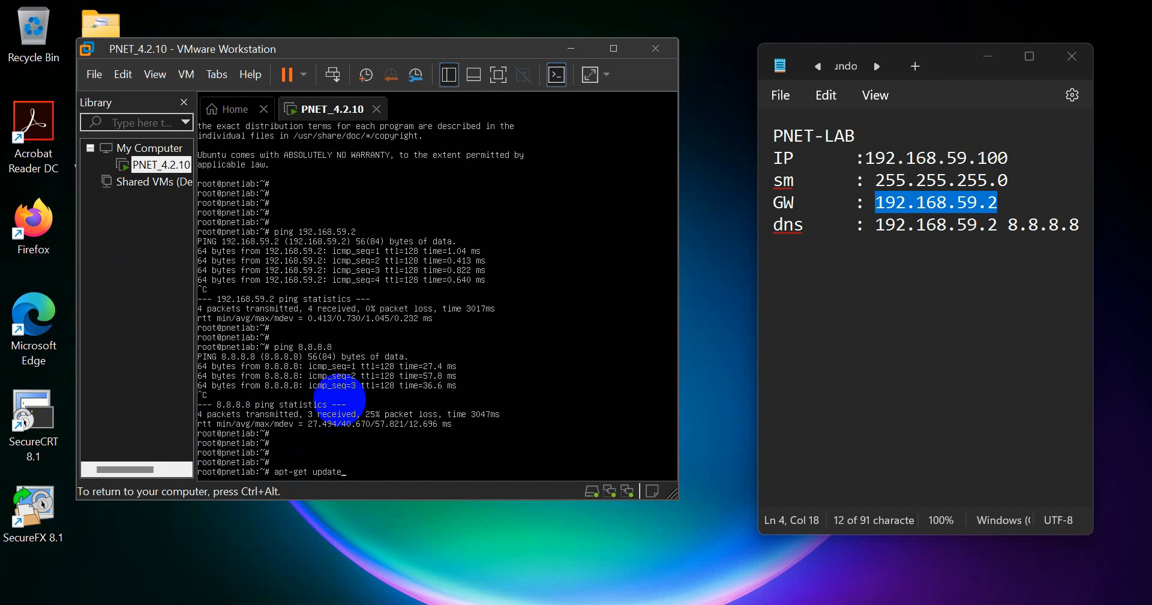
key("Return")
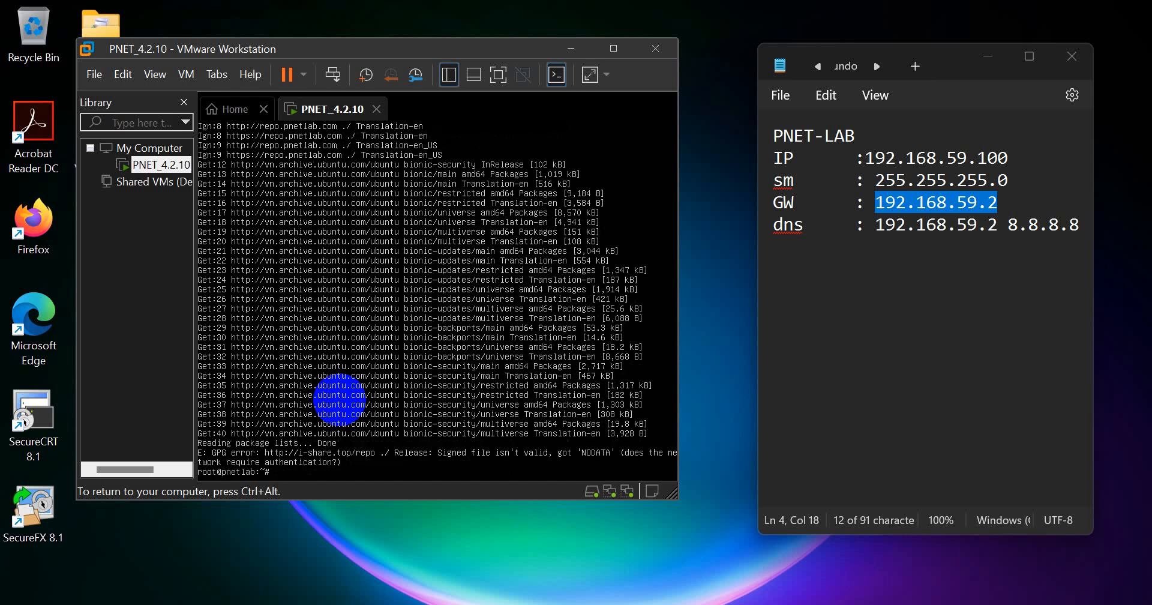
- Edit the recalled command to apt-get upgrade, run it, and confirm with y
key("Return")
key("Return")
key("Return")
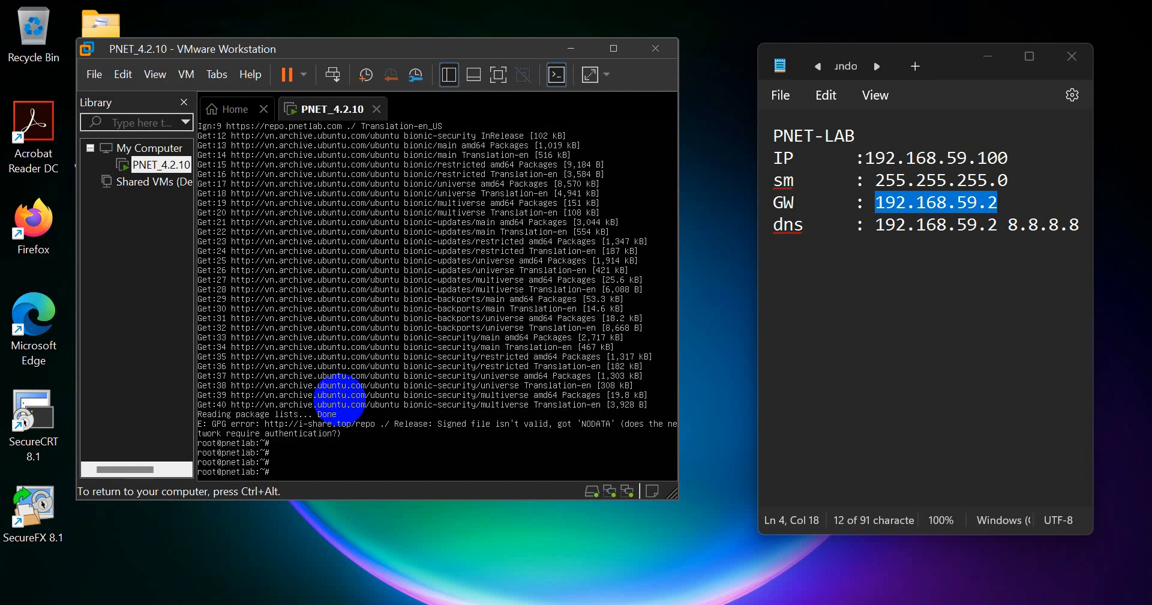
key("Up")
key("BackSpace")
key("BackSpace")
type("grade")
key("Return")
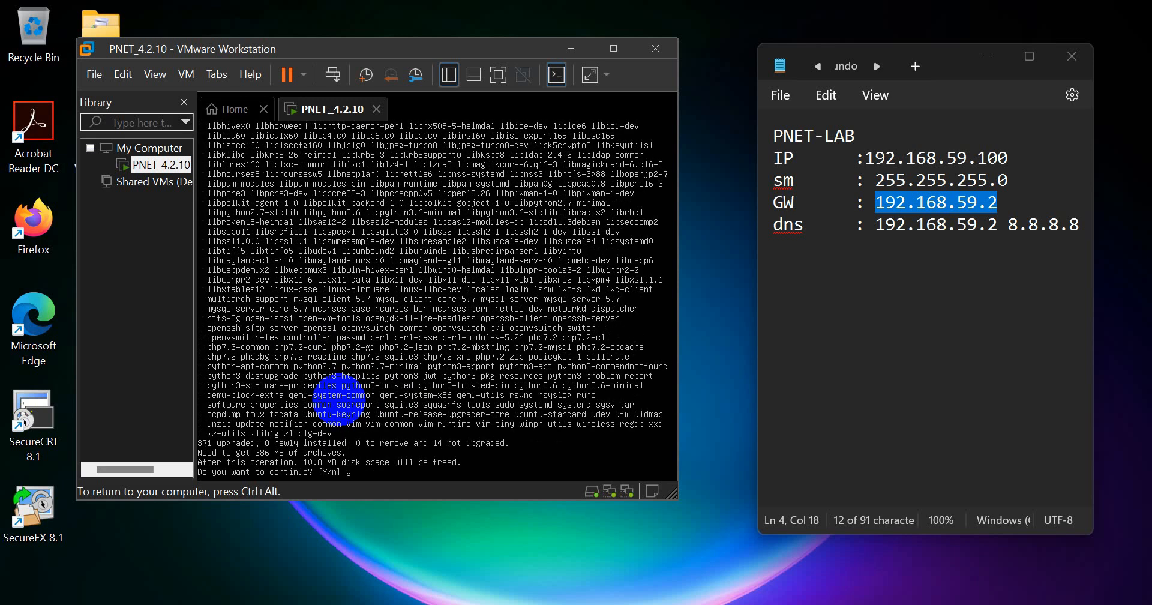
type("y")
key("Return")
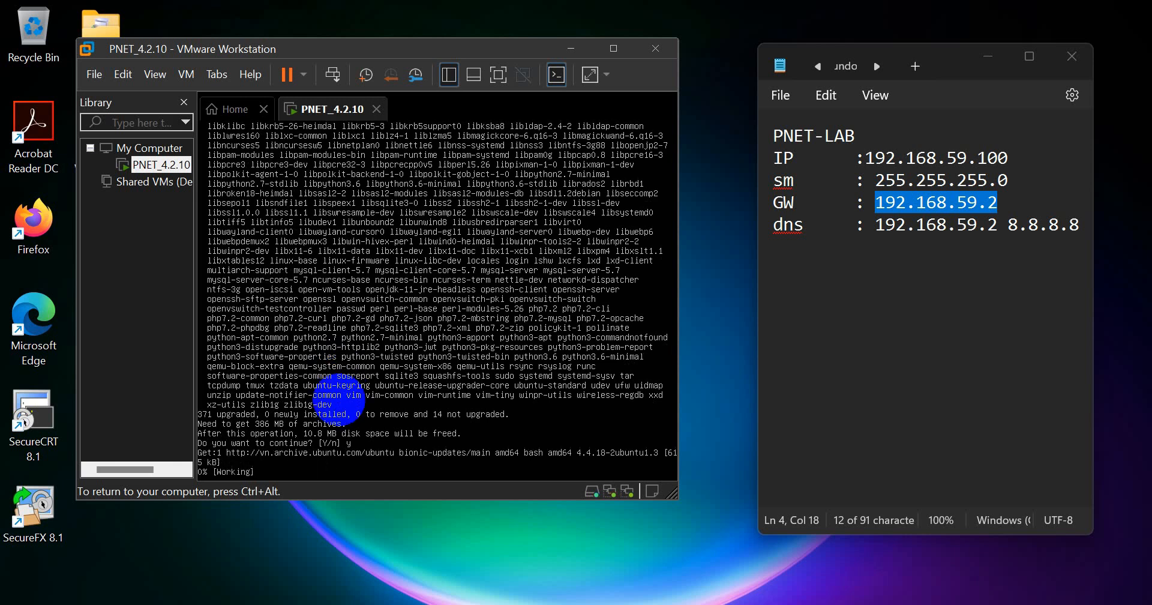
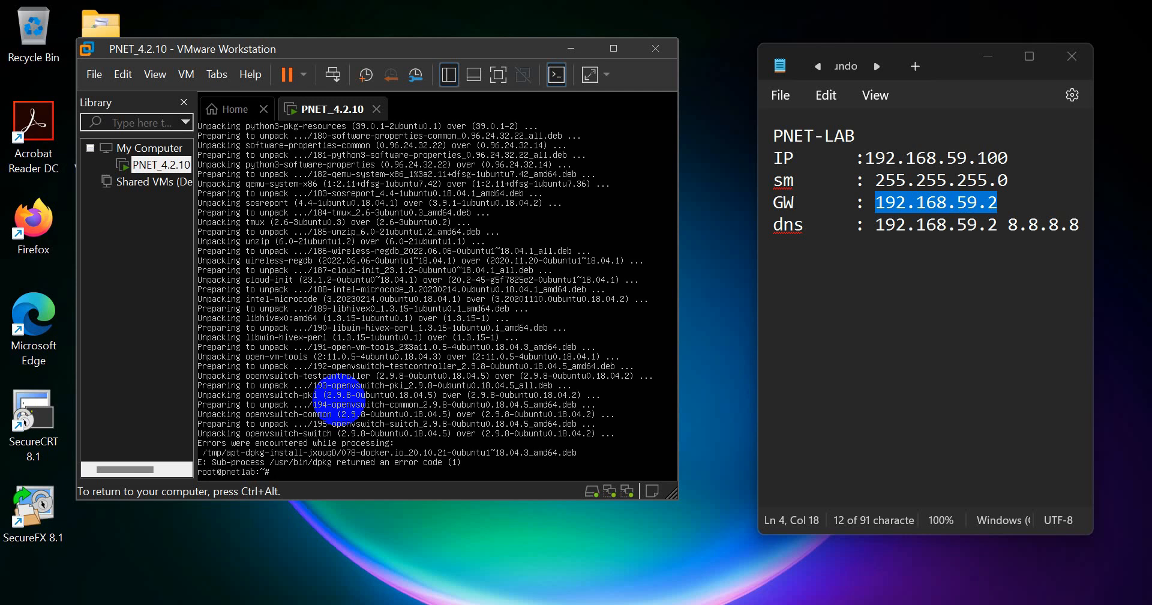
- Reboot the PNETLab VM with 'shutdown -r now' at the console
key("Return")
key("Return")
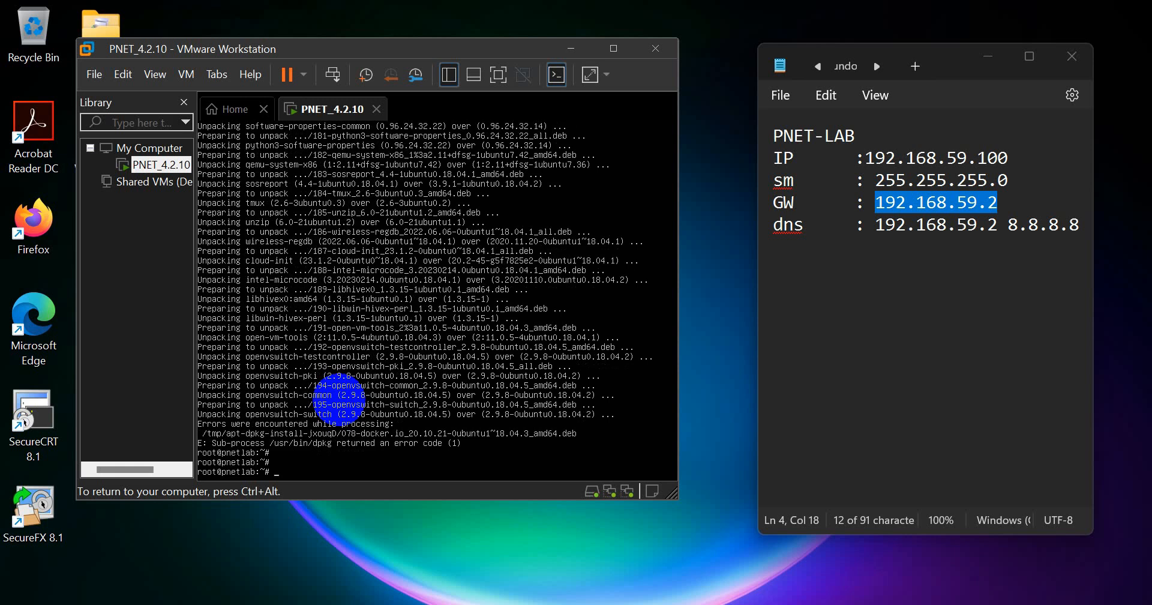
type("sh")
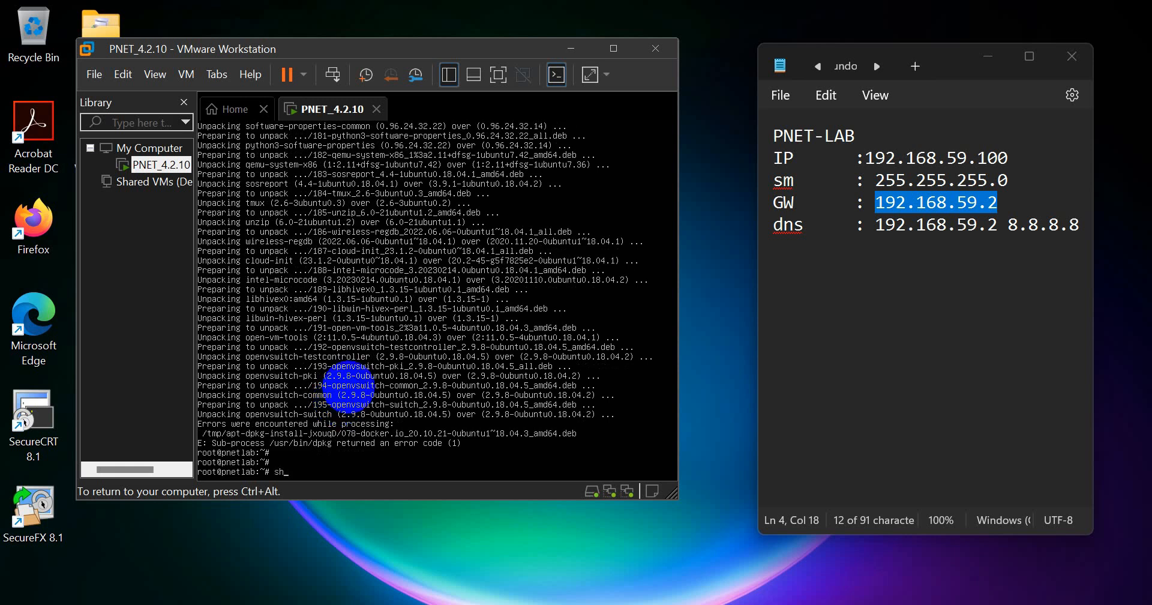
type("utdown -r now")
key("Return")
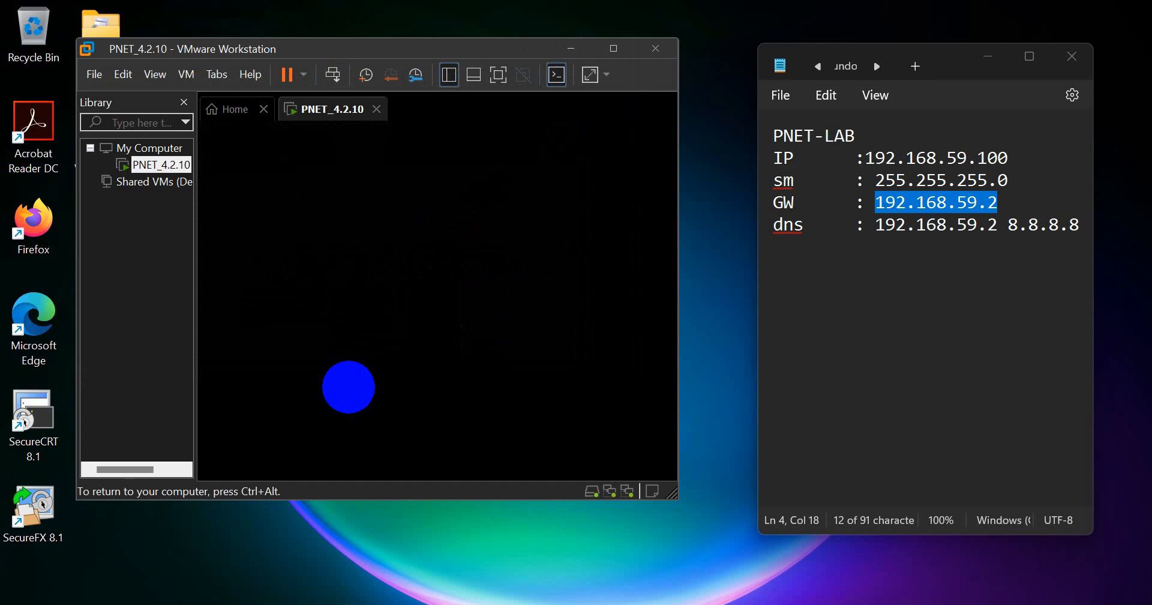
- Release input from the VM, minimize VMware Workstation and launch Firefox from the desktop
key("ctrl+alt")
left_click_drag(676, 507, 723, 547)
left_click(598, 430)
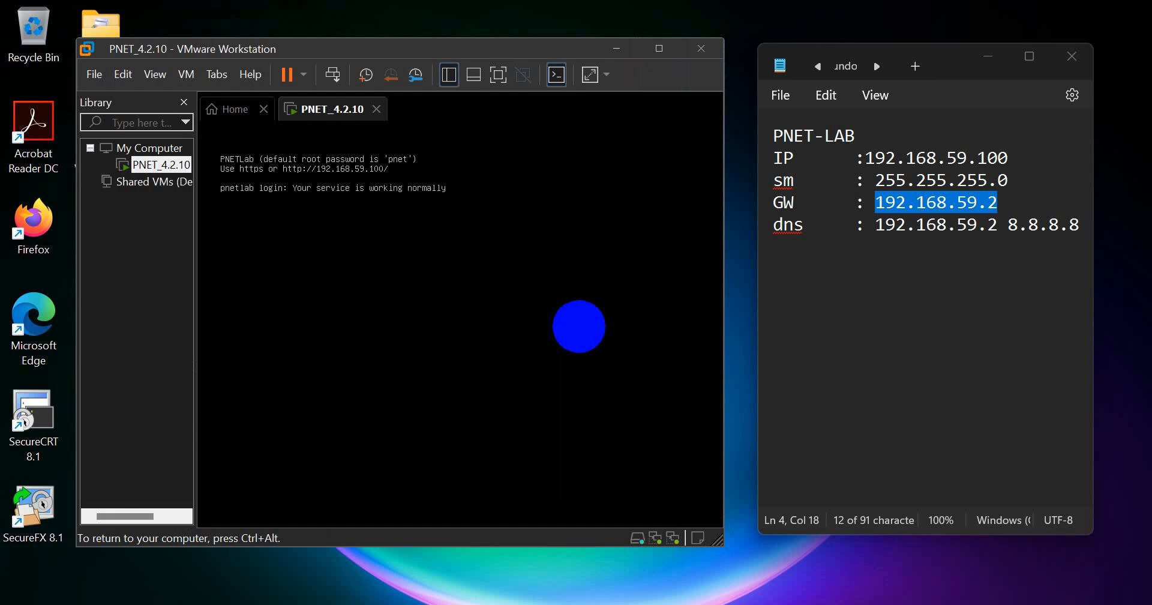
left_click(226, 203)
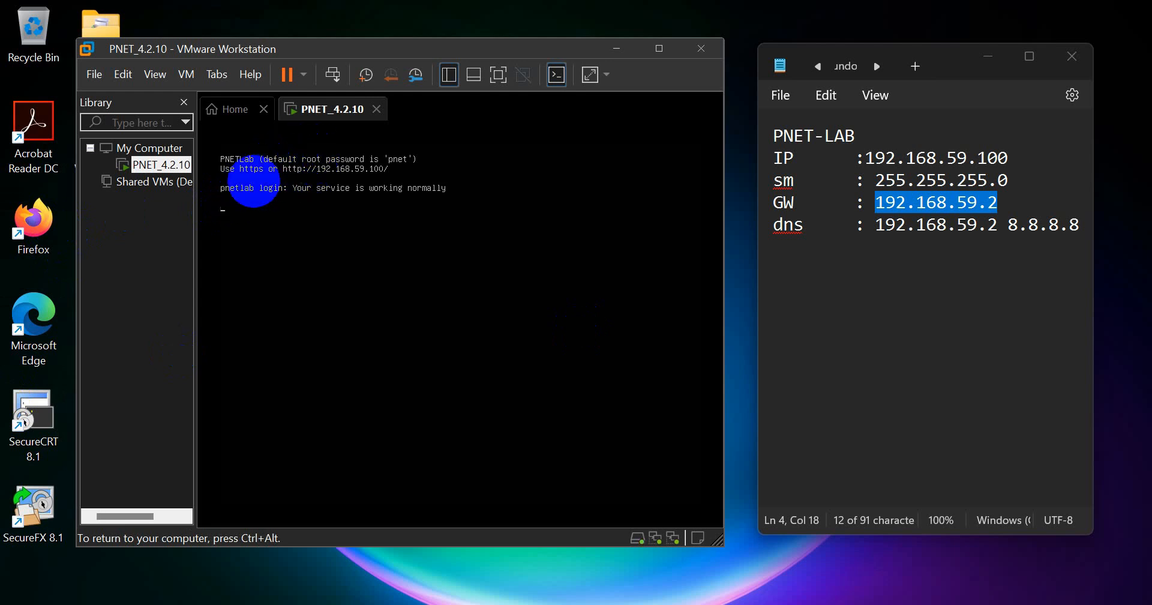
key("ctrl+alt")
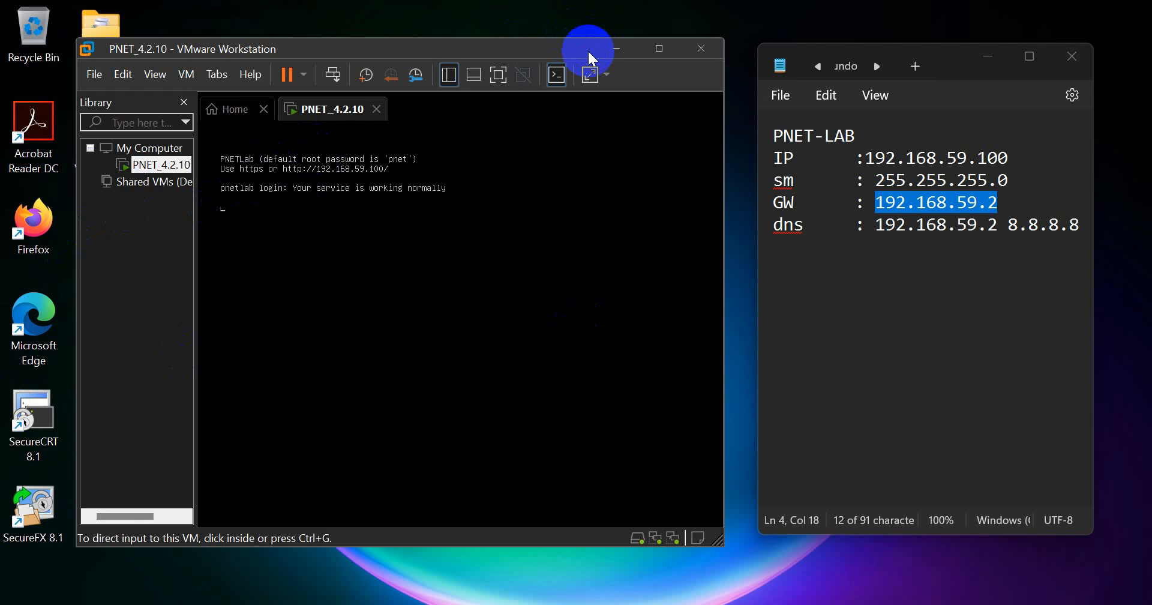
left_click(371, 178)
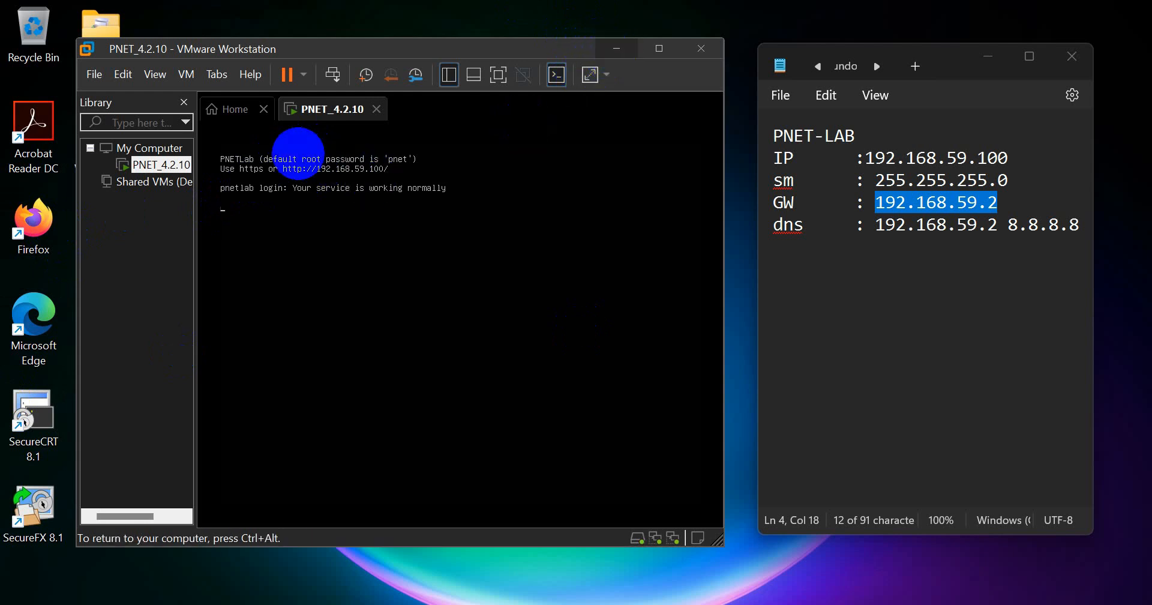
key("ctrl+alt")
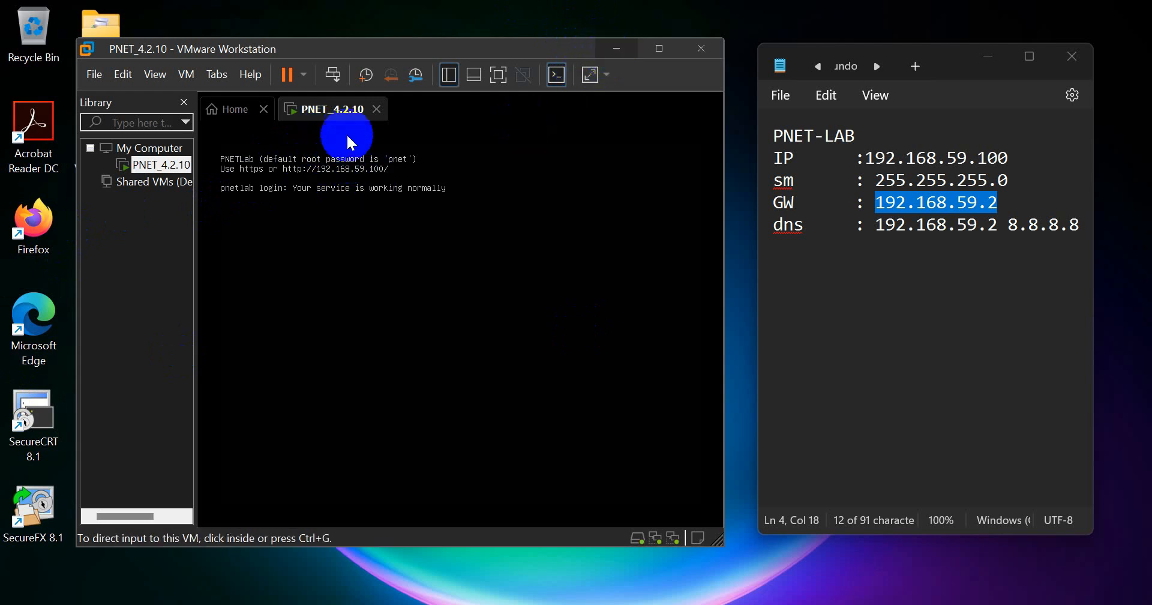
left_click(615, 53)
double_click(45, 215)
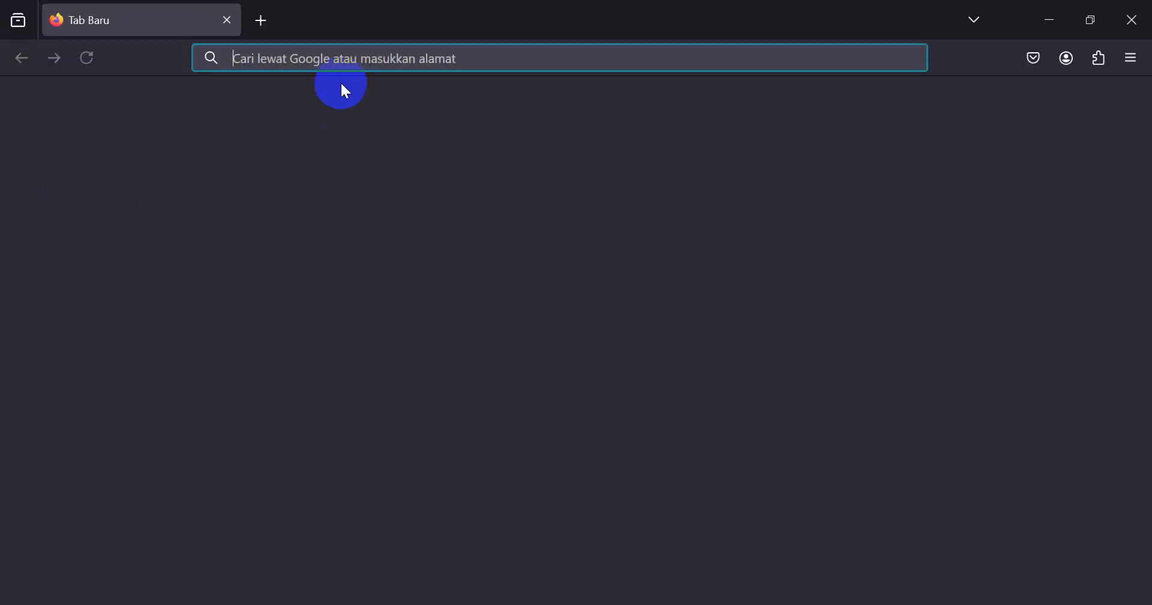
- Dismiss the default-browser prompt, clear the partly typed '192' address, and close Firefox
left_click(352, 57)
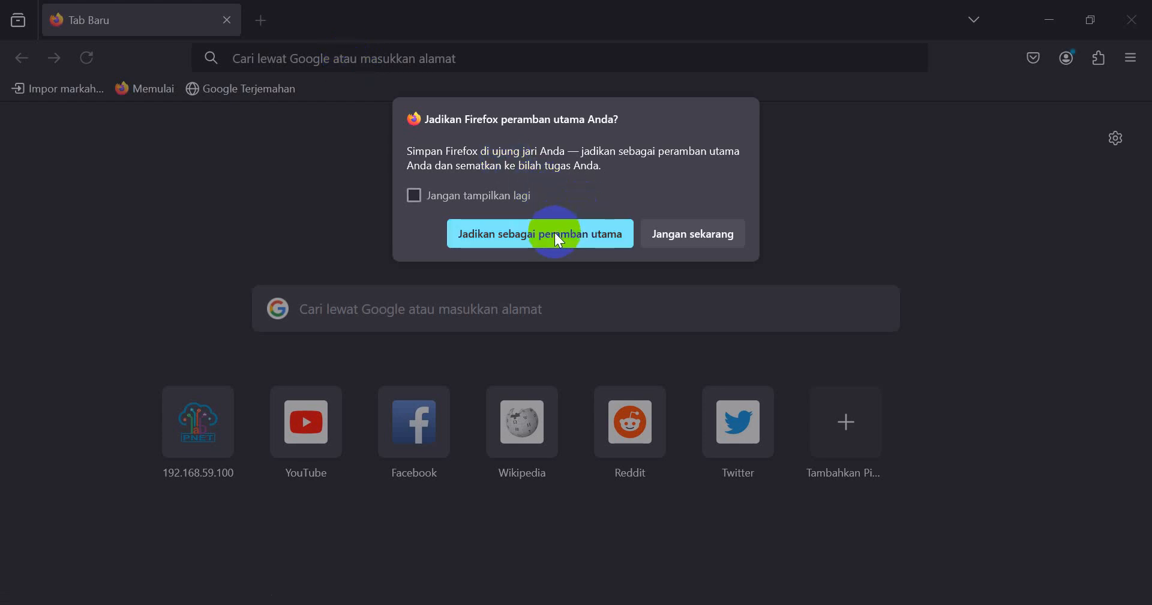
left_click(666, 233)
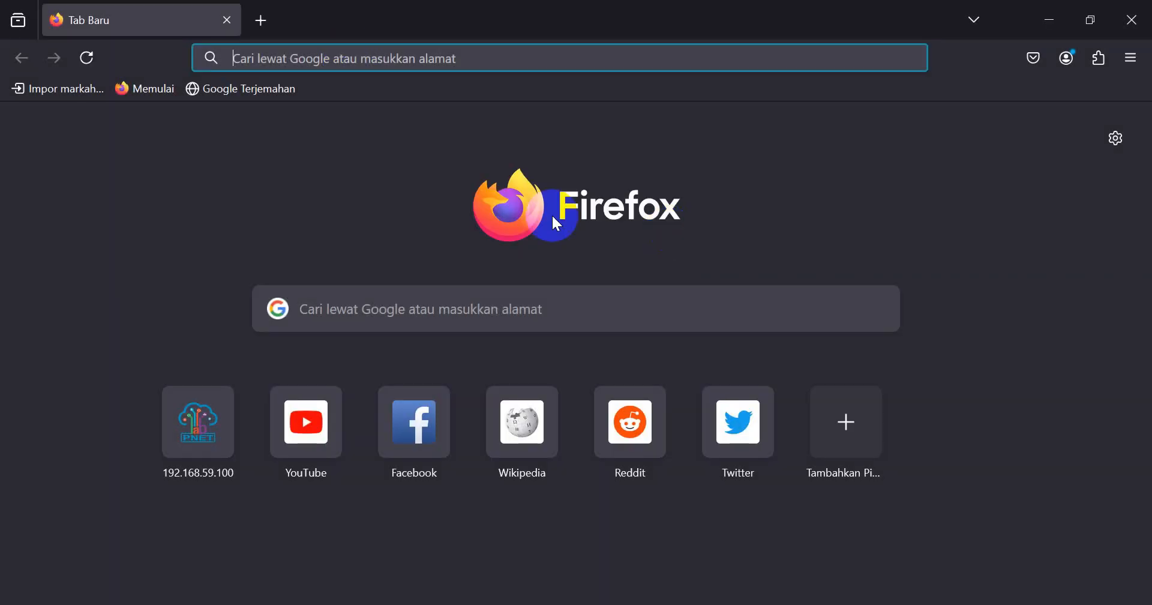
left_click(348, 57)
type("192")
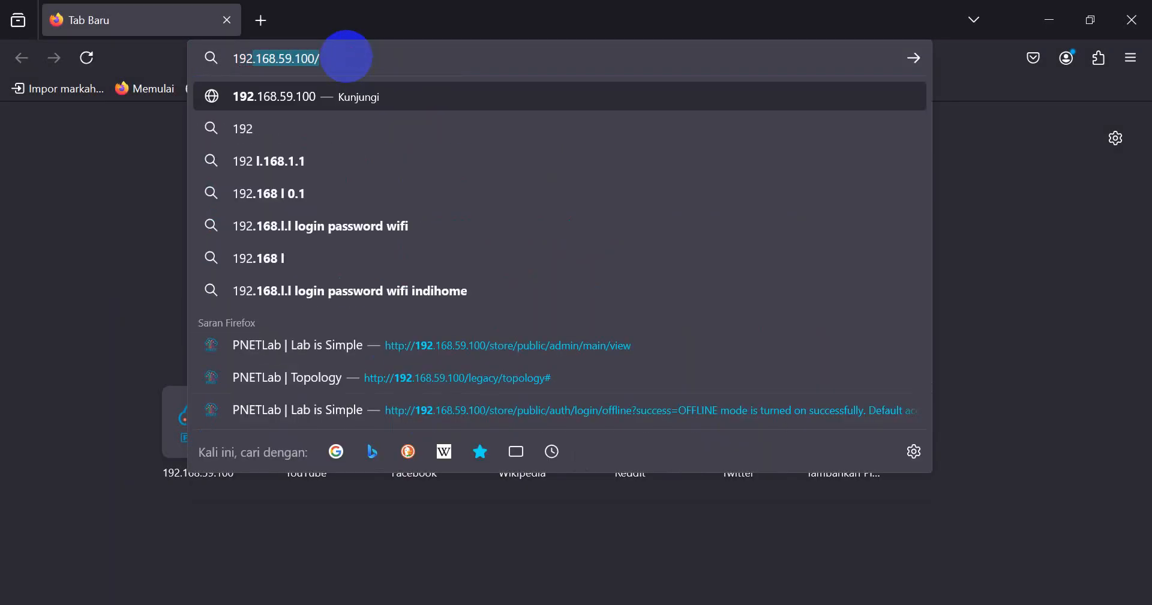
key("BackSpace")
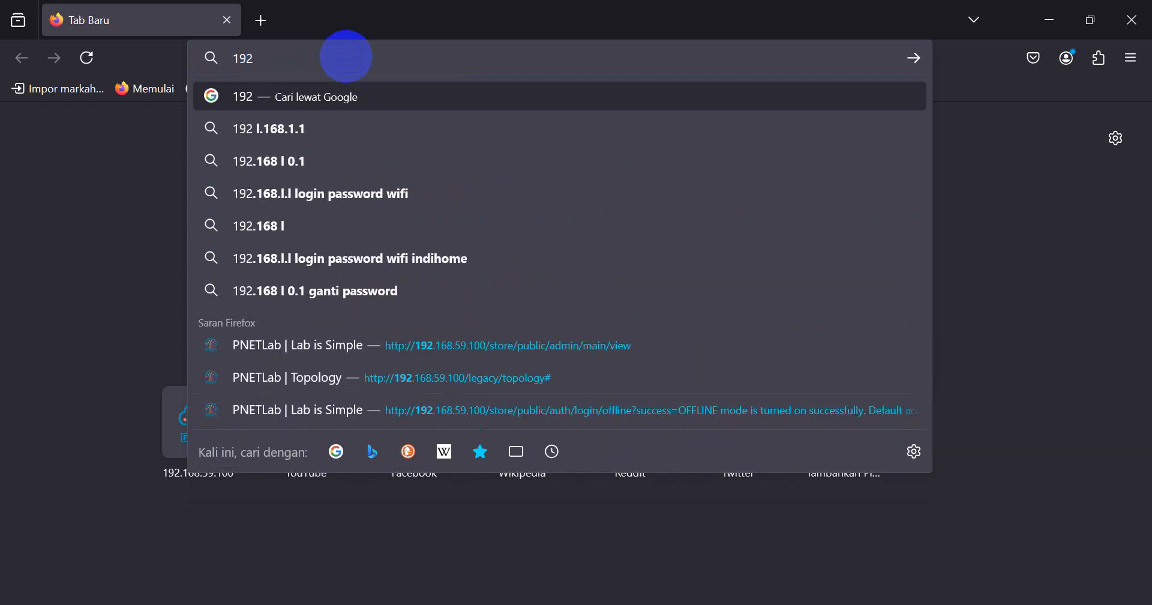
key("BackSpace")
key("BackSpace")
key("BackSpace")
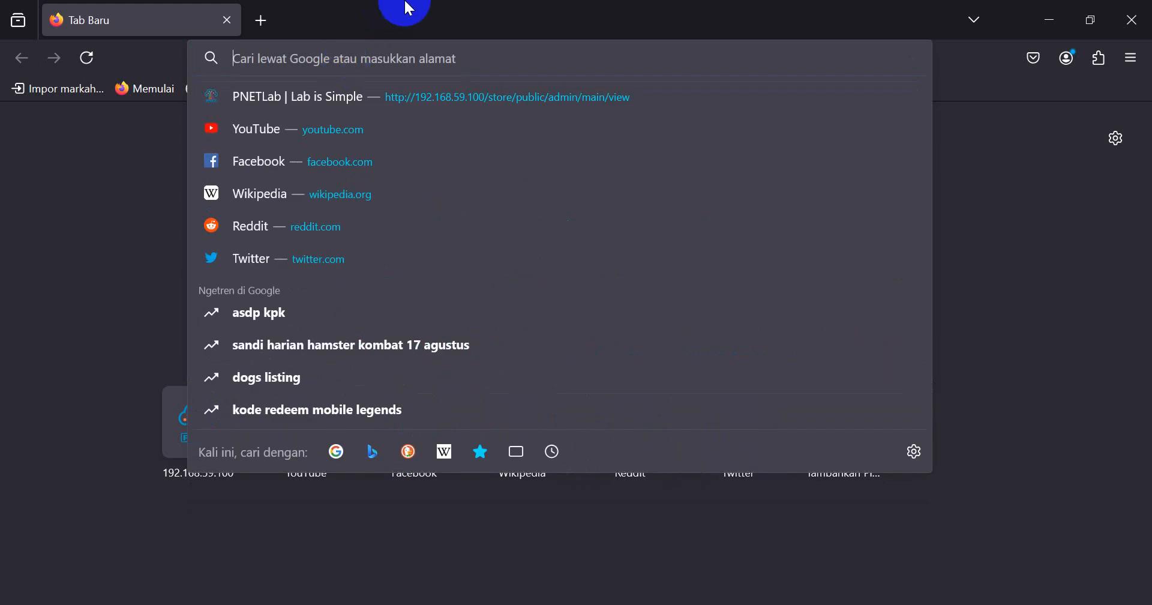
left_click(1137, 12)
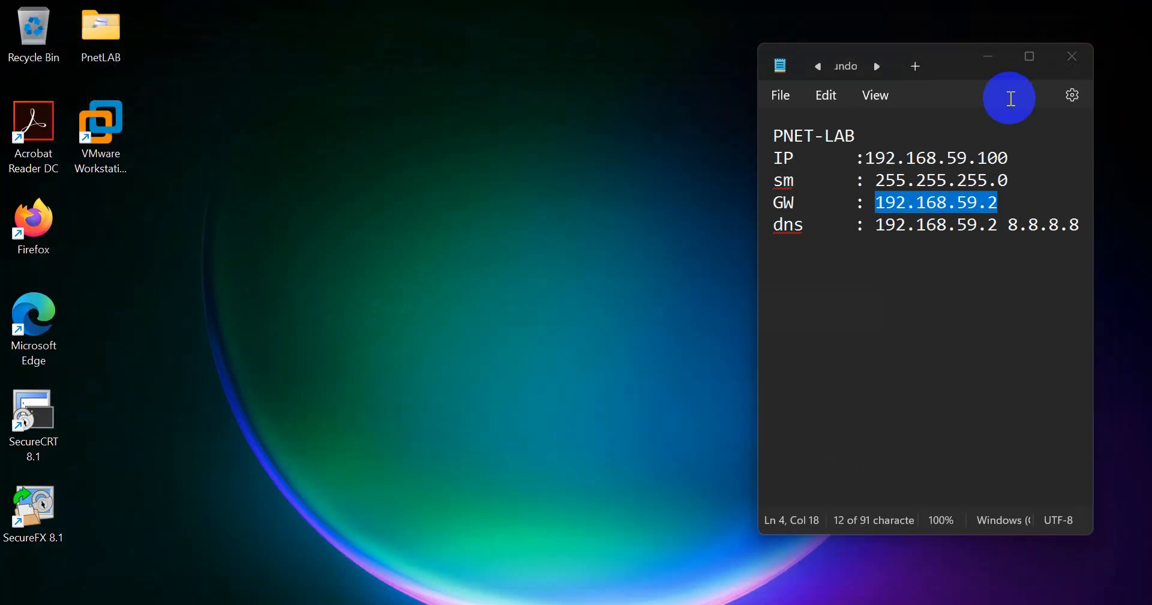
- Reopen Firefox, clear recent history via Riwayat > Bersihkan Riwayat Terakhir, and close it
double_click(36, 221)
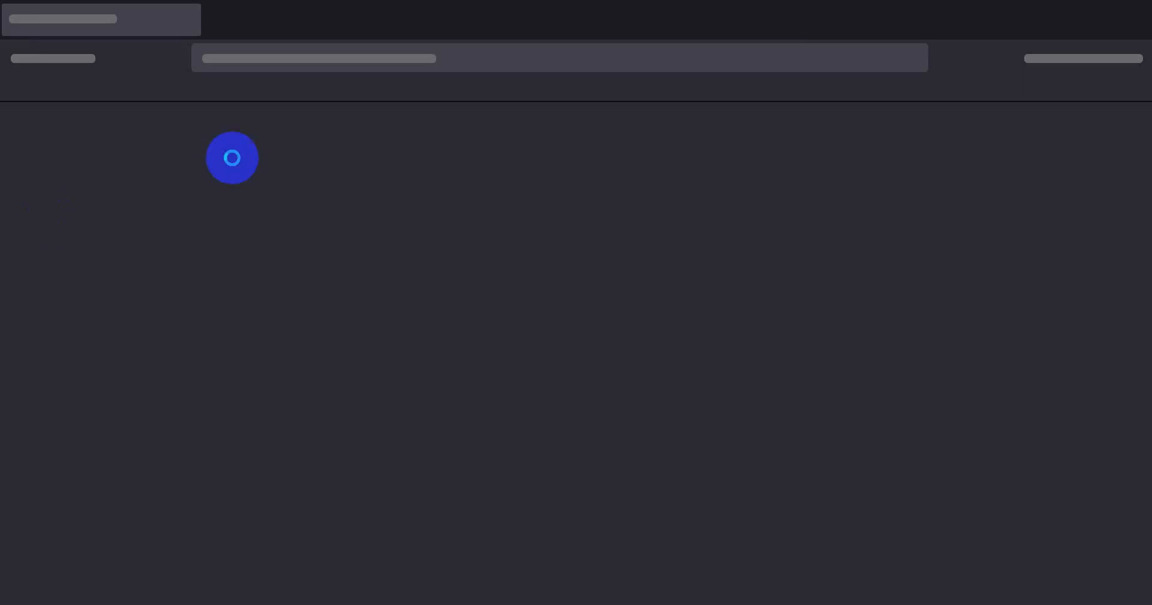
left_click(1132, 58)
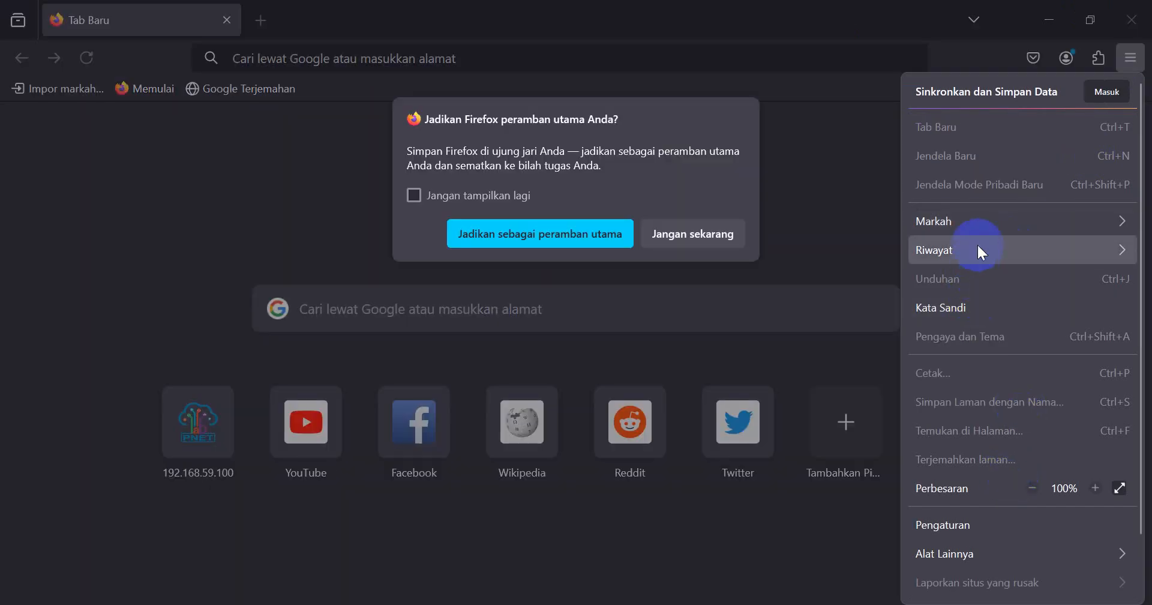
left_click(648, 243)
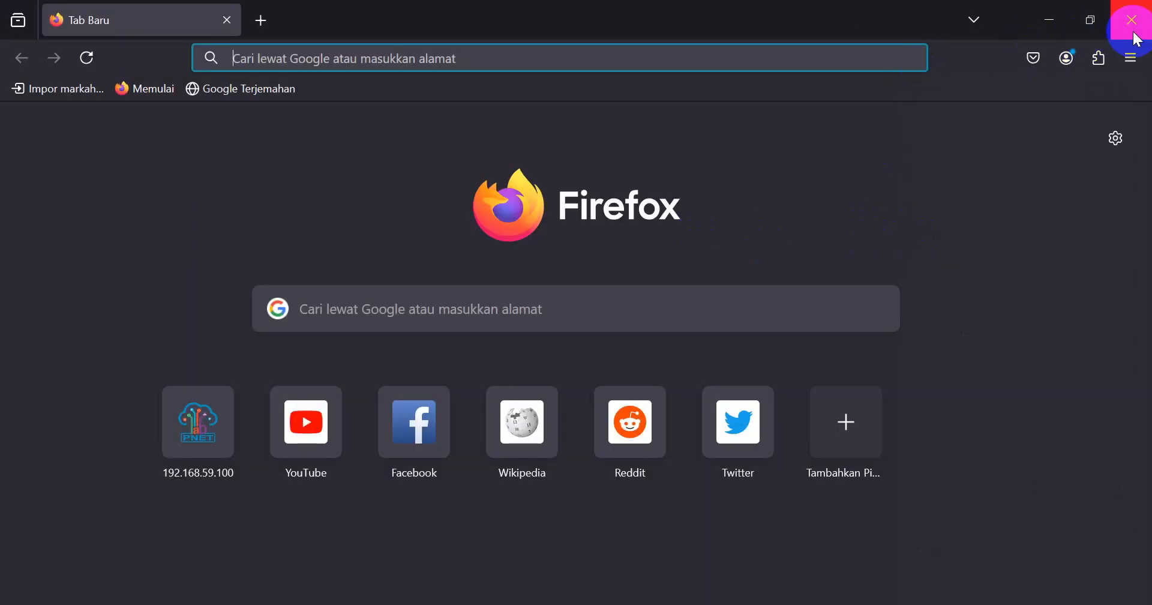
left_click(1133, 55)
left_click(1002, 248)
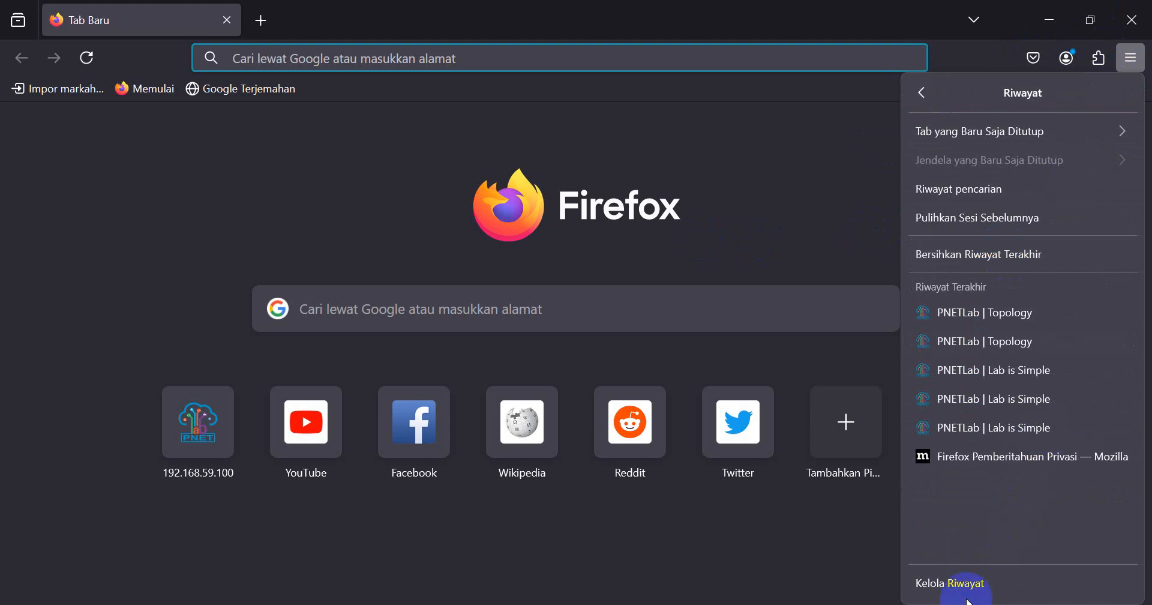
left_click(953, 253)
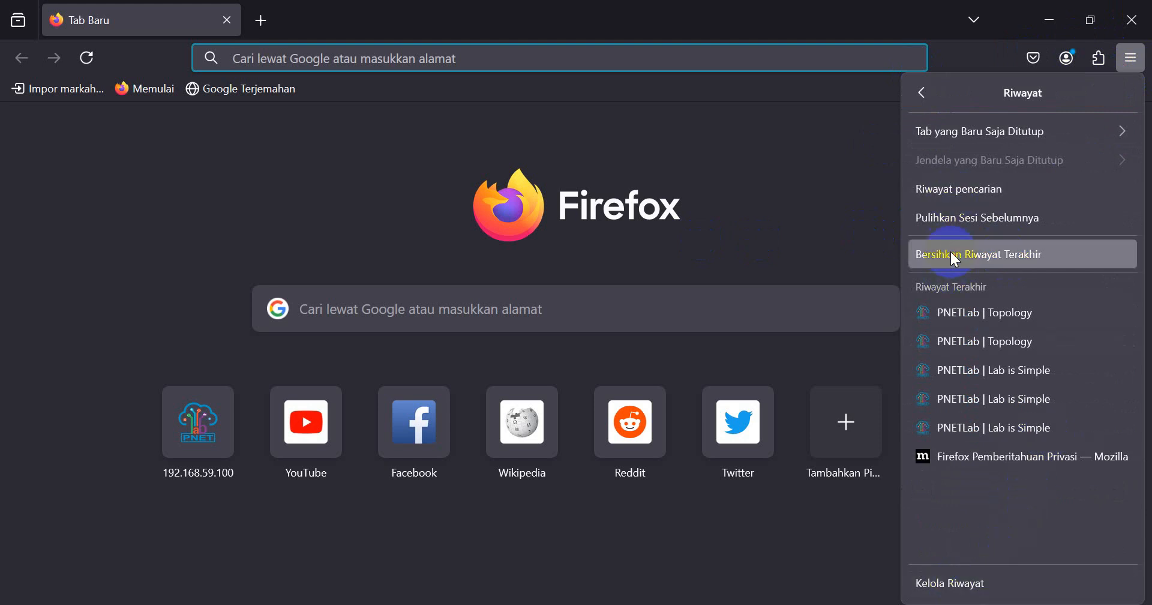
left_click(662, 438)
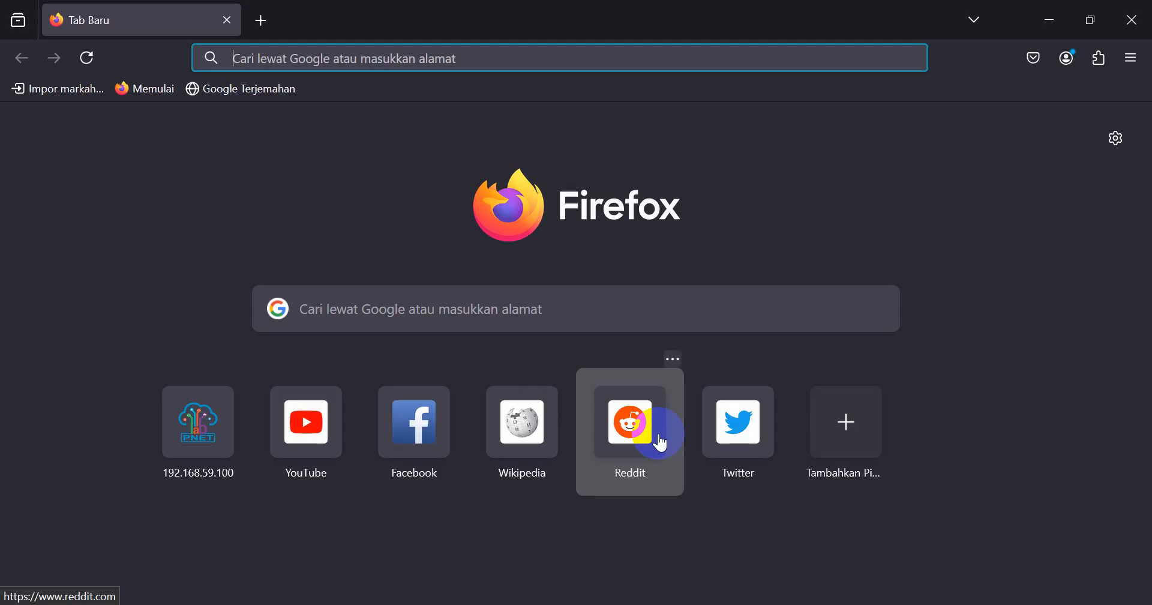
left_click(1132, 20)
- Reopen Firefox, clear history, cookies and cache with time range Semuanya, then close it
double_click(9, 263)
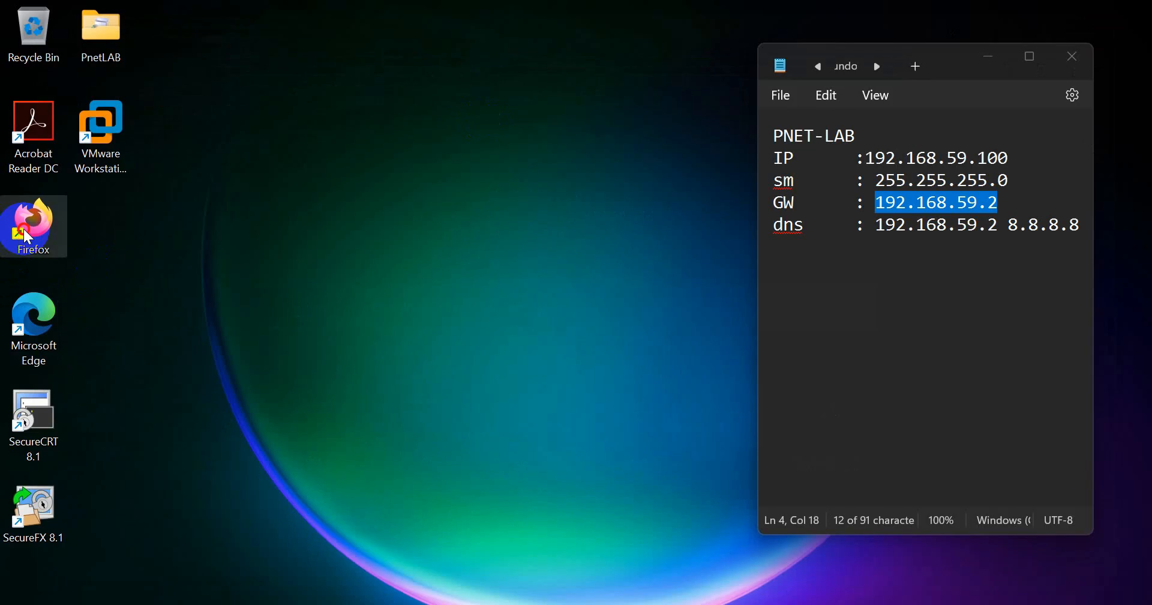
left_click(405, 63)
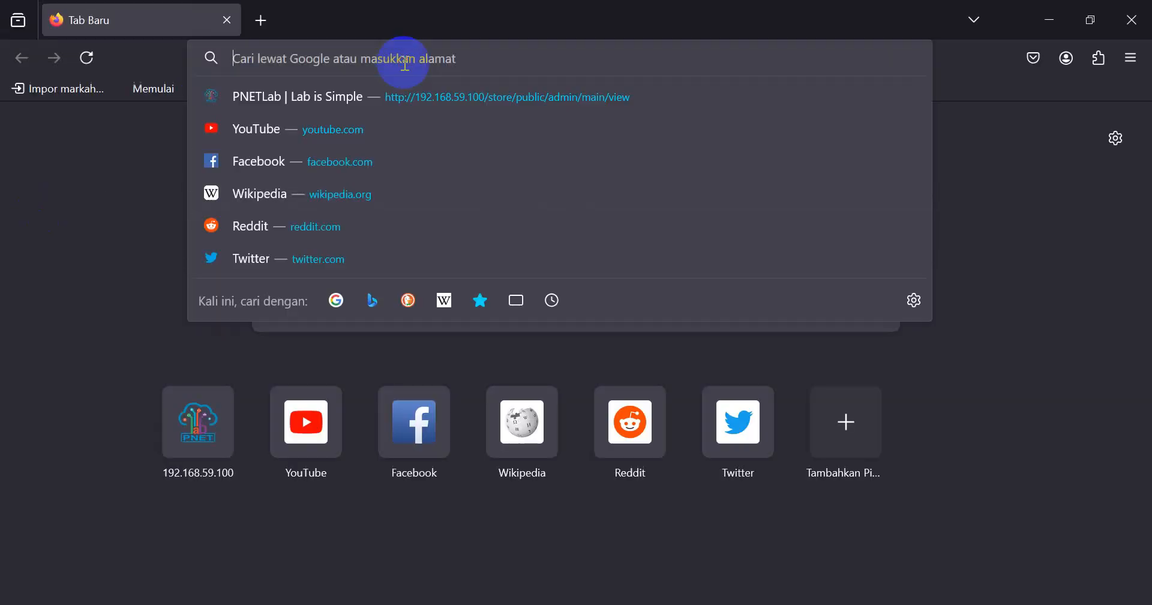
left_click(508, 238)
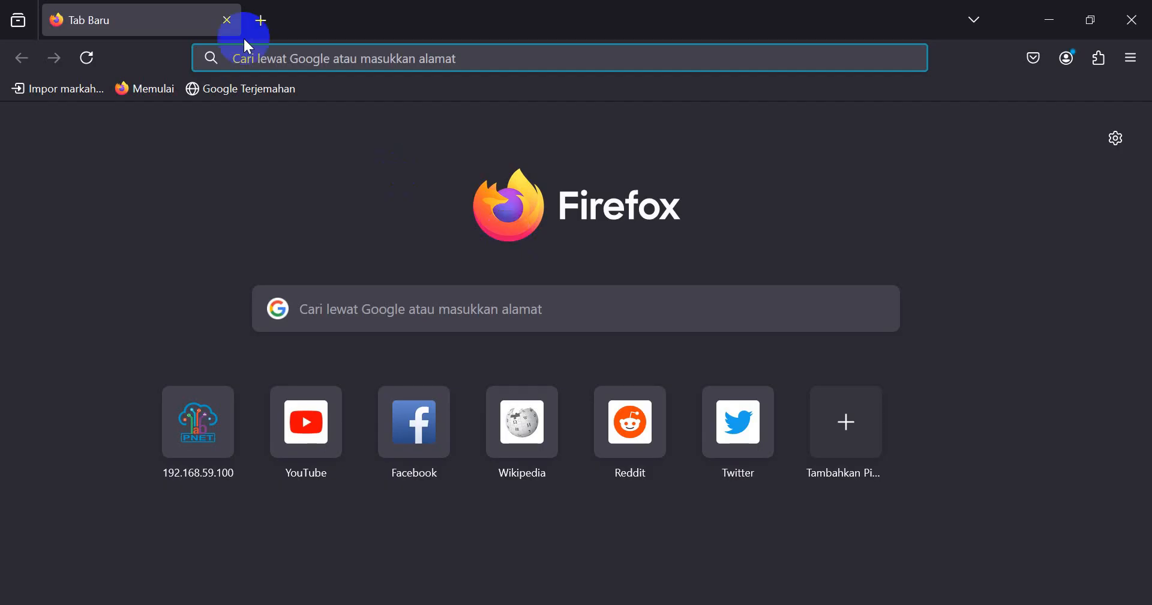
type("192.168.59.100/")
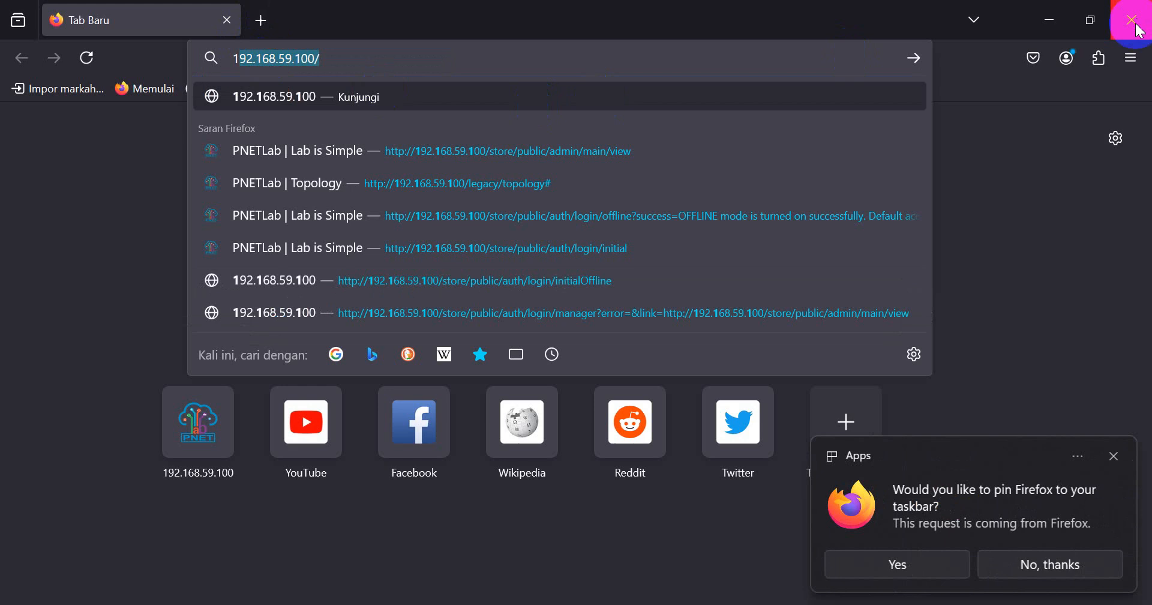
left_click(1131, 58)
left_click(981, 233)
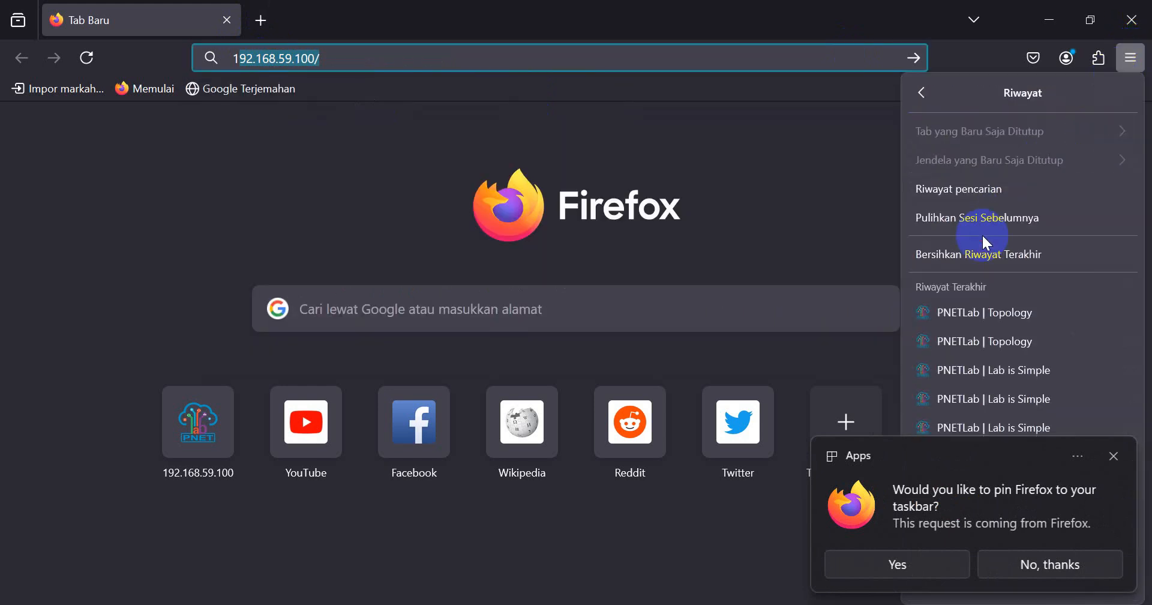
left_click(985, 244)
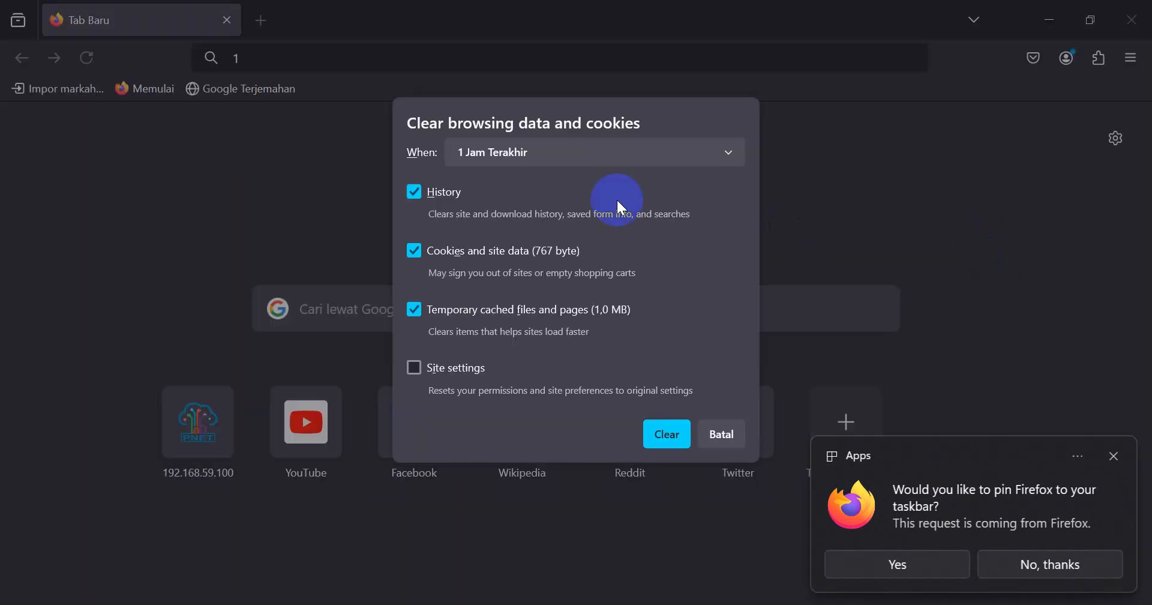
left_click(584, 155)
left_click(493, 260)
left_click(666, 521)
left_click(1132, 18)
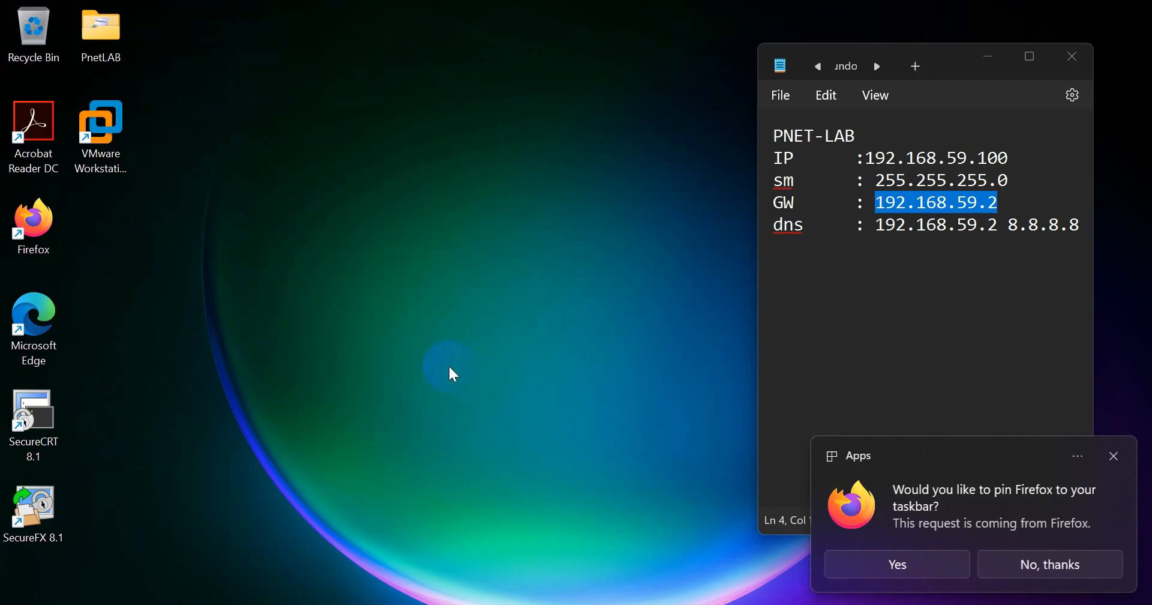
- Relaunch Firefox, close the unresponsive instance and make Firefox the default browser
double_click(33, 225)
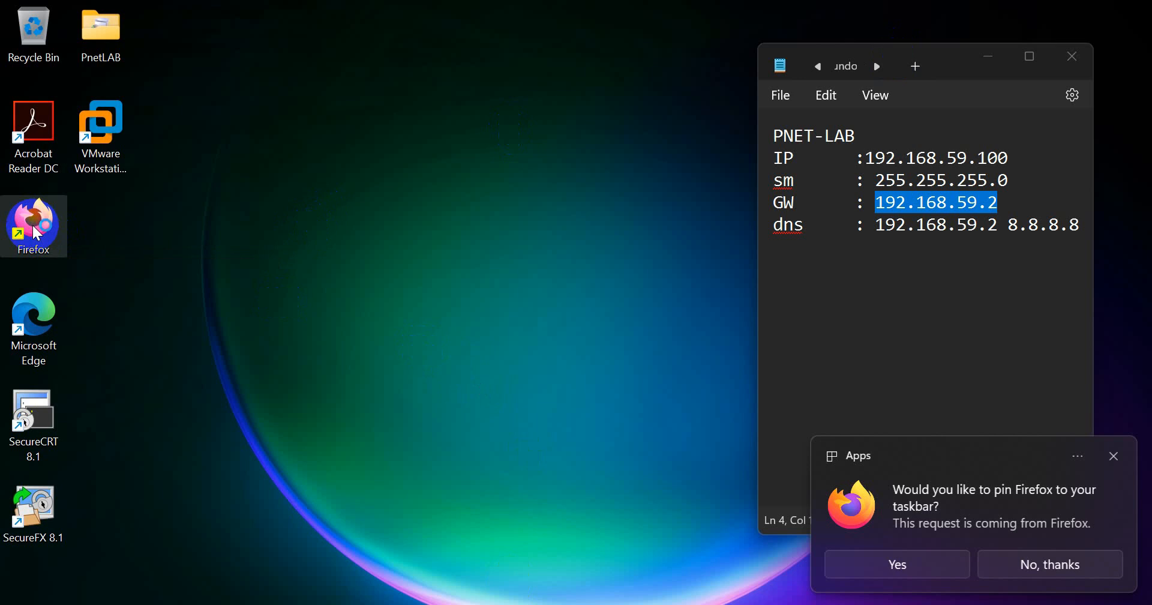
left_click(135, 203)
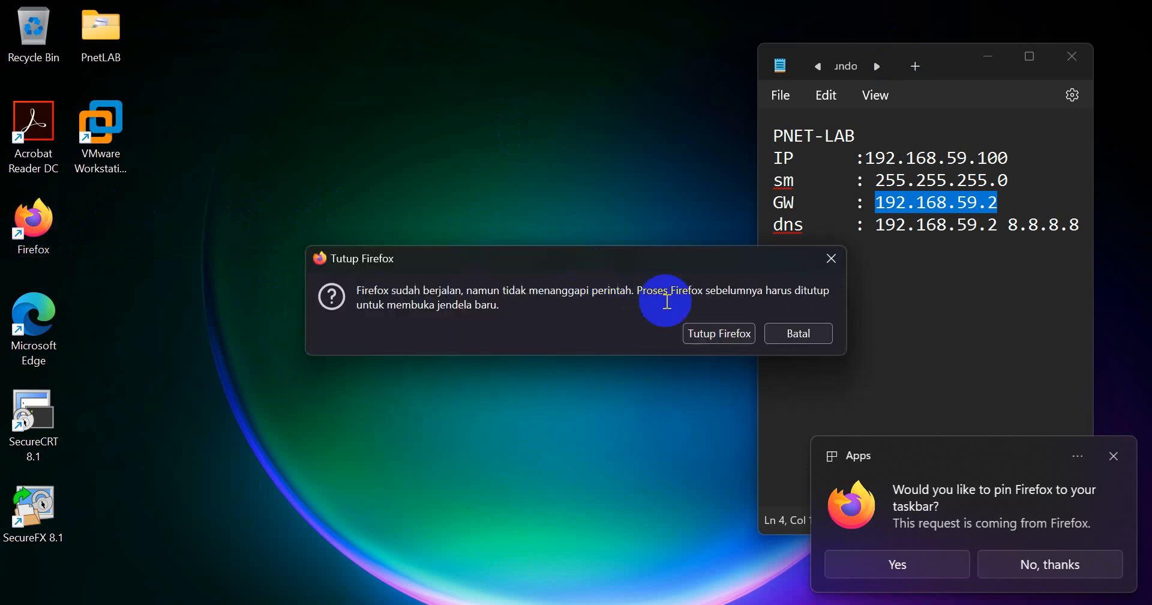
left_click(714, 333)
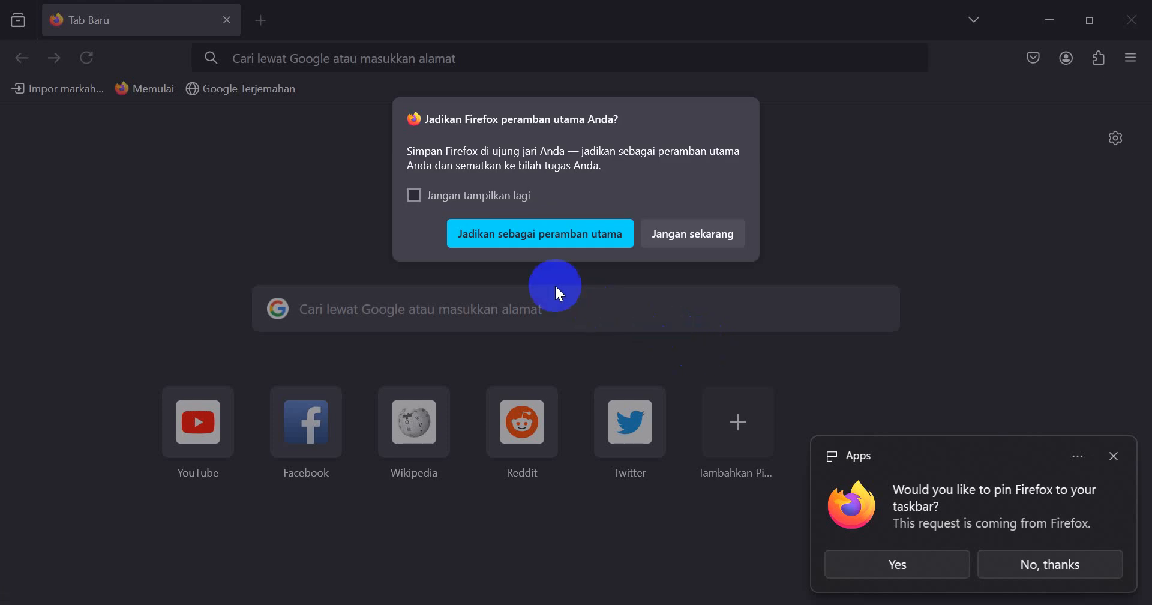
left_click(506, 200)
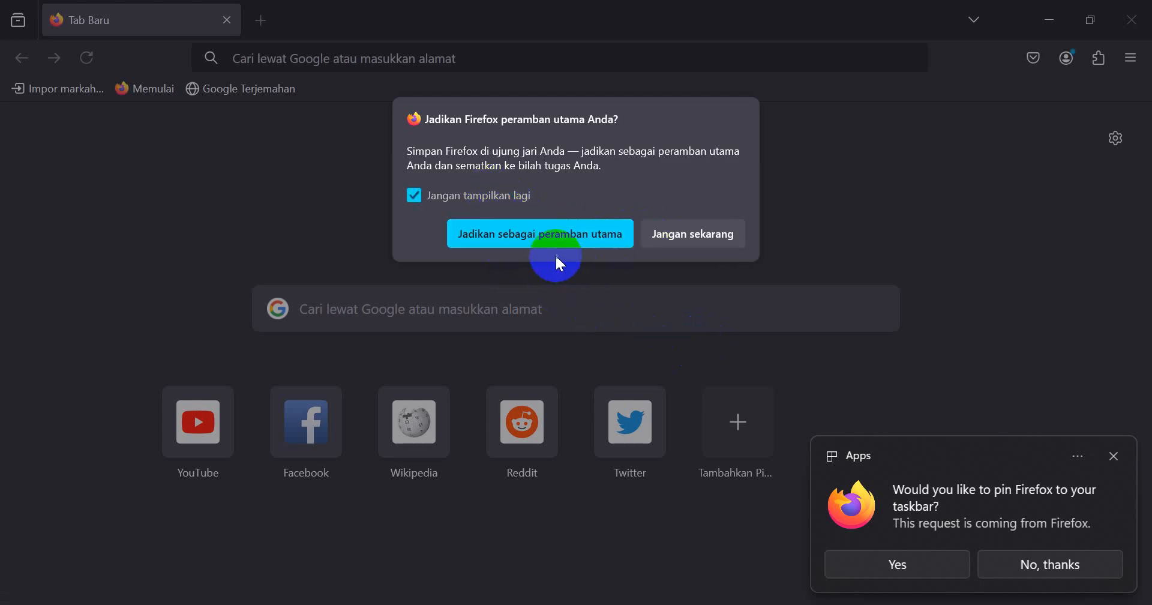
left_click(601, 243)
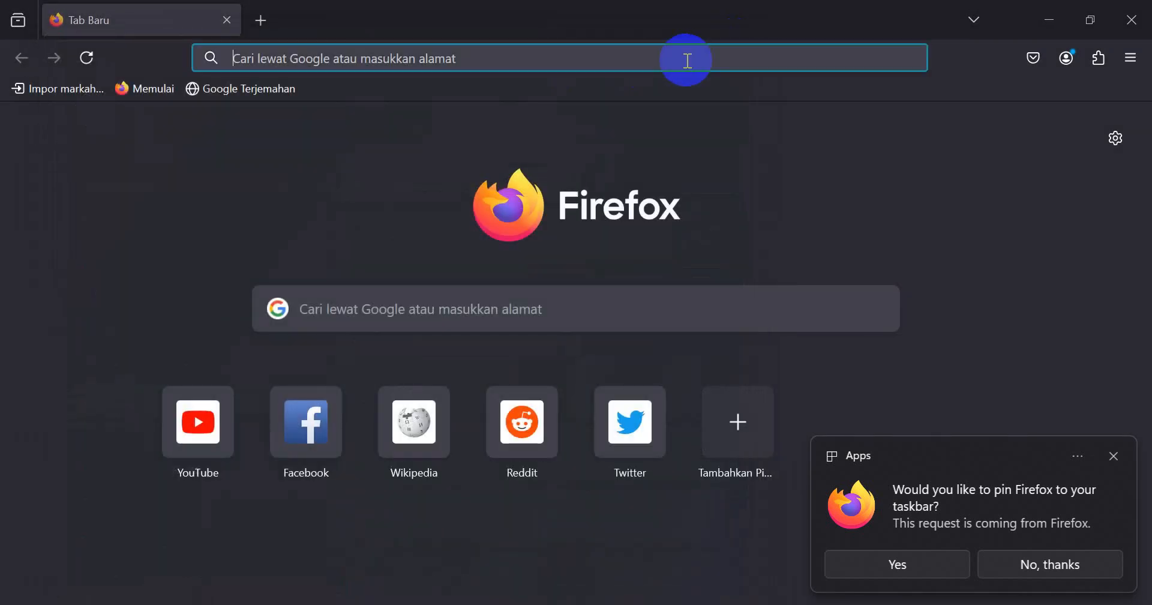
- Load the PNETLab server at 192.168.59.100
left_click(499, 58)
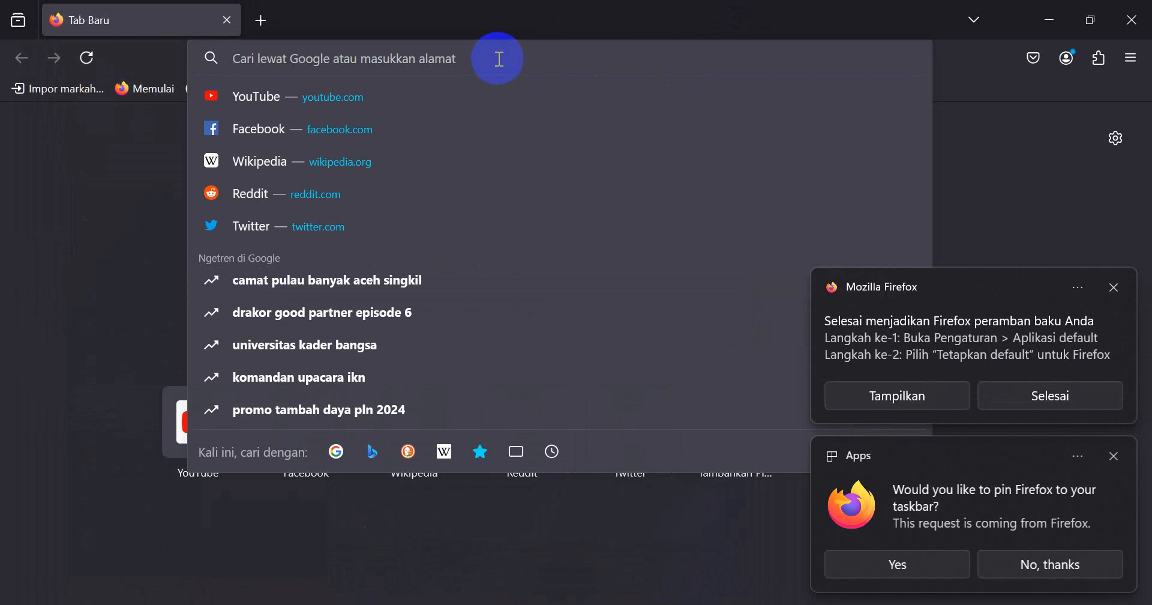
type("192.16")
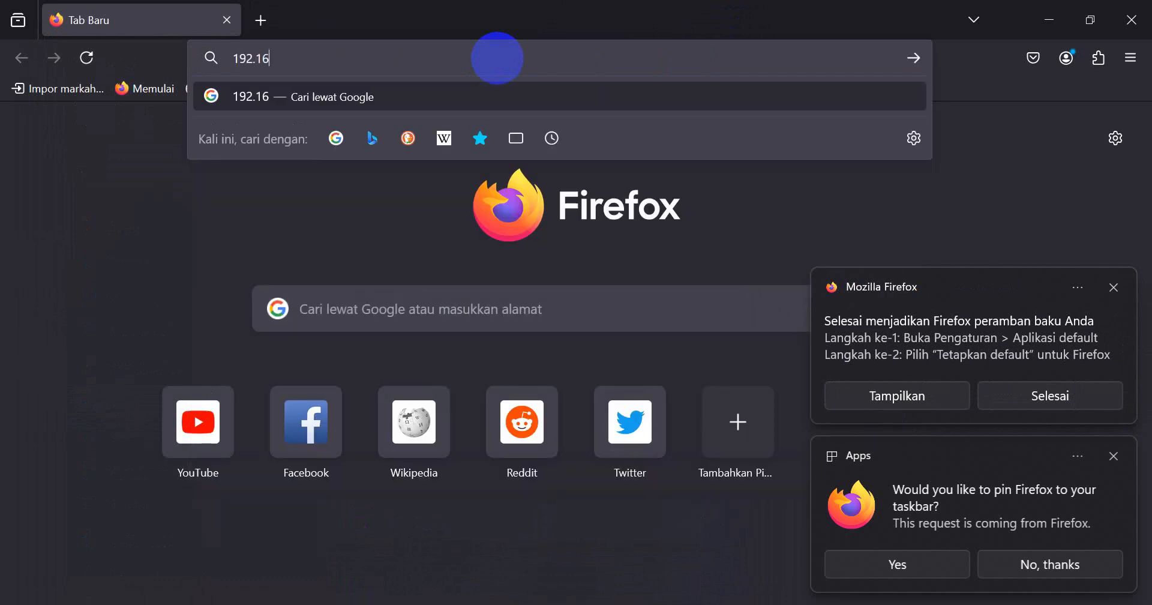
type("8.59.100")
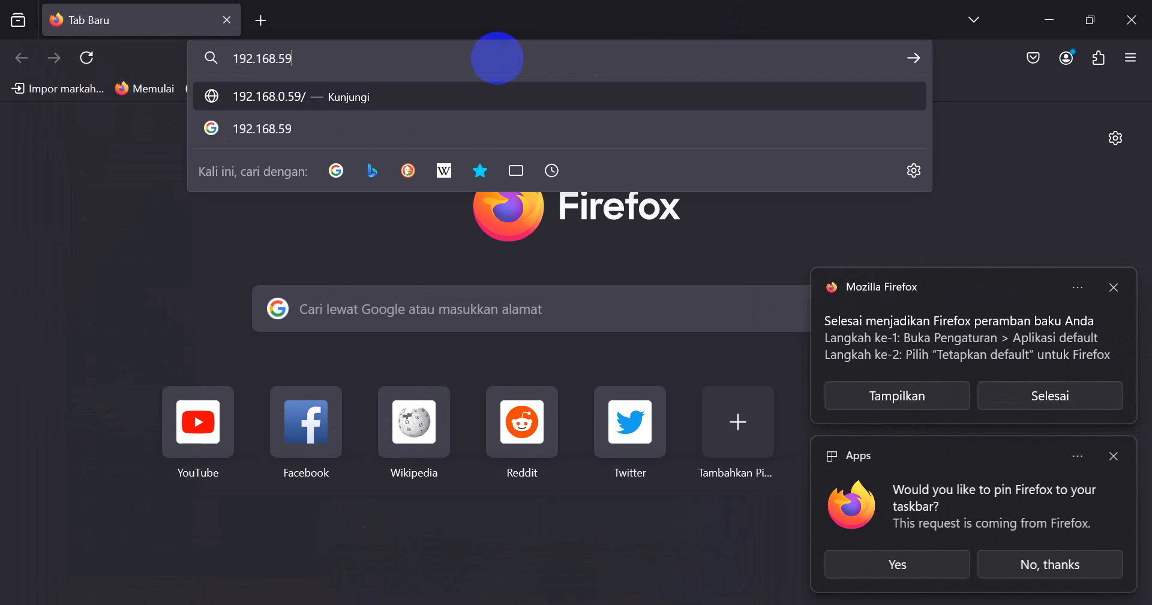
key("Return")
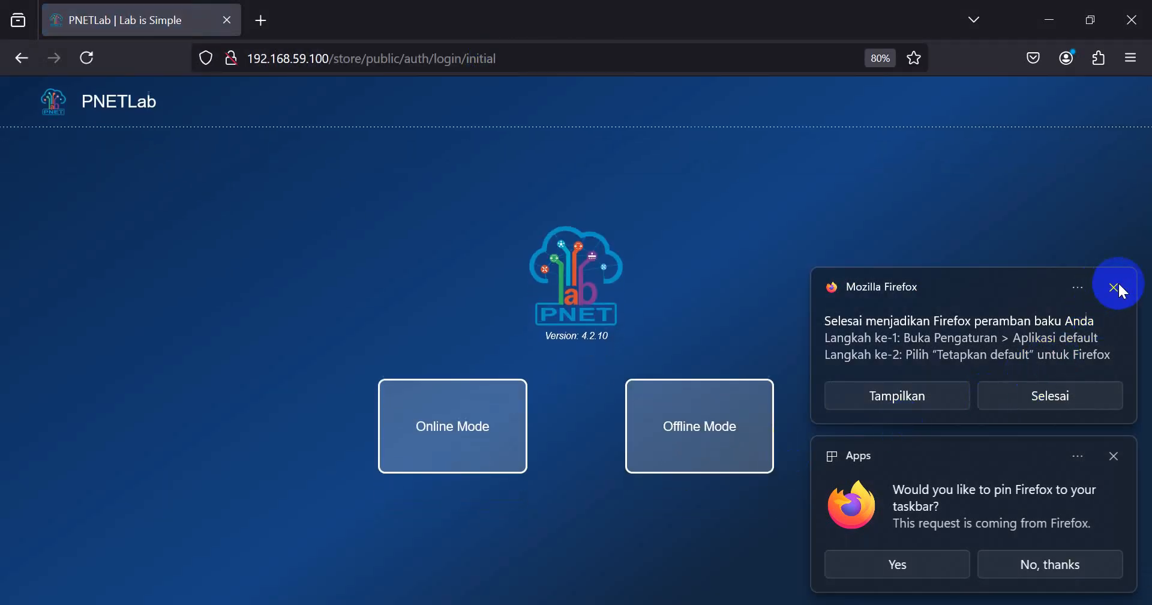
- Dismiss Firefox's default-browser and taskbar notifications, then choose PNETLab's Offline Mode
left_click(1113, 288)
left_click(1050, 570)
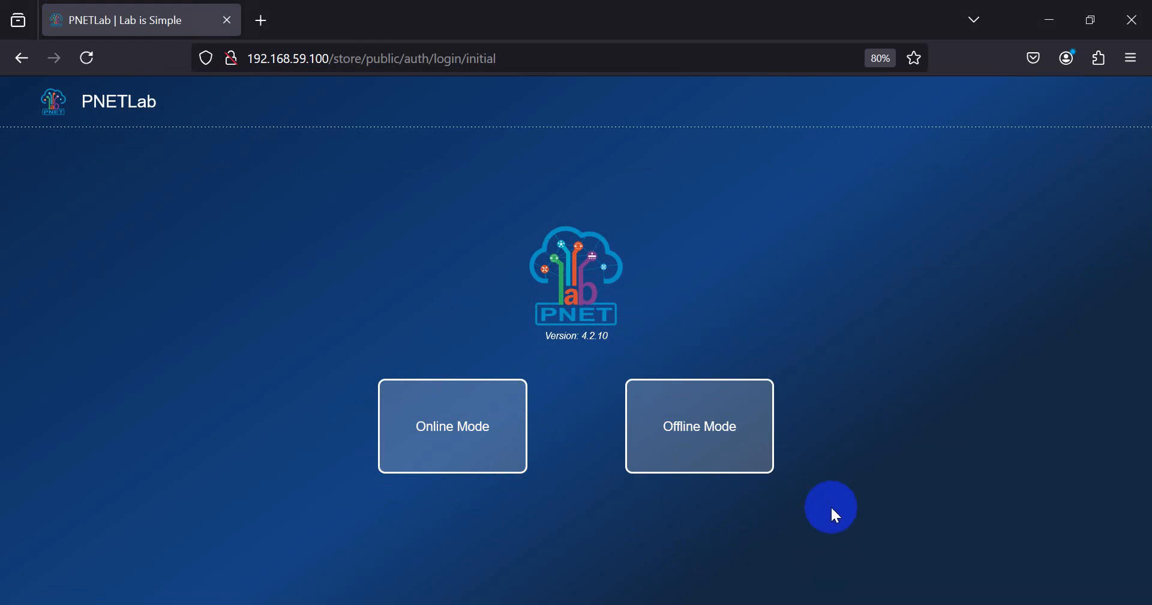
left_click(708, 435)
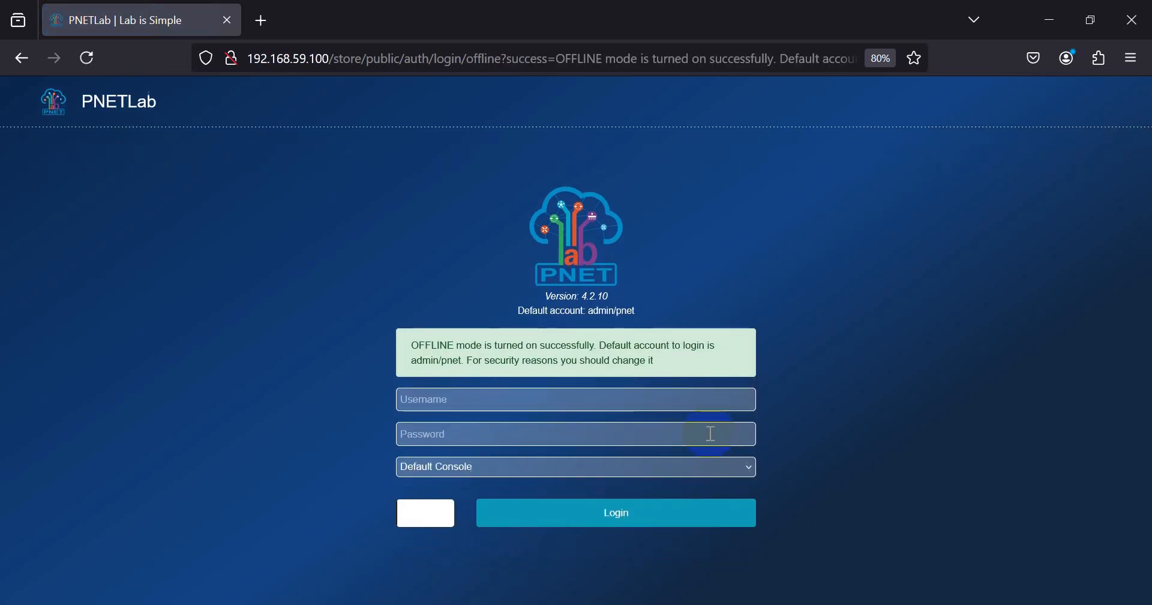
- Fill the login form with username admin, the account password and the captcha text
left_click(453, 395)
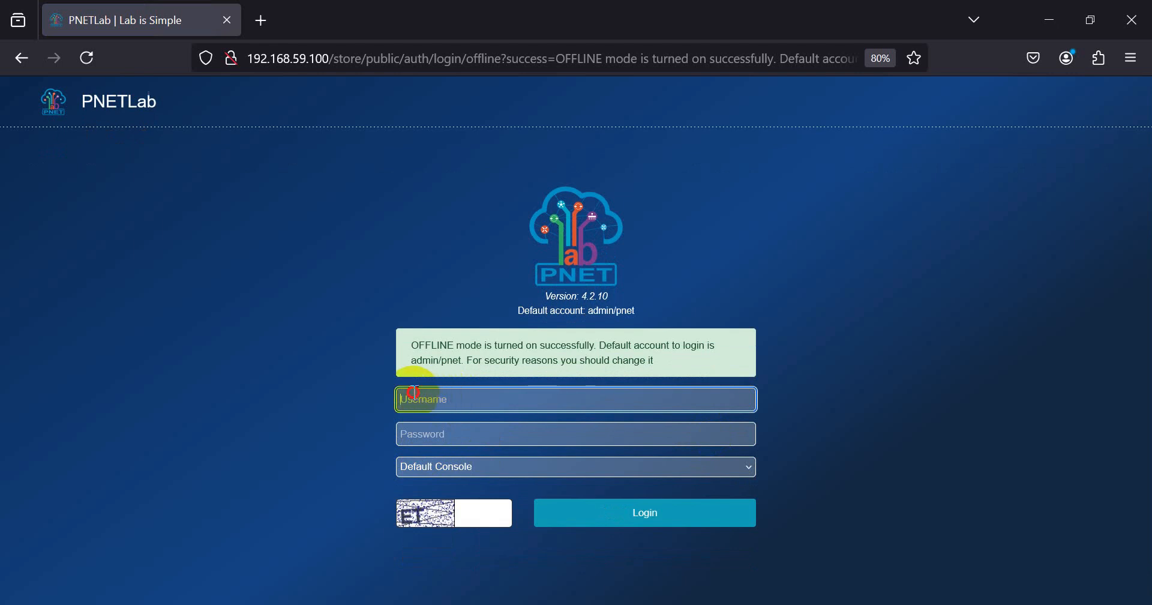
type("admin")
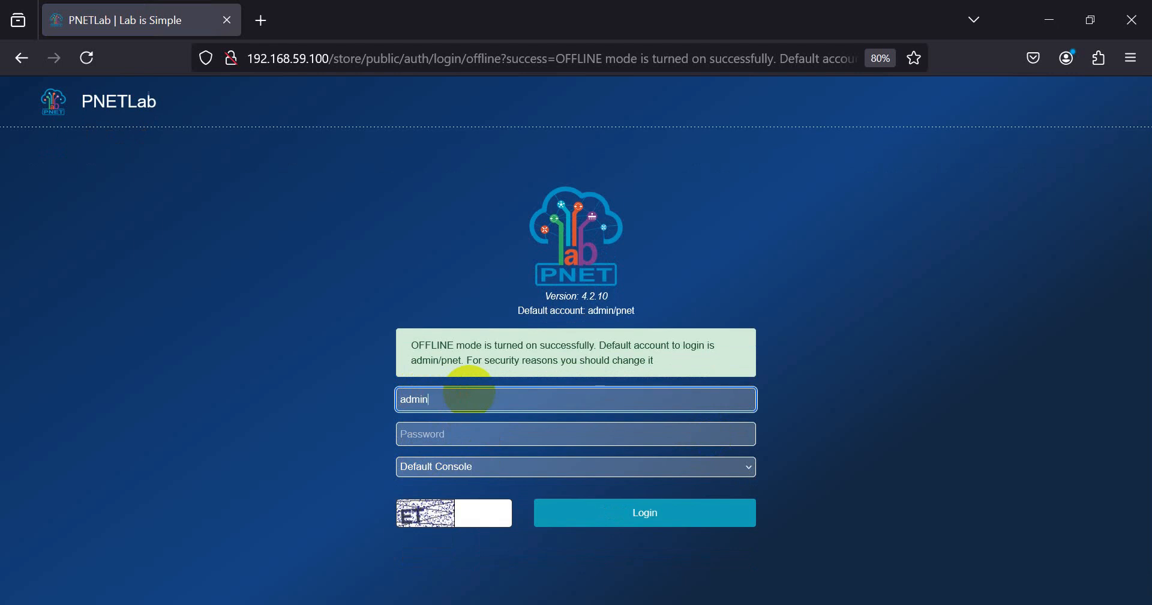
key("Tab")
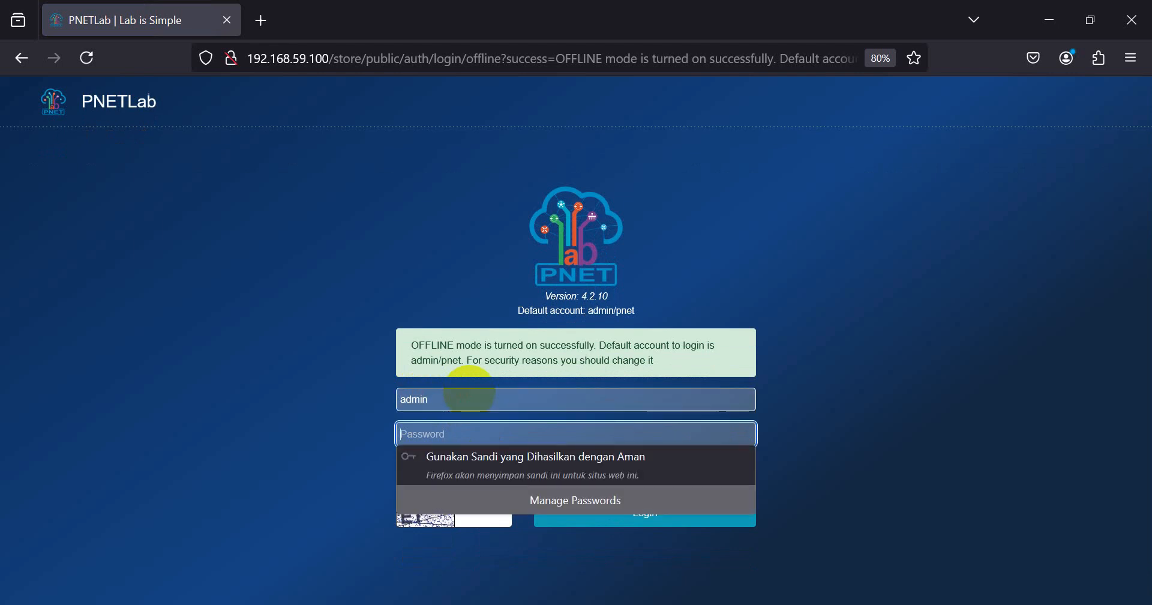
type("pnet")
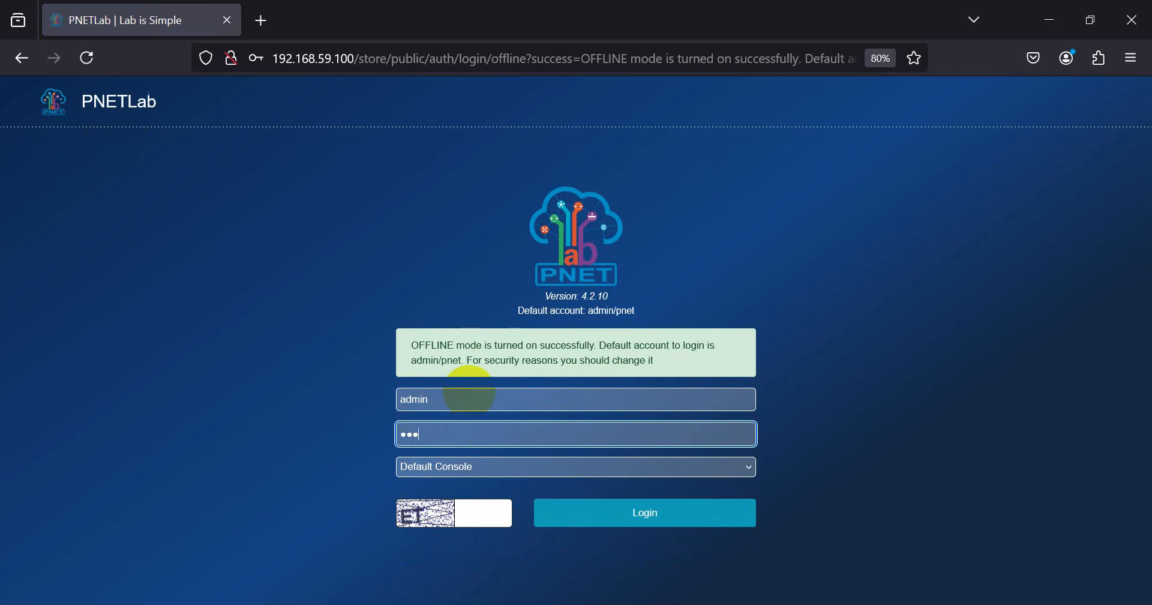
key("Tab")
key("Tab")
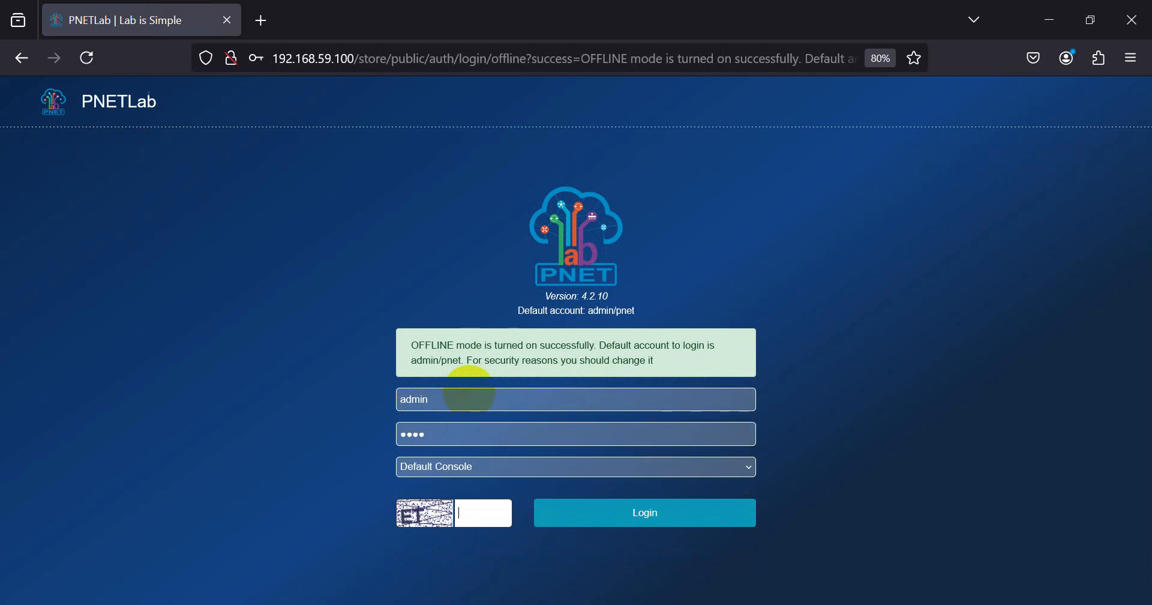
type("ET")
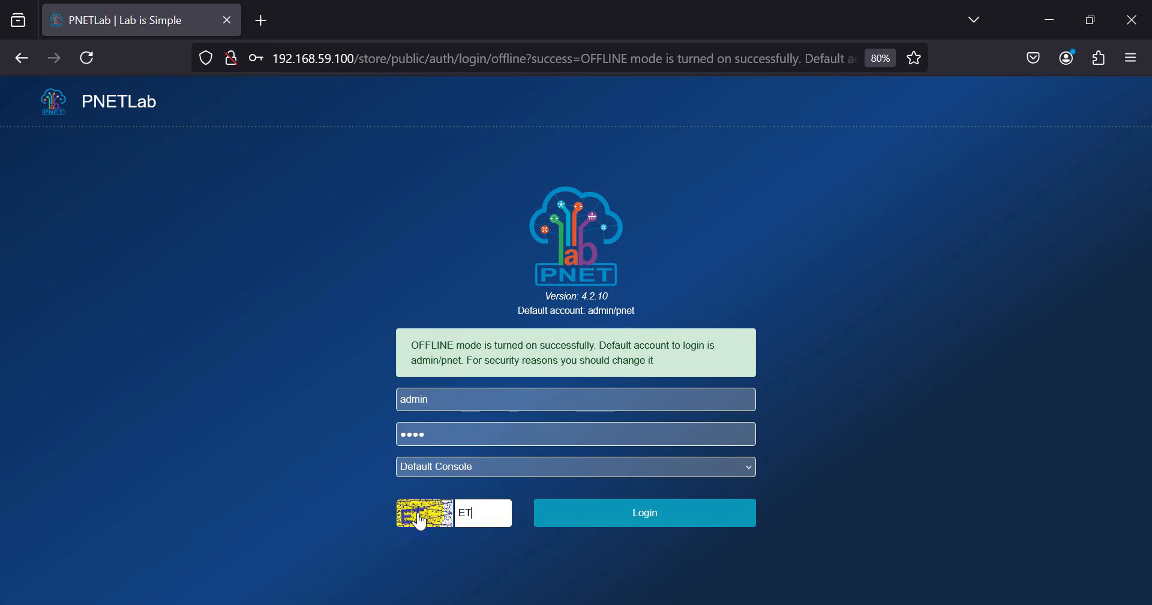
left_click(447, 399)
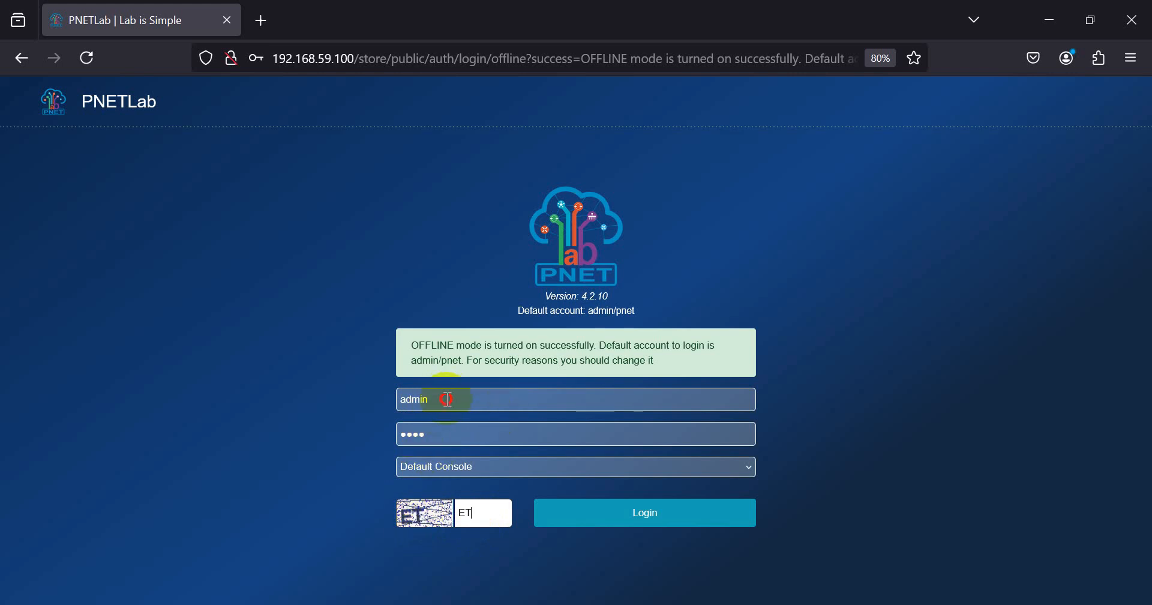
left_click(447, 432)
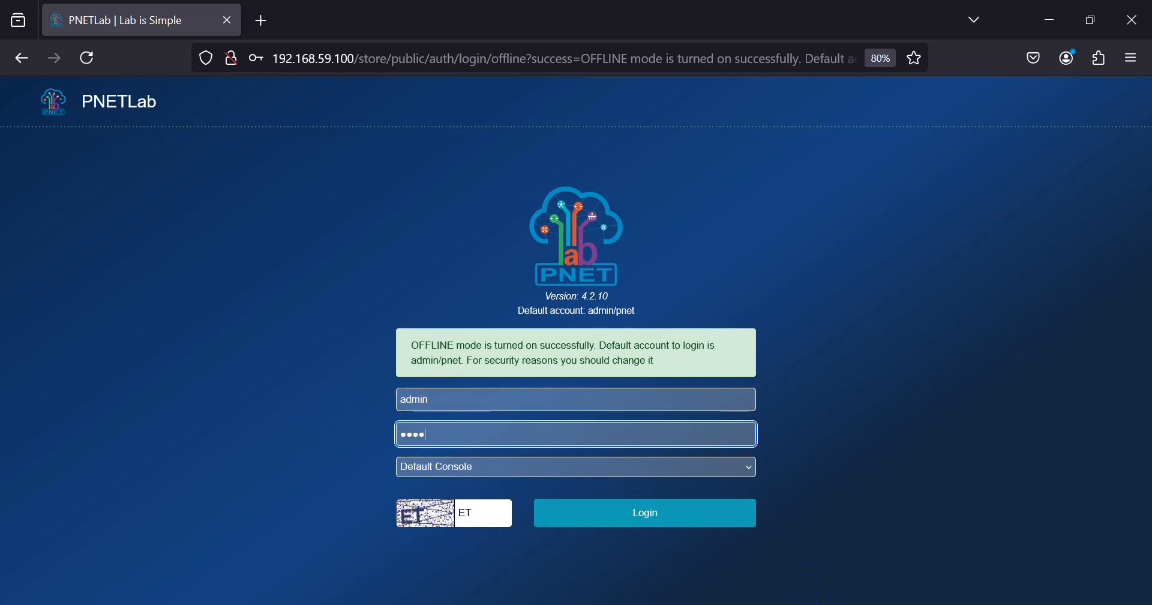
- Add 'USER: admin' and a pass line with the password below the dns entry in the notes
key("alt+Tab")
left_click(1079, 223)
key("Return")
key("Return")
type("USER: admin\\")
key("BackSpace")
key("Return")
type("pass")
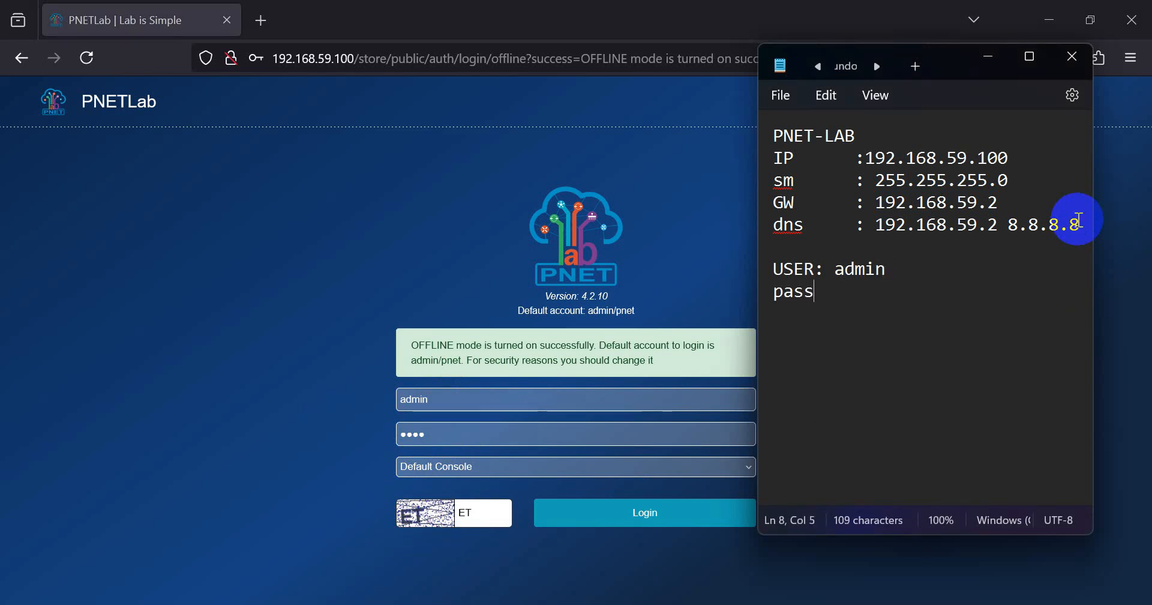
type(": pnet")
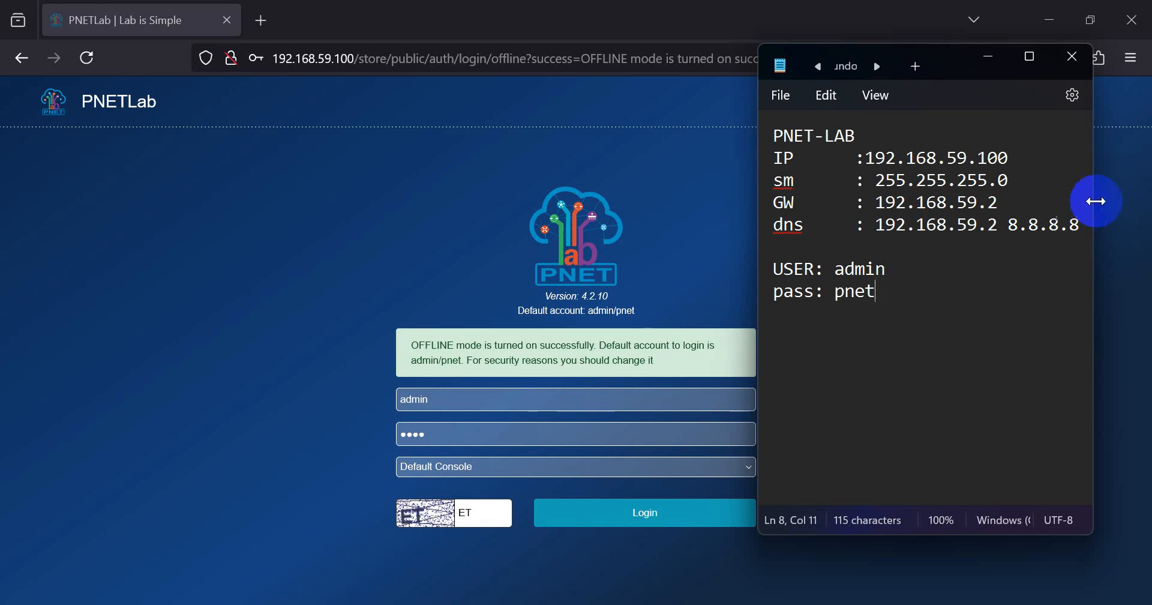
left_click(989, 57)
left_click(974, 26)
left_click(948, 171)
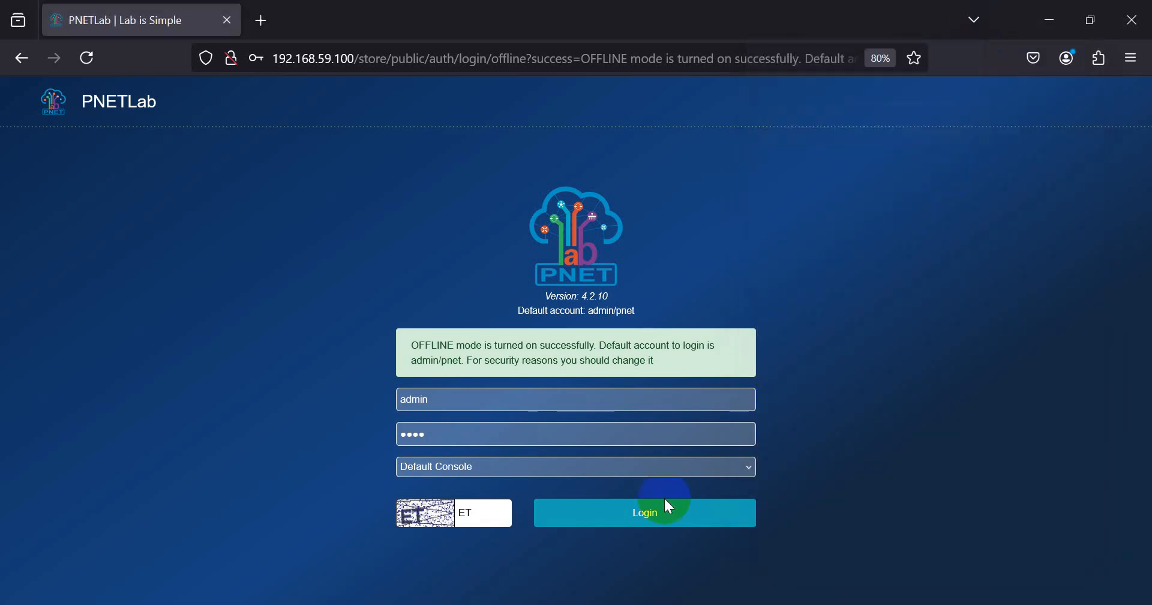
- Log in as admin, decline saving the password, and browse the account management menu
left_click(664, 501)
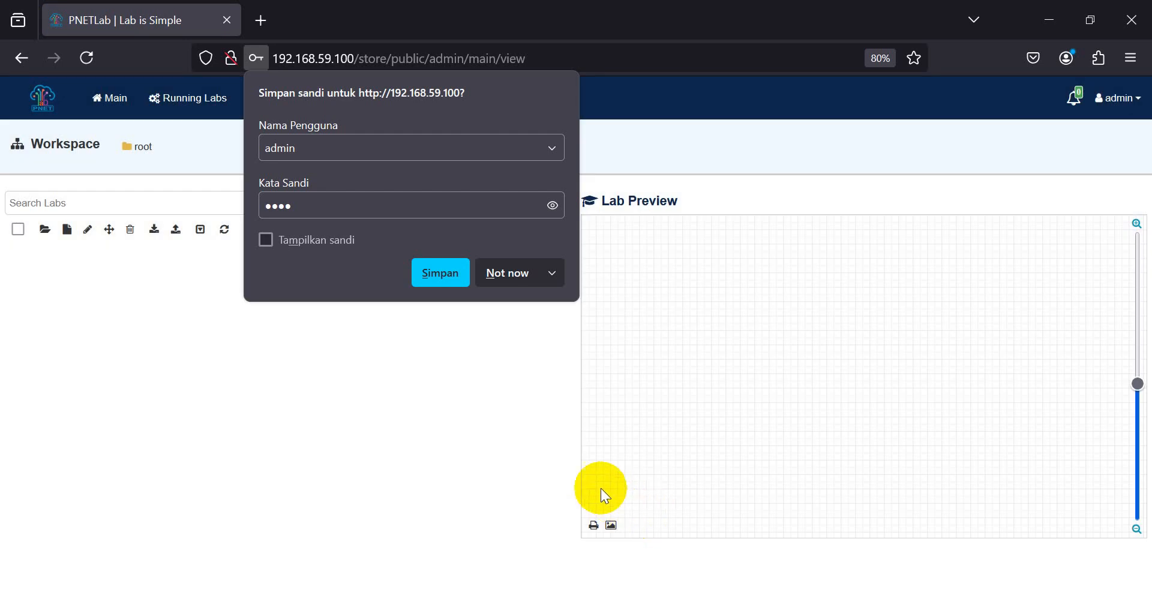
left_click(493, 275)
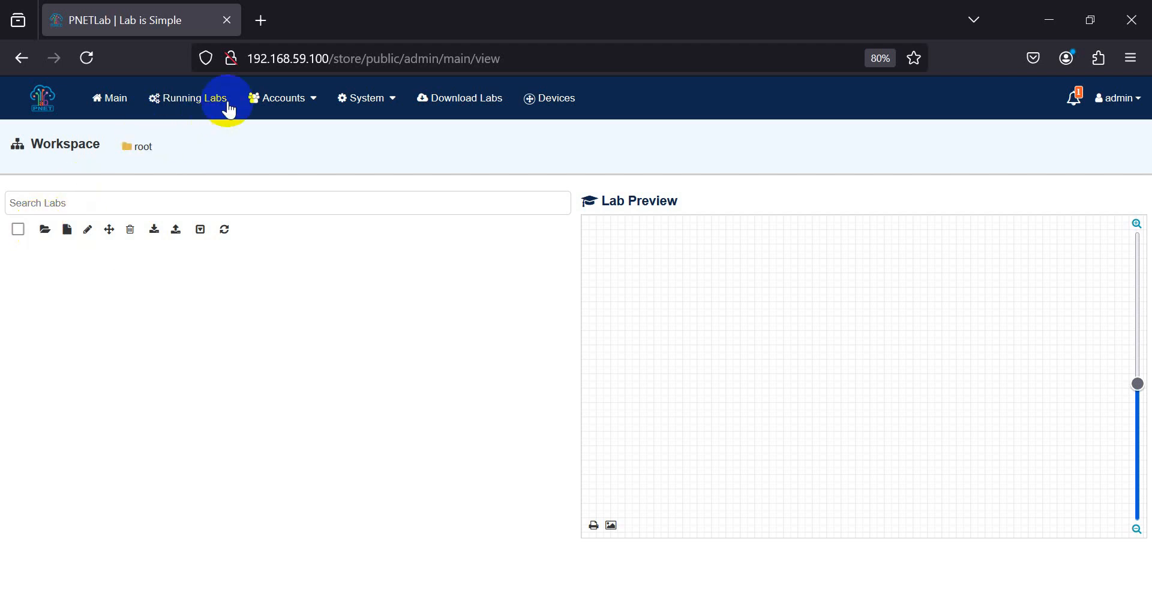
left_click(296, 106)
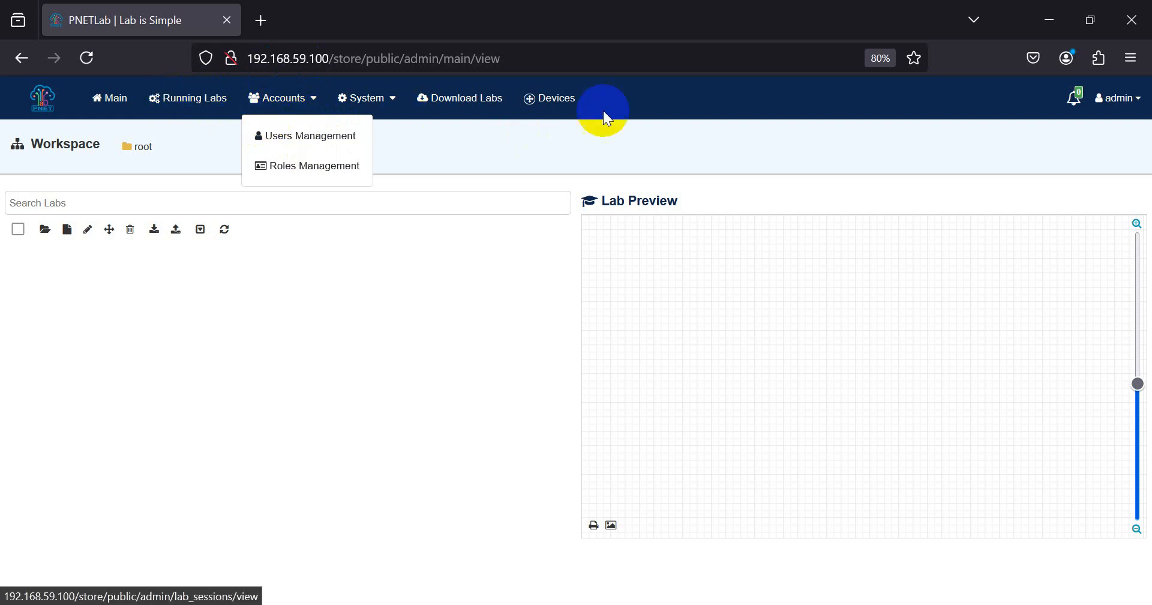
left_click(366, 350)
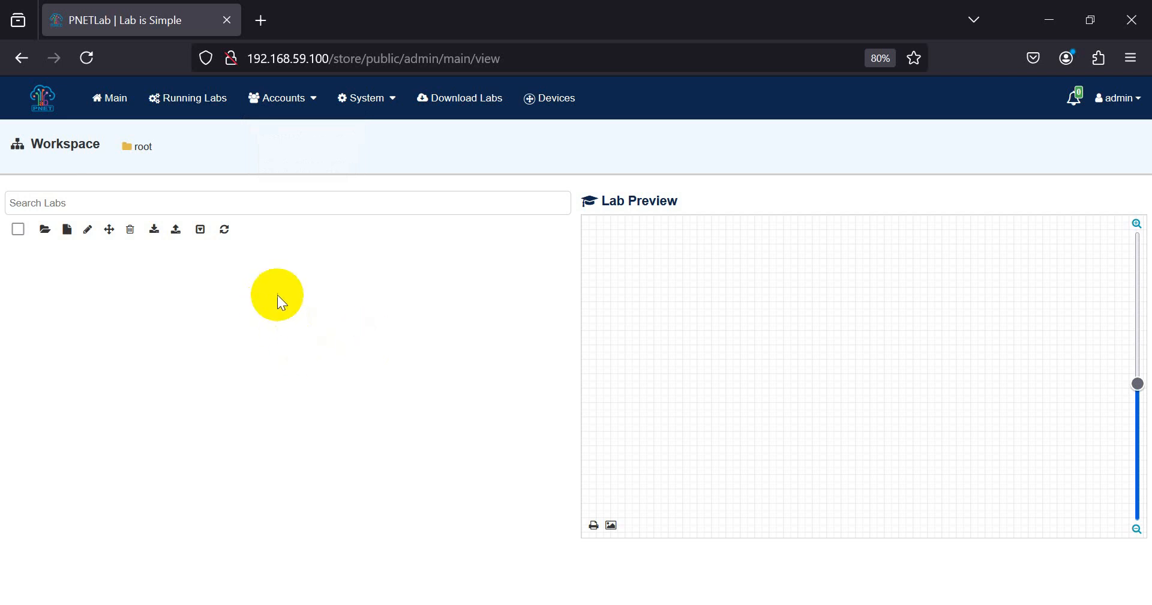
- Add a new lab named Test_LAB and open its blank topology canvas
left_click(68, 229)
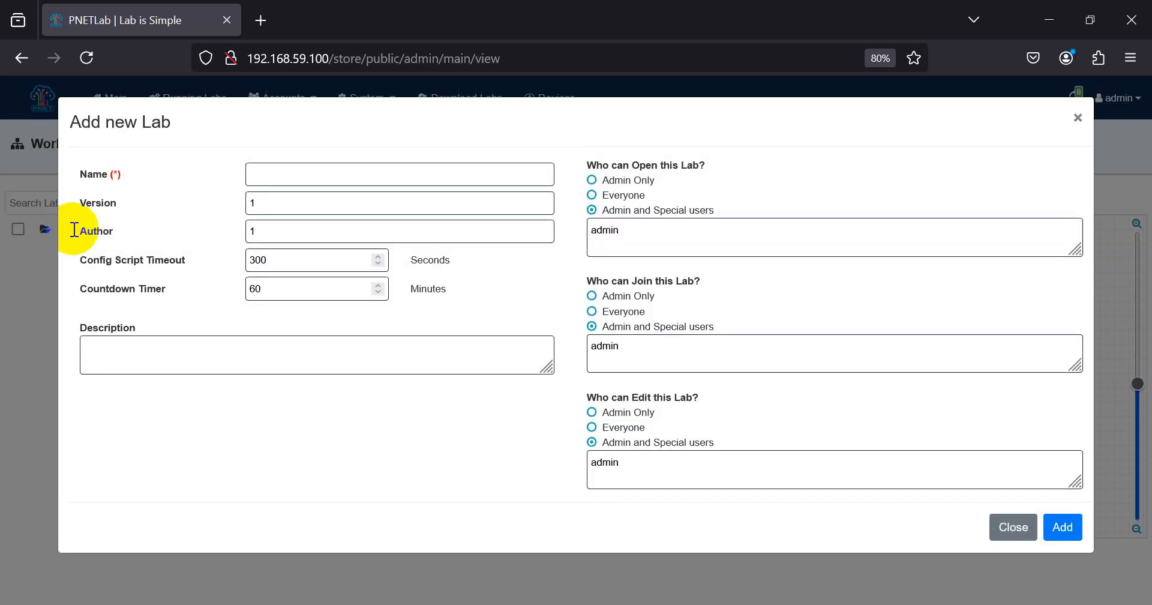
left_click(296, 178)
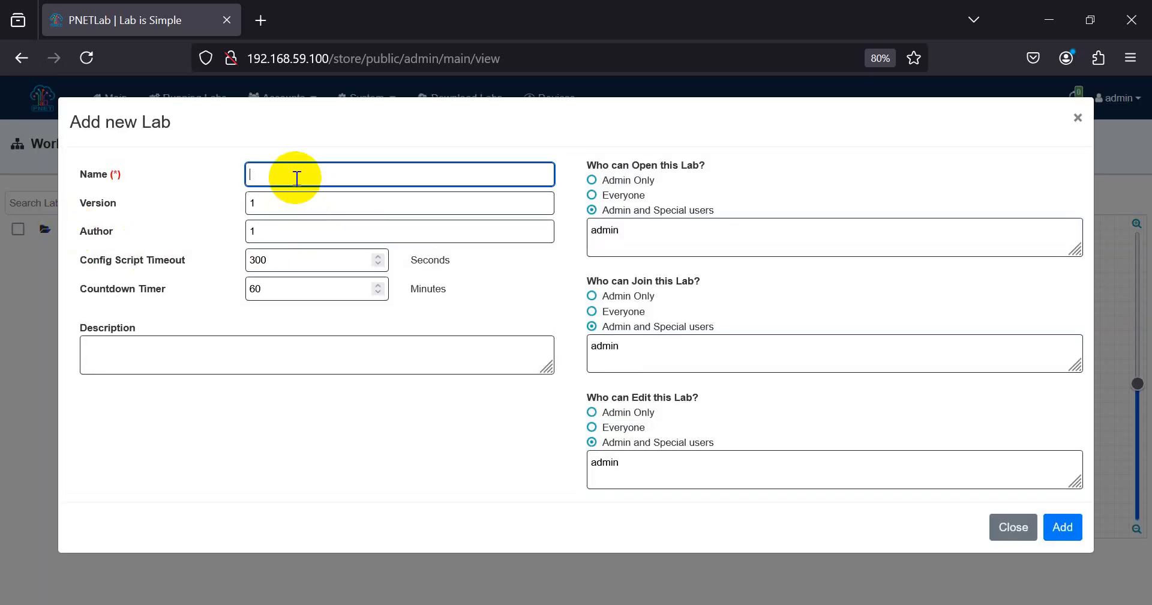
type("Test_LAB")
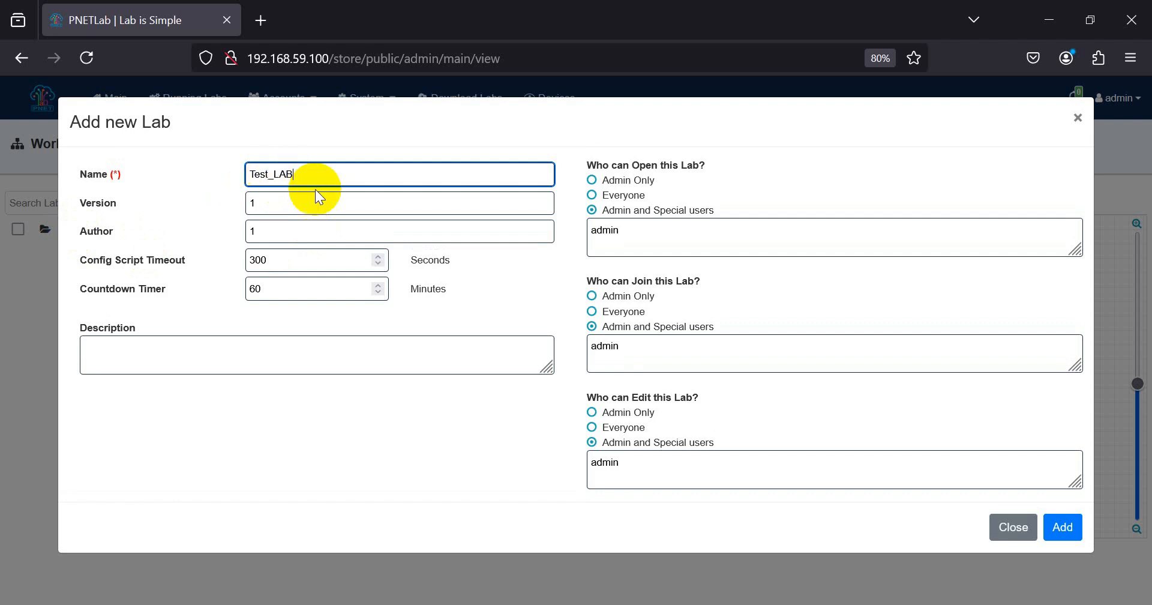
left_click(1053, 536)
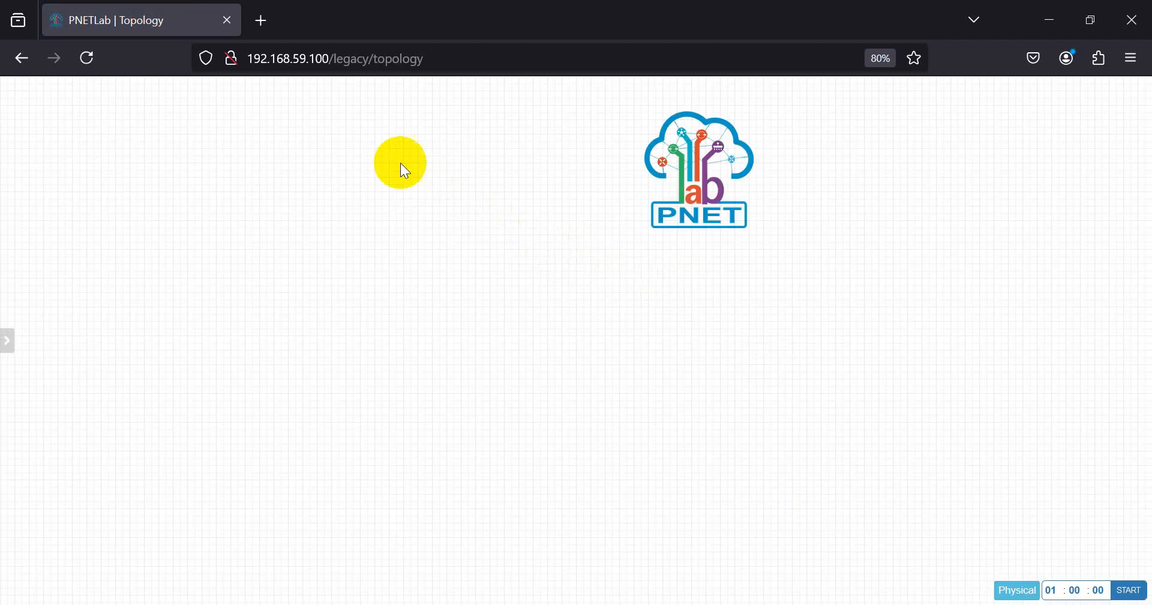
- Delete the PNET logo from the topology canvas, confirming with Yes
right_click(690, 180)
left_click(619, 305)
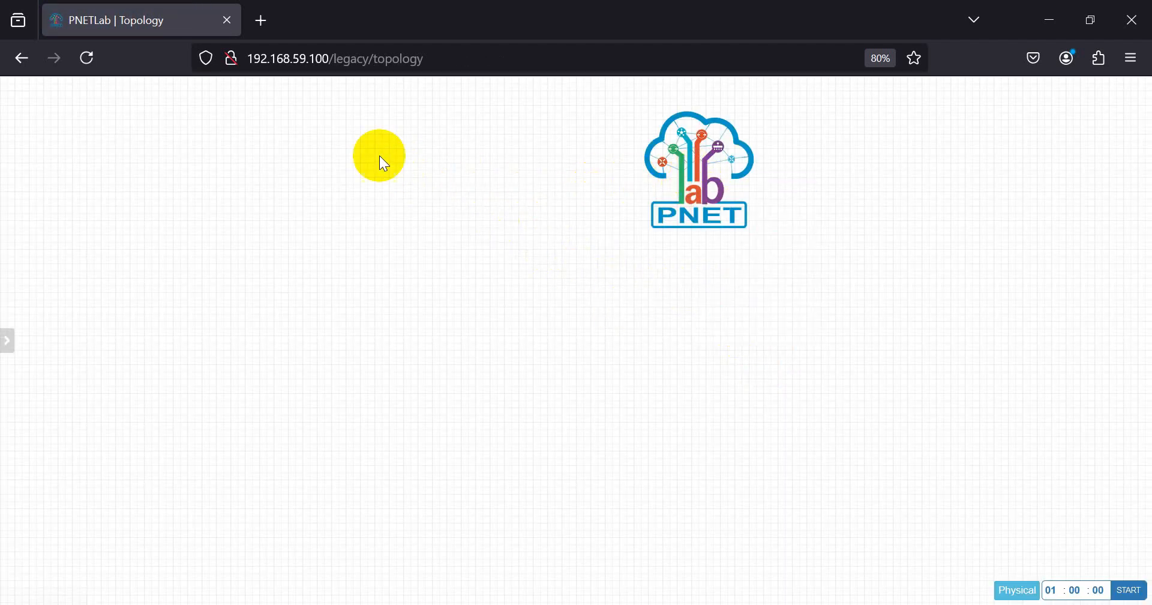
right_click(696, 176)
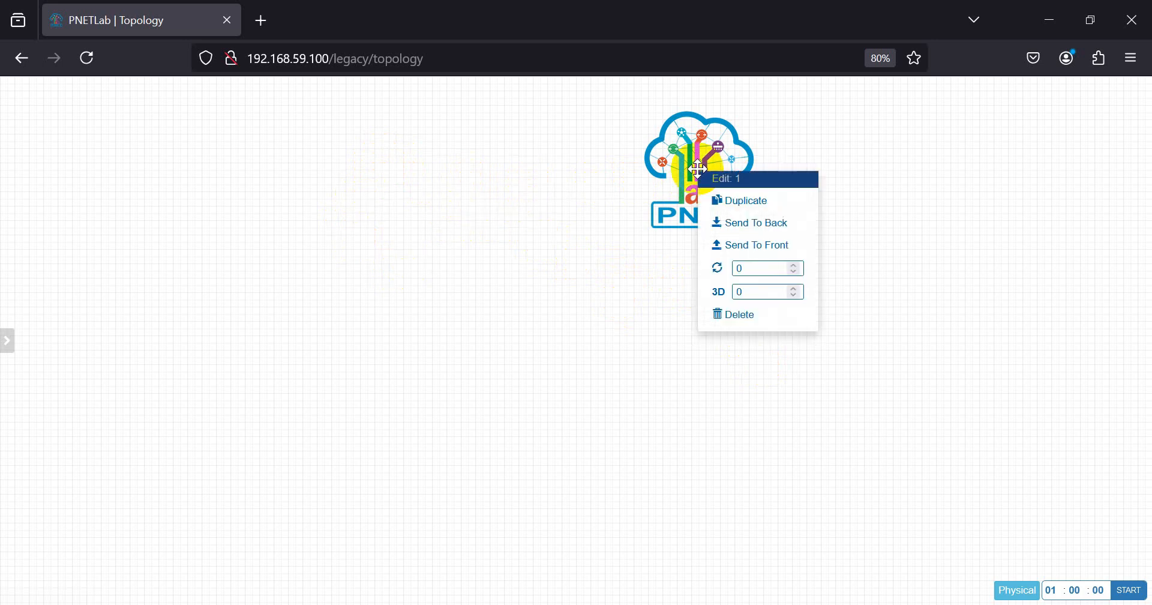
left_click(612, 163)
right_click(671, 154)
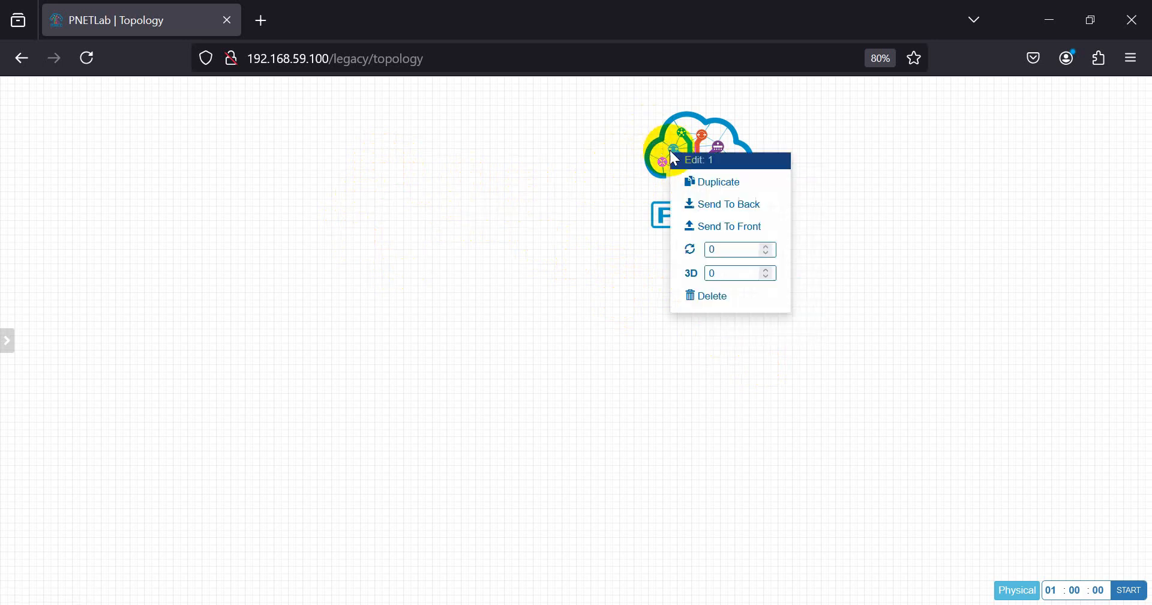
left_click(707, 301)
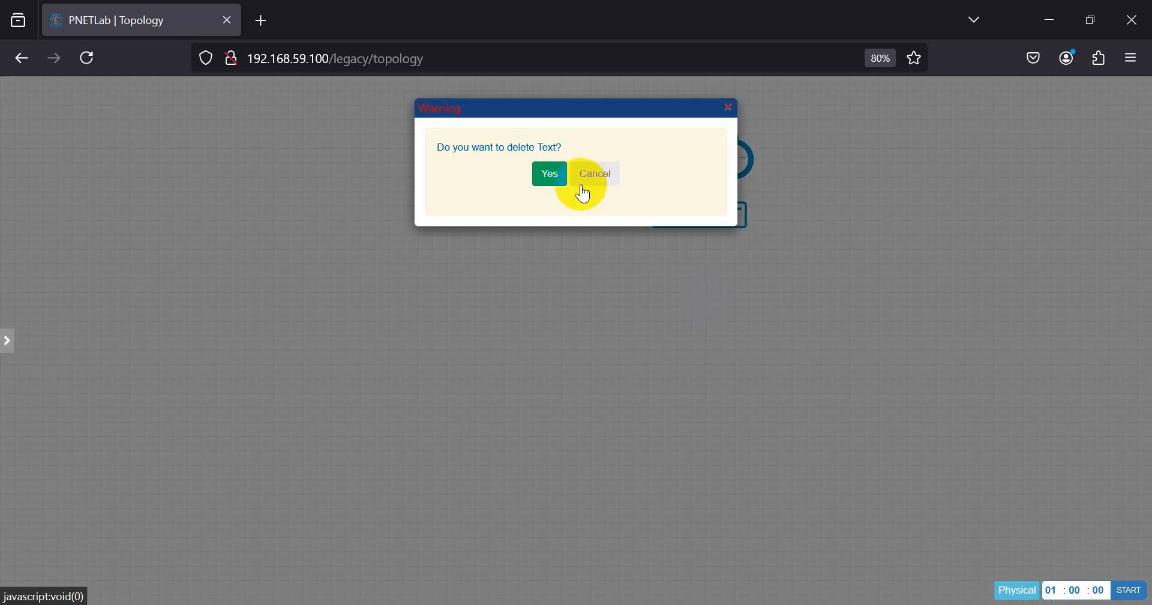
left_click(548, 177)
- Open the Add a New Node dialog from the canvas menu, then close it without adding
right_click(517, 170)
left_click(434, 167)
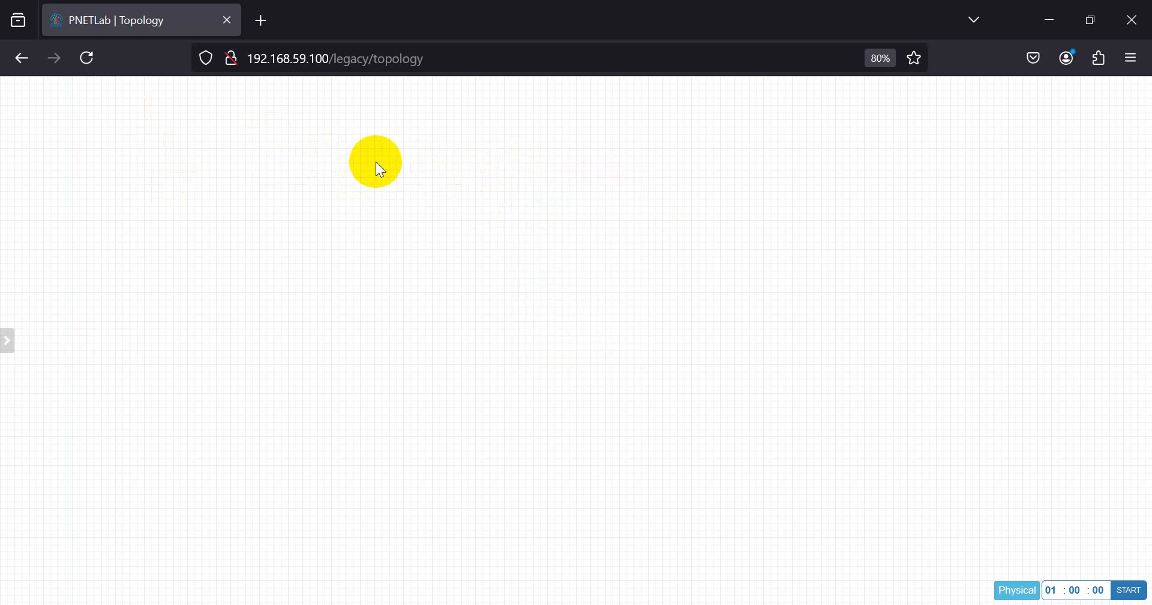
right_click(376, 162)
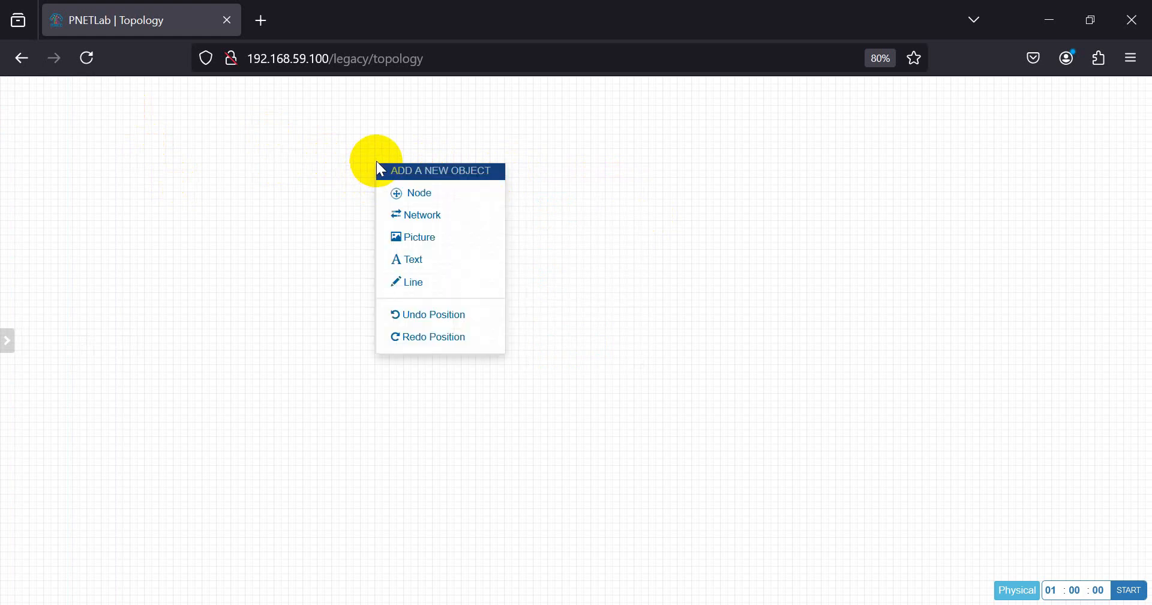
left_click(408, 194)
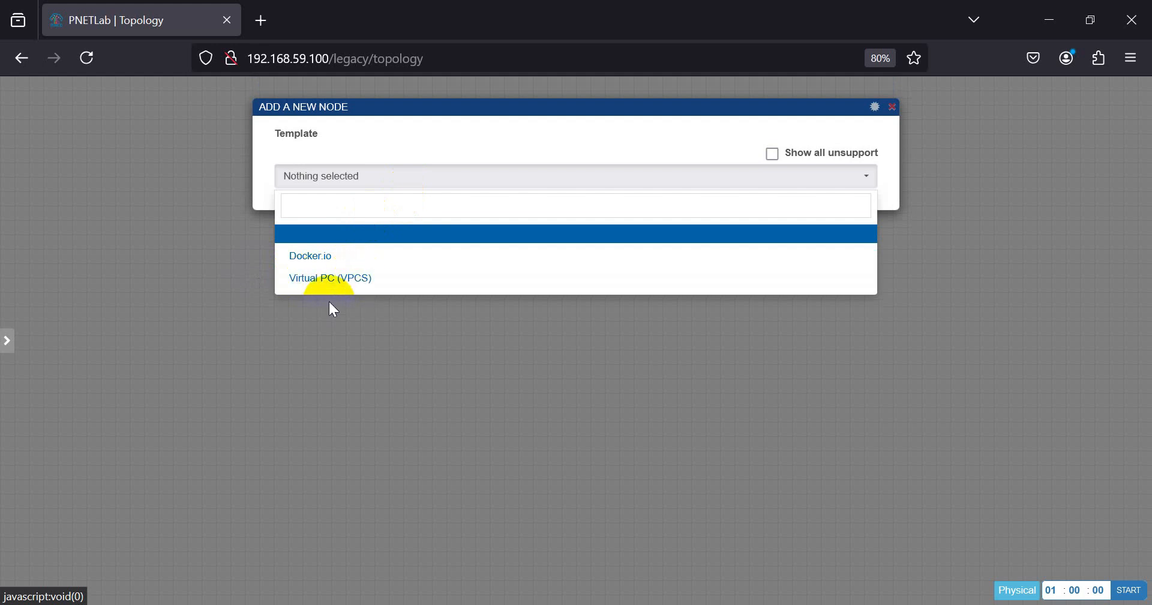
left_click(375, 333)
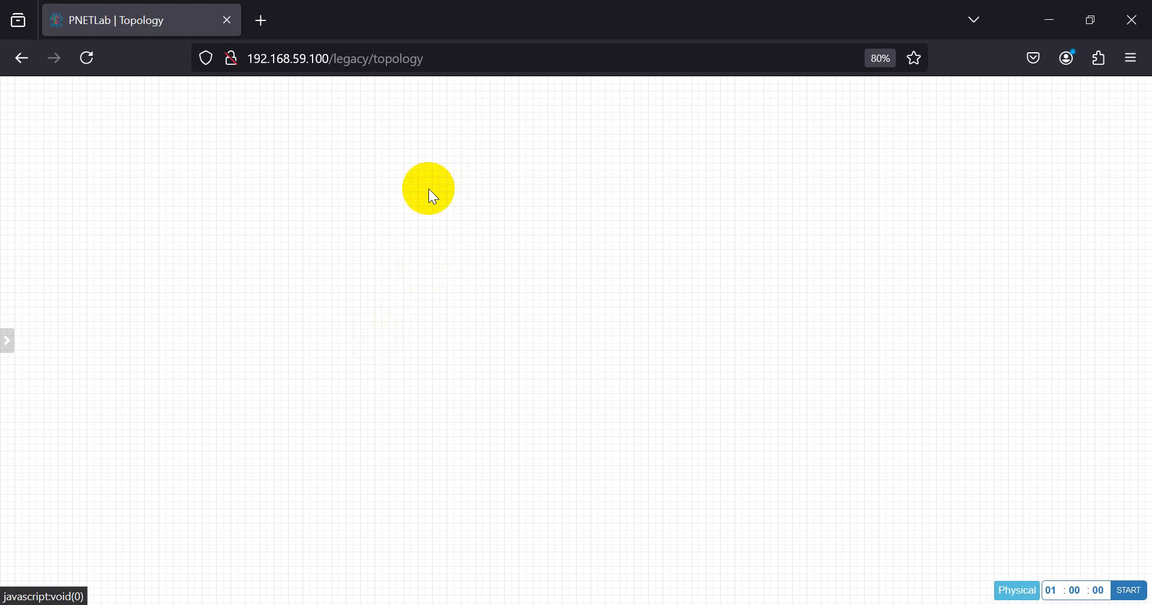
key("alt+Tab")
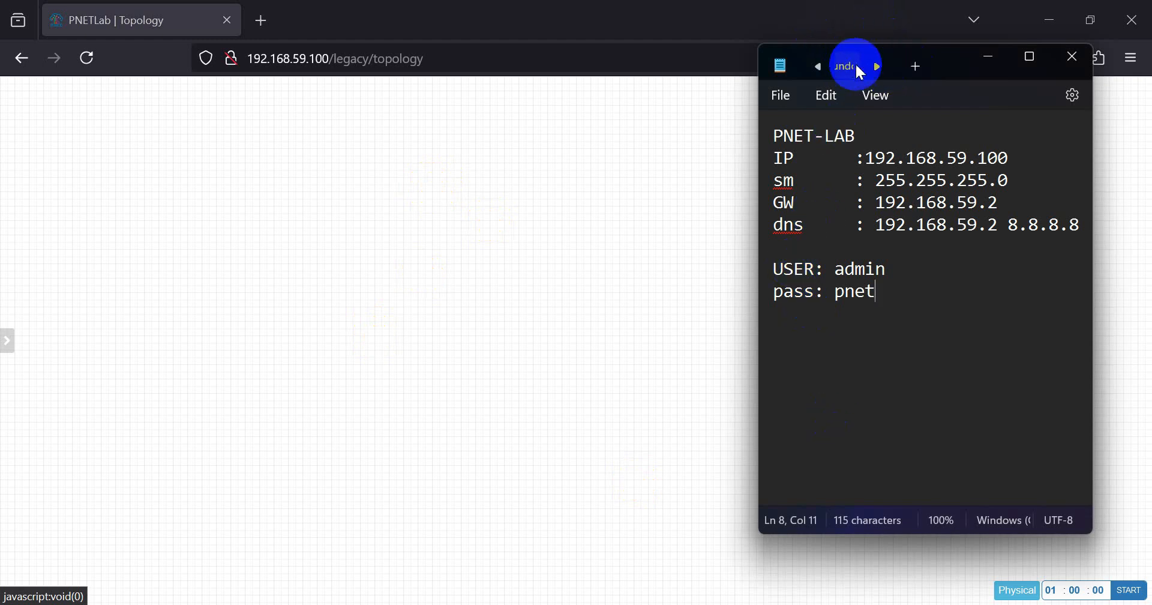
left_click(817, 62)
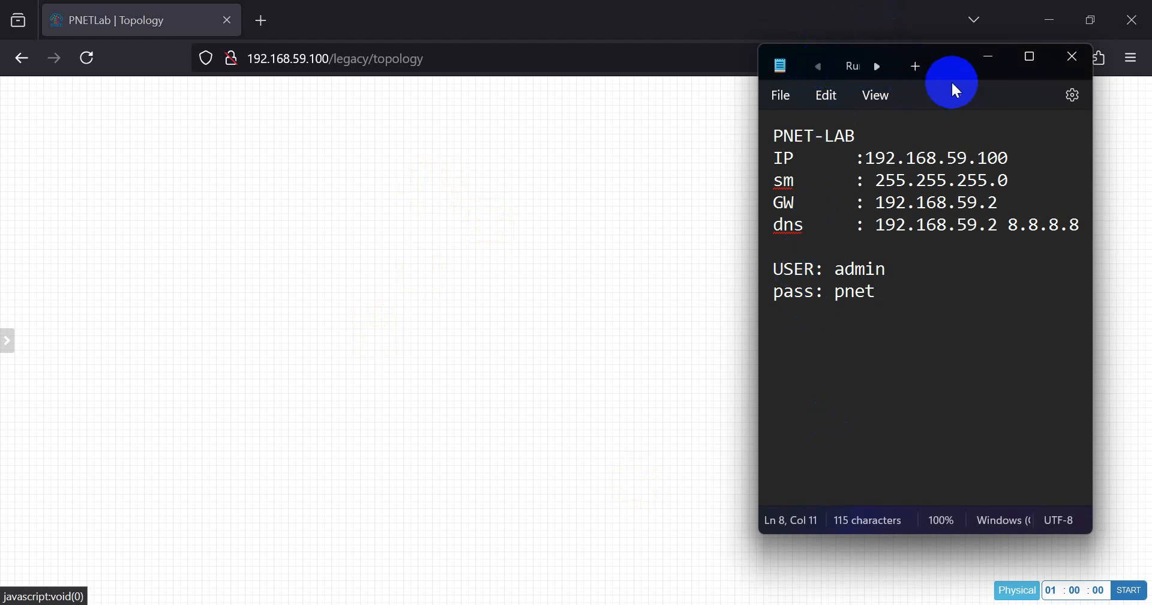
left_click(848, 65)
scroll(875, 290, "up", 5)
left_click_drag(754, 291, 304, 247)
left_click(371, 290)
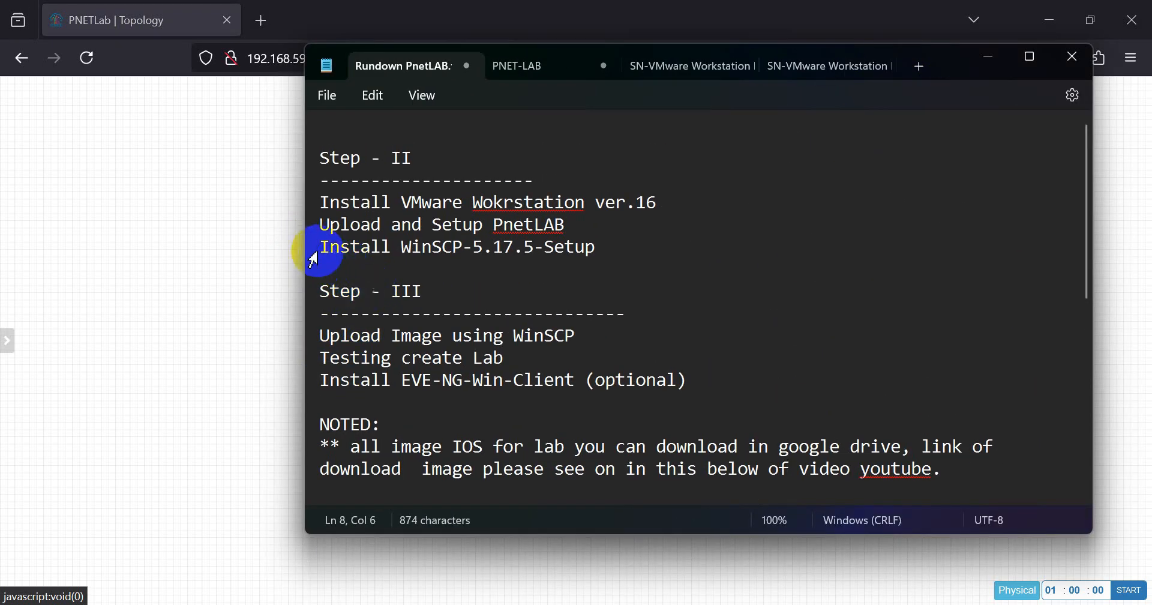
left_click_drag(319, 250, 610, 259)
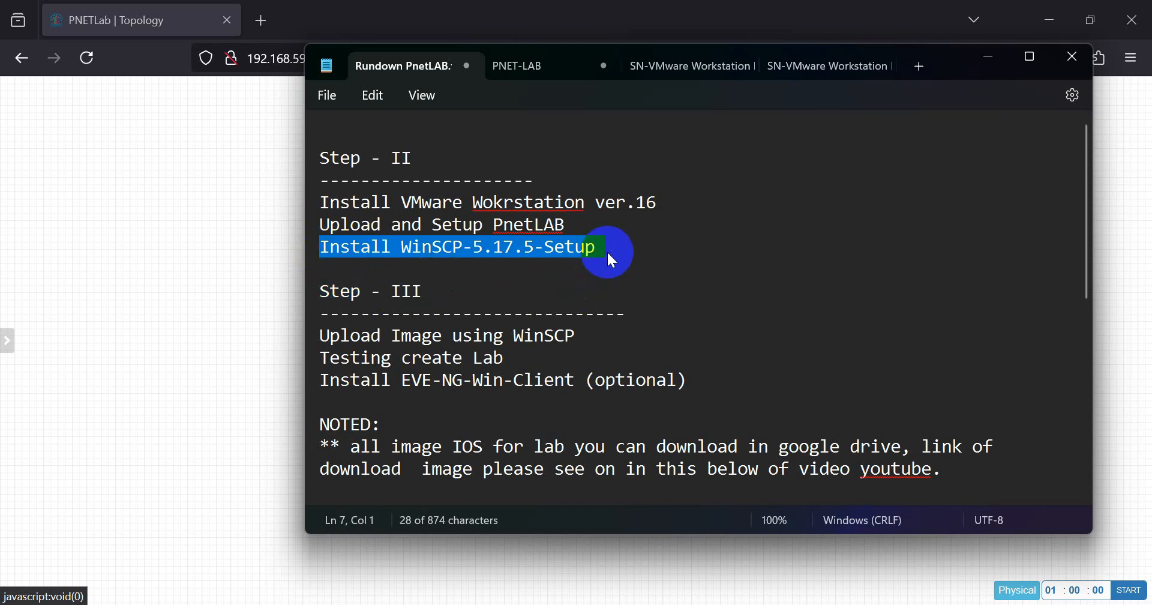
double_click(426, 259)
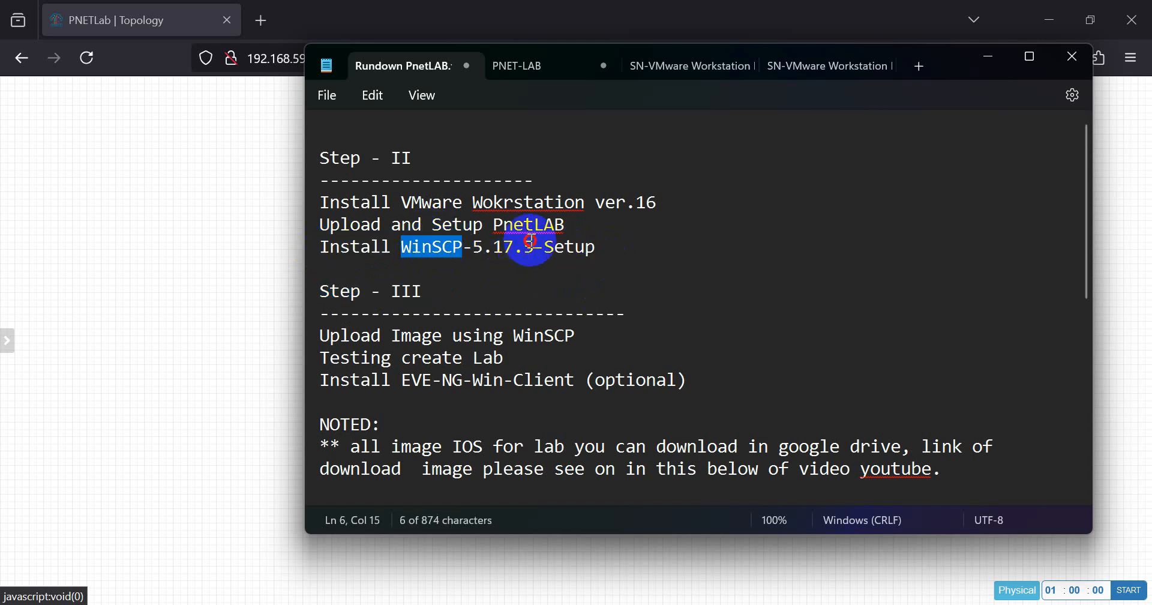
left_click(532, 246)
left_click(588, 246)
left_click_drag(597, 249, 597, 249)
triple_click(315, 248)
left_click(411, 248)
left_click_drag(328, 291, 447, 298)
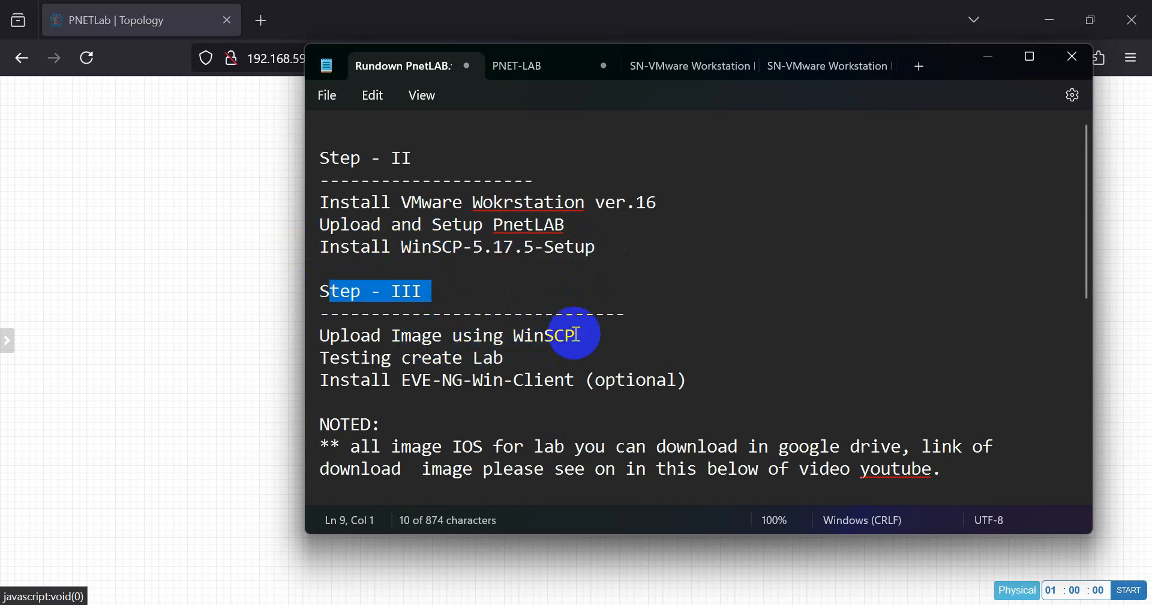
left_click(699, 252)
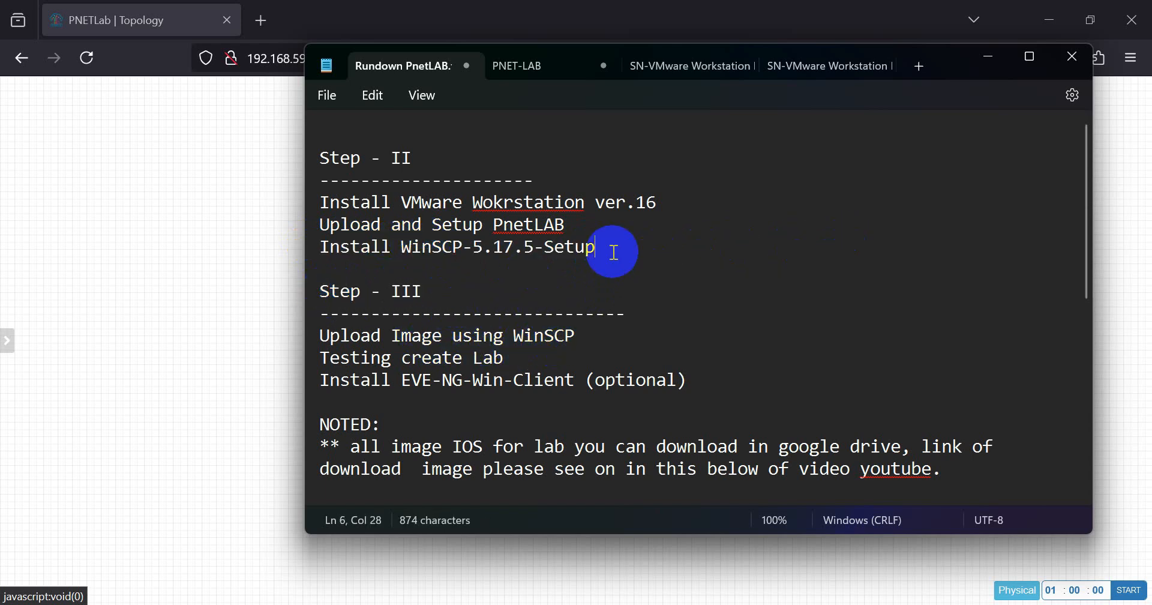
left_click(990, 57)
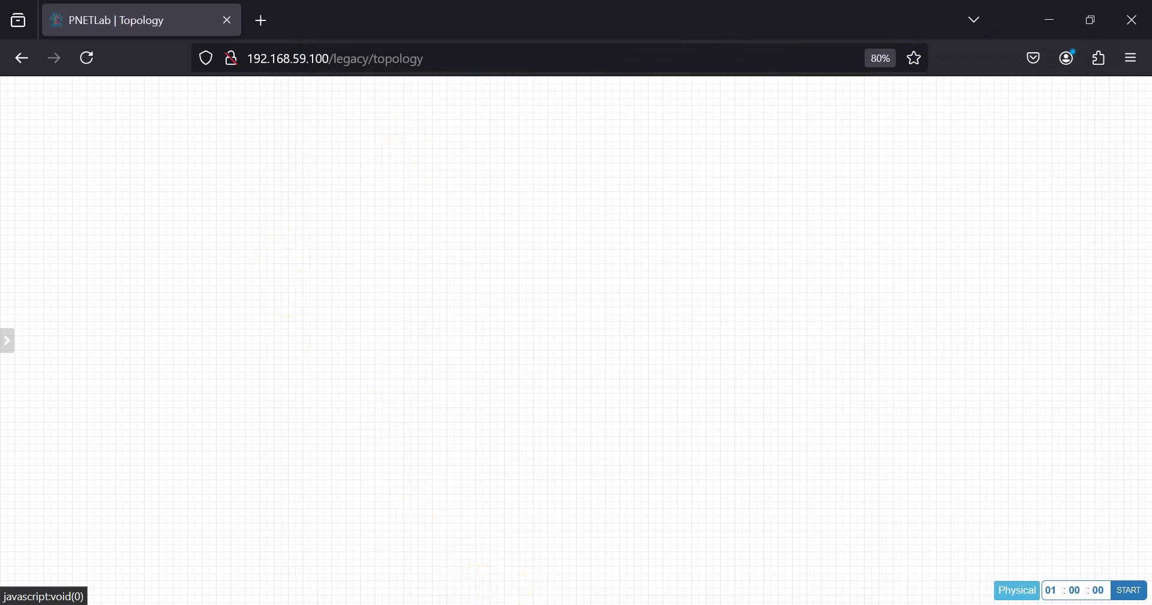
left_click(528, 604)
- Install WinSCP 5.17.5 for all users with the Commander interface, skipping Getting started
left_click(388, 362)
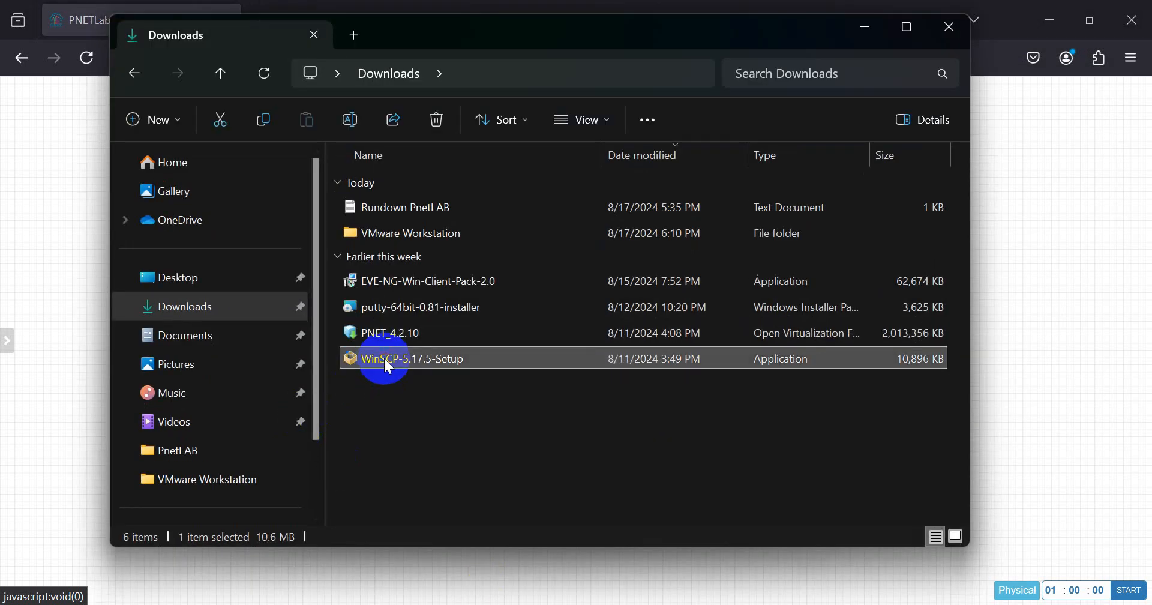
double_click(385, 362)
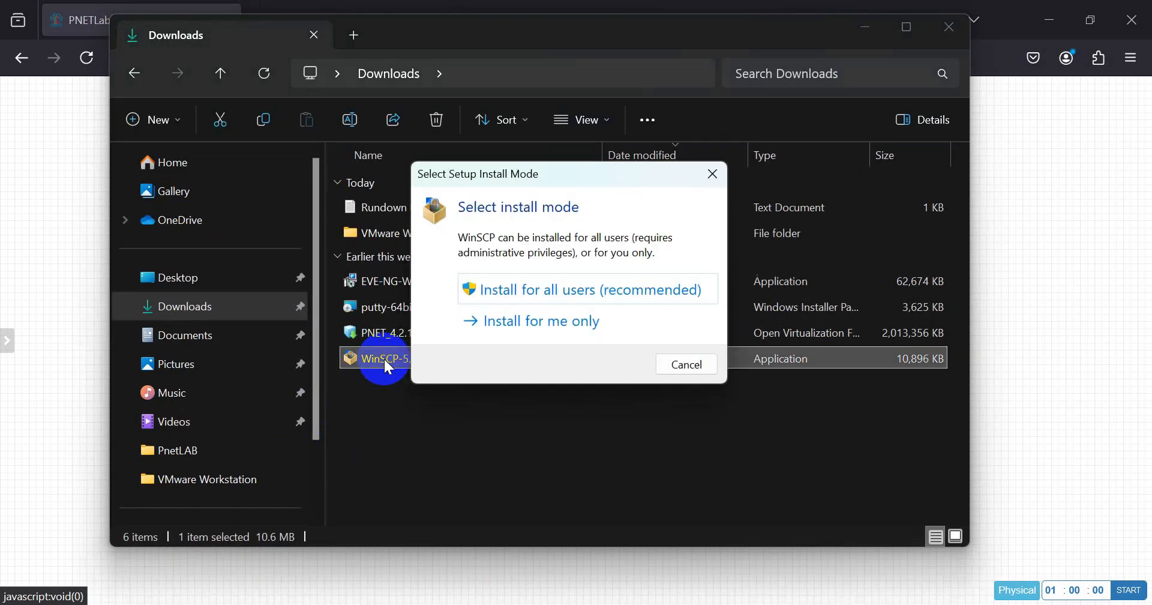
left_click_drag(526, 185, 681, 144)
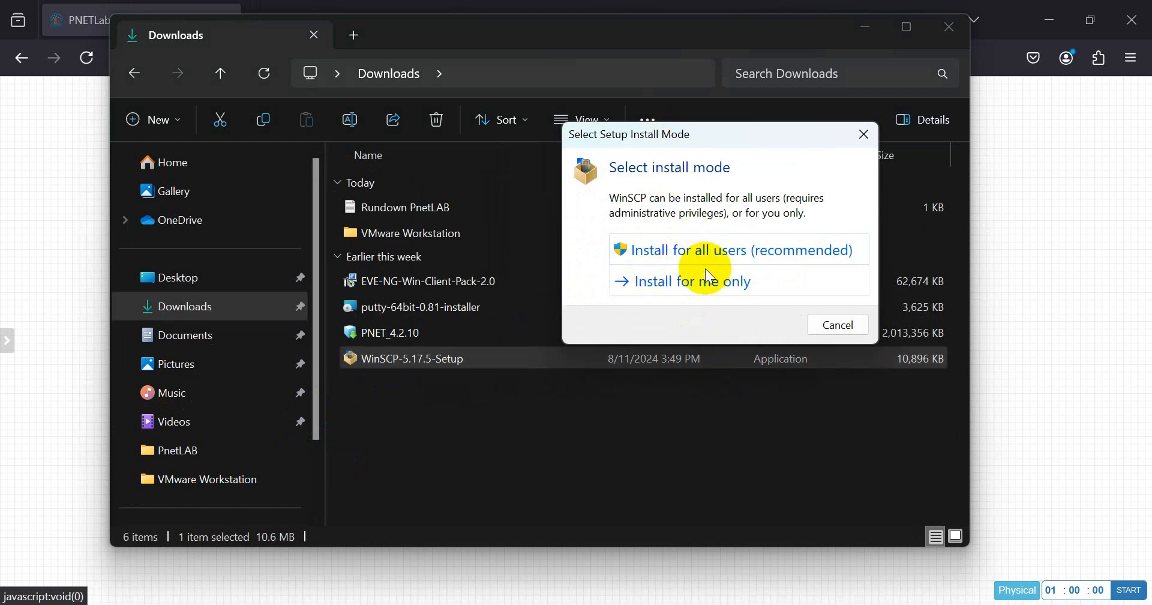
left_click(712, 251)
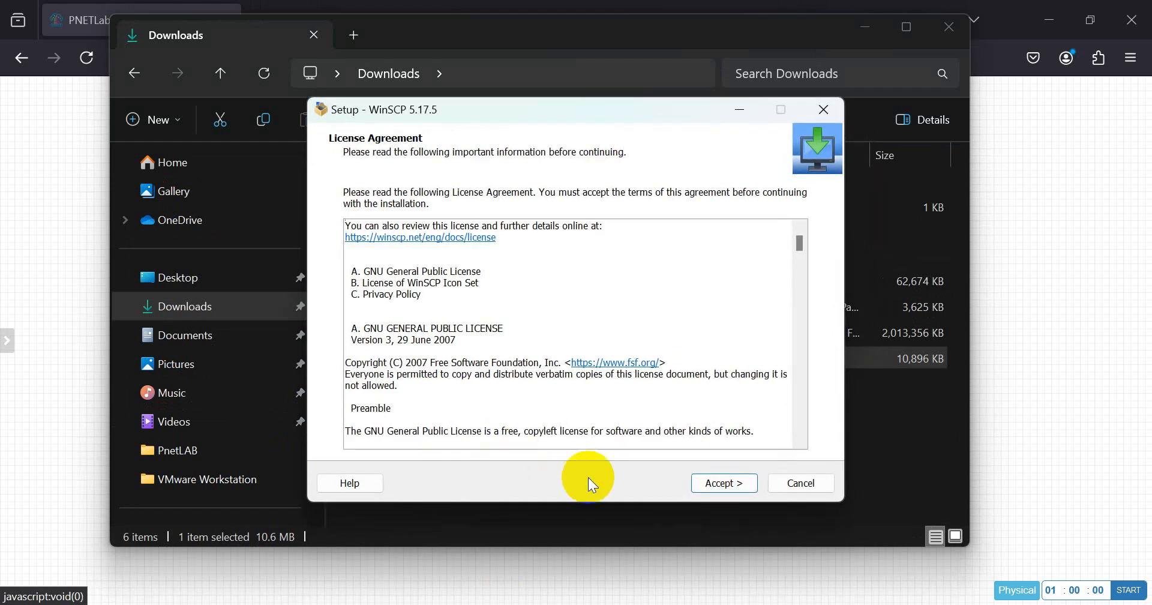
left_click(732, 483)
left_click(736, 484)
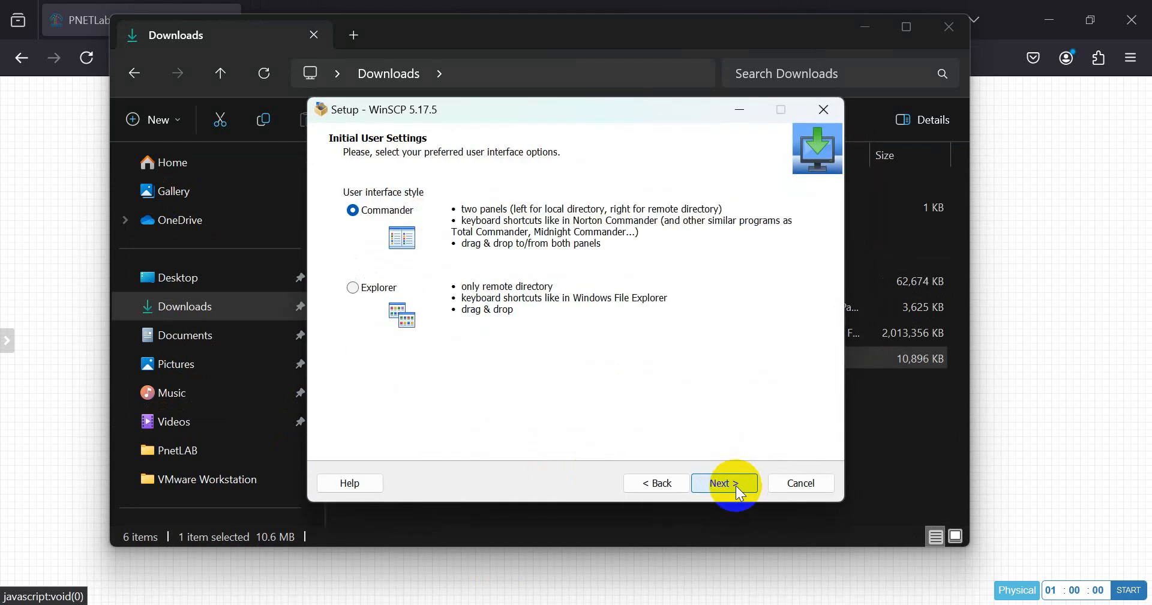
left_click(736, 485)
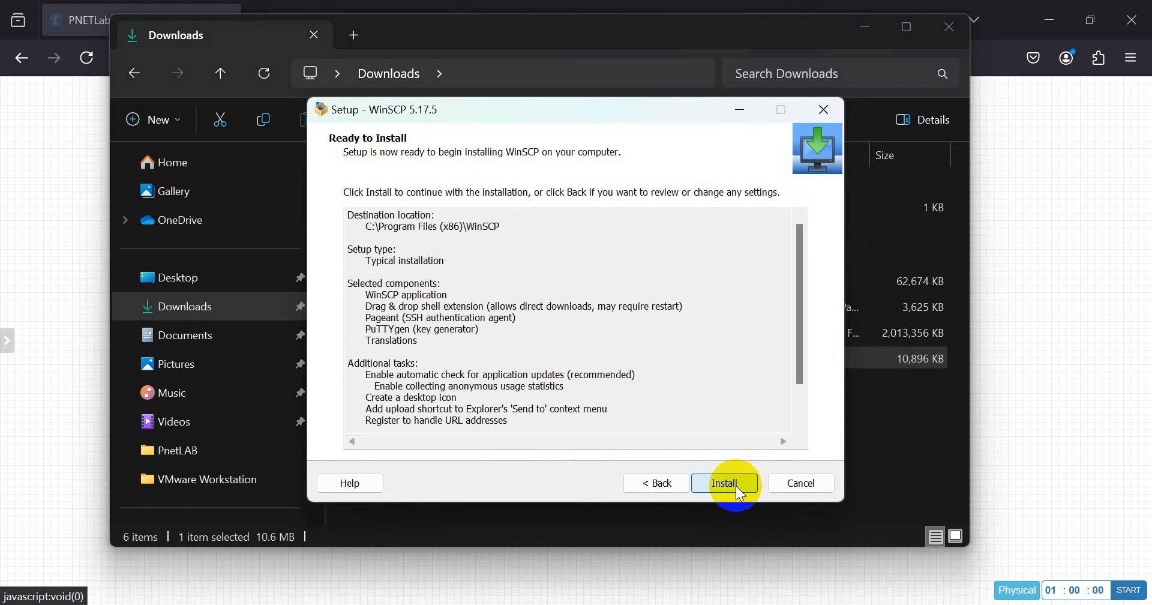
left_click(736, 485)
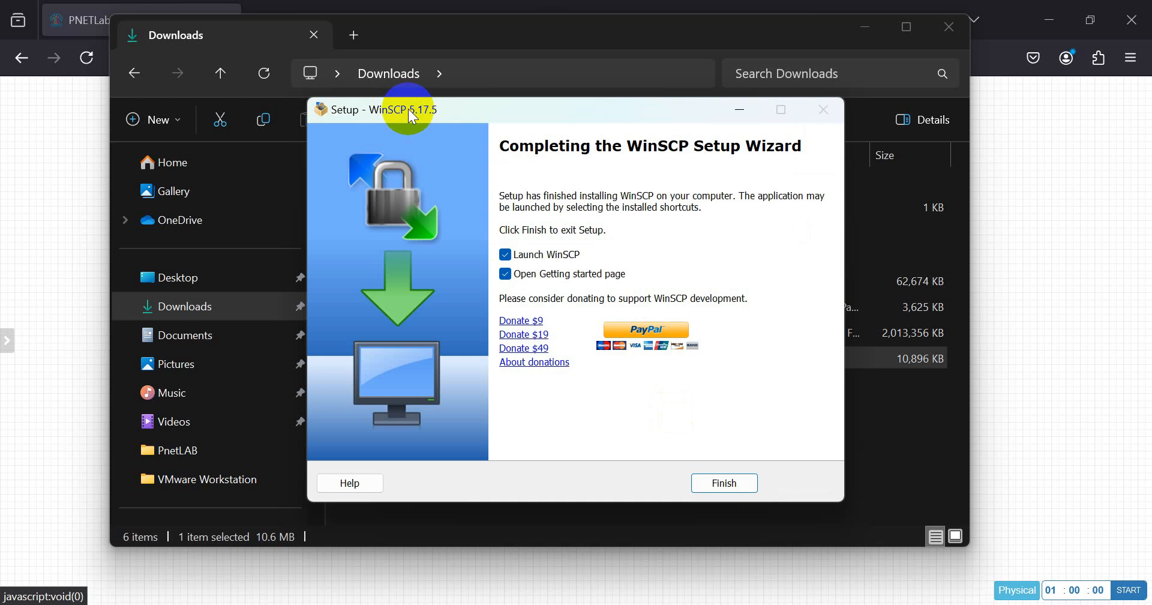
left_click(505, 273)
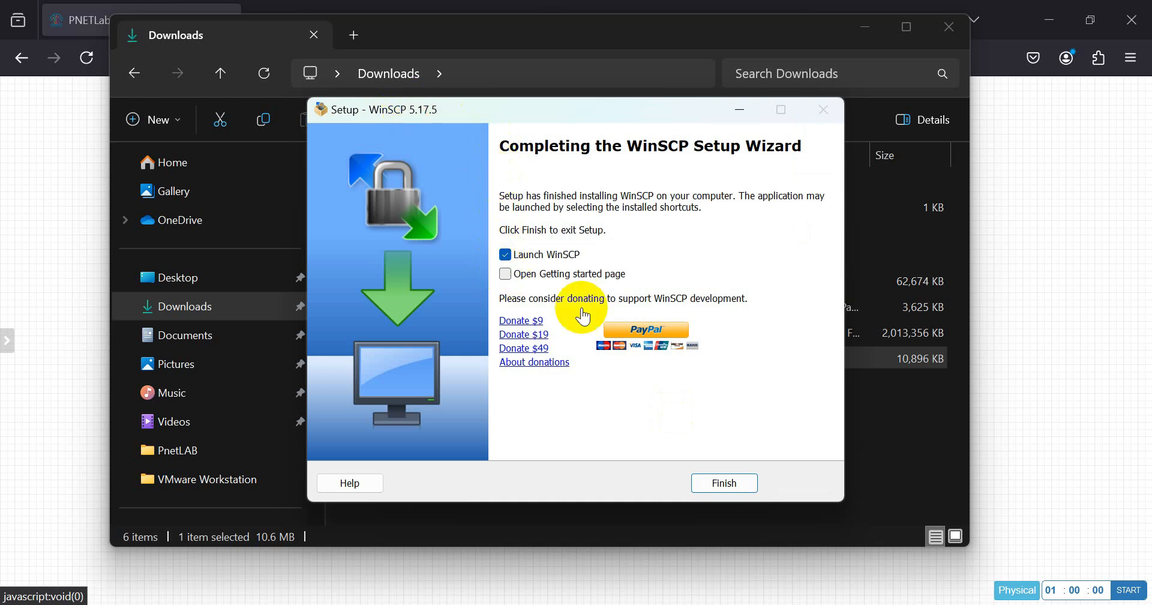
left_click(724, 482)
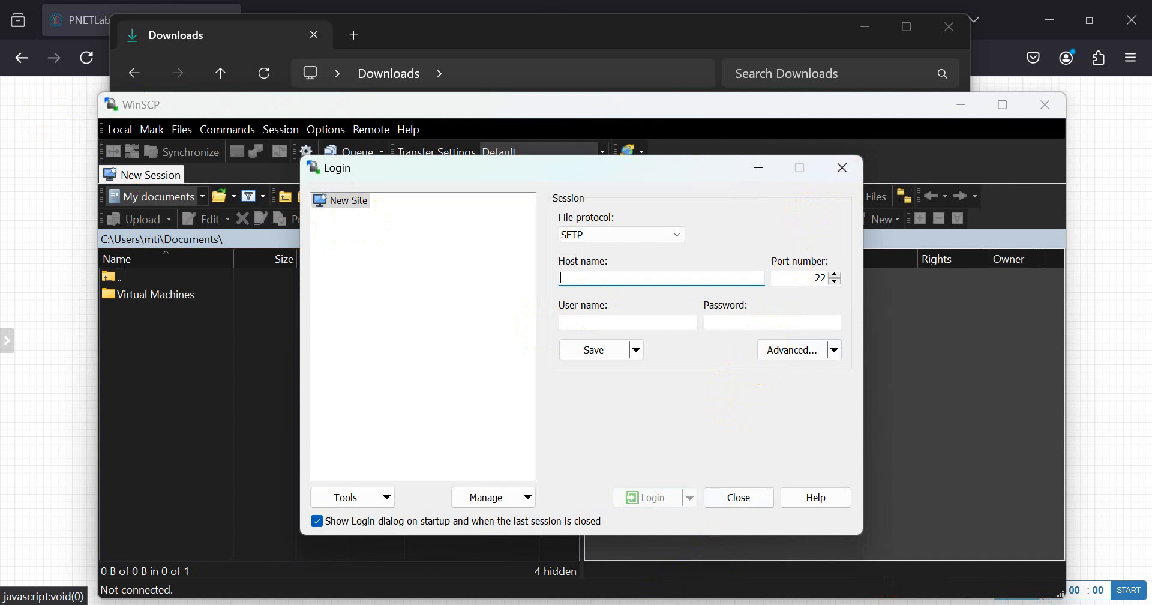
- Close the WinSCP login dialog, WinSCP and the Downloads folder
left_click(842, 167)
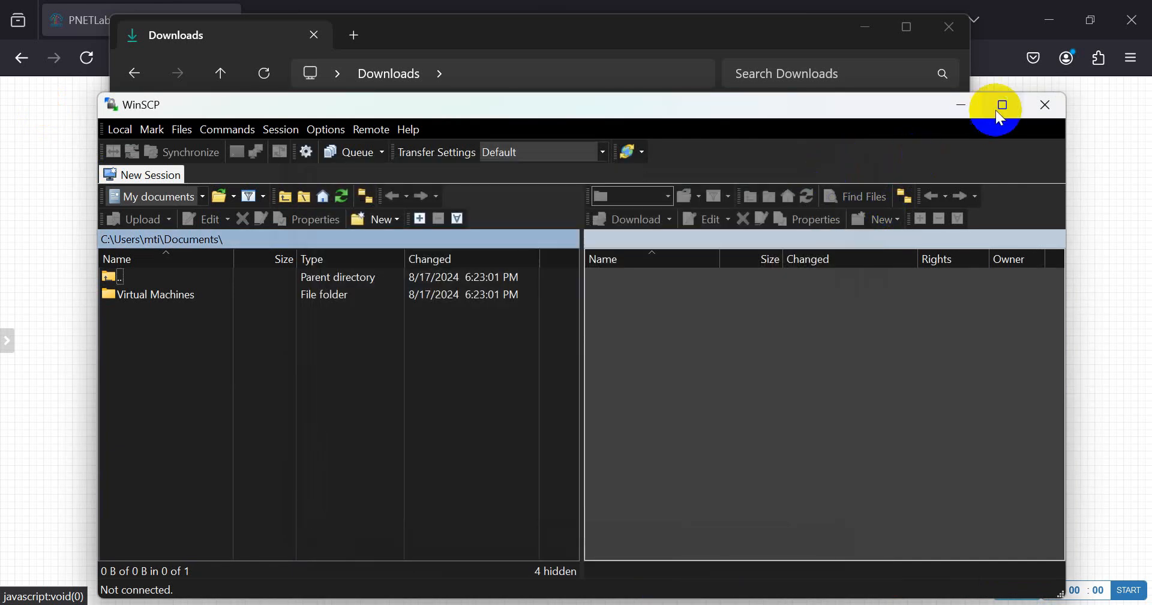
left_click(1047, 114)
left_click(947, 28)
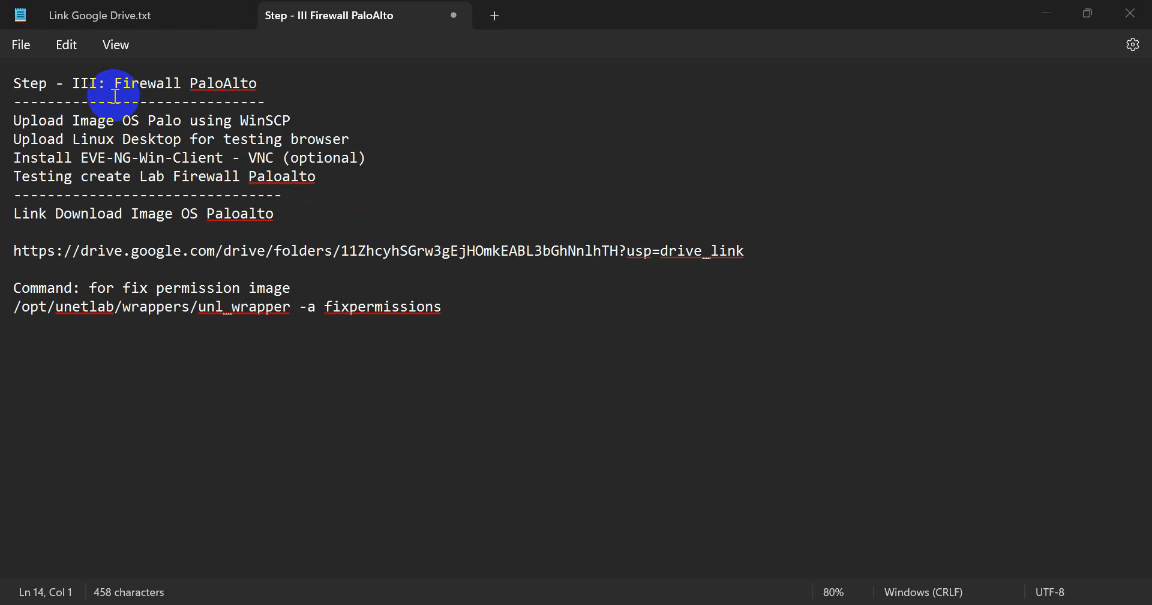
left_click_drag(114, 84, 253, 85)
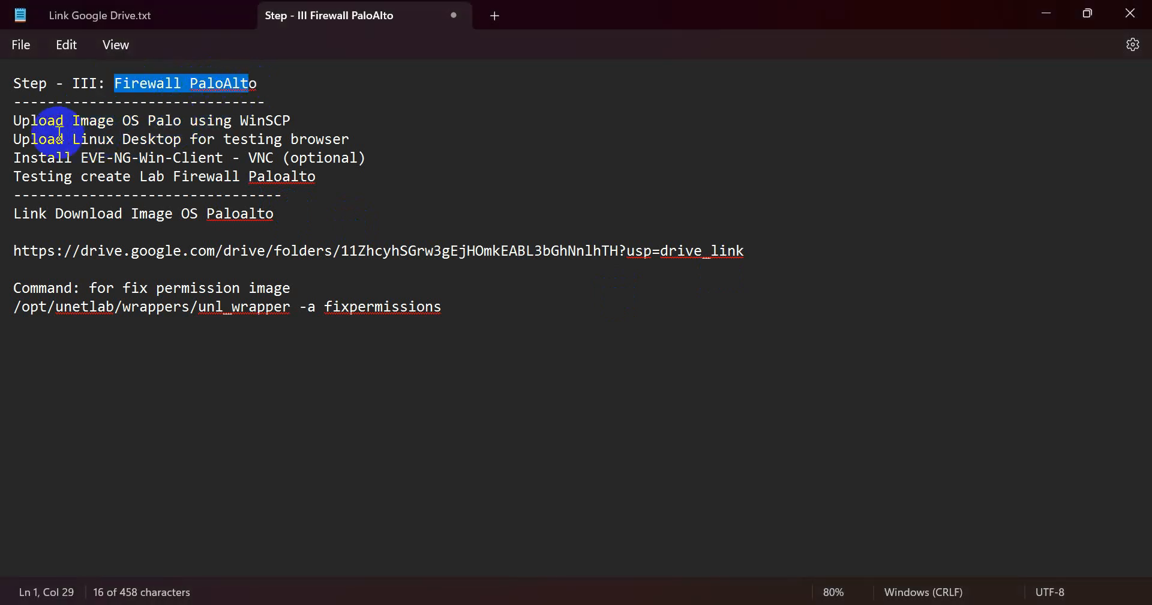
left_click_drag(21, 123, 274, 127)
left_click_drag(22, 140, 77, 142)
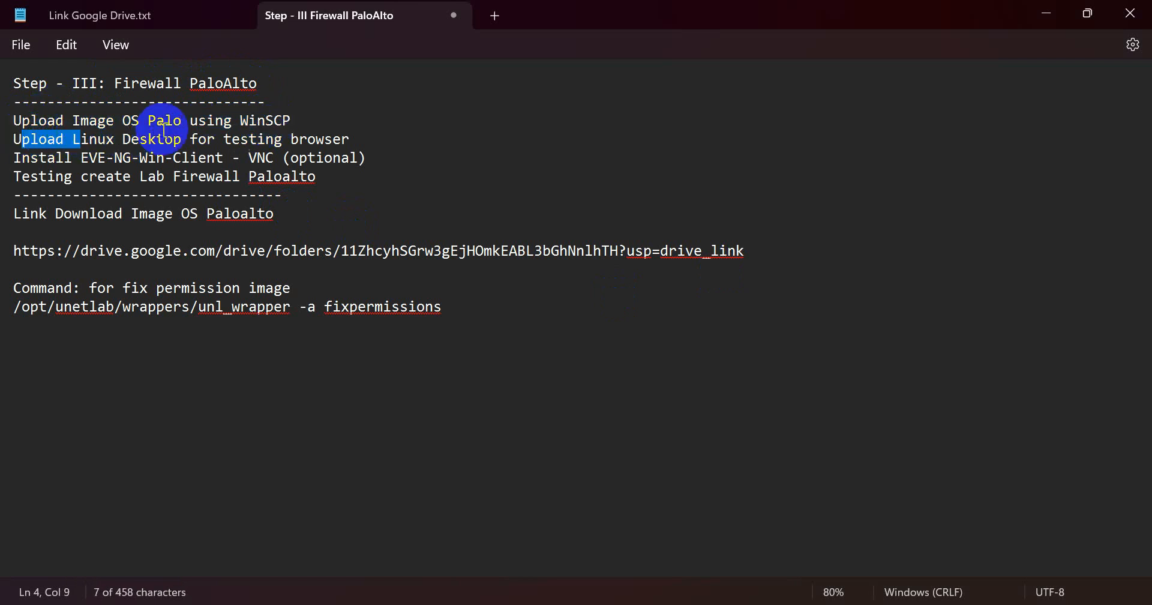
left_click(183, 139)
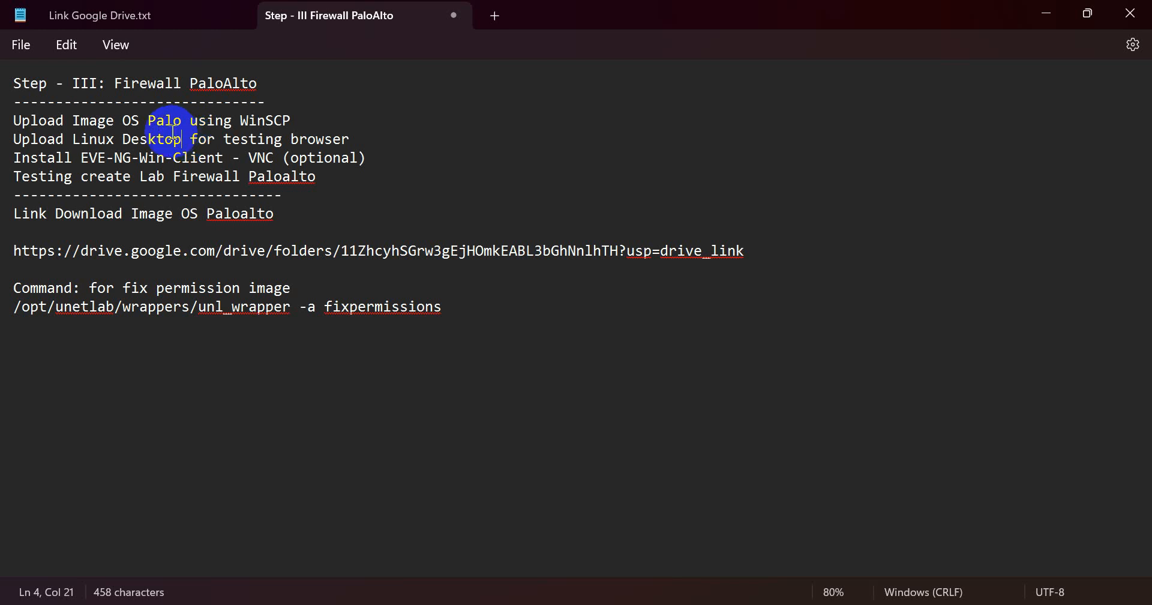
left_click_drag(27, 140, 329, 147)
left_click(114, 139)
left_click(167, 141)
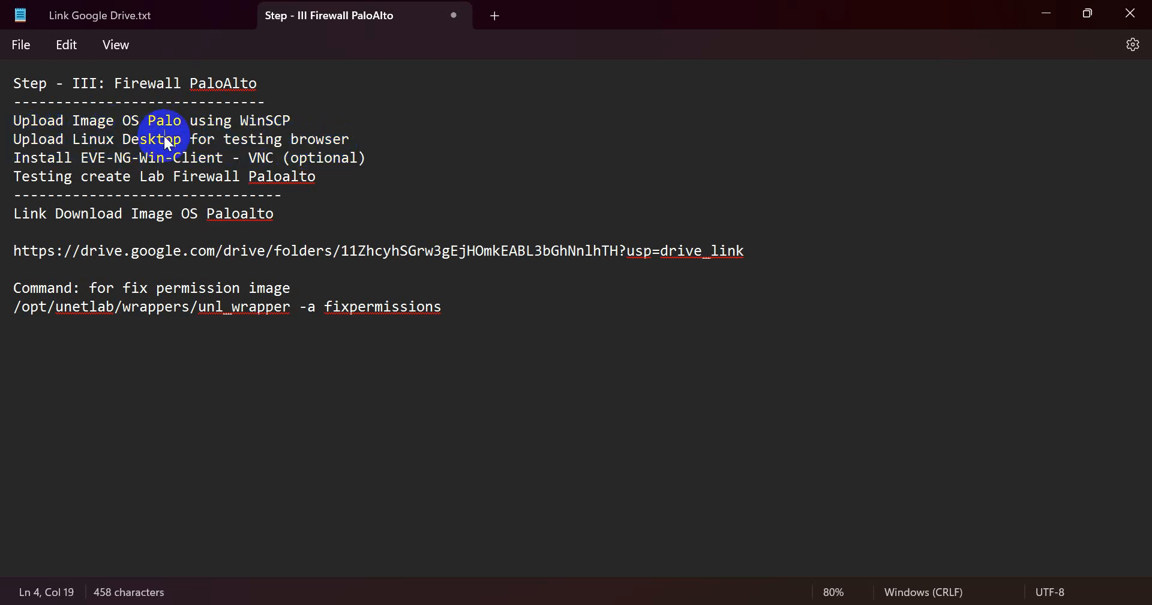
left_click(310, 142)
left_click_drag(358, 146, 291, 139)
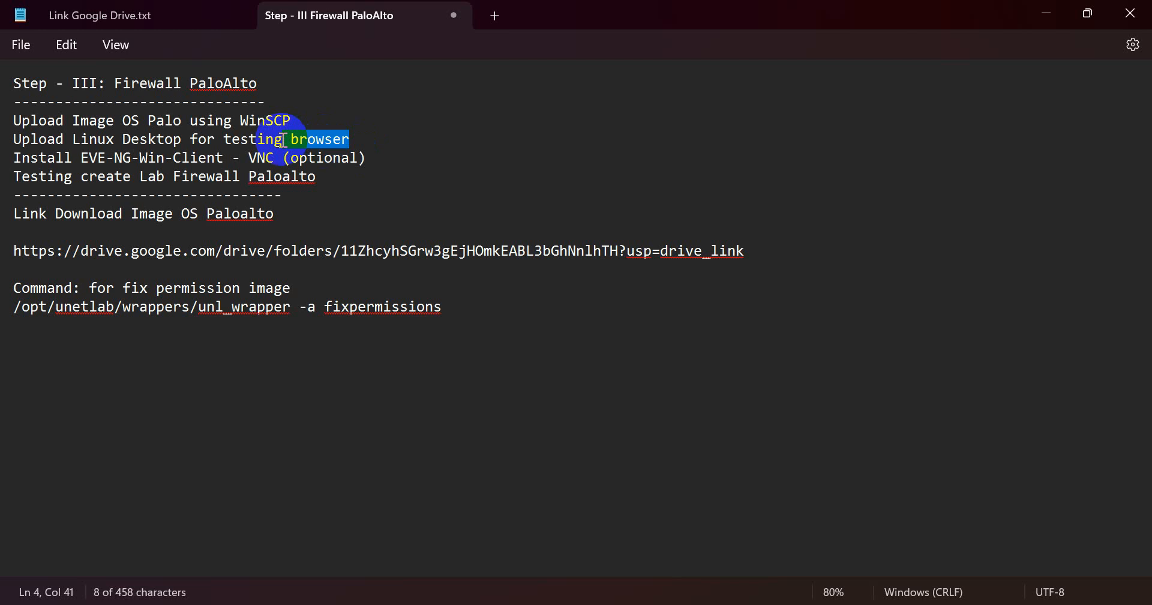
left_click_drag(39, 139, 354, 144)
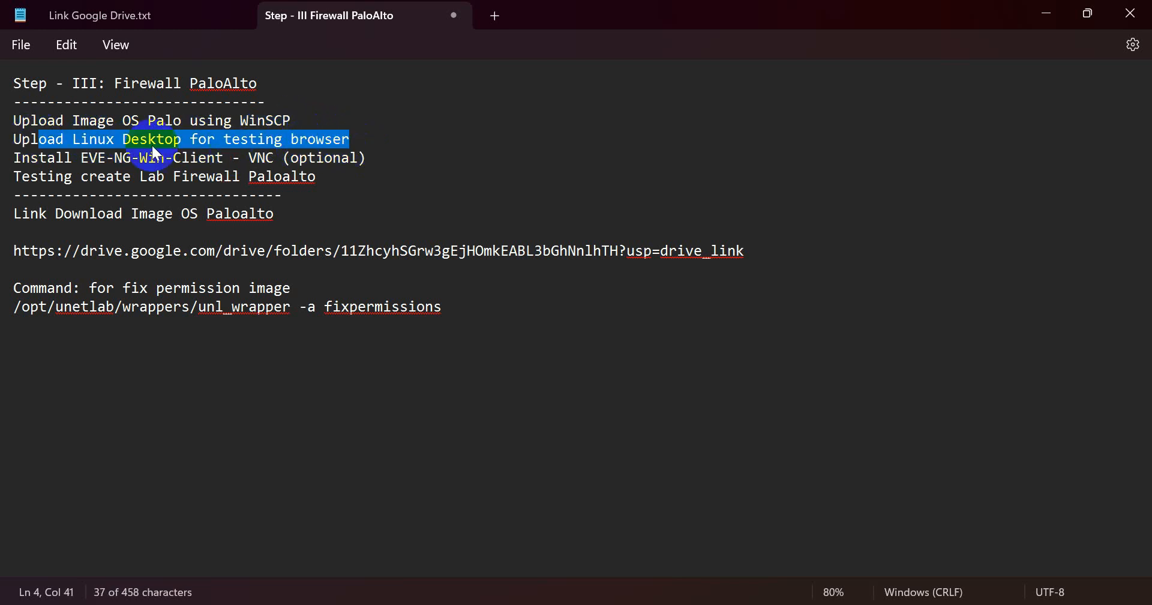
left_click(107, 158)
left_click_drag(22, 159, 269, 162)
left_click(242, 158)
left_click(268, 162)
double_click(272, 158)
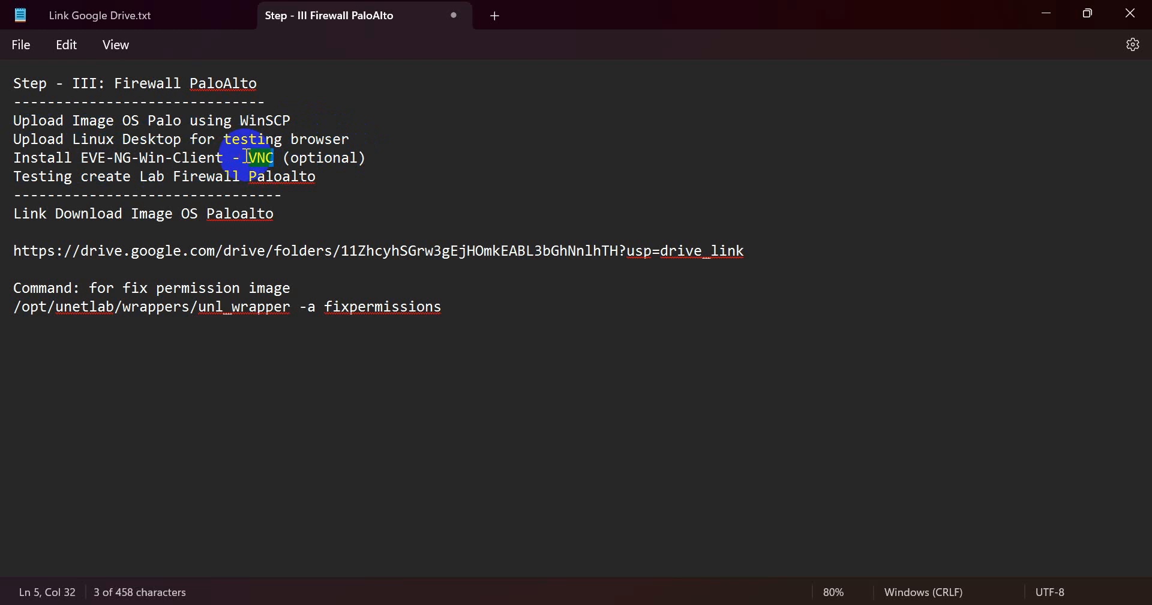
left_click(206, 140)
left_click_drag(21, 139, 347, 141)
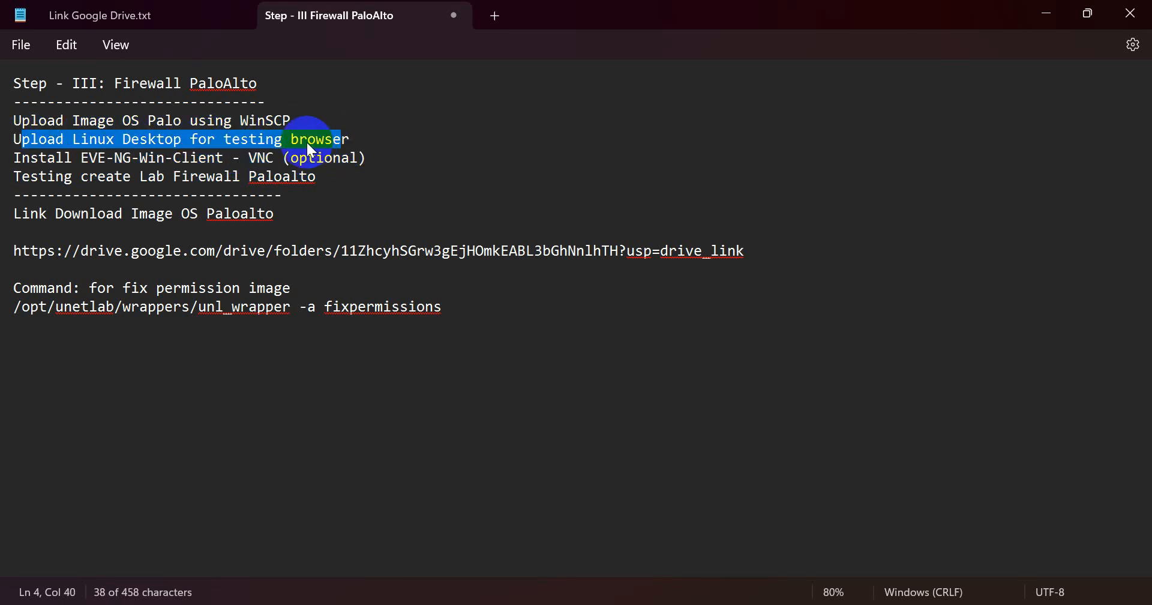
left_click_drag(158, 119, 282, 128)
left_click_drag(131, 140, 211, 146)
left_click(216, 146)
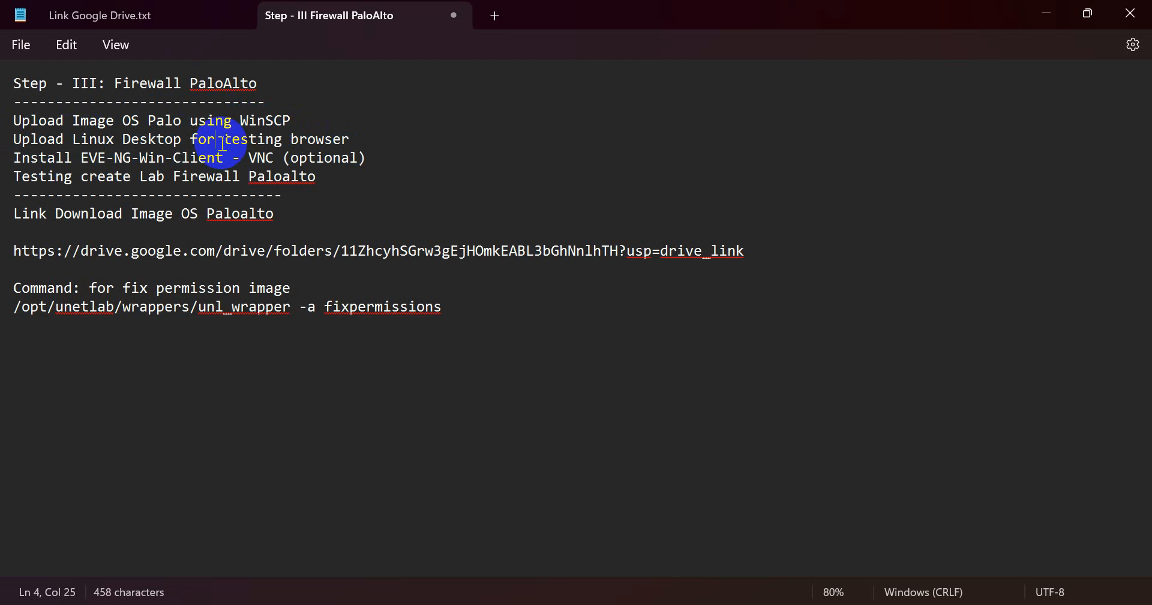
left_click_drag(241, 157, 271, 158)
left_click(281, 159)
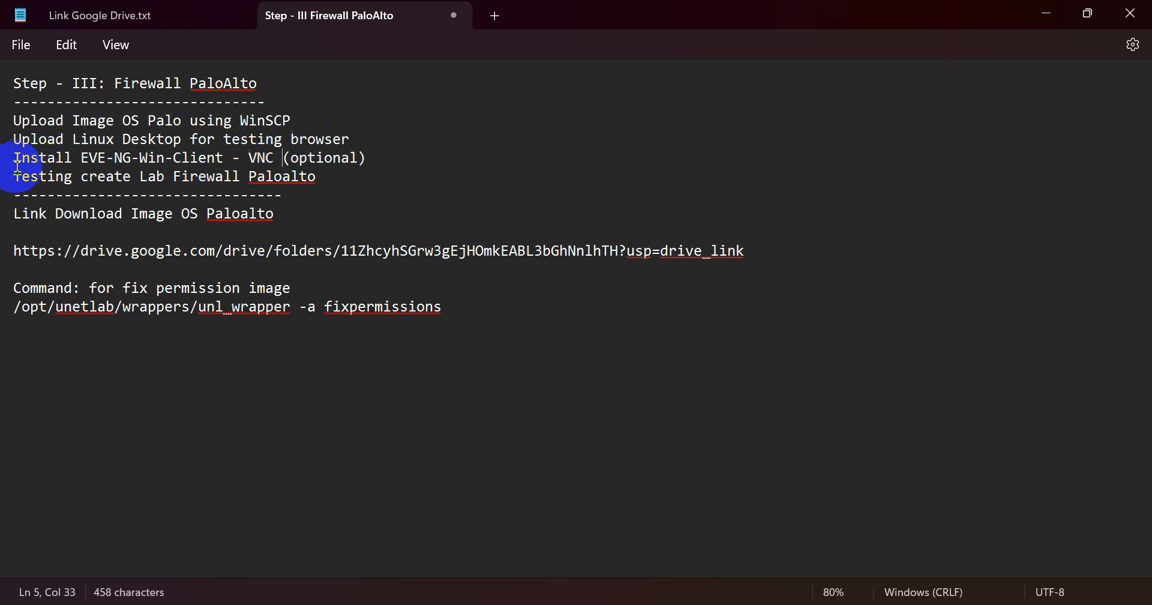
double_click(193, 177)
double_click(267, 179)
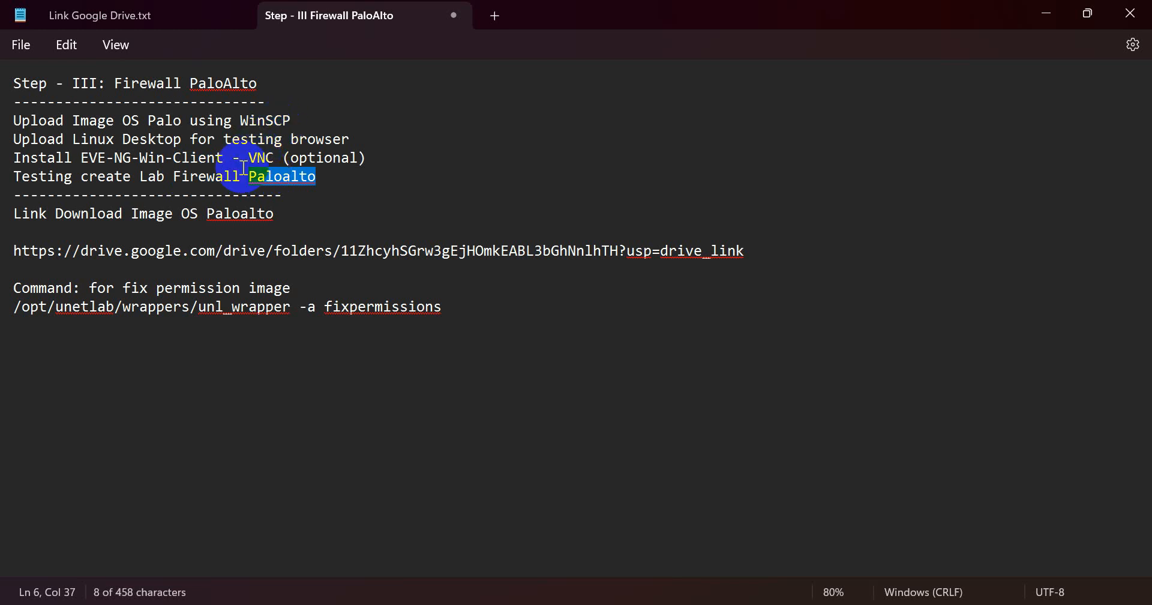
left_click(266, 139)
left_click_drag(266, 139, 350, 142)
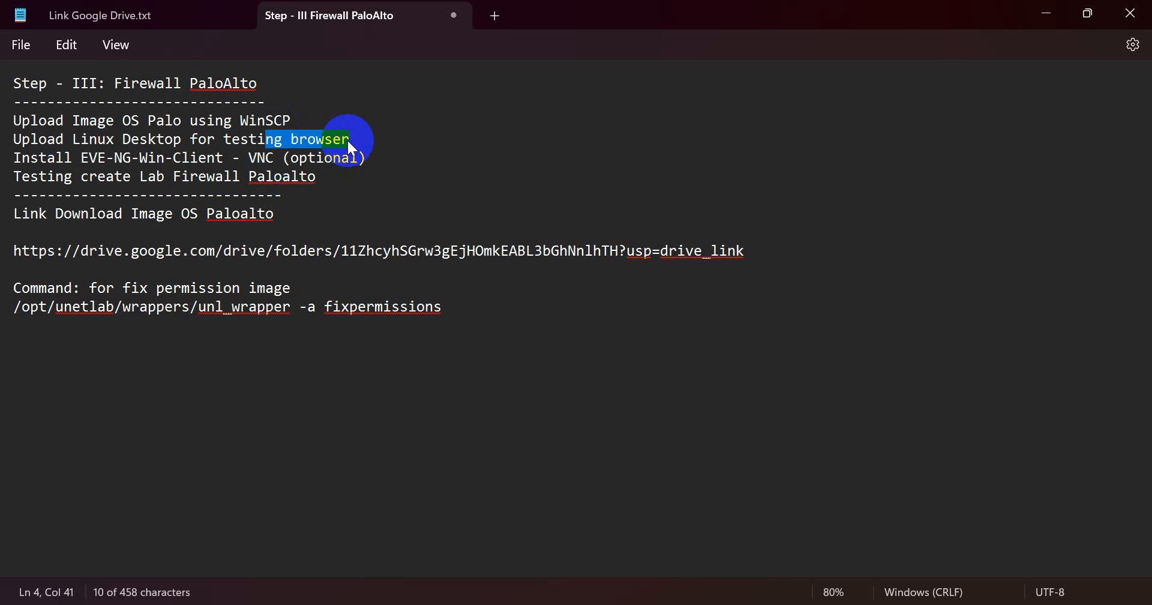
left_click(37, 233)
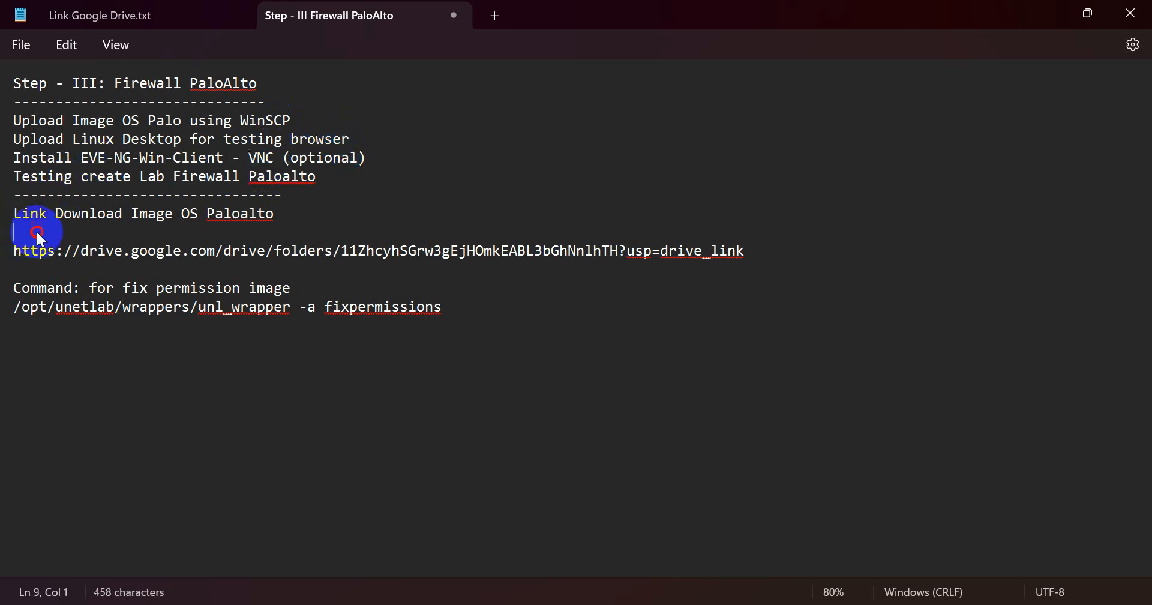
triple_click(8, 259)
left_click(25, 253)
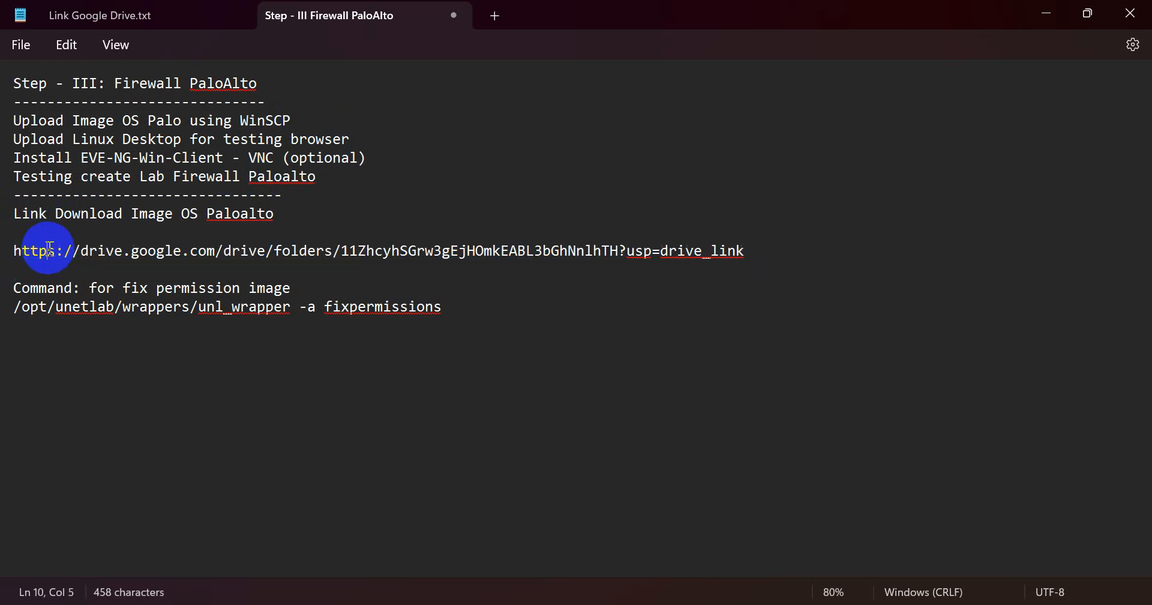
triple_click(10, 260)
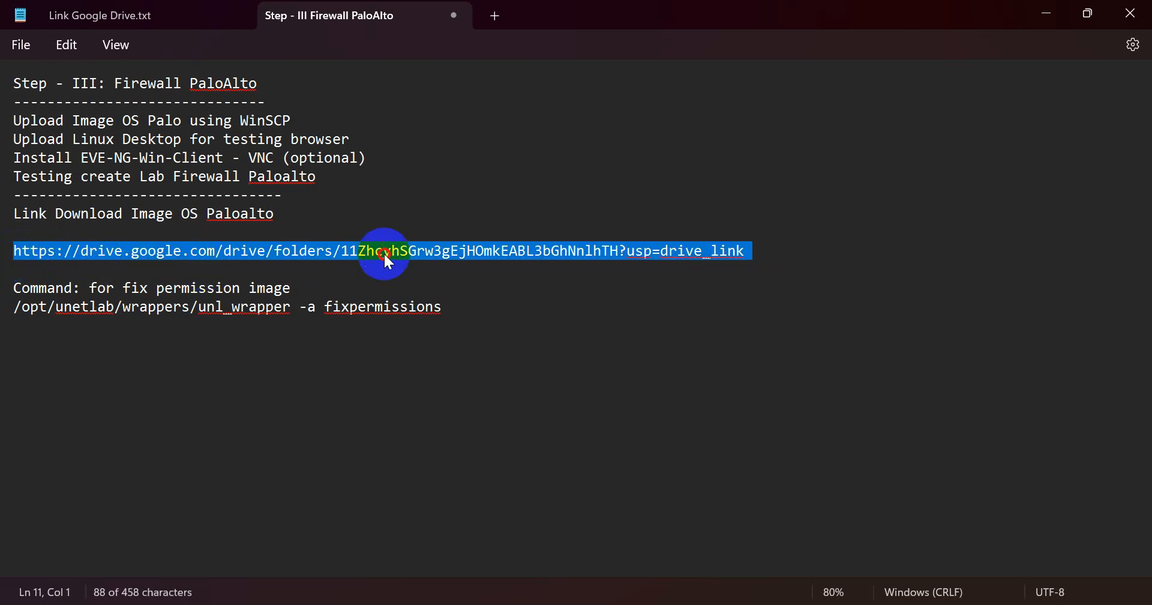
left_click_drag(757, 252, 48, 252)
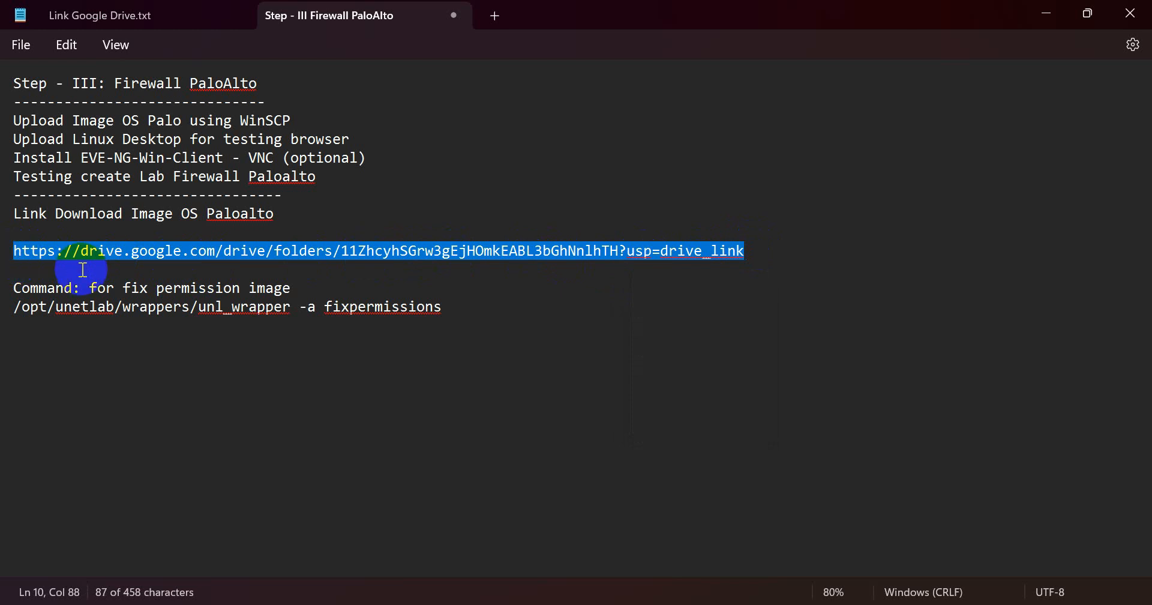
key("Down")
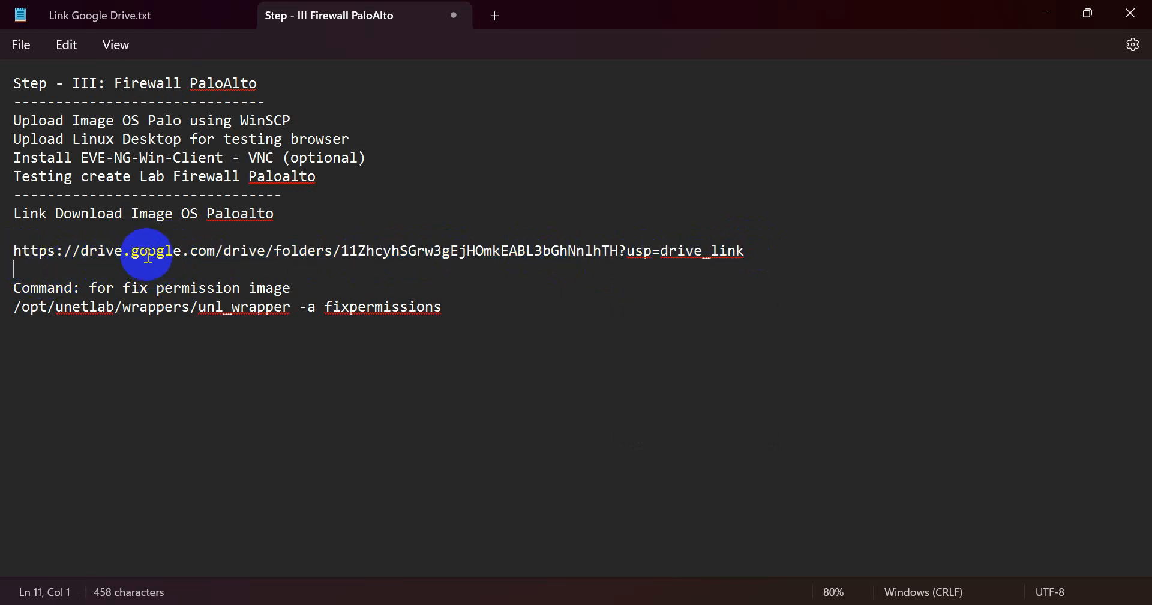
left_click(228, 240)
left_click(231, 235)
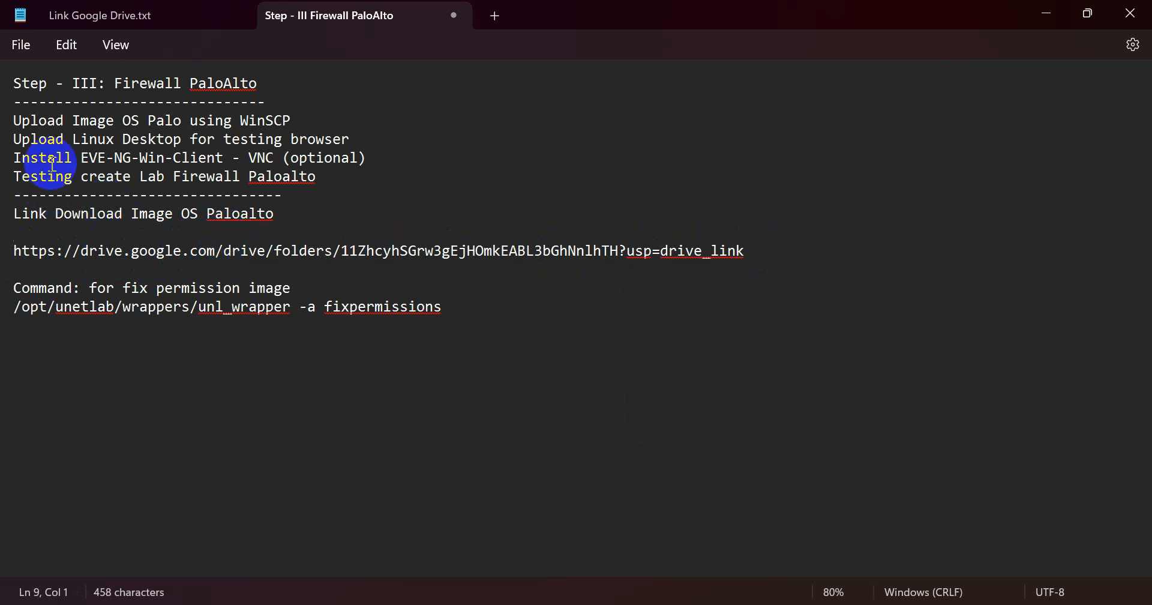
left_click_drag(21, 158, 384, 159)
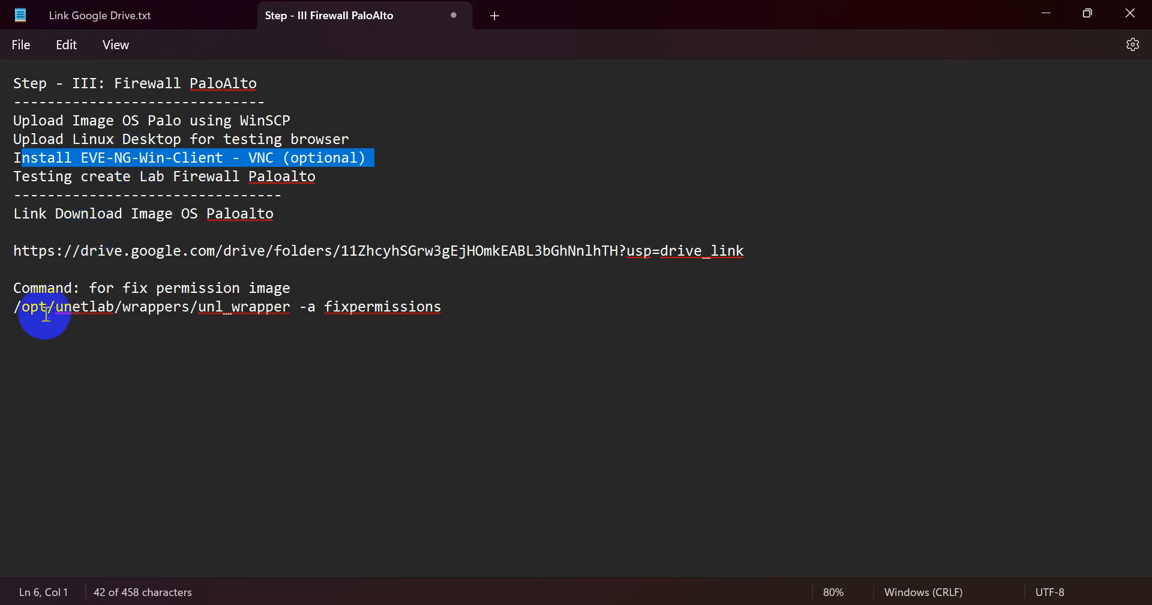
left_click(54, 254)
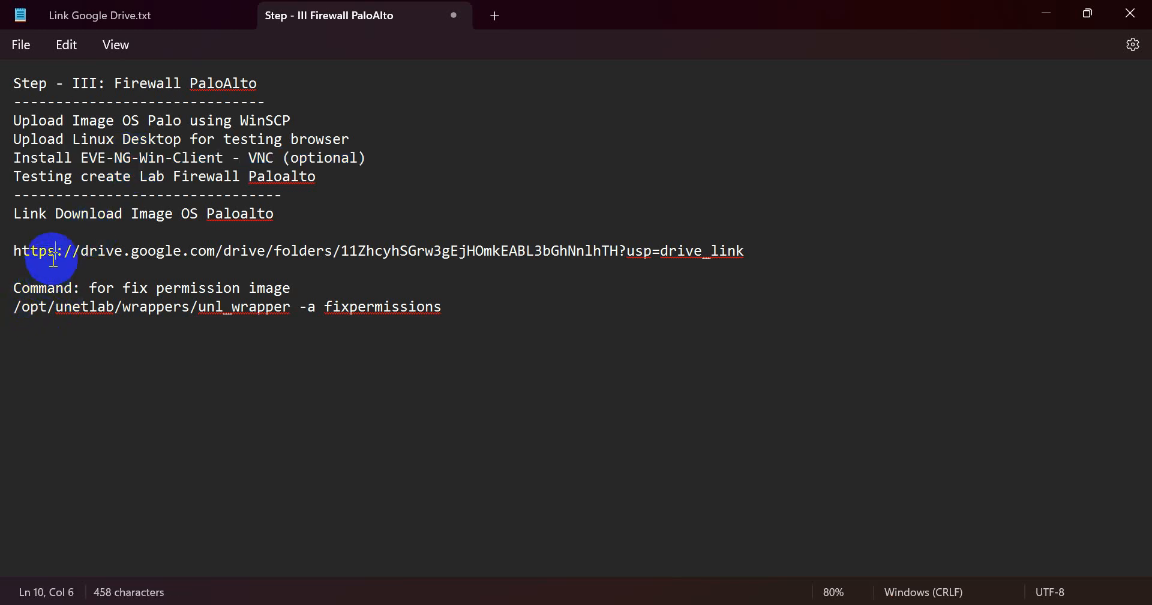
triple_click(8, 306)
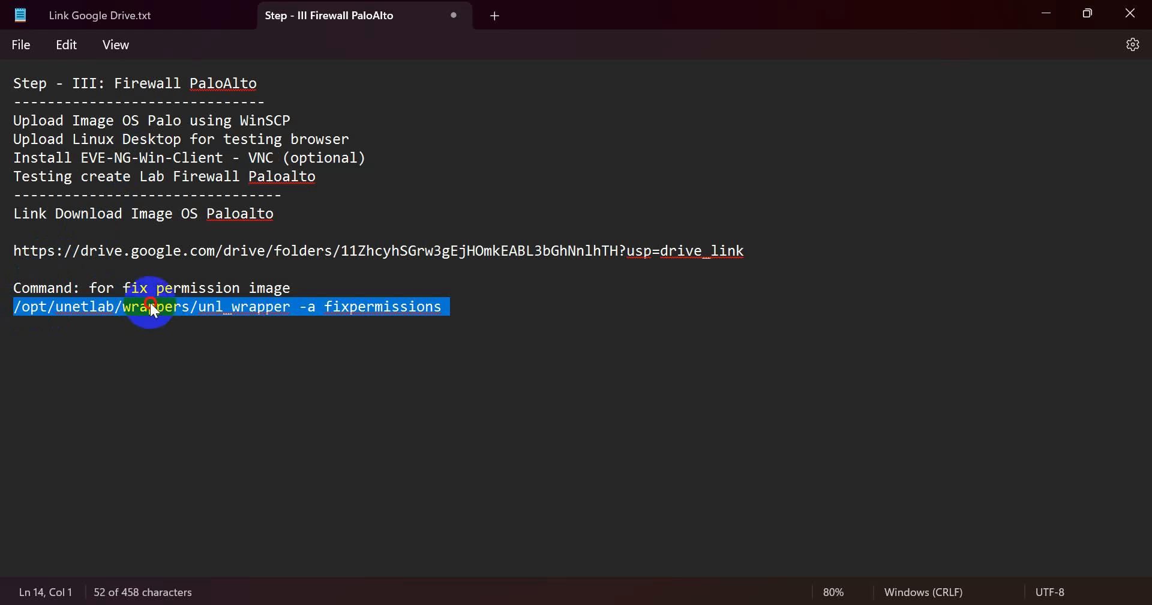
double_click(174, 122)
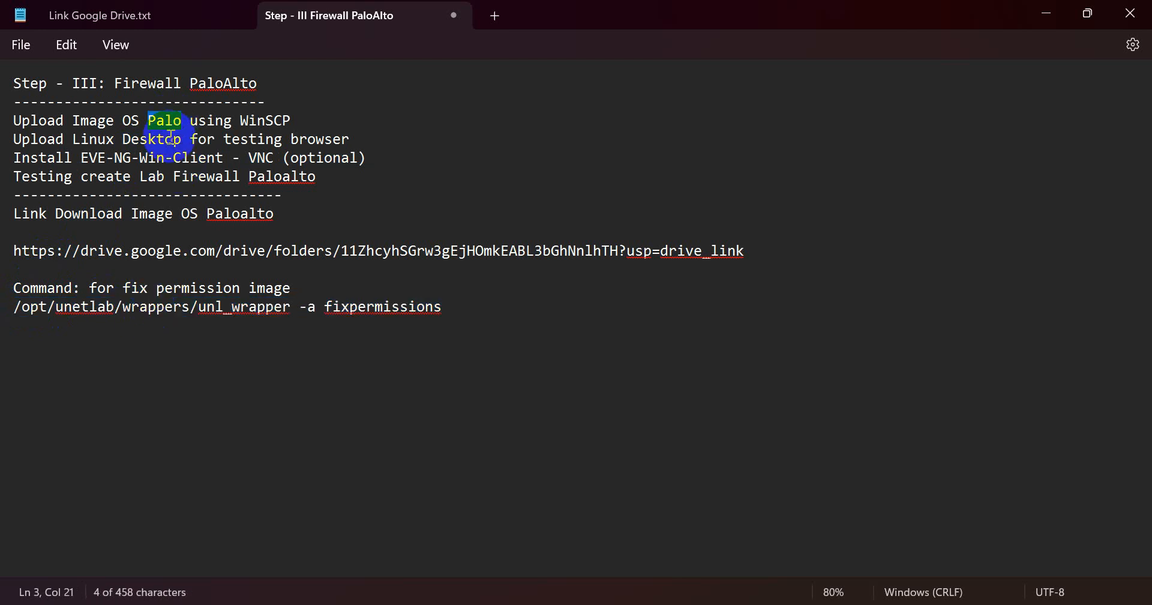
left_click(471, 604)
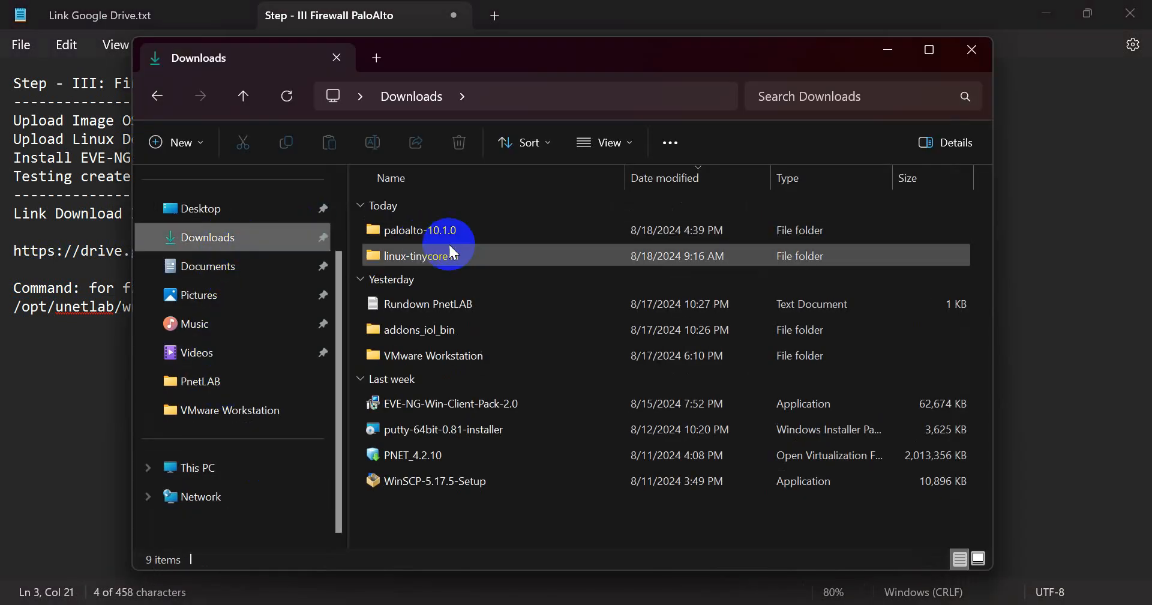
- Review the paloalto-10.1.0 and linux-tinycore11 folders, then minimize Explorer and the notes
left_click(452, 238)
left_click(407, 260)
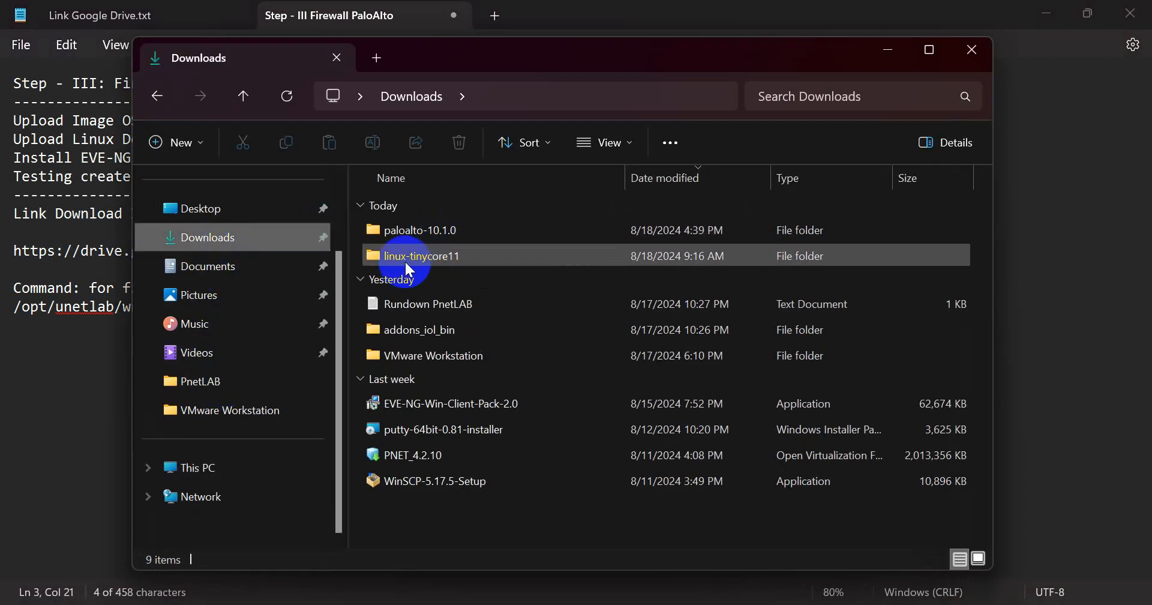
left_click(408, 263)
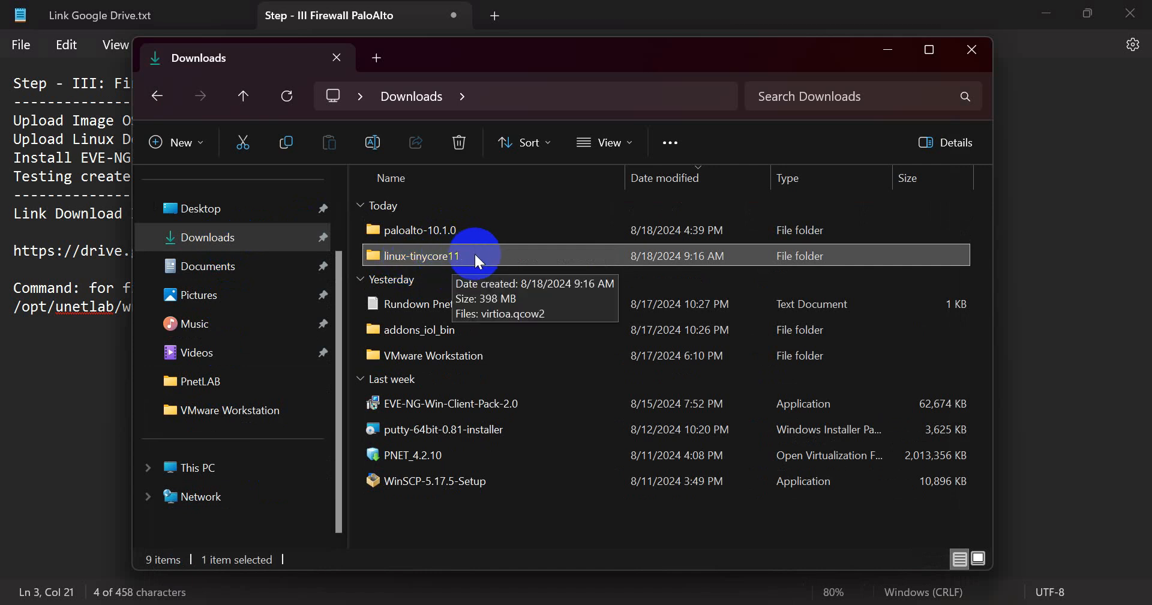
left_click(889, 53)
left_click(759, 116)
left_click(1044, 12)
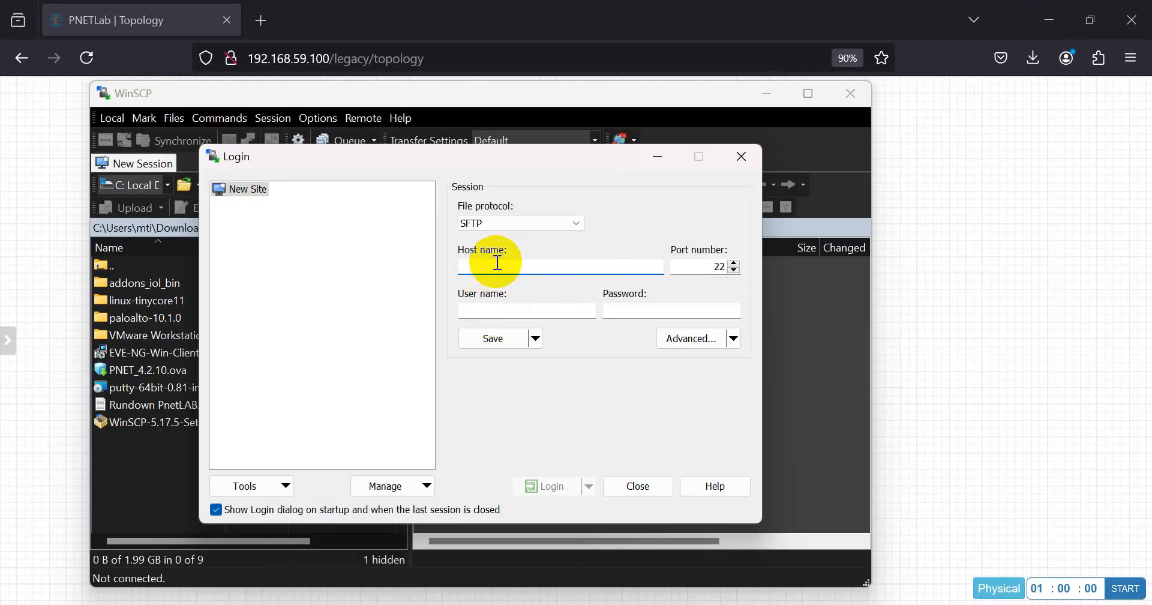
- Log in to 192.168.59.100 over SFTP as root with the account password
type("192.,")
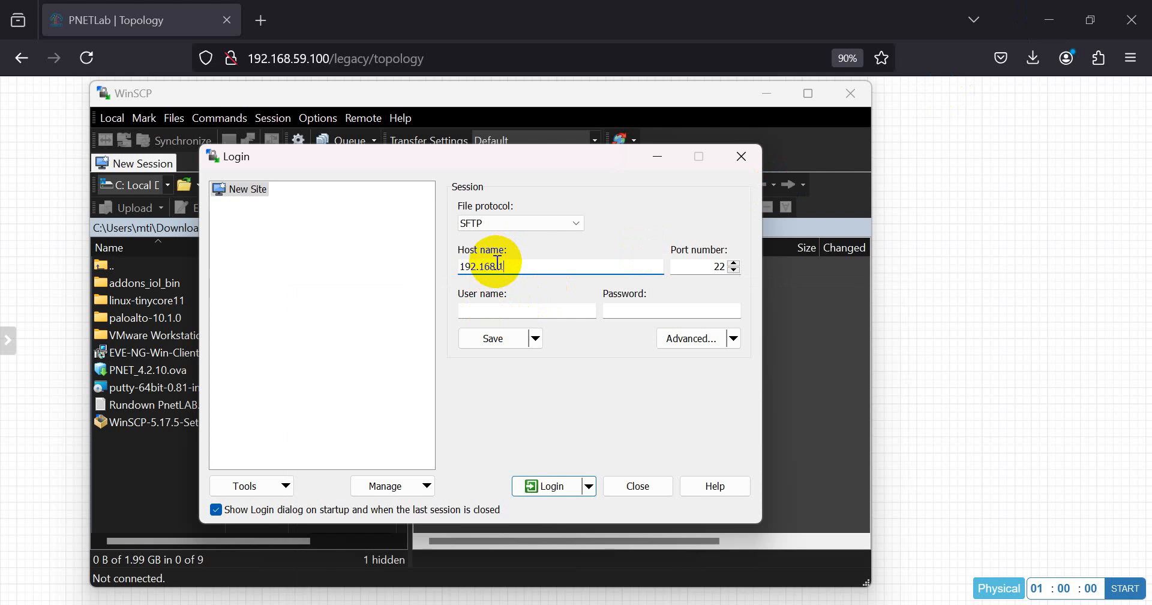
type("168.59.100")
key("Tab")
key("Tab")
type("root")
key("Tab")
type("pn")
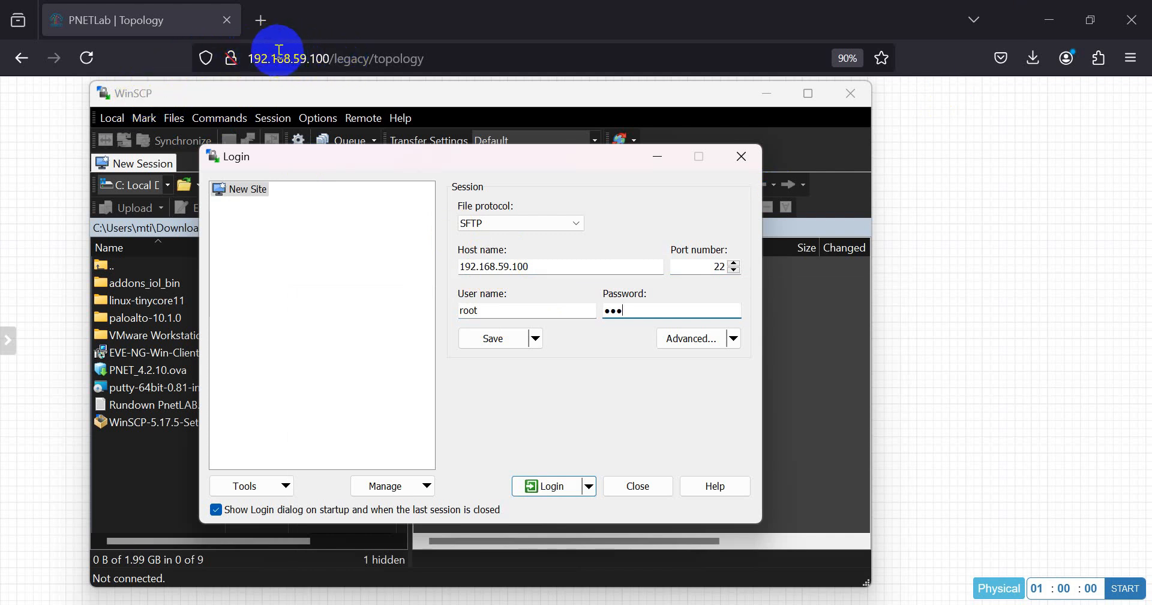
left_click(575, 484)
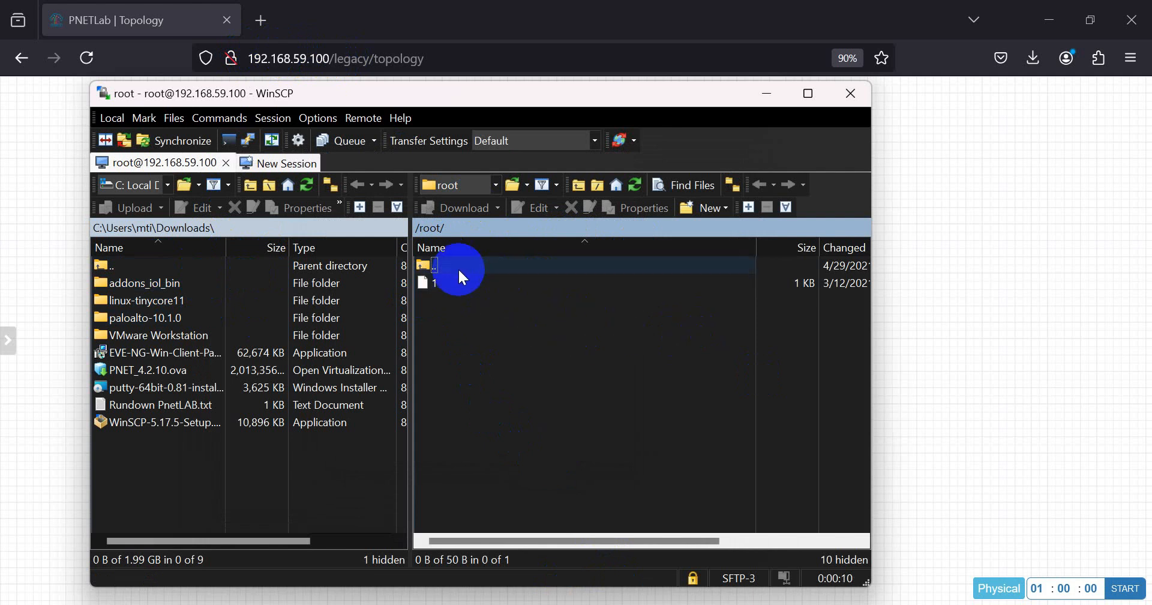
- Navigate the remote panel from /root up and into /opt/unetlab/addons/qemu/
double_click(442, 264)
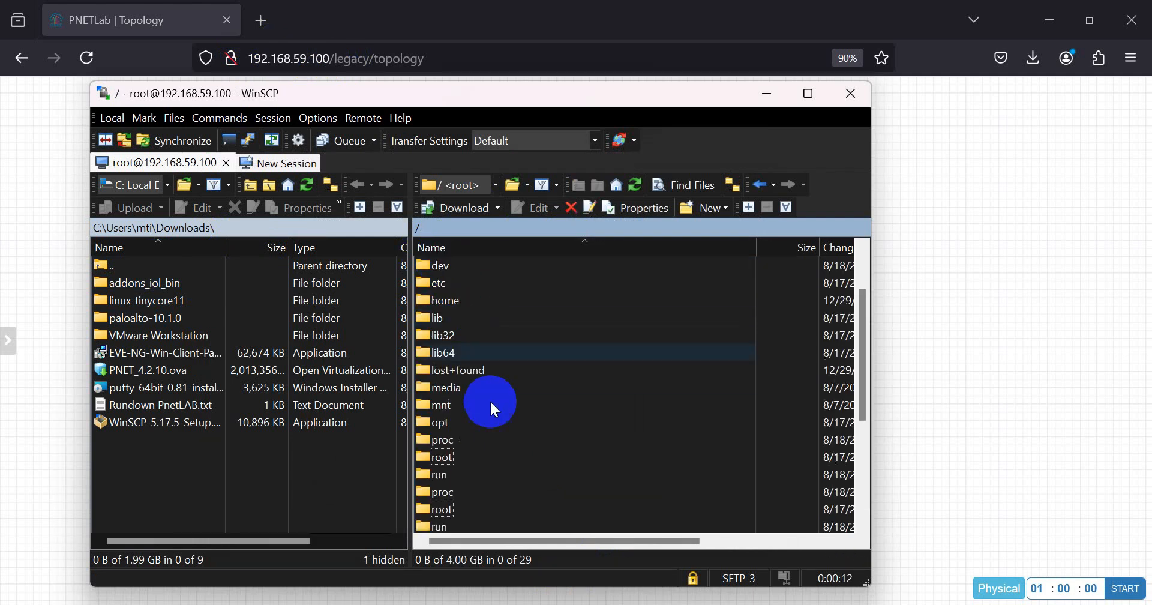
double_click(459, 425)
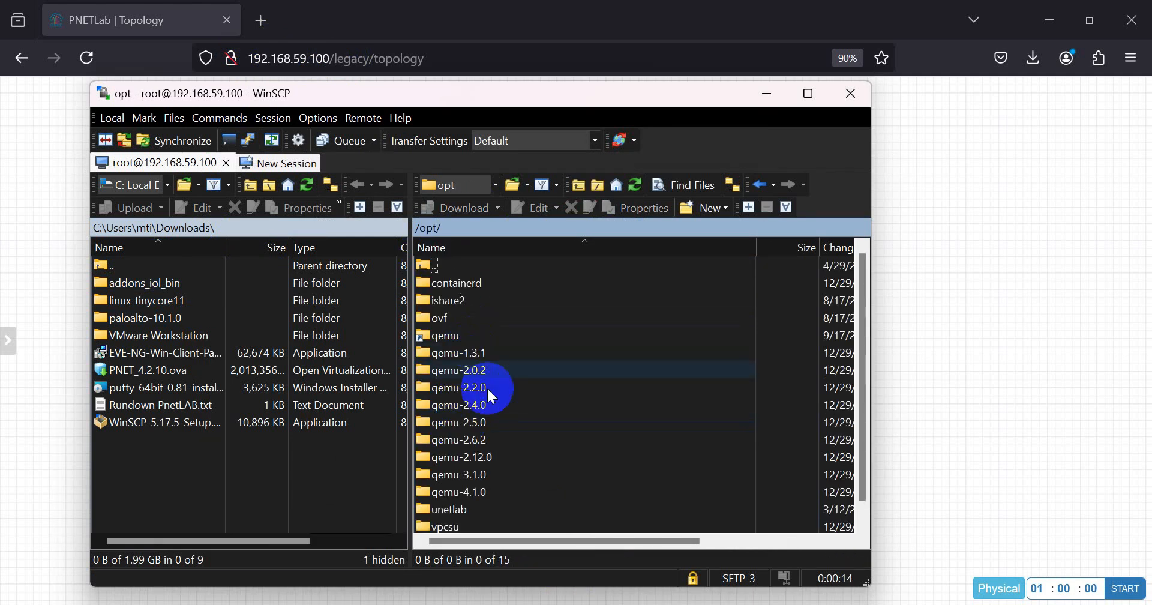
left_click(442, 509)
double_click(443, 508)
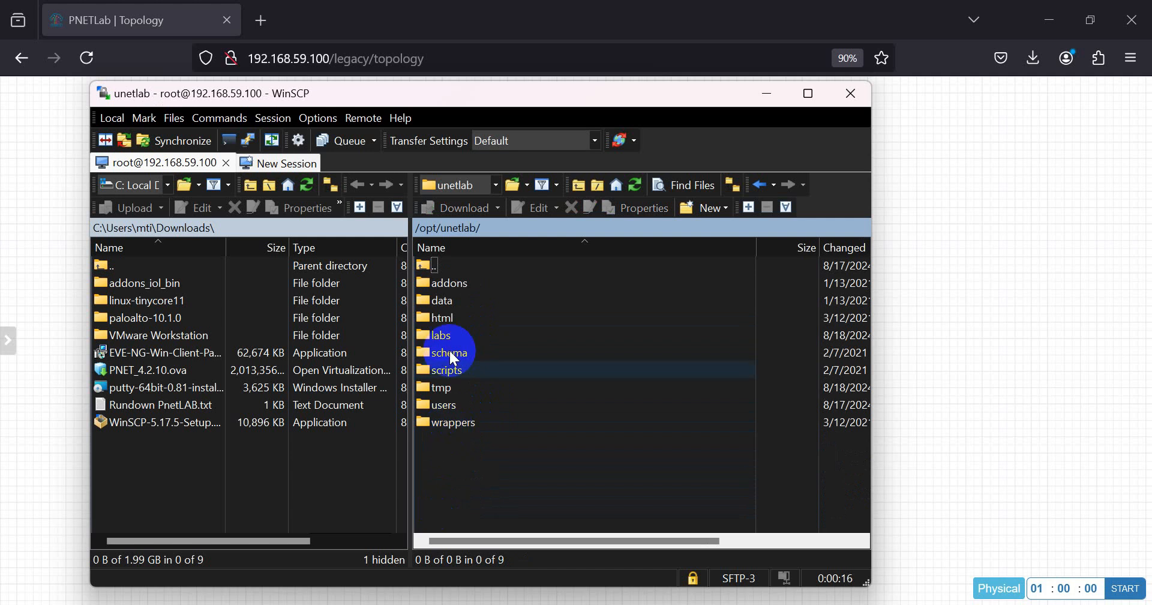
double_click(444, 287)
double_click(441, 317)
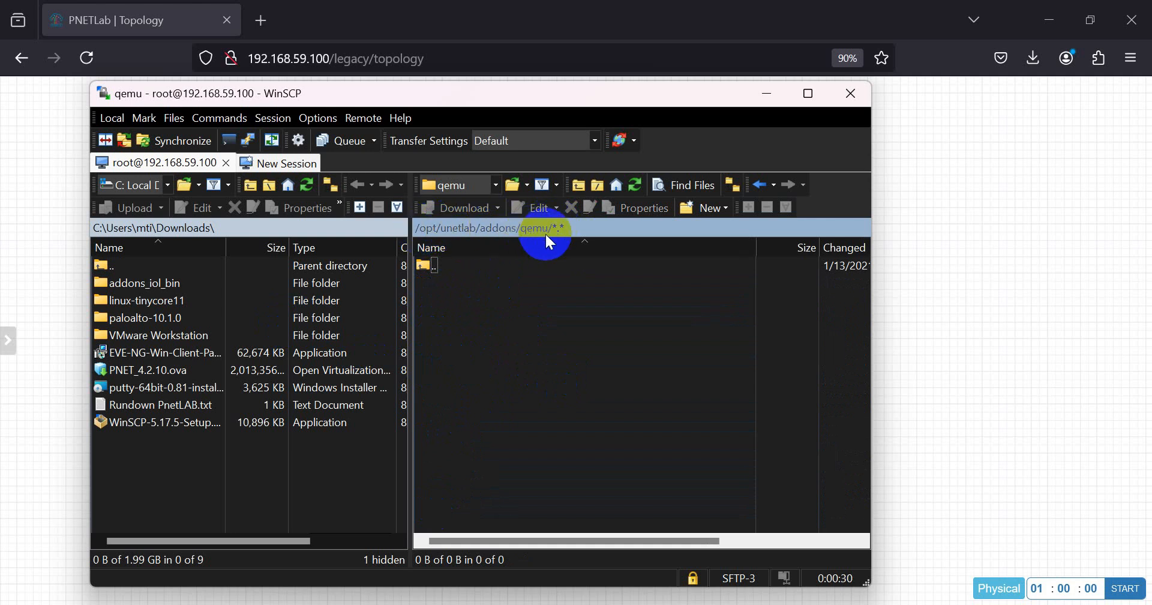
- Drag the local paloalto-10.1.0 folder into the remote qemu folder to upload it
left_click(119, 318)
left_click_drag(118, 320, 490, 371)
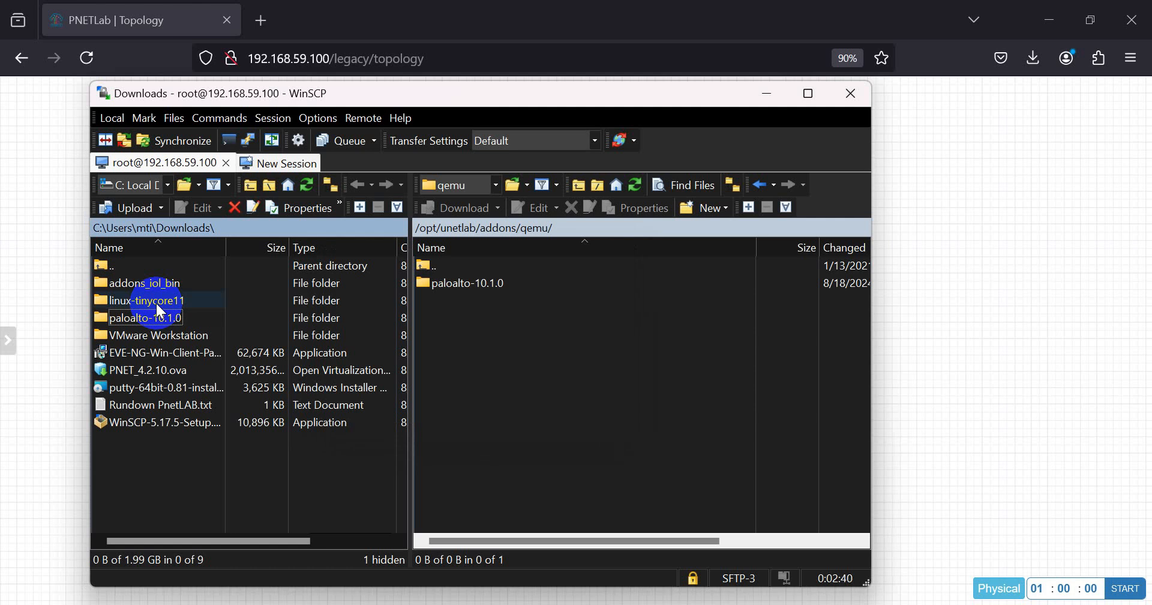
- Drag the local linux-tinycore11 folder into the server's qemu folder to upload it
left_click(155, 301)
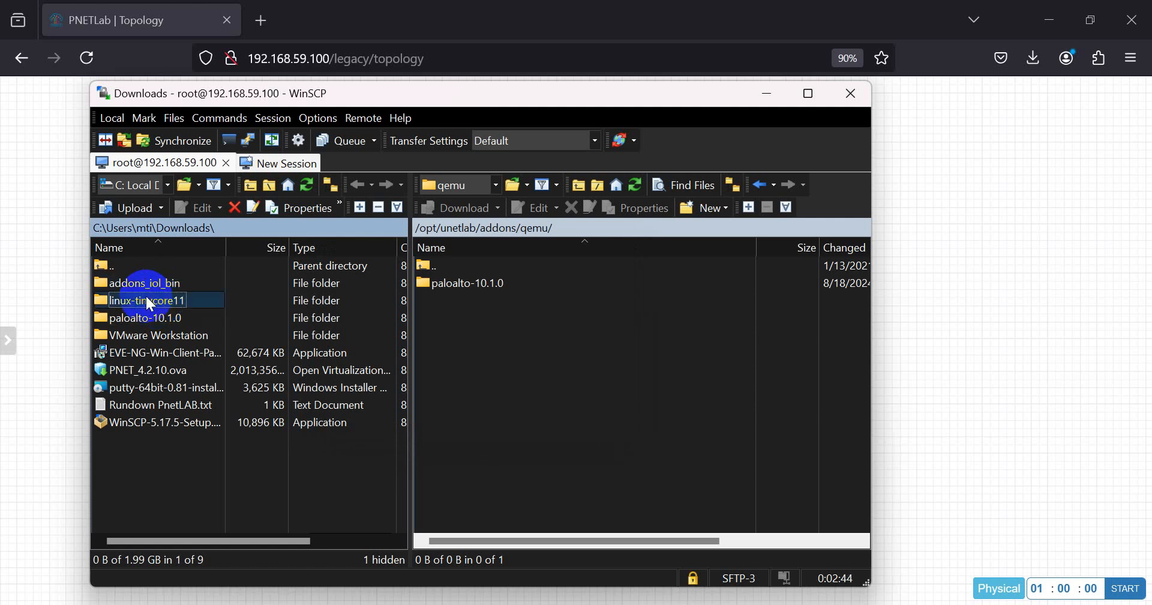
left_click_drag(150, 303, 515, 358)
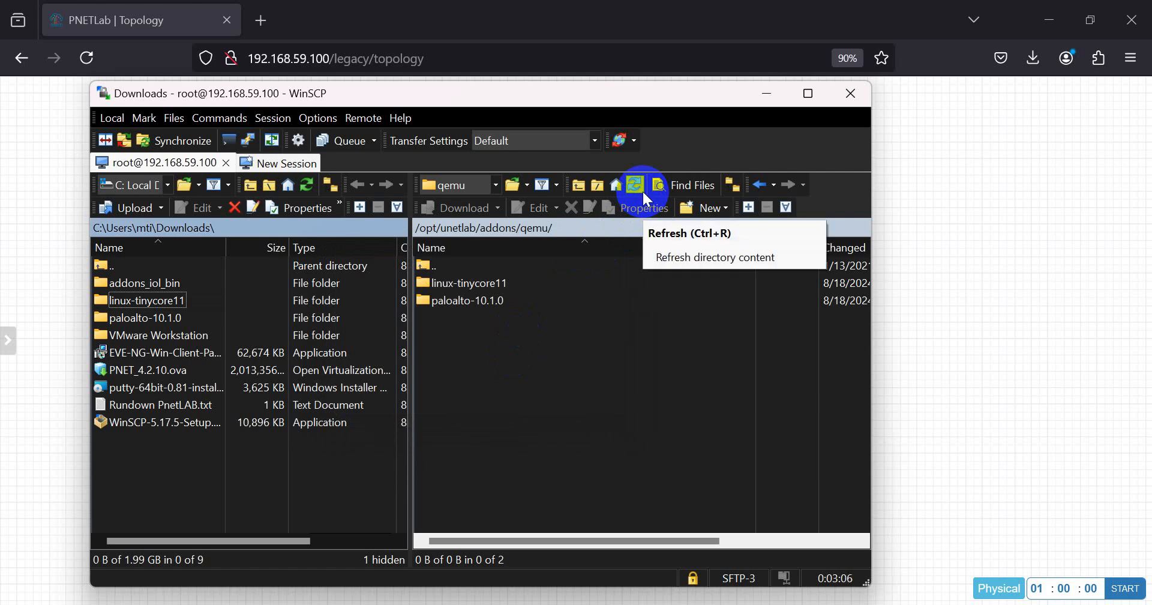
- Close WinSCP, copy the fixpermissions command line from Notepad, then minimize Notepad
left_click(850, 93)
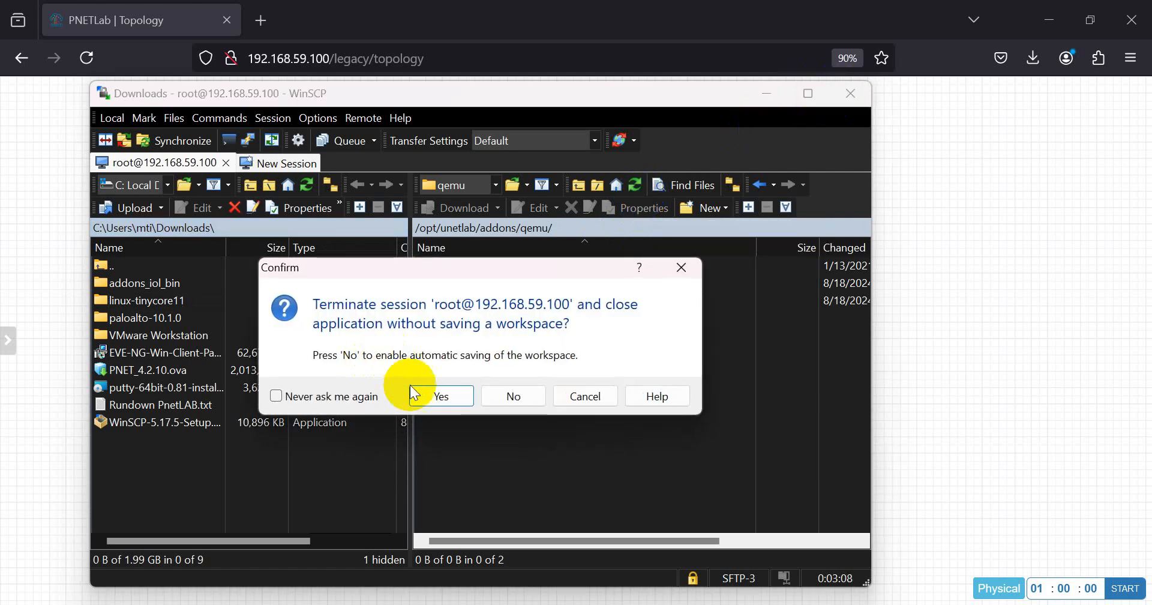
left_click(426, 397)
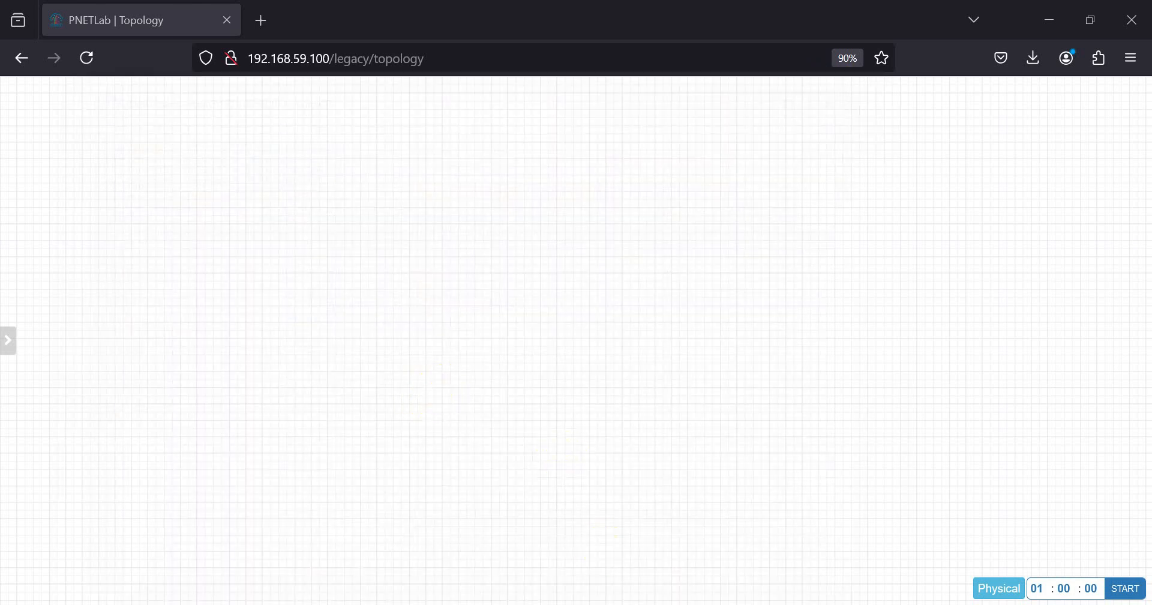
mouse_move(709, 604)
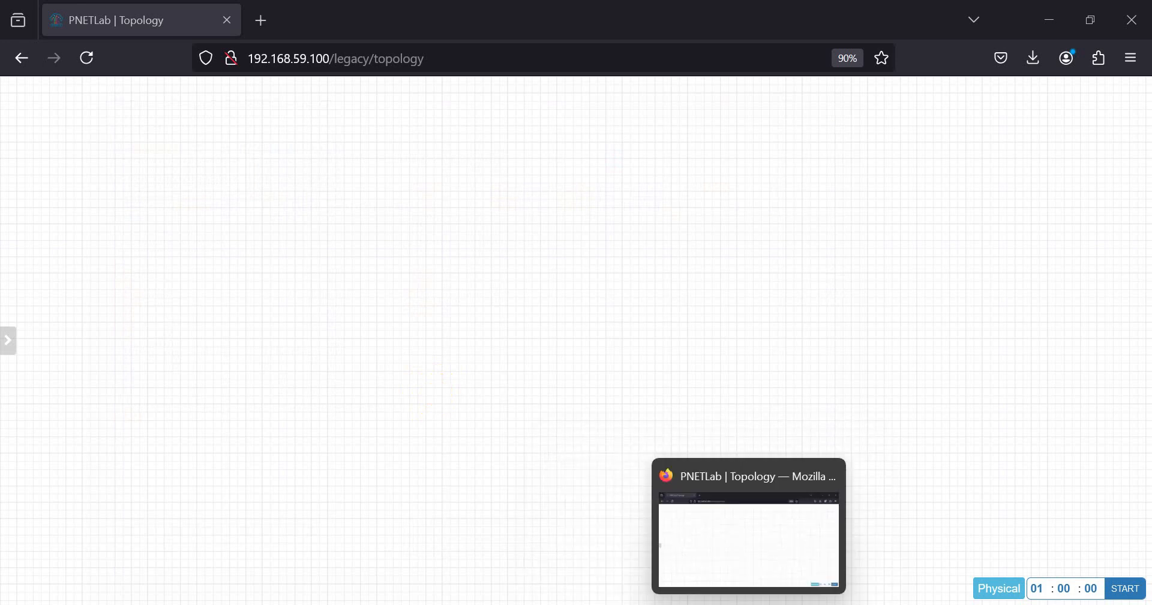
left_click(786, 604)
left_click_drag(465, 308, 2, 312)
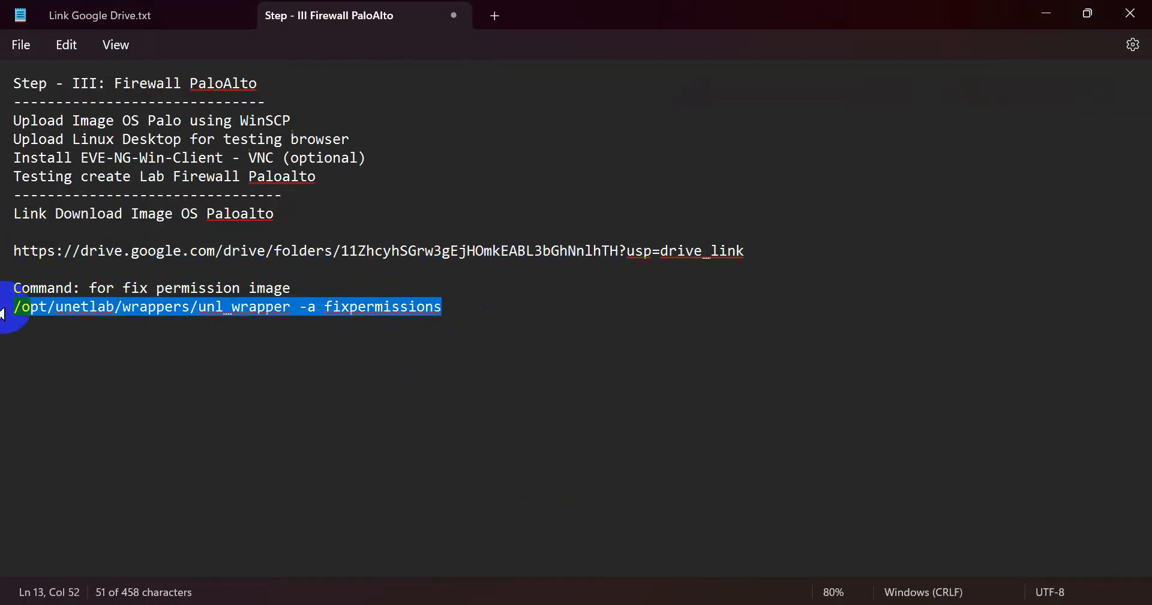
right_click(40, 304)
left_click(135, 101)
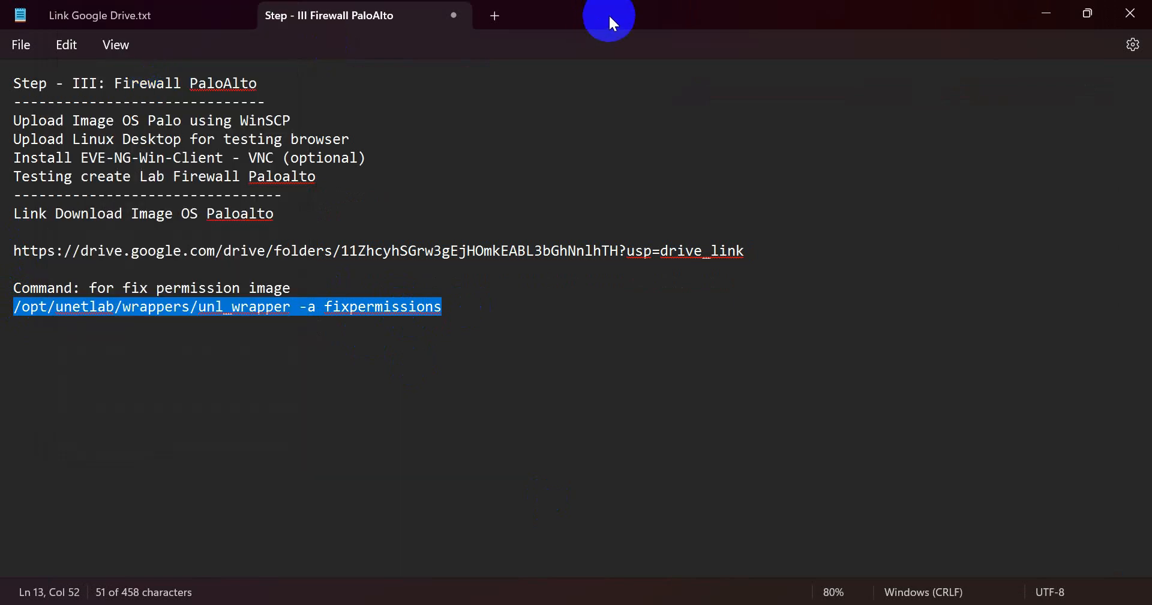
left_click(1046, 13)
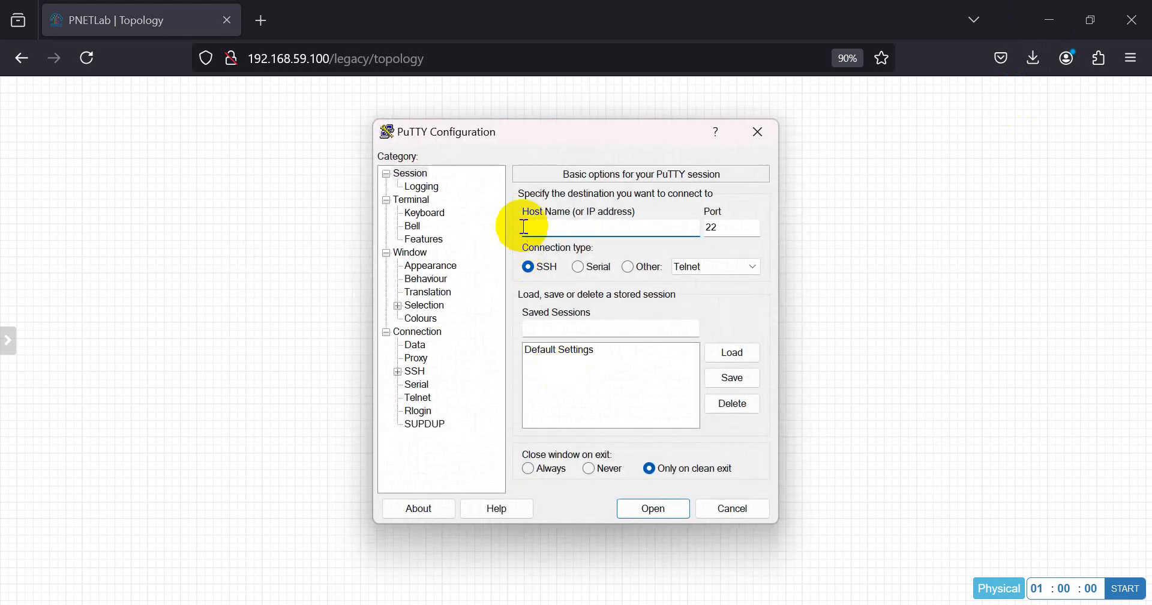
- Open a PuTTY SSH session to 192.168.59.100 and enter root as the login name
left_click(537, 234)
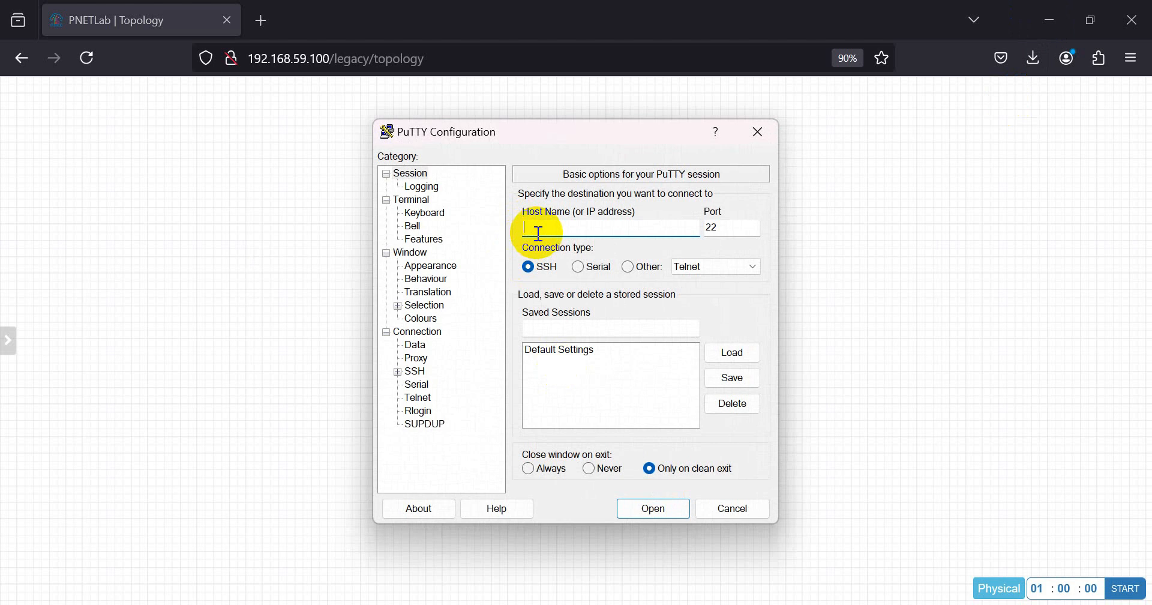
type("192.168.59.100")
key("Tab")
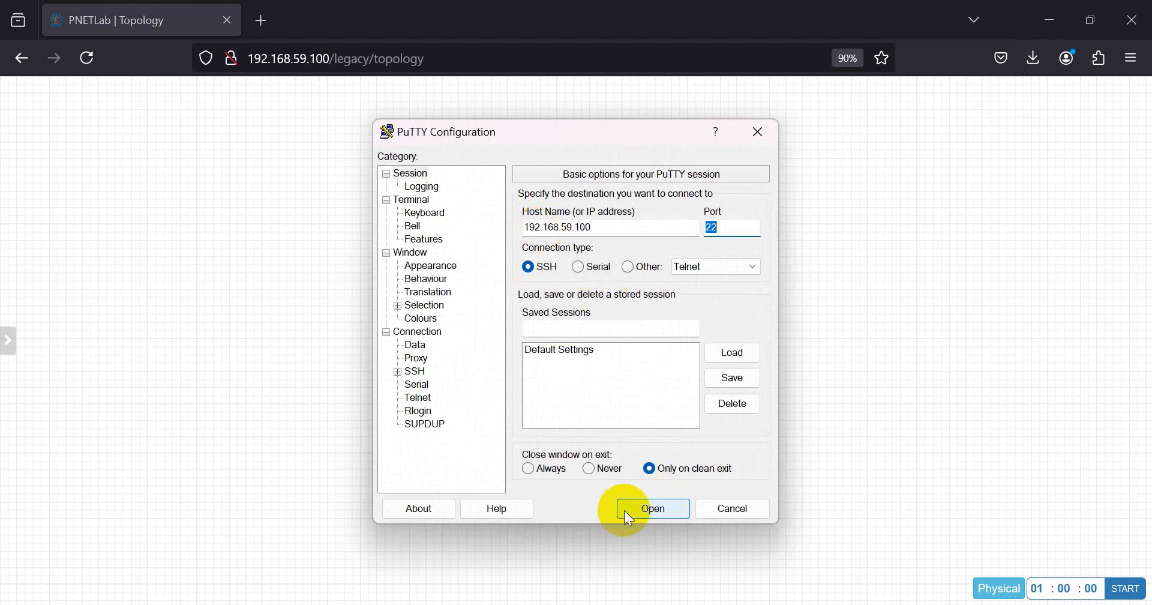
left_click(625, 510)
type("root")
key("Return")
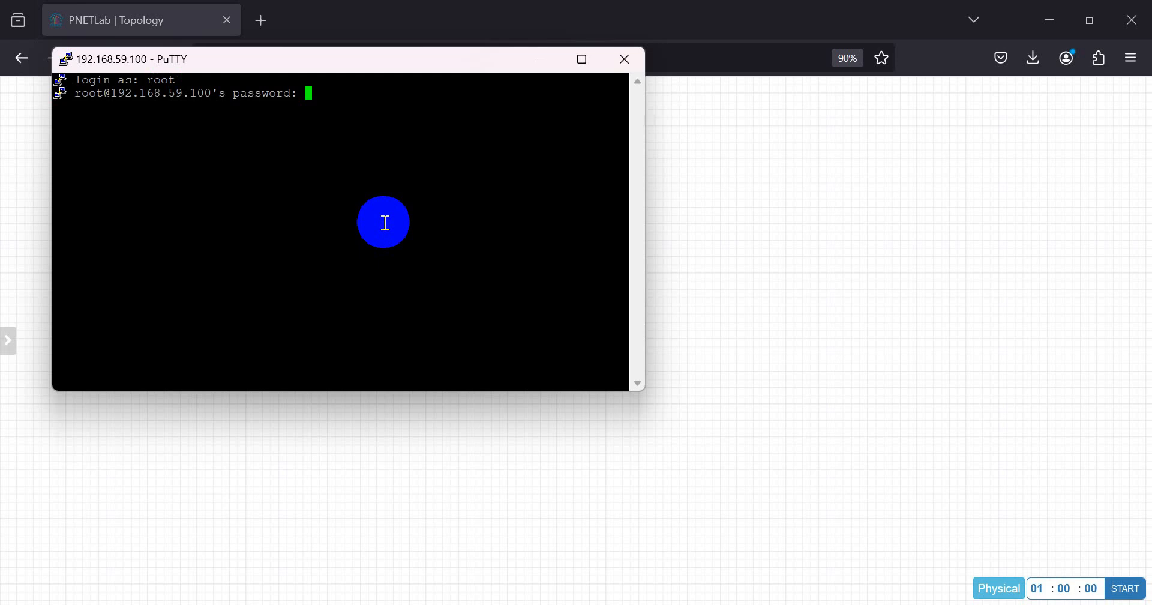
- Log in with the password and change into /opt/unetlab/addons/qemu/paloalto-10.1.0
key("Return")
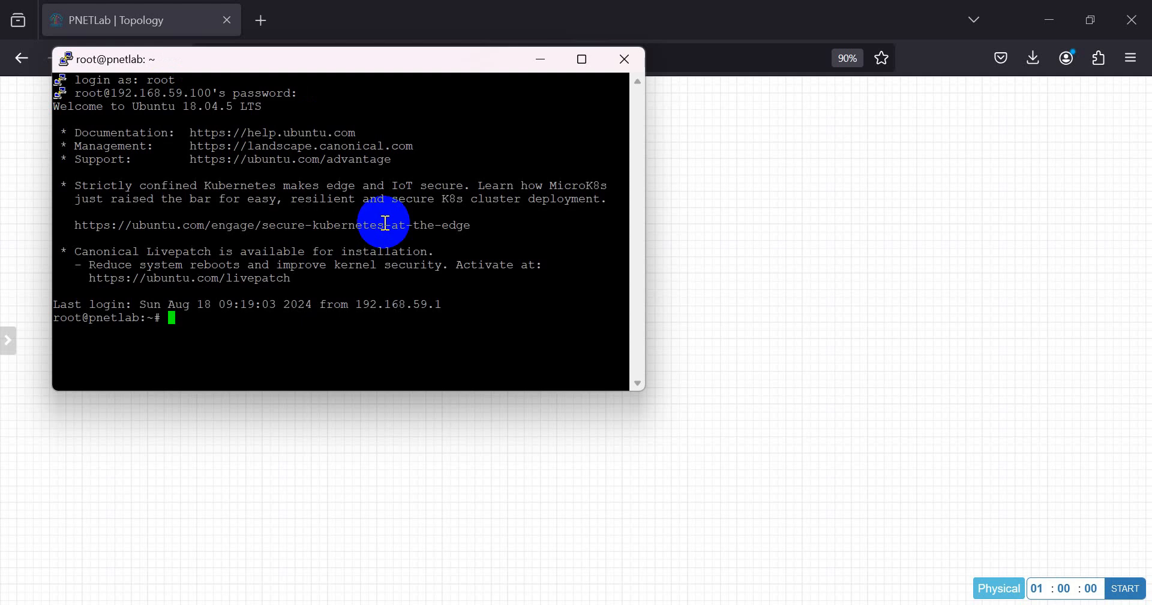
type("cd /opt/unetlab/add")
key("Tab")
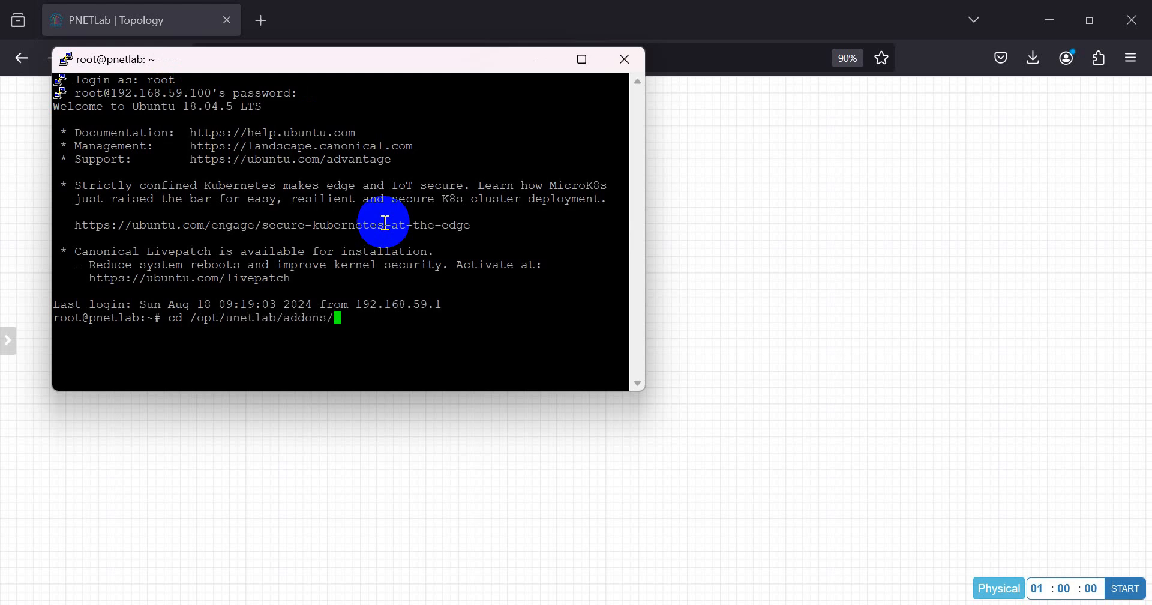
type("qemu/")
key("Return")
type("ls")
key("Return")
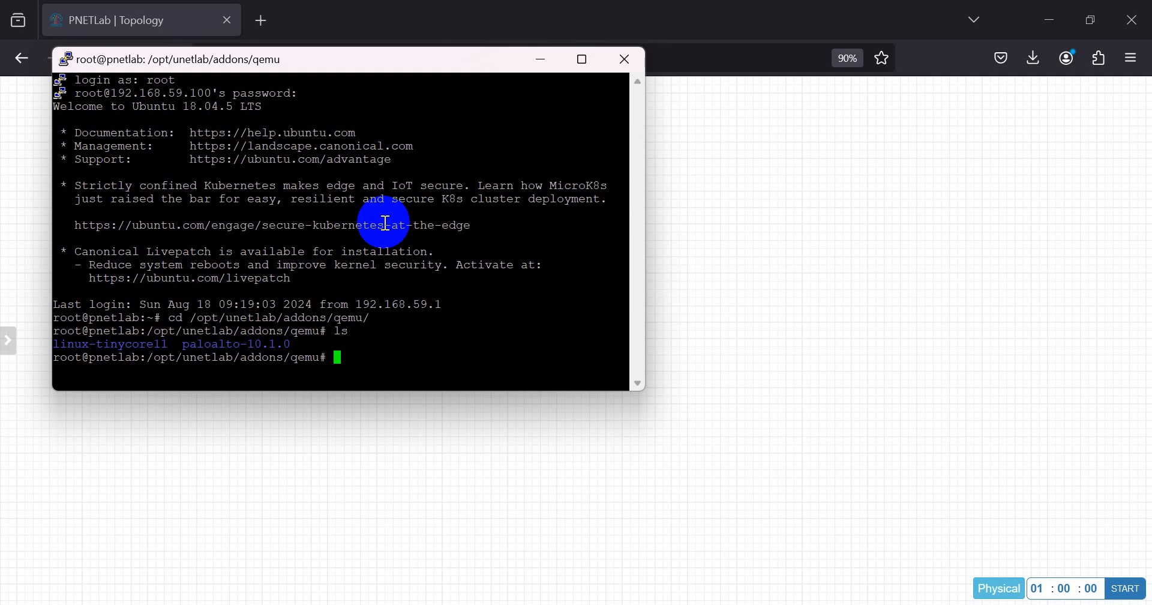
type("cd pal")
key("Tab")
key("Return")
- Paste and run the unl_wrapper fixpermissions command in the terminal
left_click_drag(642, 390, 889, 483)
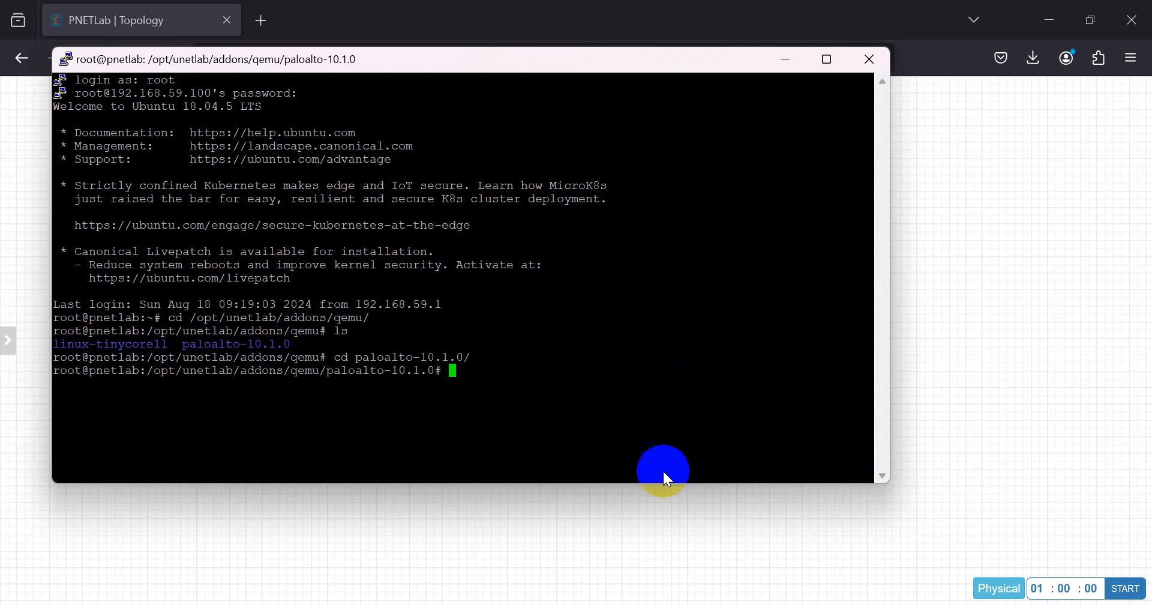
left_click(610, 604)
left_click(609, 604)
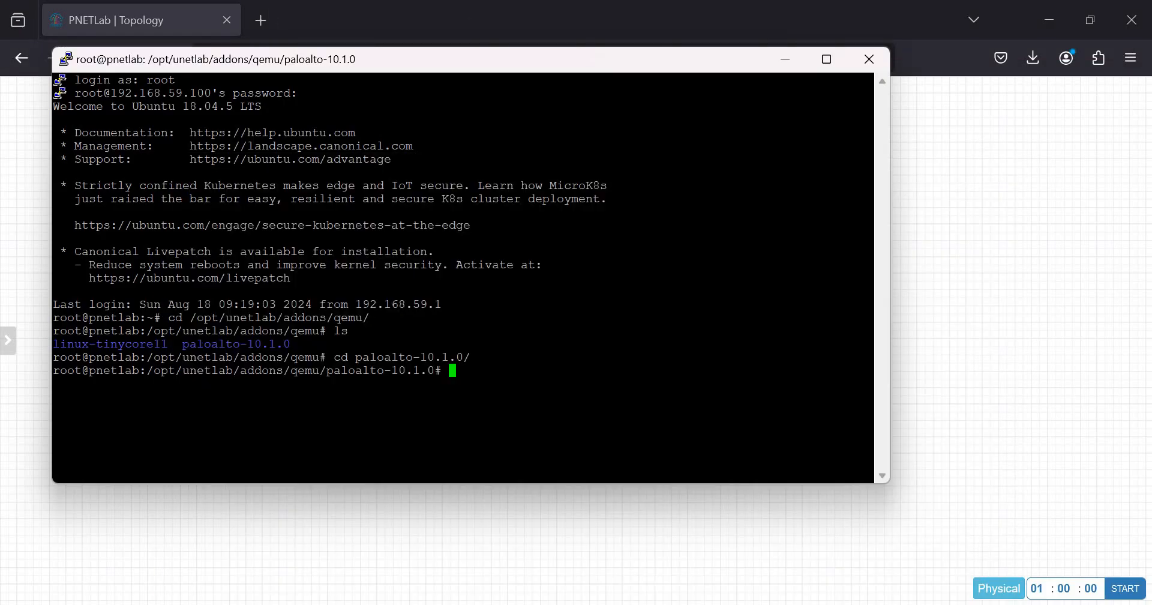
right_click(536, 325)
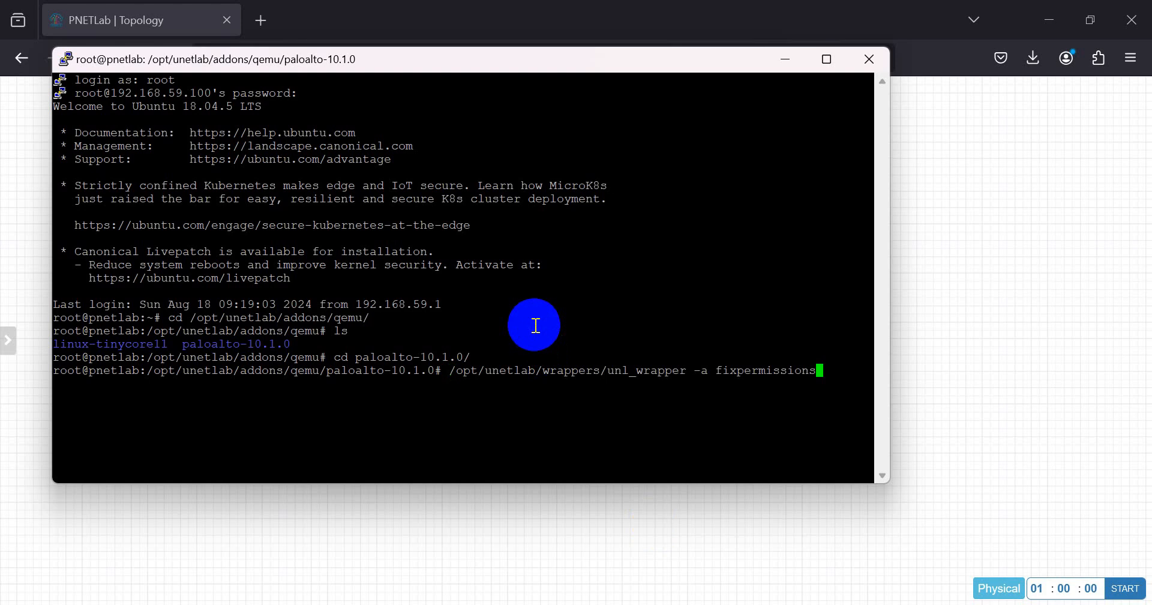
key("Return")
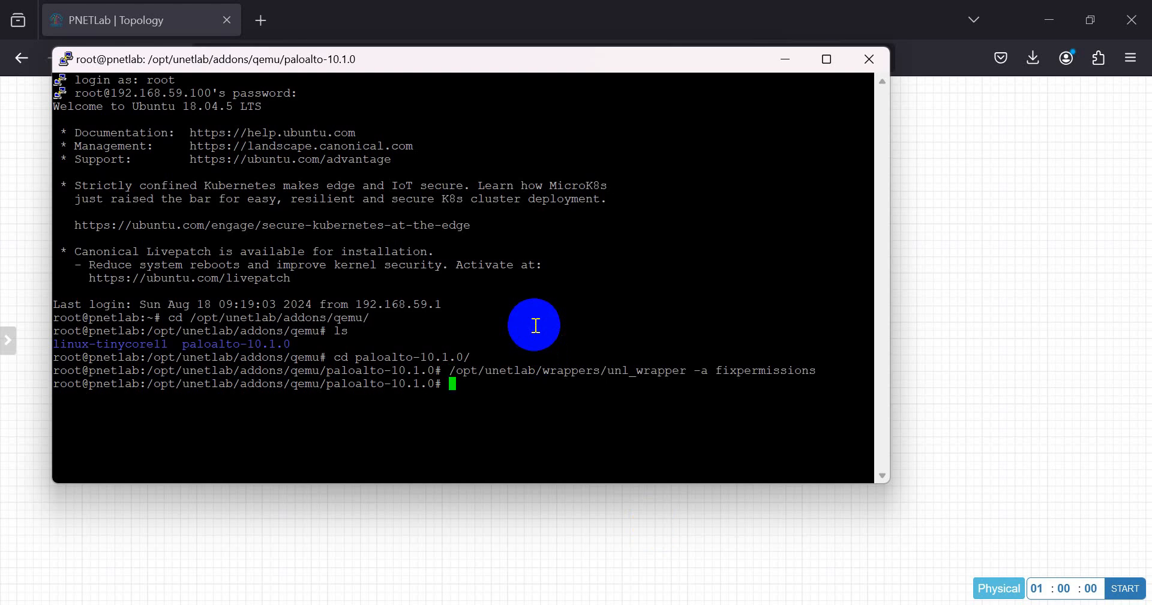
- List paloalto-10.1.0 to confirm it contains virtioa.qcow2
type("ls")
key("Return")
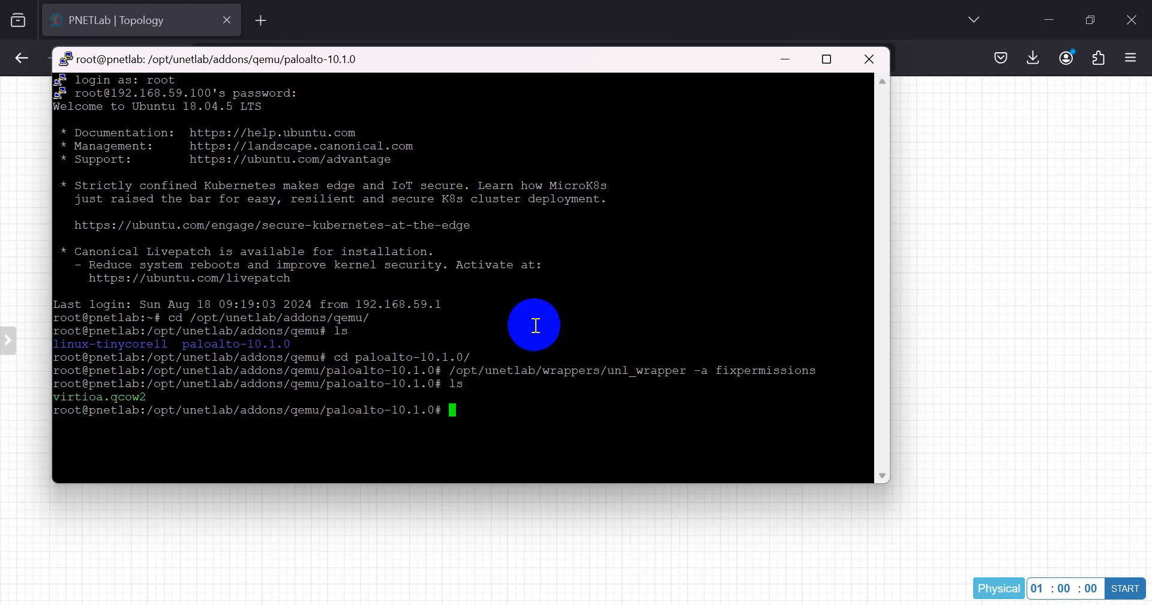
left_click_drag(159, 395, 52, 401)
left_click(57, 394)
left_click(150, 398)
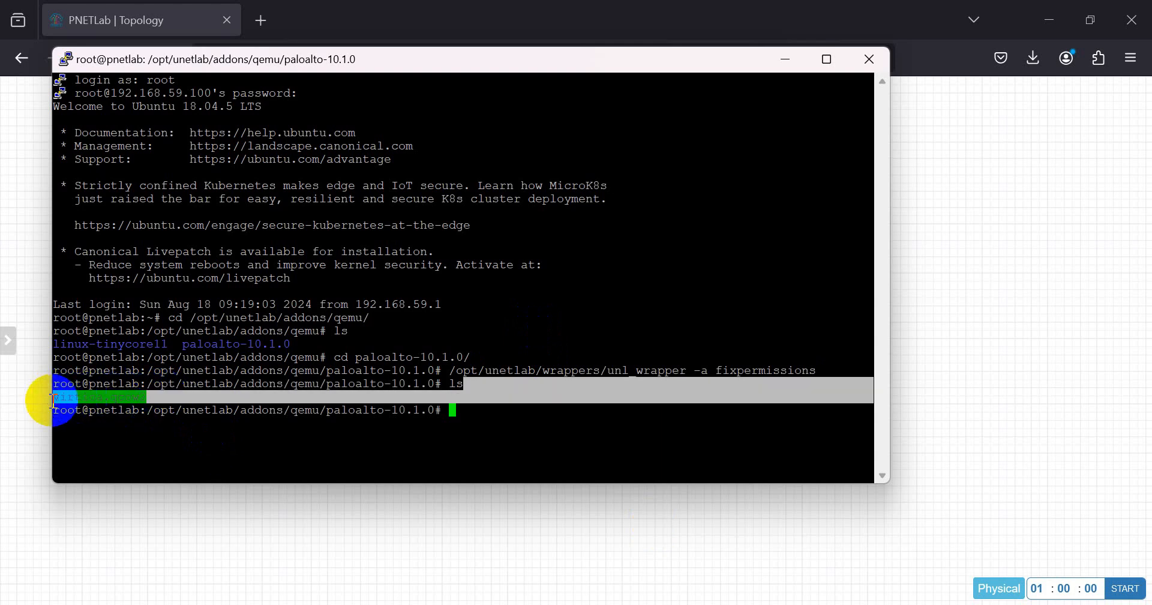
left_click(197, 391)
left_click_drag(155, 396, 128, 401)
- Confirm linux-tinycore11 also holds virtioa.qcow2, then close the PuTTY session
type("cd ..")
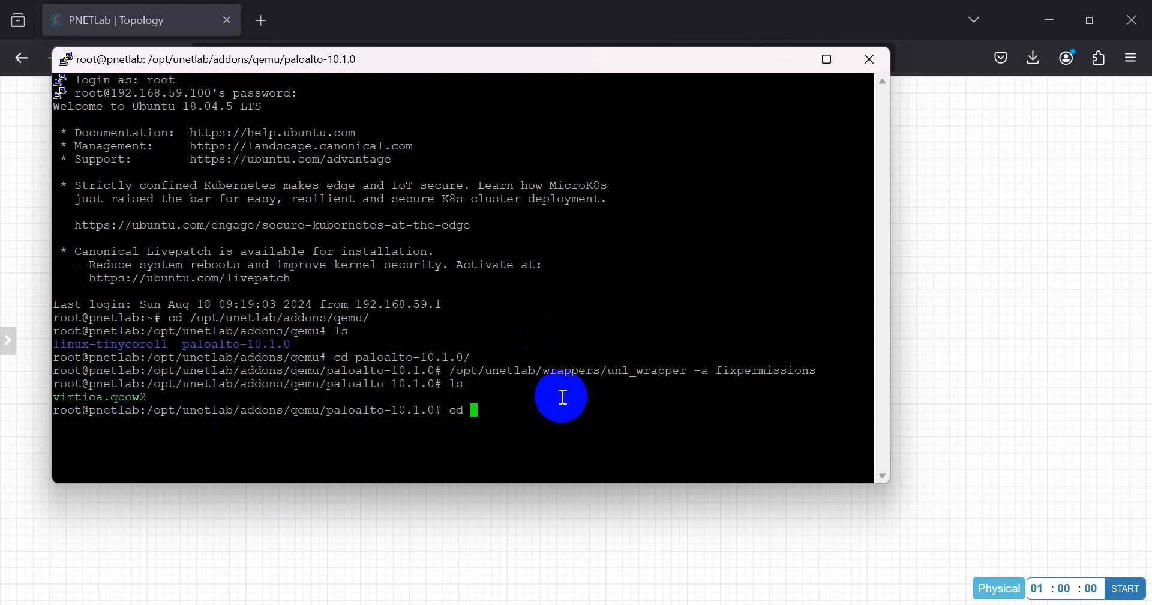
key("Return")
type("cd li")
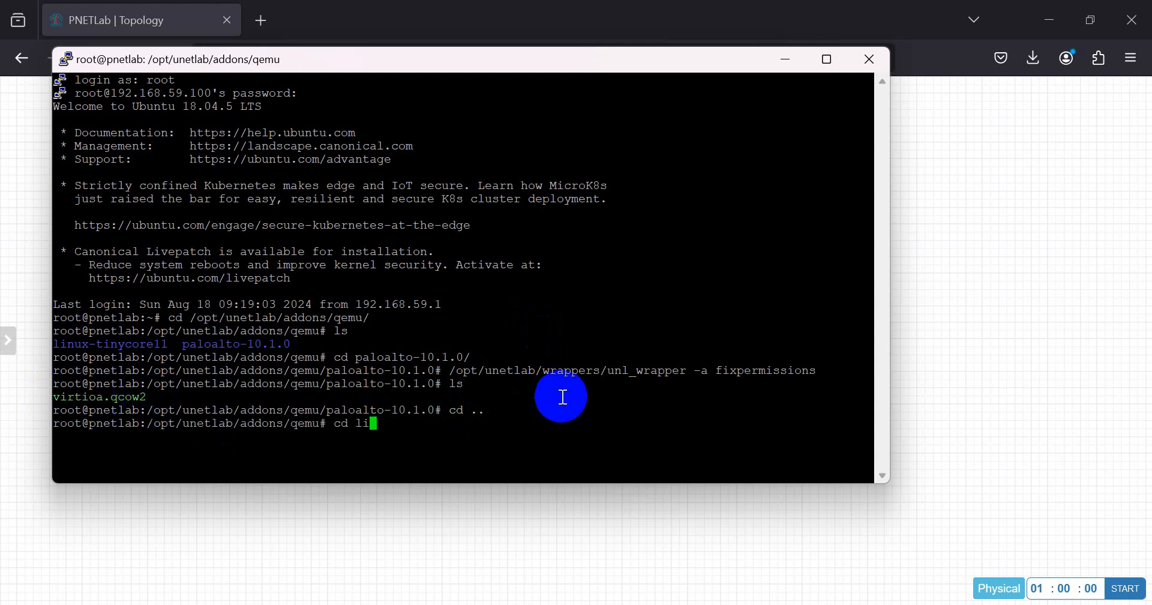
key("Tab")
key("Return")
type("ls")
key("Return")
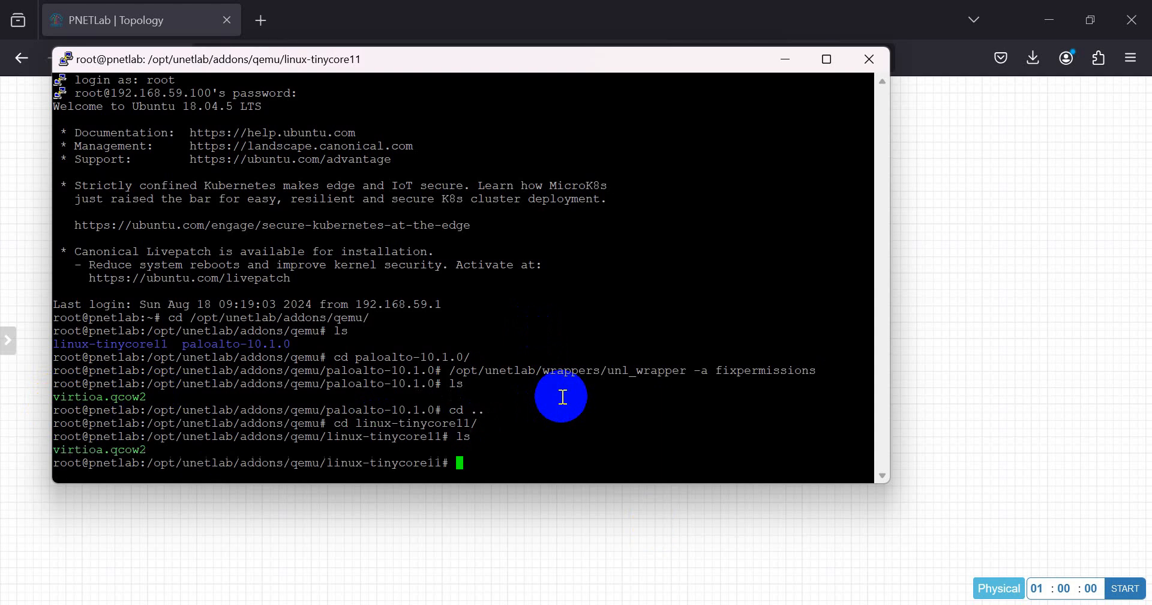
left_click_drag(159, 454, 81, 446)
left_click(199, 422)
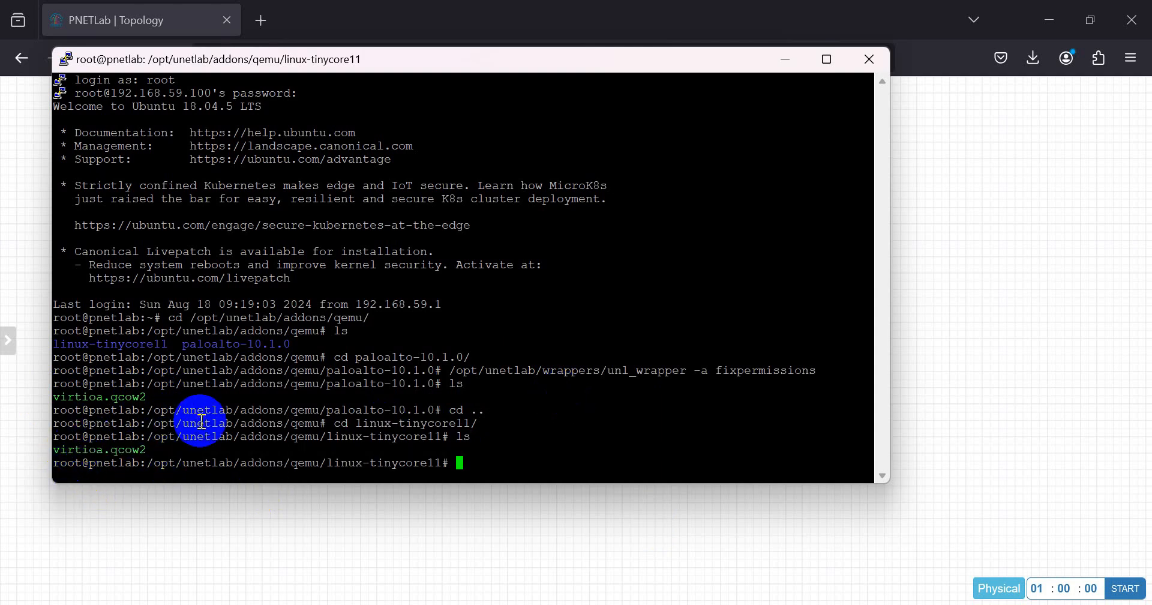
left_click(877, 62)
- Exit PuTTY, reload the topology, and start a new node from the Palo Alto template
left_click(593, 377)
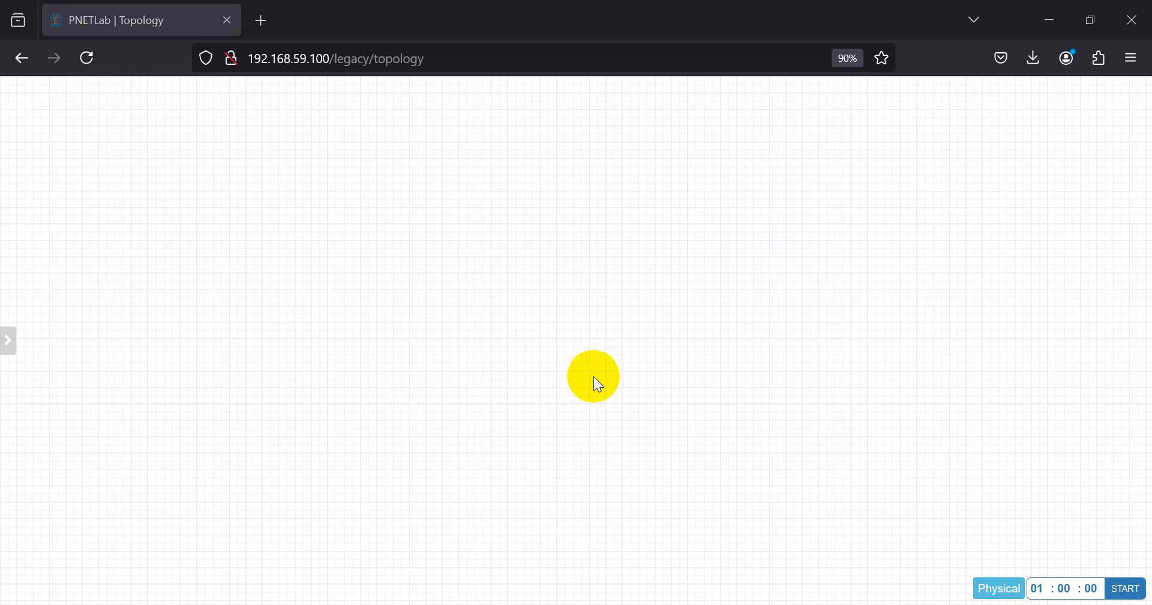
left_click(87, 57)
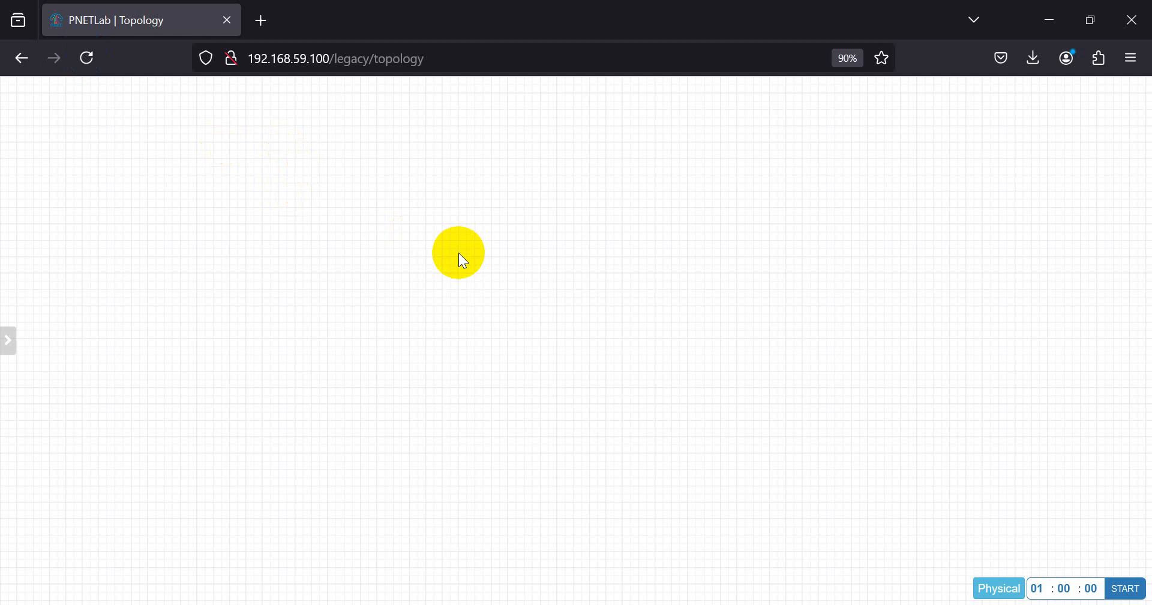
right_click(416, 150)
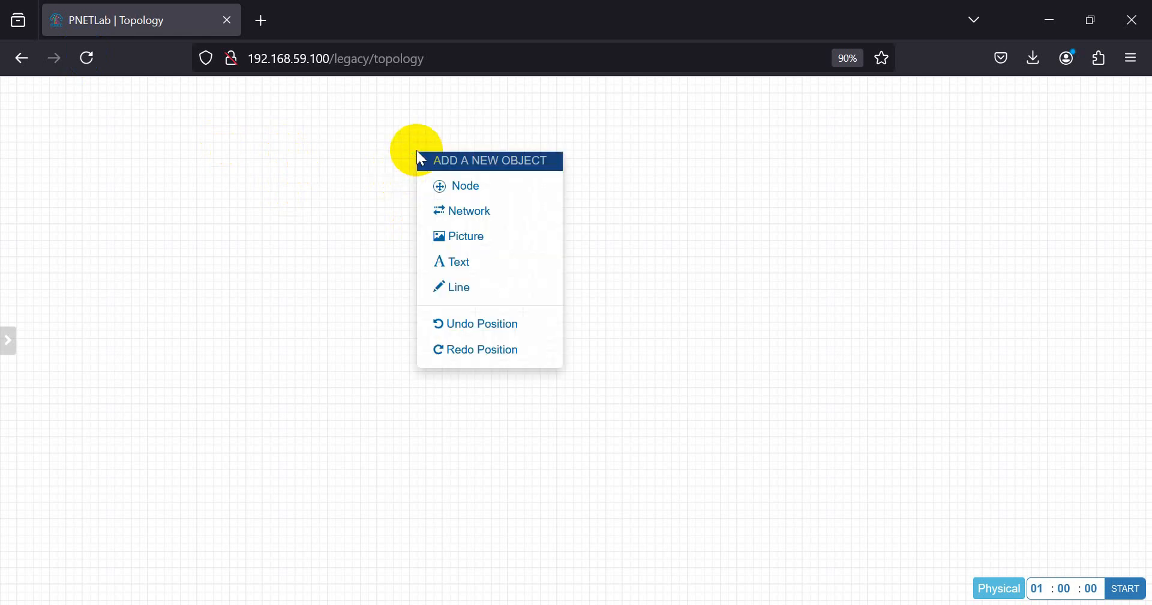
left_click(474, 191)
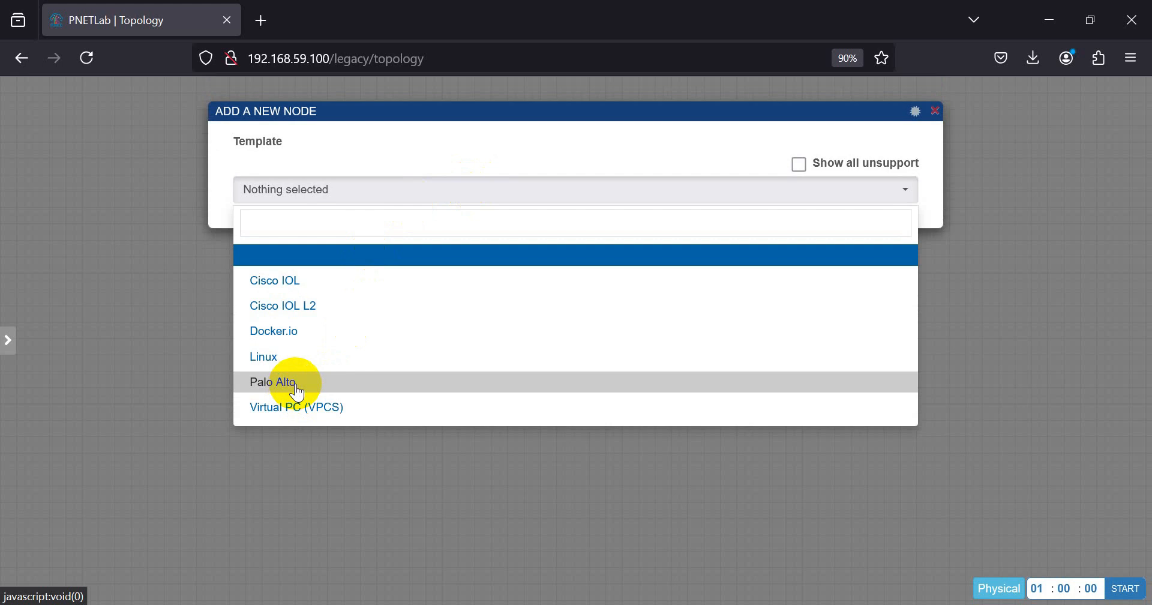
left_click(297, 387)
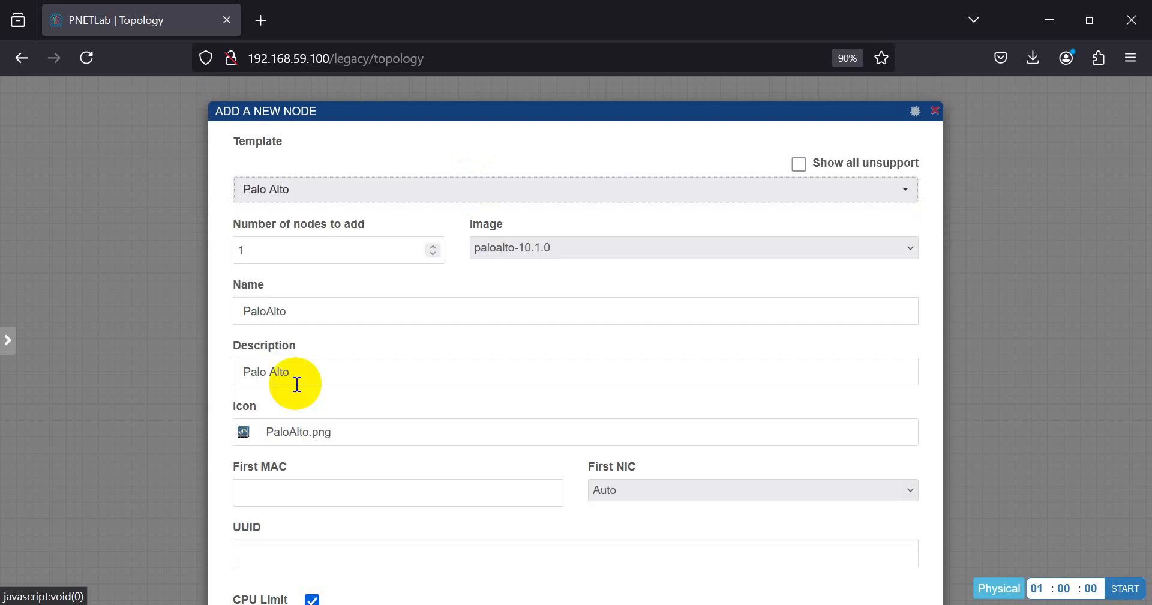
- Save the PaloAlto node (2 CPUs, 4096 MB RAM, 4 Ethernet) and nudge it lower
scroll(334, 342, "down", 5)
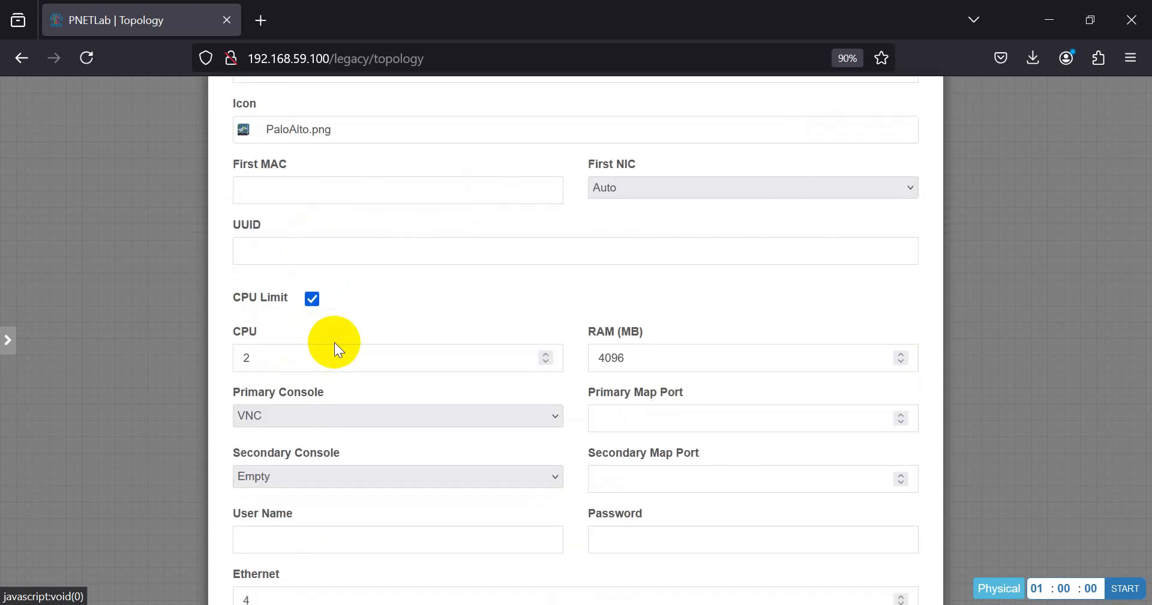
scroll(334, 350, "down", 4)
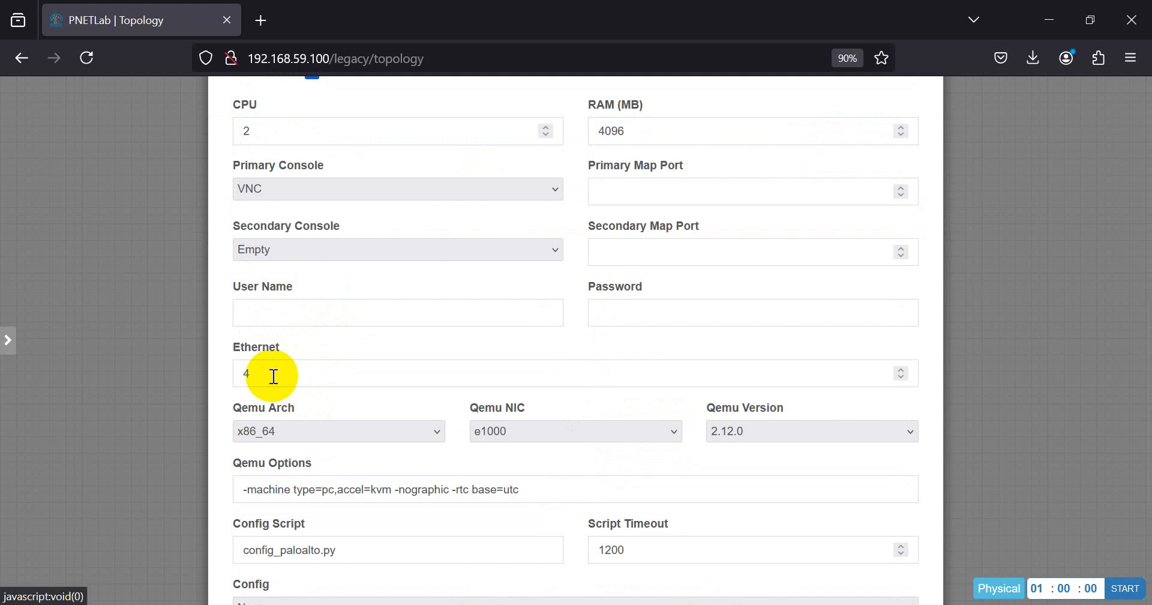
scroll(275, 373, "down", 4)
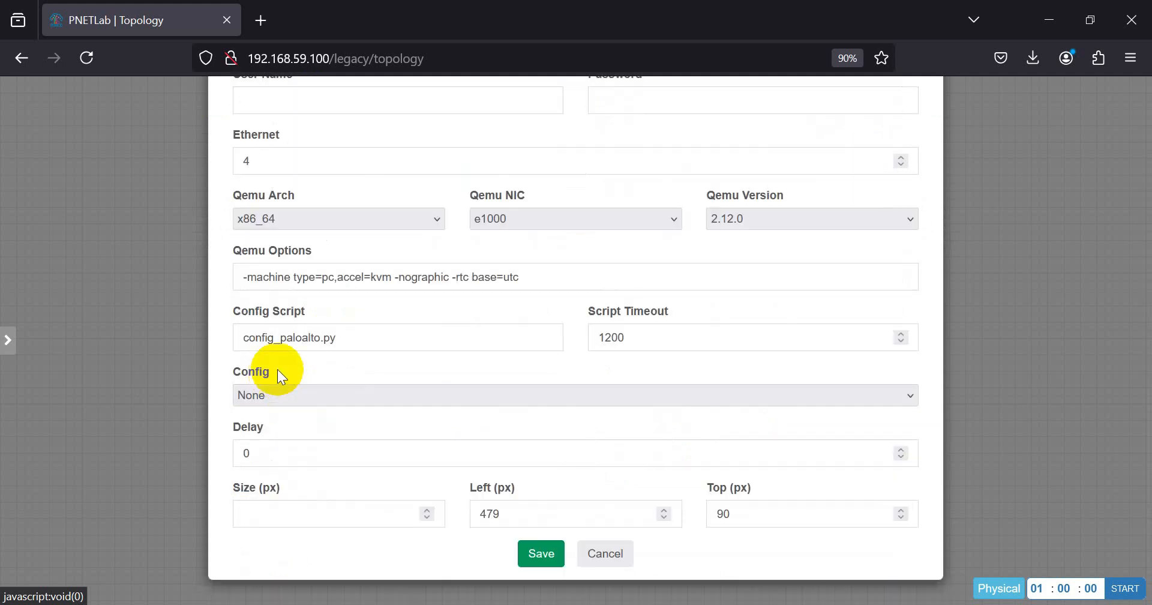
left_click(536, 555)
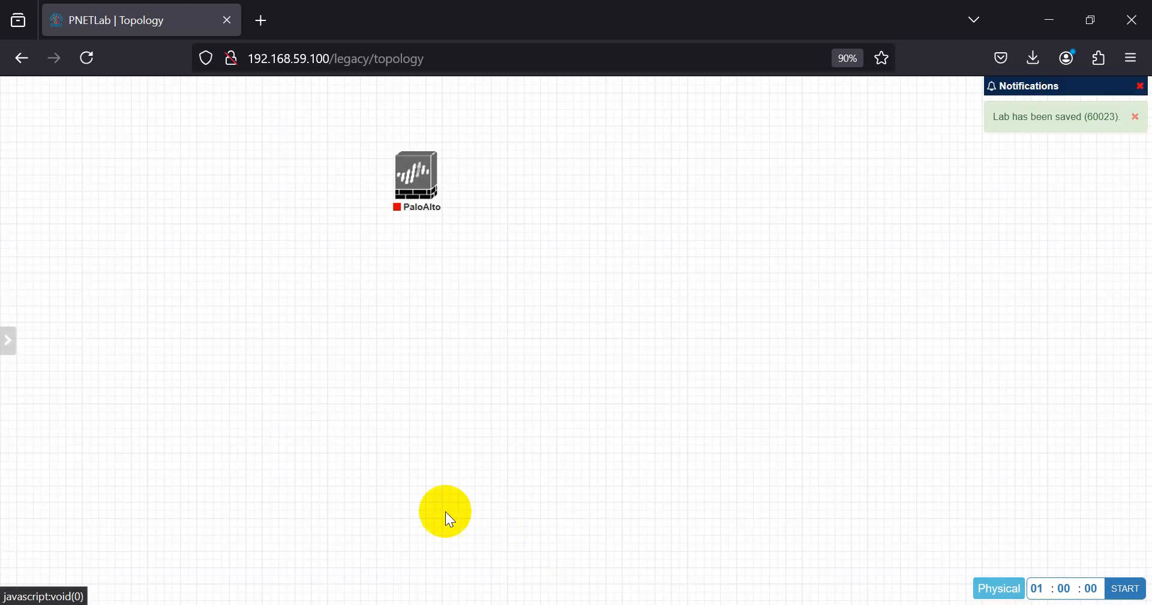
mouse_move(416, 178)
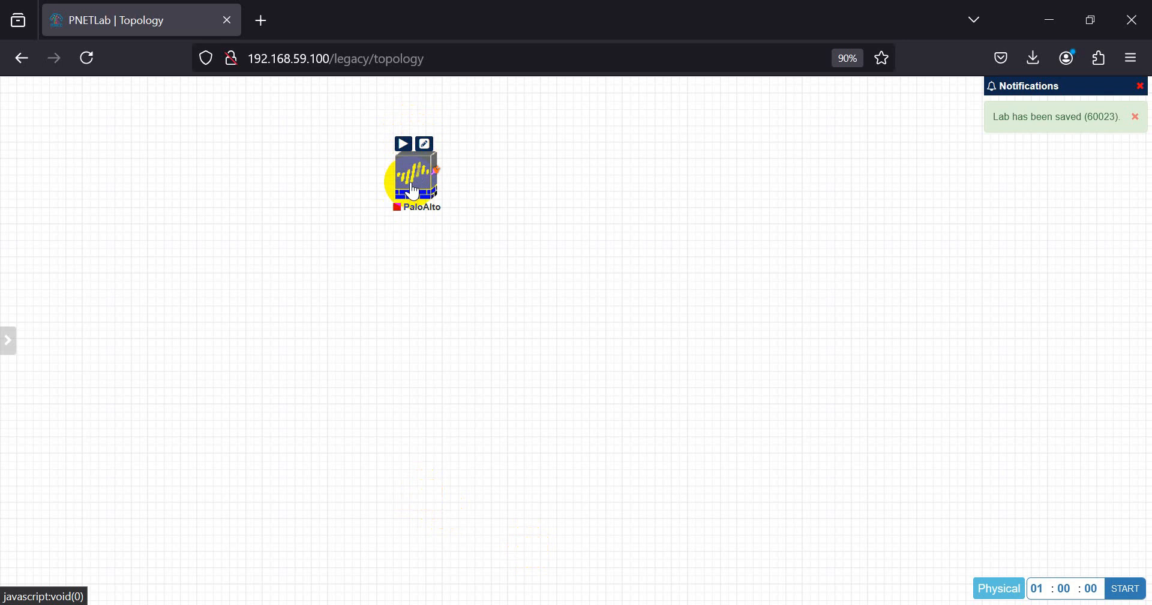
left_click_drag(414, 183, 423, 231)
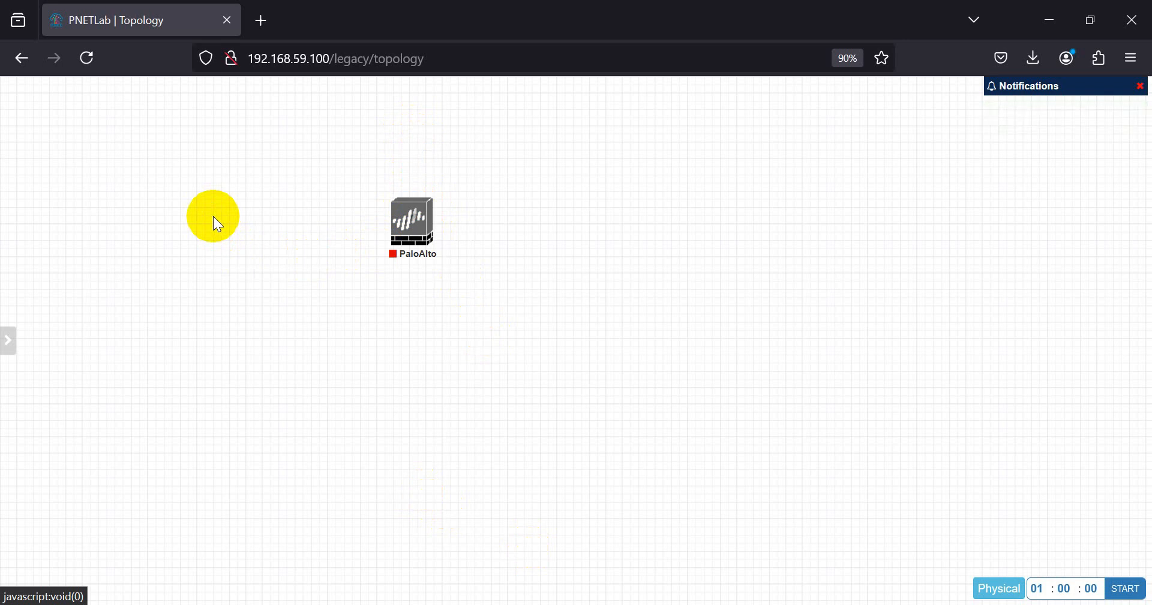
- Add a Management(Cloud0) network named Mgmt to the canvas
right_click(213, 216)
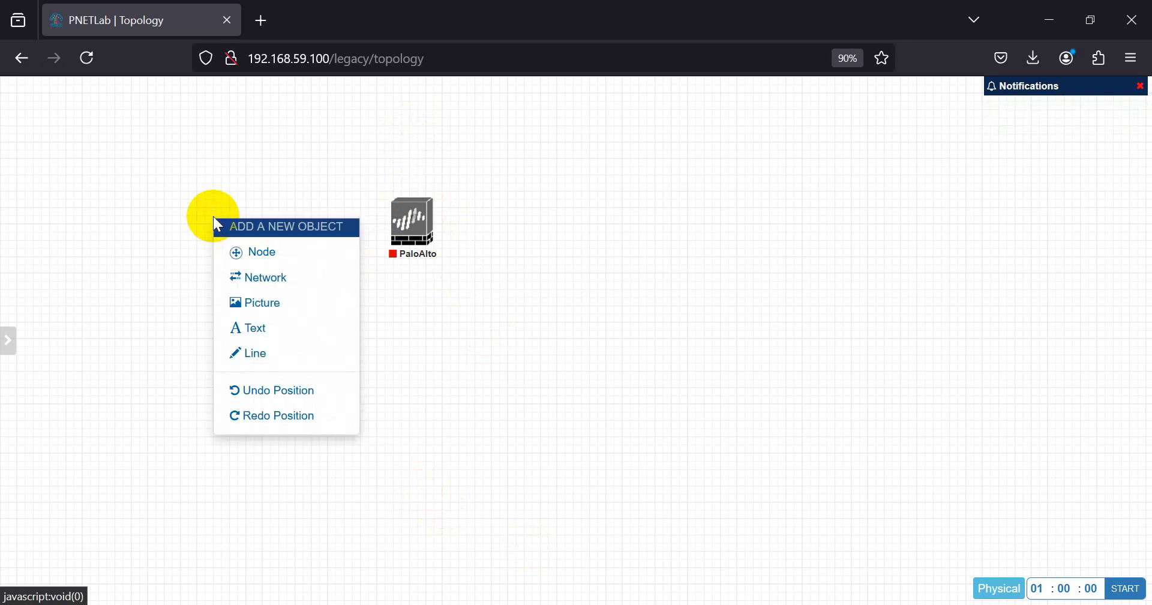
left_click(277, 265)
left_click(576, 240)
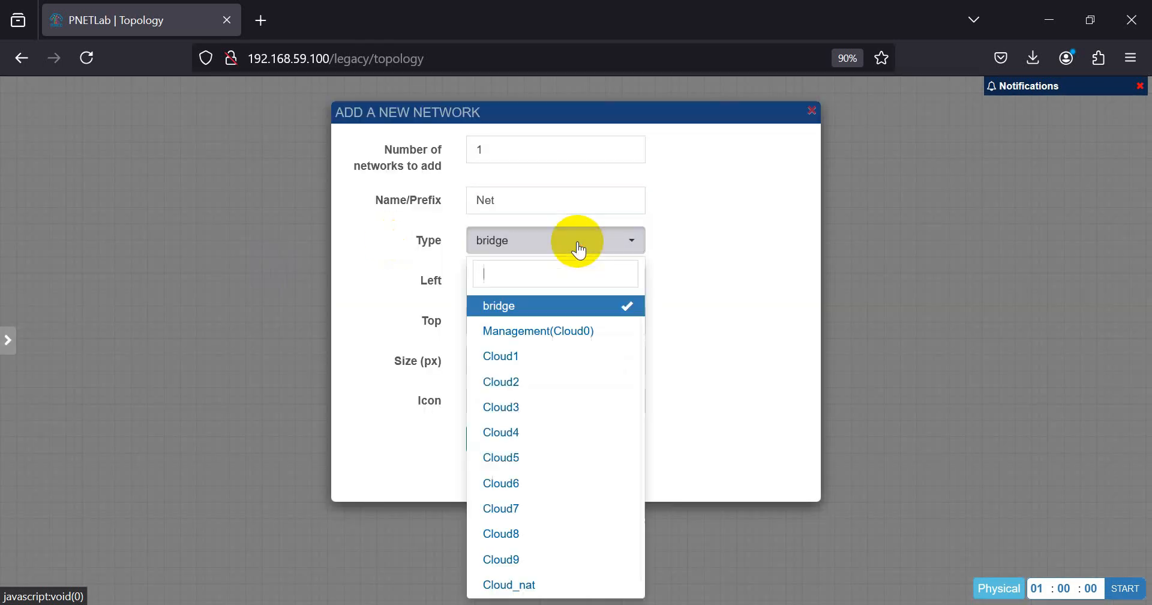
left_click(496, 329)
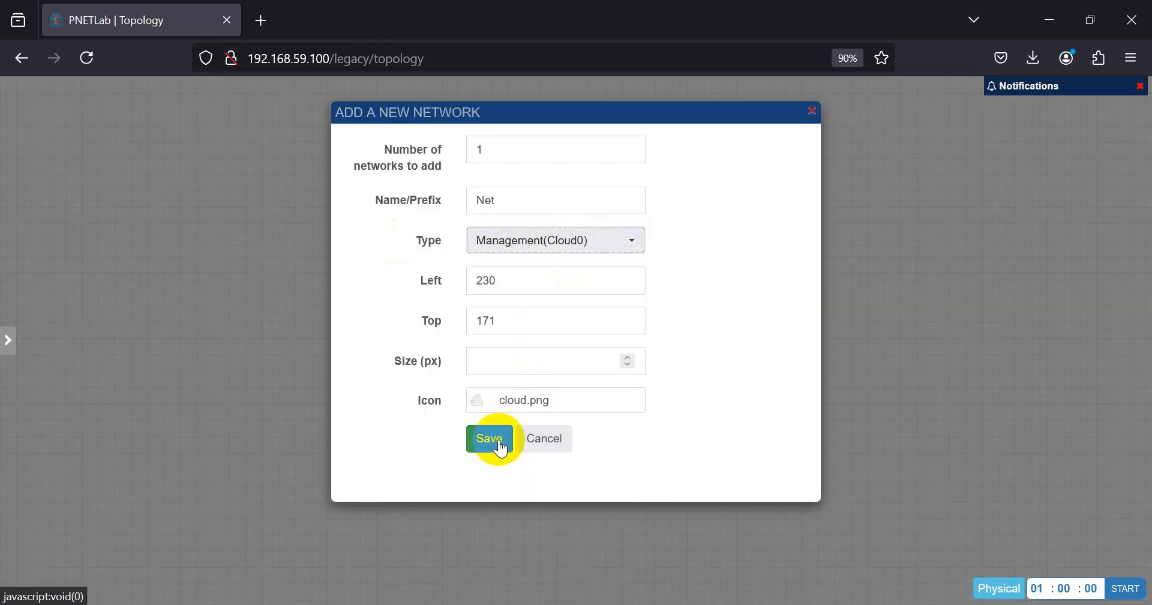
left_click_drag(530, 200, 431, 183)
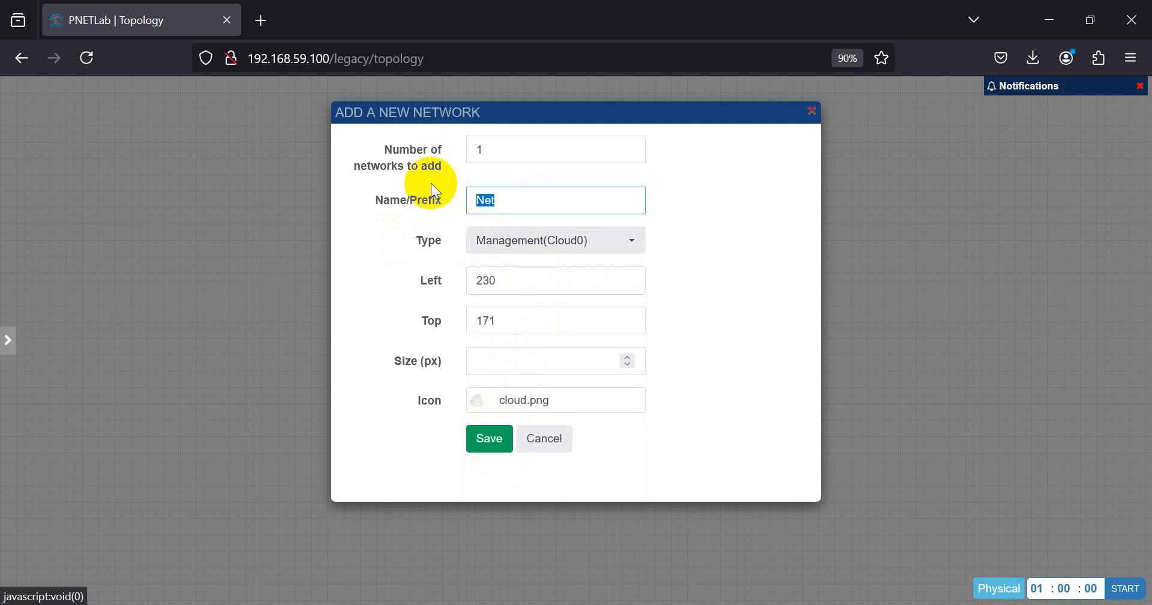
type("Mgmt")
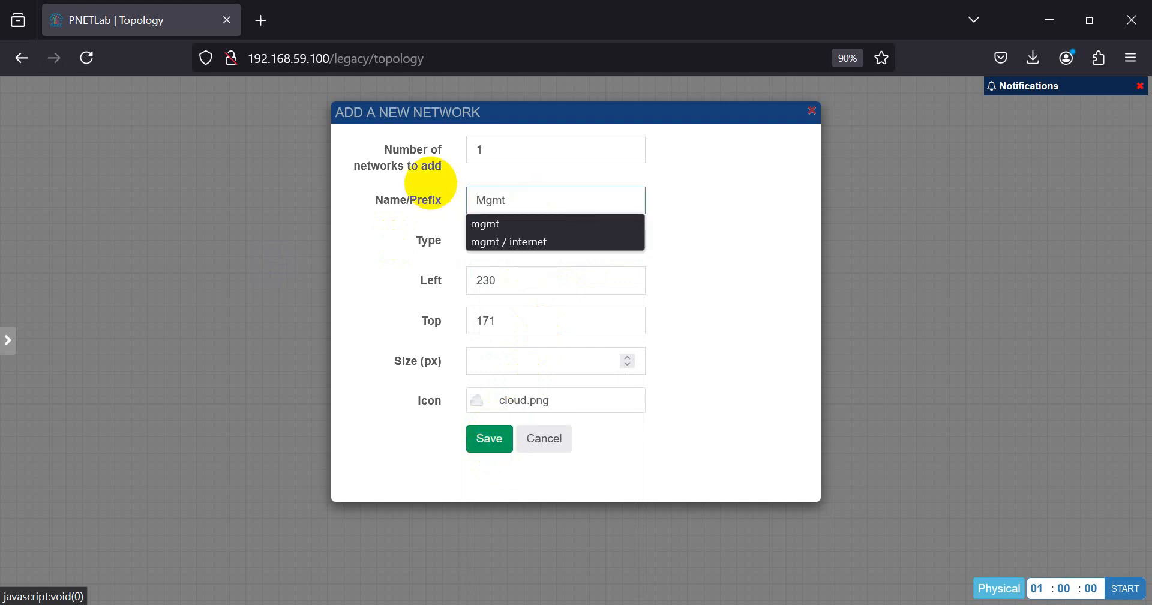
left_click(489, 438)
- Link the Mgmt cloud to the PaloAlto mgmt interface and level the connection
left_click_drag(253, 239, 414, 221)
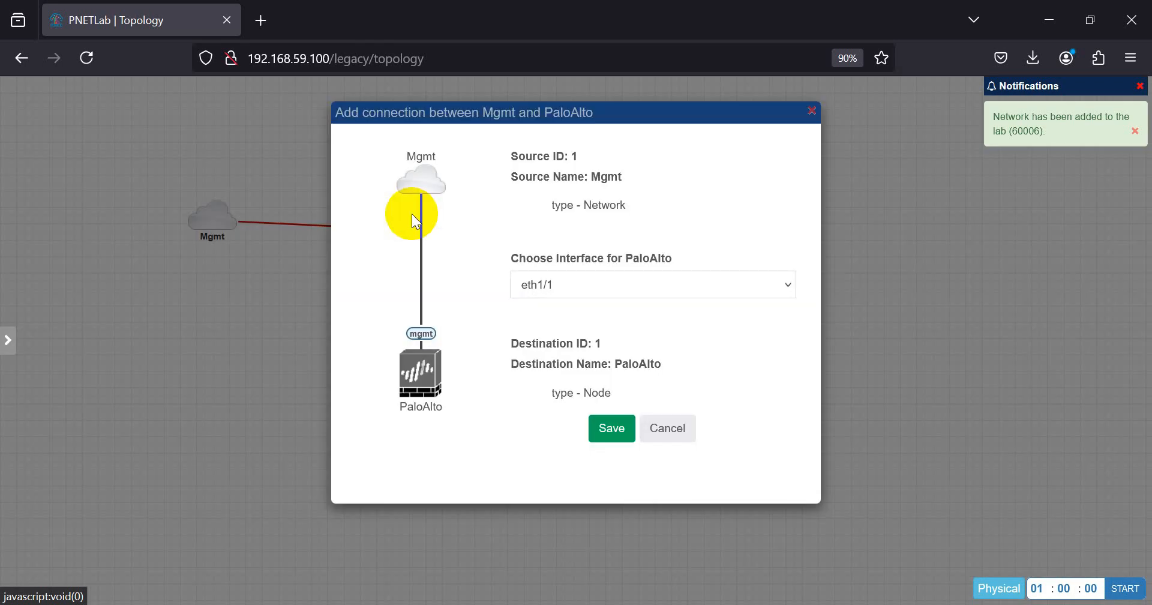
left_click(569, 284)
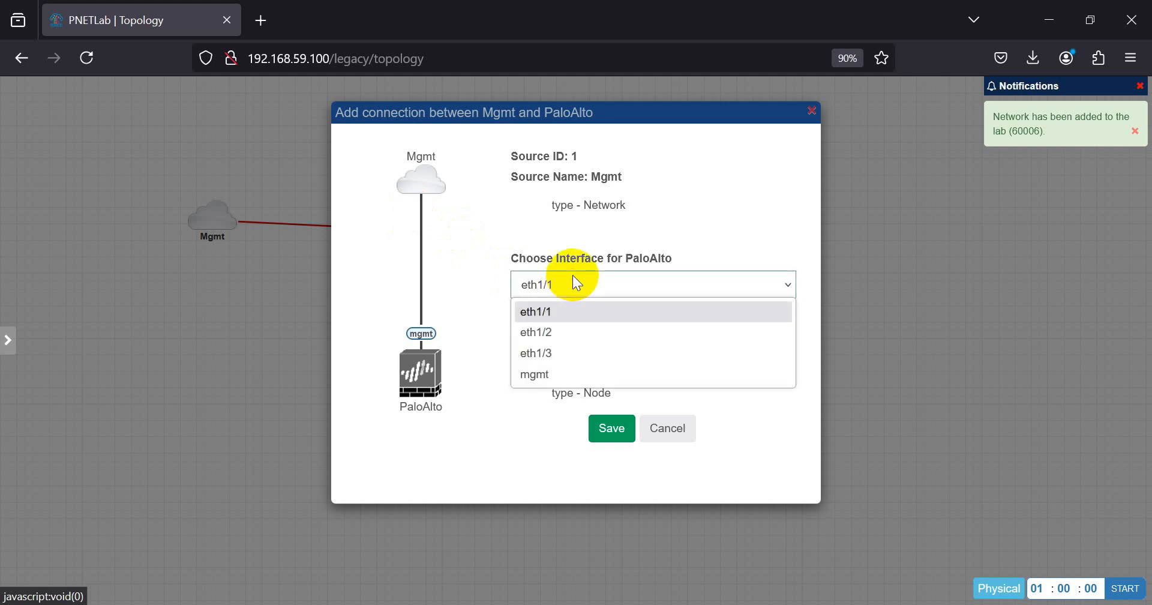
left_click(535, 374)
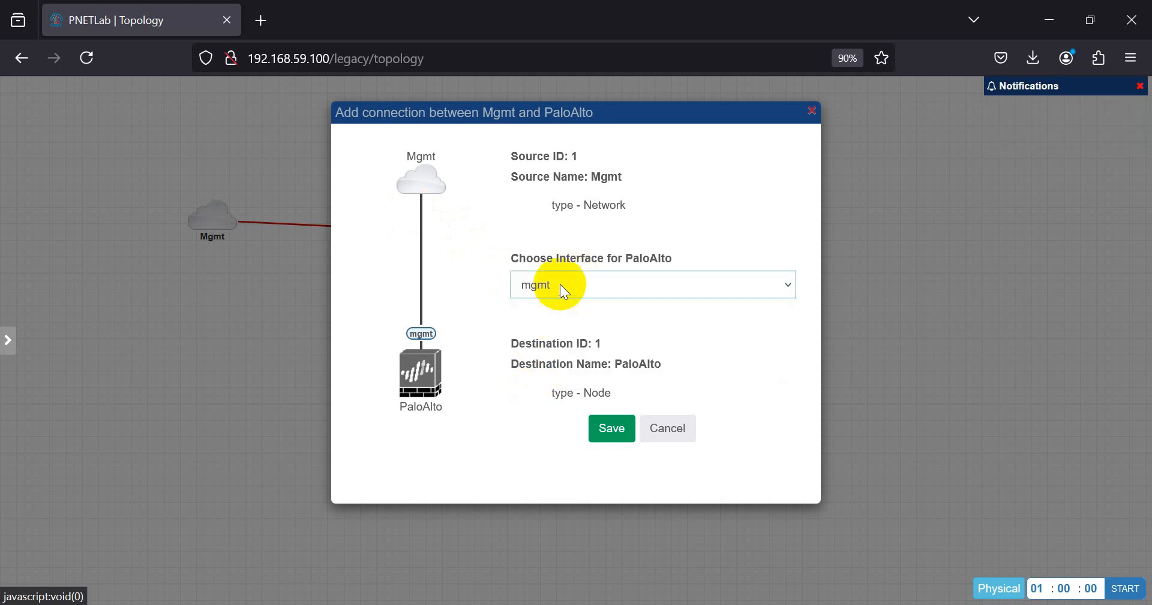
left_click(560, 283)
left_click(524, 373)
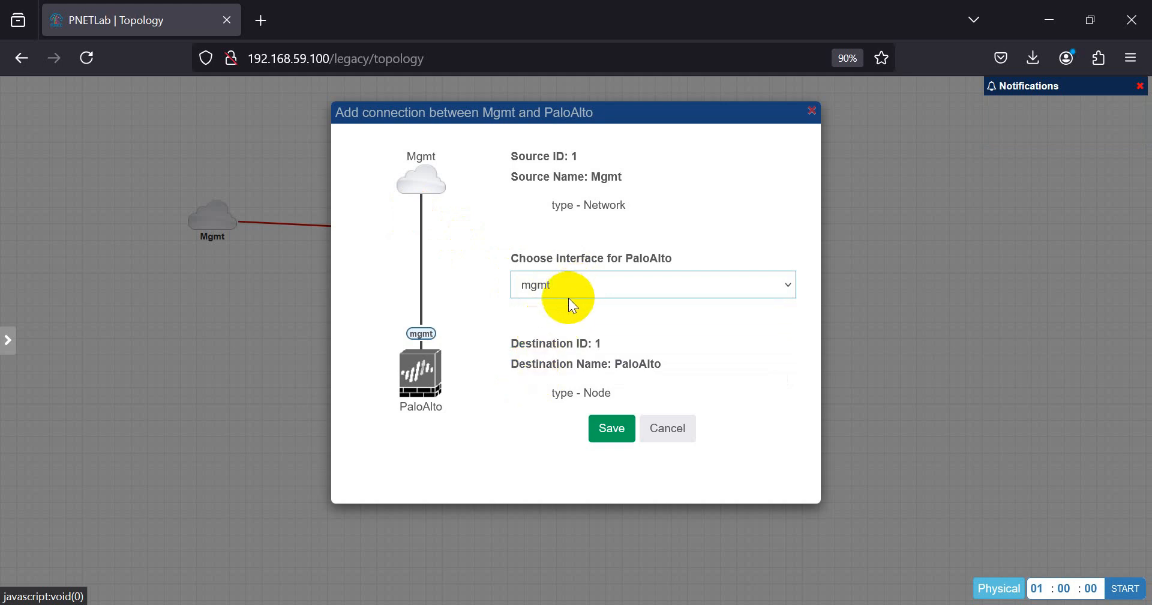
left_click(612, 429)
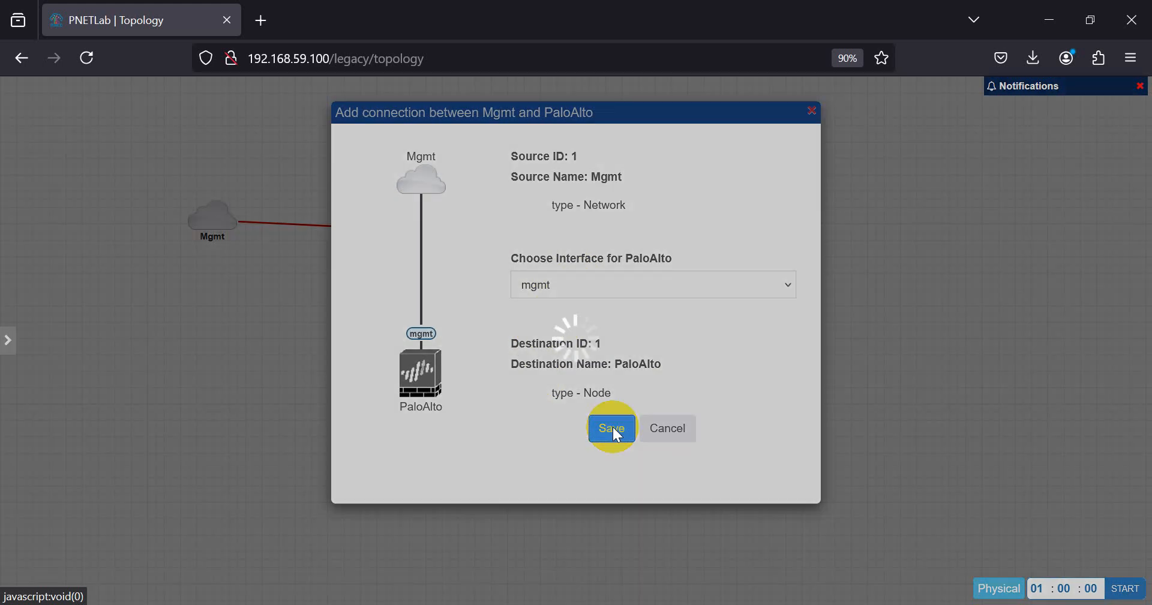
left_click_drag(406, 252, 408, 245)
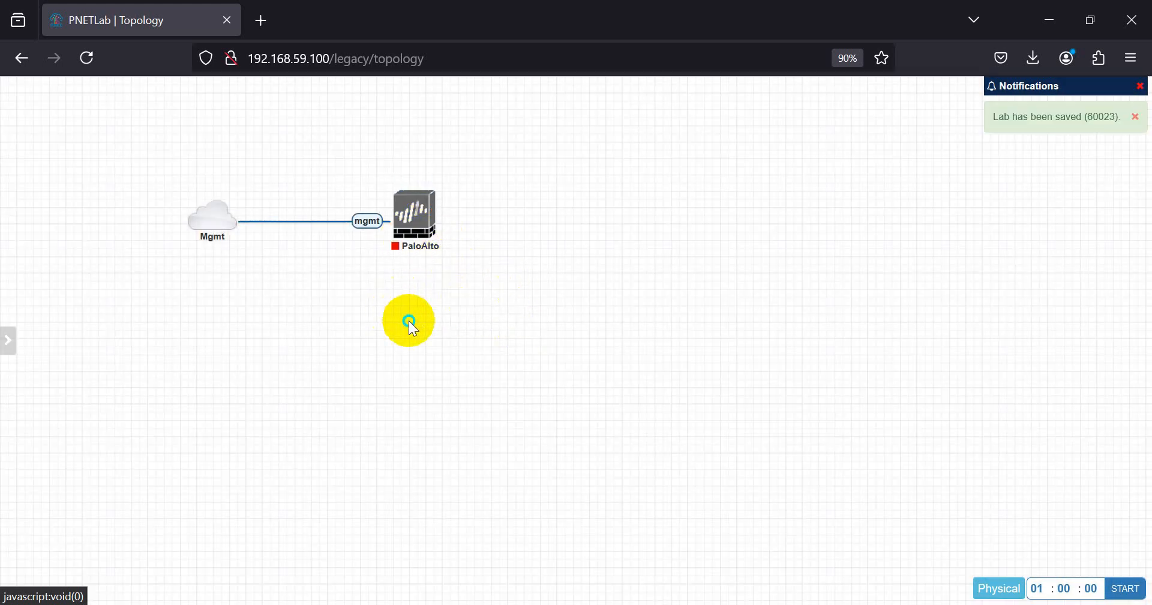
- Add a Linux node from the Linux template and connect it to the PaloAlto firewall
right_click(408, 322)
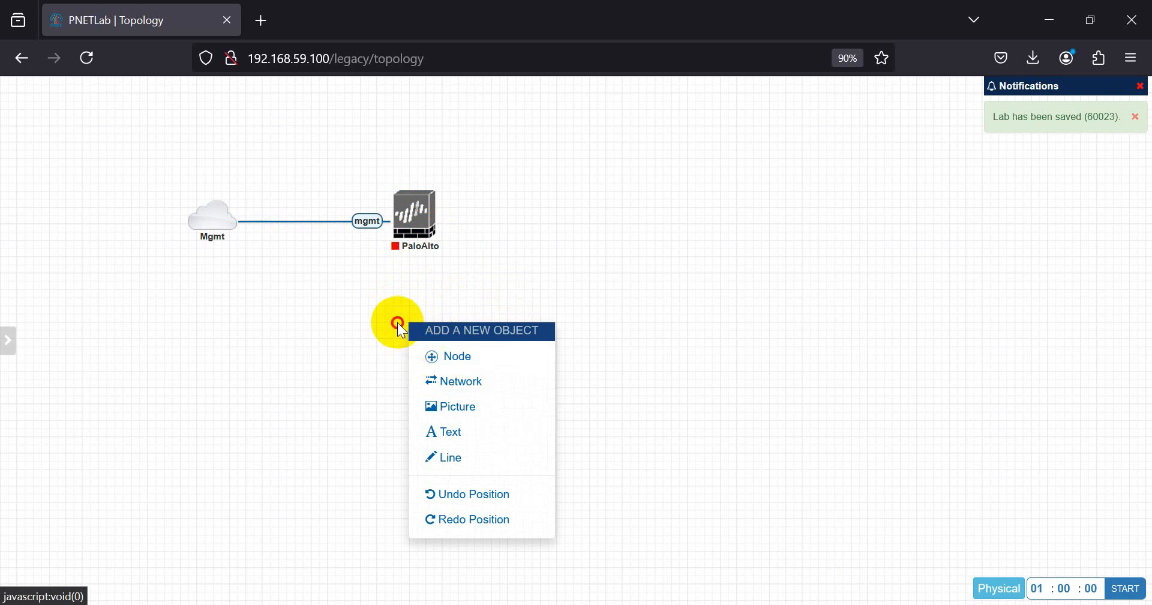
left_click(380, 322)
right_click(389, 304)
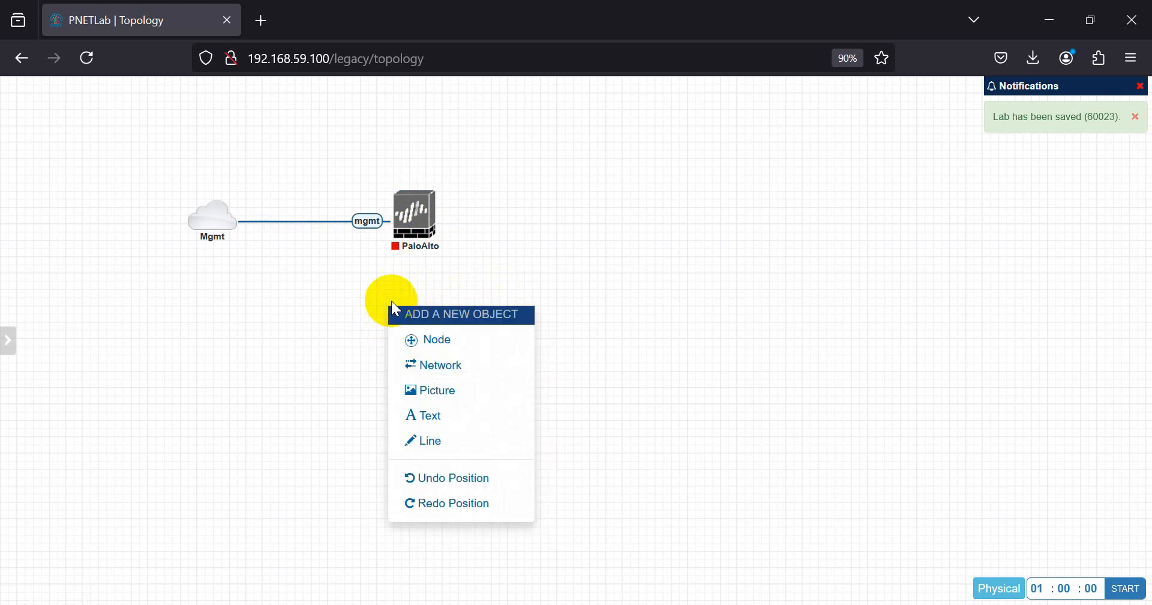
left_click(424, 339)
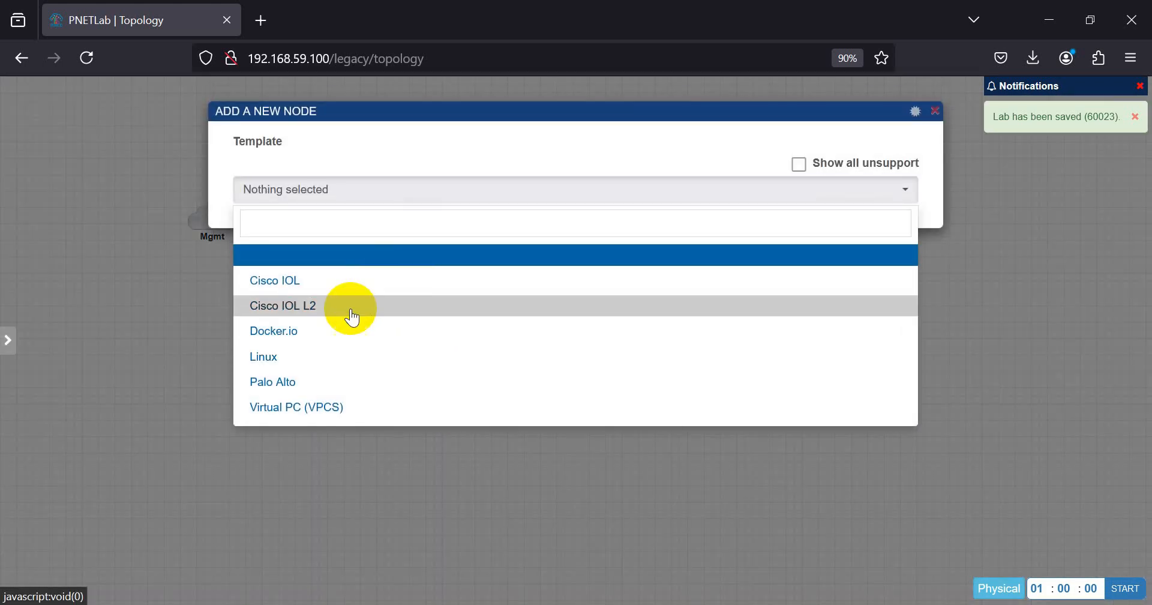
left_click(308, 371)
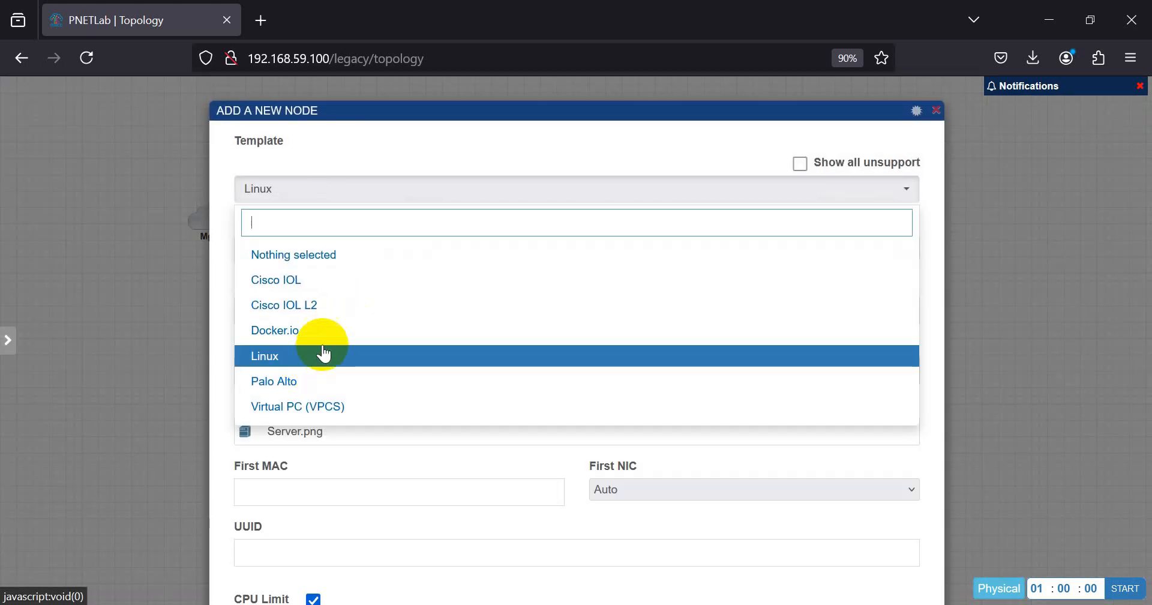
left_click(213, 366)
scroll(578, 488, "down", 12)
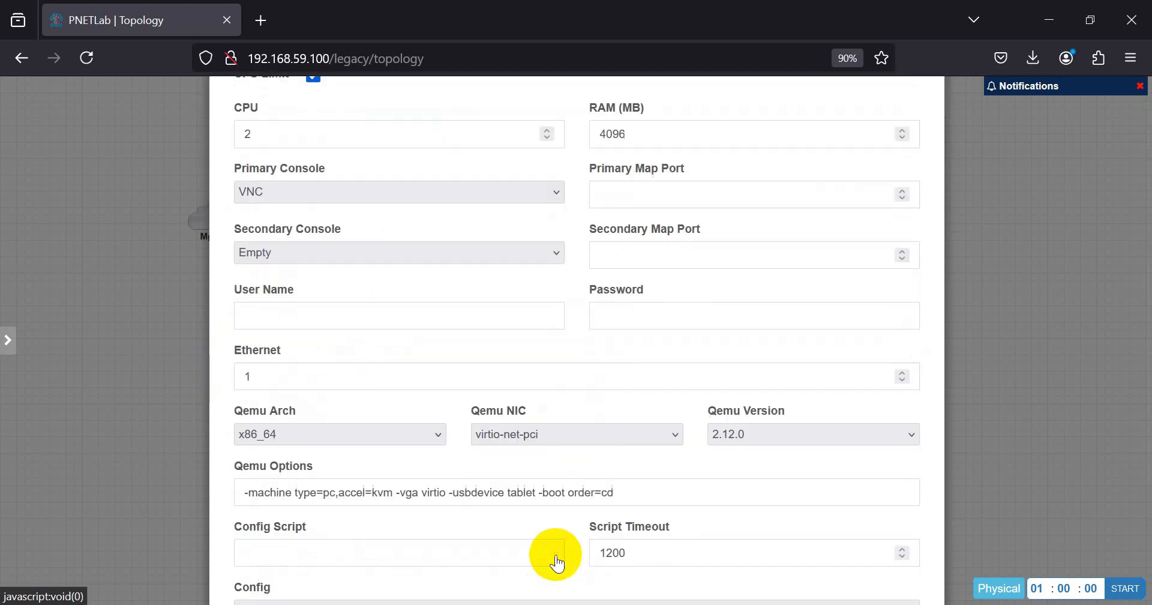
left_click(537, 554)
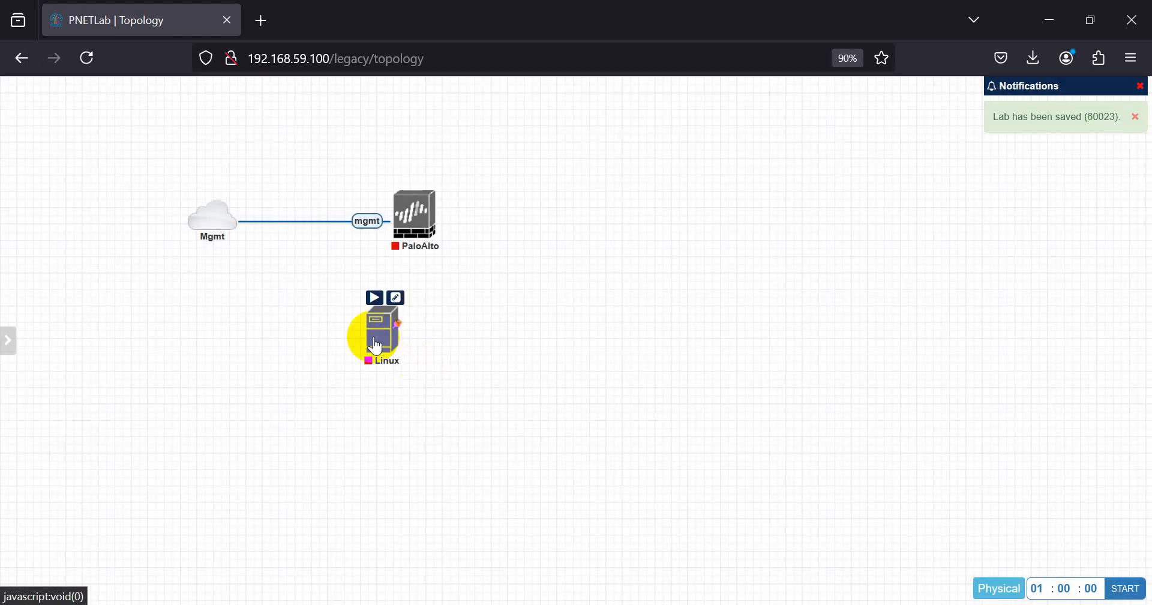
left_click_drag(371, 337, 415, 216)
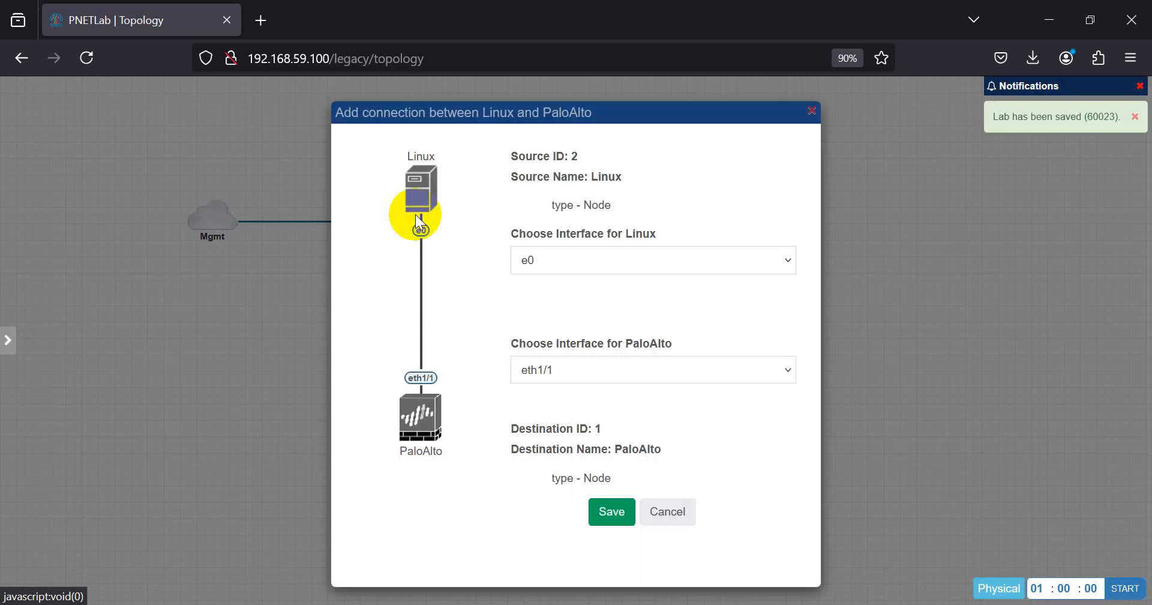
left_click(611, 512)
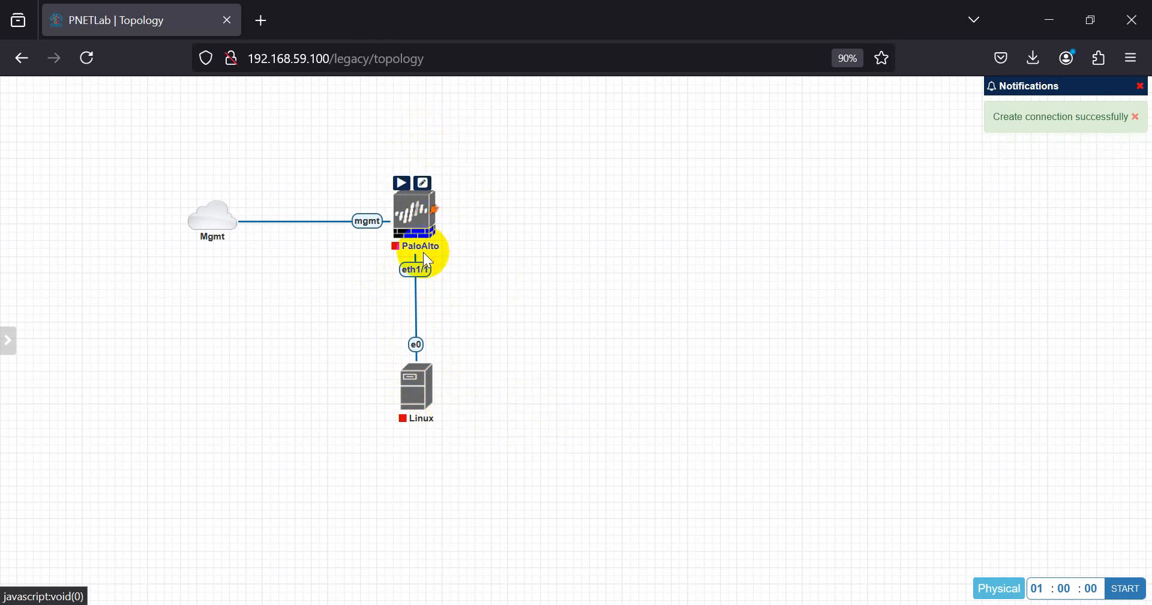
- Replace the eth1/1 link with one from PaloAlto eth1/2 to the Linux node
right_click(417, 273)
left_click(450, 383)
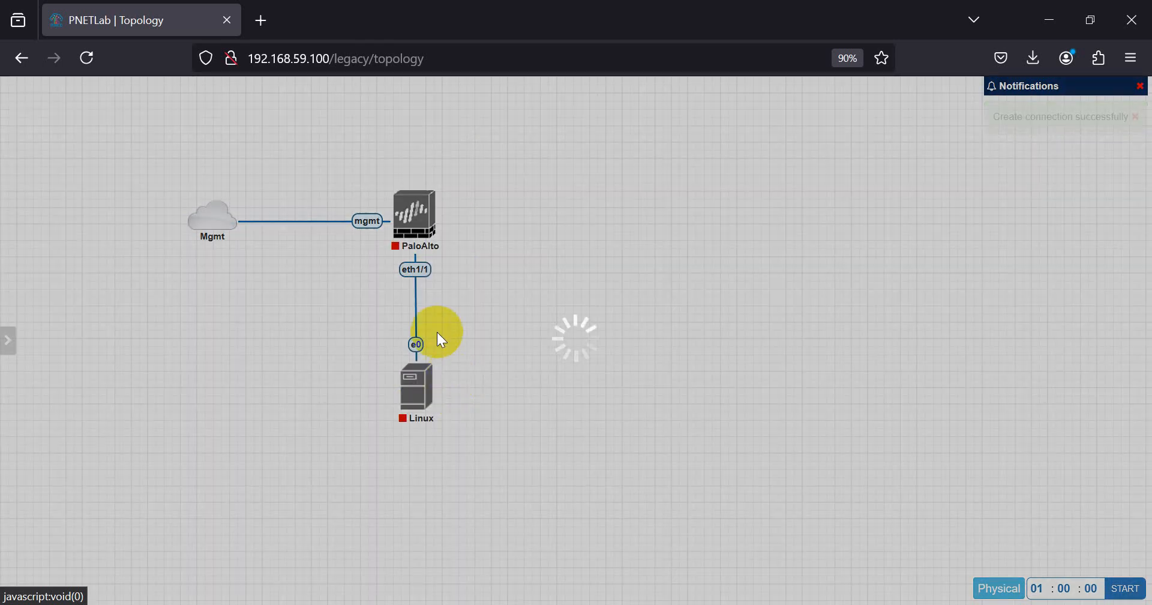
left_click_drag(437, 200, 414, 390)
left_click(558, 260)
left_click(557, 308)
left_click(604, 508)
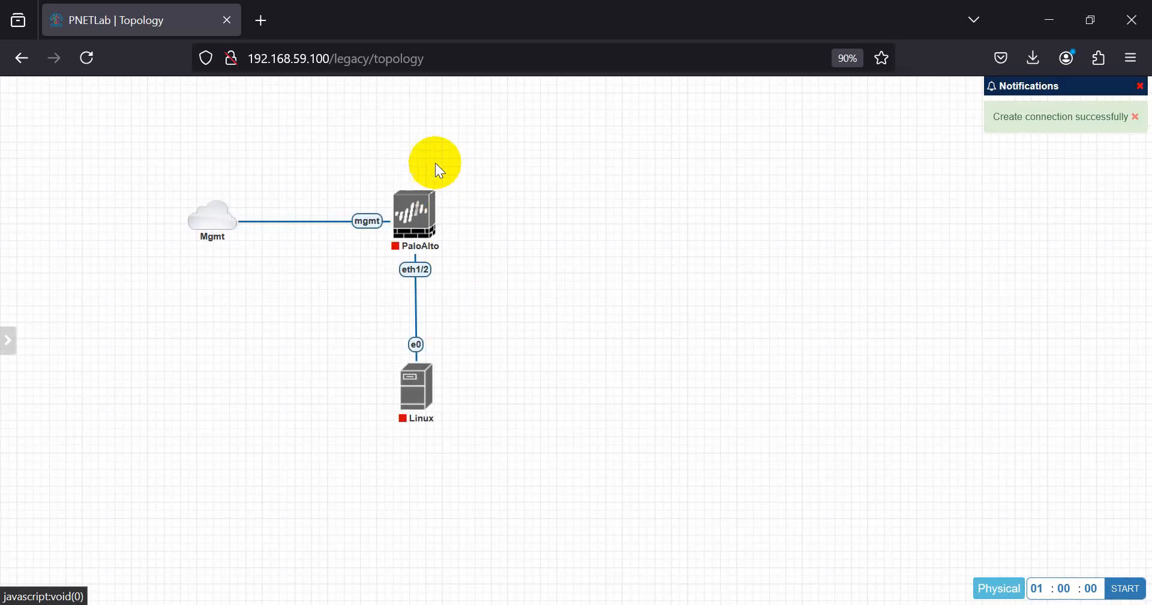
right_click(488, 176)
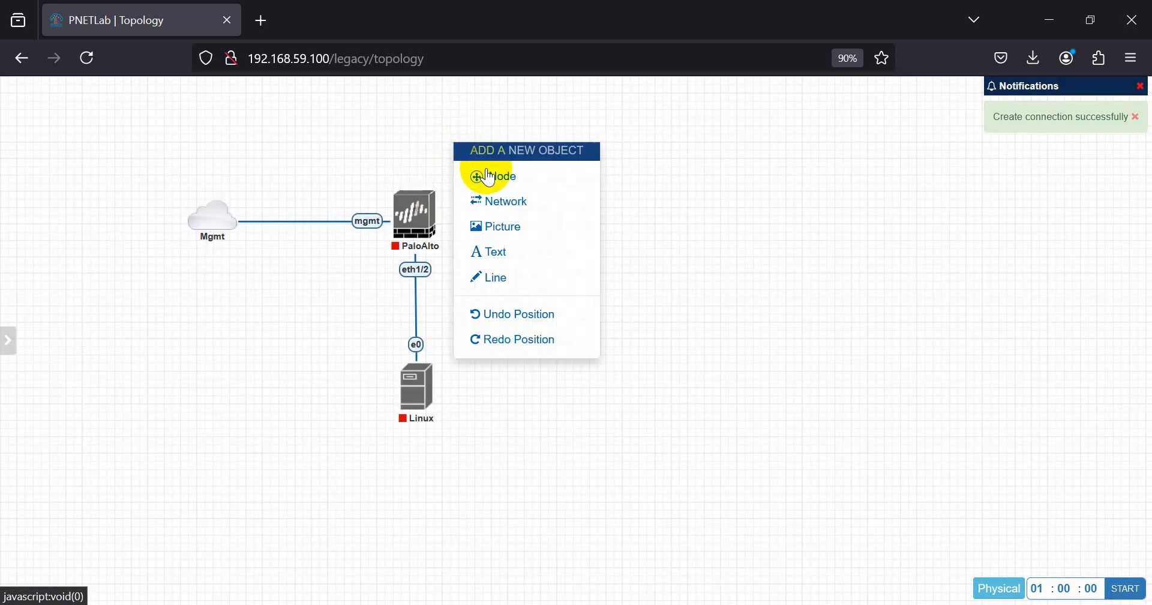
- Add a Cloud_nat network named Net to the right of PaloAlto
left_click(380, 122)
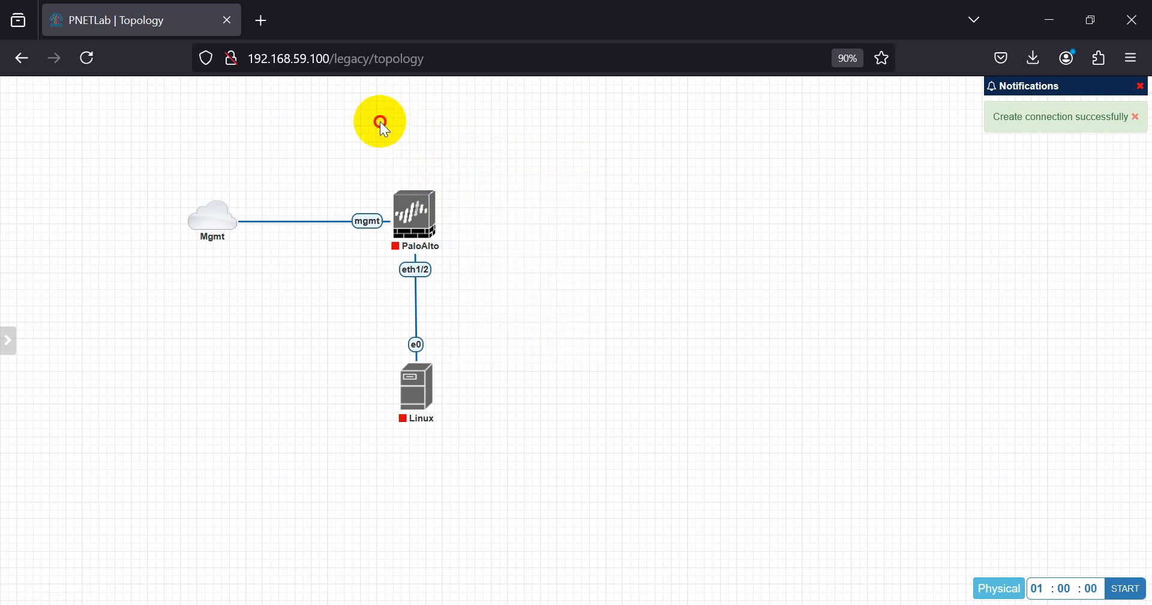
right_click(406, 122)
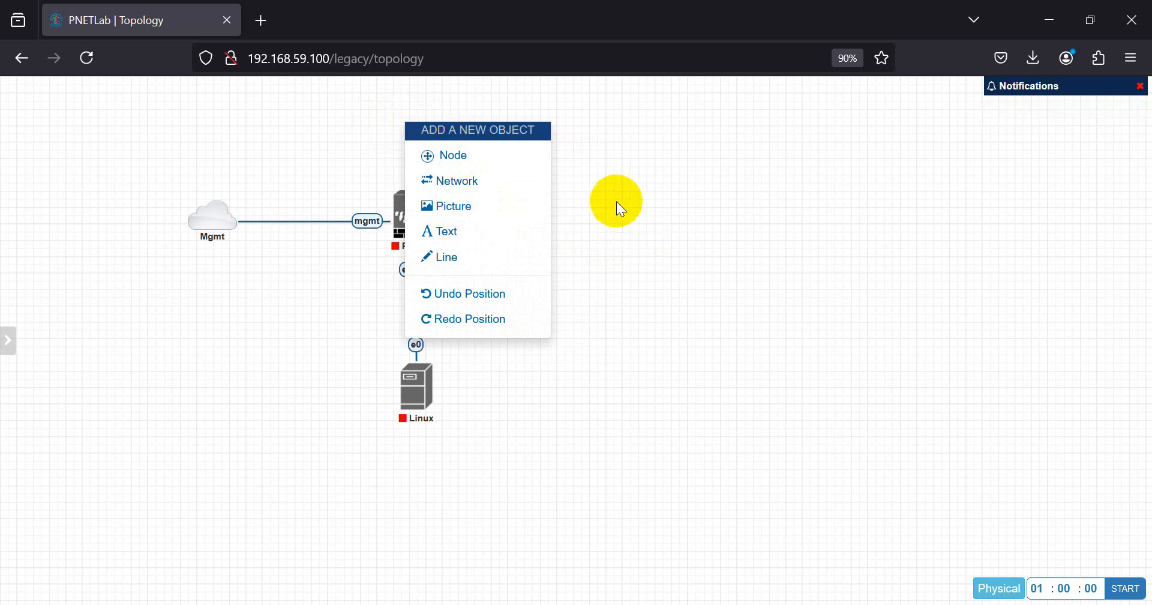
right_click(594, 171)
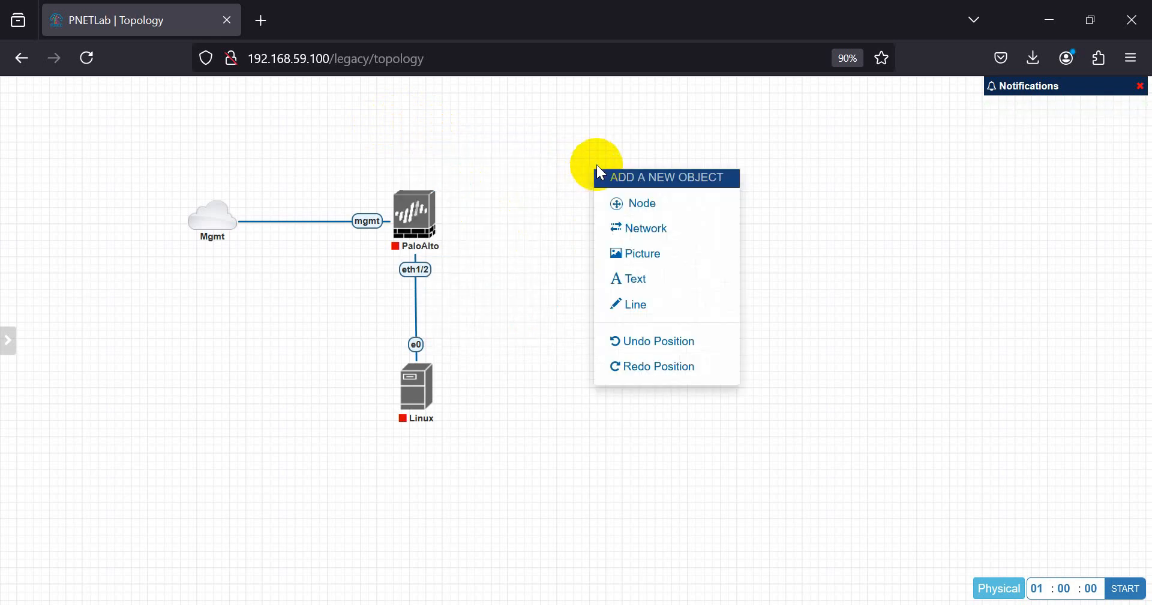
left_click(651, 243)
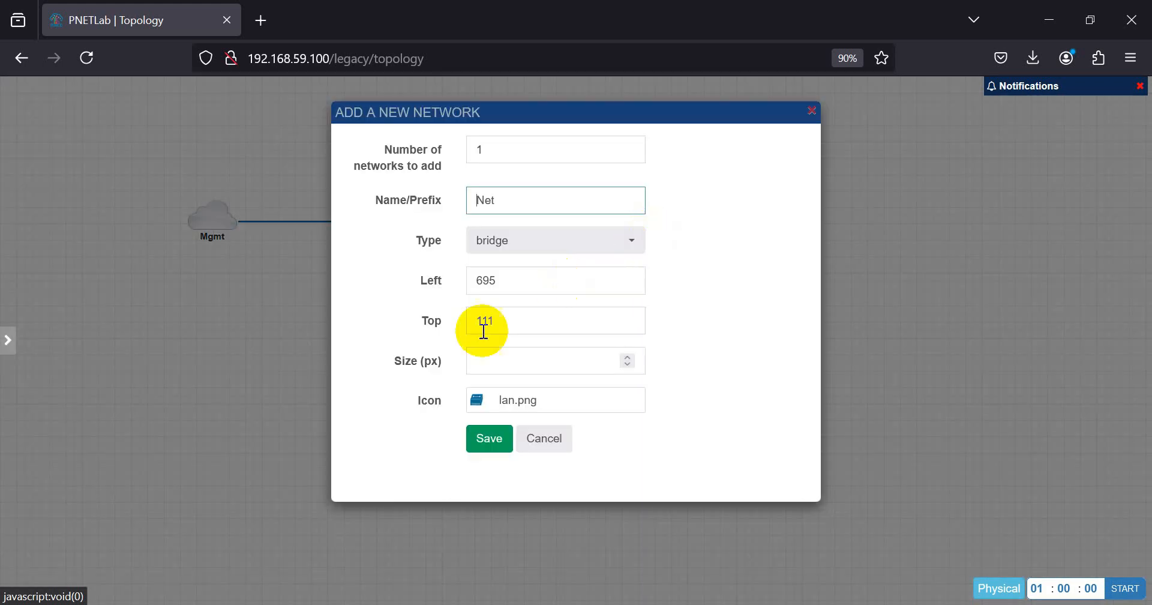
left_click(521, 235)
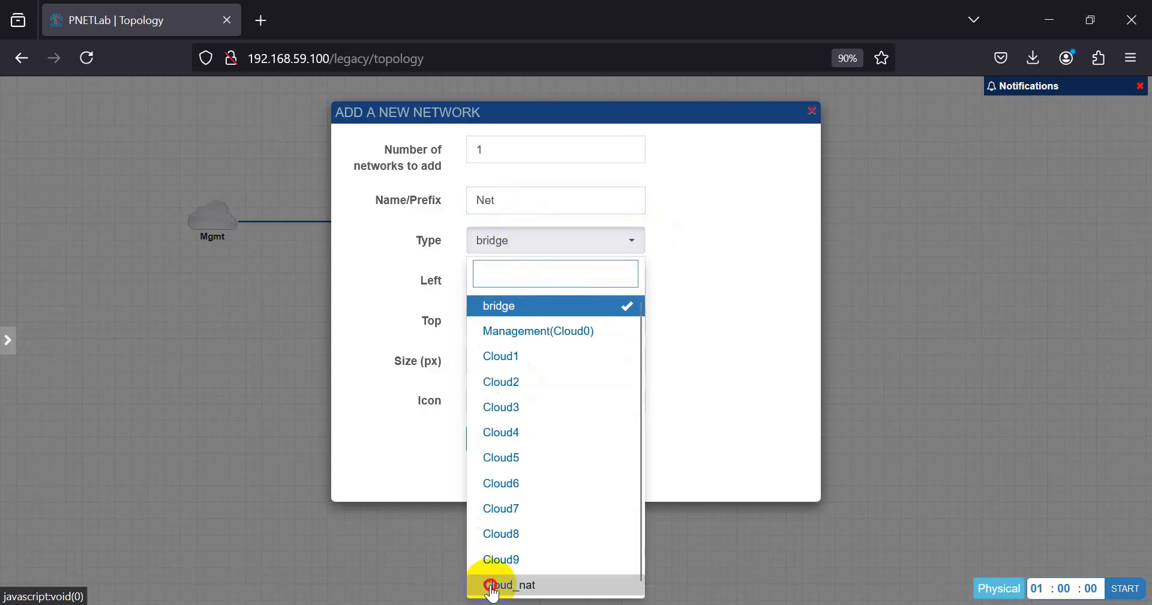
left_click(491, 585)
left_click(498, 442)
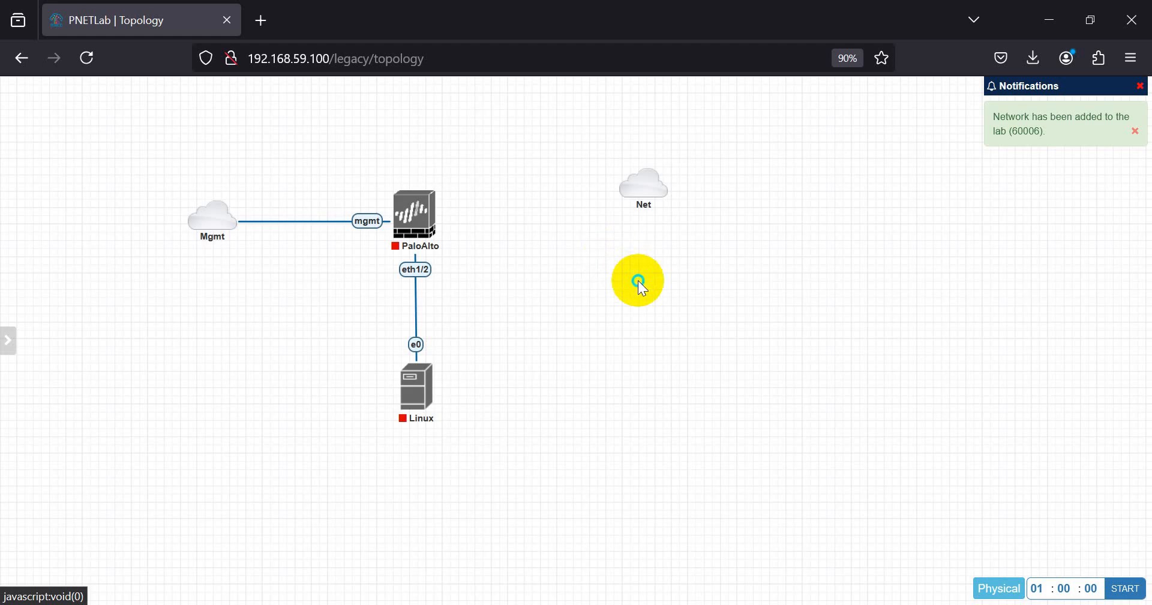
right_click(640, 281)
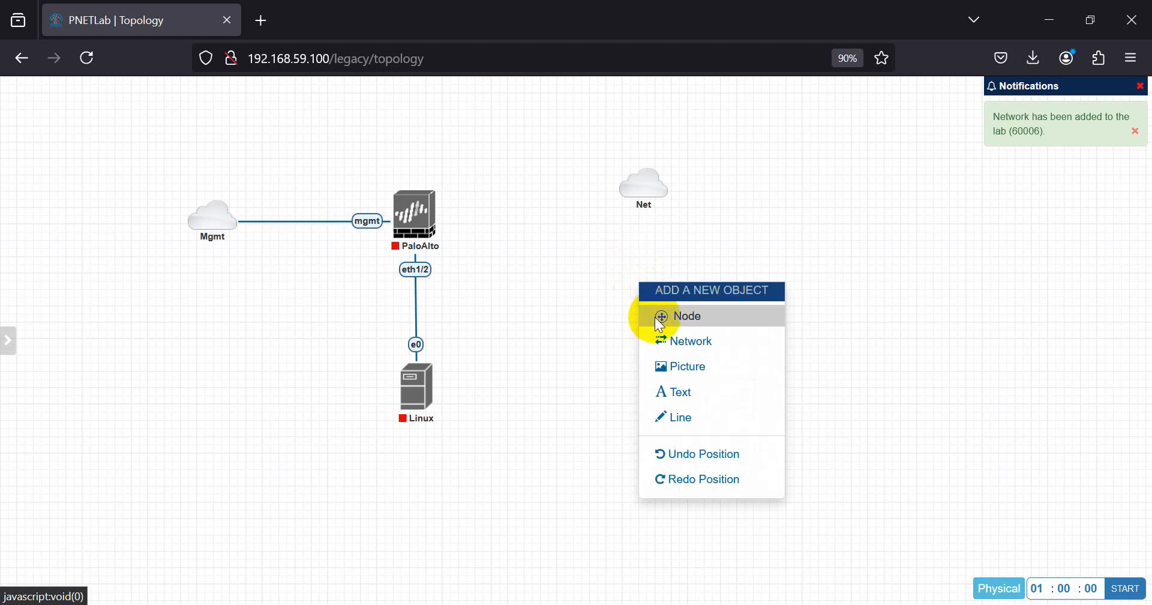
- Add a Virtual PC (VPCS) node to the lab
left_click(615, 235)
right_click(623, 258)
left_click(638, 286)
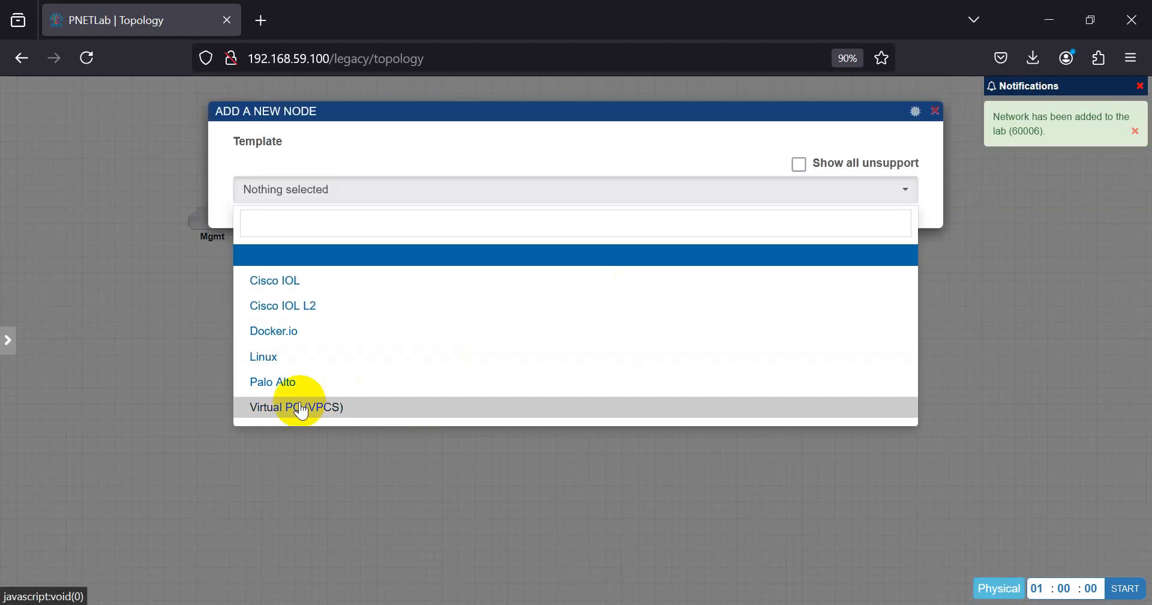
left_click(306, 408)
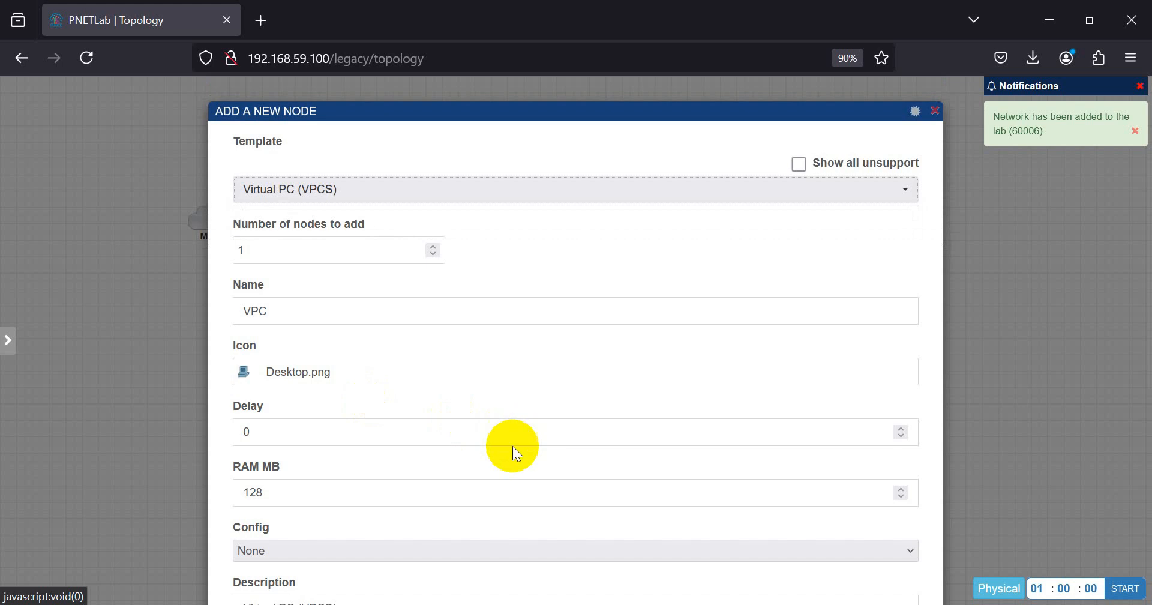
scroll(514, 432, "down", 5)
left_click(542, 555)
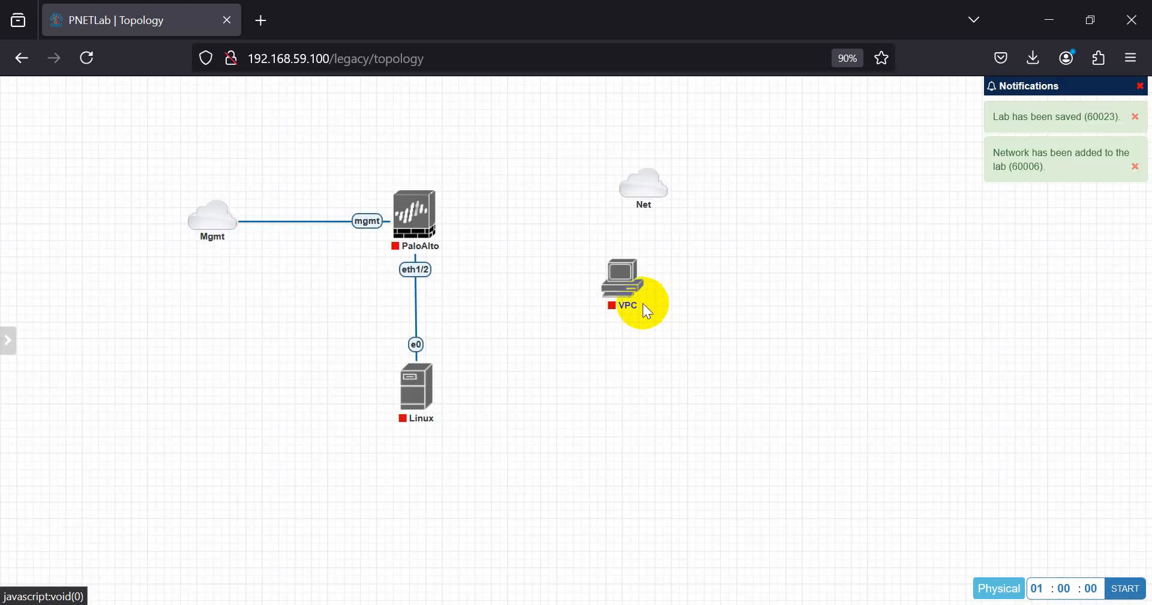
- Link the VPC's eth0 to Net, place it below the cloud, and start it
mouse_move(654, 266)
left_click_drag(640, 249, 643, 187)
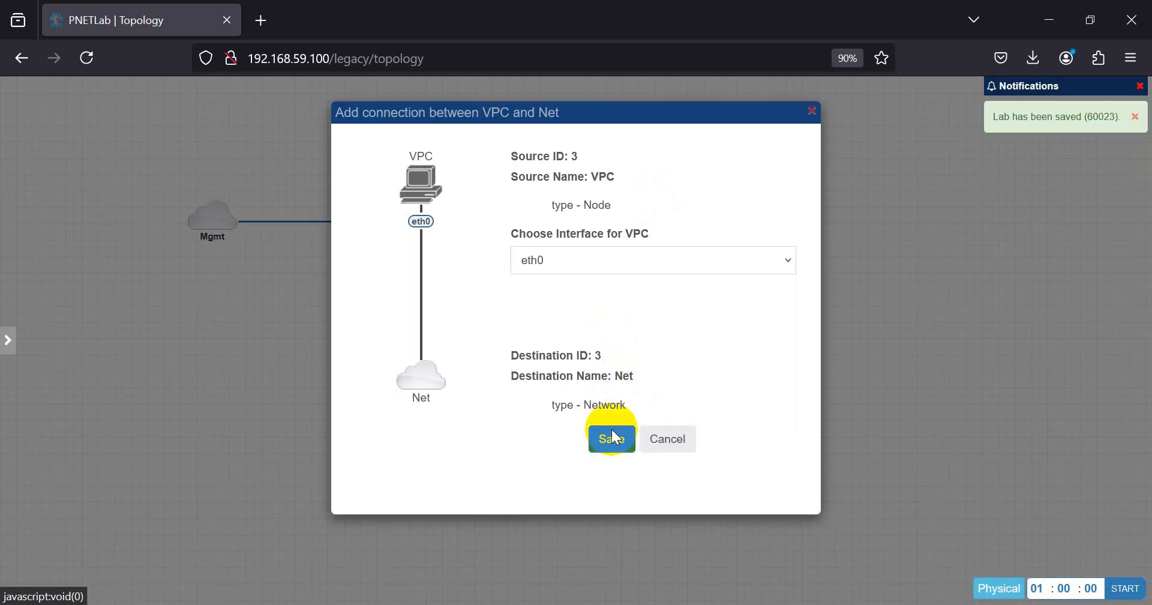
left_click(612, 438)
left_click_drag(627, 285, 657, 315)
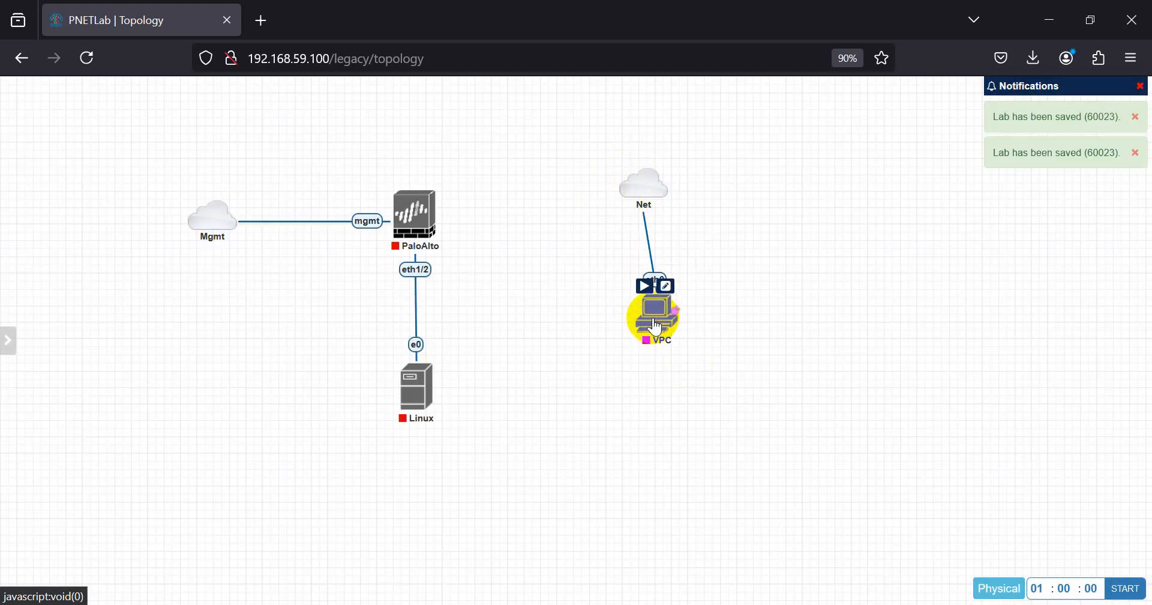
right_click(654, 300)
left_click(666, 327)
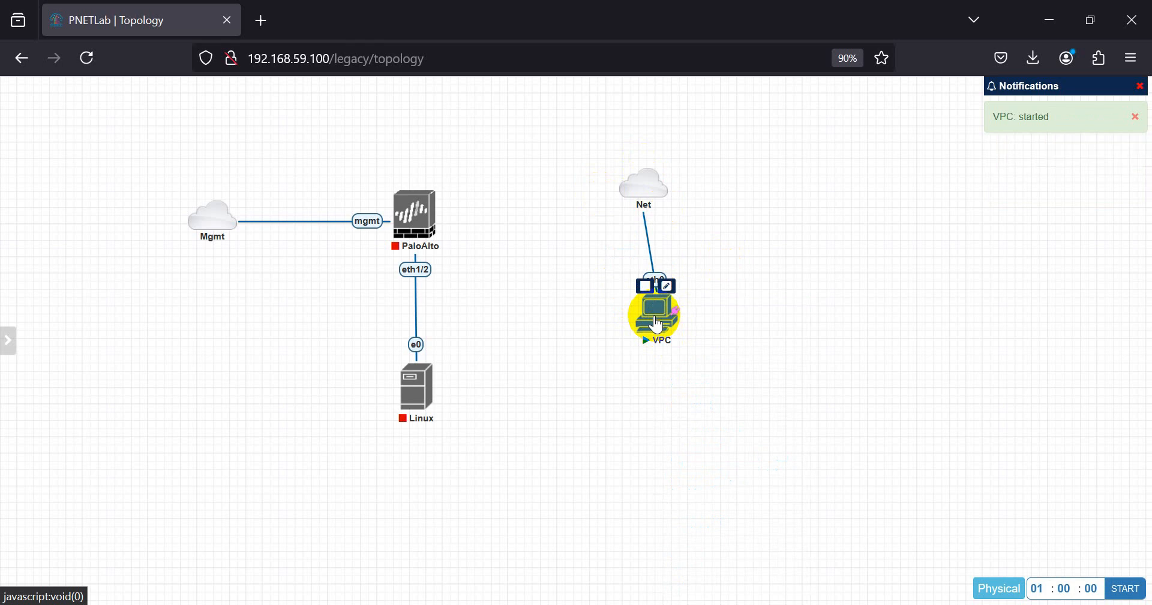
- Switch to HTML consoles and open the VPC's console in the browser
mouse_move(3, 302)
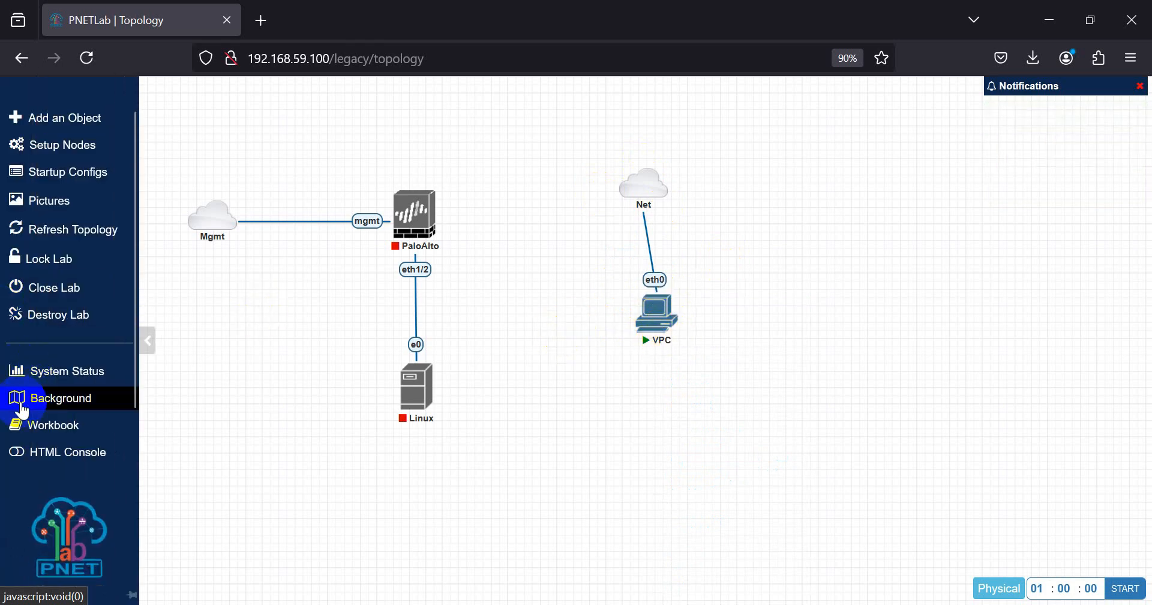
left_click(18, 458)
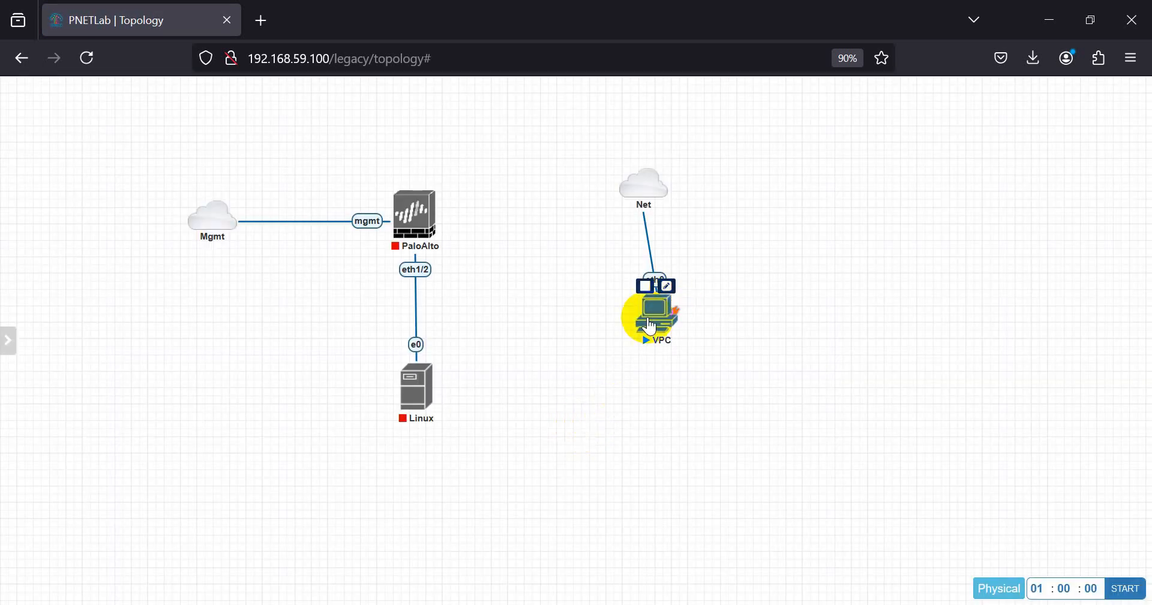
left_click(652, 323)
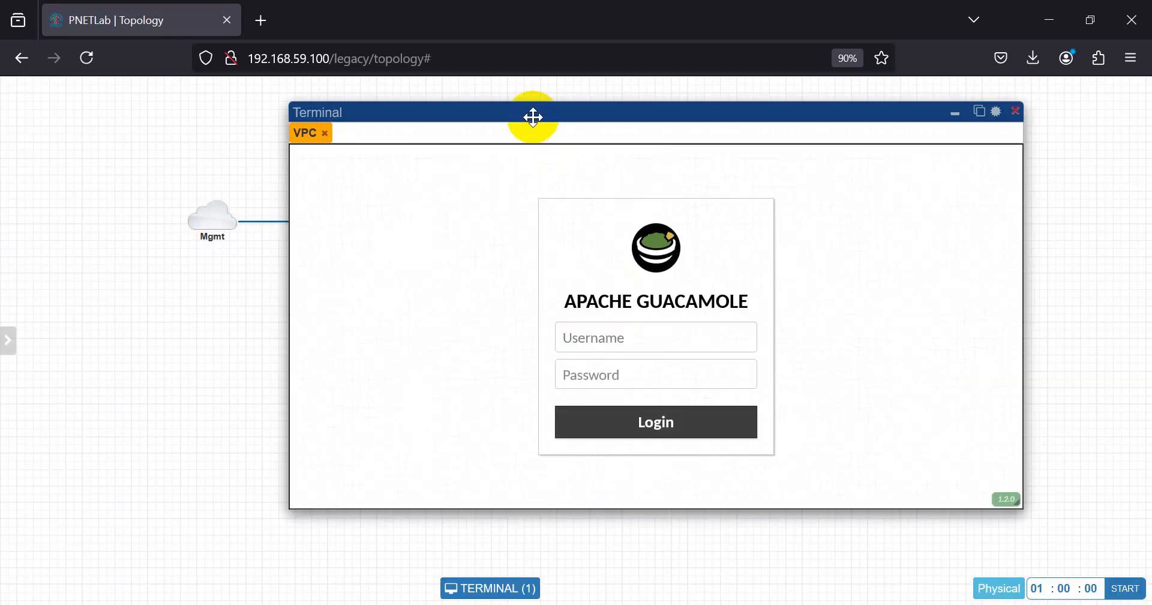
key("F5")
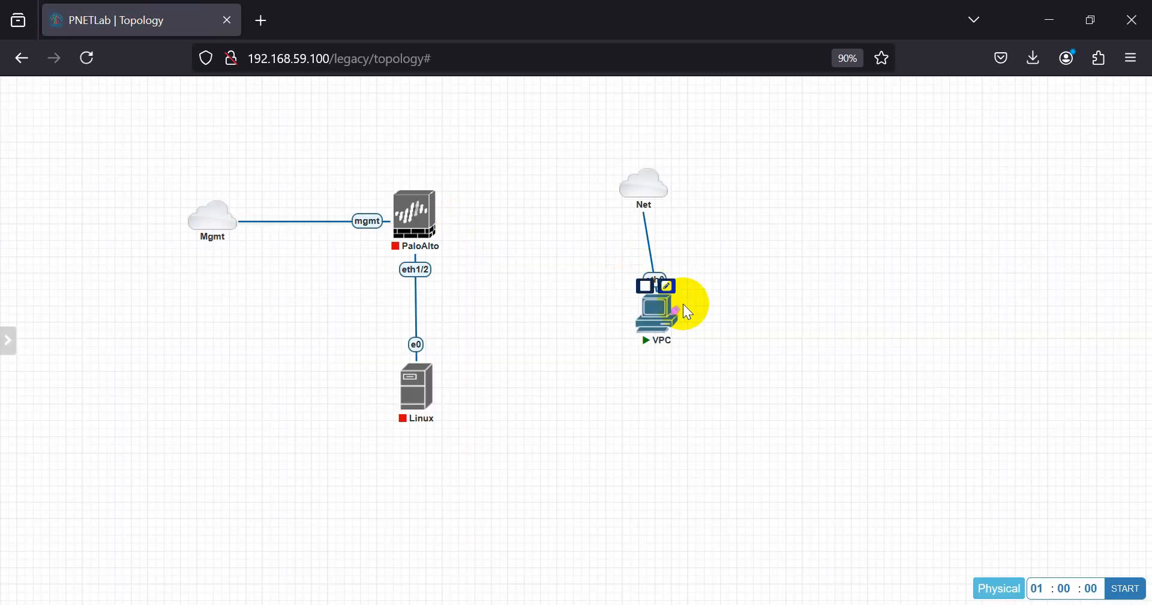
left_click(654, 325)
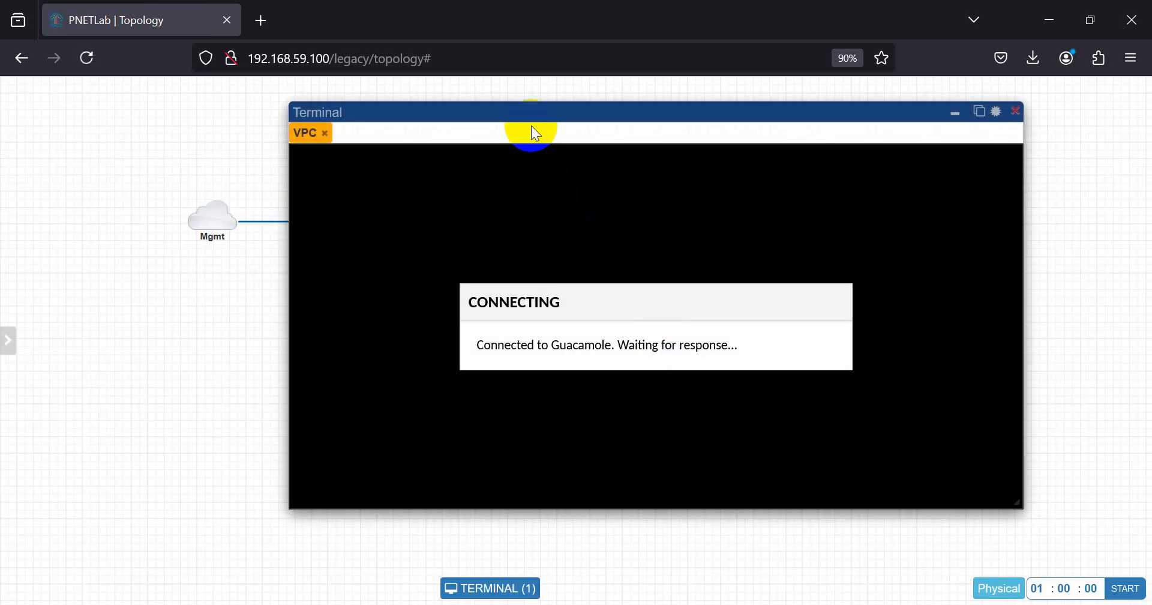
- Get 10.0.137.100/24 via DHCP, ping 8.8.8.8 successfully, and close the terminal
left_click_drag(531, 127, 956, 107)
left_click(918, 217)
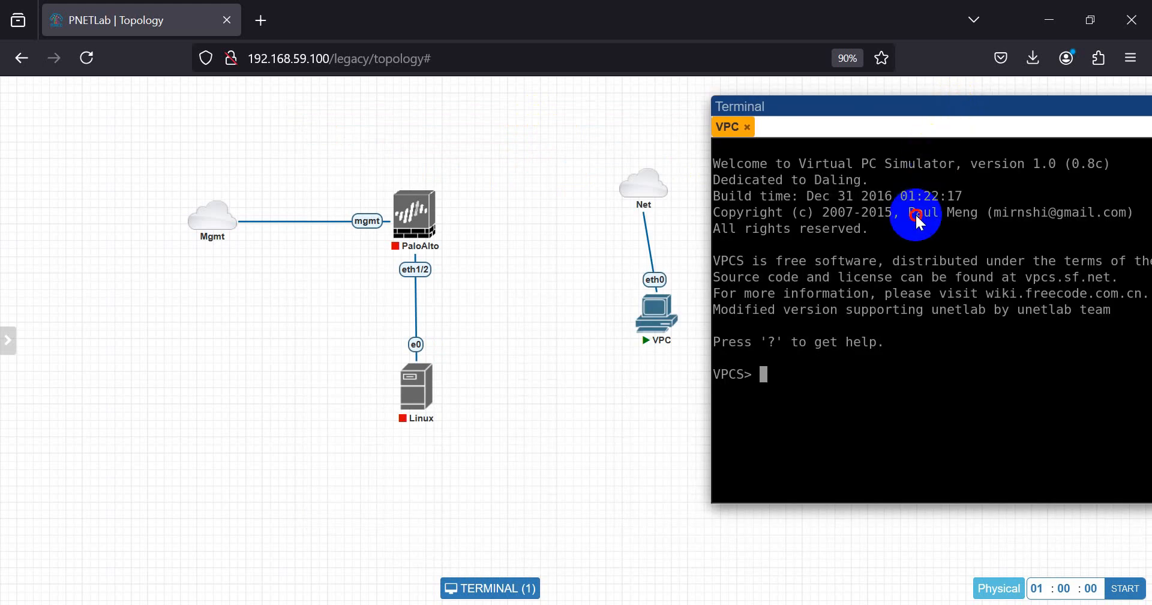
key("Return")
key("Return")
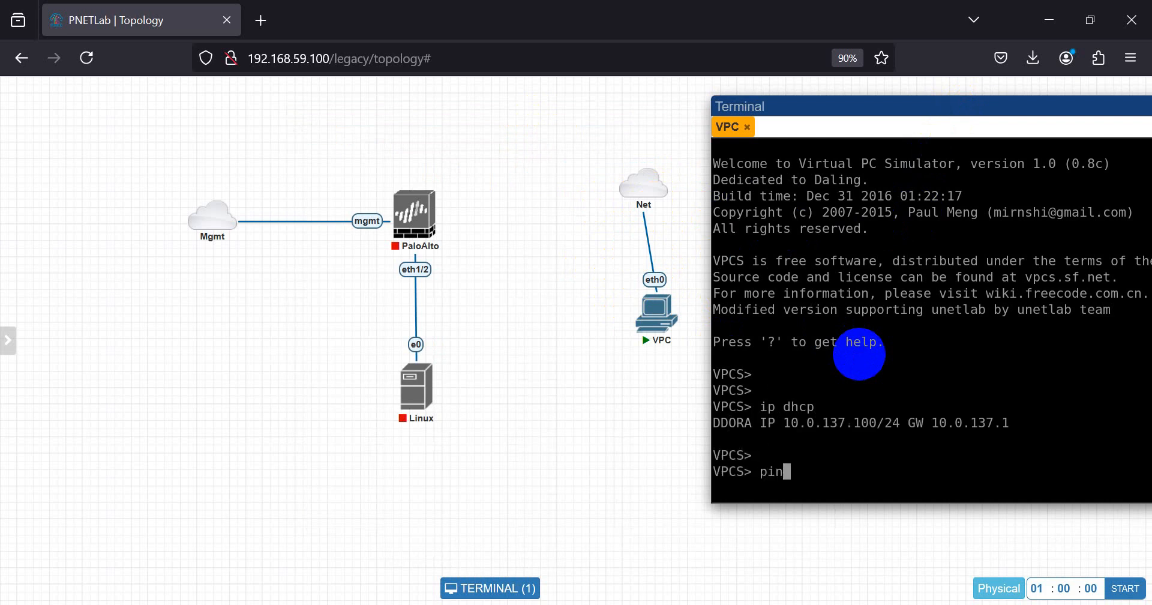
key("Return")
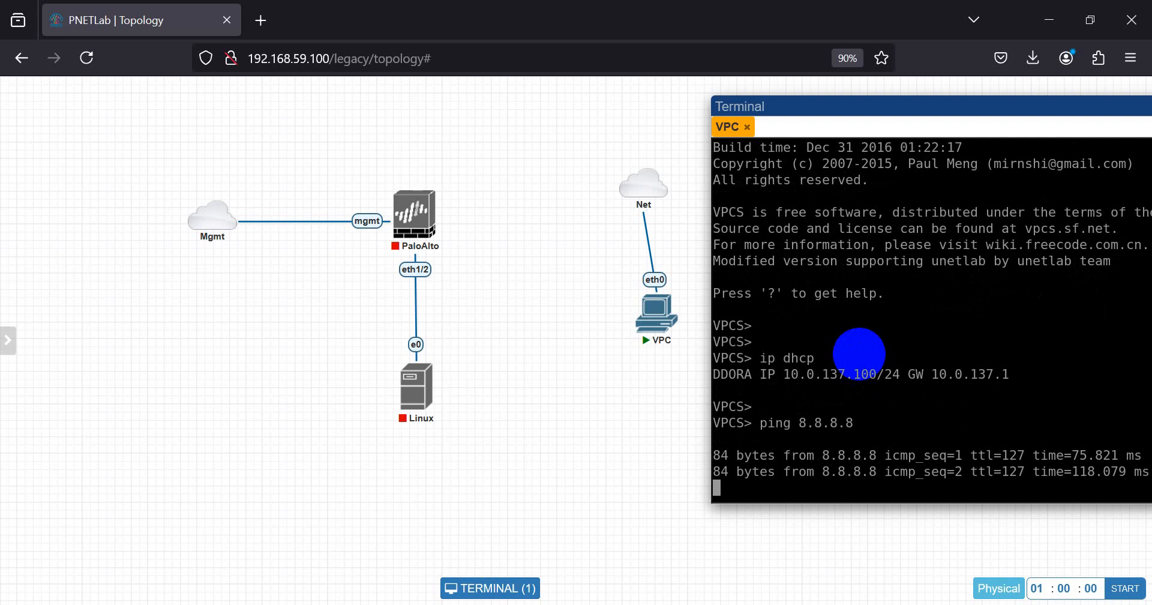
left_click_drag(918, 106, 706, 119)
left_click_drag(882, 118, 710, 154)
left_click(1044, 150)
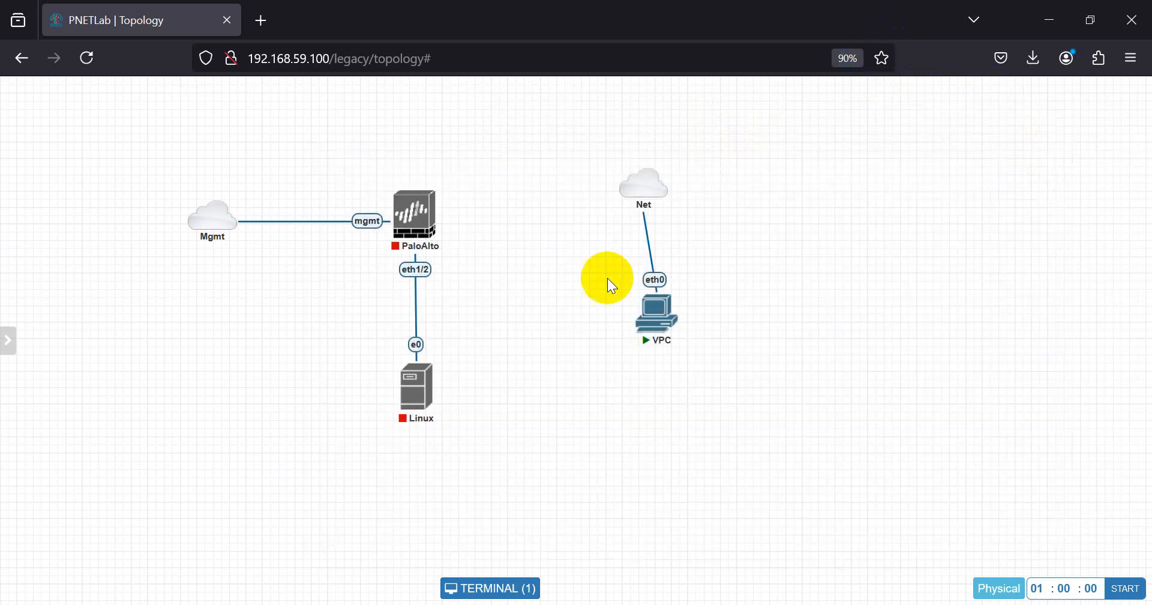
- Stop the VPC node and delete the selected VPC and Net objects
right_click(660, 305)
left_click(690, 352)
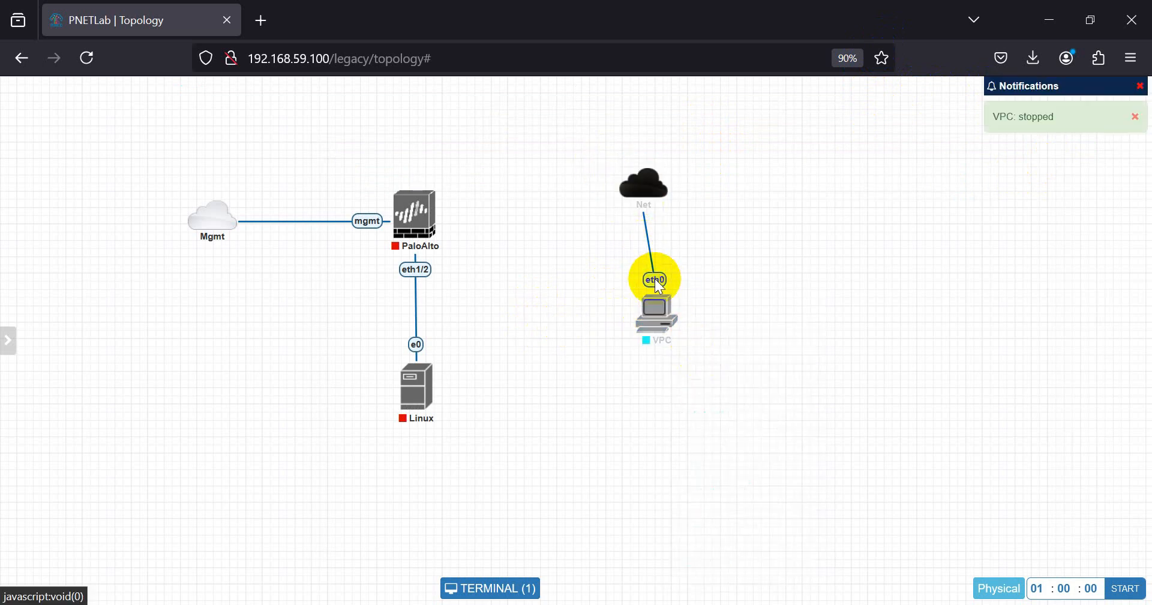
left_click_drag(612, 165, 696, 362)
right_click(643, 321)
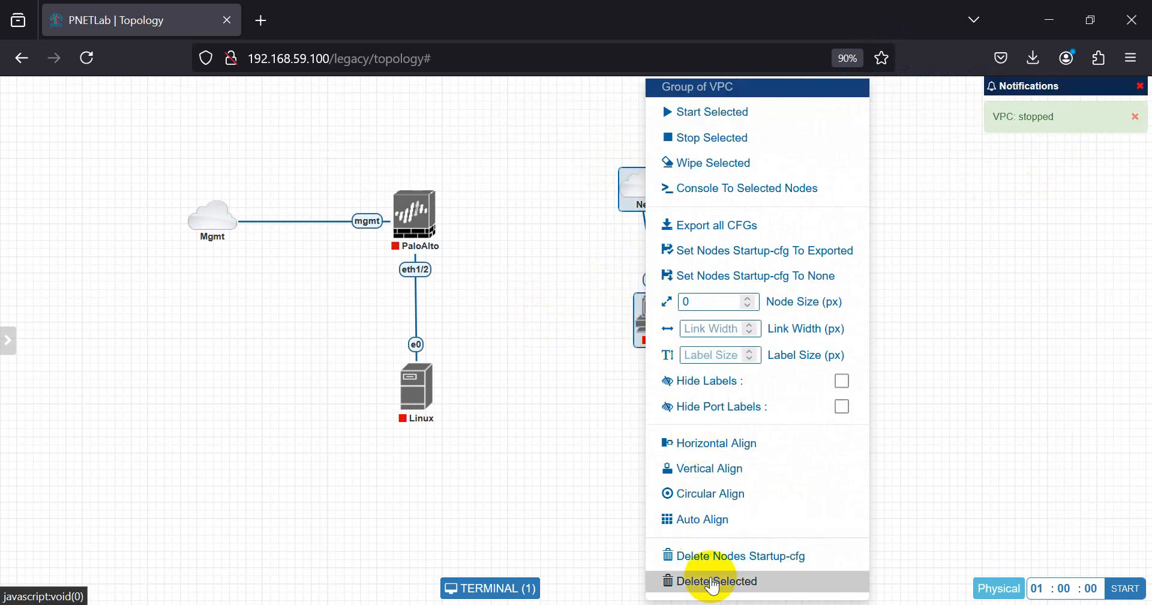
left_click(713, 582)
left_click(542, 185)
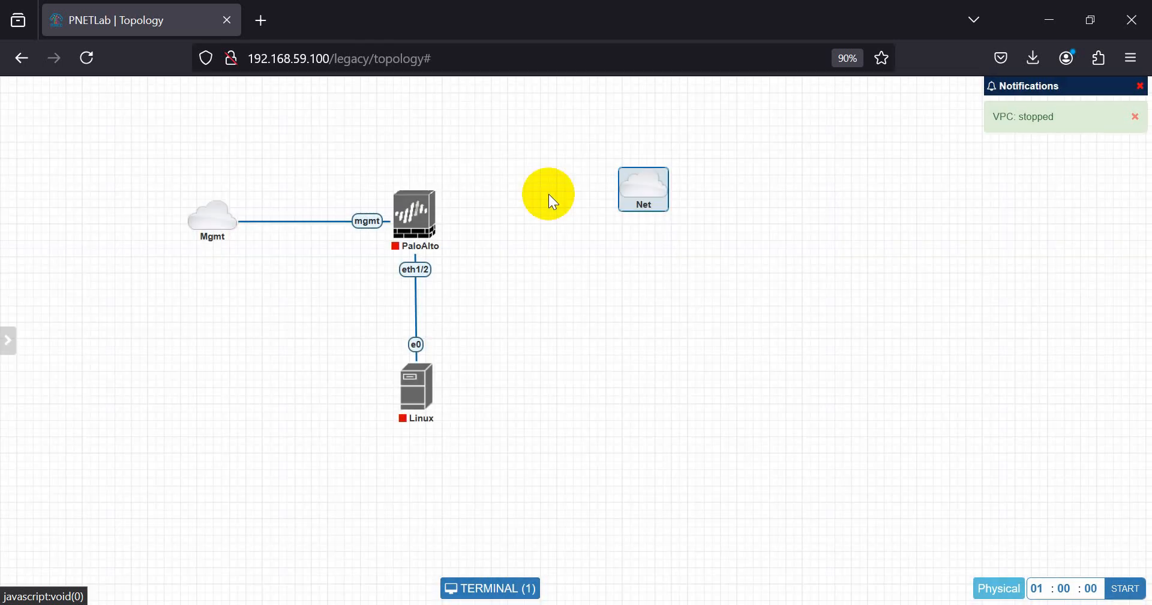
- Delete the remaining Net cloud network
right_click(630, 191)
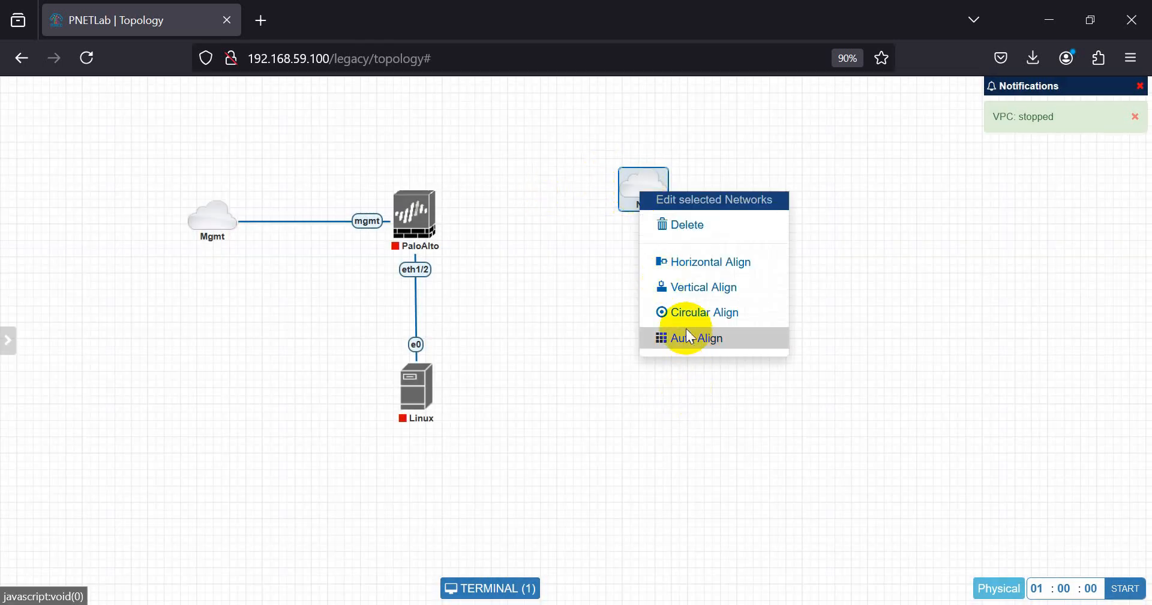
left_click(675, 225)
left_click(538, 195)
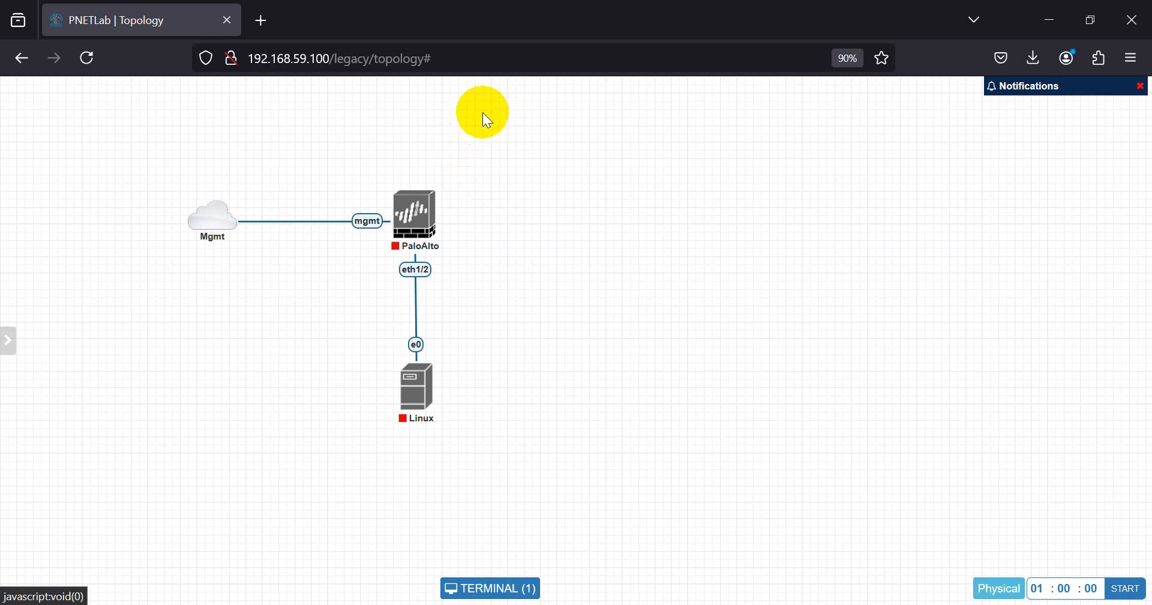
right_click(486, 118)
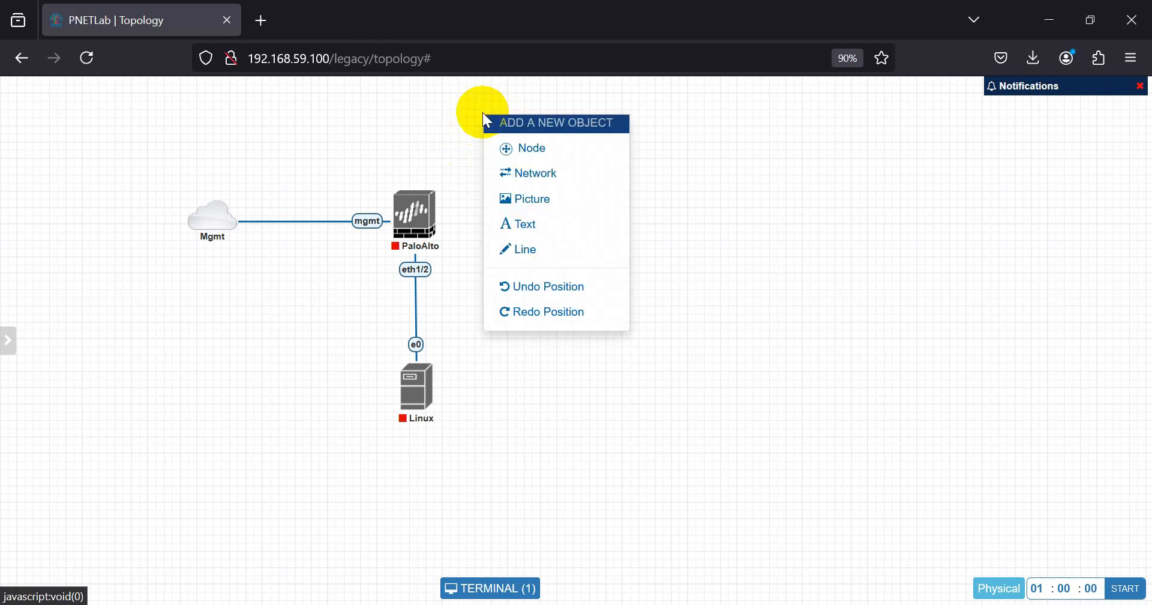
- Add a Cloud_nat network named internet and link it to PaloAlto's eth1/1
left_click(509, 172)
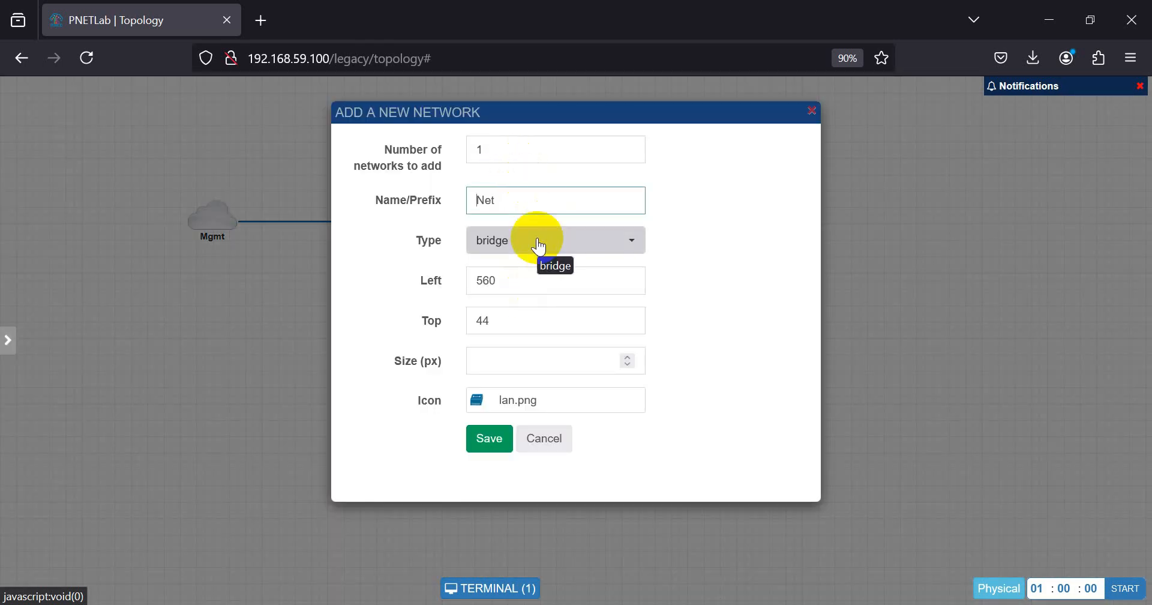
left_click(541, 241)
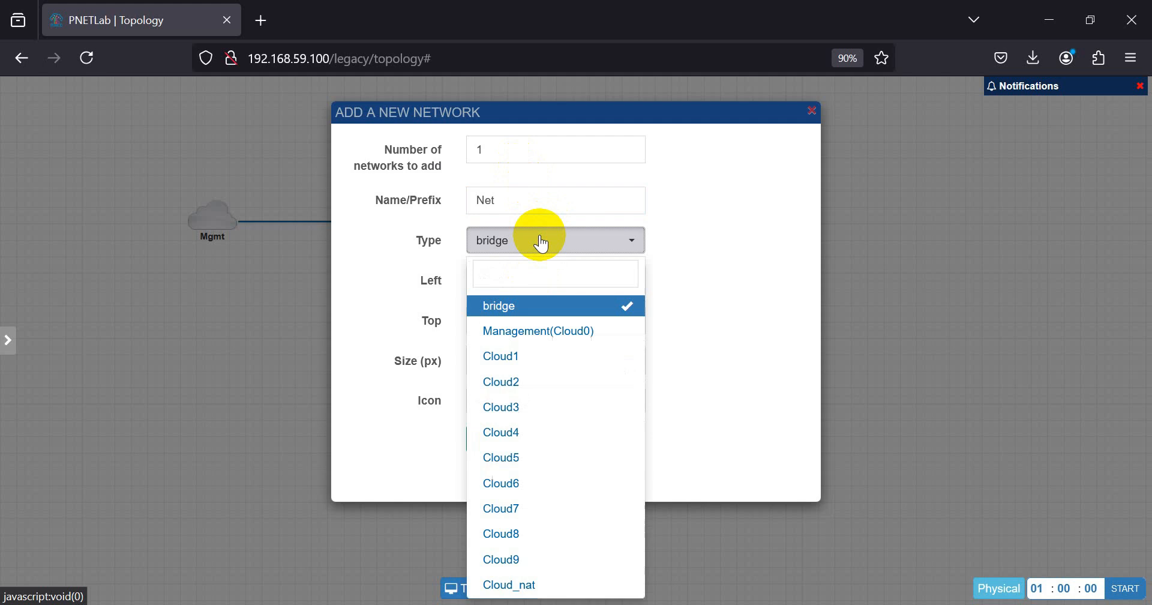
left_click(531, 583)
left_click_drag(532, 203, 431, 193)
type("intern")
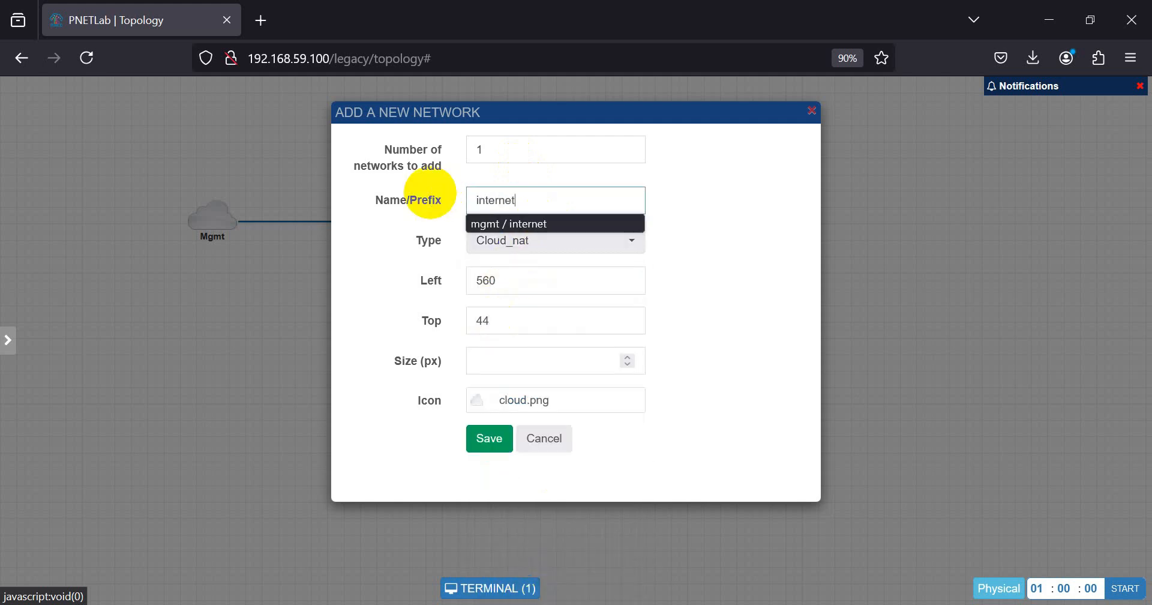
type("et")
left_click(489, 438)
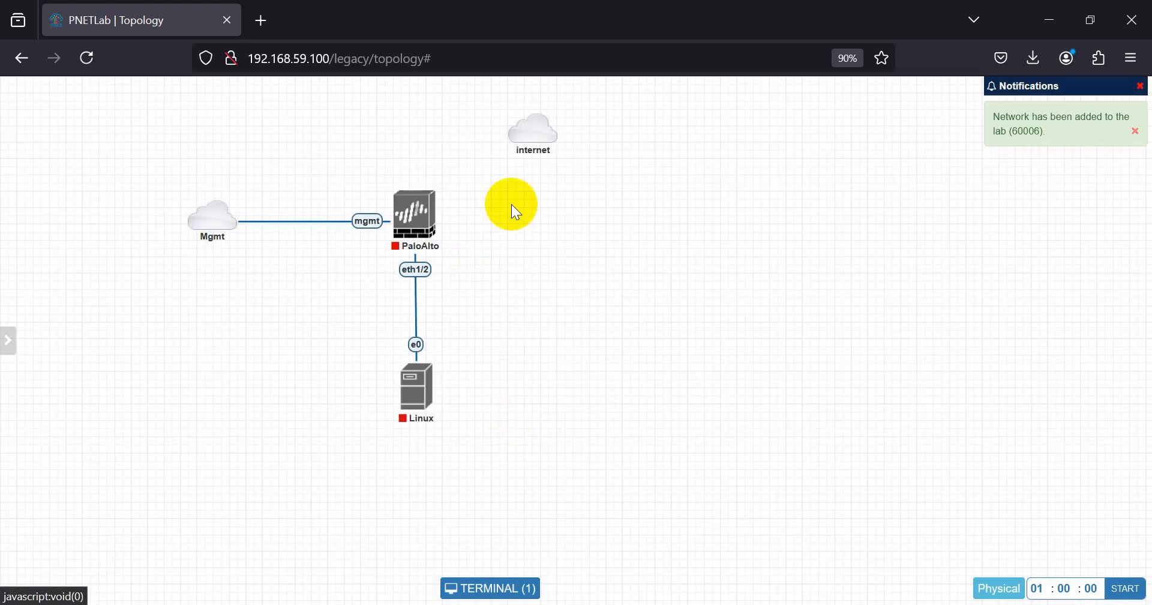
left_click_drag(545, 129, 416, 211)
left_click(607, 433)
- Rearrange Mgmt, PaloAlto and Linux into a tidy layout around internet
left_click_drag(168, 183, 473, 397)
left_click_drag(427, 245, 445, 280)
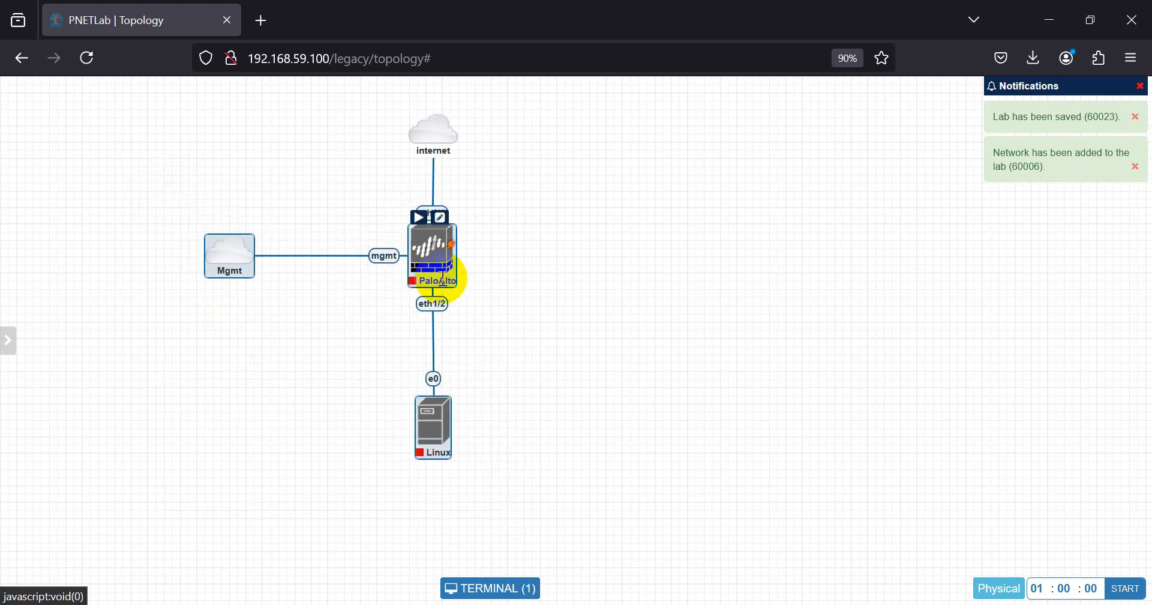
left_click(531, 275)
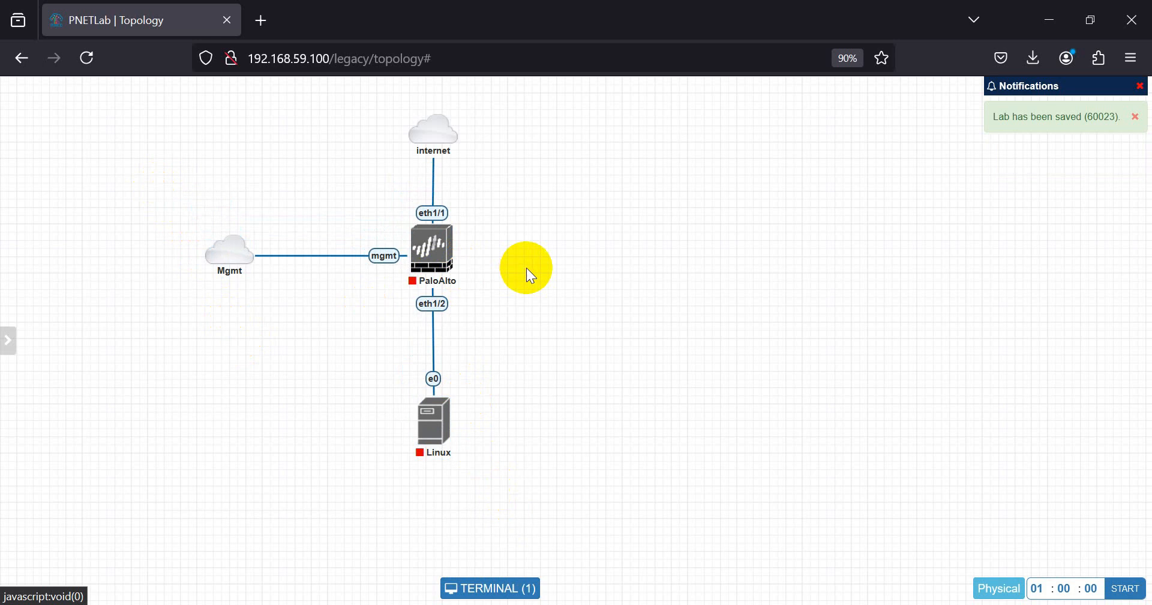
left_click_drag(232, 255, 297, 247)
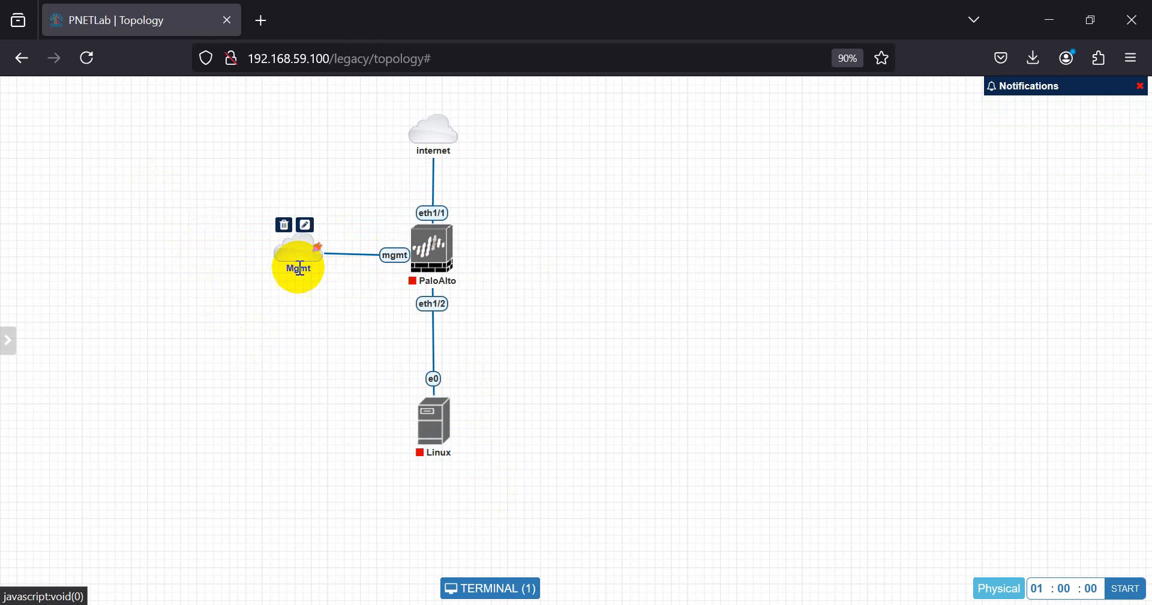
left_click_drag(435, 258, 436, 260)
mouse_move(423, 437)
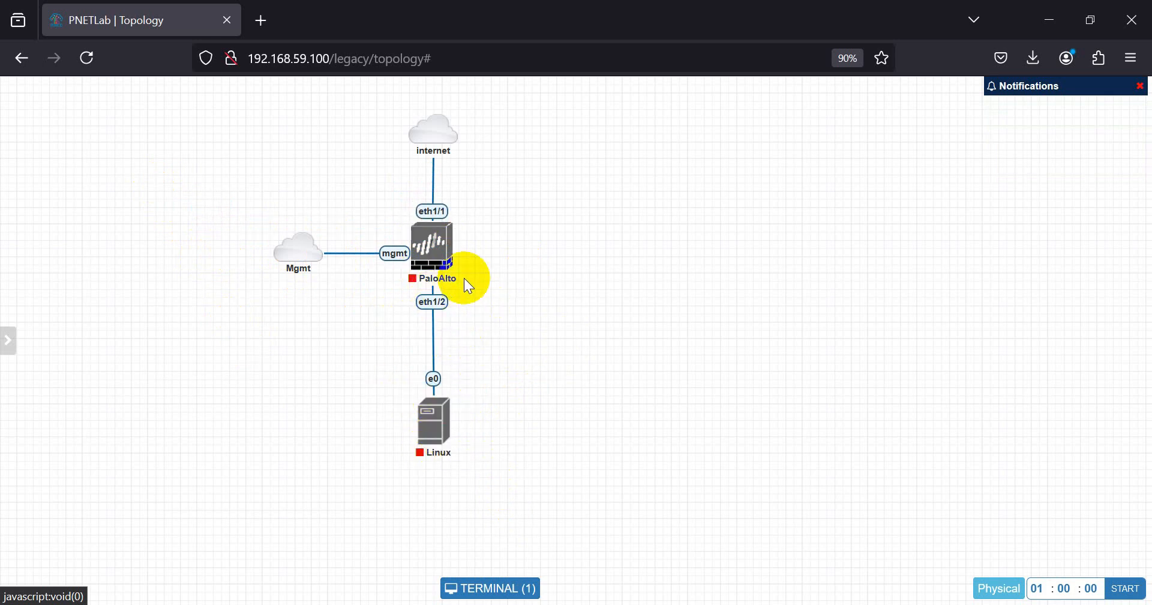
key("alt+Tab")
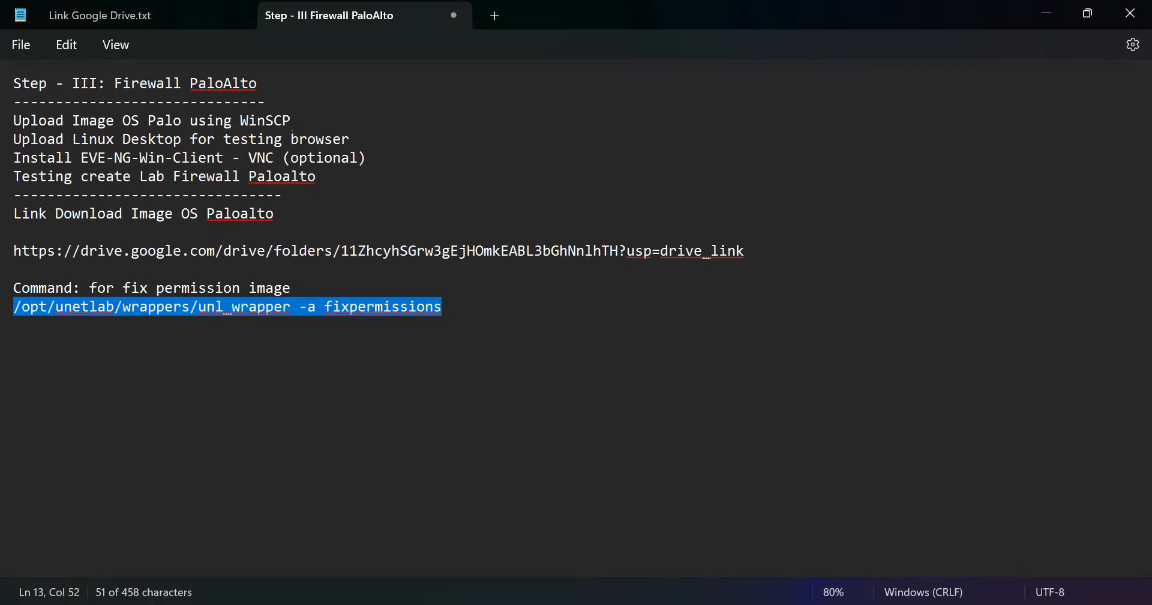
- Highlight the 'Install EVE-NG-Win-Client - VNC (optional)' line, then minimize Notepad
left_click(286, 194)
left_click(382, 156)
left_click_drag(382, 156, 3, 162)
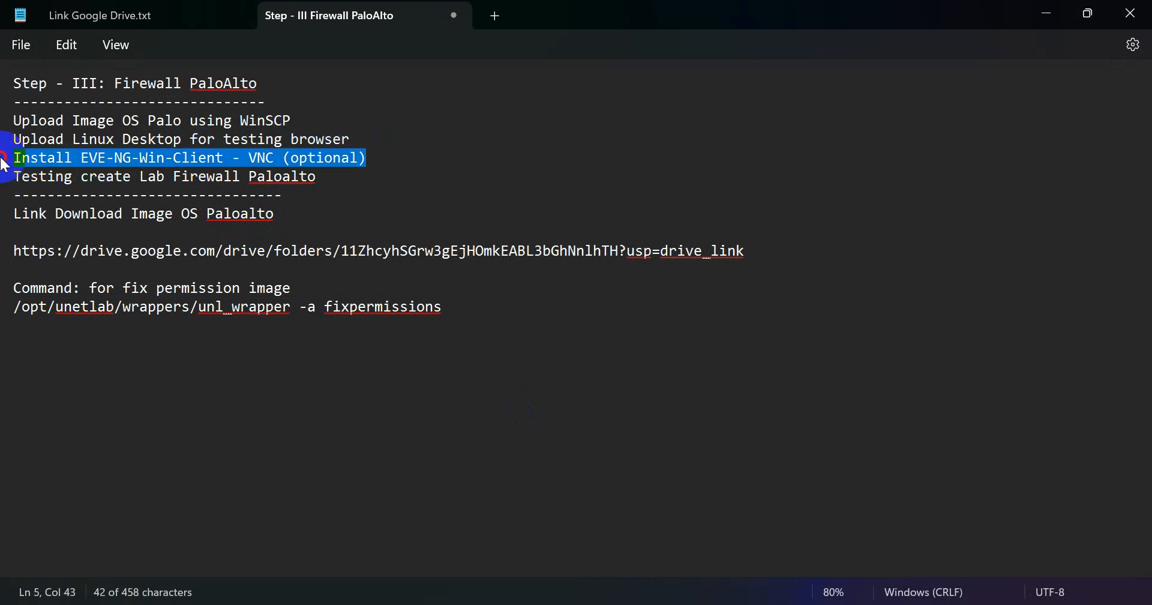
left_click(1046, 13)
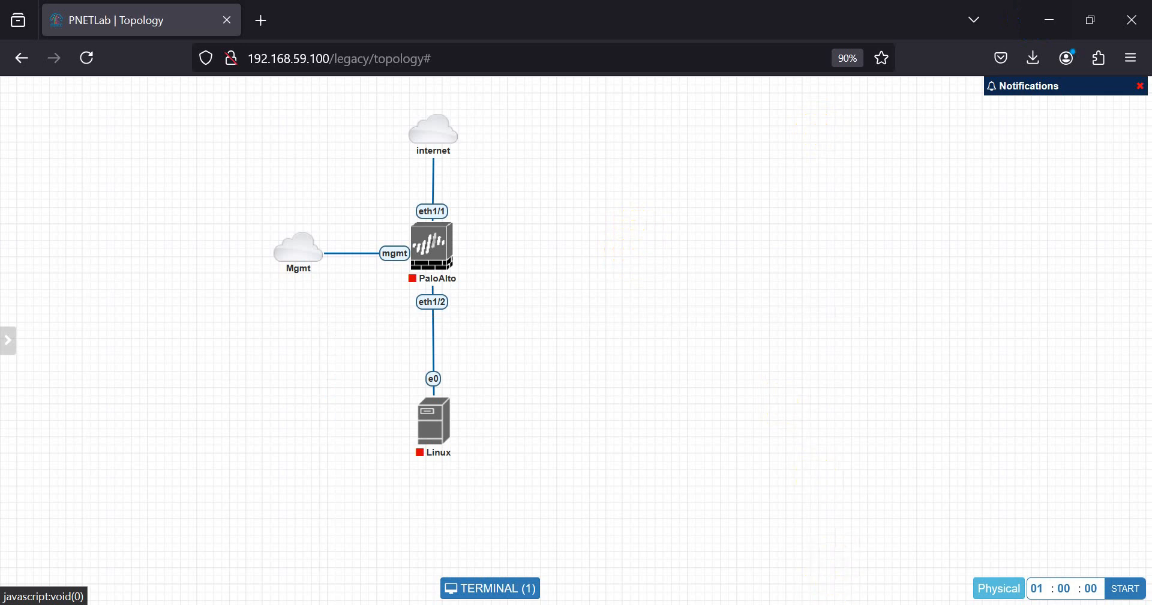
- Run EVE-NG-Win-Client-Pack-2.0 and install its components without Wireshark 3.0.6
left_click(512, 604)
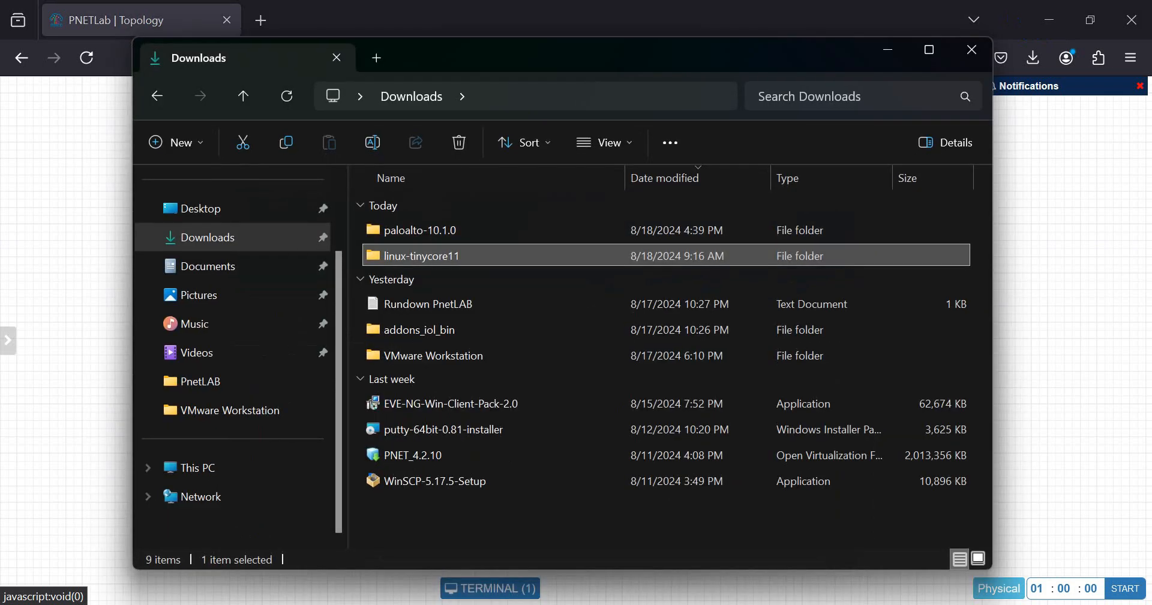
left_click(449, 404)
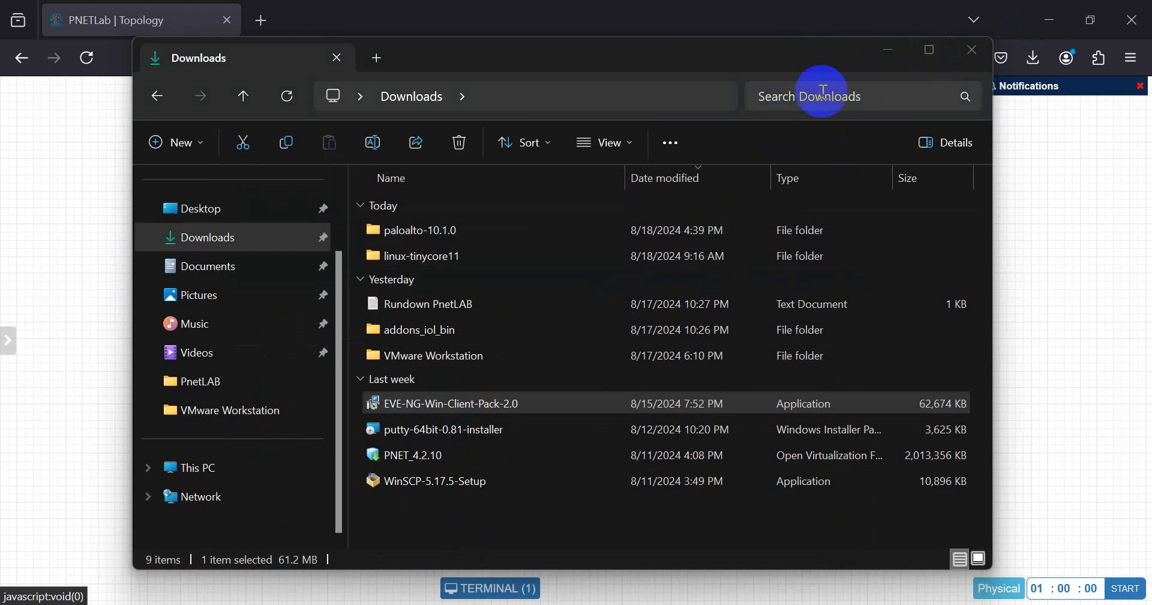
left_click(887, 66)
left_click(684, 452)
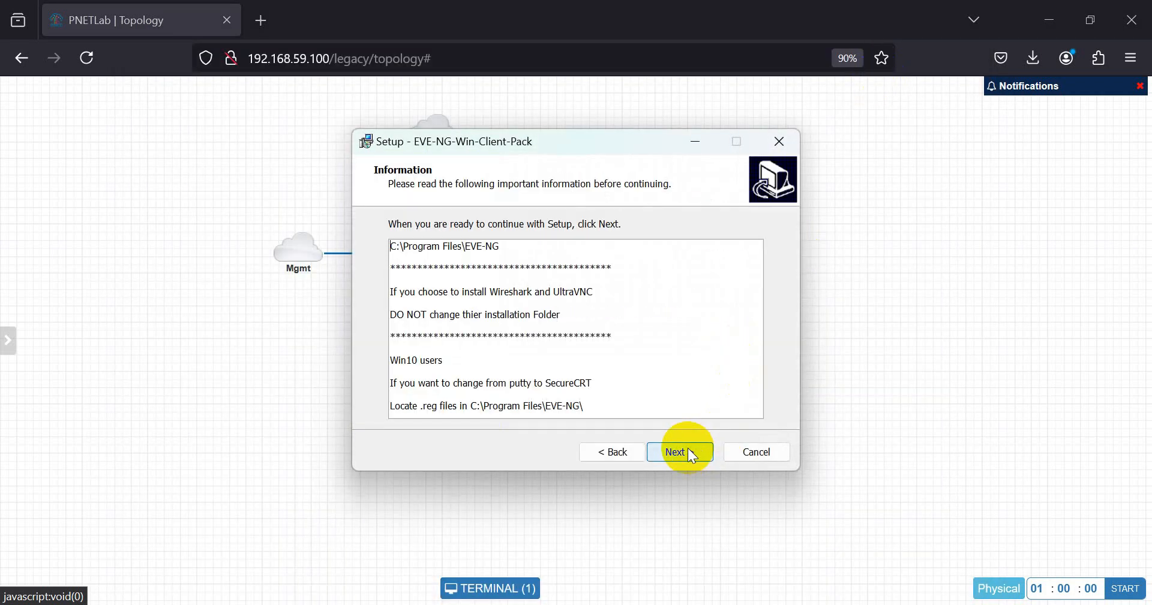
left_click(690, 453)
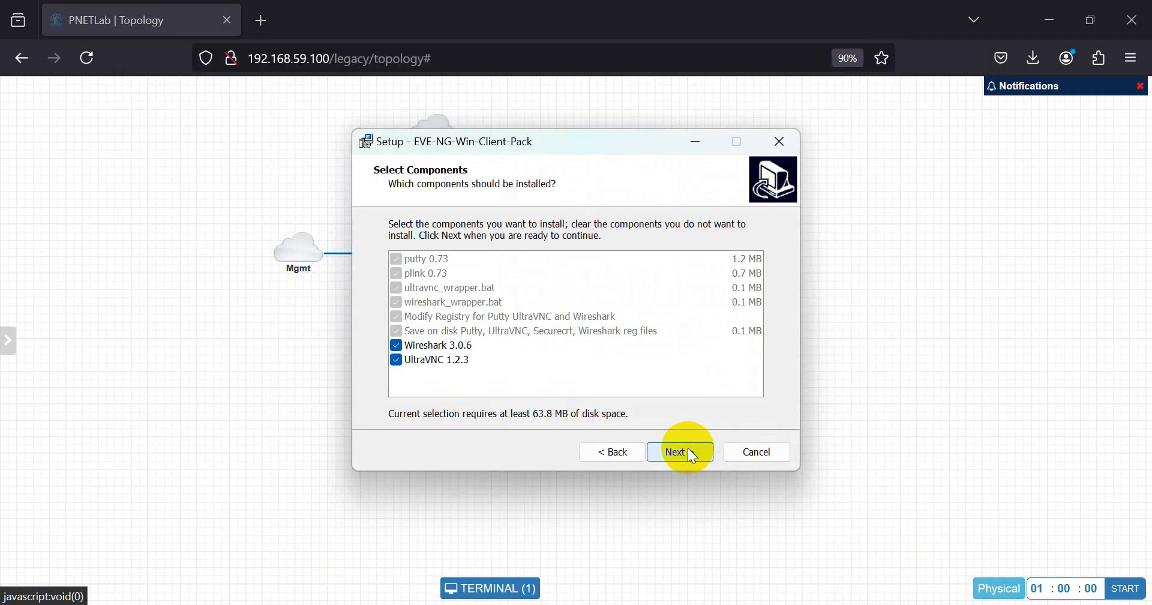
left_click(420, 345)
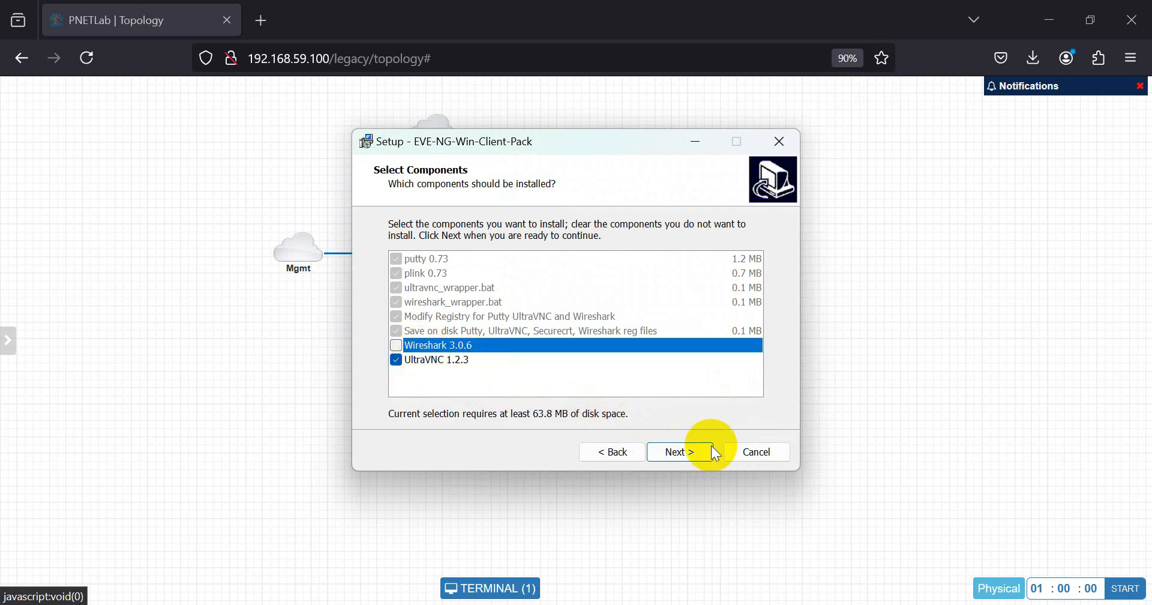
left_click_drag(576, 146, 798, 146)
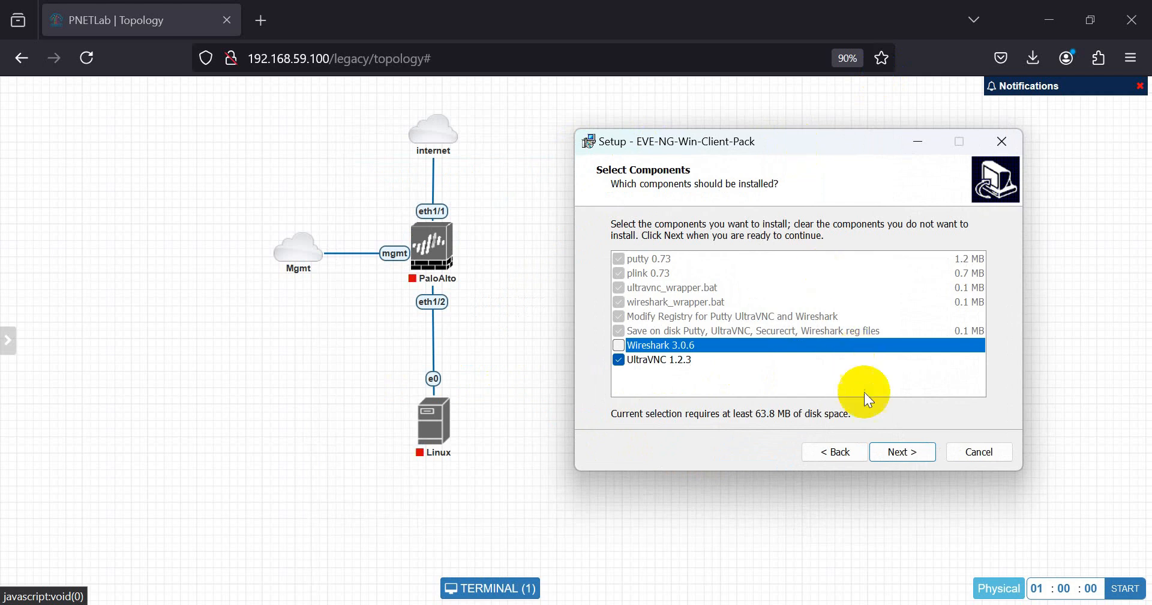
left_click(901, 450)
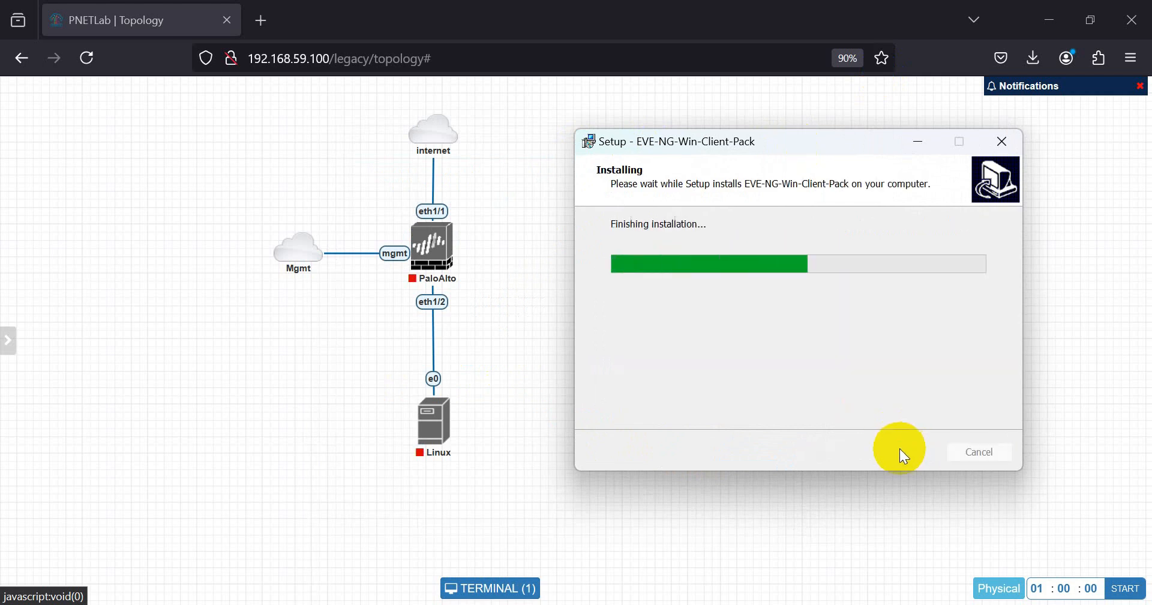
- Install UltraVNC with default options after accepting its licence, then finish both wizards
left_click(604, 351)
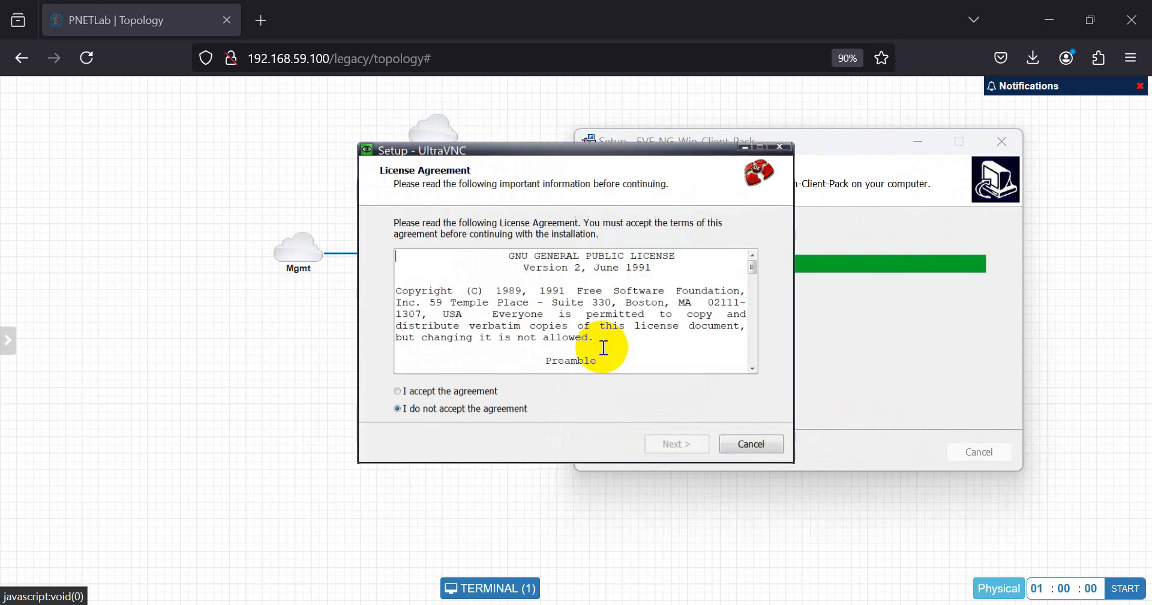
left_click(456, 394)
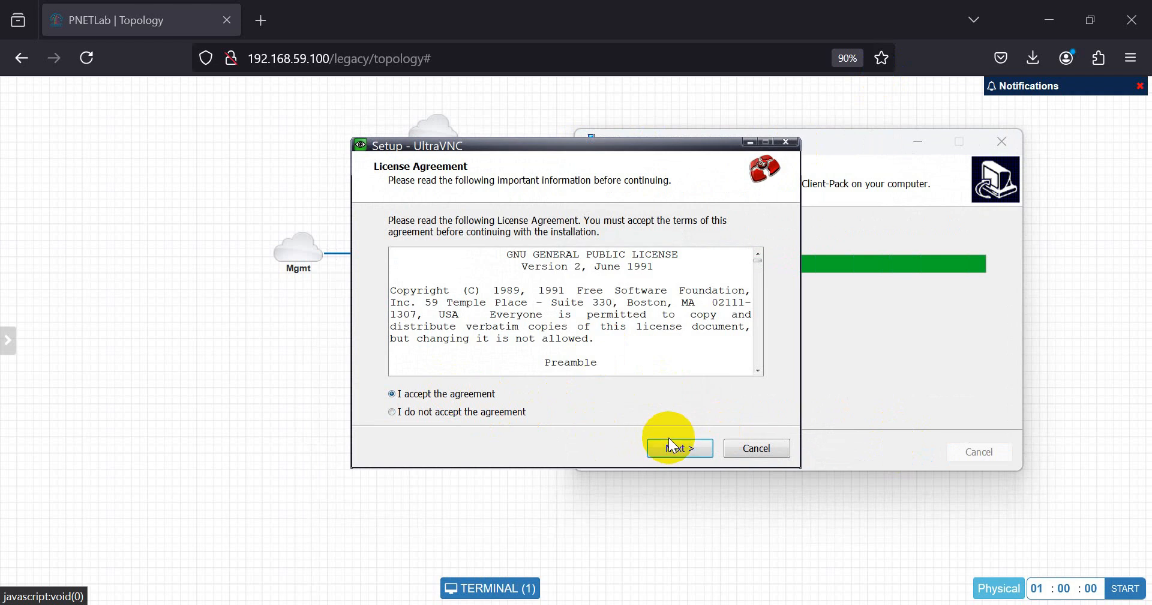
left_click(680, 448)
left_click(682, 448)
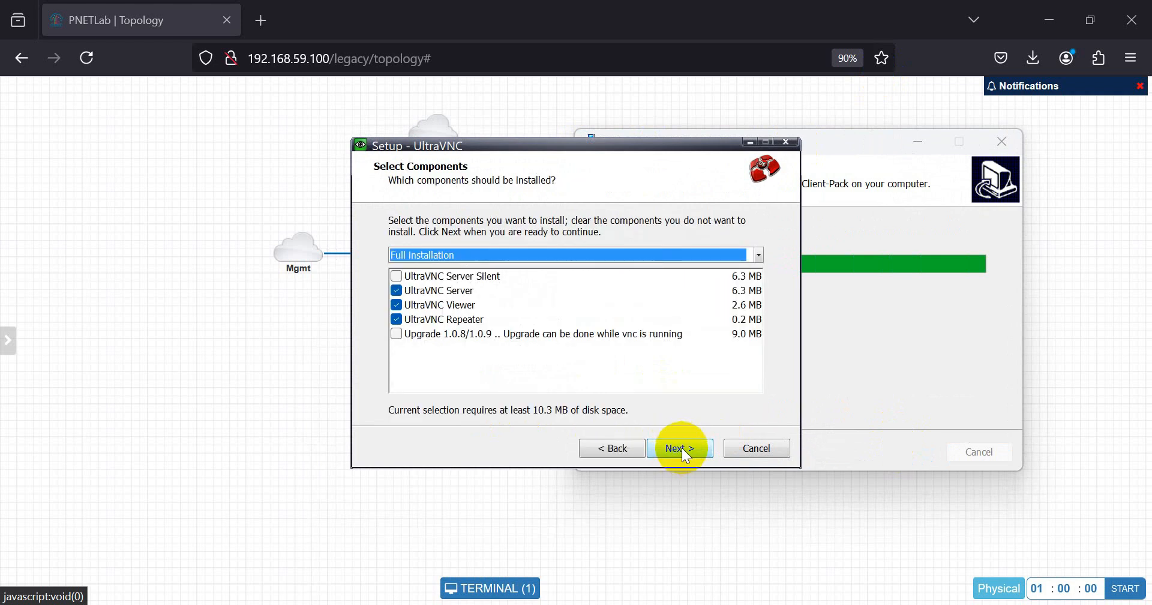
left_click(696, 451)
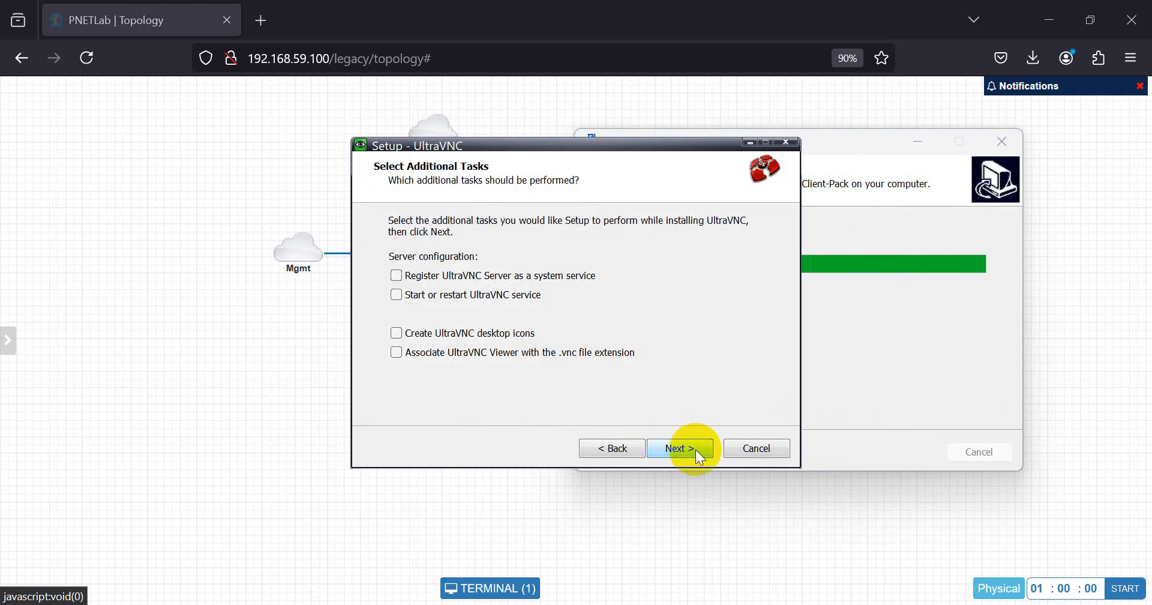
left_click(696, 450)
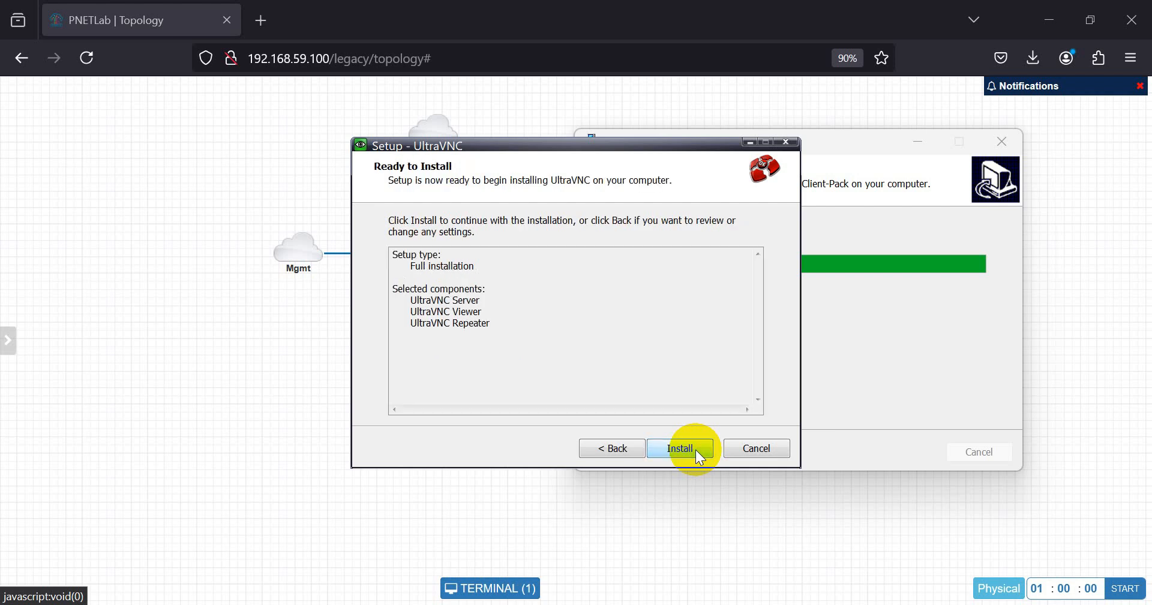
left_click(696, 449)
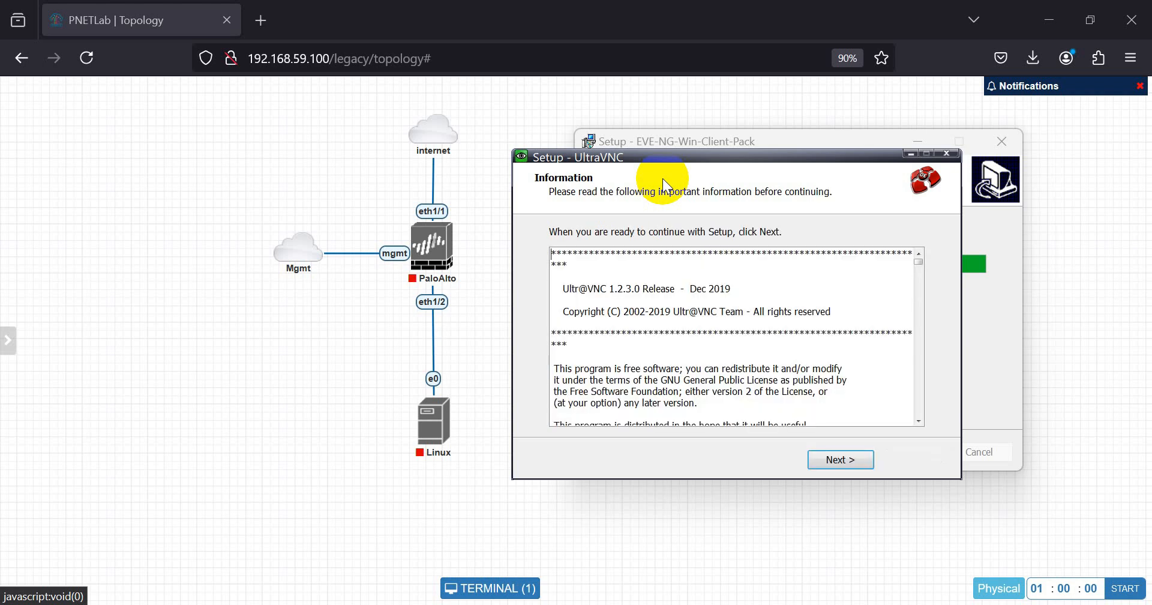
left_click(855, 461)
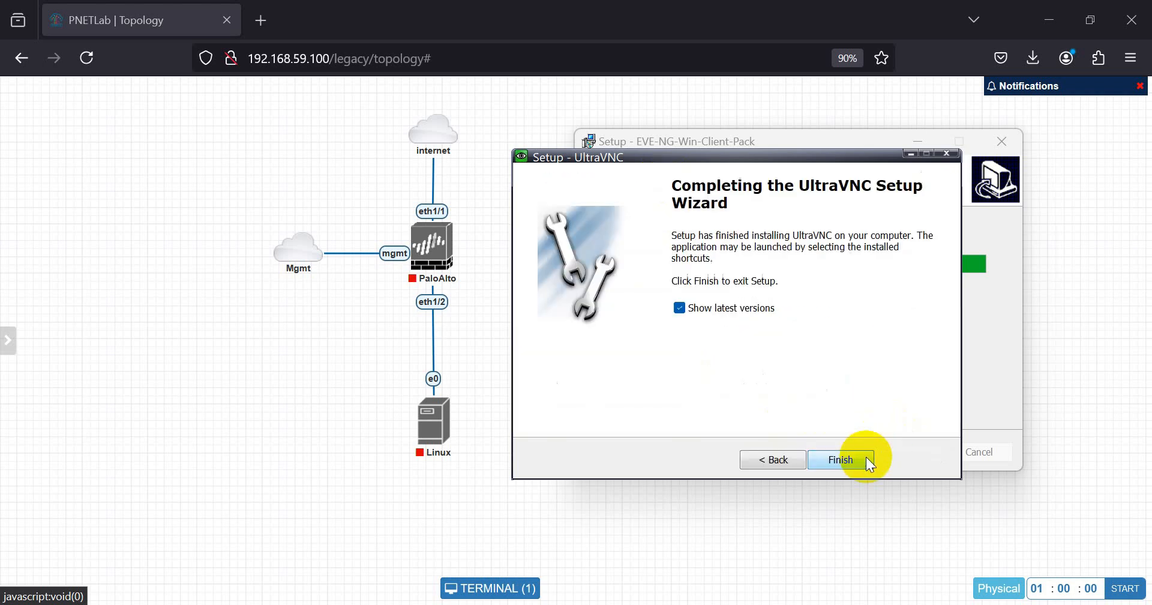
left_click(726, 307)
left_click(840, 459)
left_click(901, 452)
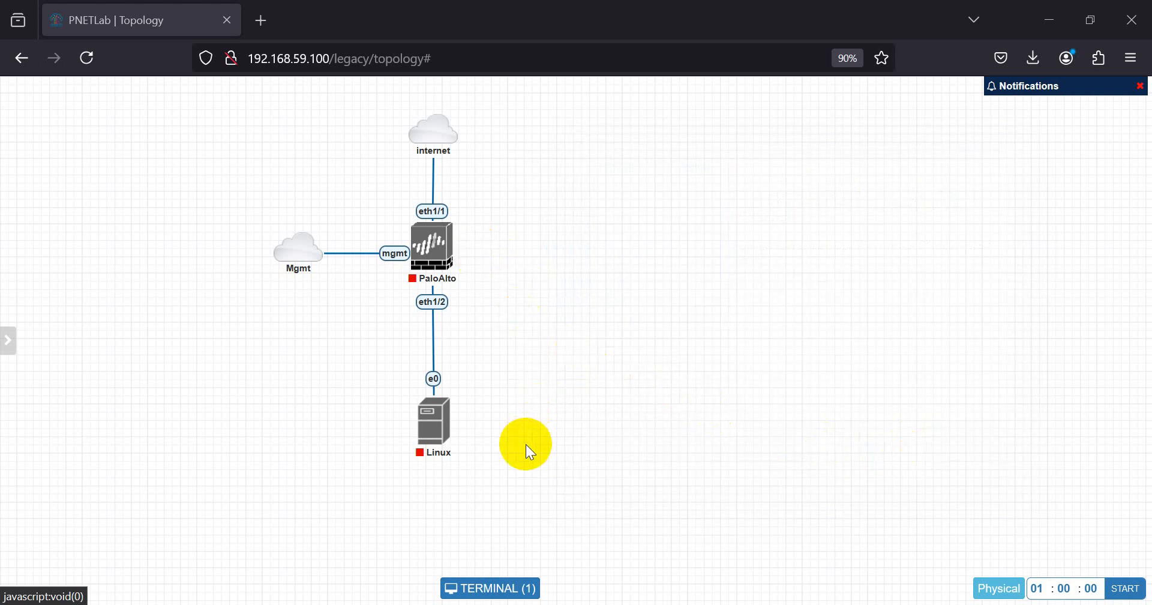
- Start the PaloAlto node and turn the HTML Console option off in the sidebar
right_click(428, 243)
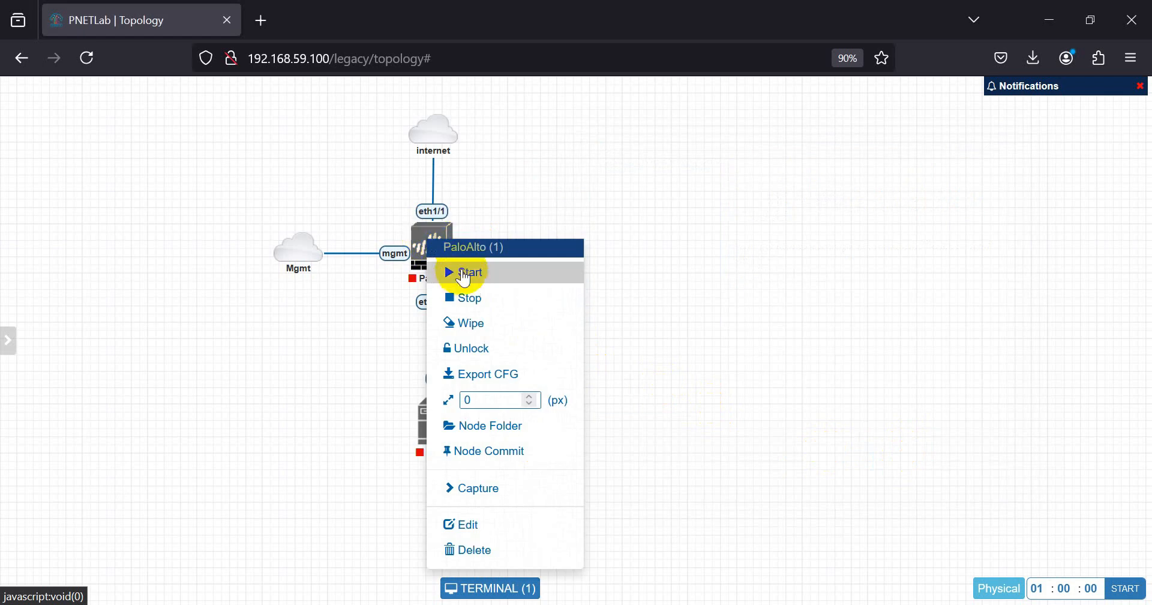
left_click(464, 272)
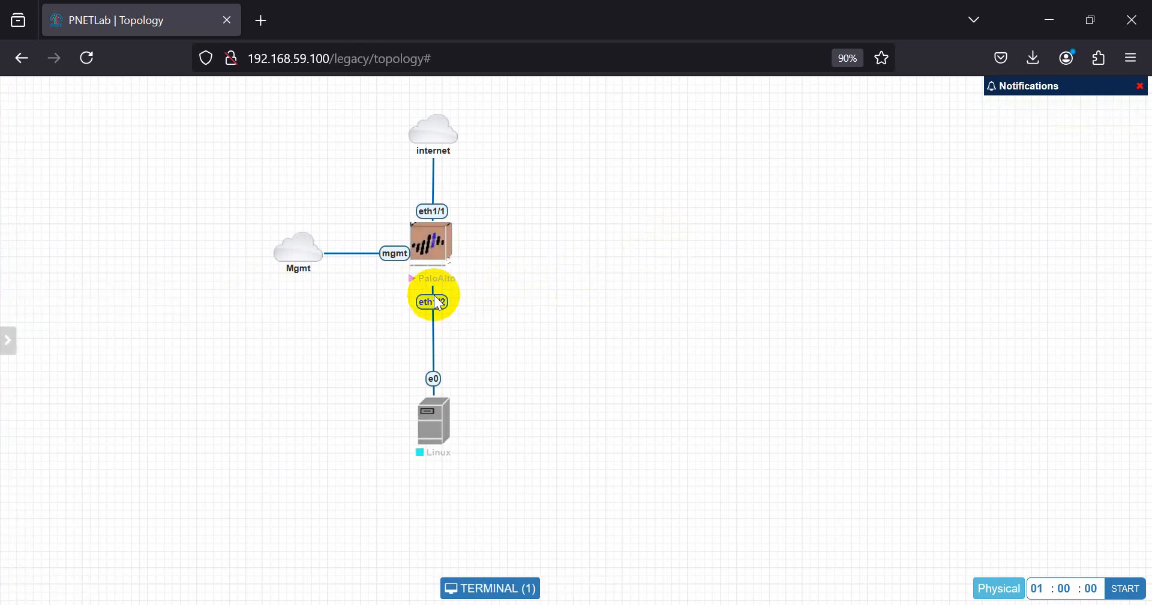
left_click(3, 341)
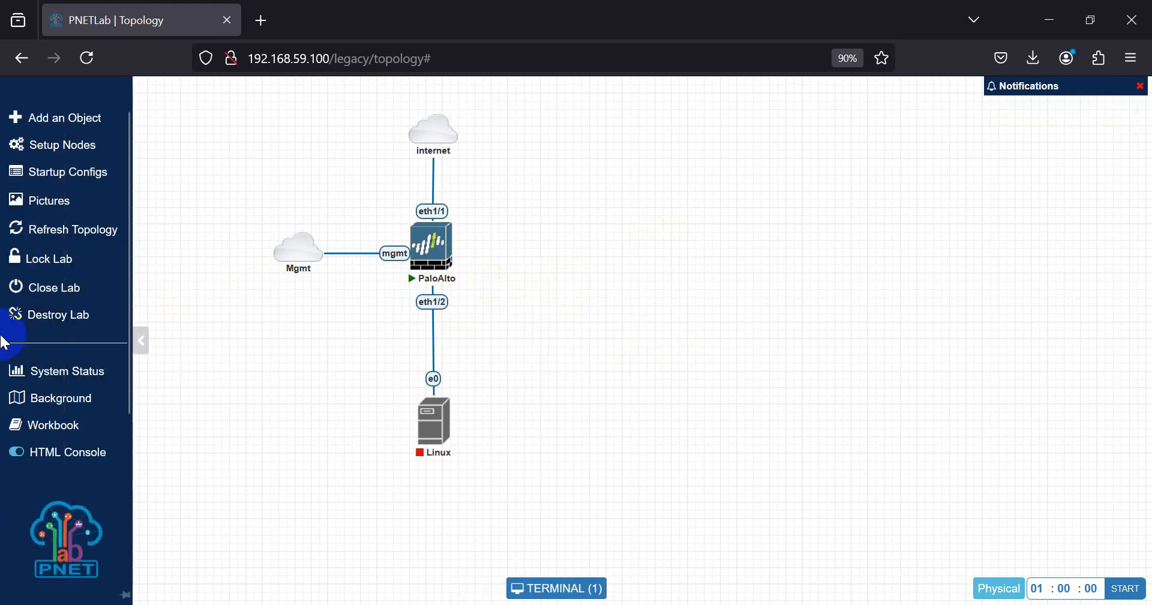
left_click(13, 453)
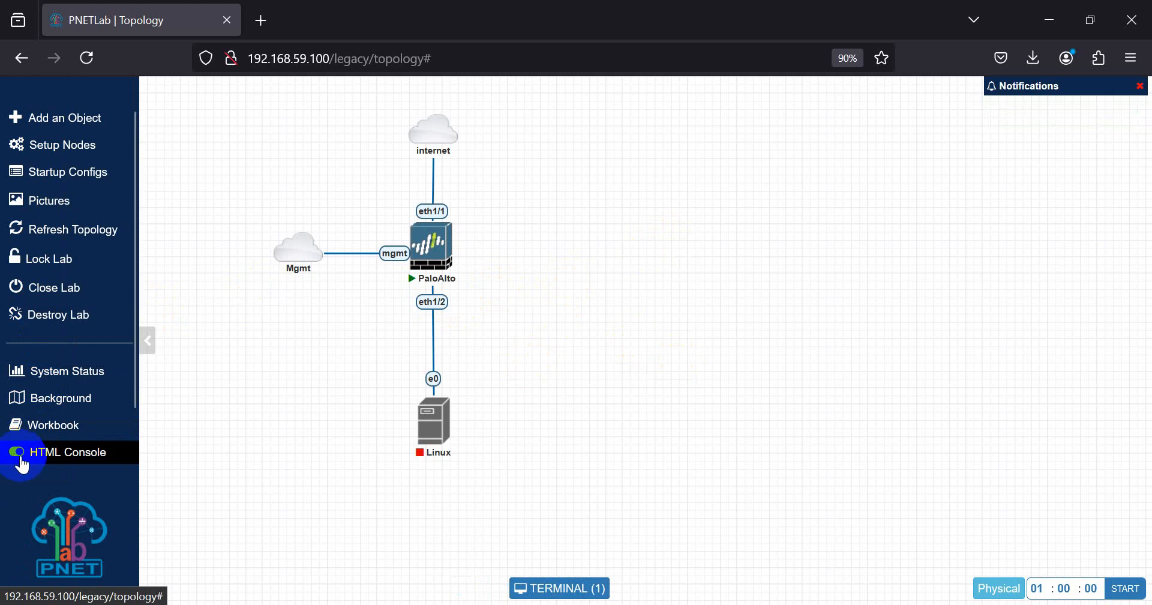
left_click(18, 454)
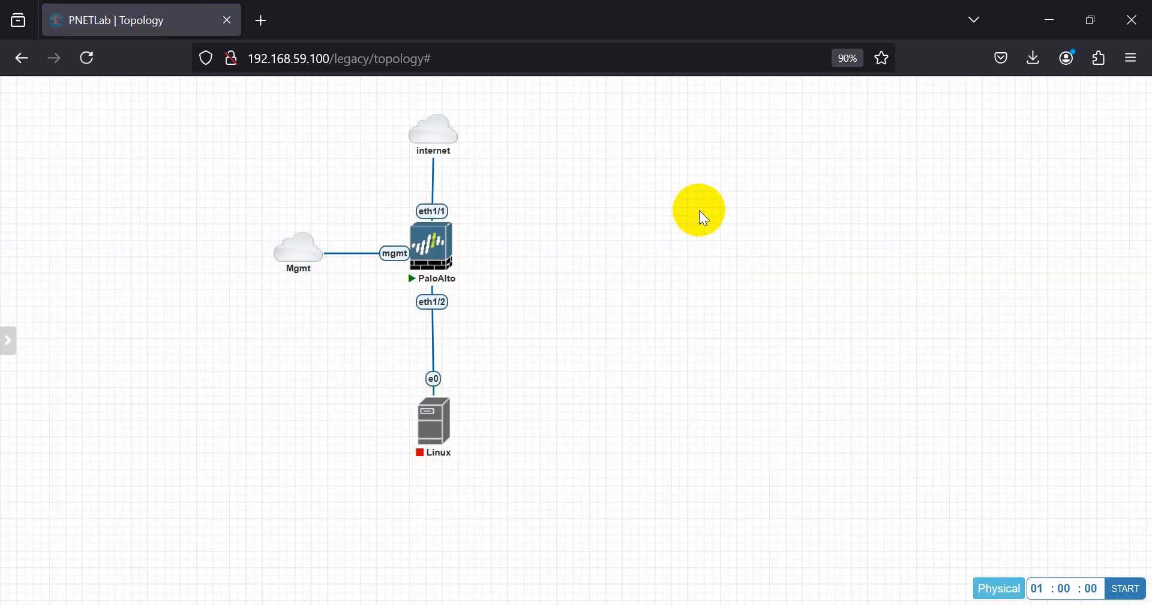
- Open PaloAlto's console via UltraVNC and move the booting QEMU window to the right
left_click(425, 252)
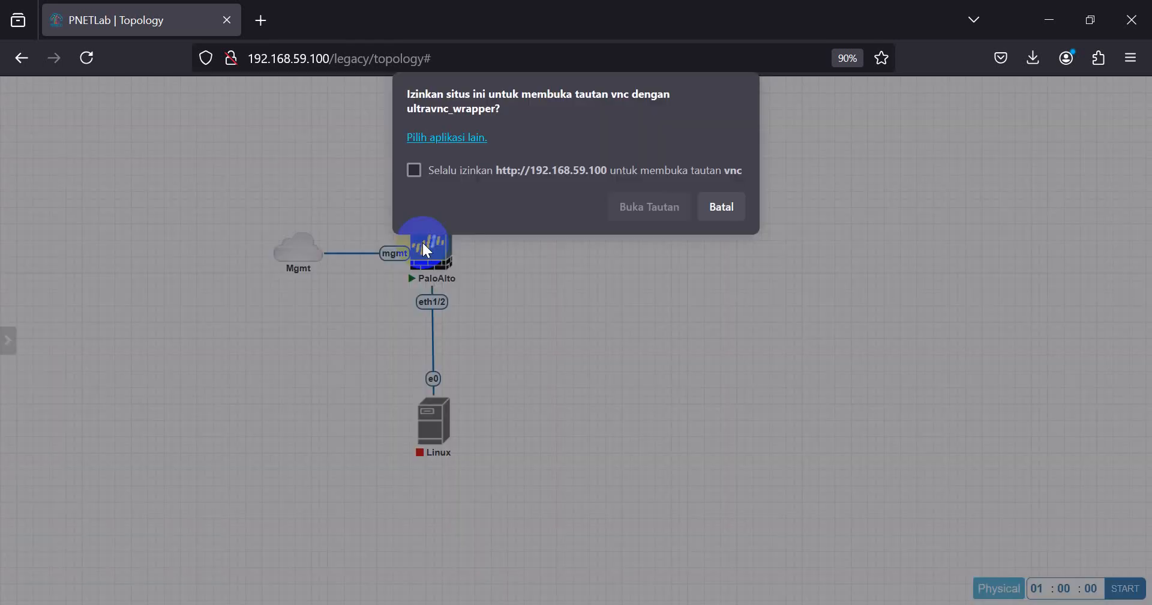
left_click(662, 215)
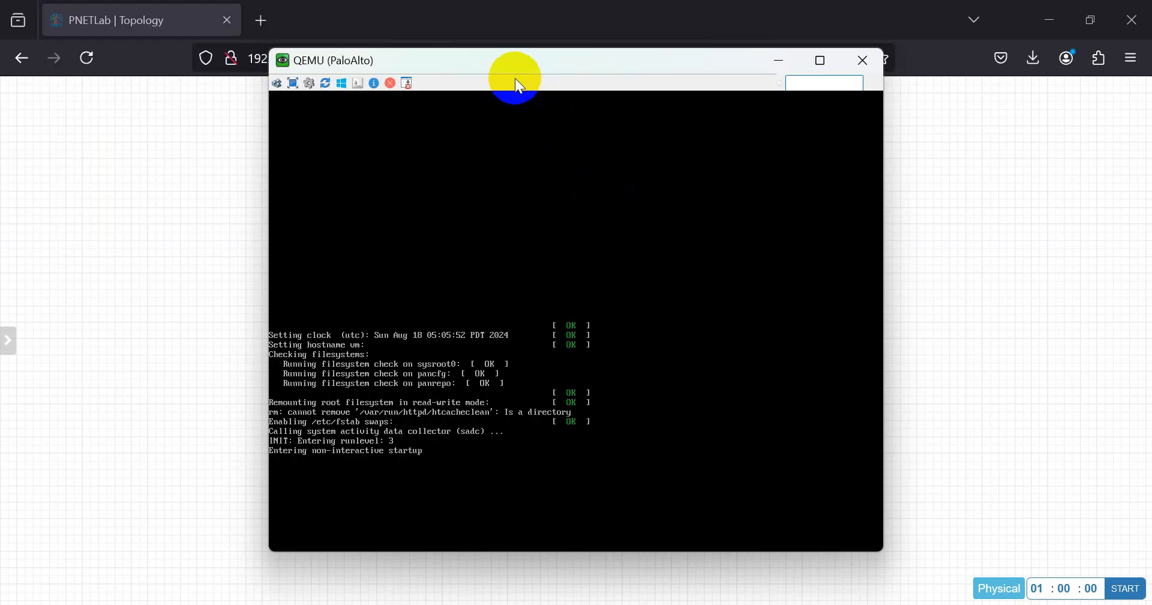
mouse_move(515, 78)
left_mouse_down()
mouse_move(651, 94)
mouse_move(792, 91)
left_mouse_up()
left_click(567, 120)
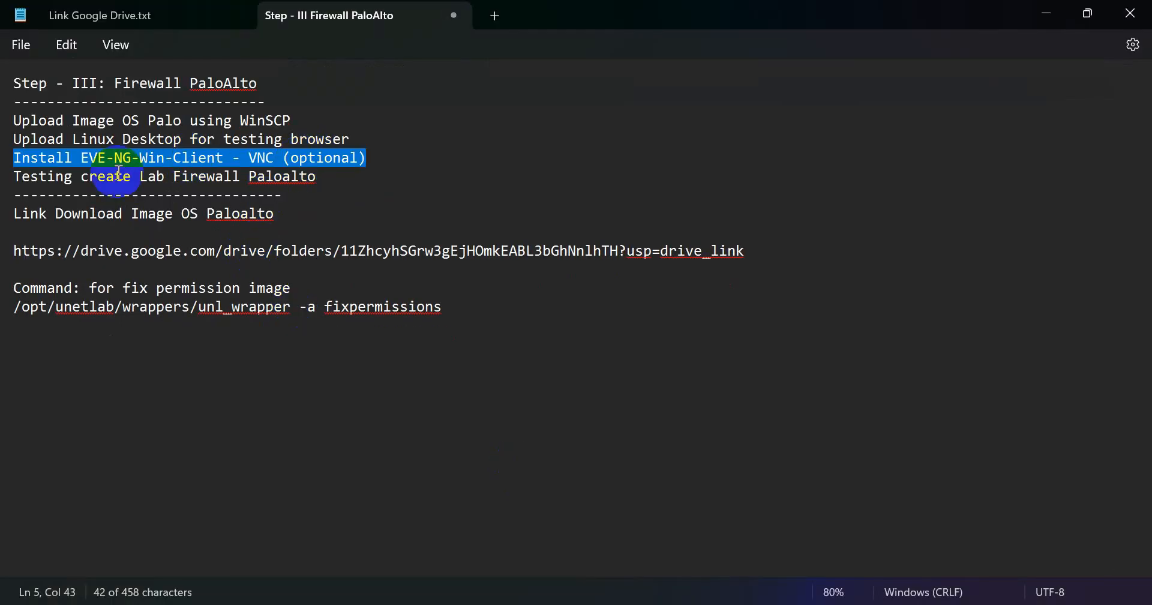
left_click(1045, 13)
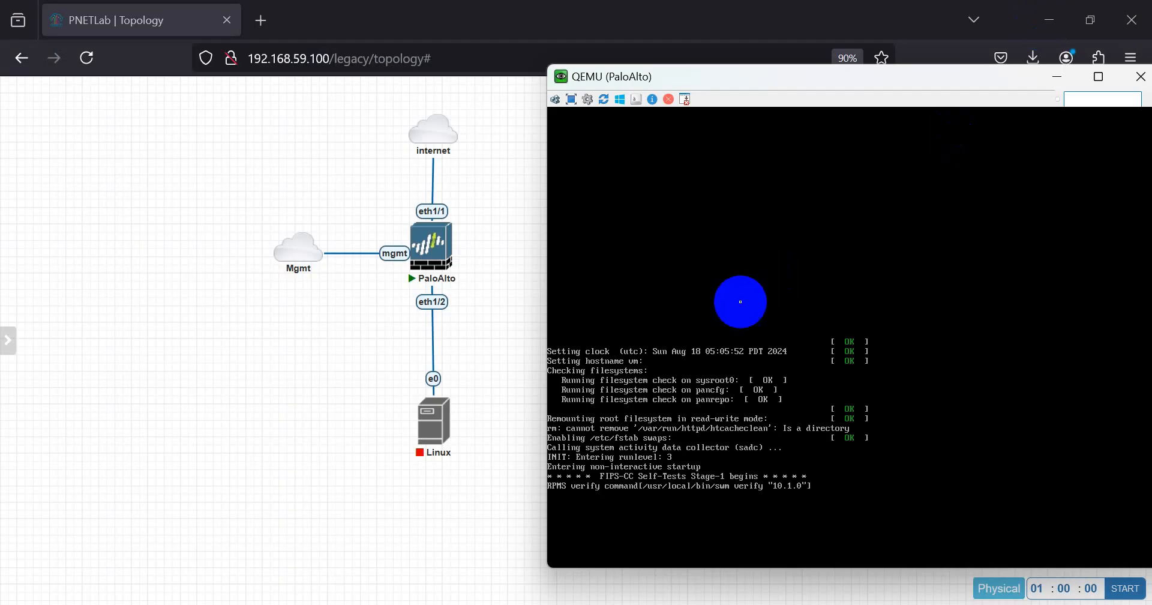
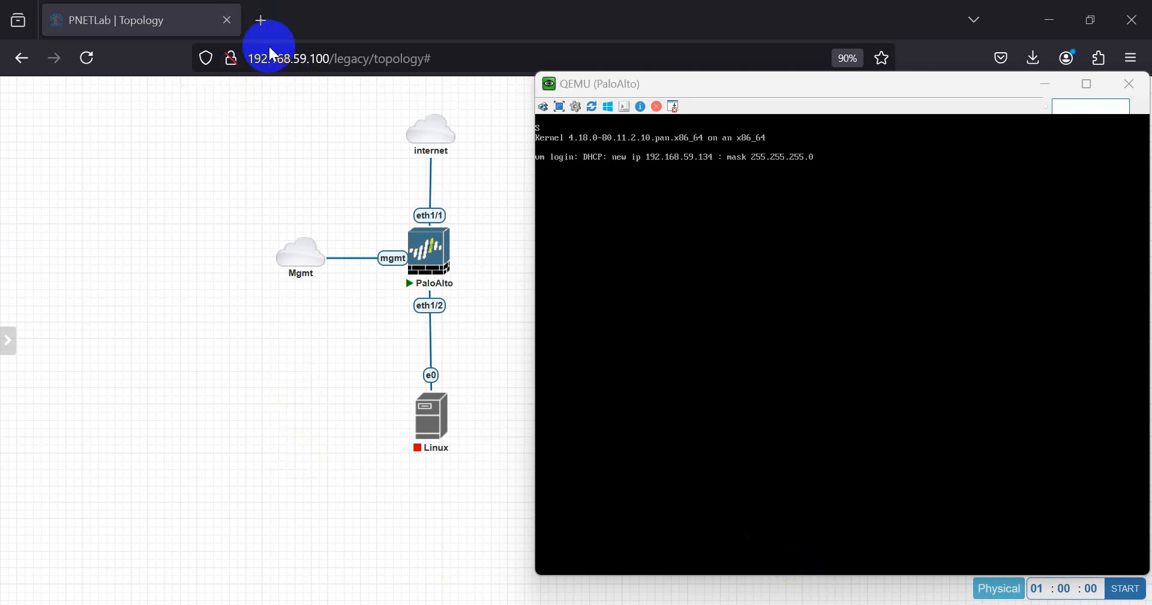
- Open a new tab, load 192.168.59.134, and confirm the address on the PaloAlto console
left_click(261, 21)
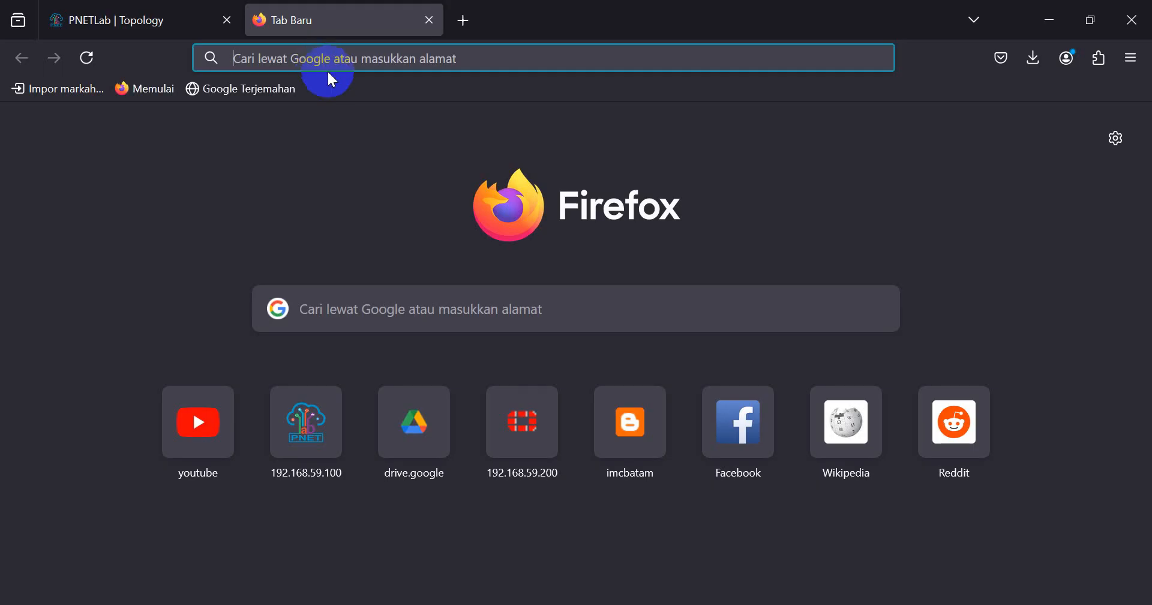
type("192.168")
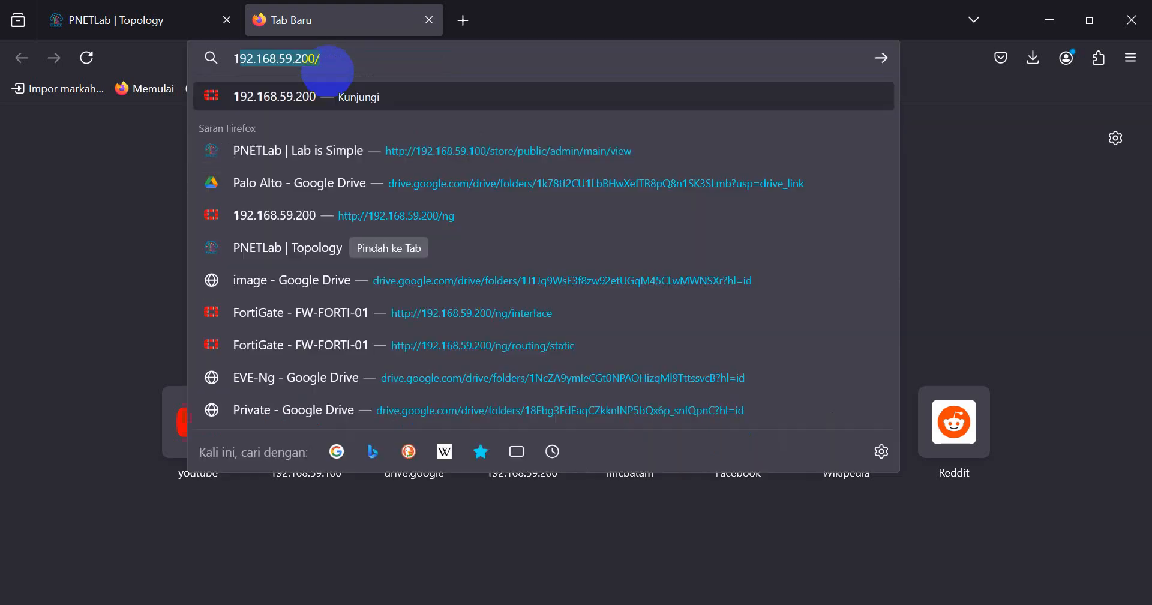
type(".59")
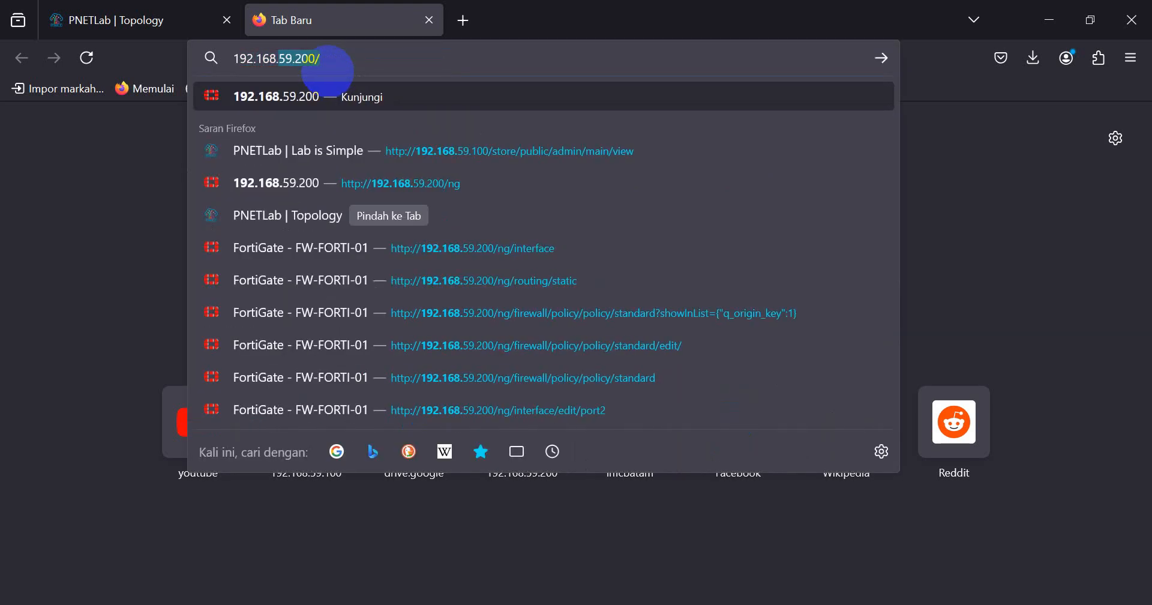
type(".134")
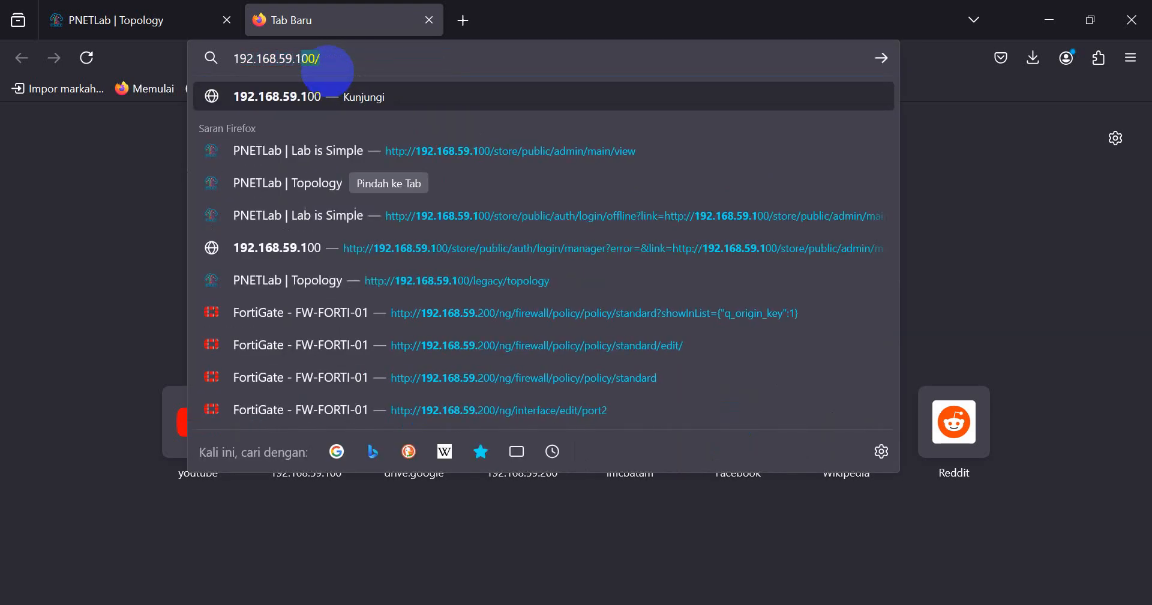
key("Return")
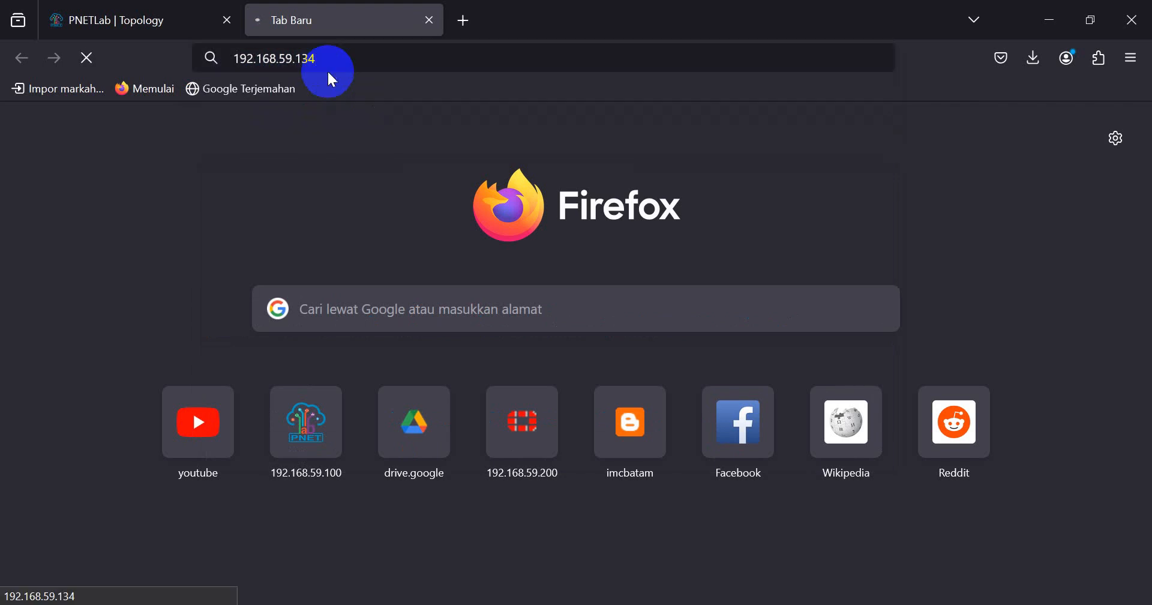
left_click(167, 16)
left_click(324, 15)
left_click(774, 600)
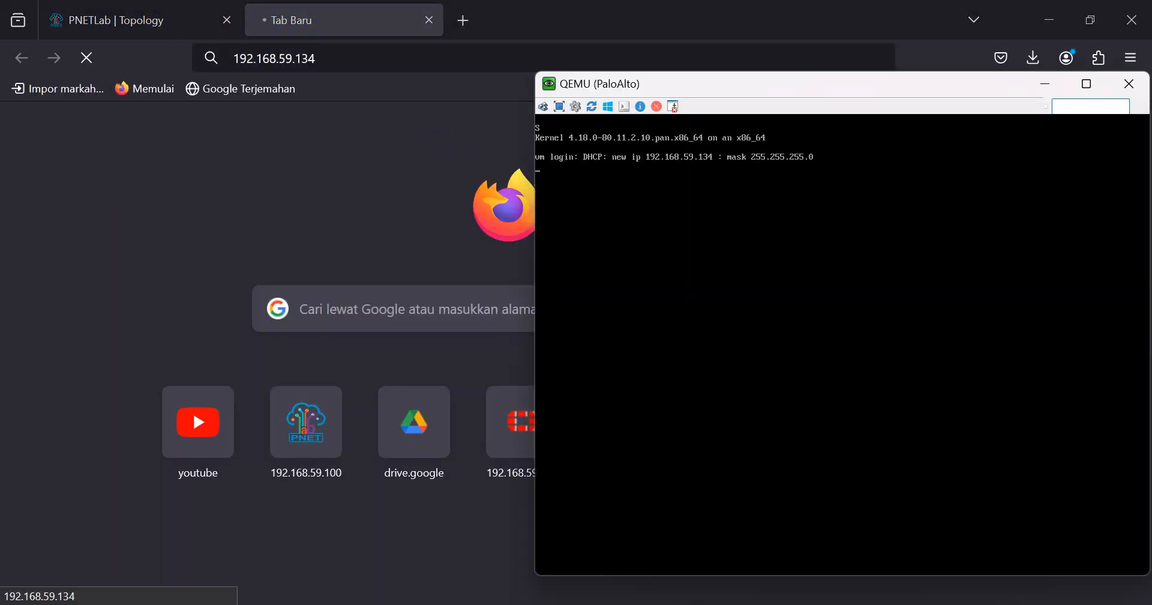
left_click(774, 603)
left_click(236, 57)
left_click(236, 58)
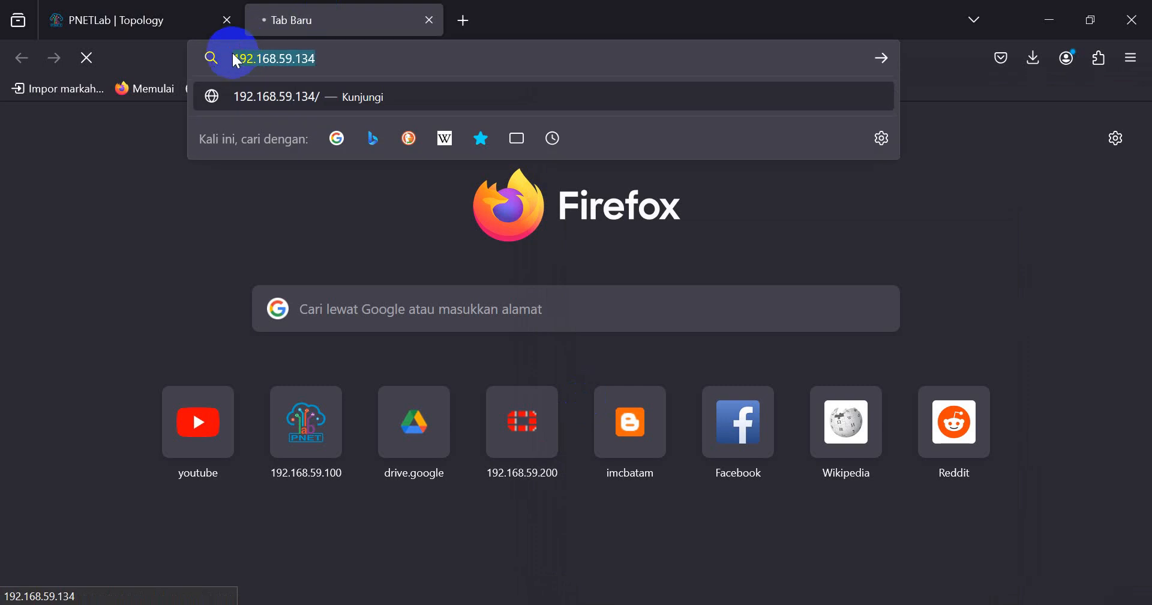
left_click(229, 58)
left_click(240, 58)
type("/htt")
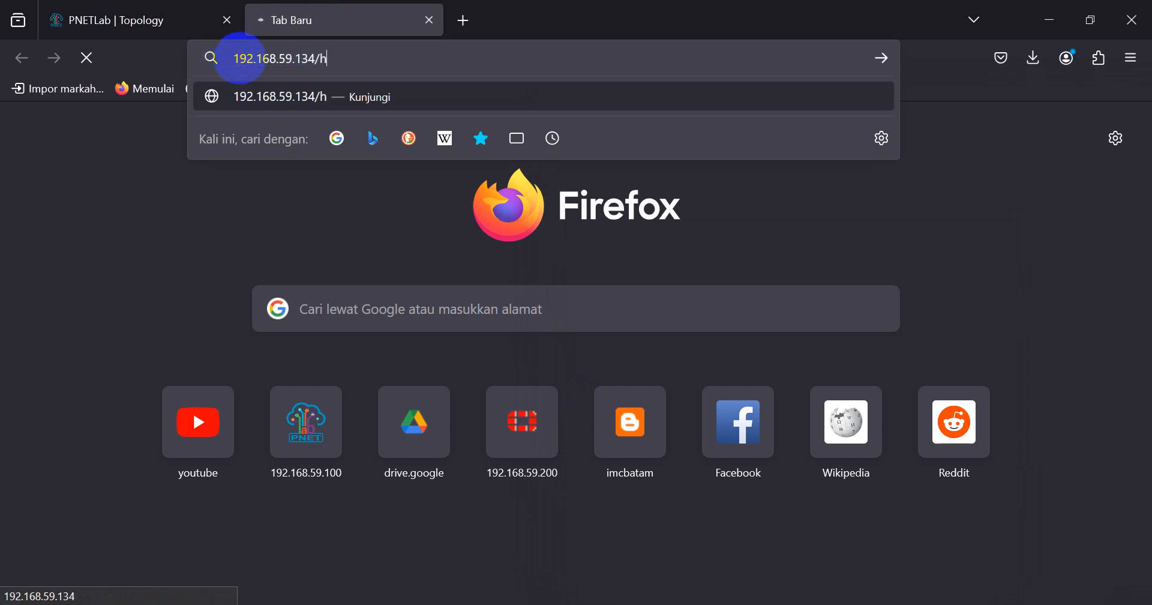
key("BackSpace")
key("BackSpace")
key("BackSpace")
key("BackSpace")
type("https://")
key("Return")
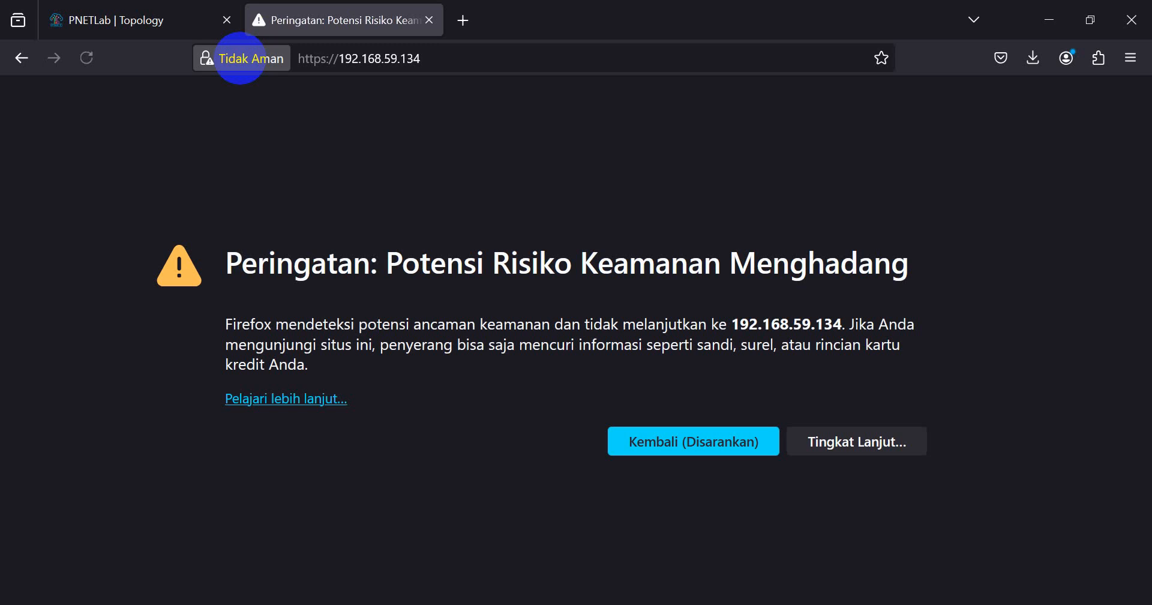
- Accept the certificate risk under Advanced to reach the 192.168.59.134 firewall login page
left_click(832, 462)
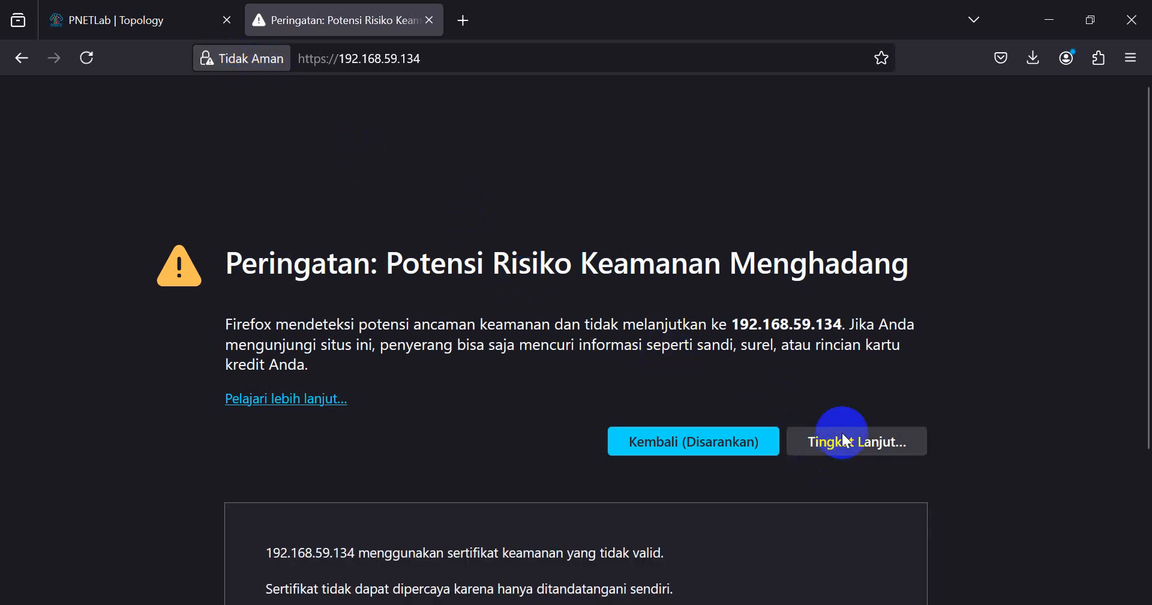
left_click(783, 540)
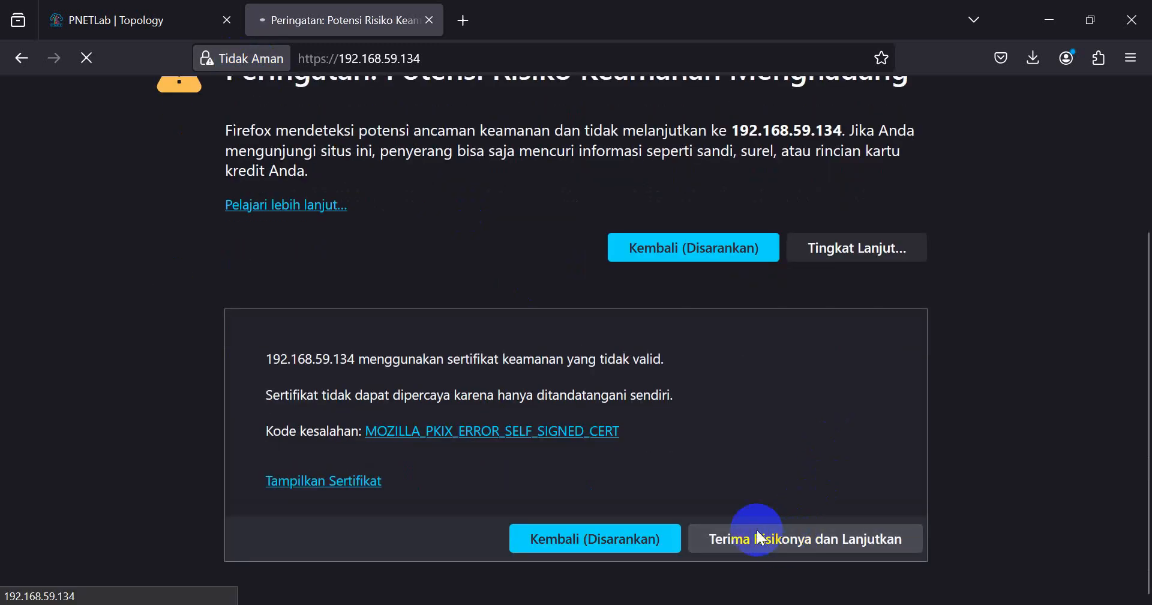
left_click(811, 534)
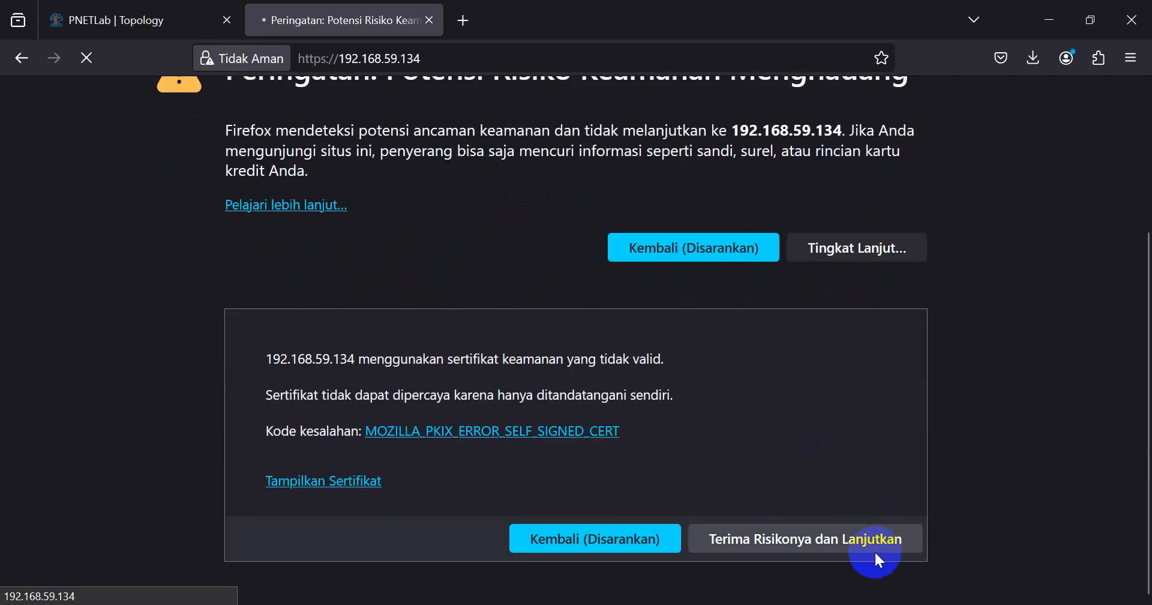
left_click(821, 542)
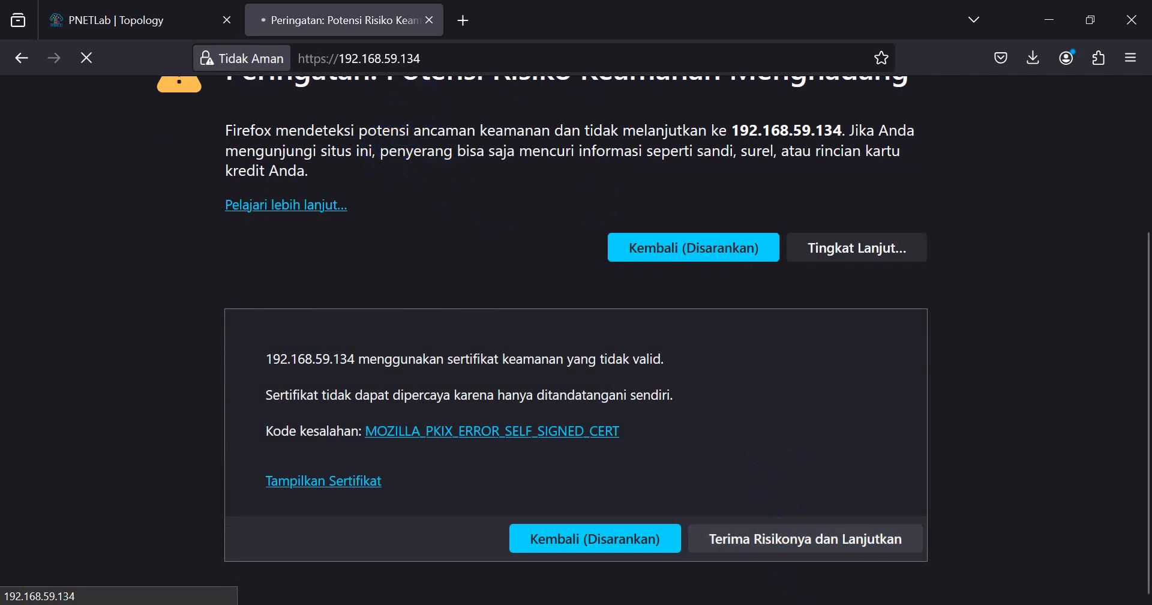
left_click(539, 266)
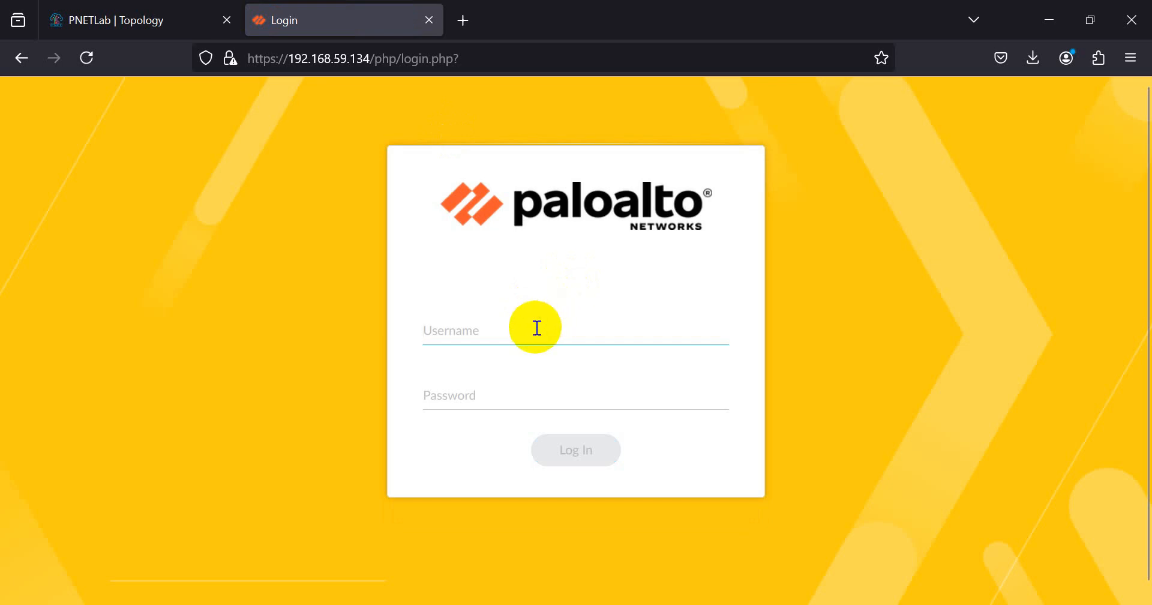
- Sign in with the default admin username and password, declining Firefox's offer to save it
type("admin")
key("Tab")
type("admin")
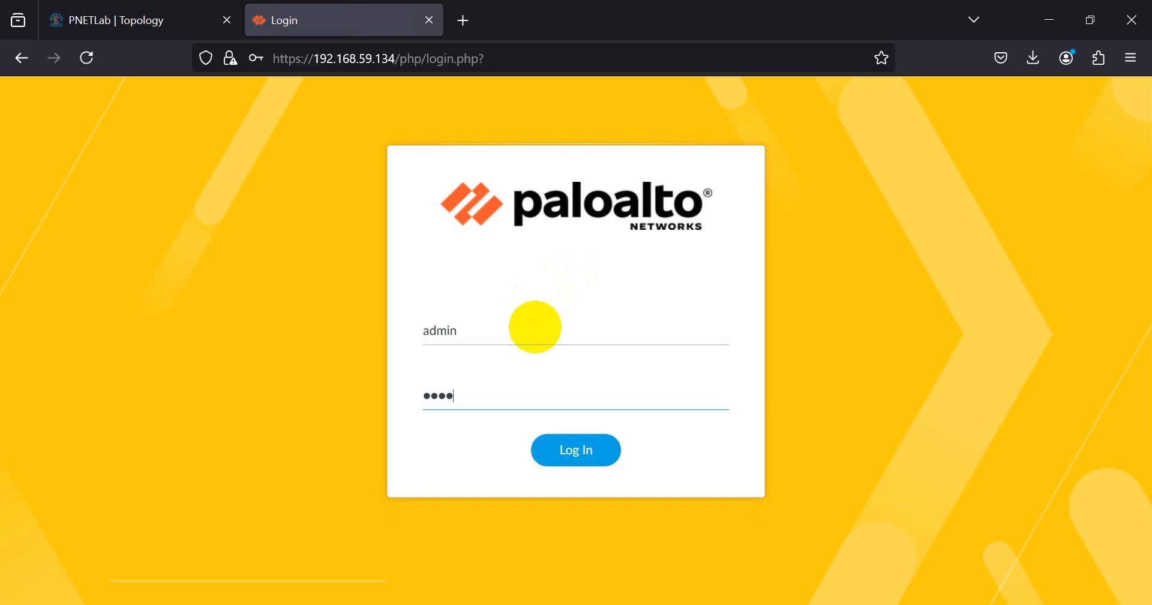
key("Return")
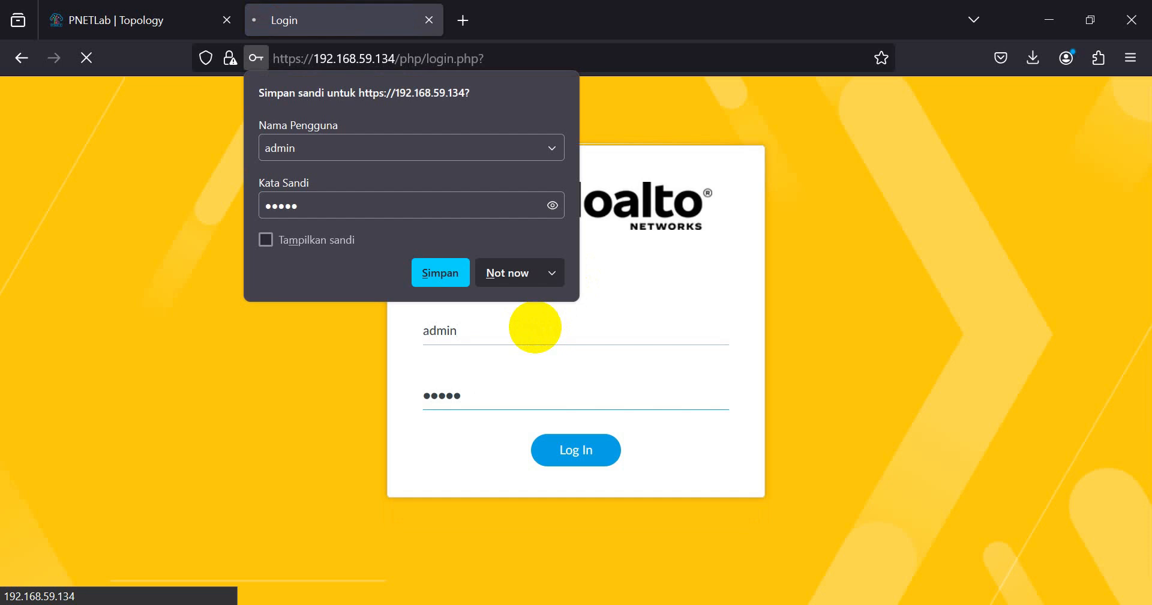
left_click(506, 276)
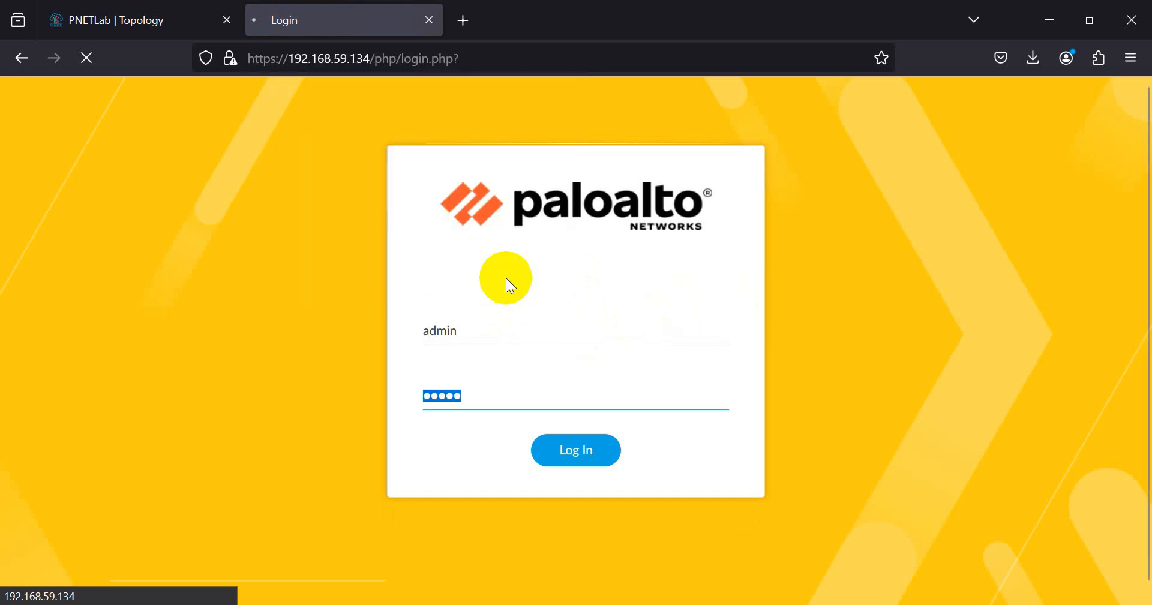
left_click(931, 233)
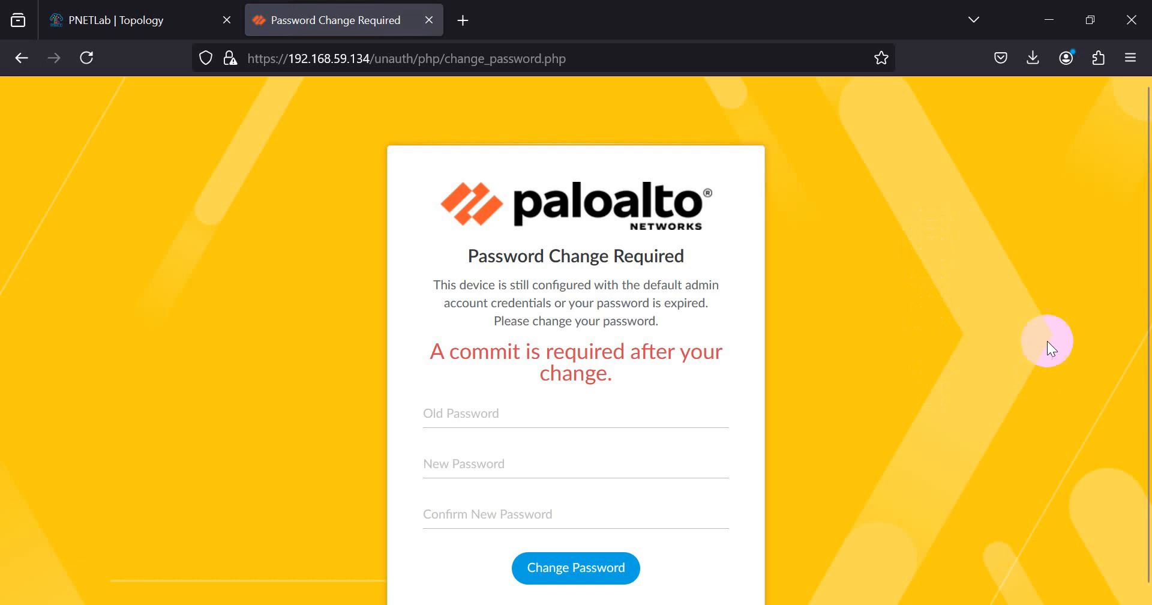
- Replace the default admin password with a new one, decline saving it, and return to login
left_click(558, 407)
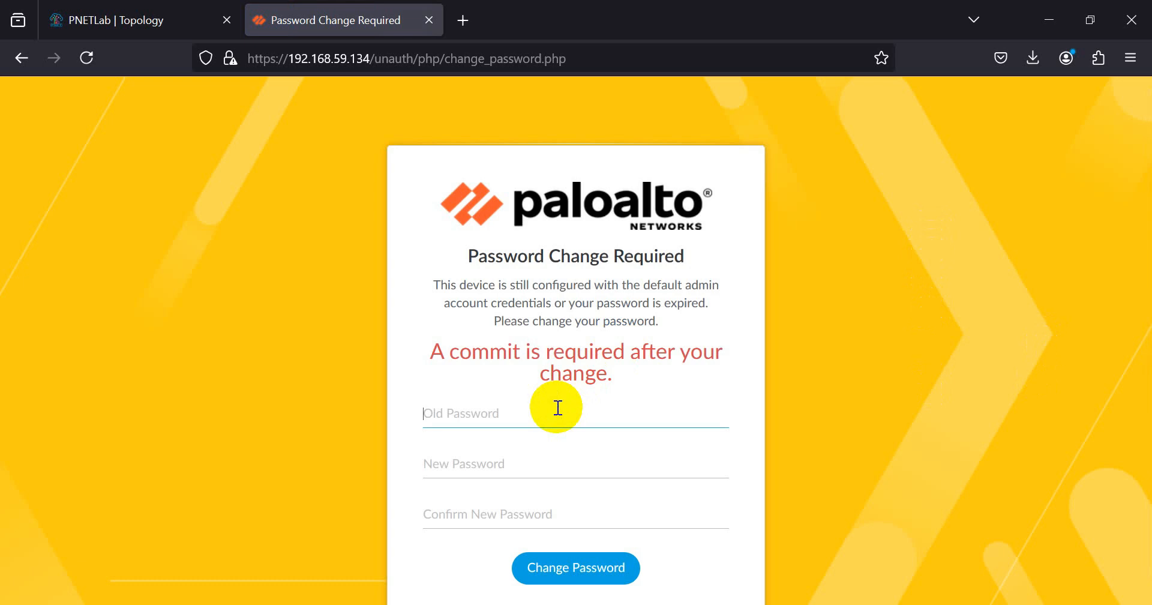
type("admin")
key("Tab")
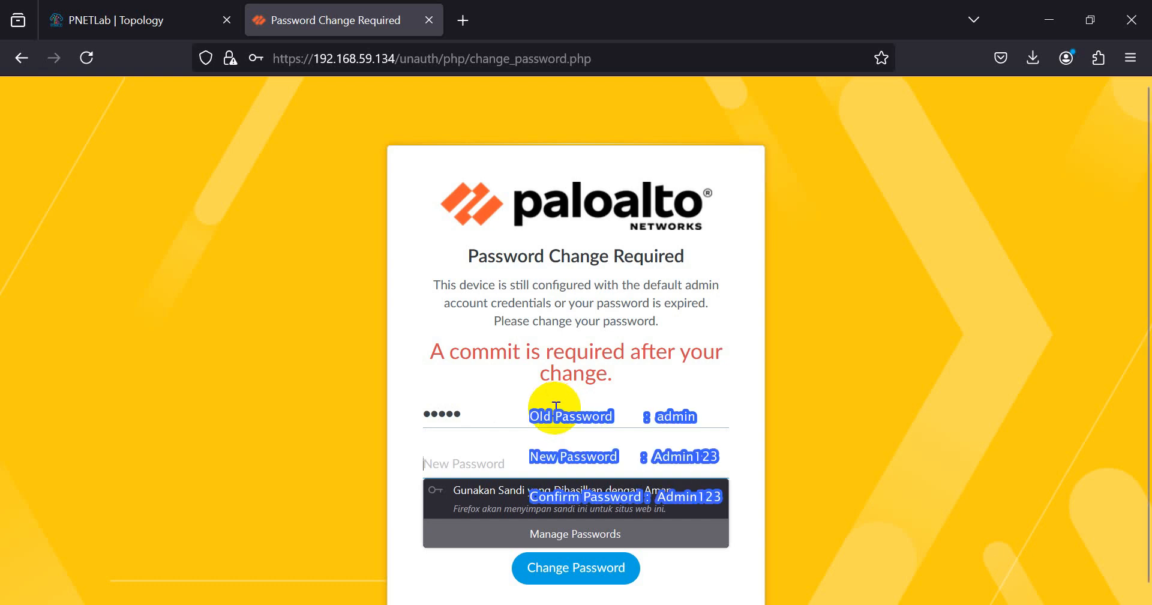
type("Admin123")
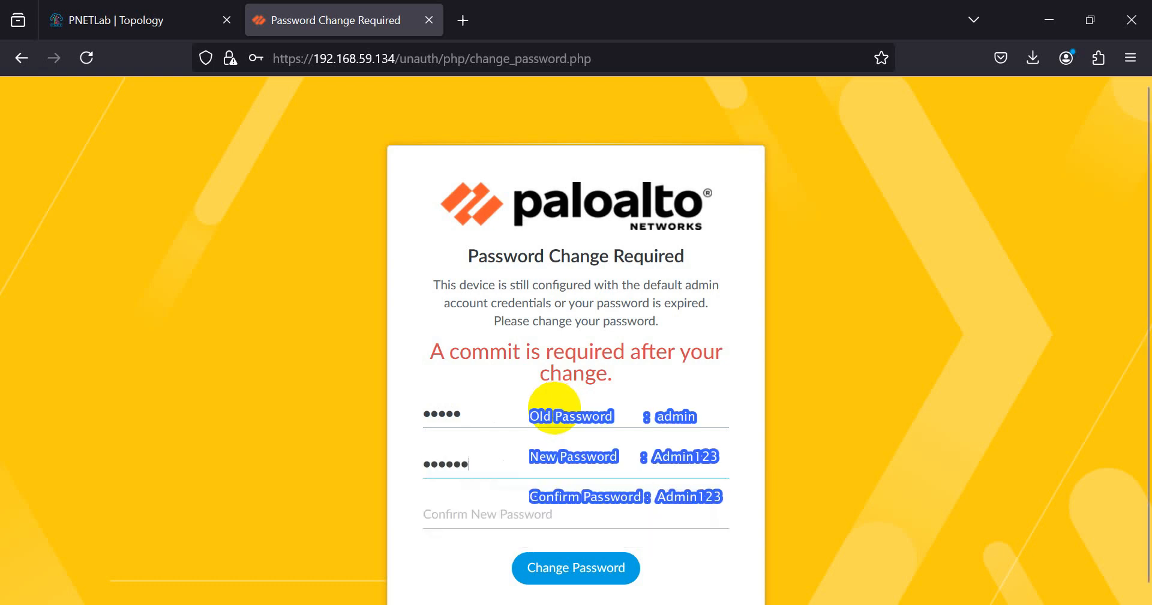
key("Tab")
type("Admin12")
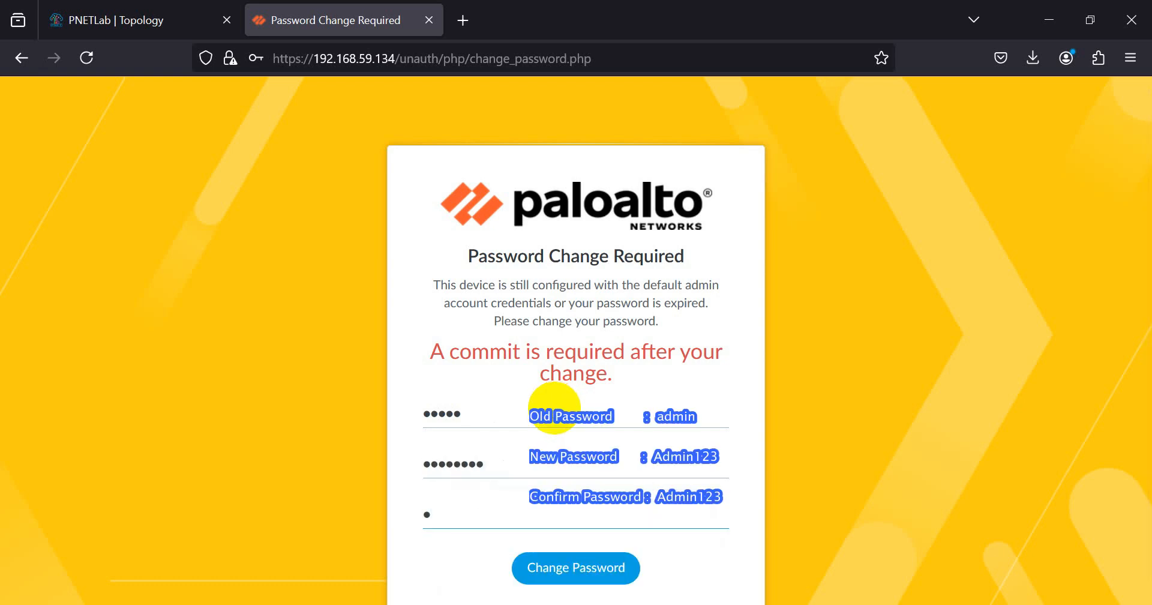
type("3")
key("Return")
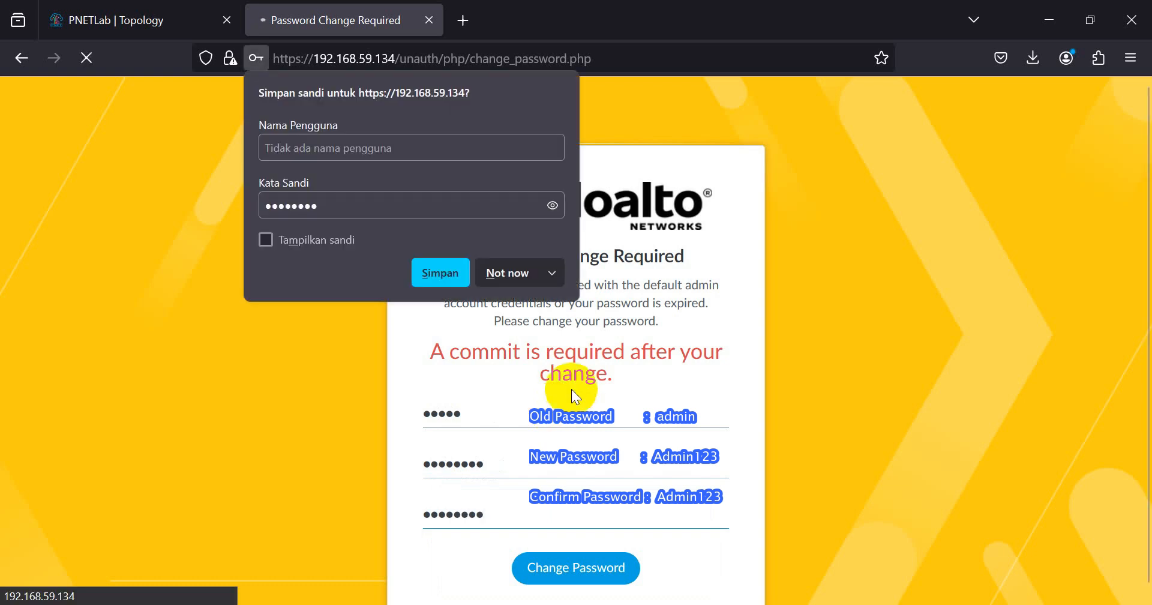
left_click(507, 274)
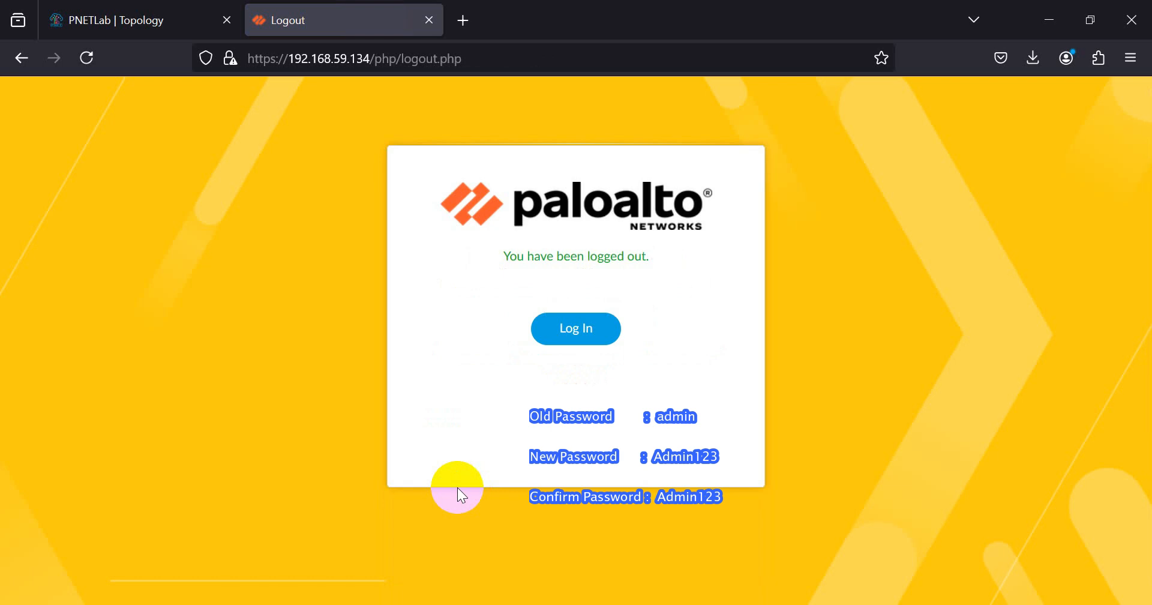
left_click(572, 330)
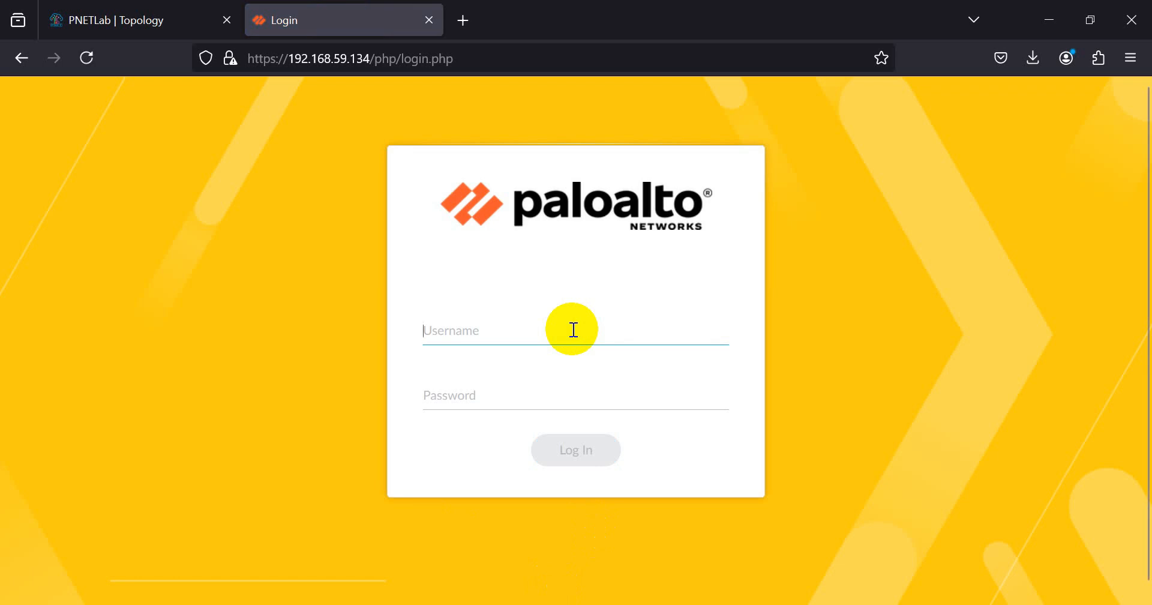
- Log in again as admin with the new password, declining to save it
type("admin")
key("Tab")
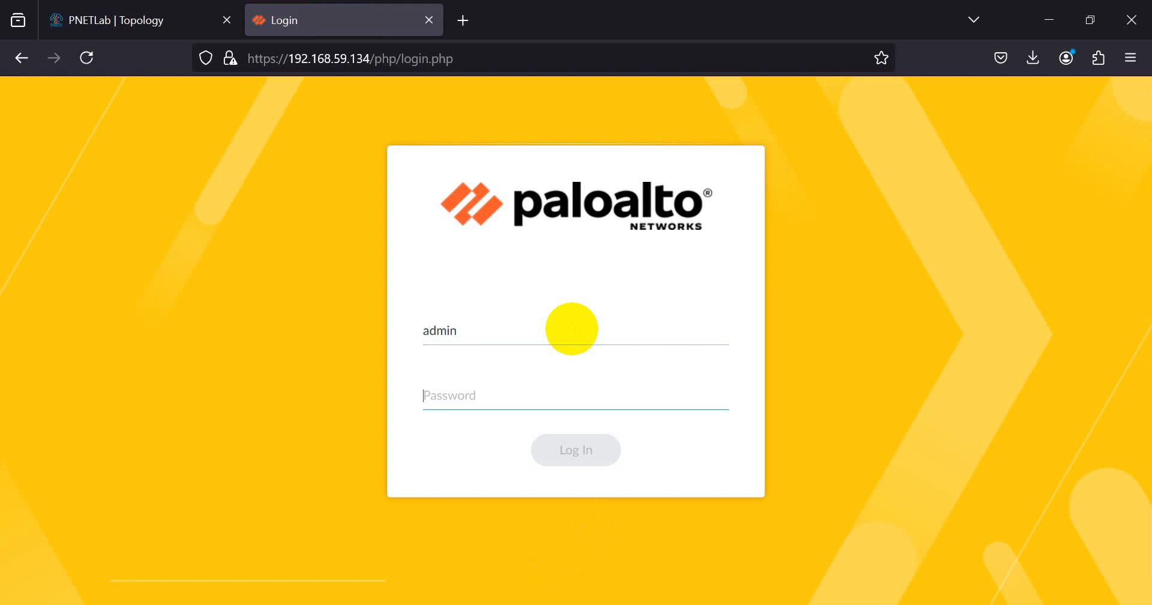
type("•••••••")
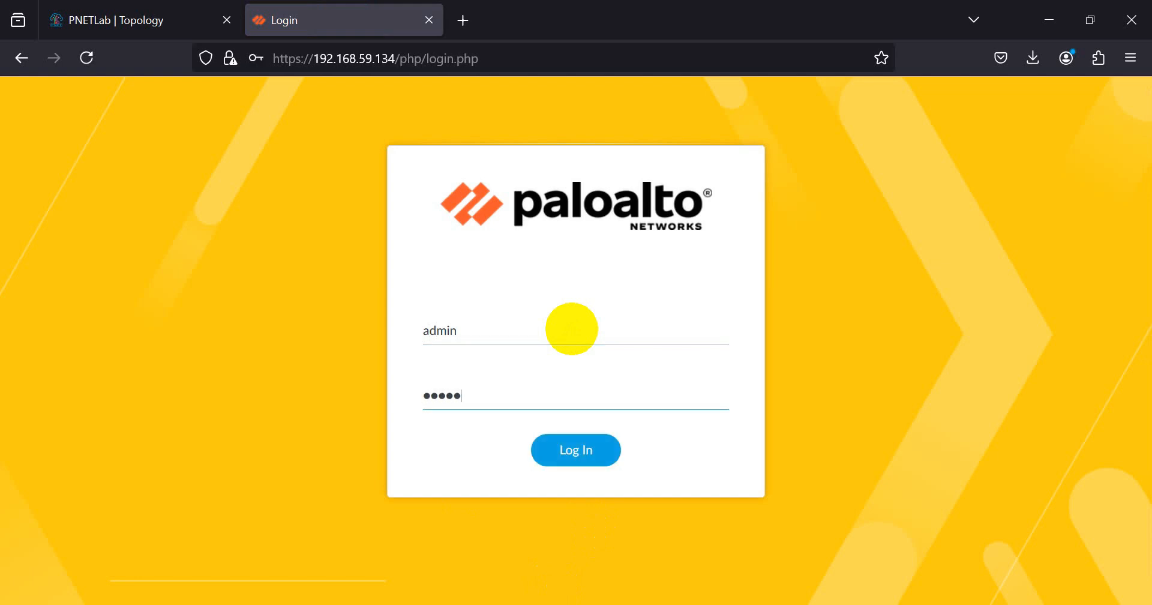
type("•")
key("Return")
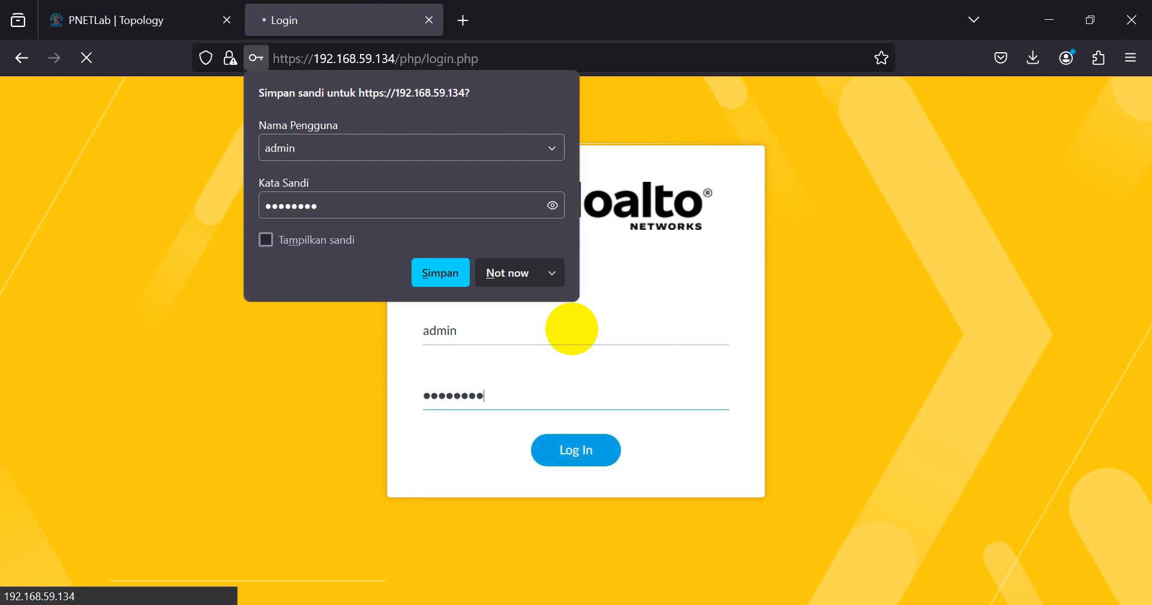
left_click(504, 274)
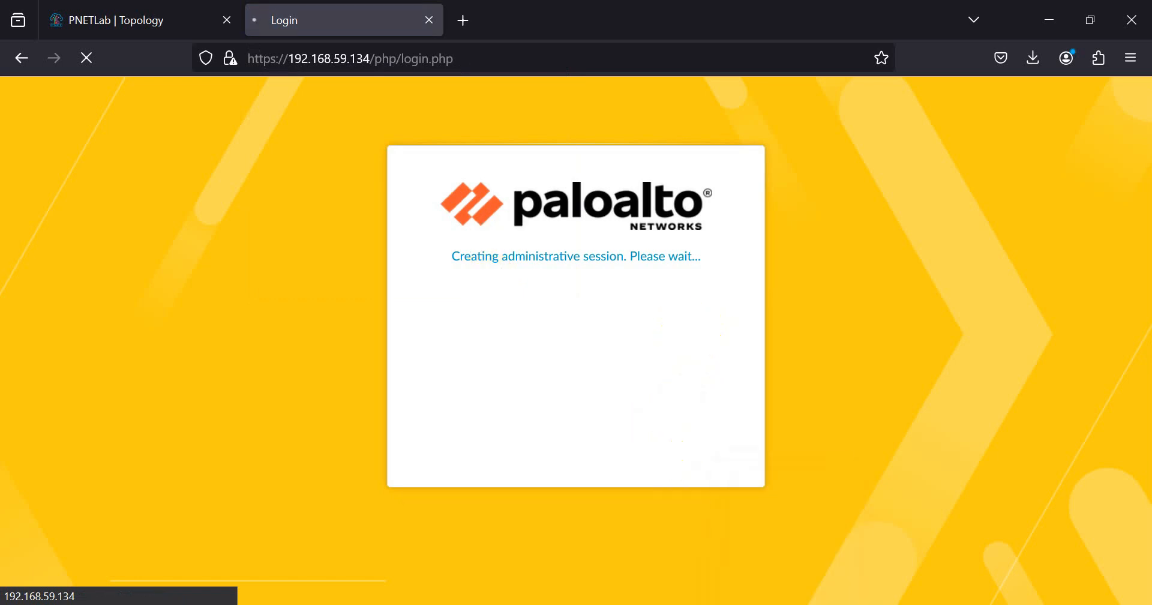
- Check the PaloAlto console and lab topology, then return to the firewall tab
left_click(787, 604)
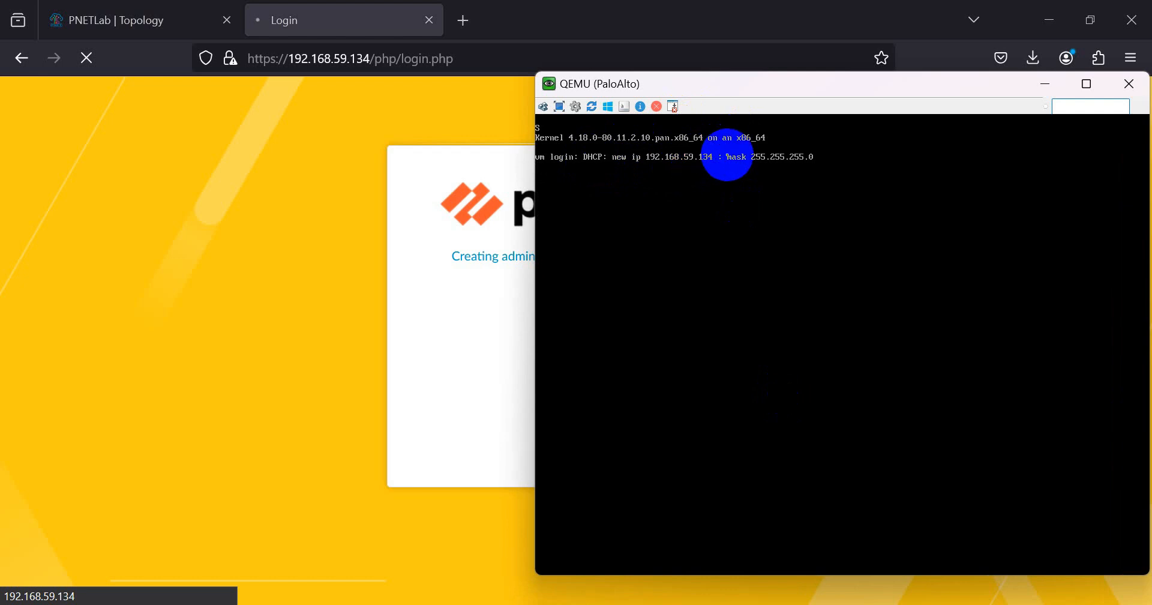
left_click(1044, 84)
left_click(150, 24)
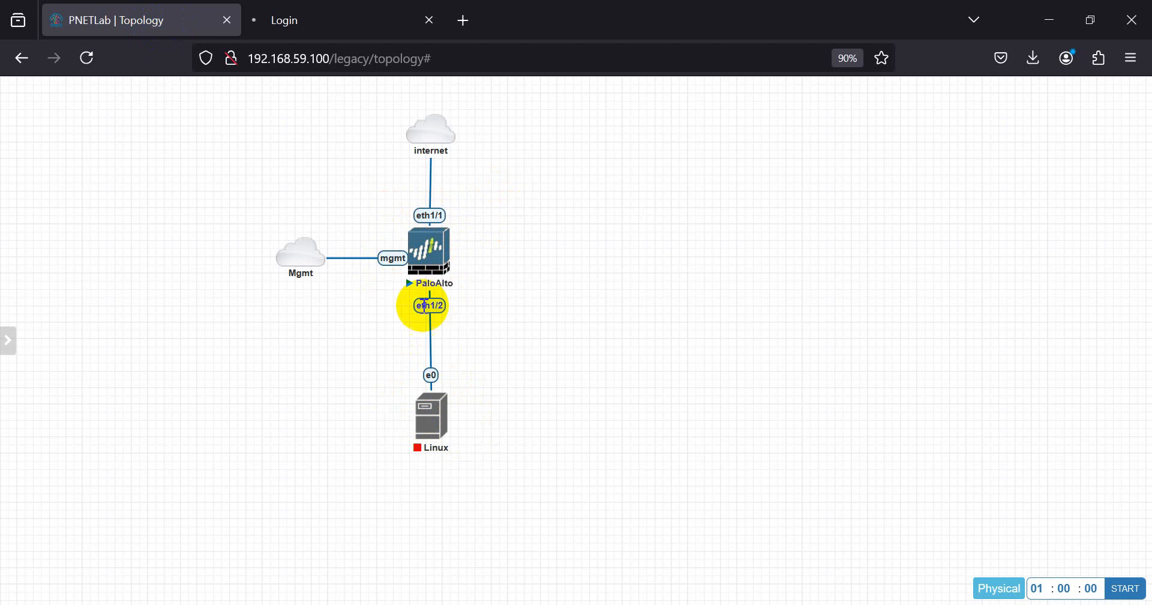
left_click(305, 21)
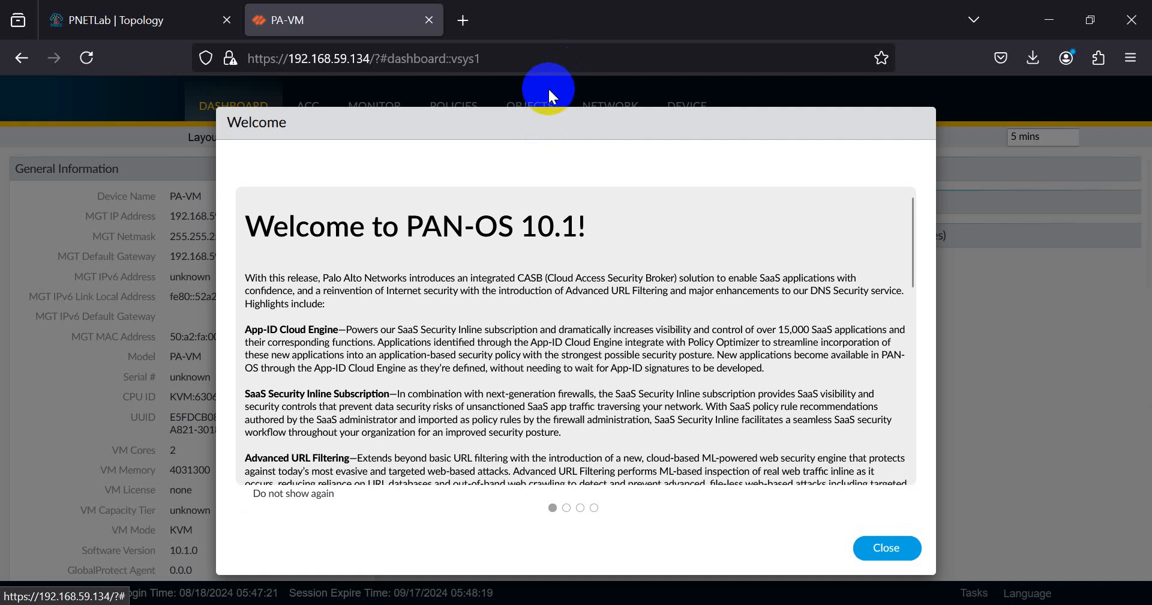
- Close the Welcome notice and defer the telemetry prompt, zooming the page out
left_click(886, 540)
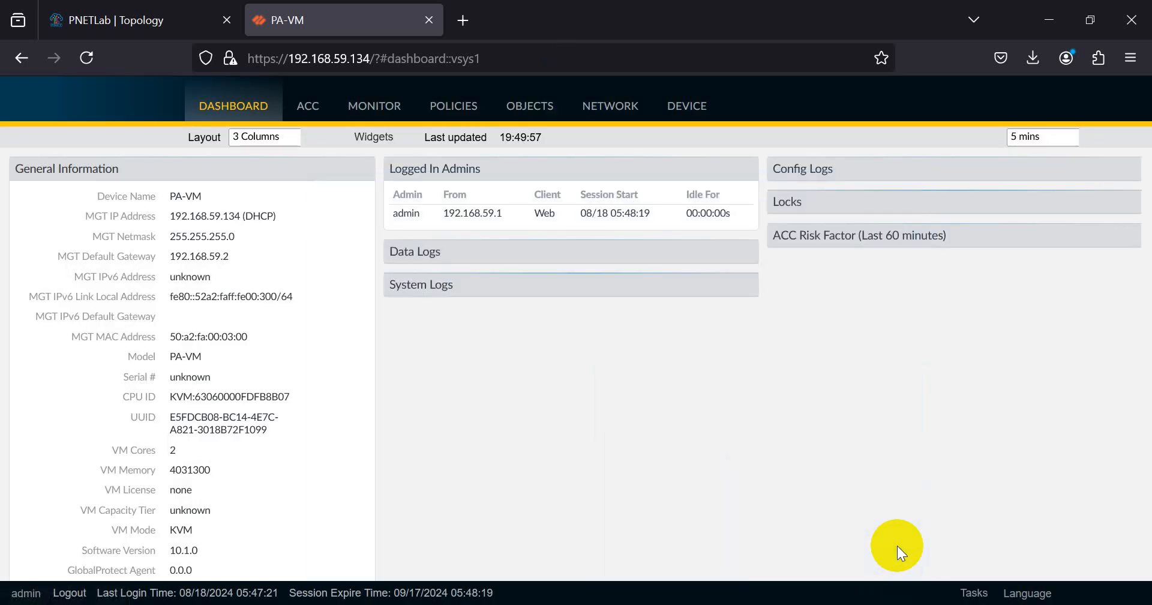
key("ctrl+minus")
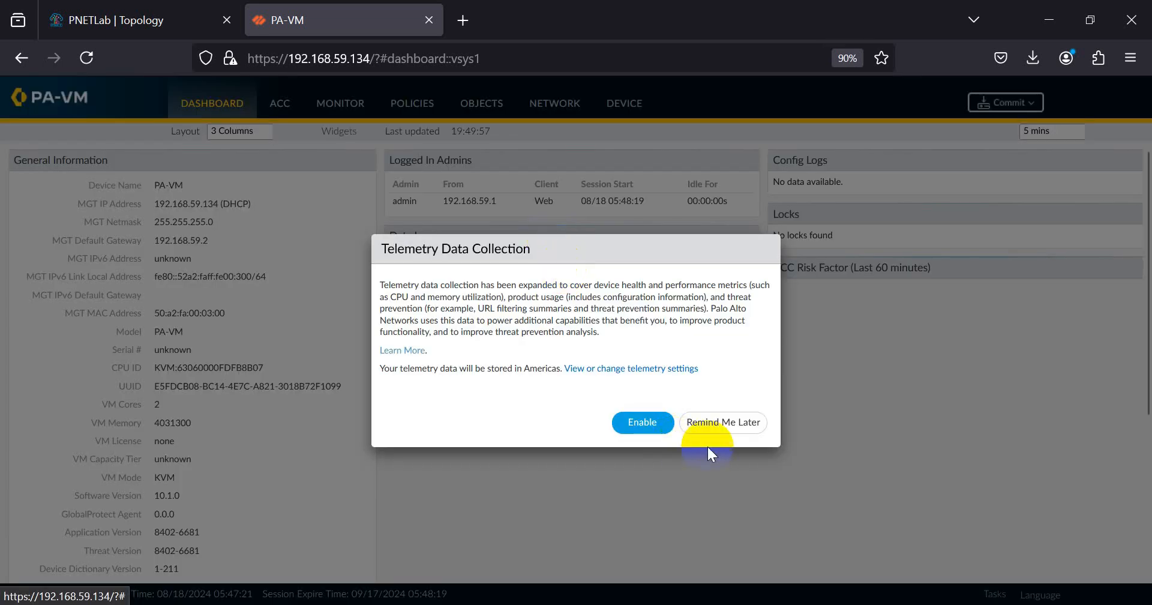
left_click(722, 423)
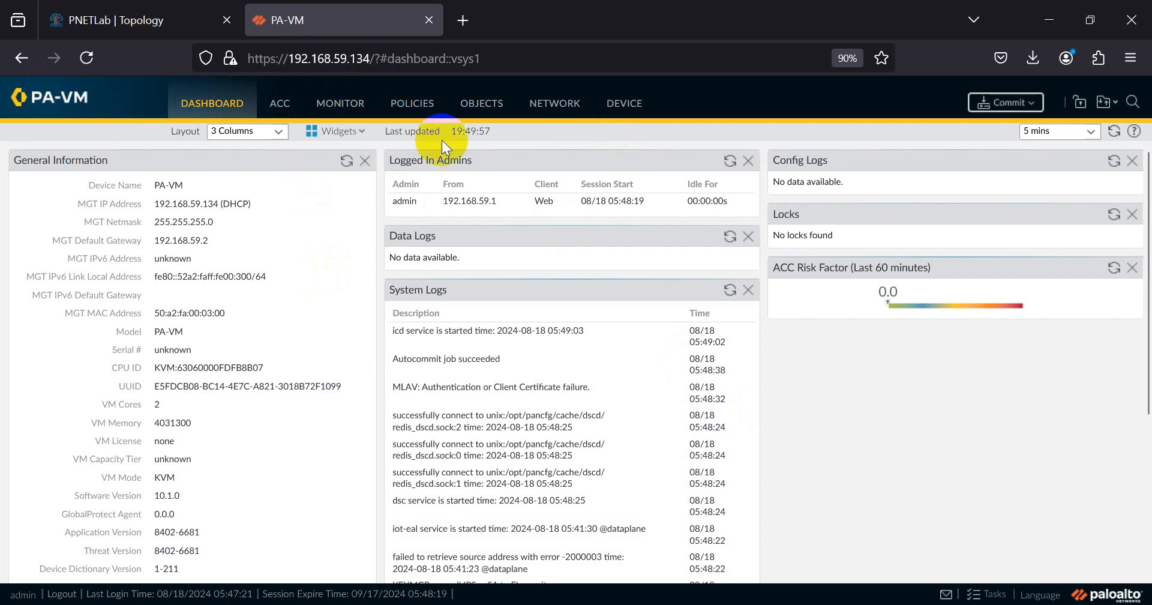
- Review the dashboard's PA-VM device name, DHCP management address and gateway 192.168.59.2
left_click_drag(183, 186, 214, 221)
left_click(140, 203)
left_click_drag(84, 205, 205, 204)
left_click(205, 204)
double_click(234, 205)
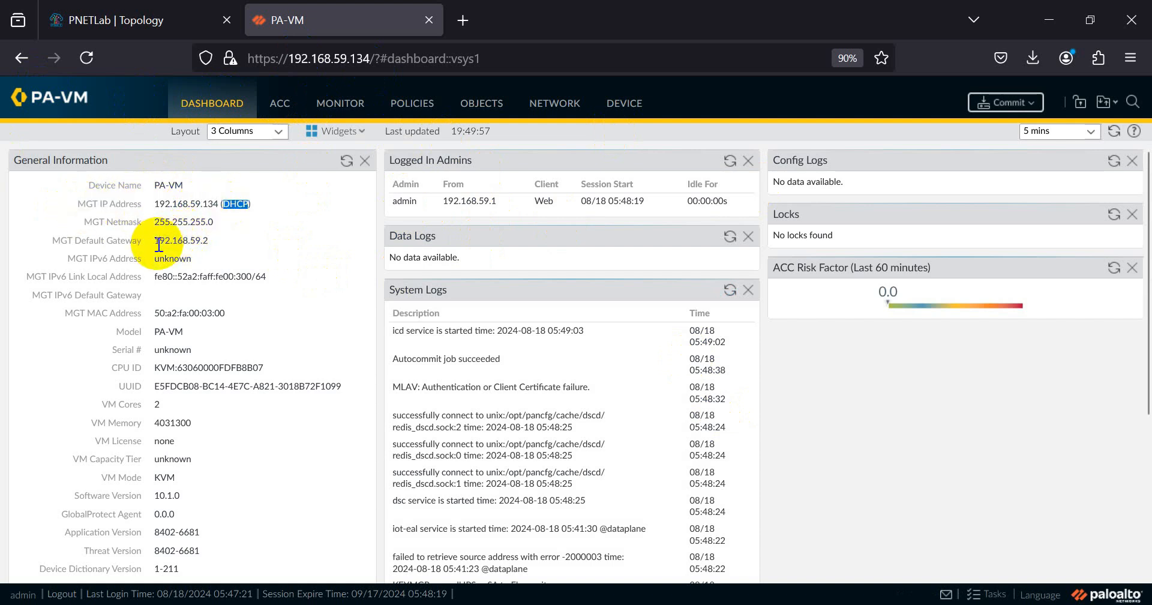
left_click_drag(155, 240, 208, 241)
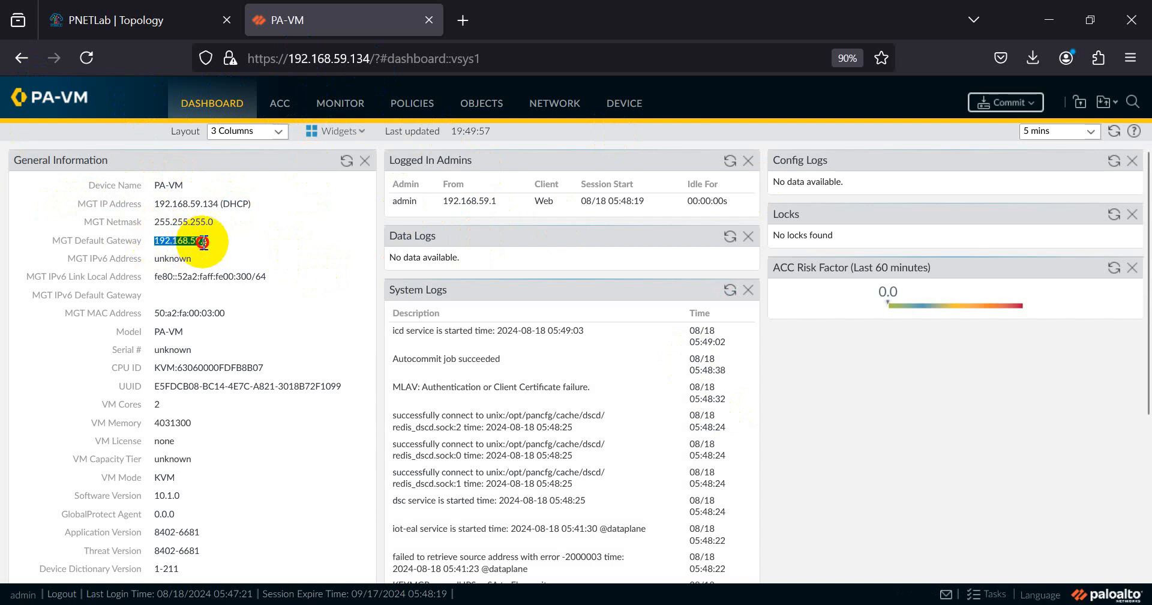
left_click(210, 243)
left_click_drag(210, 243, 195, 239)
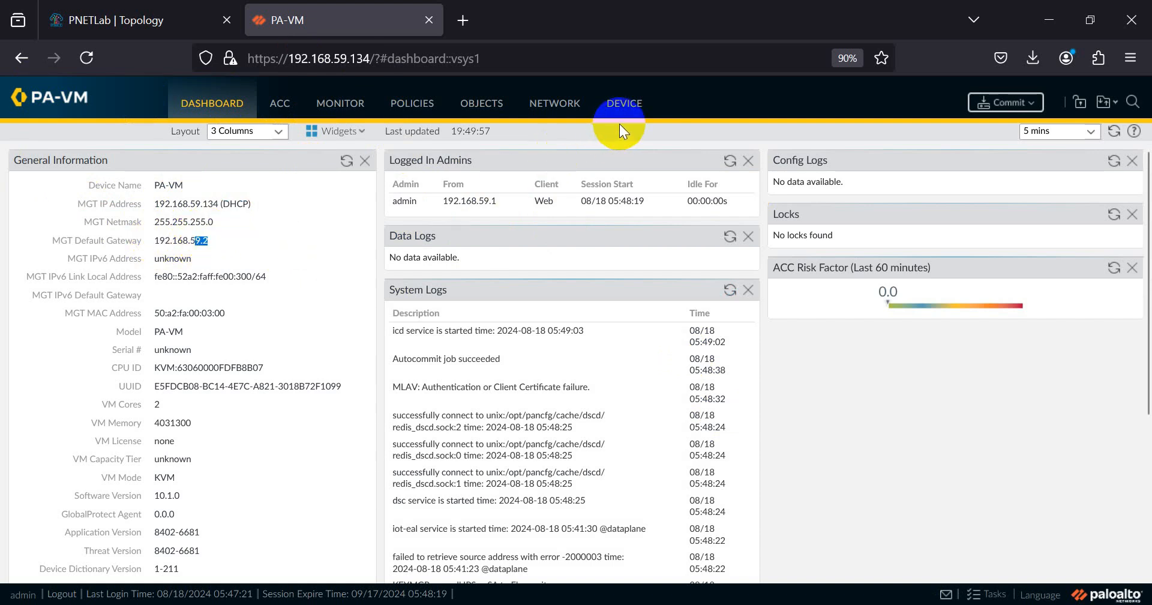
- Make the Management interface static with IP 192.168.59.132 and netmask 255.255.255.0
left_click(630, 110)
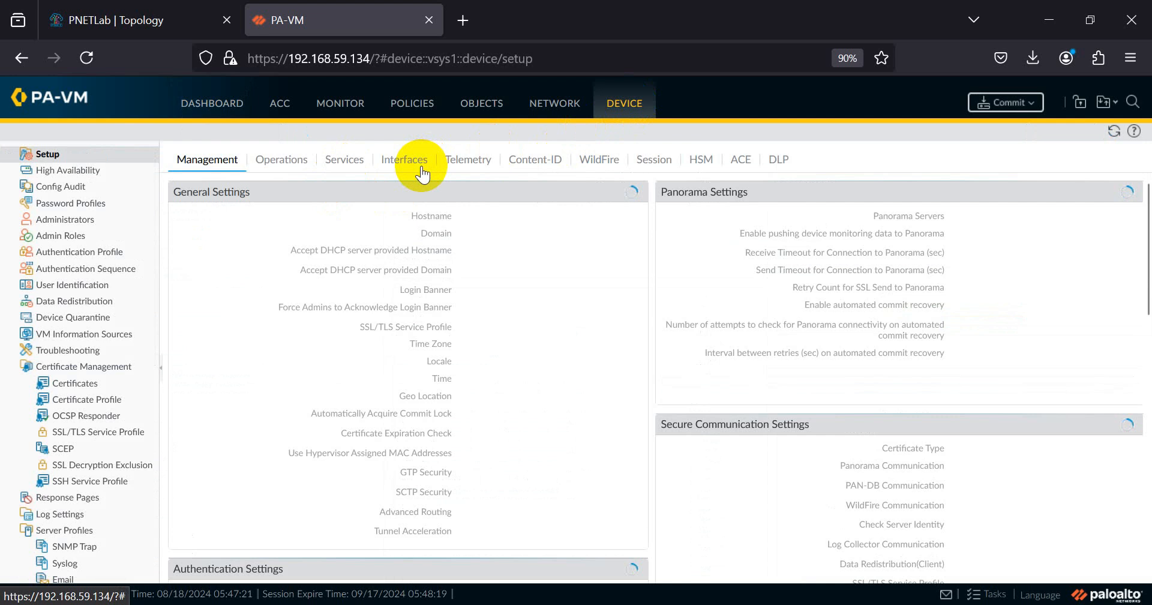
left_click(421, 169)
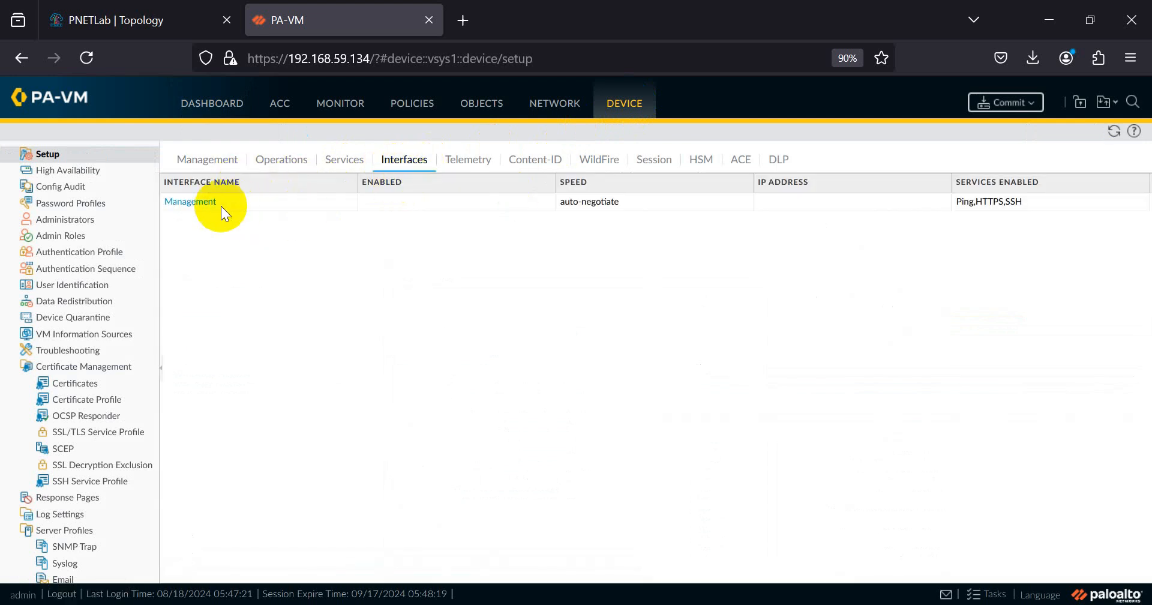
left_click(198, 202)
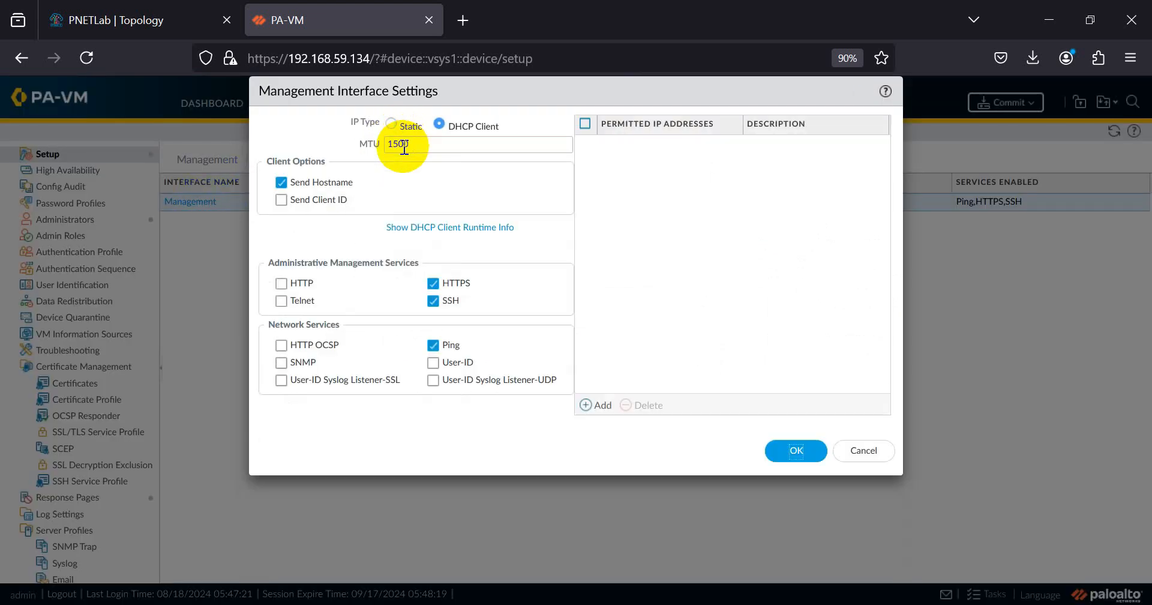
left_click(399, 124)
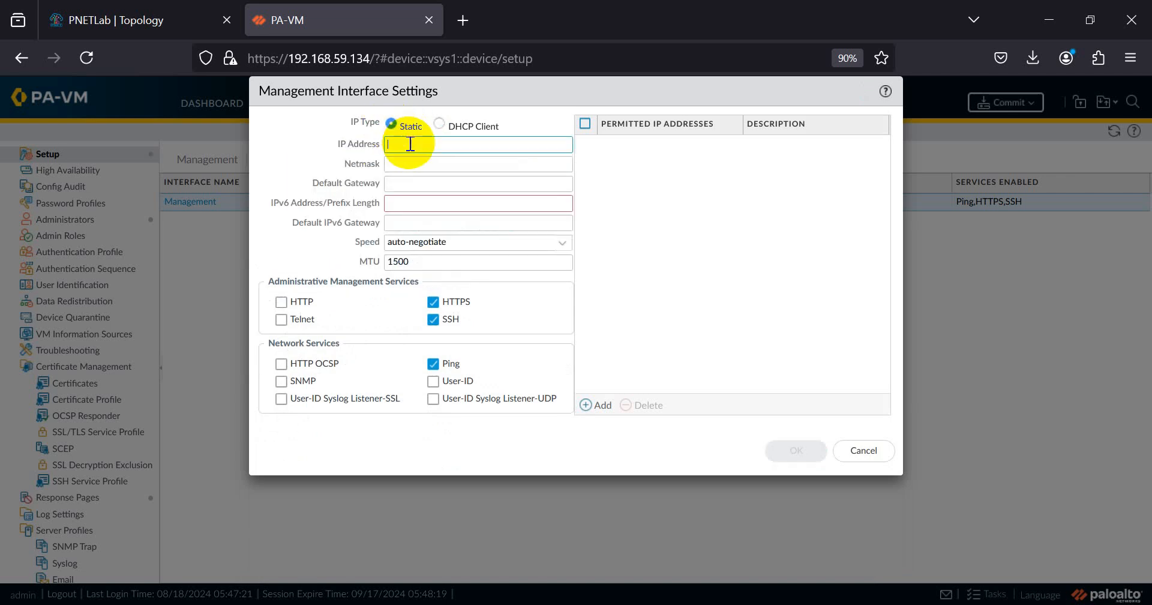
type("192.168.59.13")
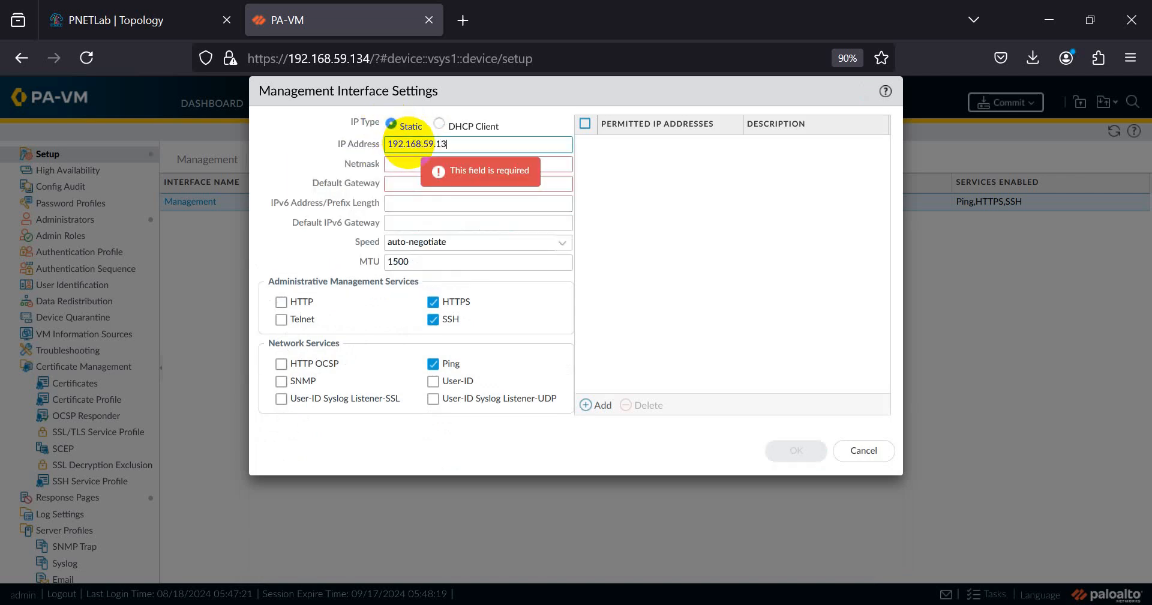
type("2")
left_click(454, 163)
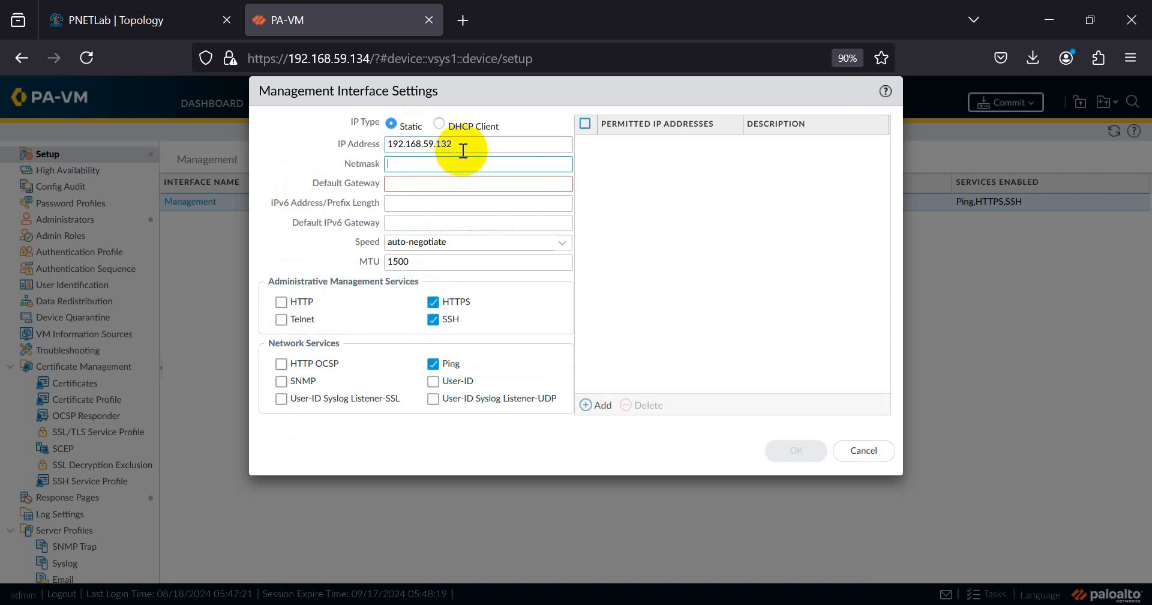
double_click(441, 144)
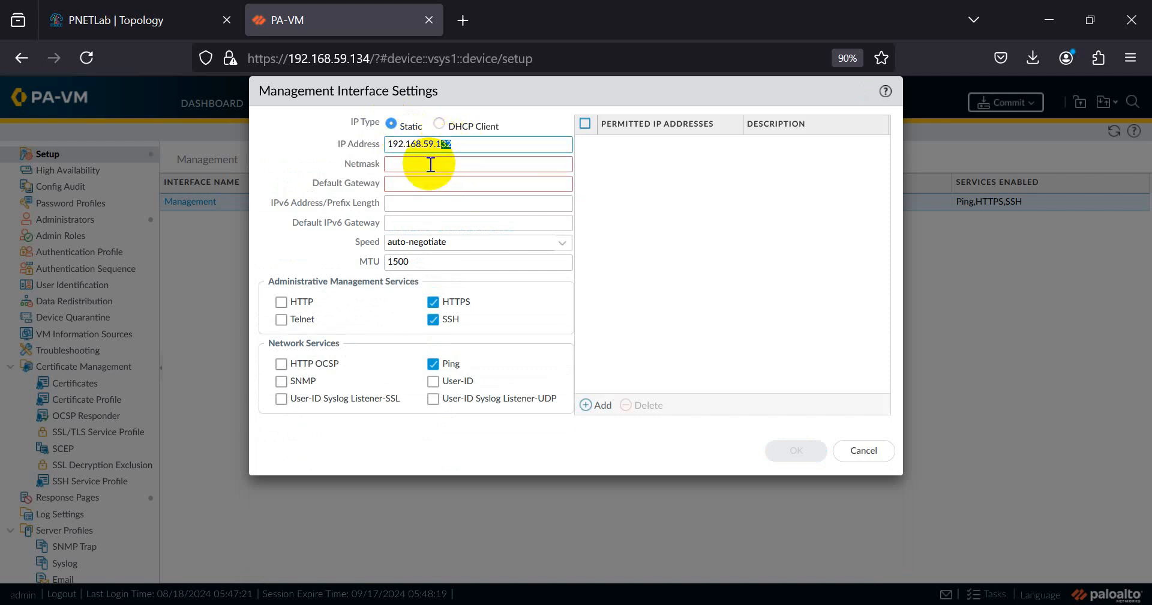
left_click(430, 164)
type("255.255.255.0")
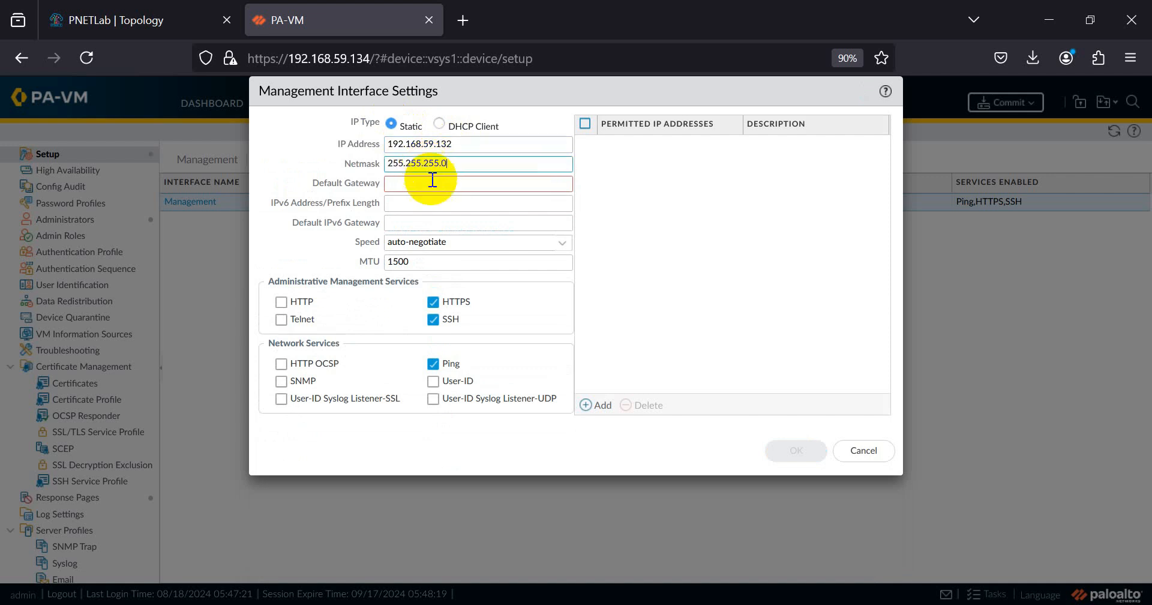
- Set the management default gateway to 192.168.59.2 and save the interface settings
left_click_drag(465, 145, 382, 147)
key("ctrl+c")
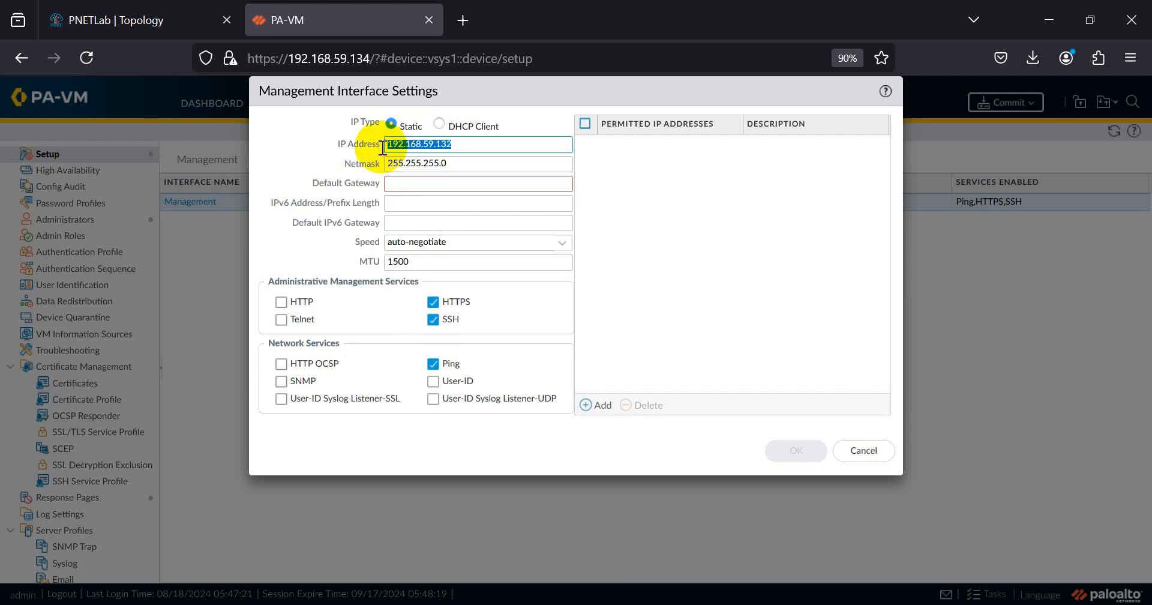
left_click(458, 183)
key("ctrl+v")
key("BackSpace")
key("BackSpace")
key("BackSpace")
type("2")
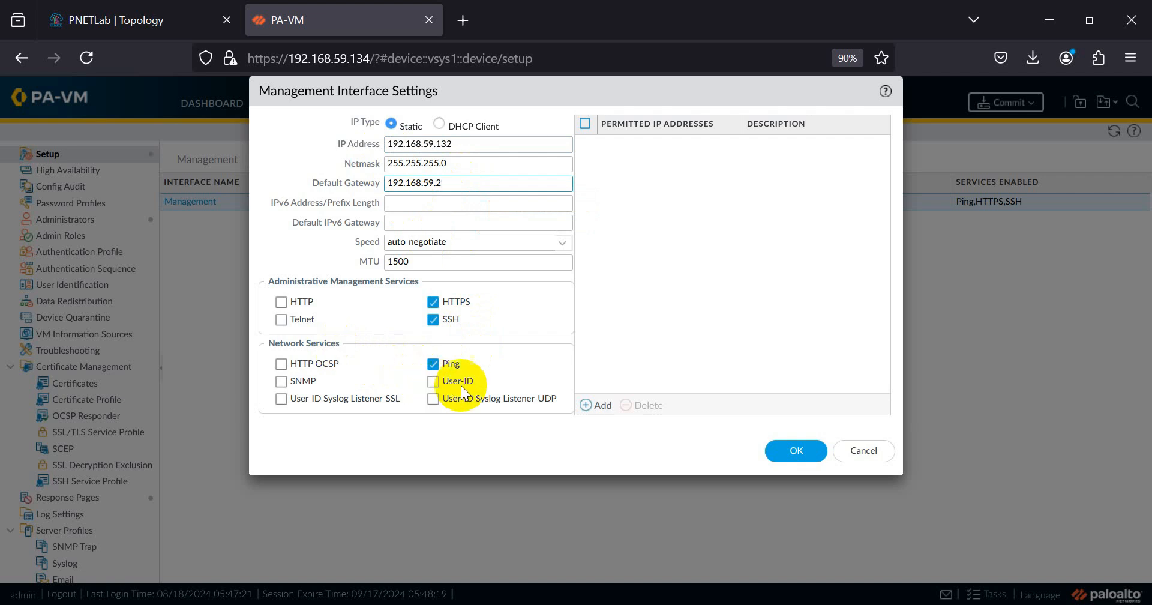
left_click(792, 452)
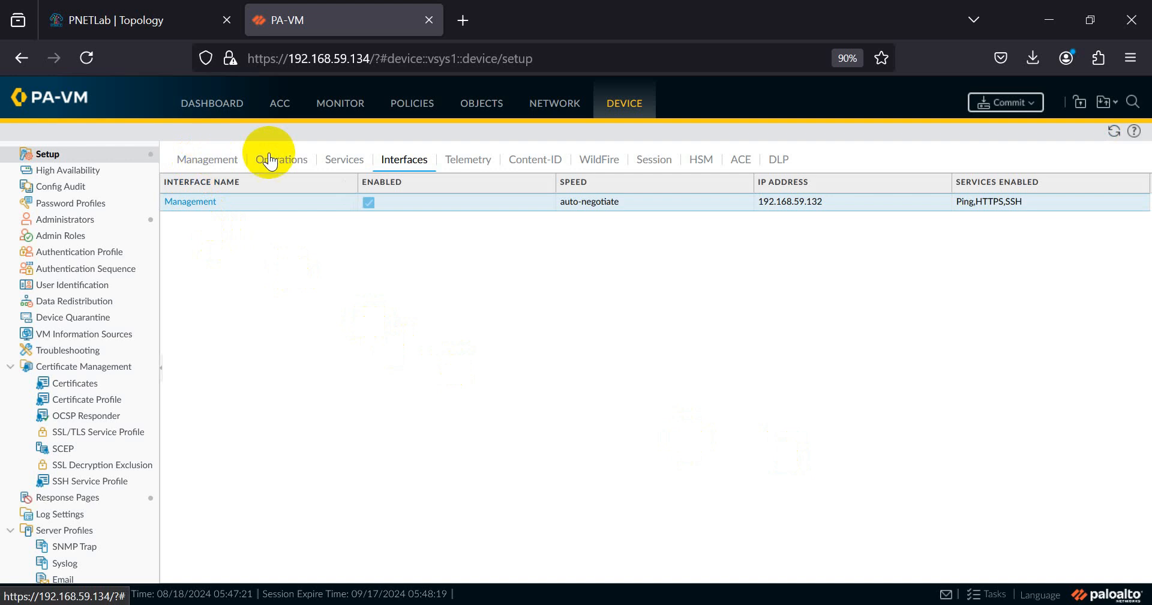
left_click(349, 160)
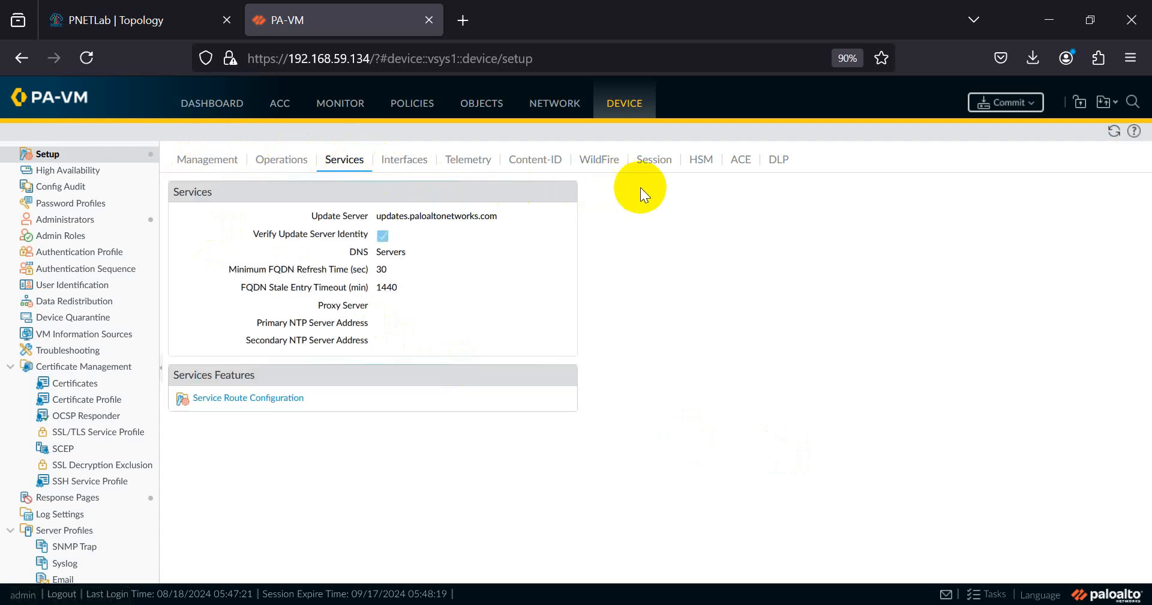
- In Services, enter primary DNS 192.168.59.2 and secondary DNS 8.8.8.8, then save
left_click(564, 191)
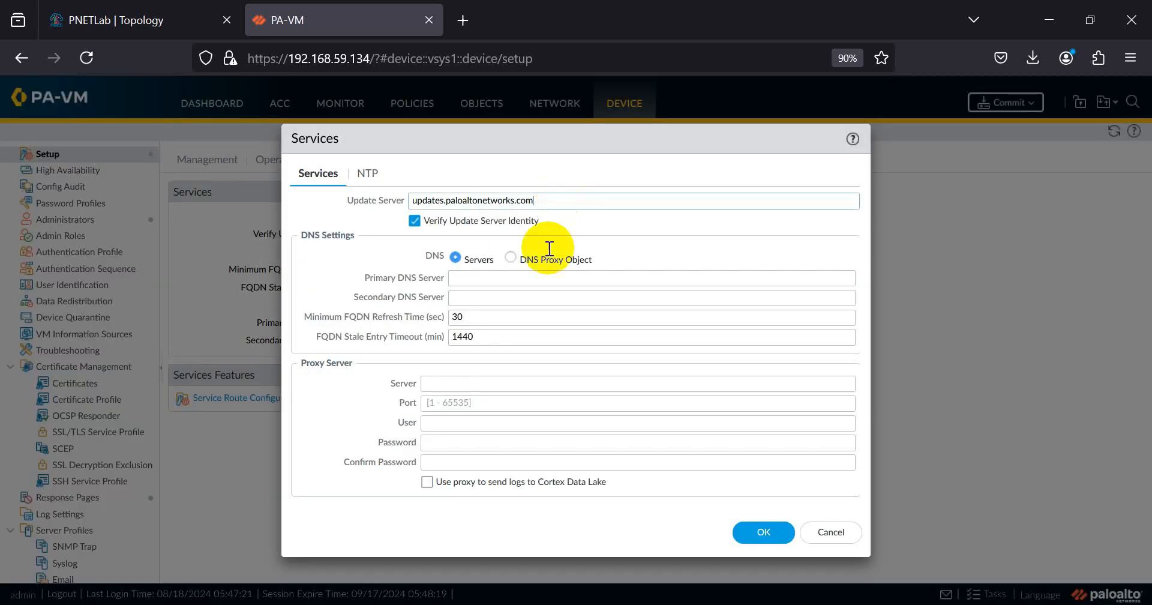
left_click(501, 279)
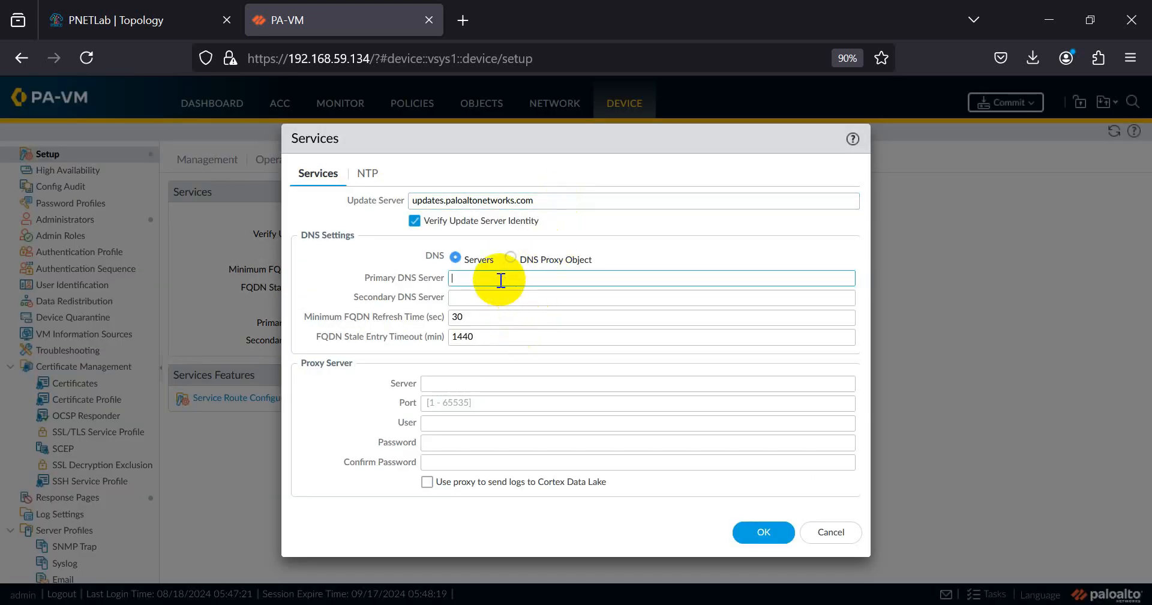
type("19")
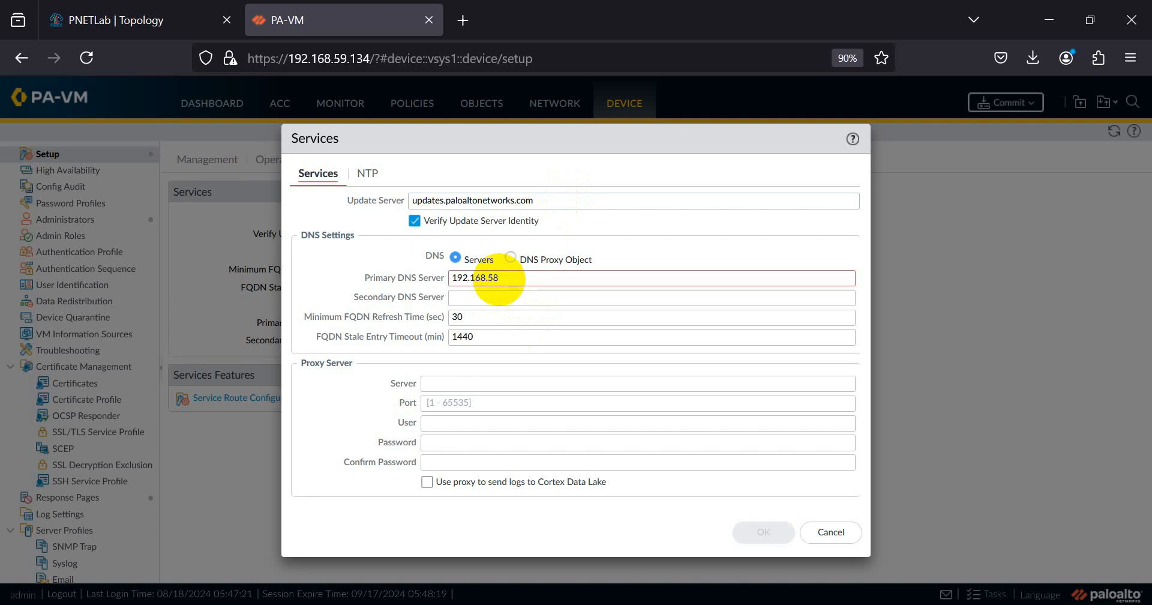
type("2.168.59.2")
key("Tab")
type("8.8.8.")
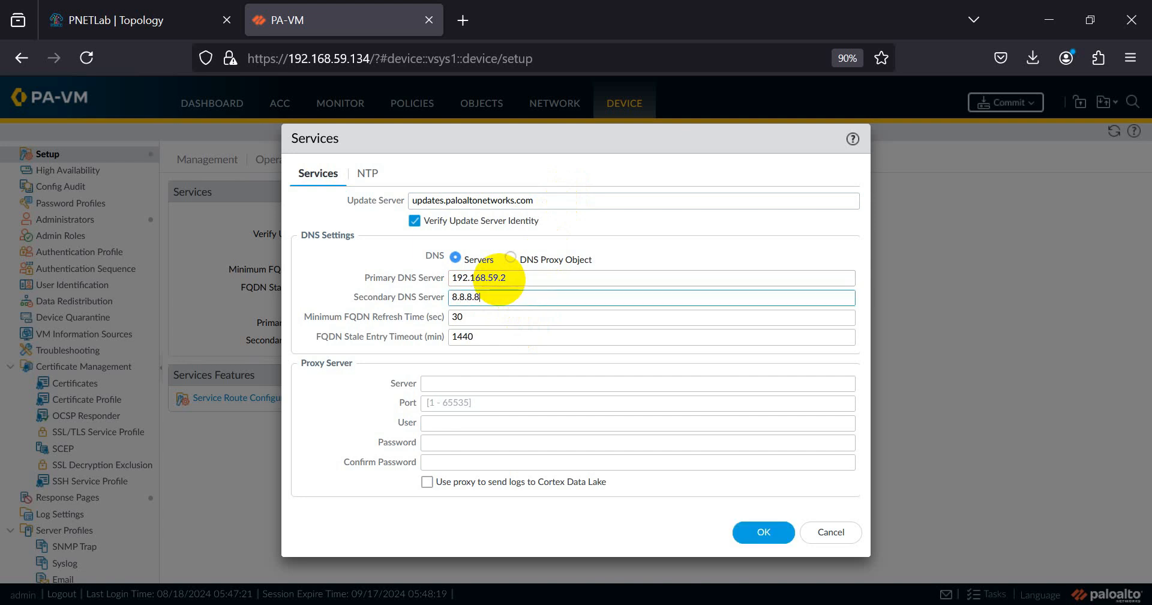
left_click(368, 176)
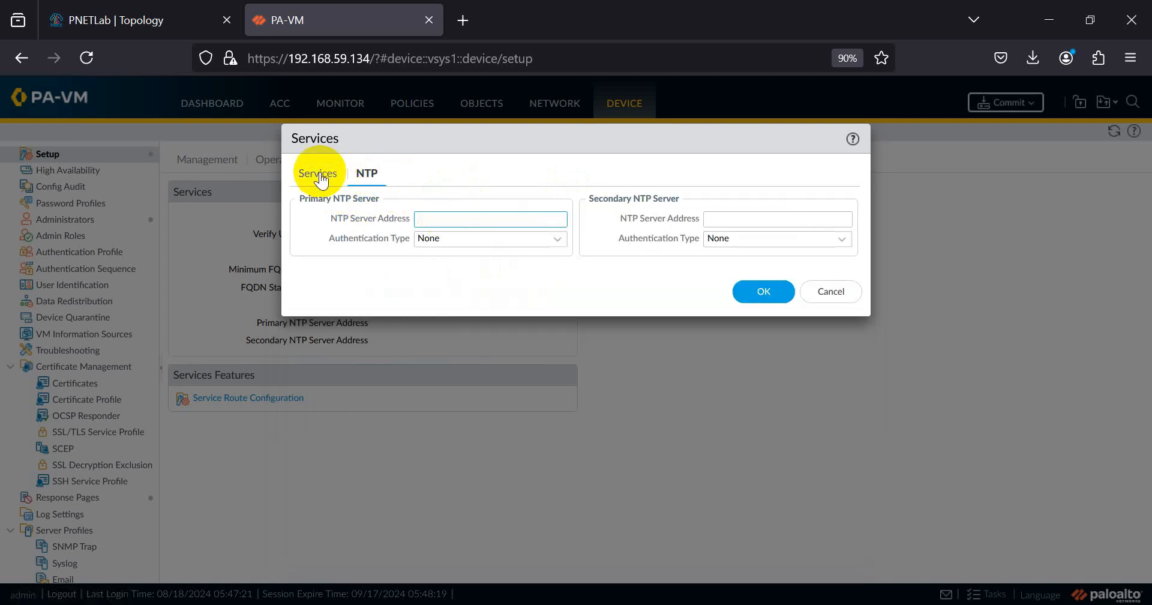
left_click(322, 173)
left_click(762, 534)
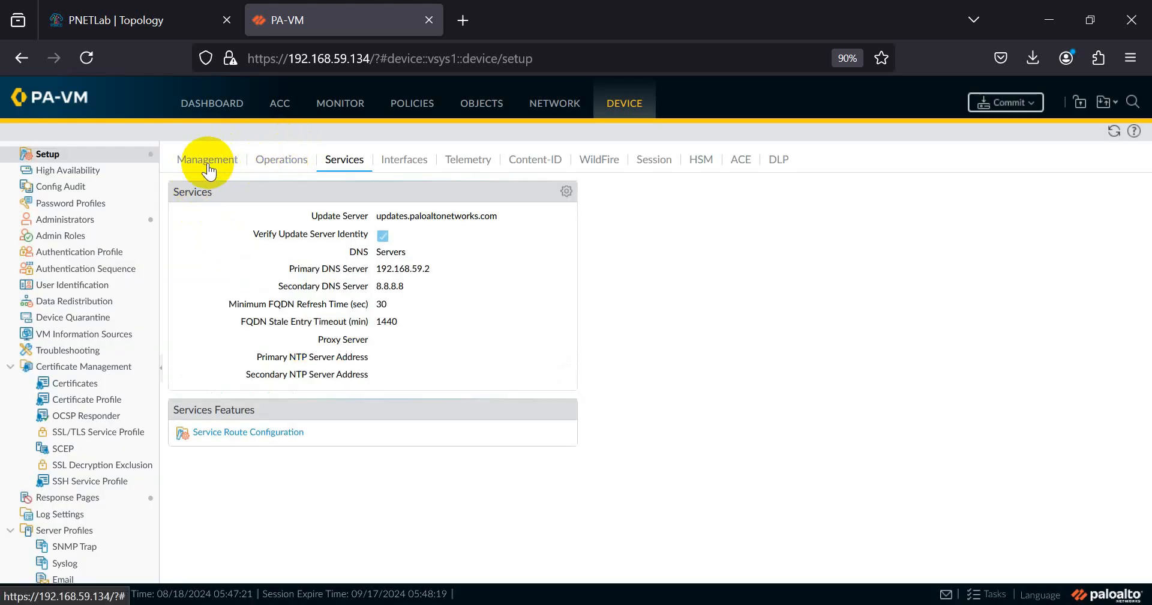
left_click(208, 162)
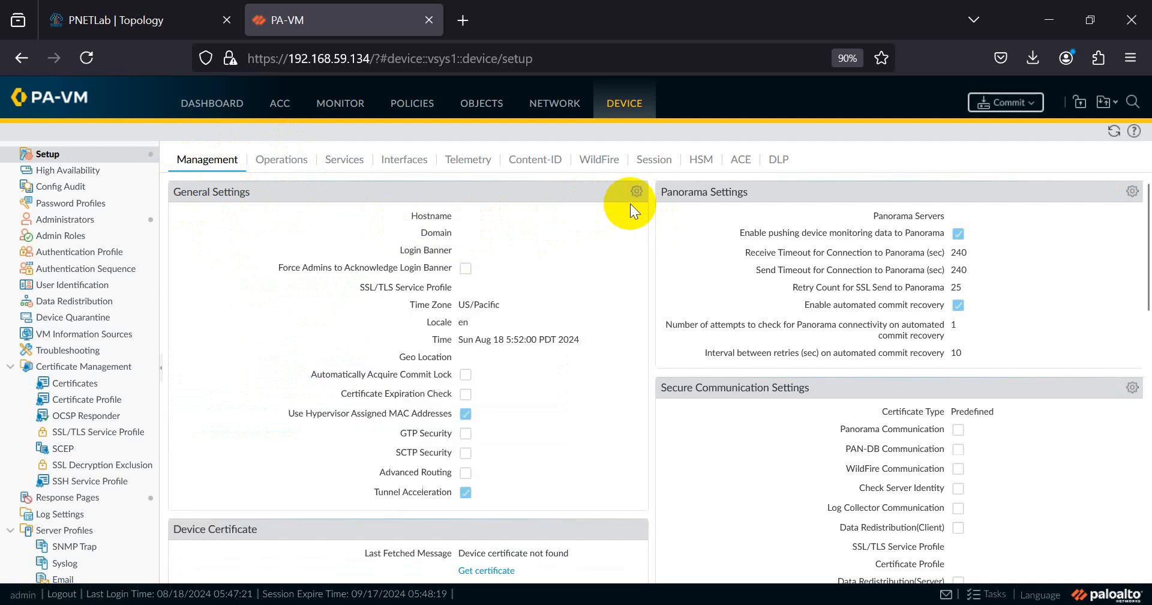
- Set hostname FW-PALO-01 and time zone Asia/Jakarta in General Settings, then save
left_click(633, 192)
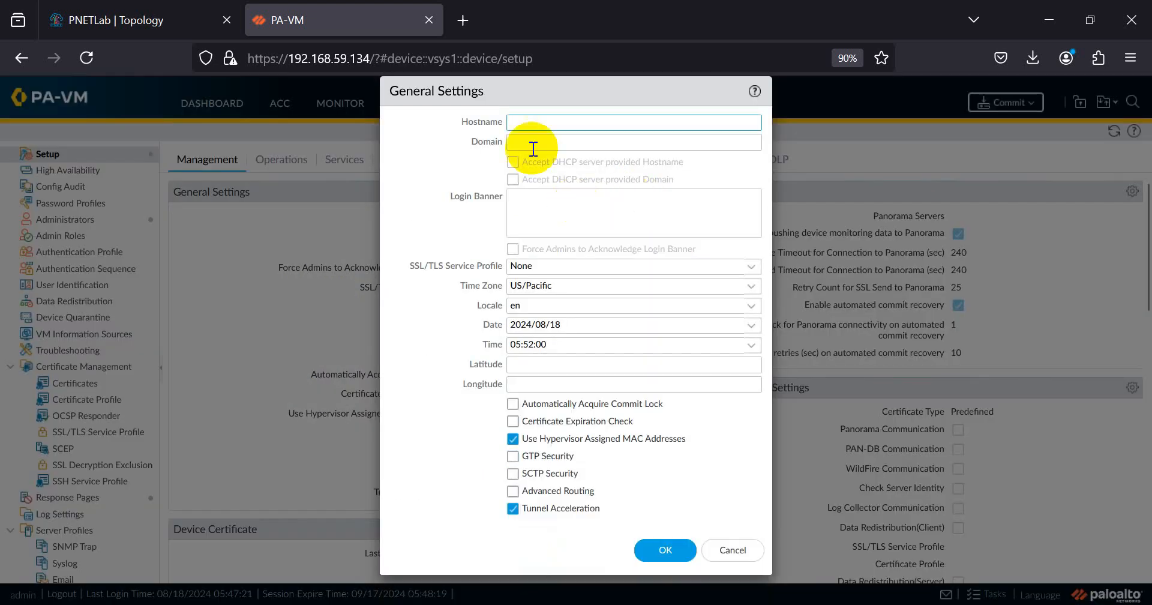
type("FW-PALO")
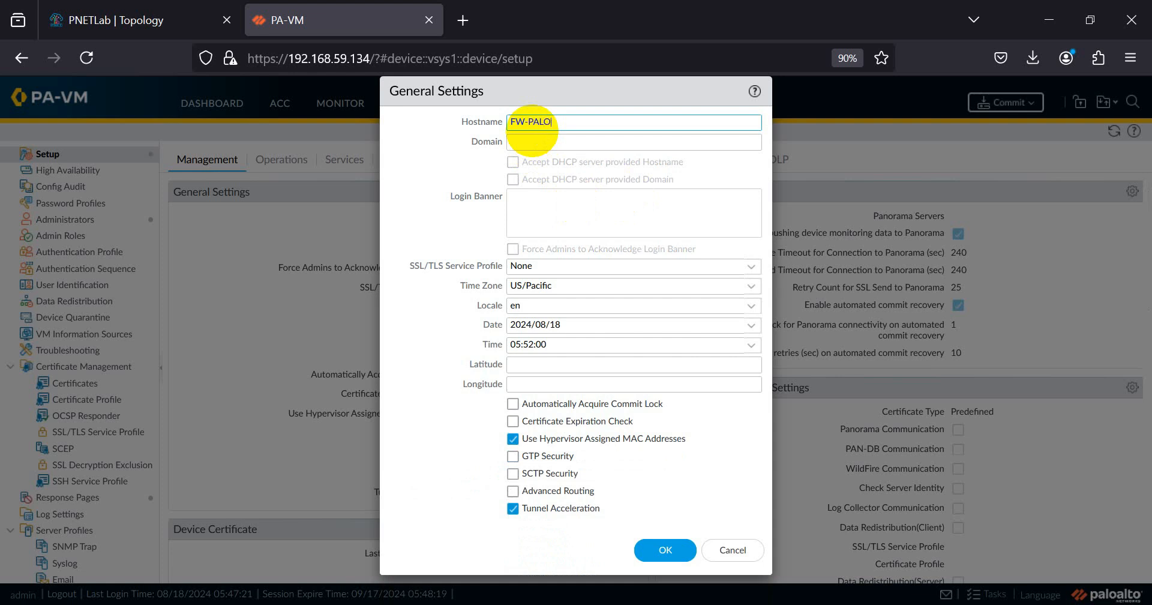
type("-01")
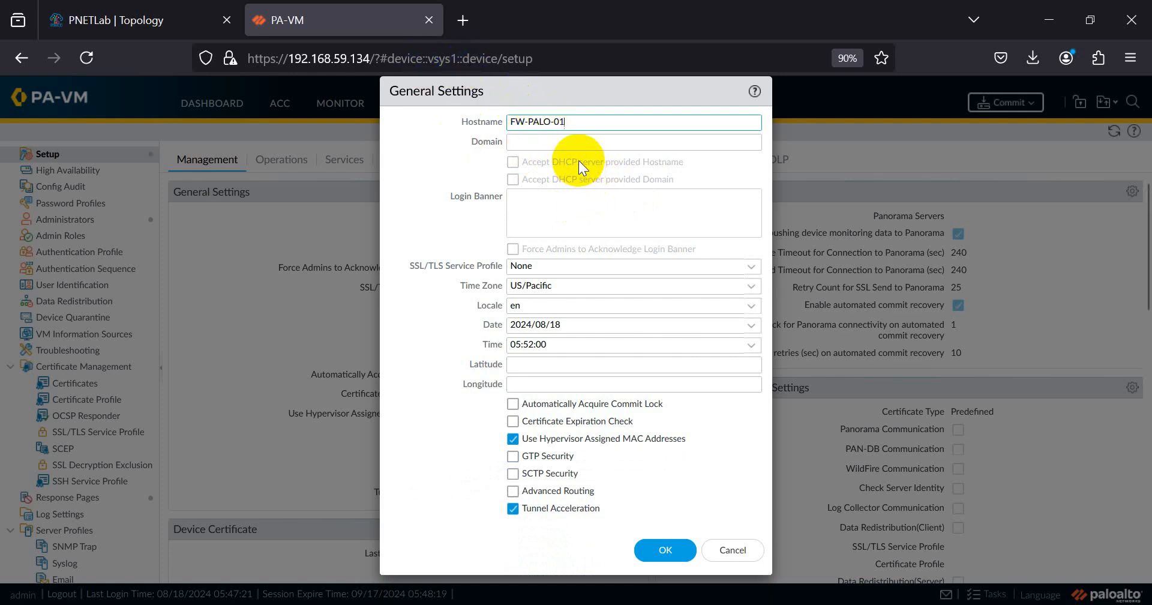
left_click(748, 295)
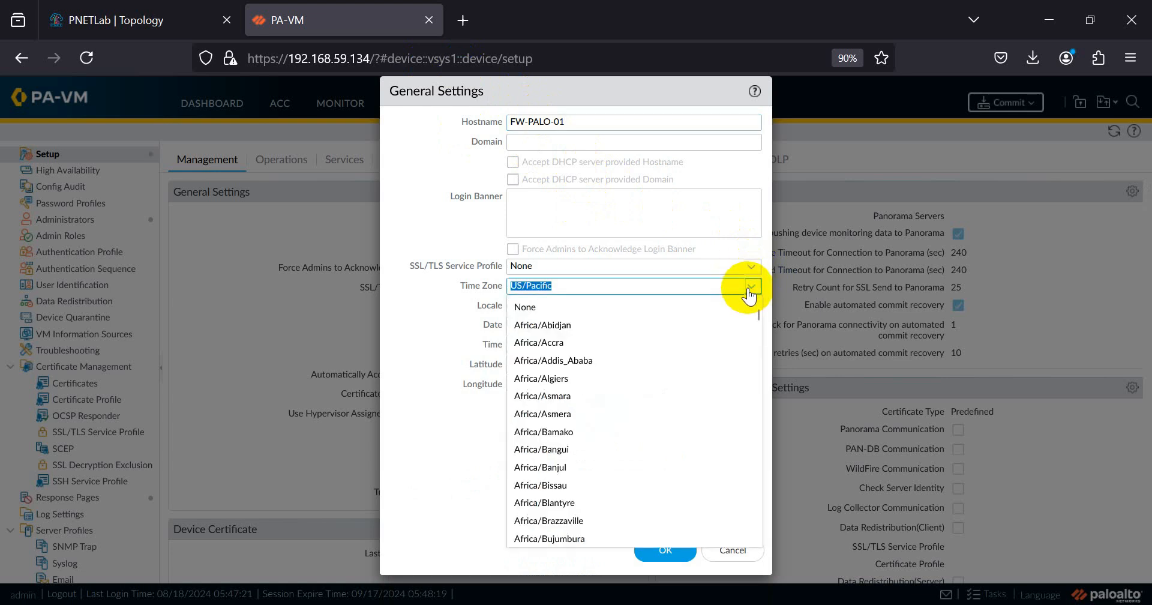
type("aS")
key("BackSpace")
key("BackSpace")
type("Asia/jaka")
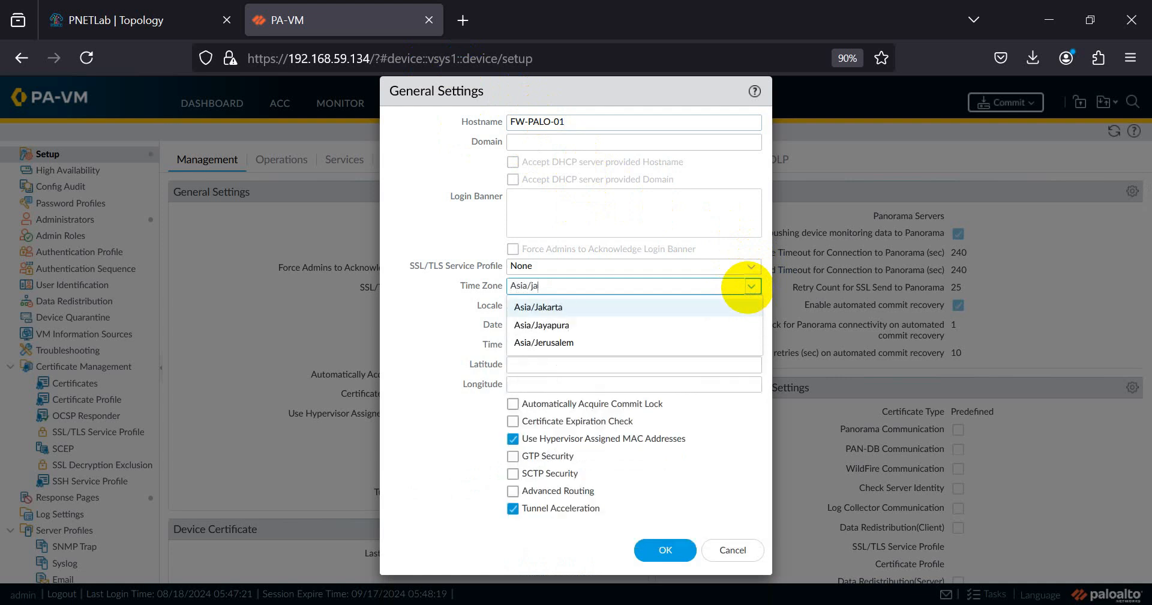
left_click(668, 303)
key("Tab")
key("Tab")
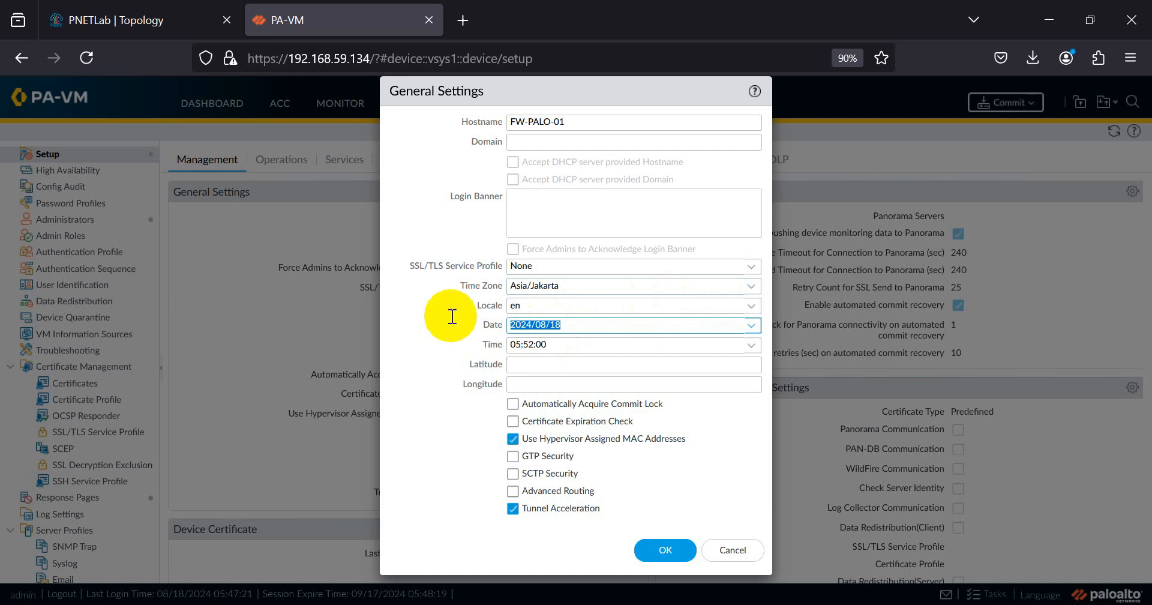
left_click(665, 544)
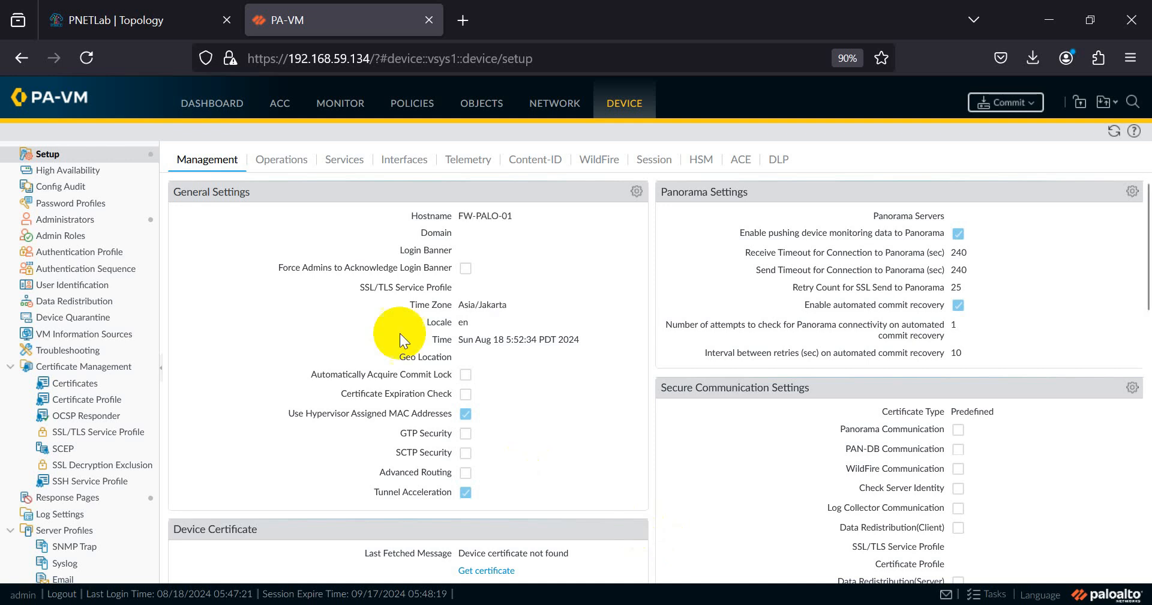
left_click(135, 27)
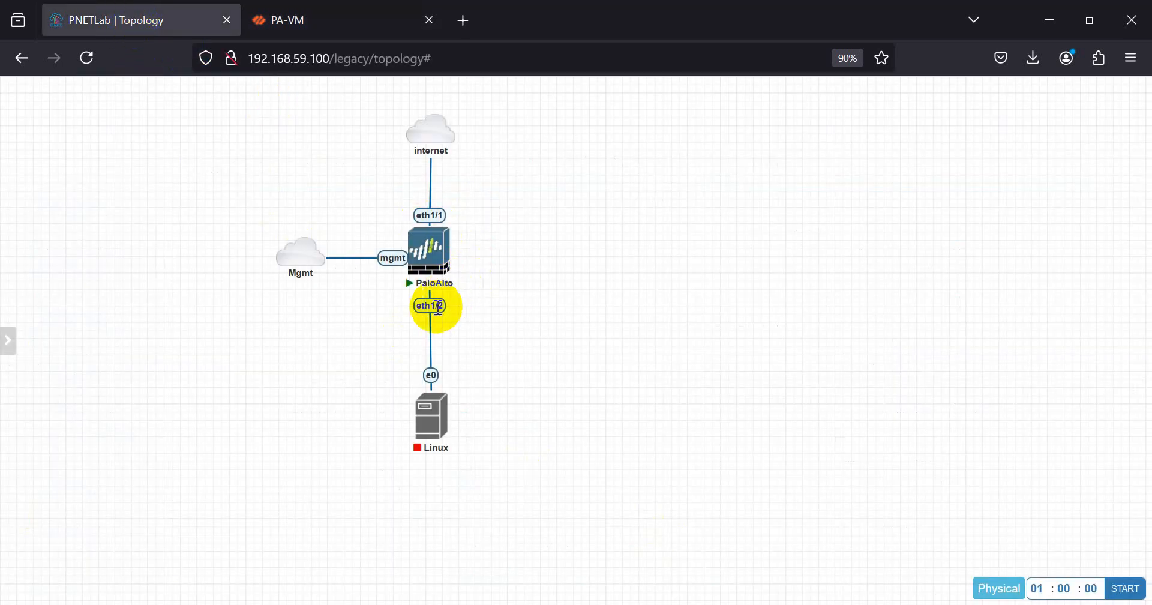
- Compare against the lab topology, then open the firewall's Network Zones page
left_click(316, 21)
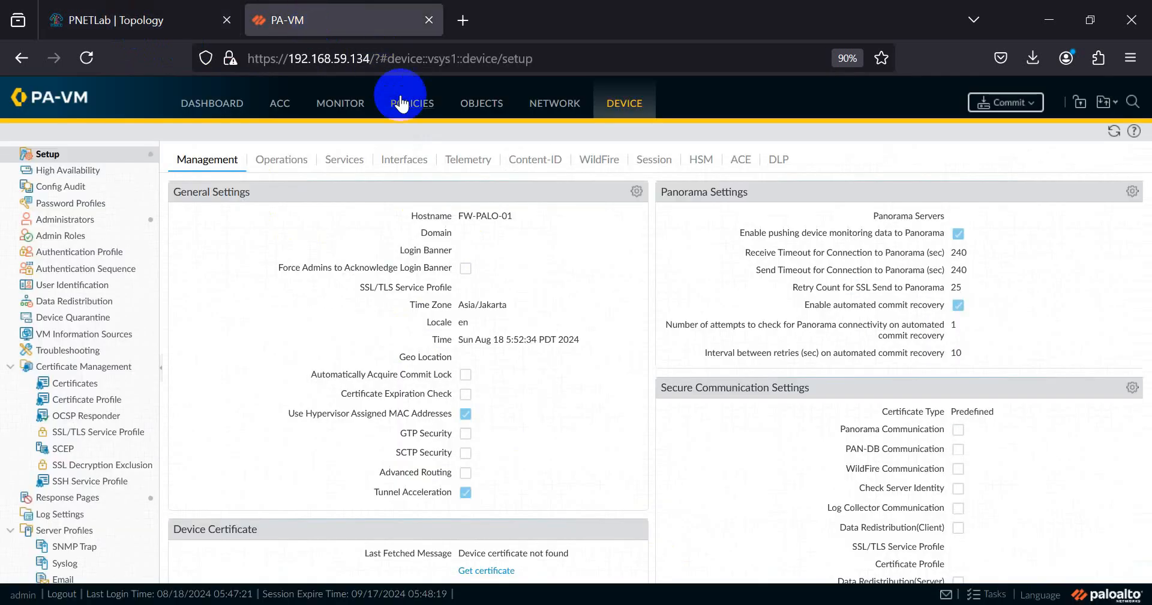
left_click(185, 27)
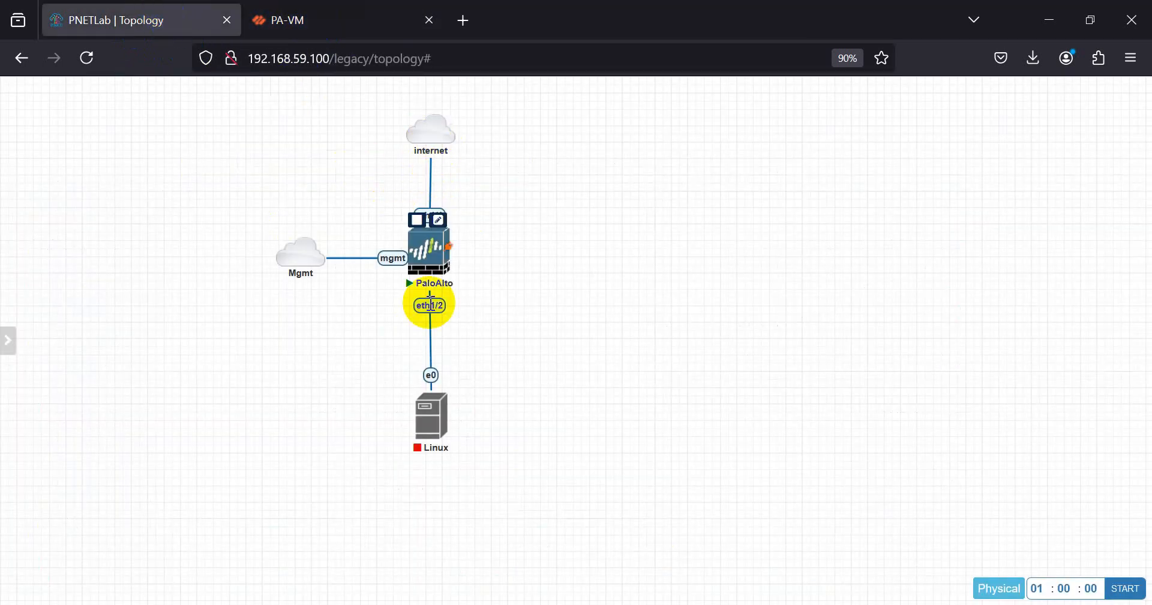
left_click(297, 21)
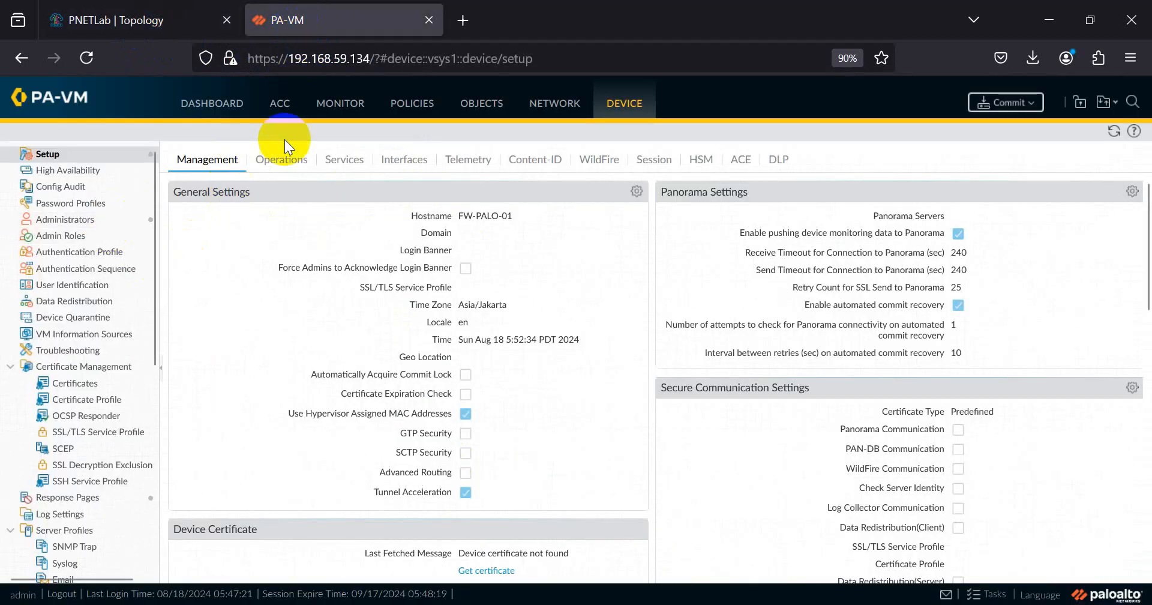
left_click(525, 108)
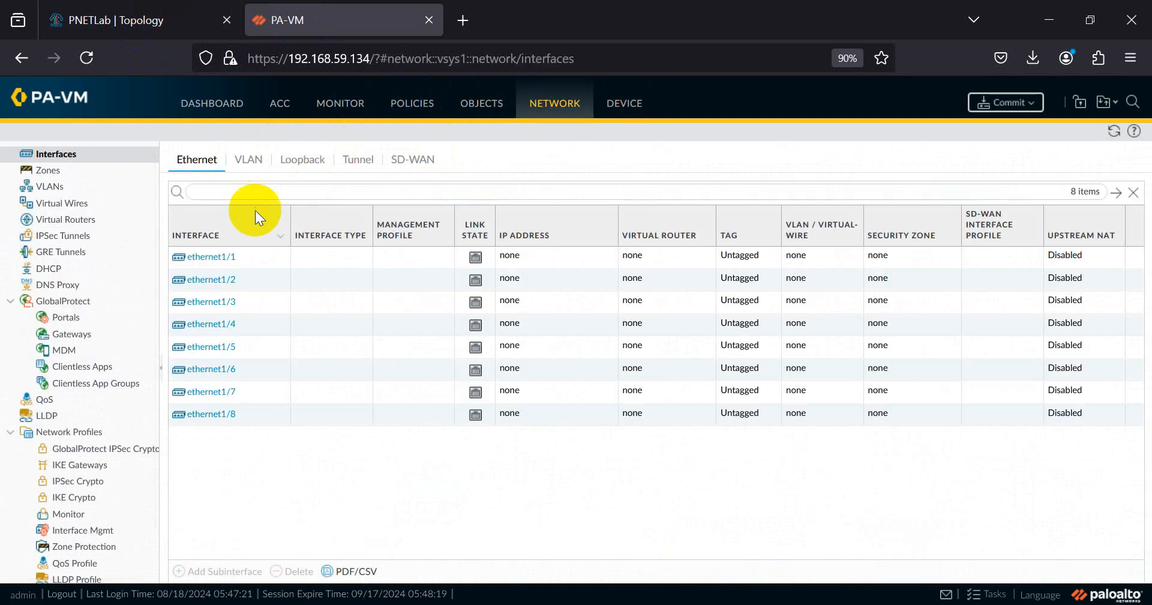
left_click(45, 174)
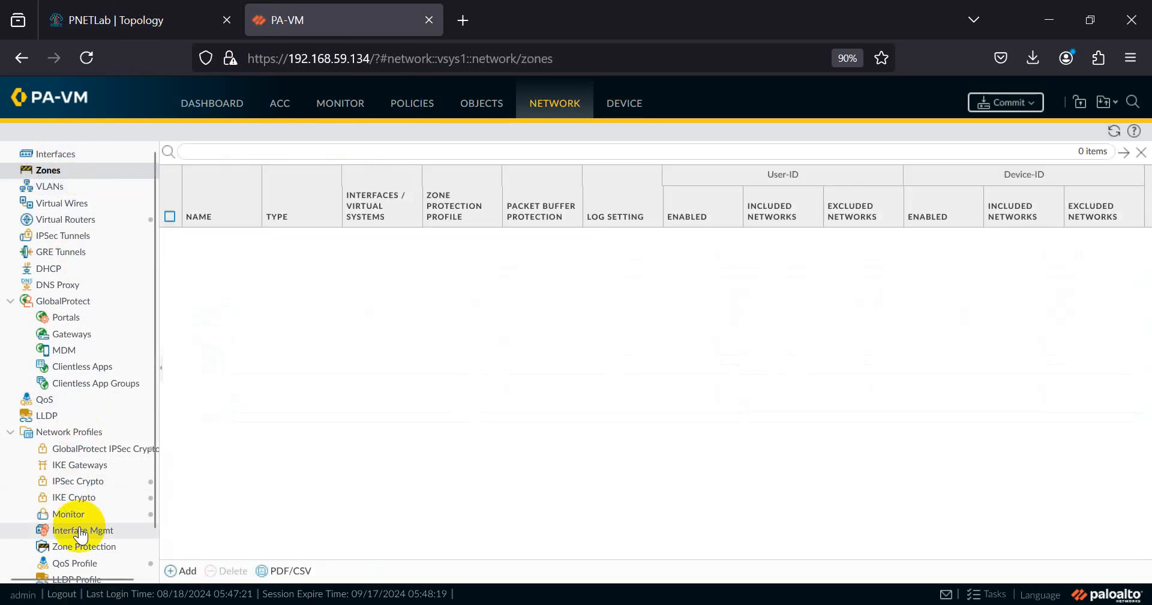
- Add a Layer3 security zone named Outside
left_click(180, 570)
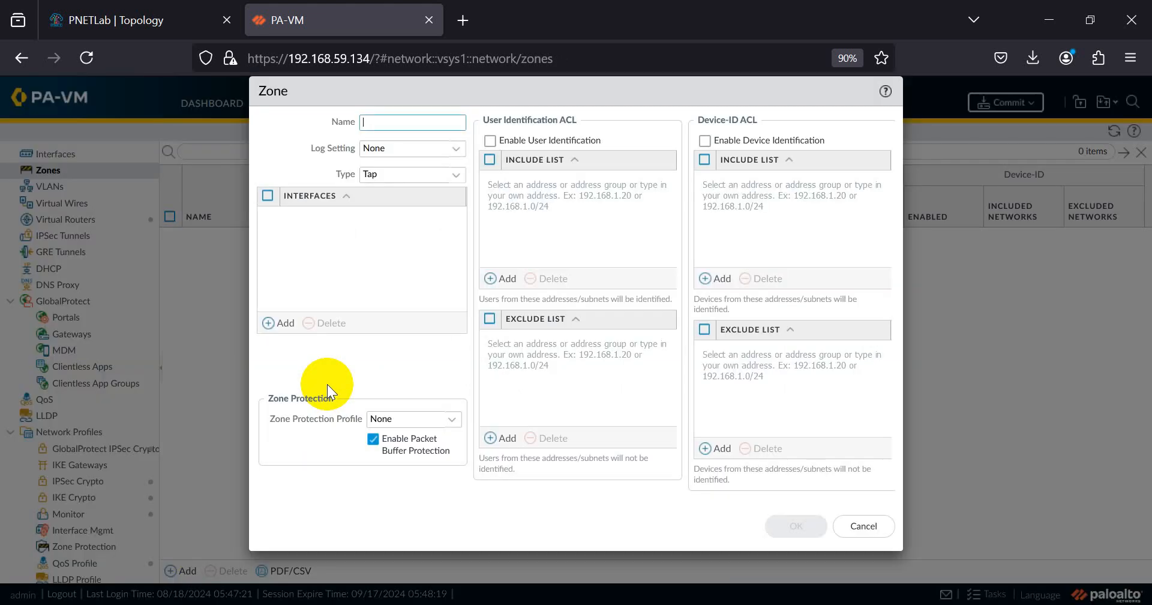
left_click(415, 126)
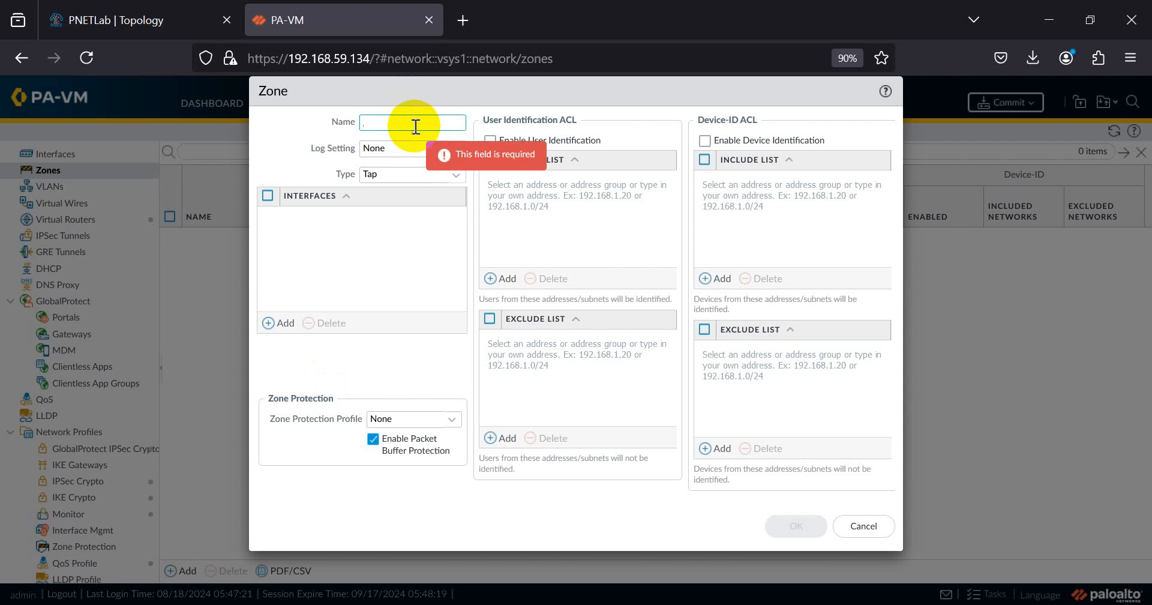
type("Outside")
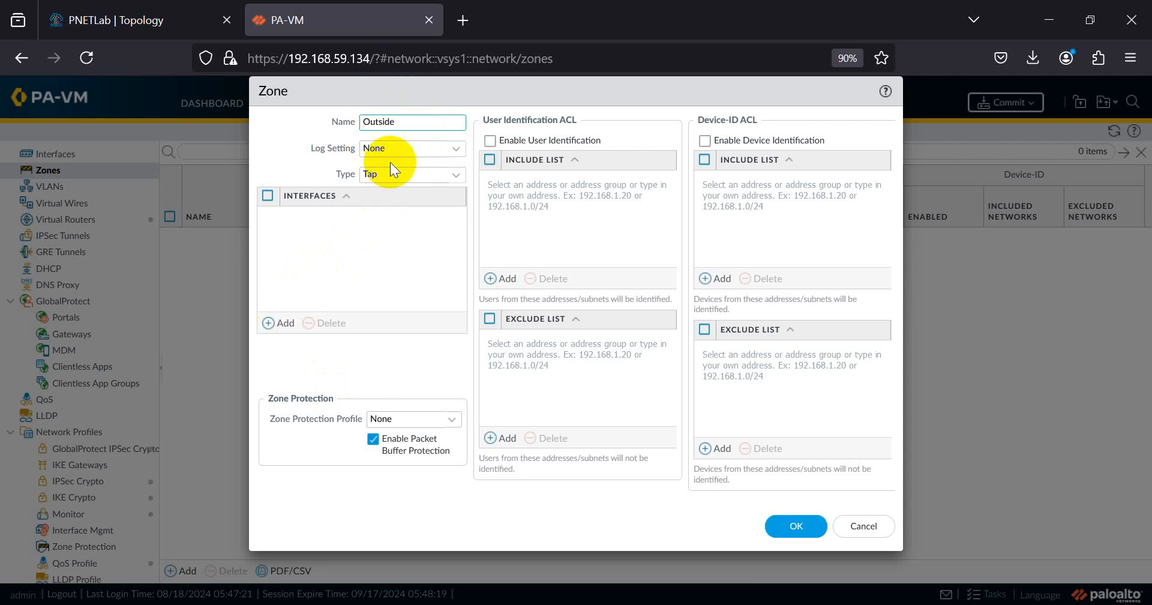
left_click(456, 175)
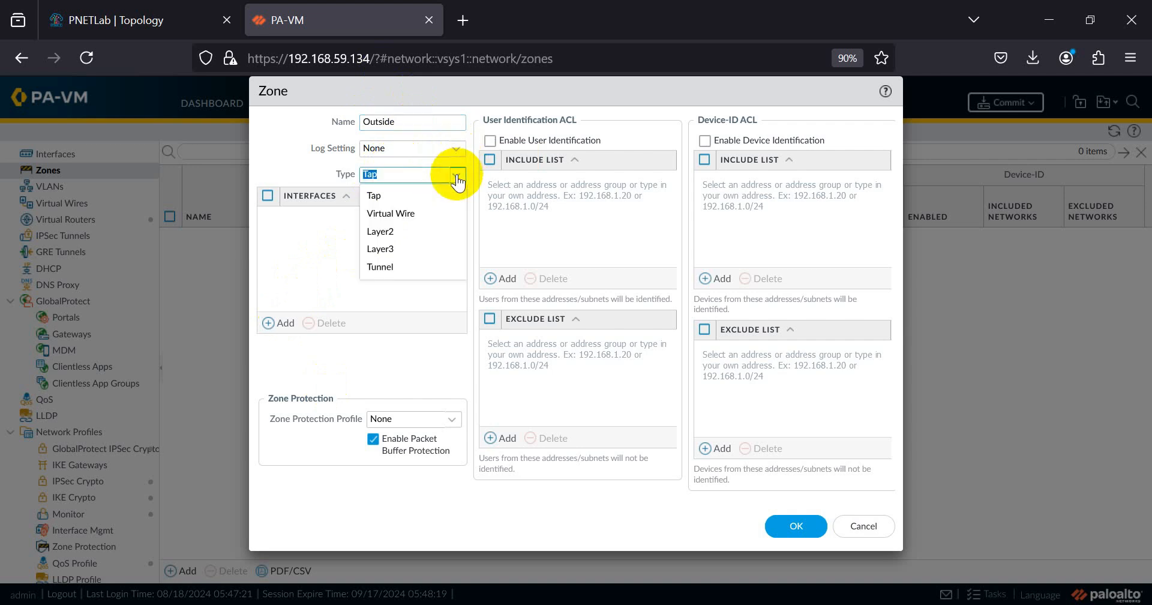
left_click(389, 252)
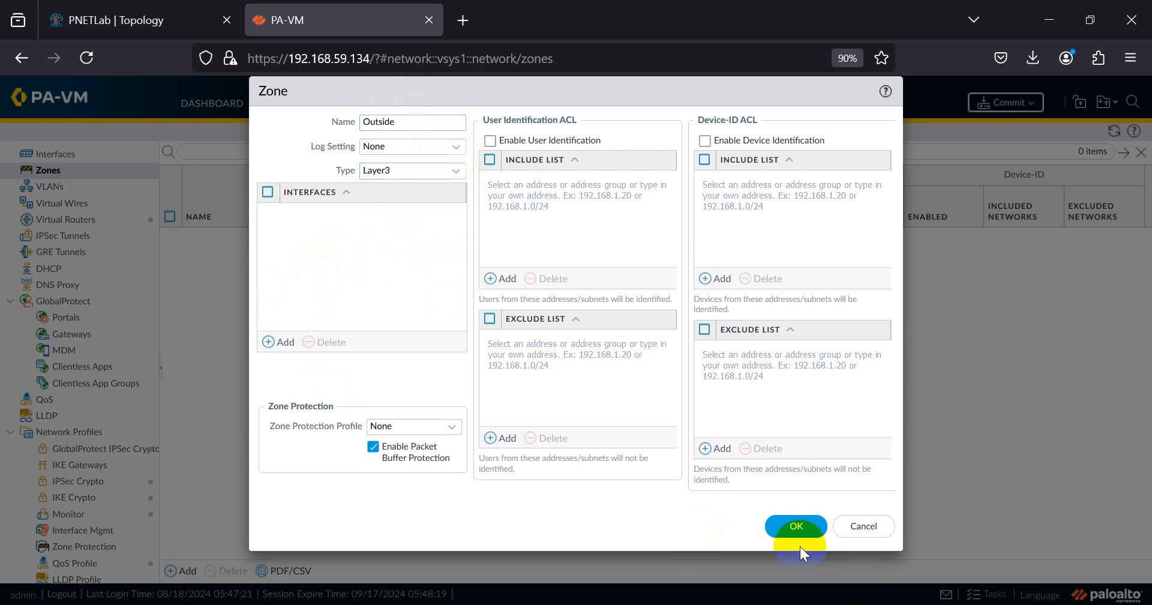
left_click(801, 528)
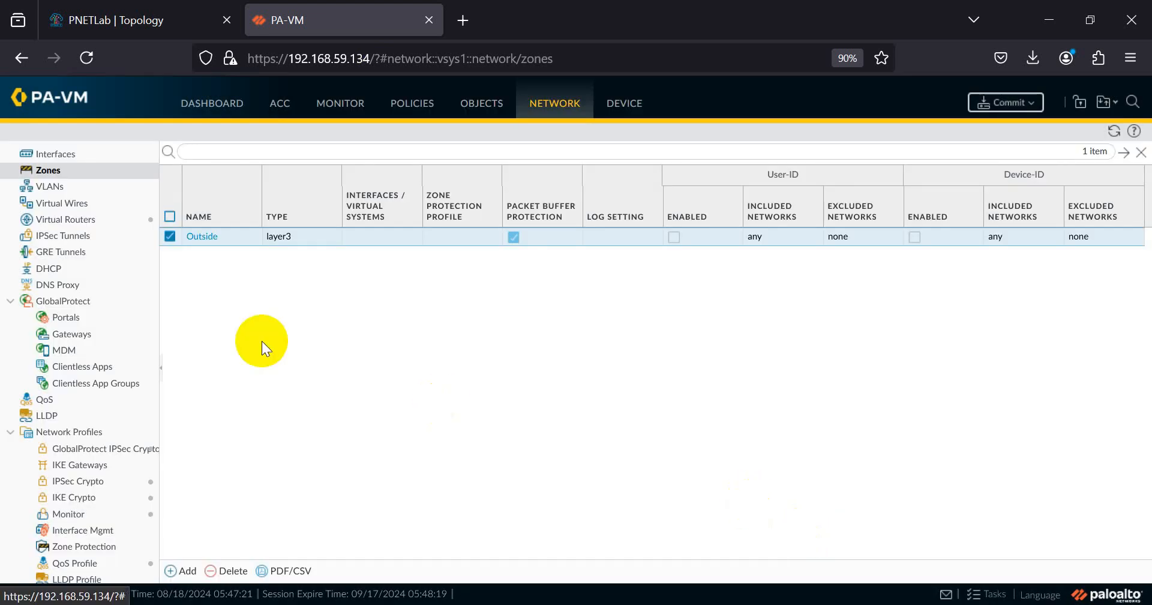
left_click(123, 20)
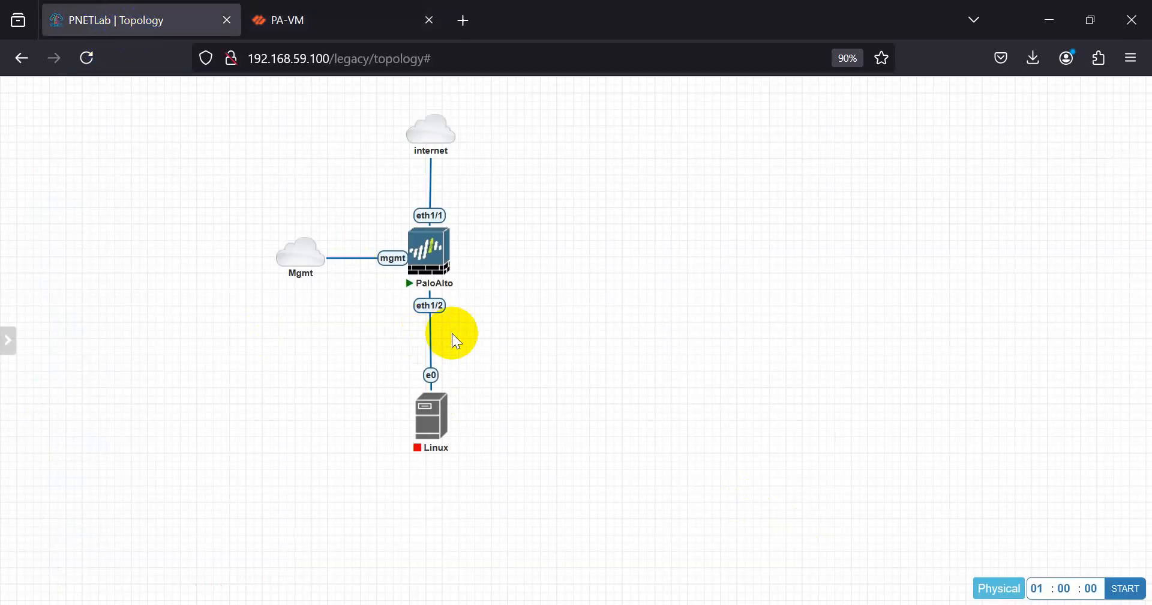
left_click(289, 23)
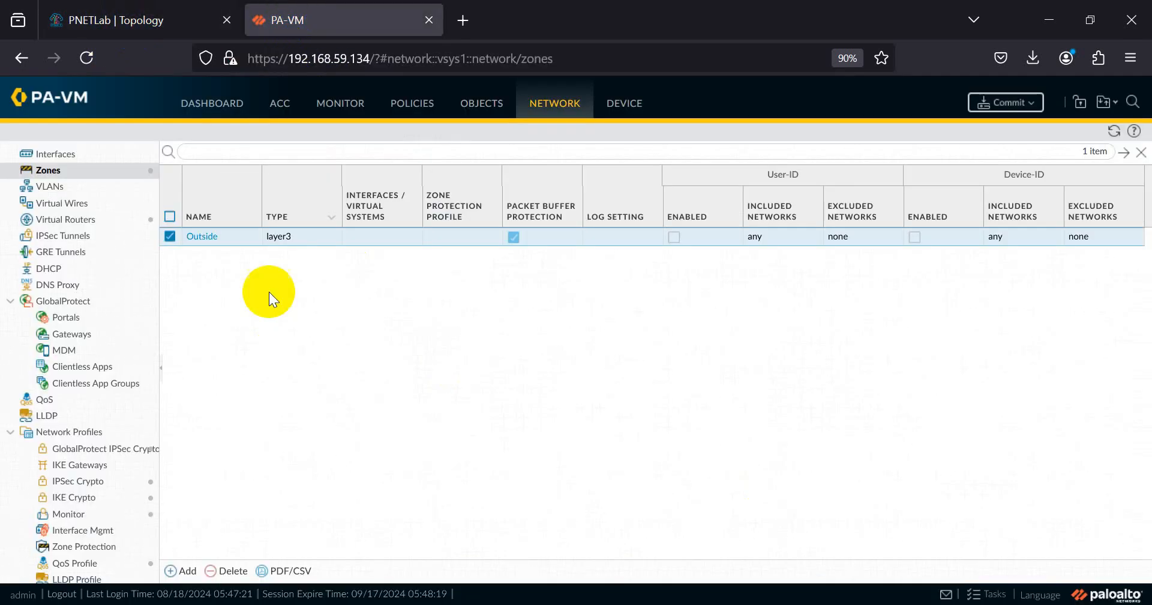
- Add a second Layer3 security zone named Inside
left_click(180, 570)
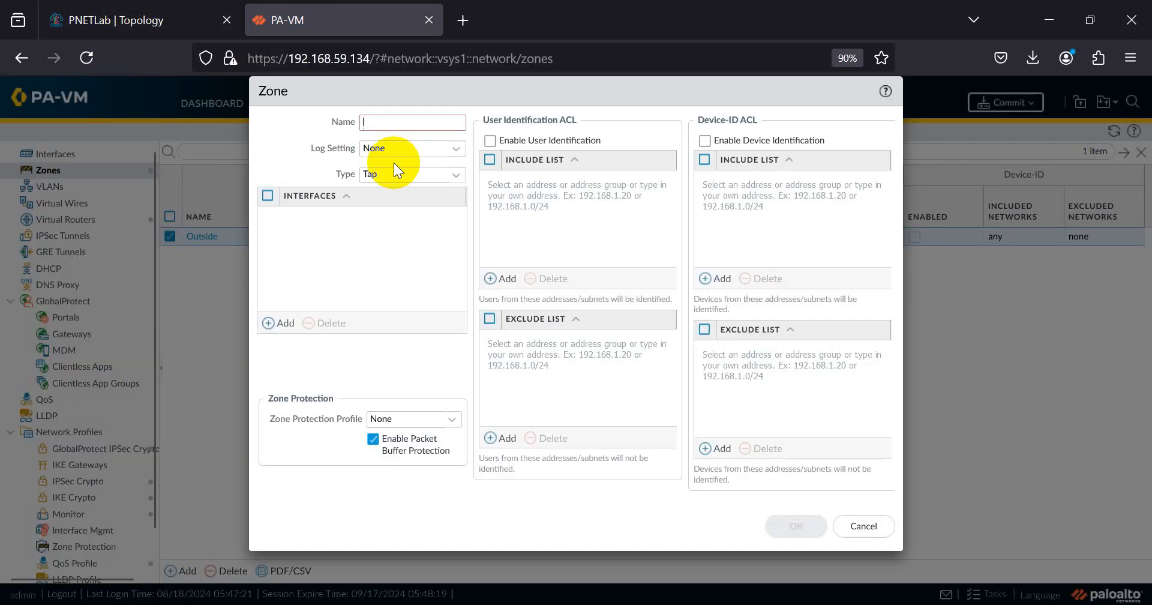
left_click(370, 122)
type("Inside")
left_click(453, 175)
left_click(398, 250)
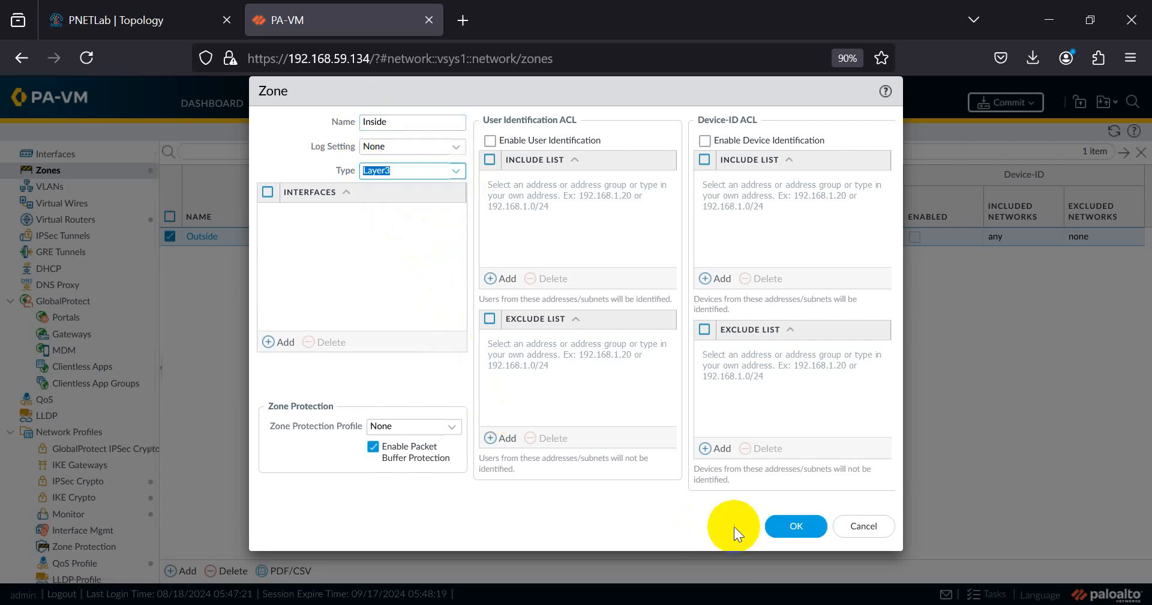
left_click(778, 526)
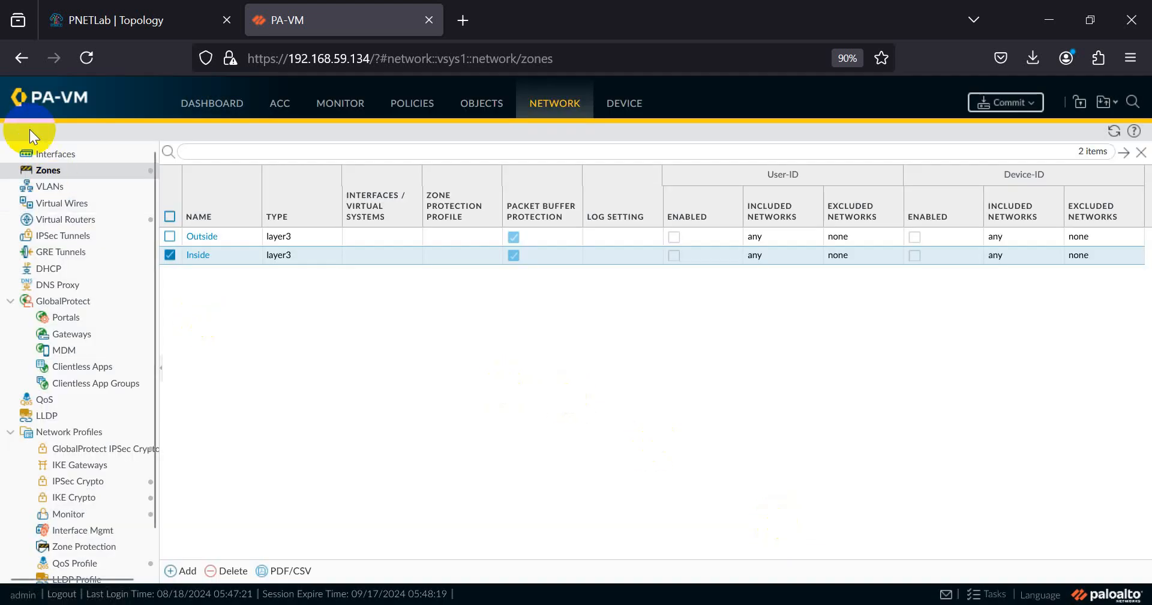
left_click(65, 159)
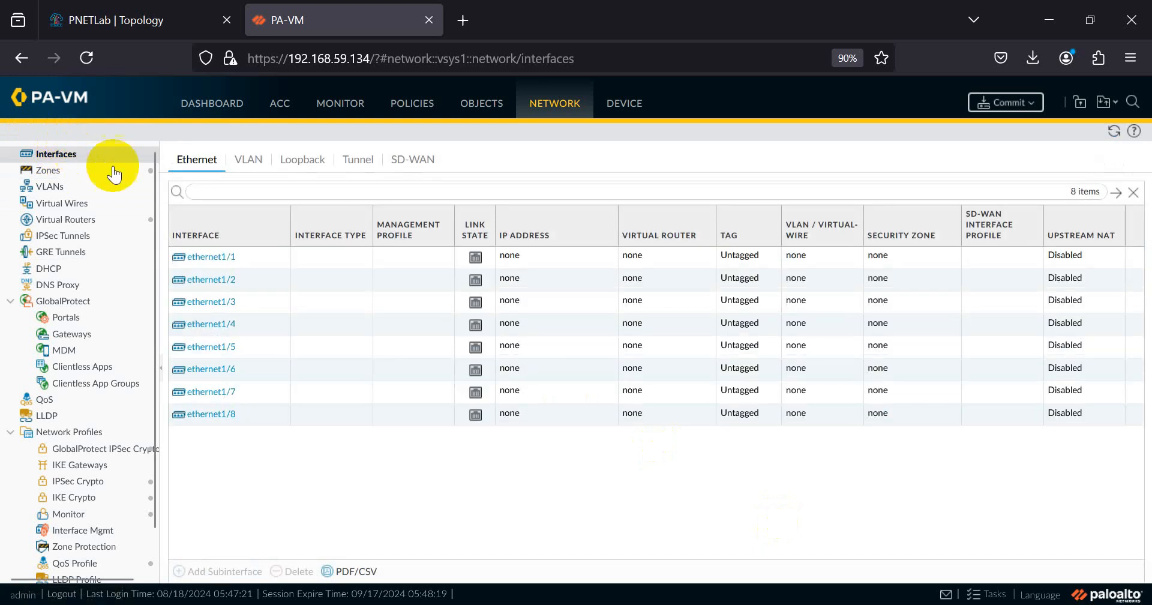
- Make ethernet1/1 a Layer3 interface in the Outside zone and default virtual router, and add an IPv4 entry
left_click(205, 258)
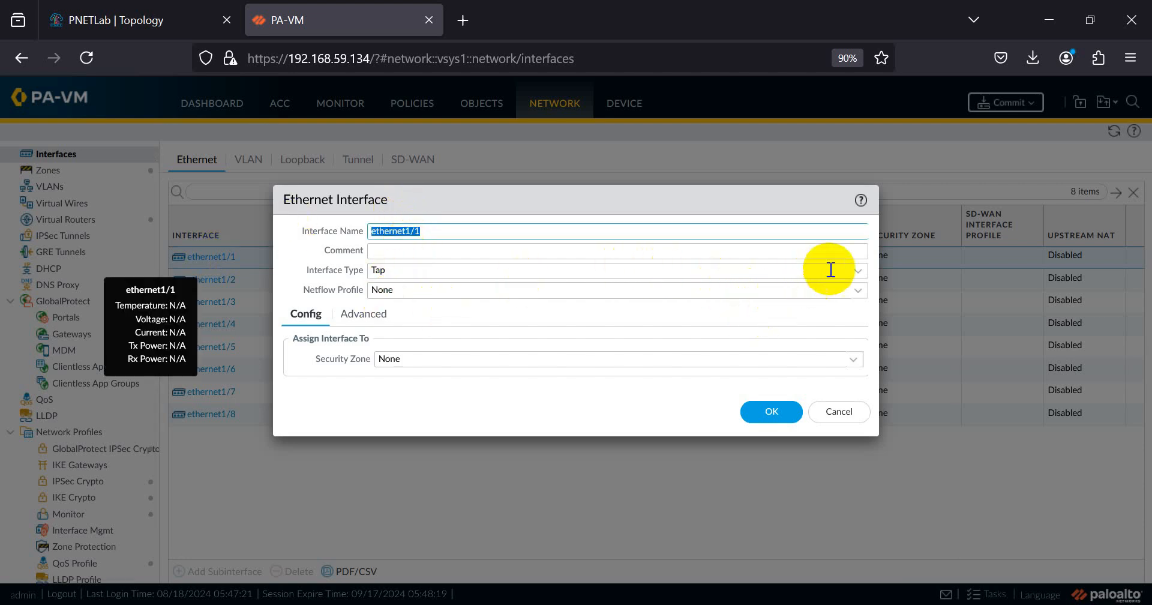
left_click(858, 270)
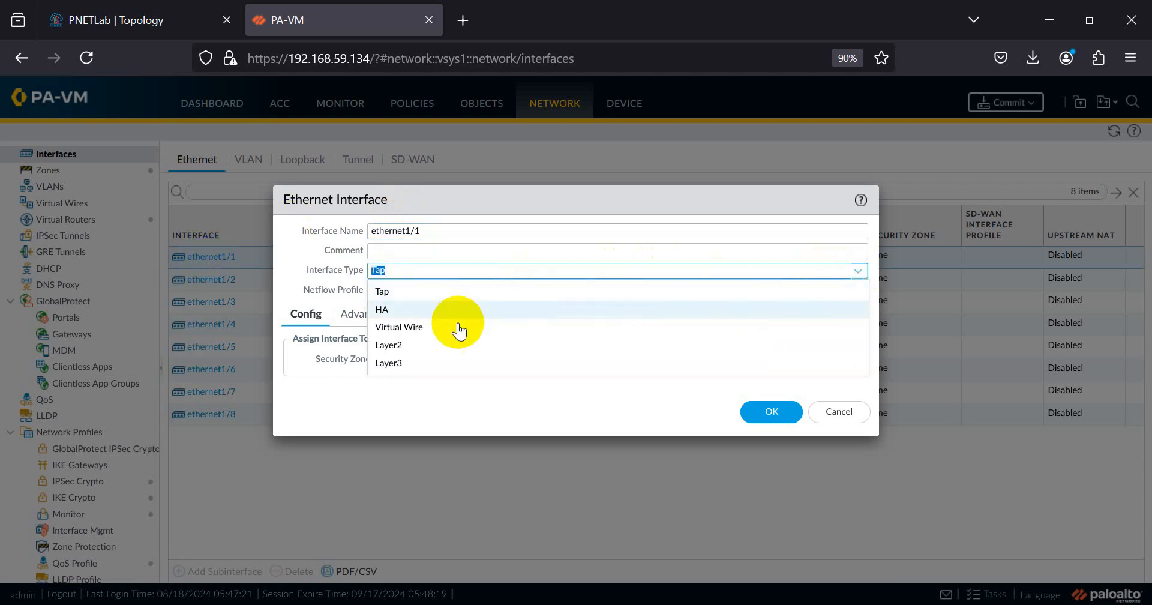
left_click(429, 363)
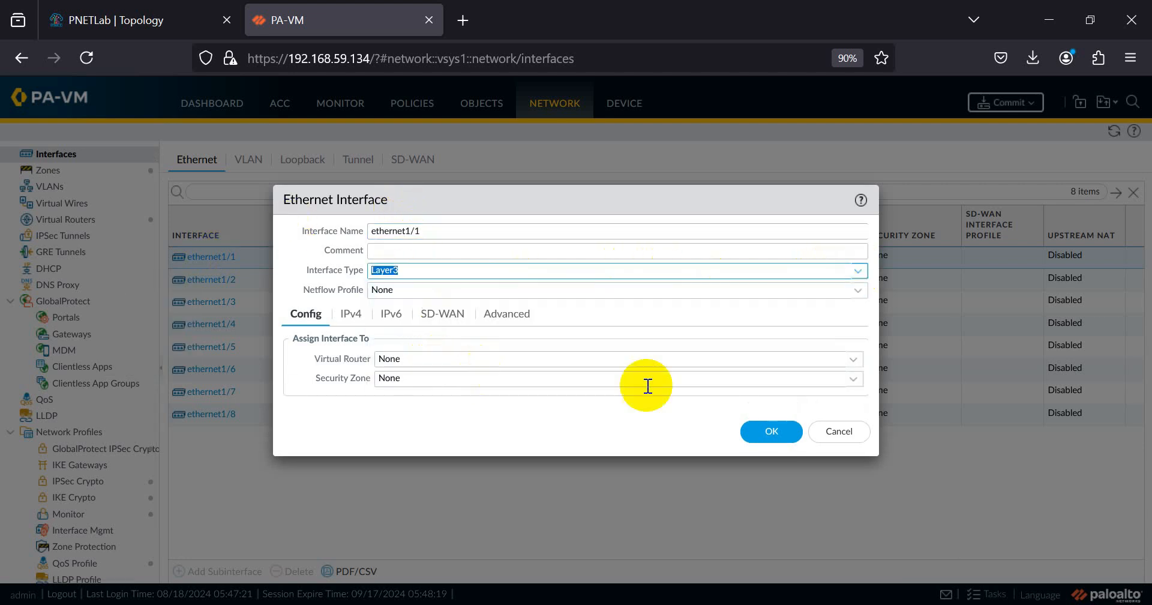
left_click(854, 383)
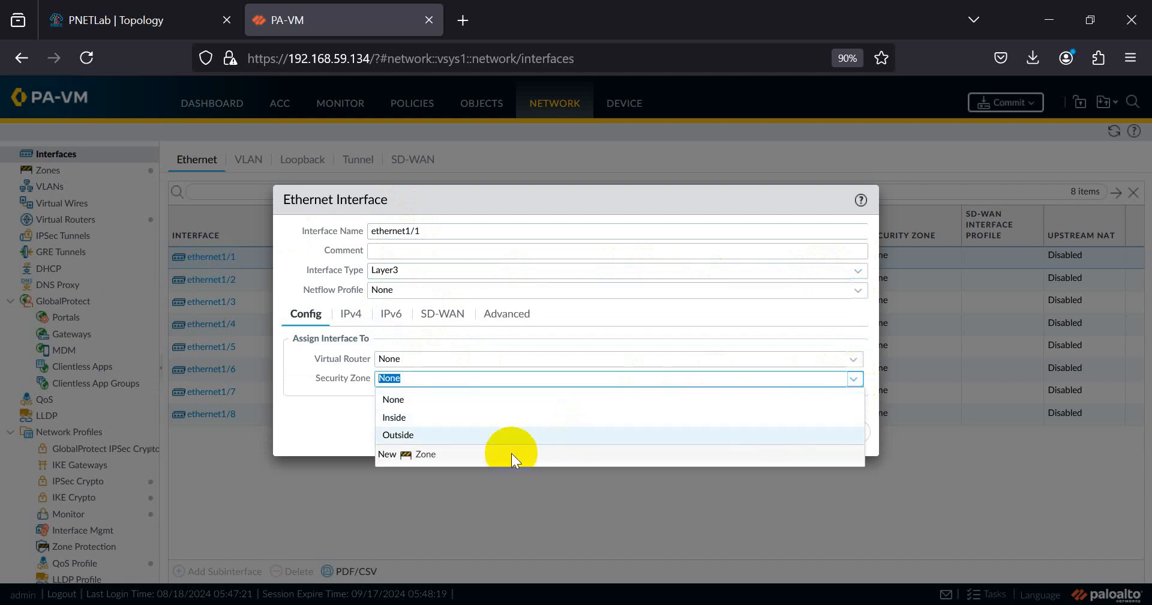
left_click(459, 435)
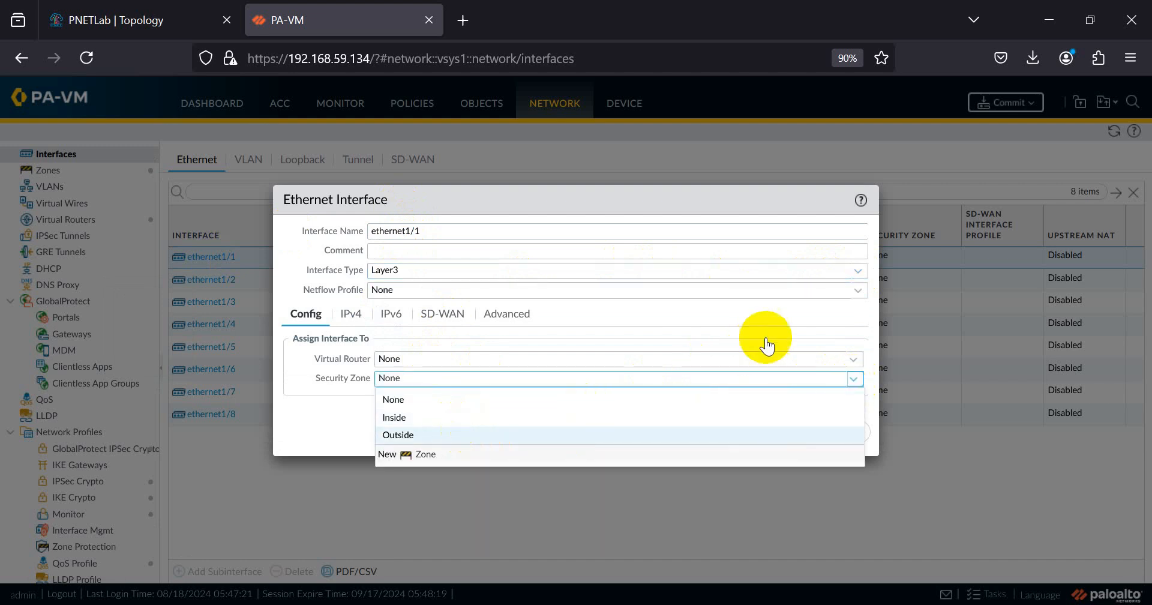
left_click(853, 359)
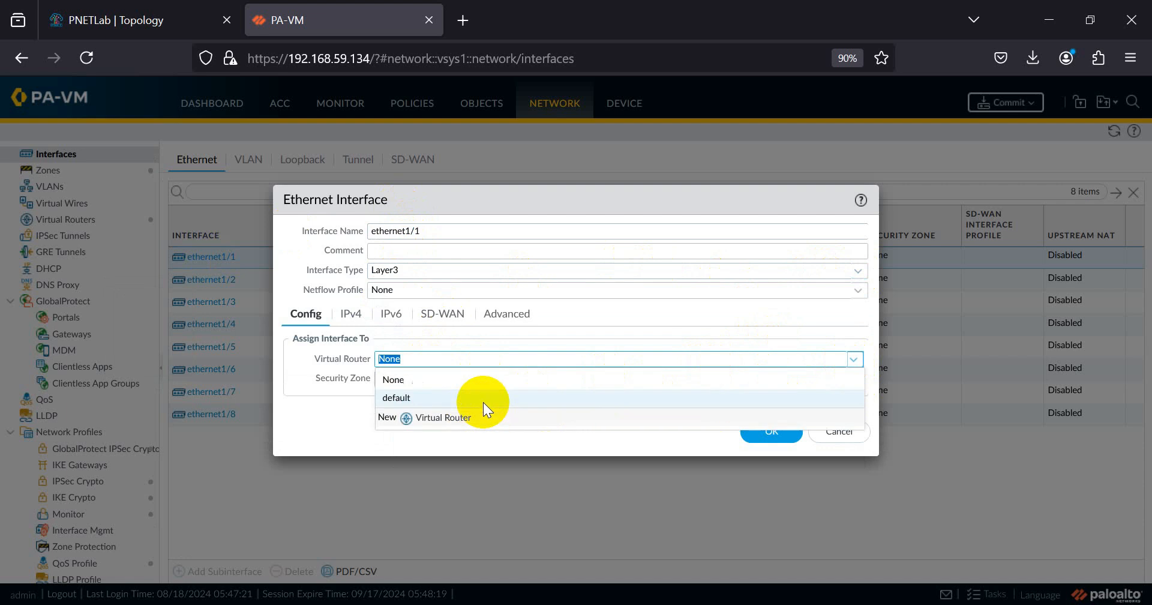
left_click(404, 398)
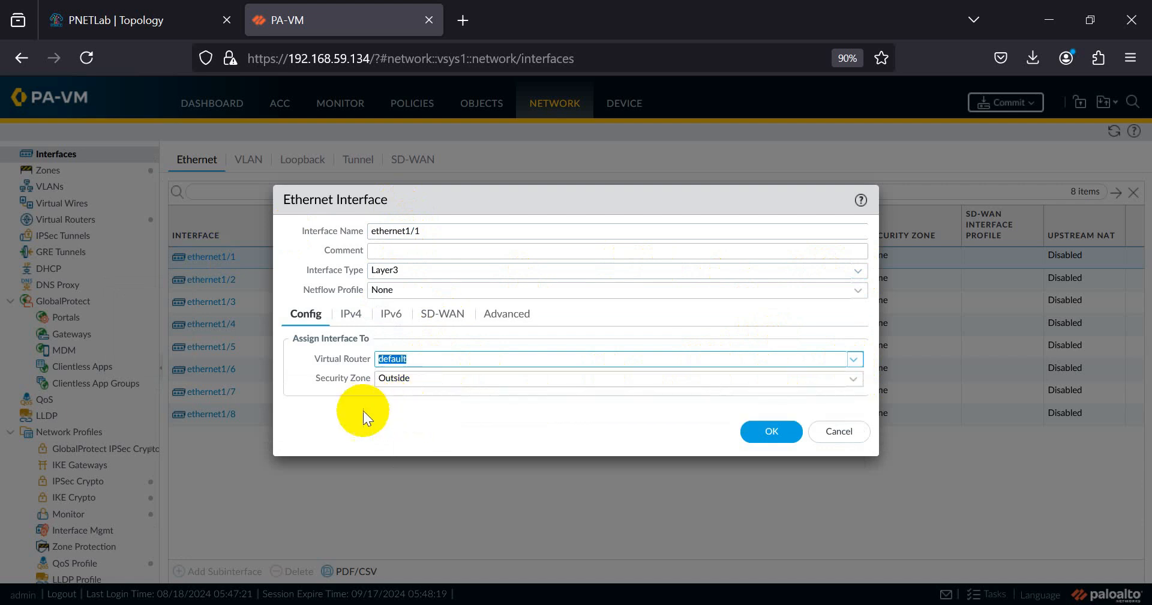
left_click(348, 315)
left_click(297, 493)
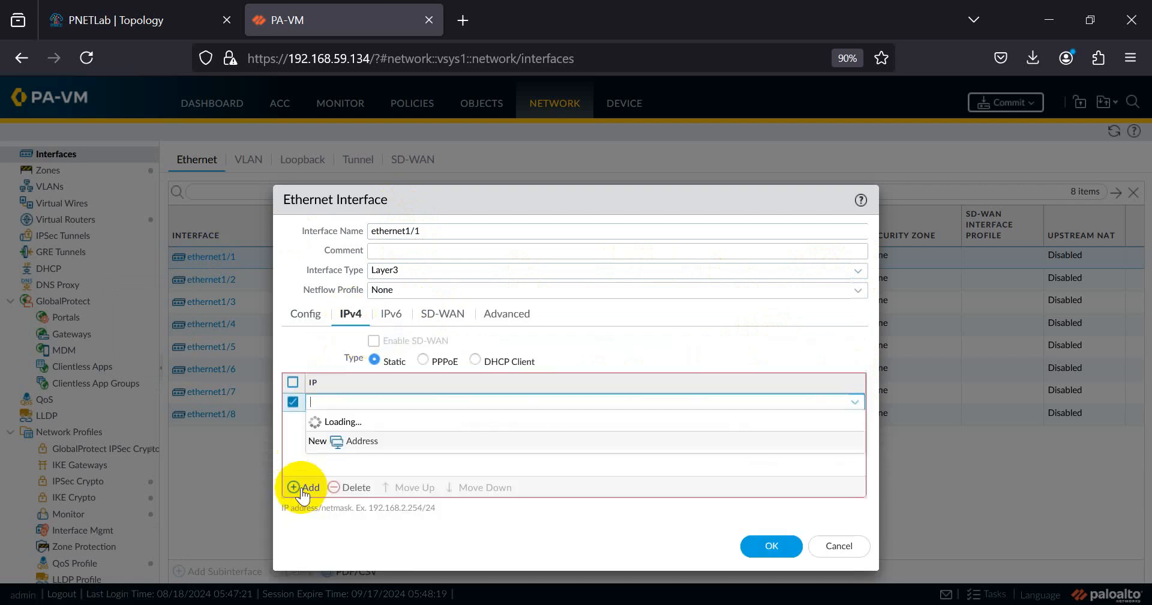
- Enter 10.1.0.137.100/24 as ethernet1/1's static IPv4 address and go to the Advanced settings
type("192")
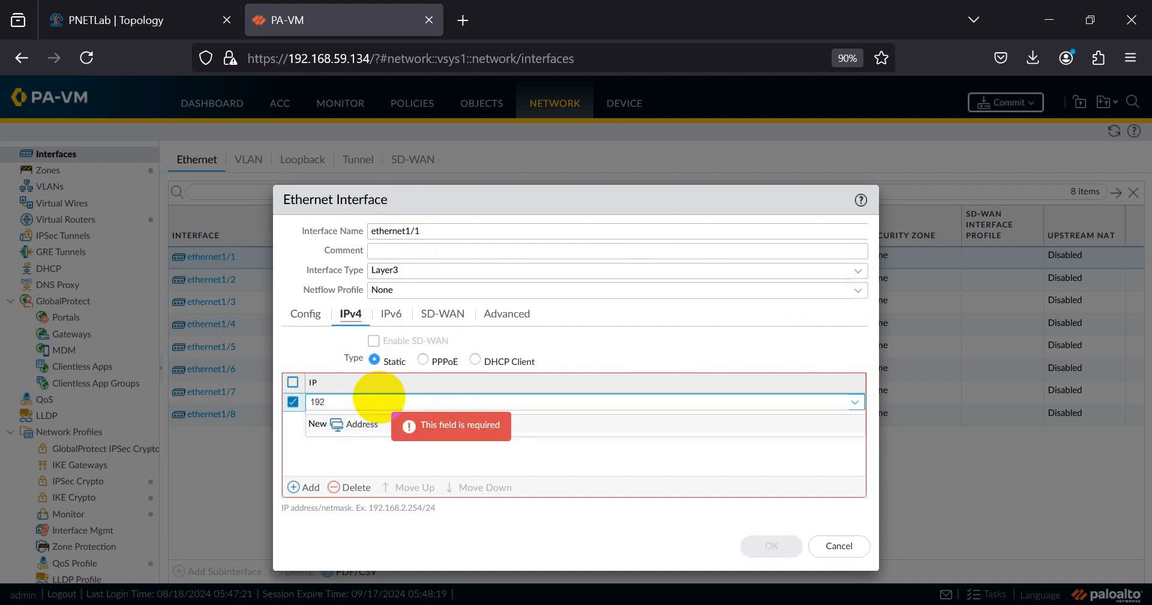
type(".168.")
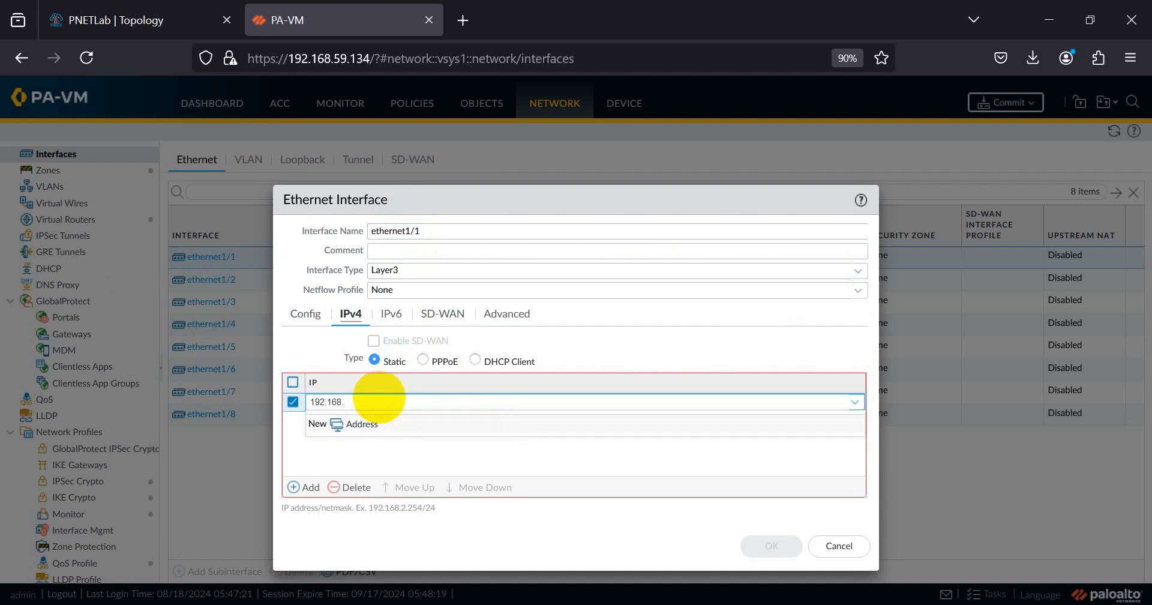
type("59.")
key("BackSpace")
key("BackSpace")
key("BackSpace")
key("BackSpace")
key("BackSpace")
key("BackSpace")
key("BackSpace")
key("BackSpace")
type("10.1.0.137")
type("1")
key("BackSpace")
key("BackSpace")
key("BackSpace")
type("0.137.100/2")
left_click(333, 463)
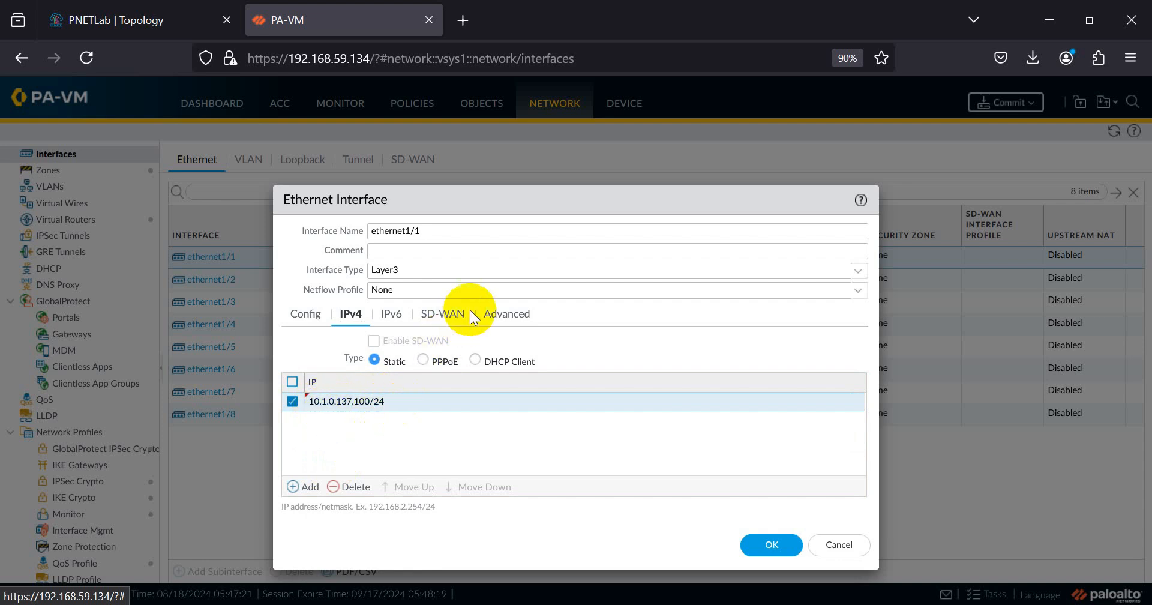
left_click(498, 312)
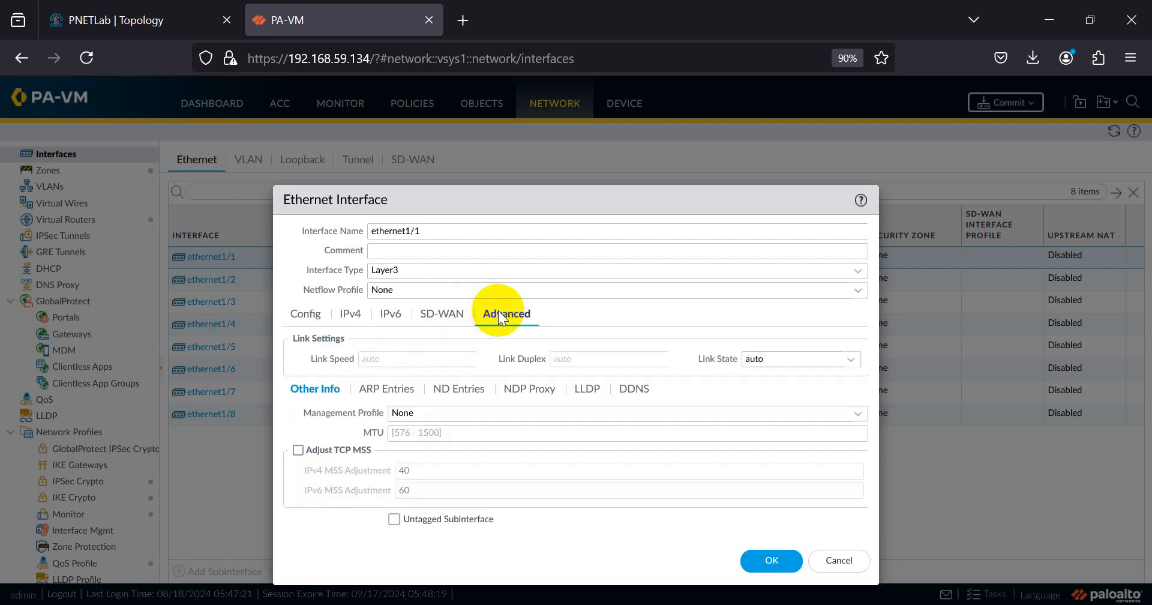
- Create a PING management profile allowing ping, assign it to ethernet1/1, and try saving the interface
left_click(855, 416)
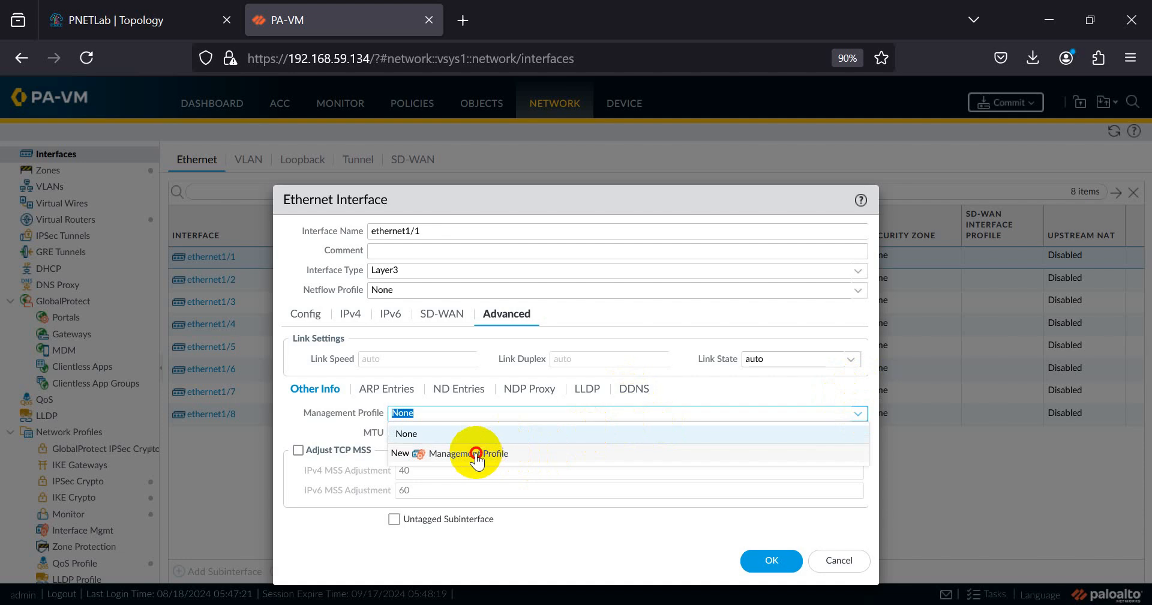
left_click(480, 454)
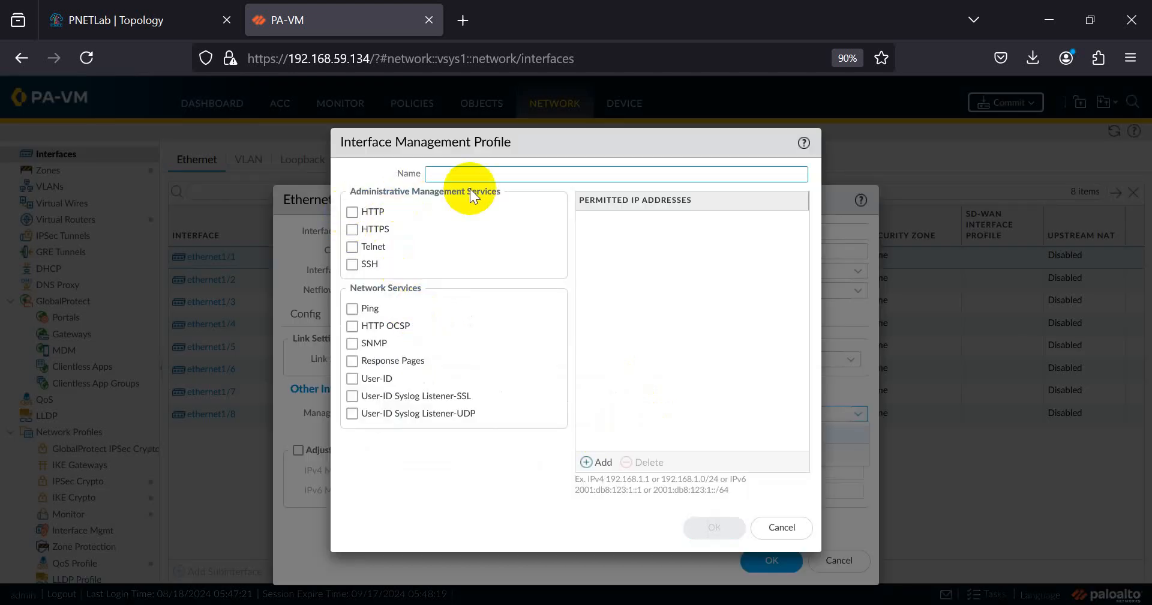
left_click(470, 173)
type("PING")
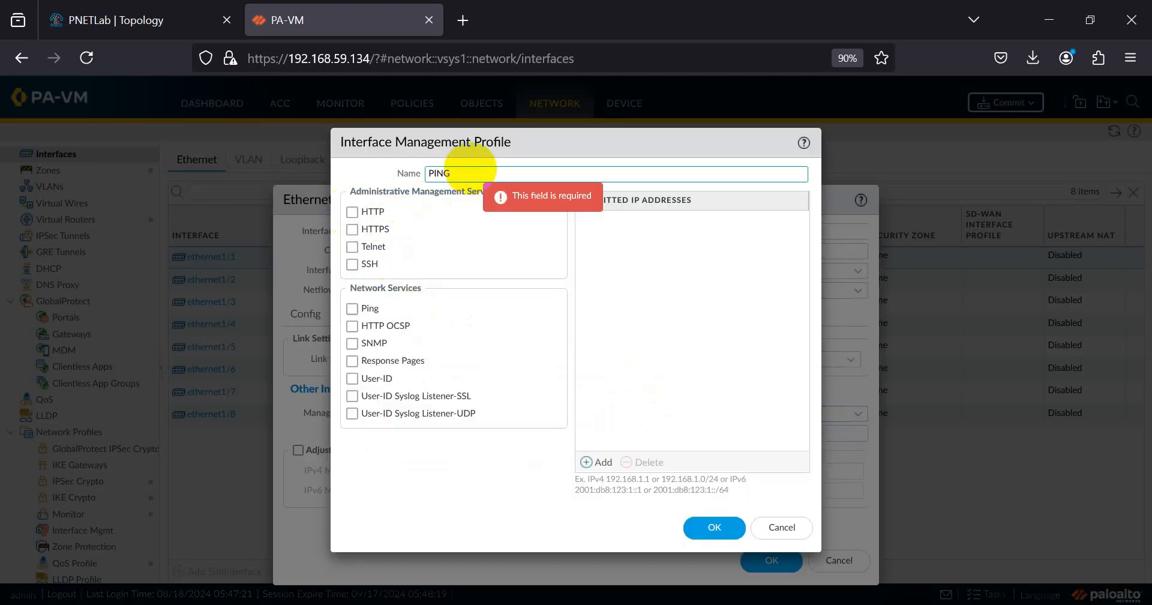
left_click(352, 309)
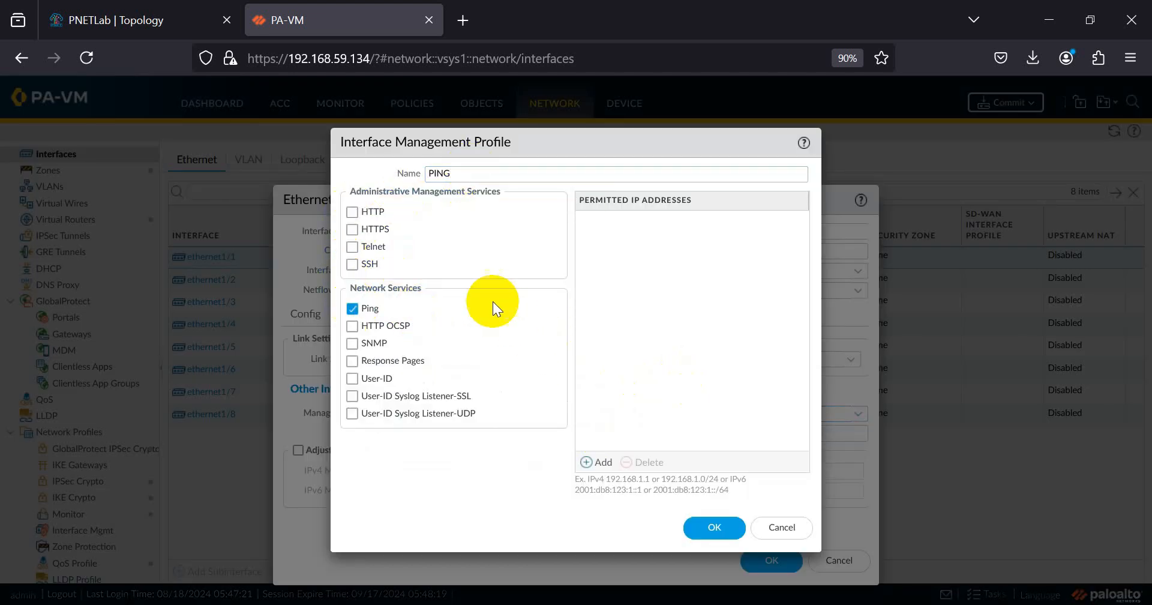
left_click(707, 526)
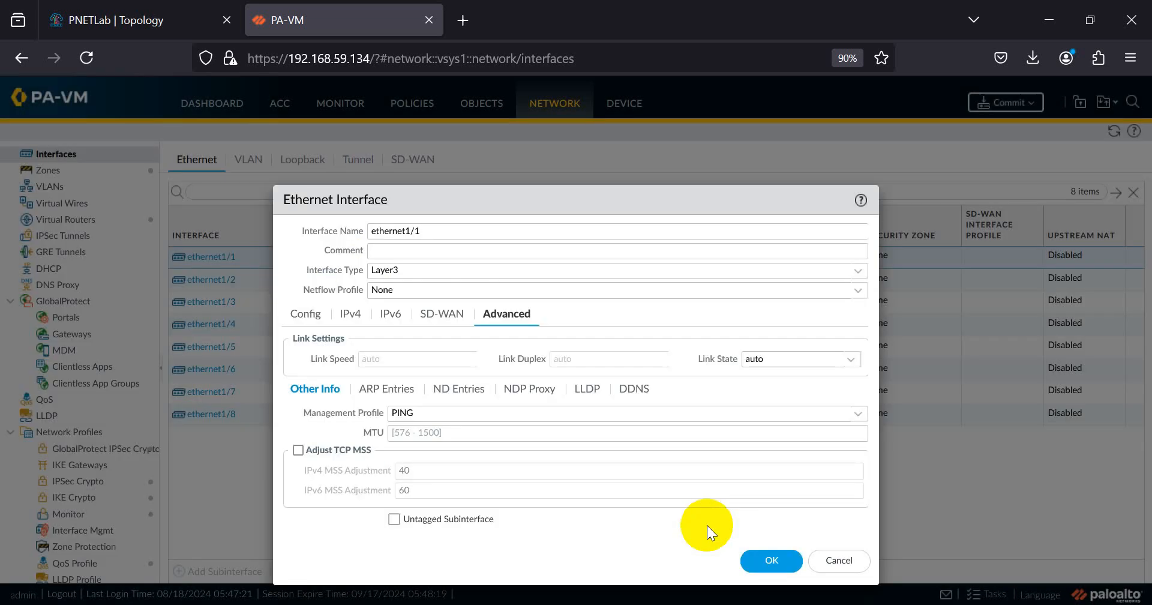
left_click(757, 558)
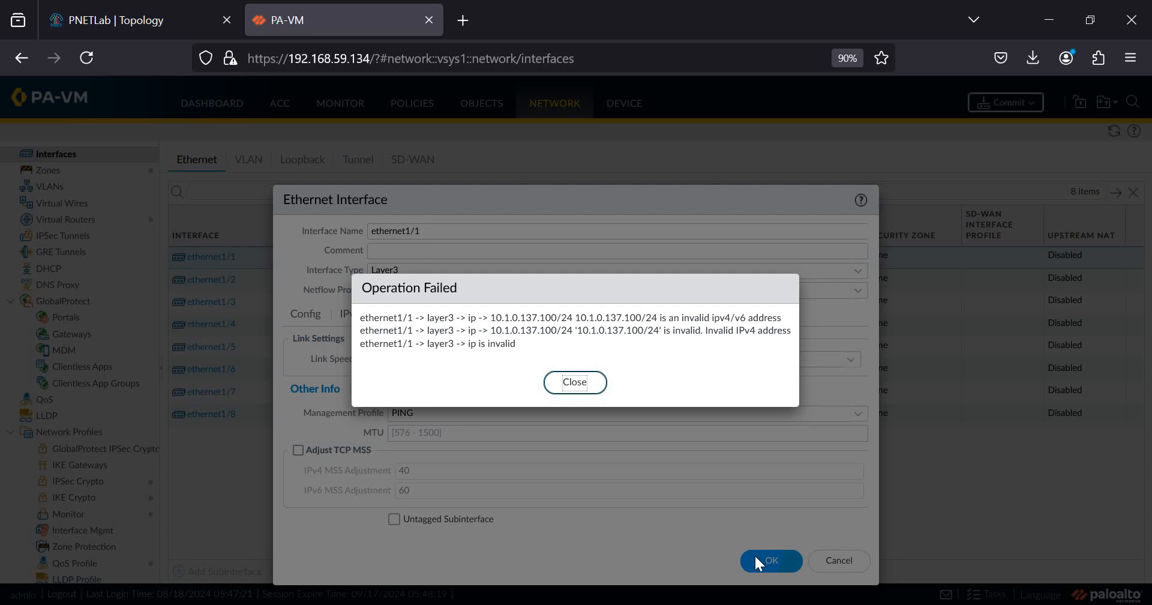
- Dismiss the error and correct ethernet1/1's IPv4 address to 10.0.137.100/24
left_click(574, 382)
left_click(347, 314)
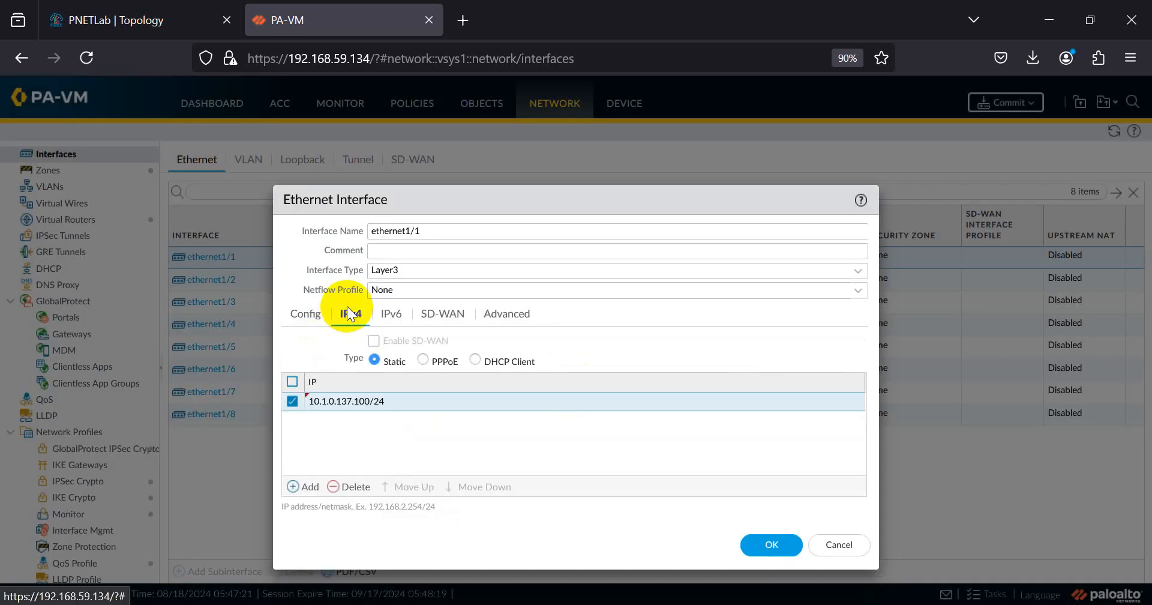
left_click(362, 403)
left_click(337, 401)
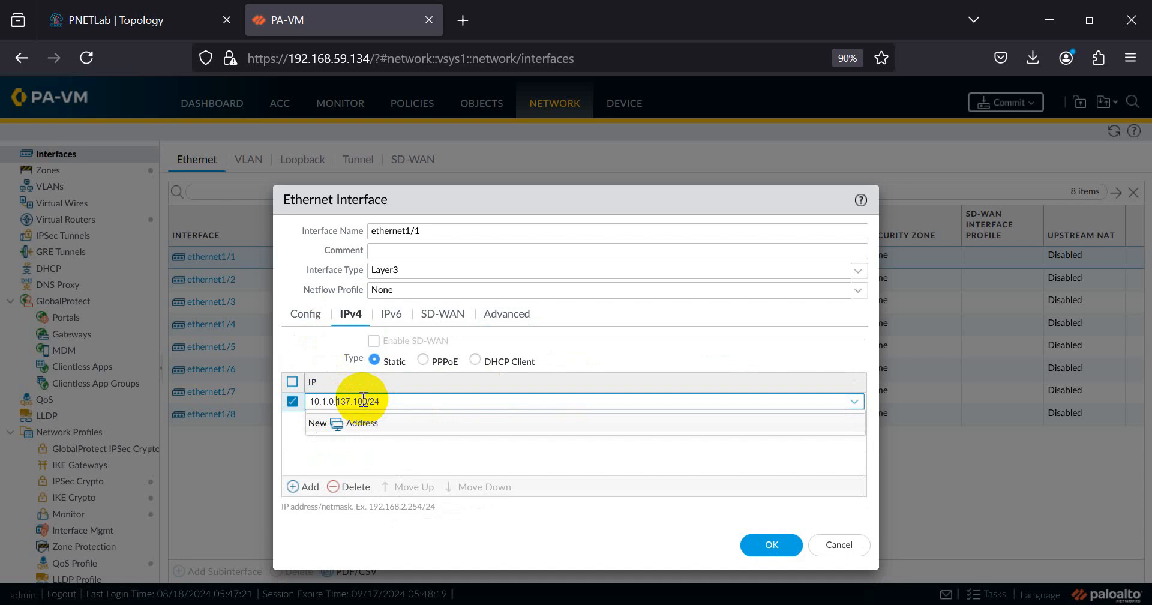
left_click_drag(401, 400, 305, 403)
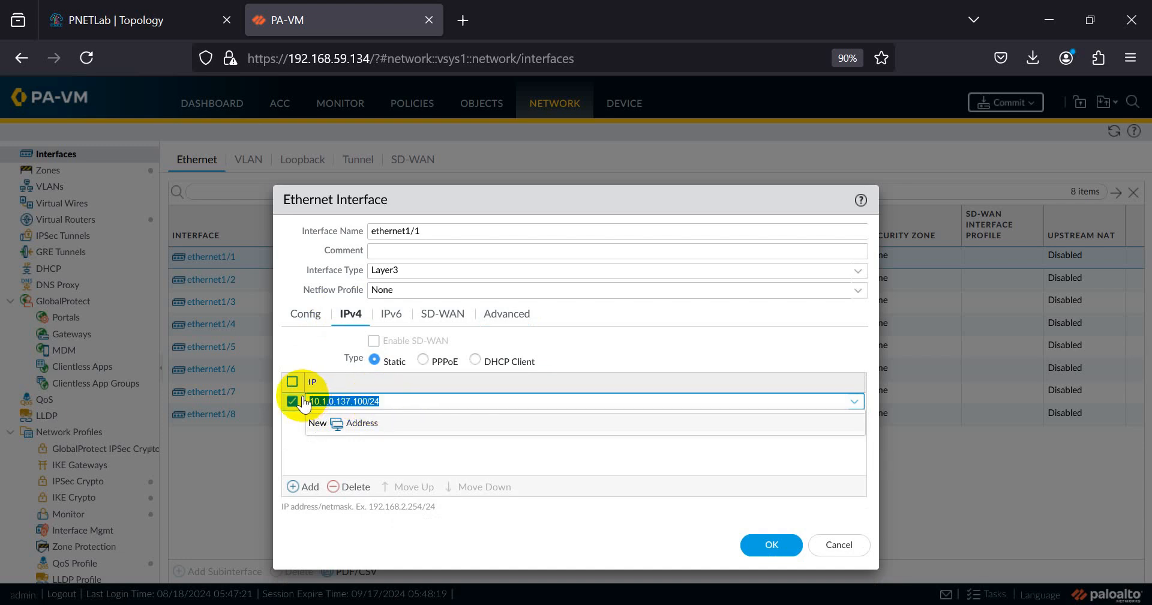
type("10.1.")
type("0")
key("BackSpace")
key("BackSpace")
key("BackSpace")
type("0.1")
type("1")
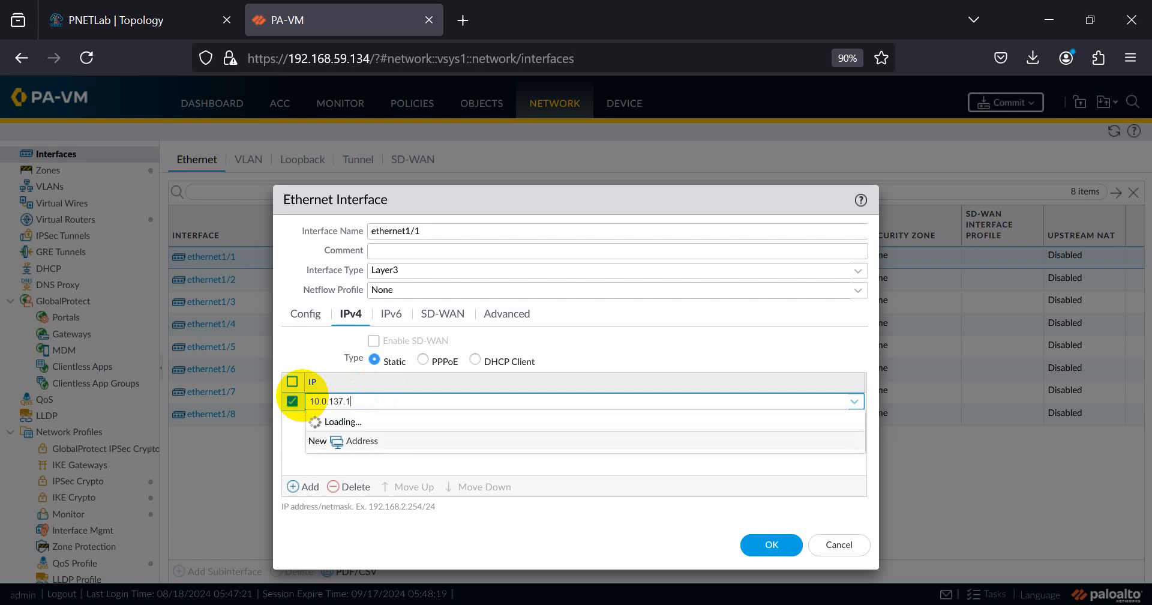
type("00/24")
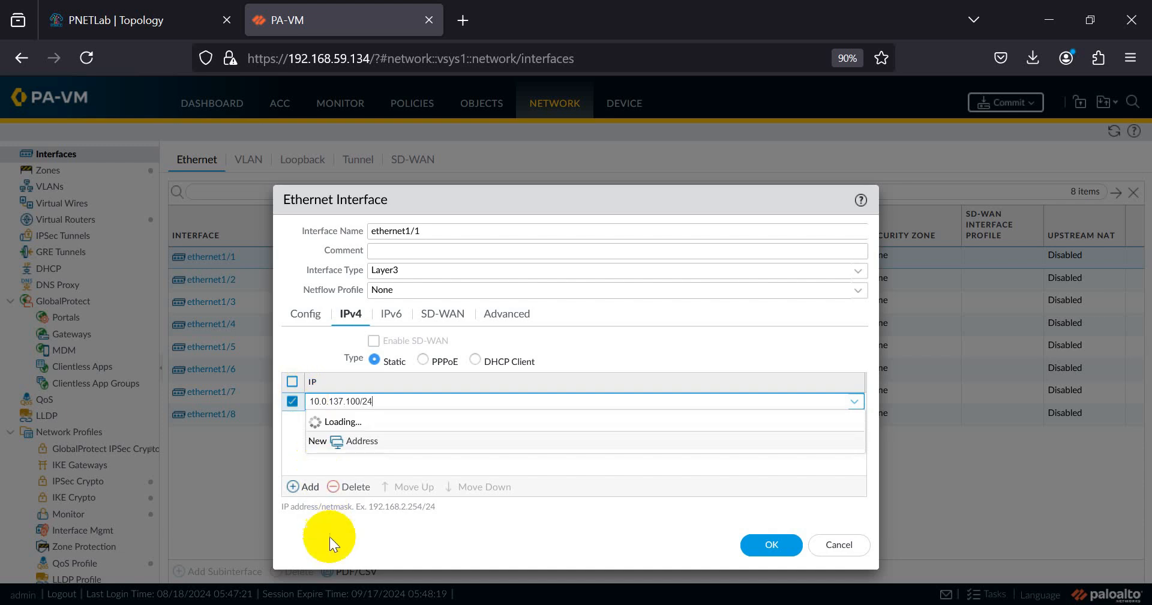
left_click(372, 531)
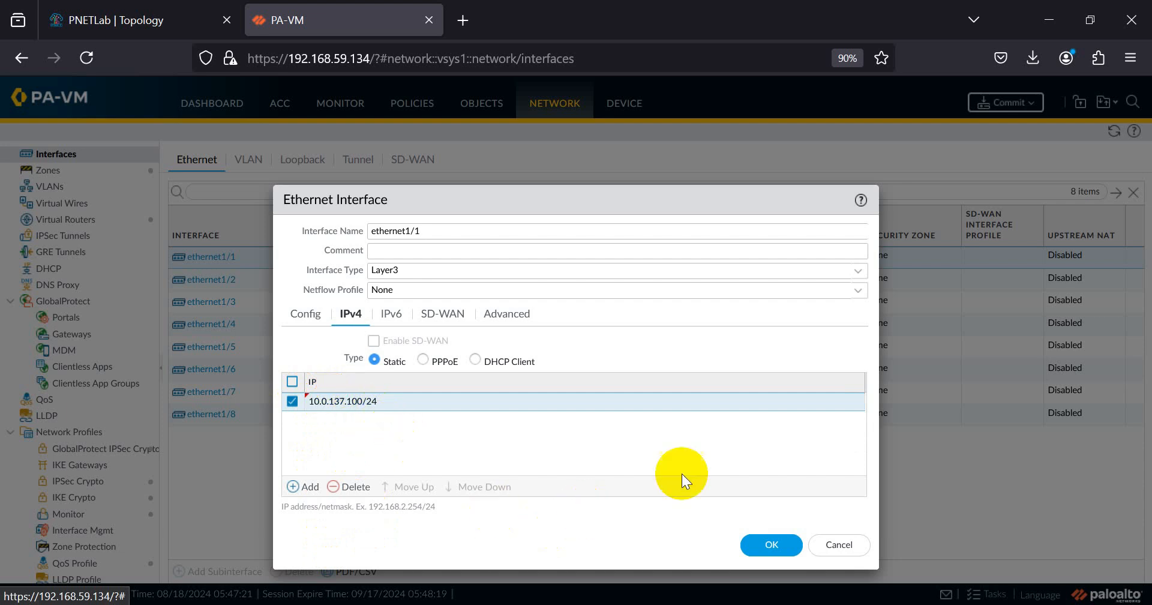
- Retry saving ethernet1/1 twice, dismissing the DDNS configuration error each time
left_click(767, 547)
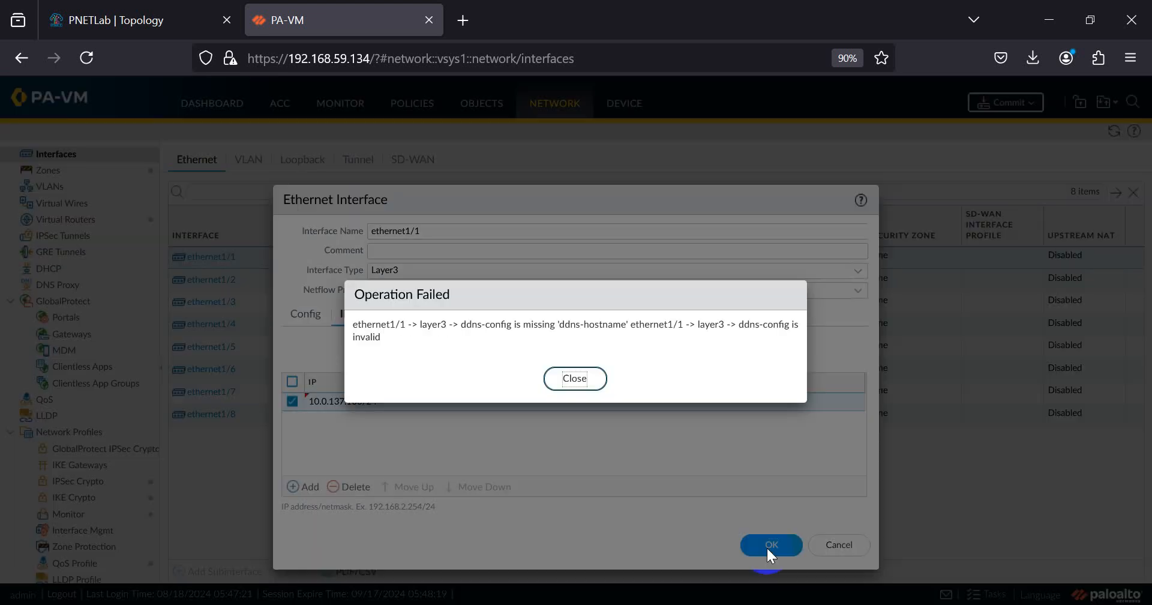
left_click(580, 380)
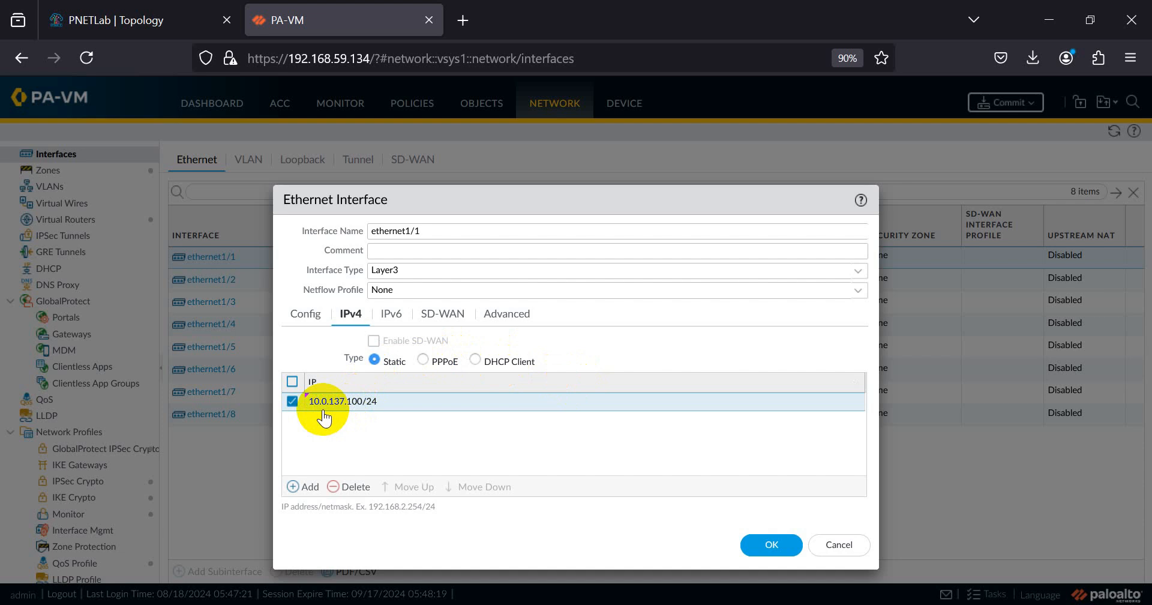
left_click(304, 317)
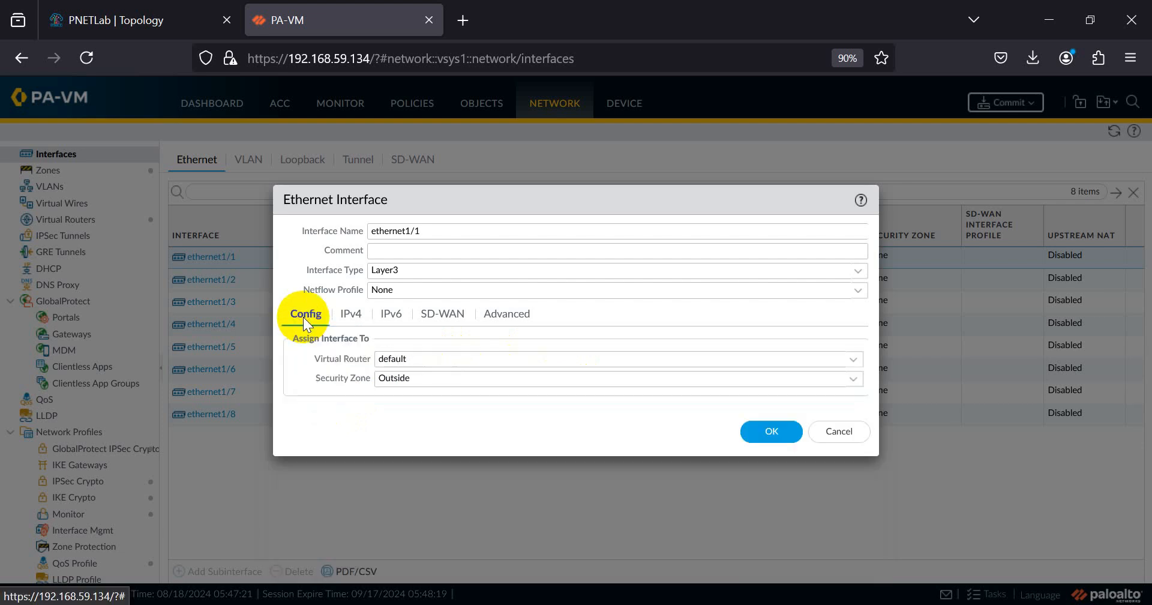
left_click(353, 314)
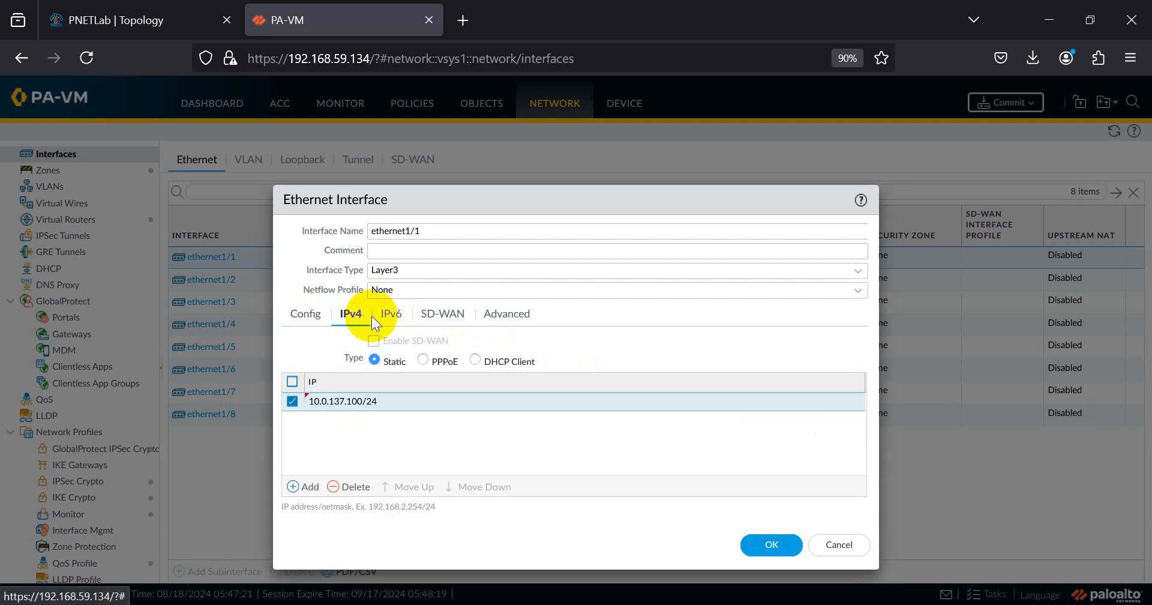
left_click(756, 544)
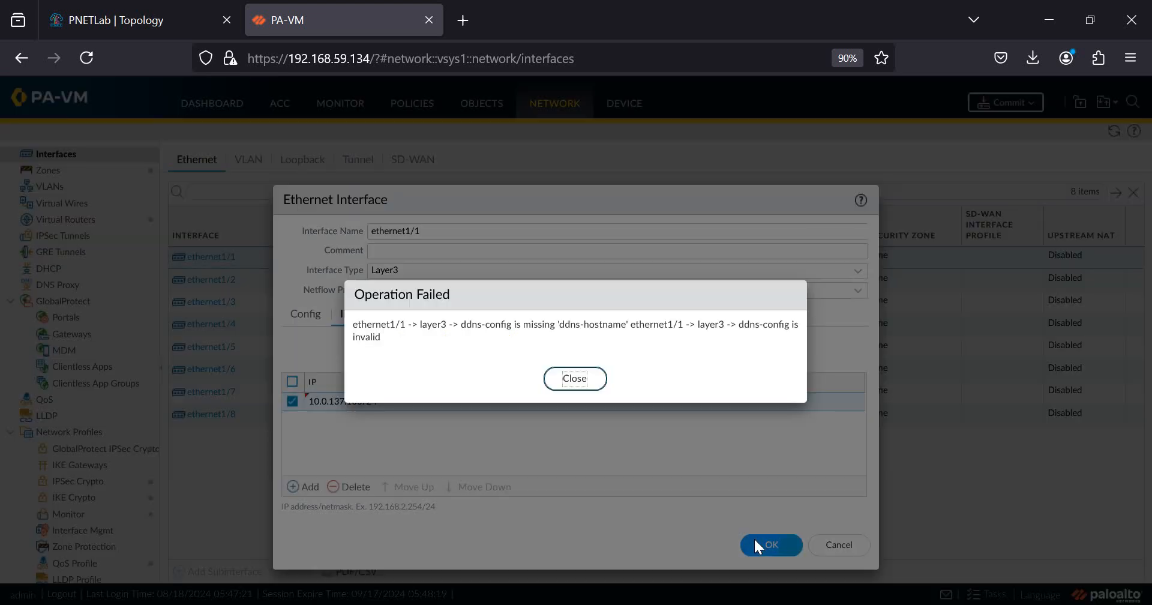
left_click(575, 379)
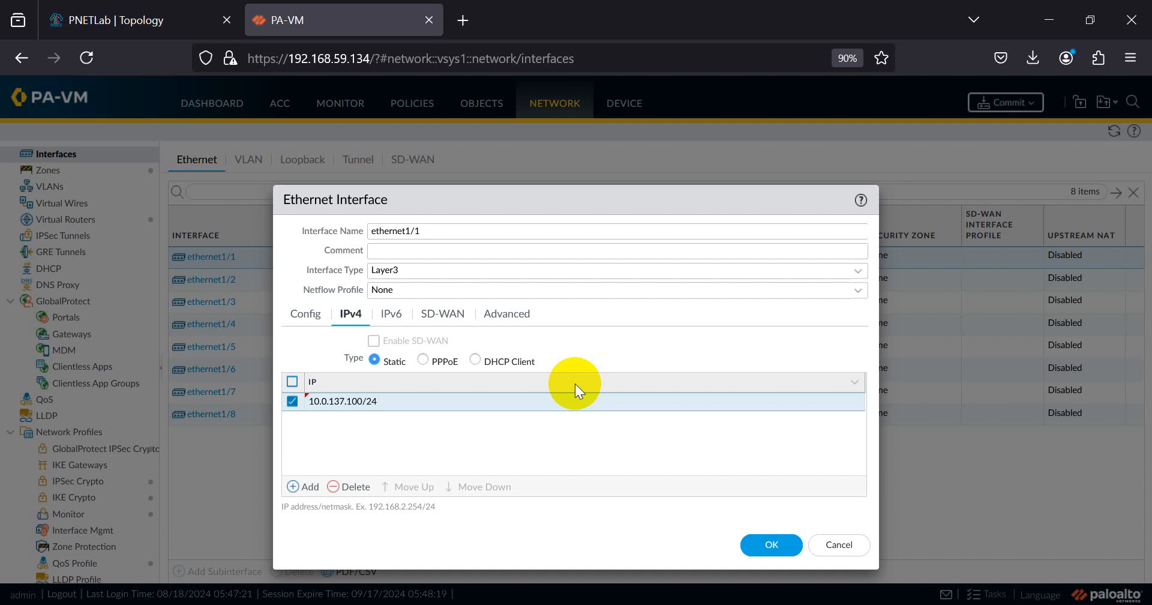
- Switch addressing to DHCP Client, review the IPv6, Advanced and Config tabs, then return to Static
left_click(501, 367)
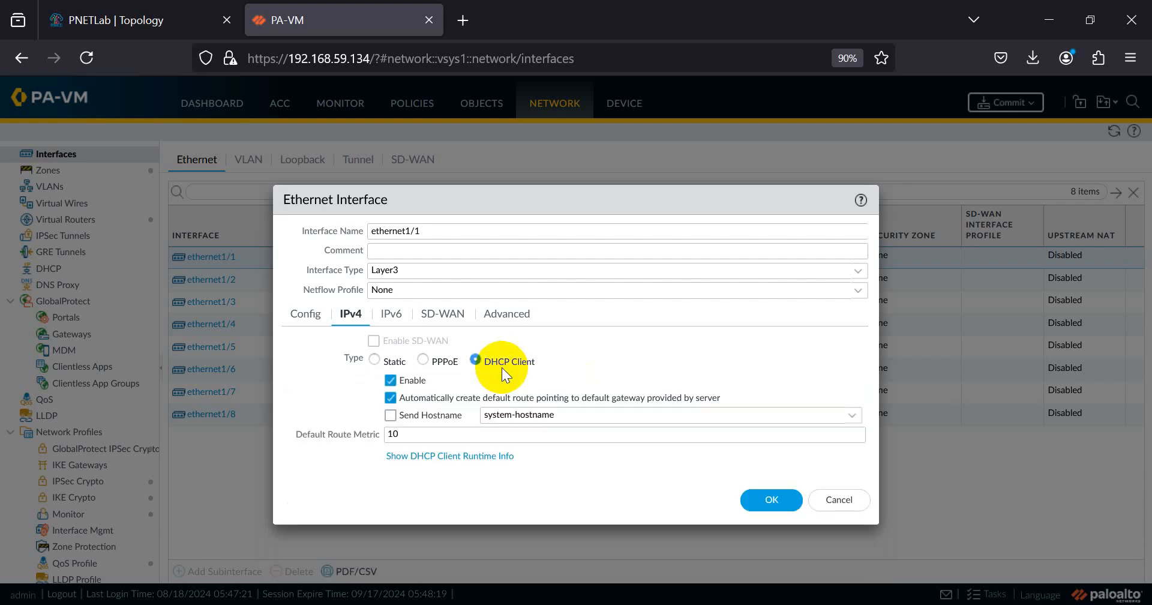
left_click(392, 314)
left_click(480, 314)
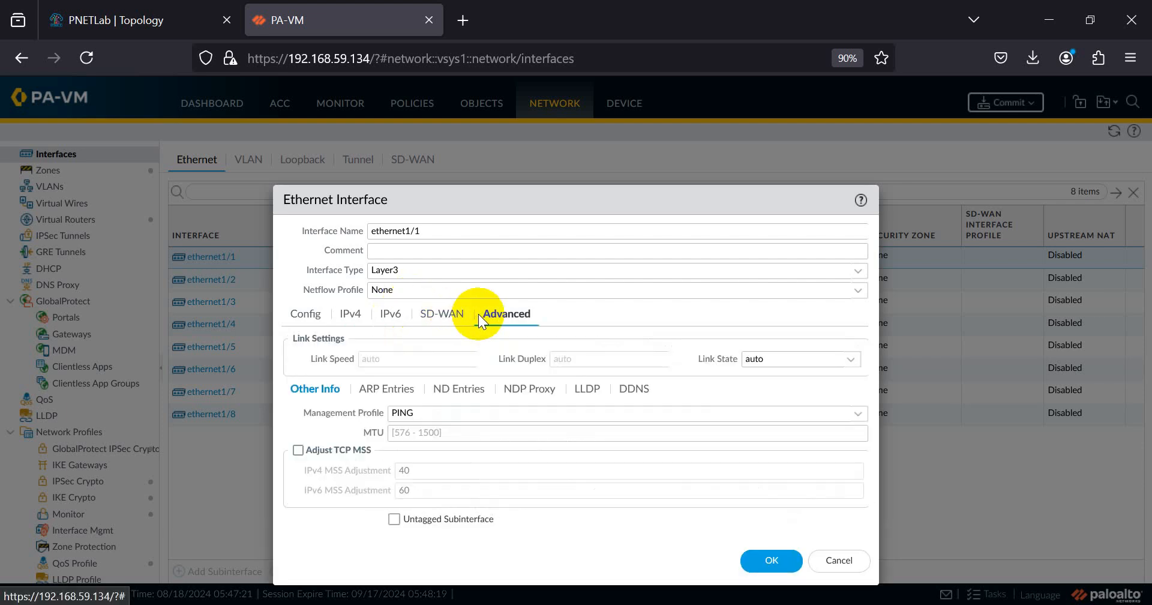
left_click(295, 315)
left_click(355, 314)
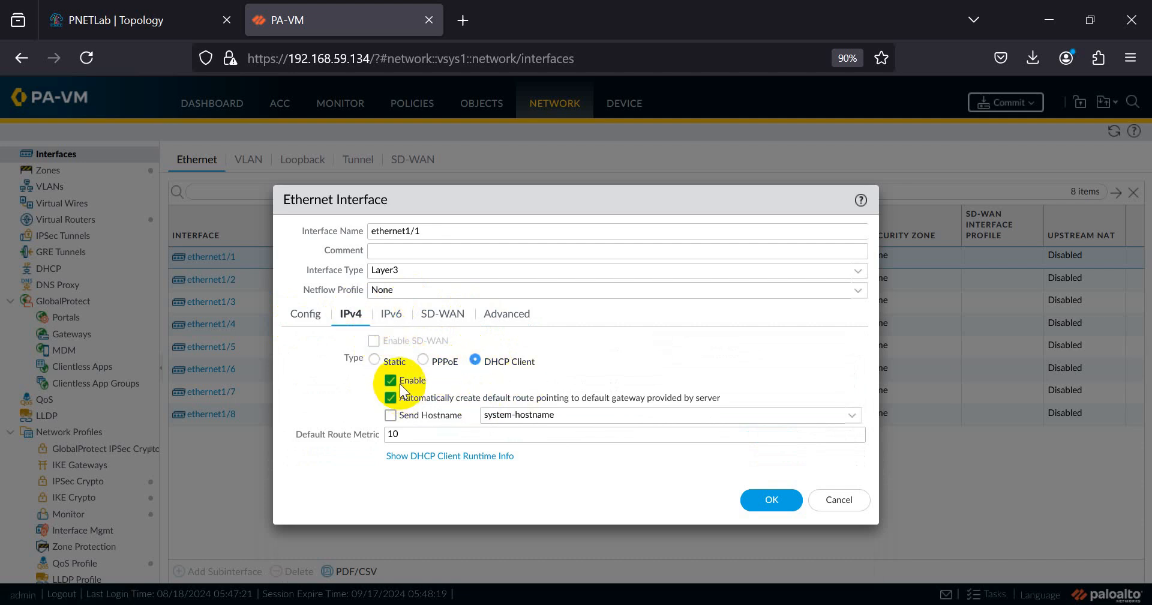
left_click(376, 360)
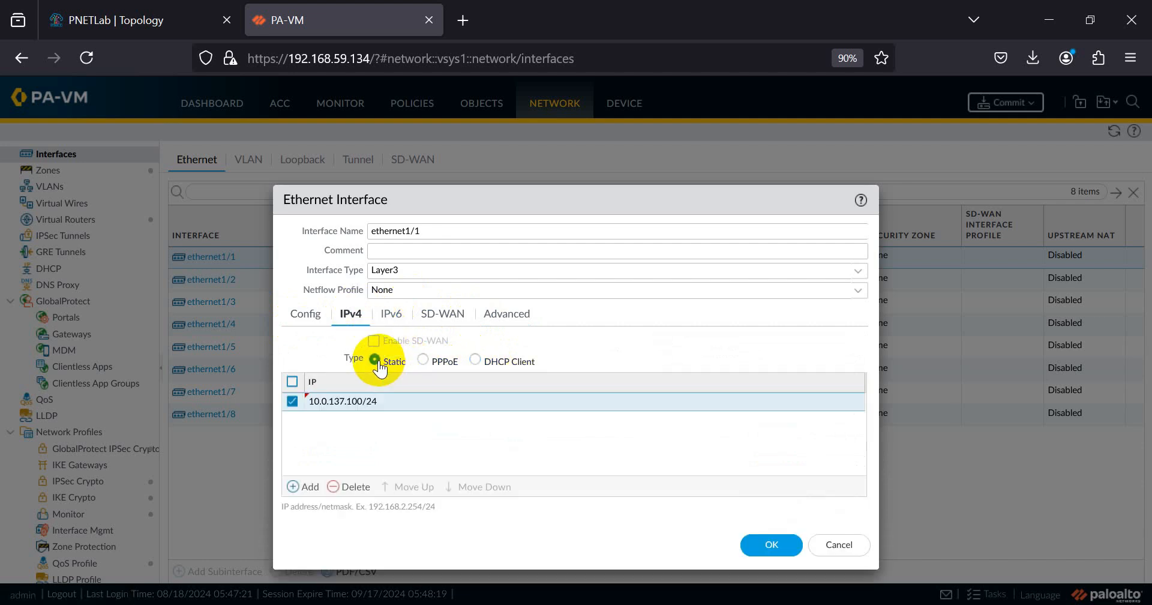
- Delete the 10.0.137.100/24 entry and start a new address row reading '10'
left_click(354, 485)
left_click(295, 488)
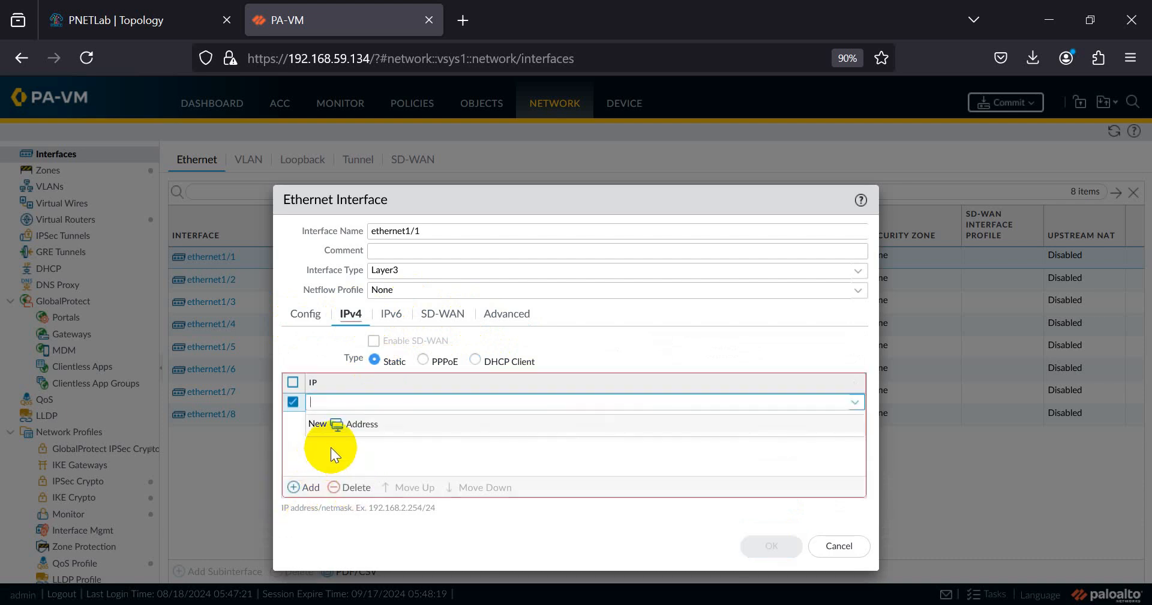
type("10.1.0.1")
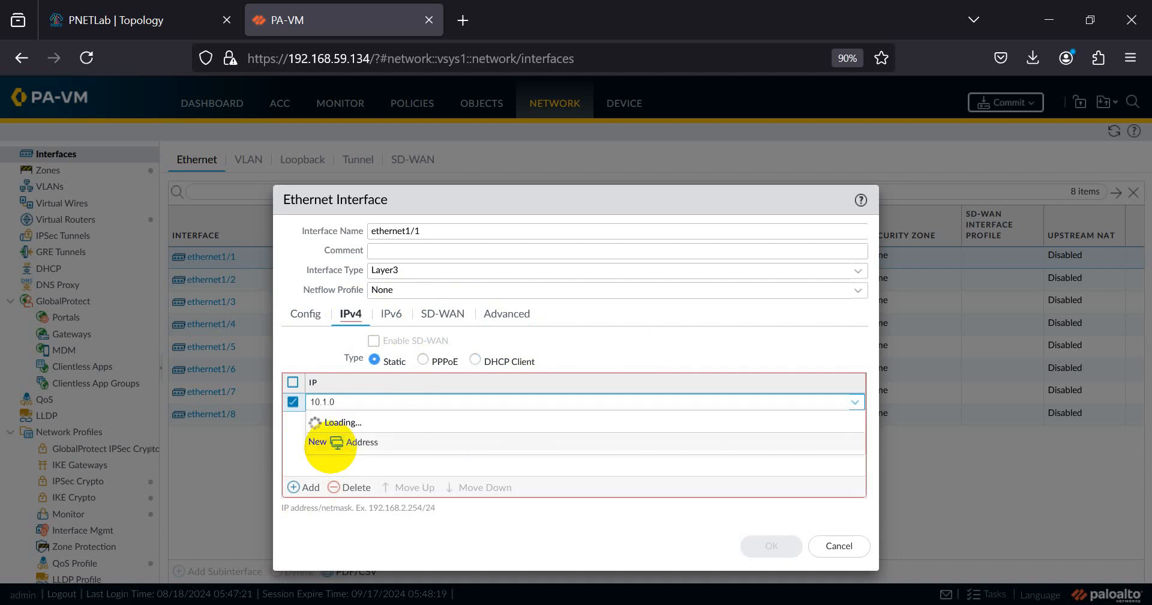
key("BackSpace")
key("BackSpace")
key("BackSpace")
key("BackSpace")
key("BackSpace")
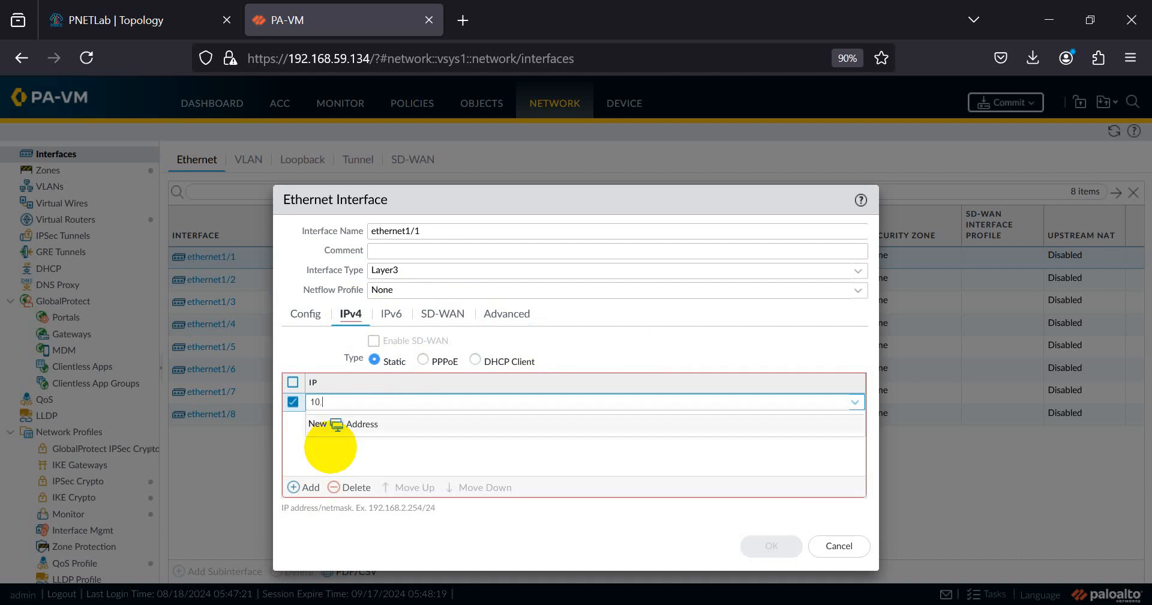
- Add a Virtual PC (VPCS) node to the lab and connect it to the internet cloud
left_click(124, 13)
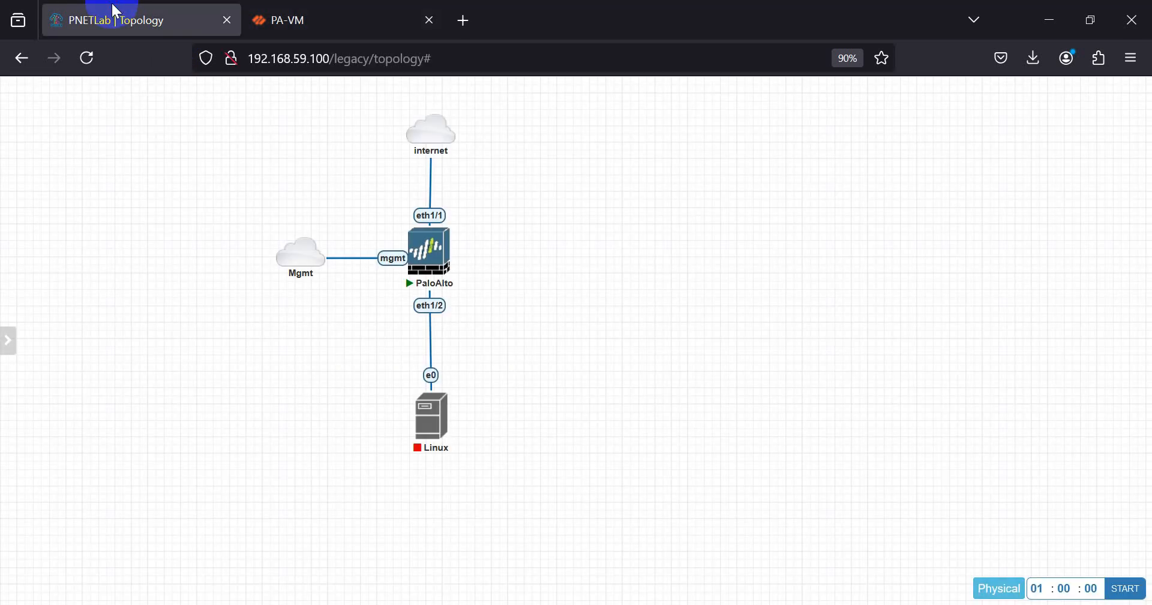
right_click(521, 188)
left_click(577, 230)
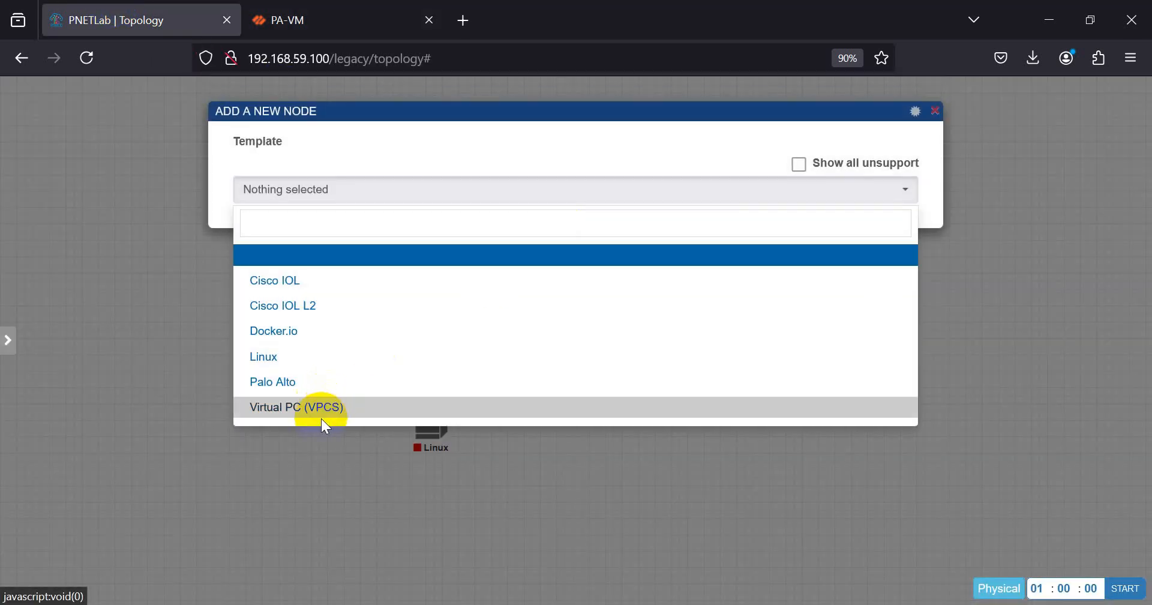
left_click(324, 408)
scroll(553, 429, "down", 5)
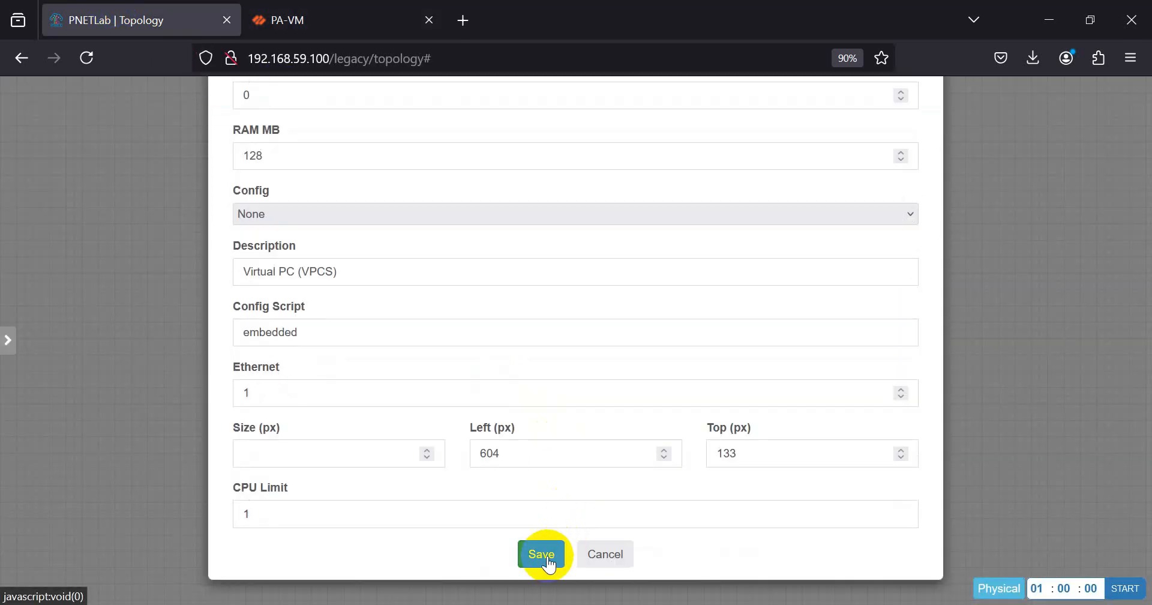
left_click(543, 553)
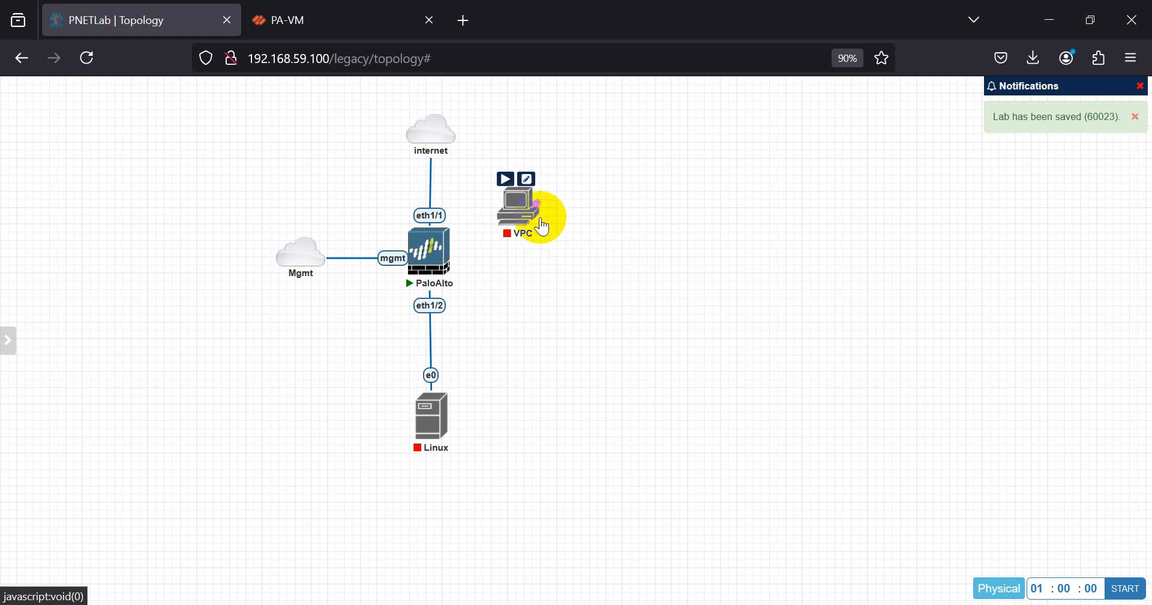
mouse_move(540, 204)
left_mouse_down()
mouse_move(452, 188)
mouse_move(415, 137)
left_mouse_up()
left_click(612, 436)
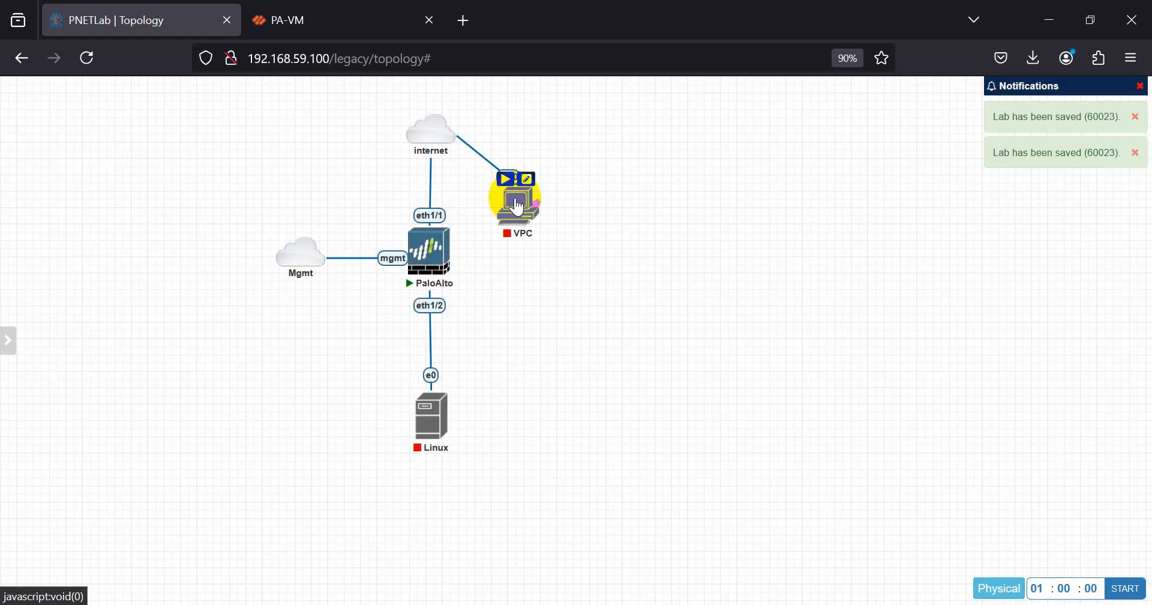
- Start the VPC node, move it right on the canvas, and open its telnet console
right_click(517, 206)
left_click(545, 228)
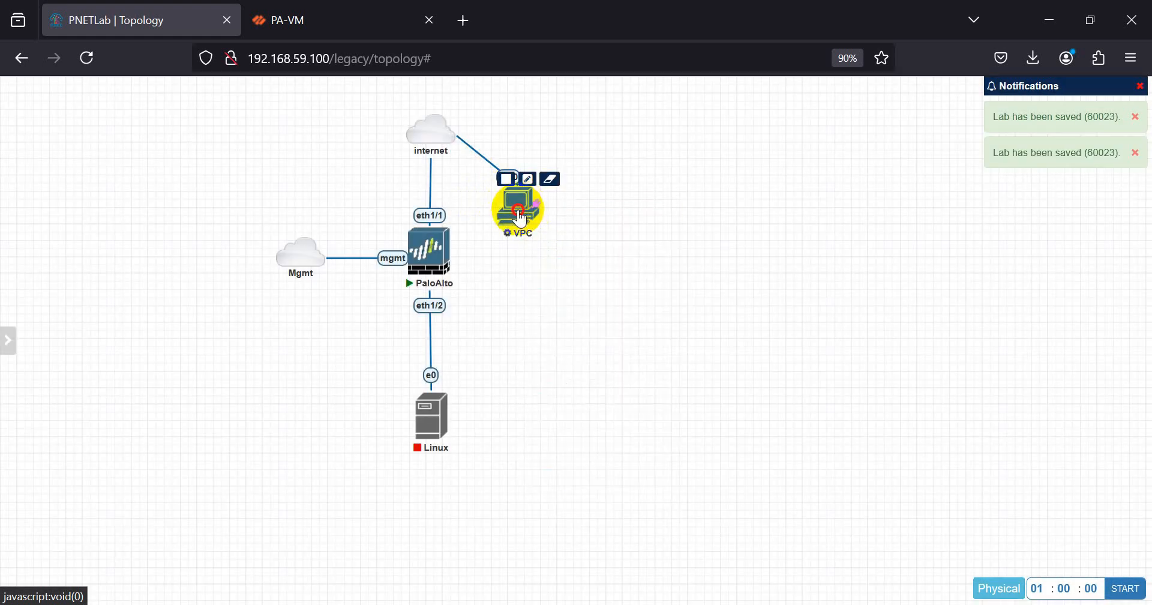
left_click_drag(518, 215, 642, 221)
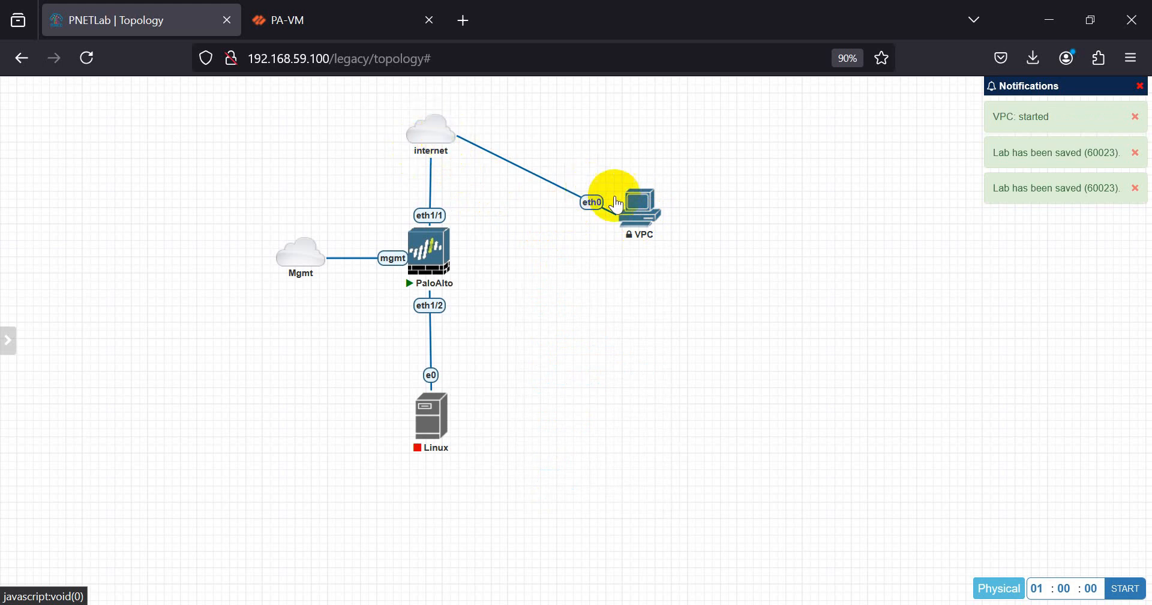
left_click_drag(649, 223, 644, 213)
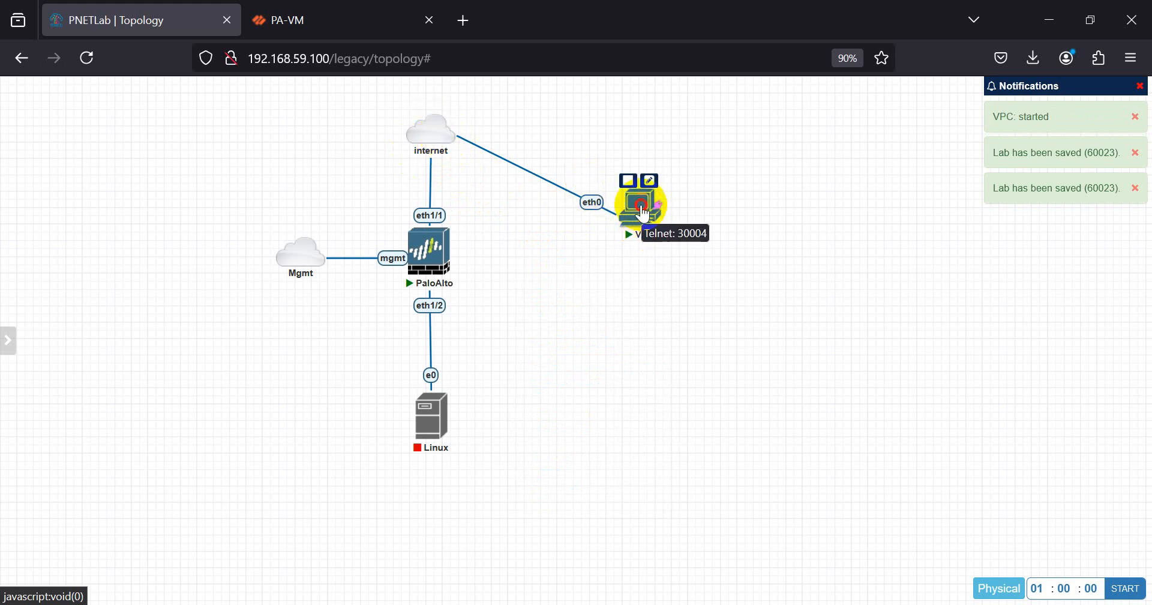
left_click(644, 213)
left_click(641, 220)
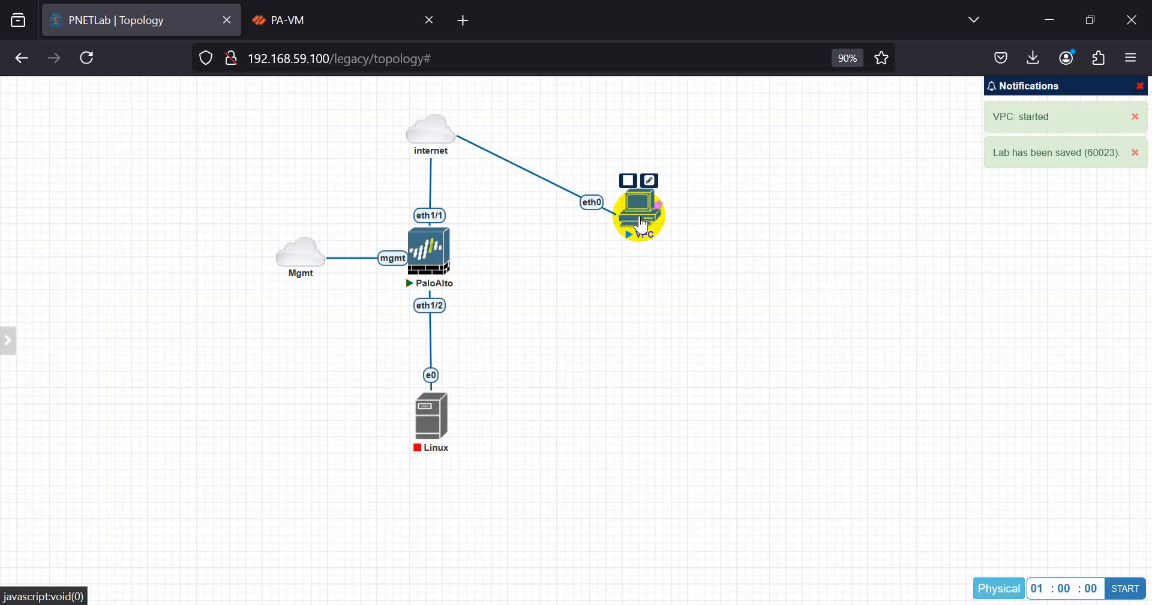
- Run 'ip dhcp' on the VPC to get 10.0.137.101/24 with gateway 10.0.137.1, then close the console
type("IP DHCP")
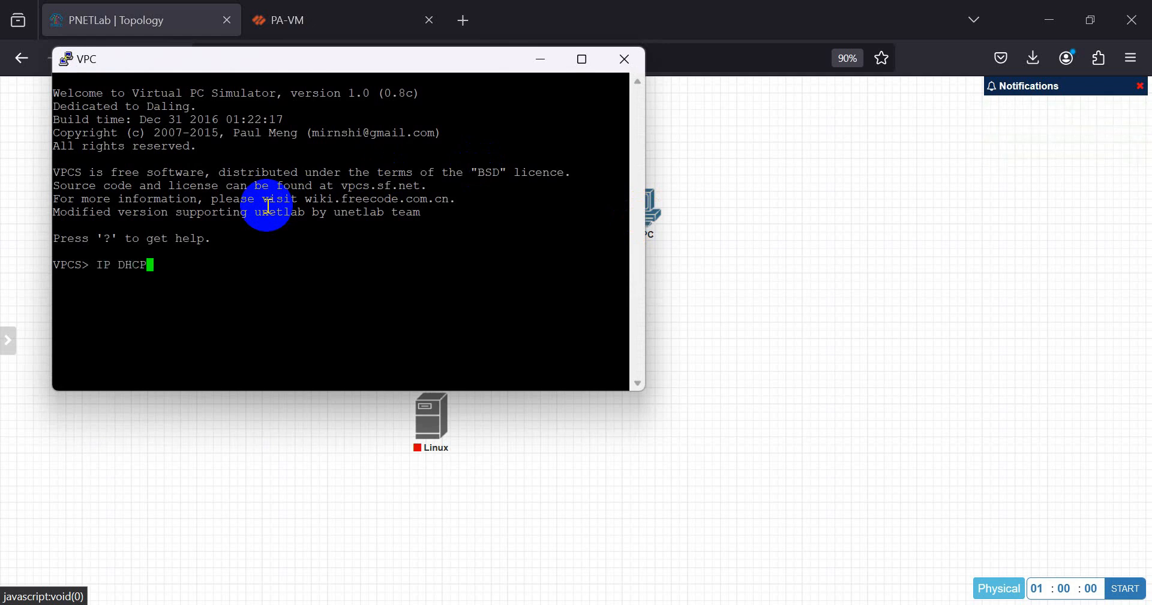
key("Return")
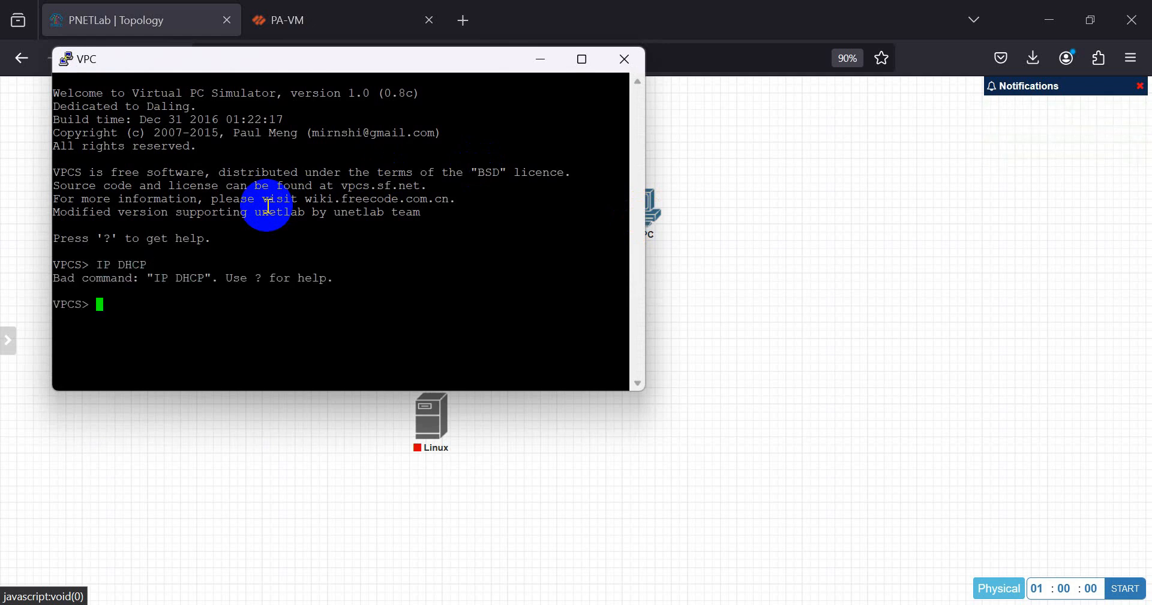
type("ip dhcp")
key("Return")
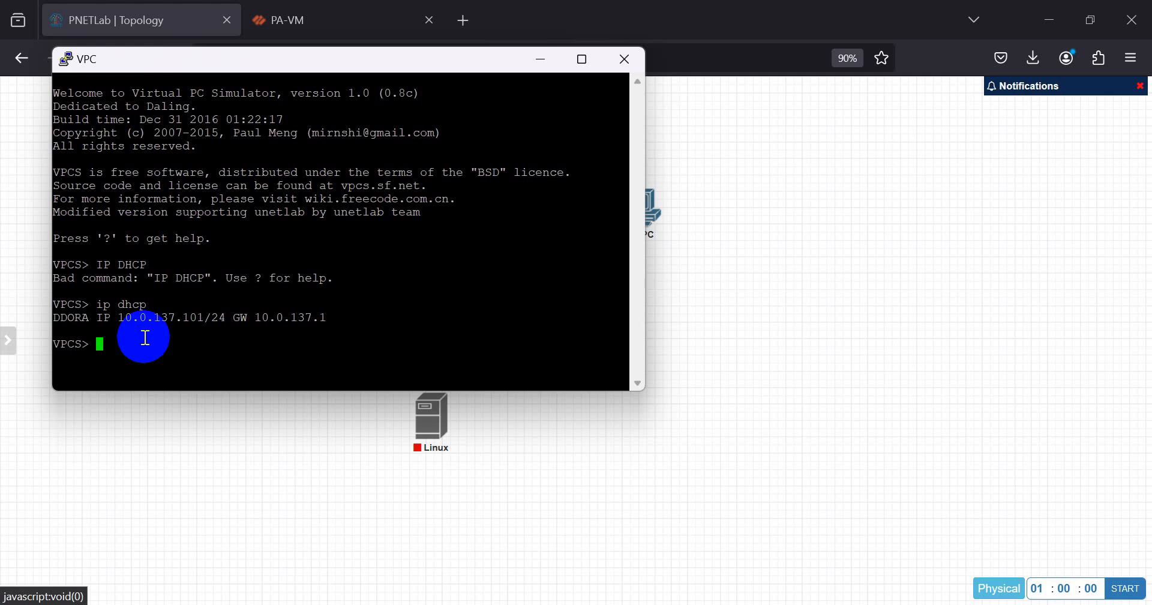
left_click(551, 58)
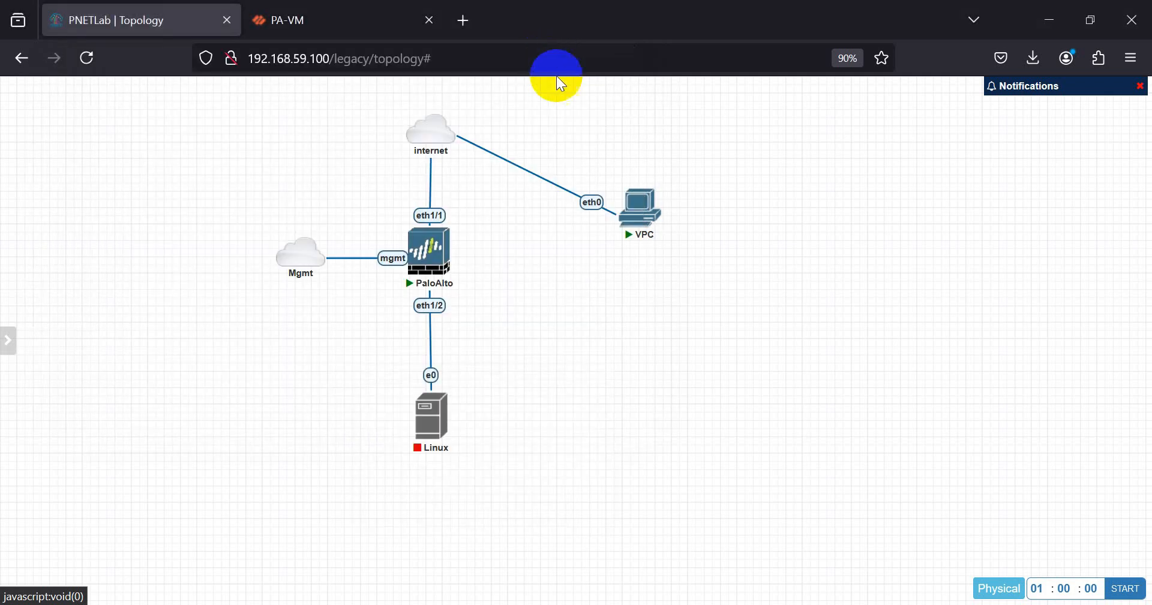
- Set ethernet1/1's address to 10.0.137.200/24, try saving, and dismiss the ddns-config error
left_click(371, 13)
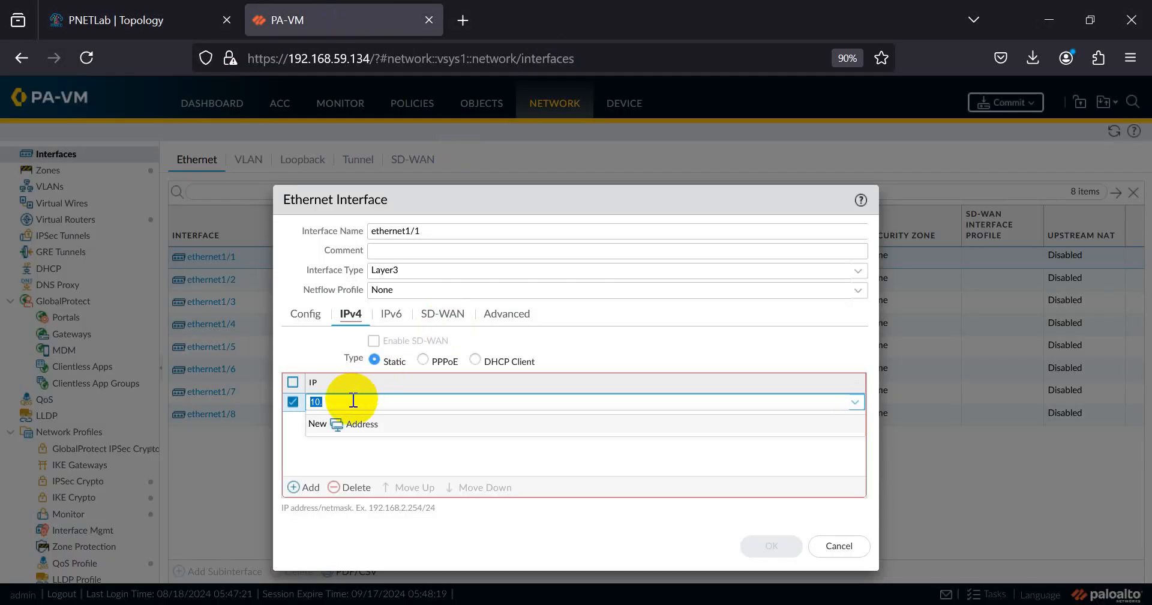
type("0.137.200")
left_click(155, 18)
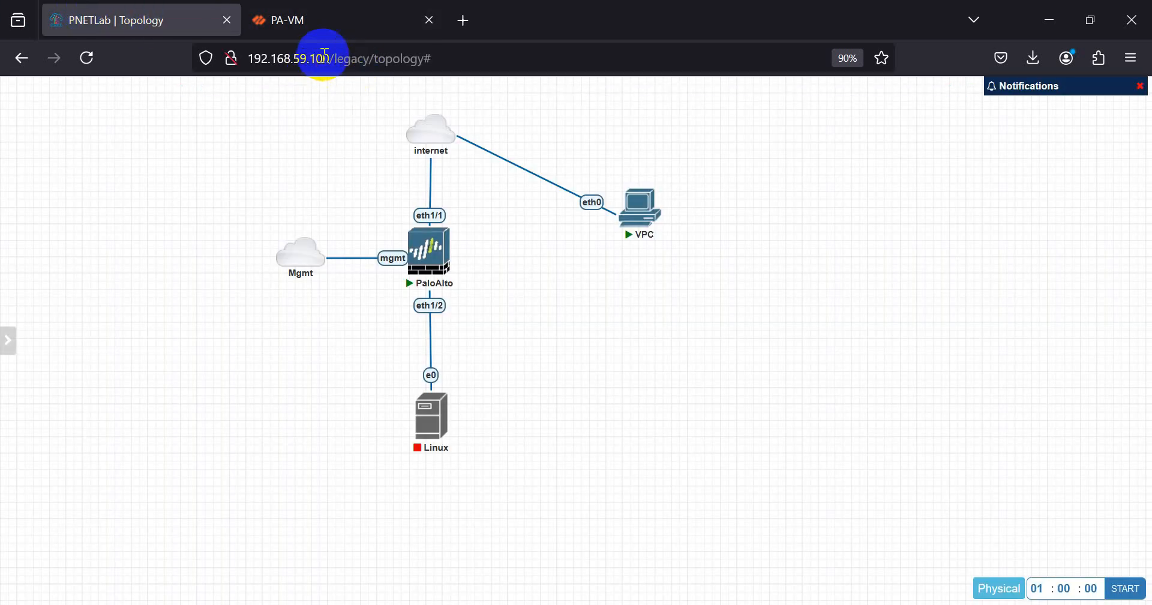
left_click(335, 24)
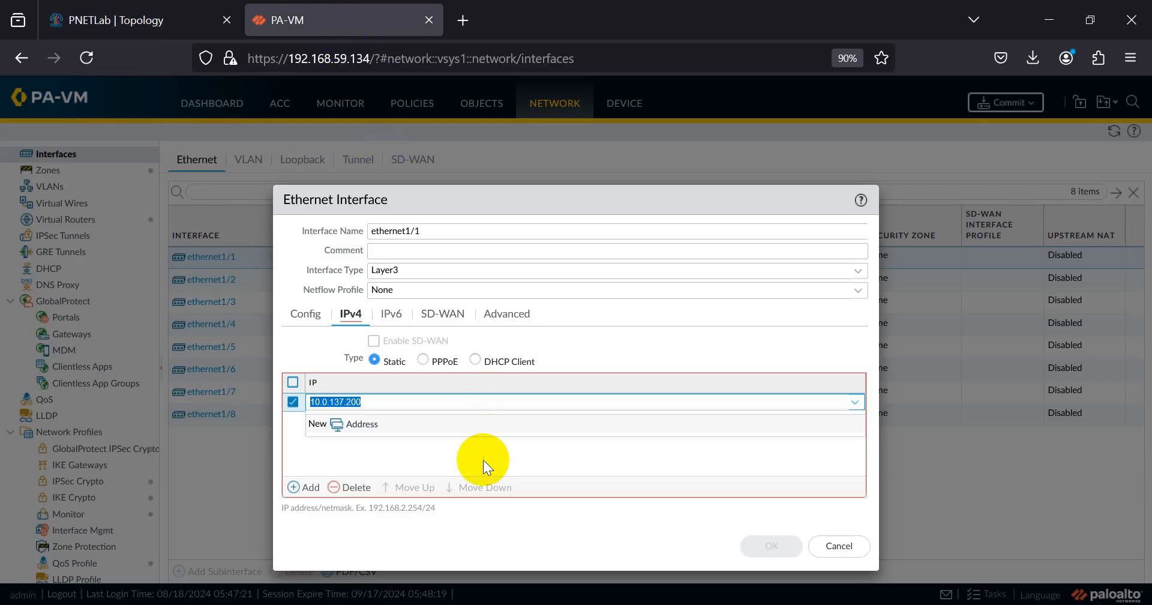
left_click(407, 399)
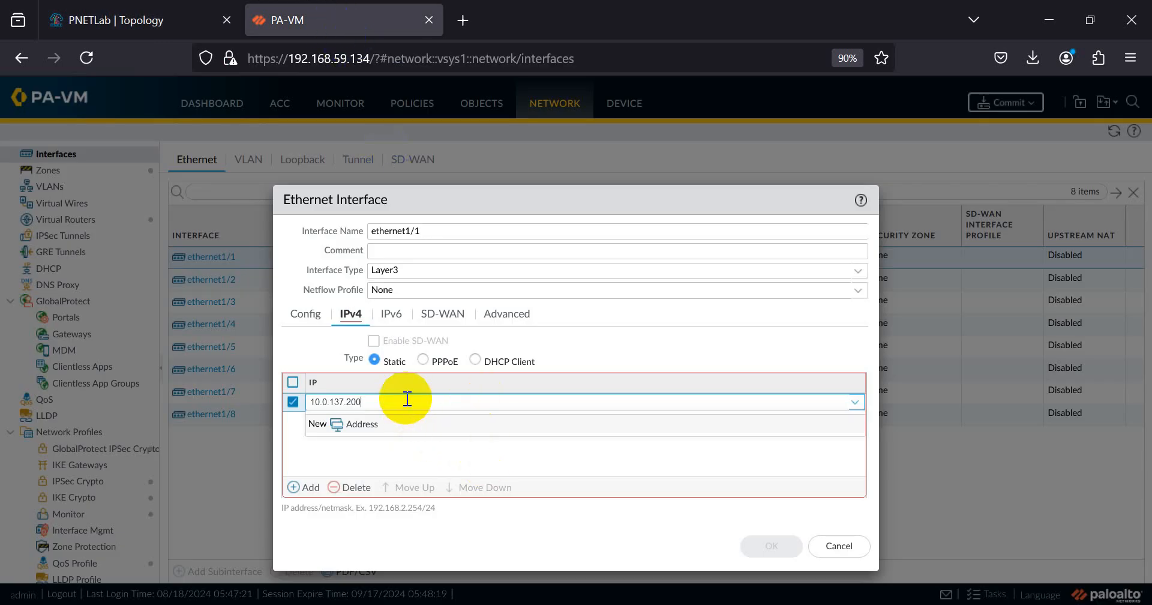
left_click(527, 529)
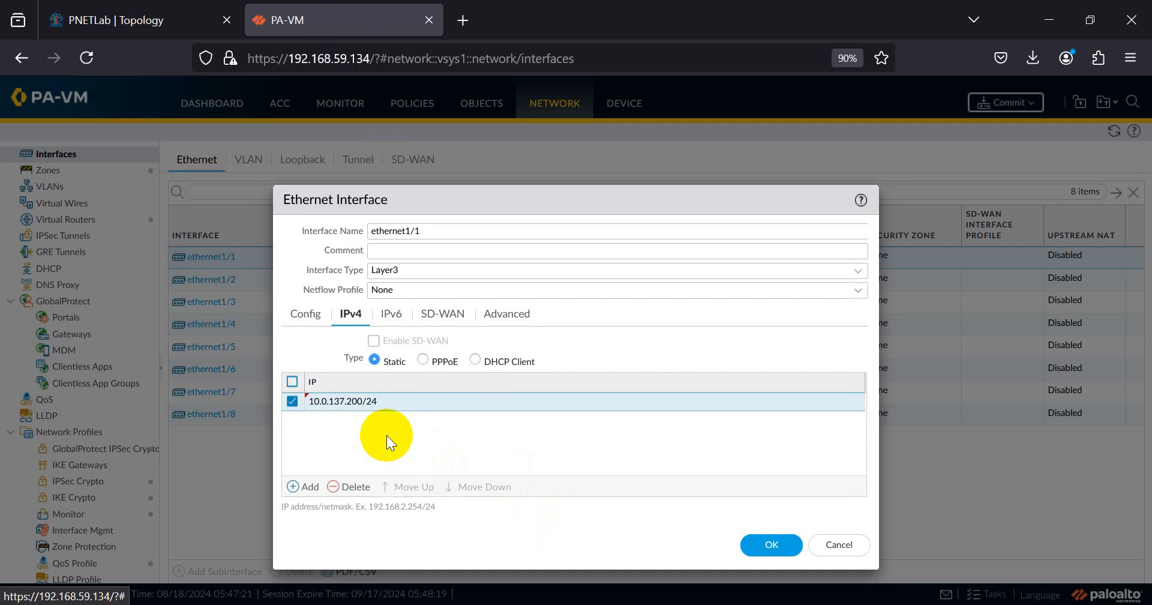
left_click(757, 547)
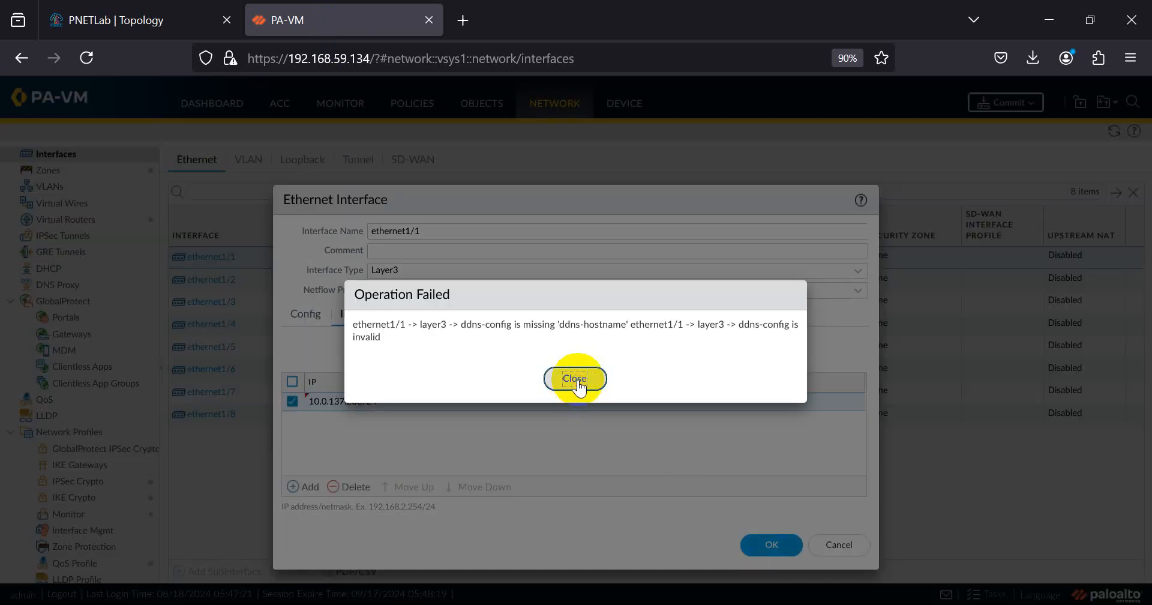
left_click(574, 379)
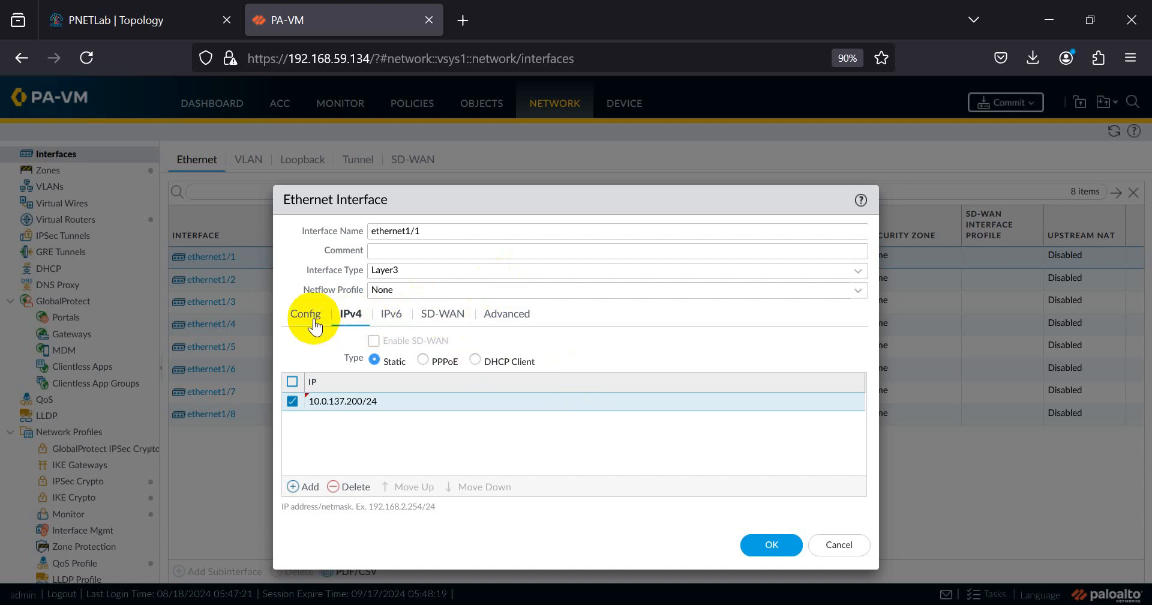
- Review ethernet1/1's address entry and its Advanced, SD-WAN, IPv6 and Config tabs
left_click(335, 402)
left_click(574, 380)
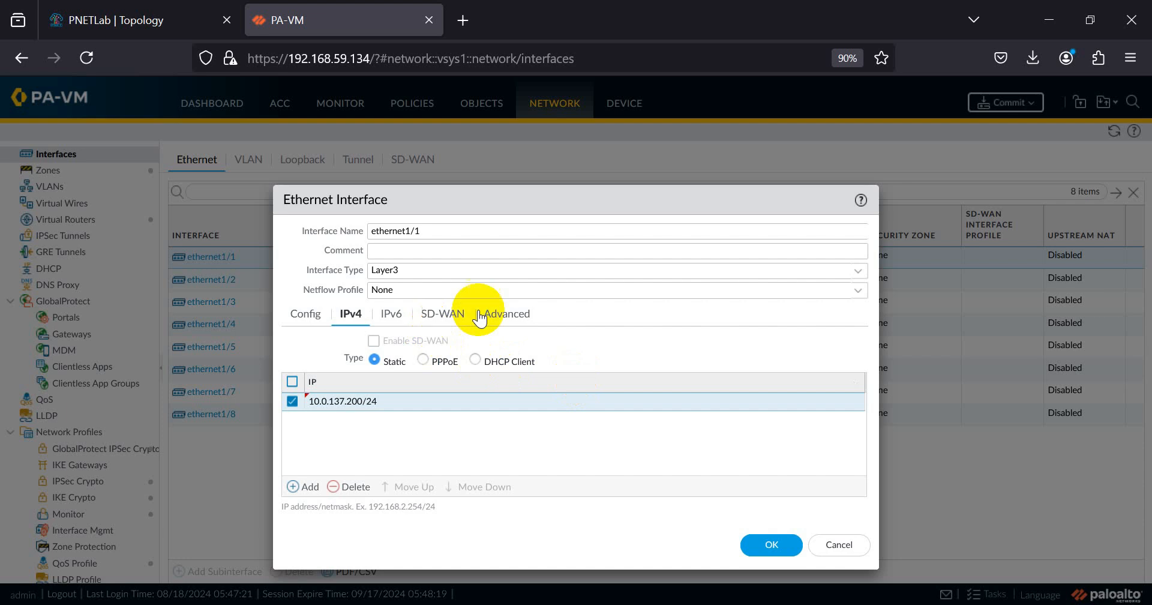
left_click(498, 313)
left_click(447, 315)
left_click(397, 316)
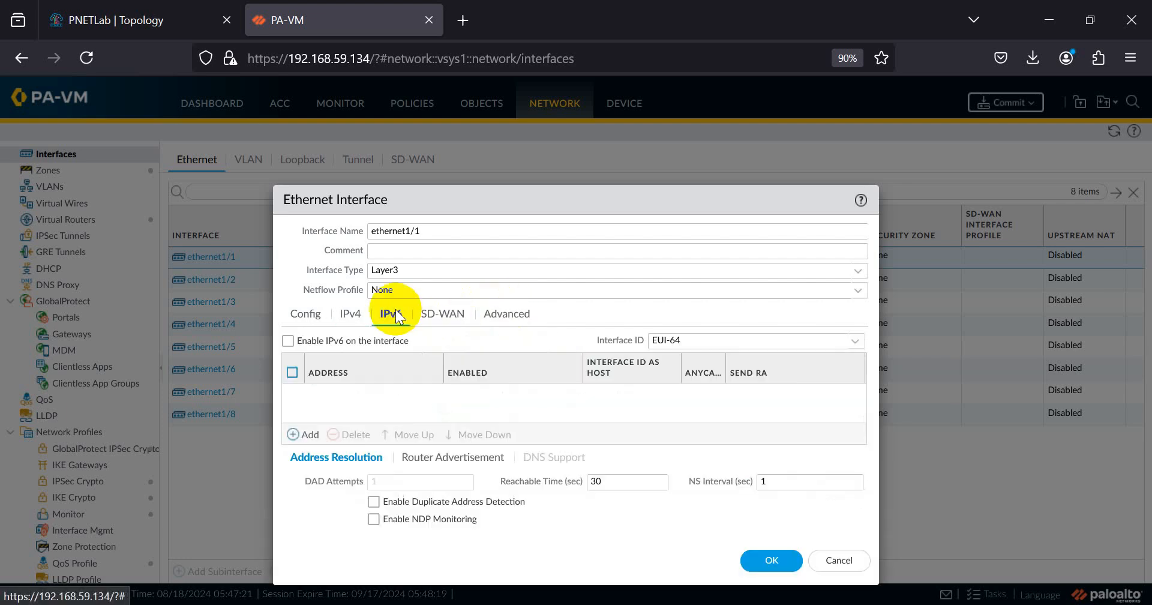
left_click(298, 314)
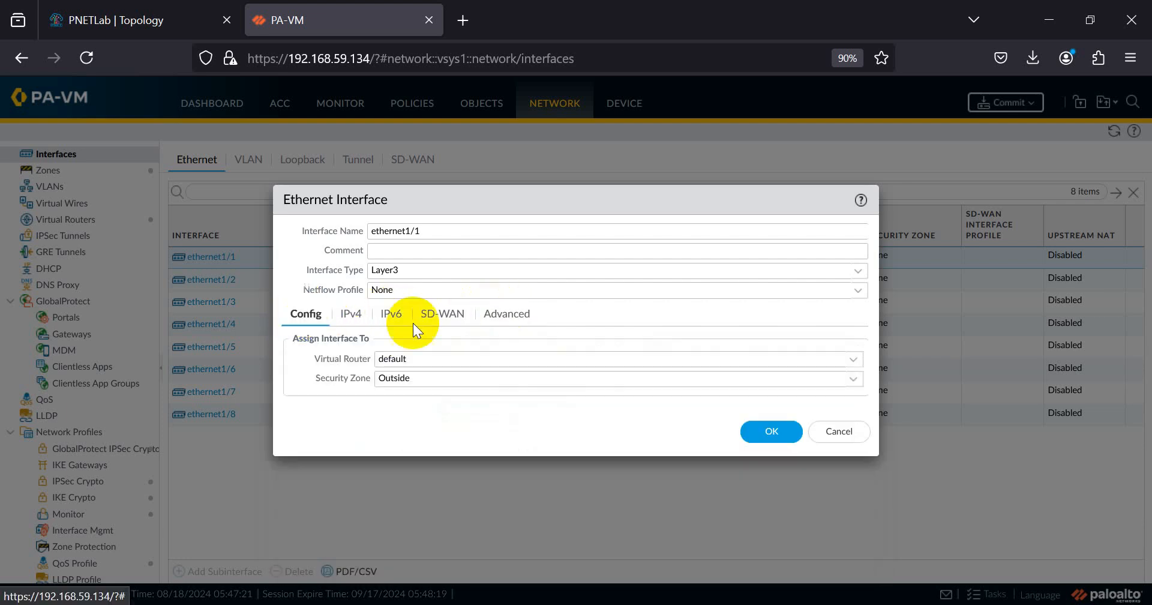
- Reselect the Outside zone, retry saving, dismiss the ddns-config error and cancel the ethernet1/1 changes
left_click(852, 380)
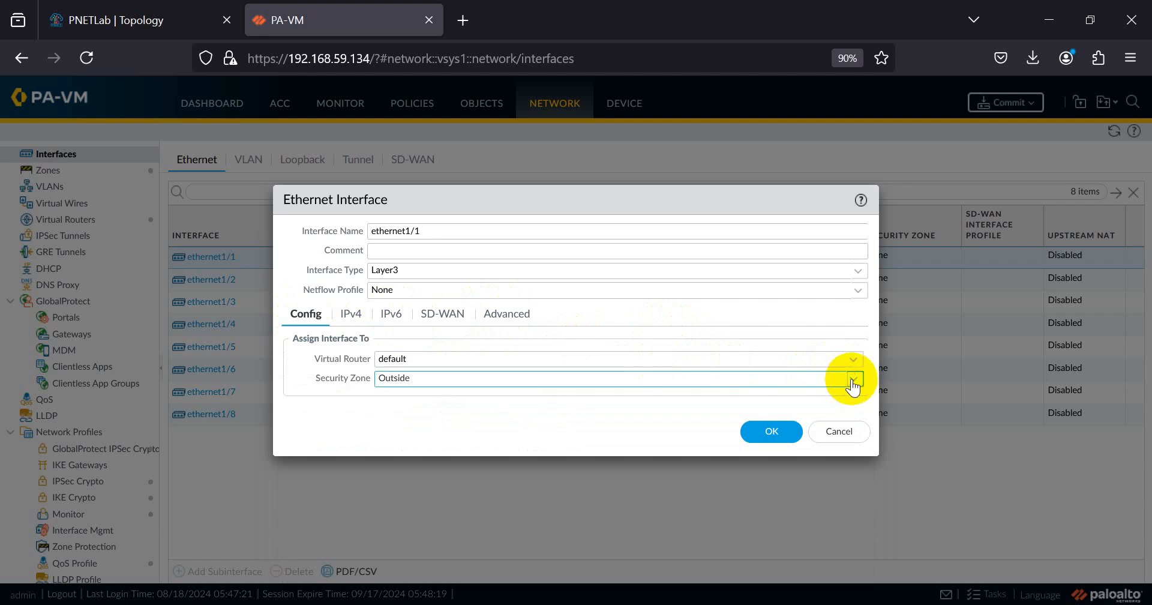
left_click(852, 380)
left_click(610, 378)
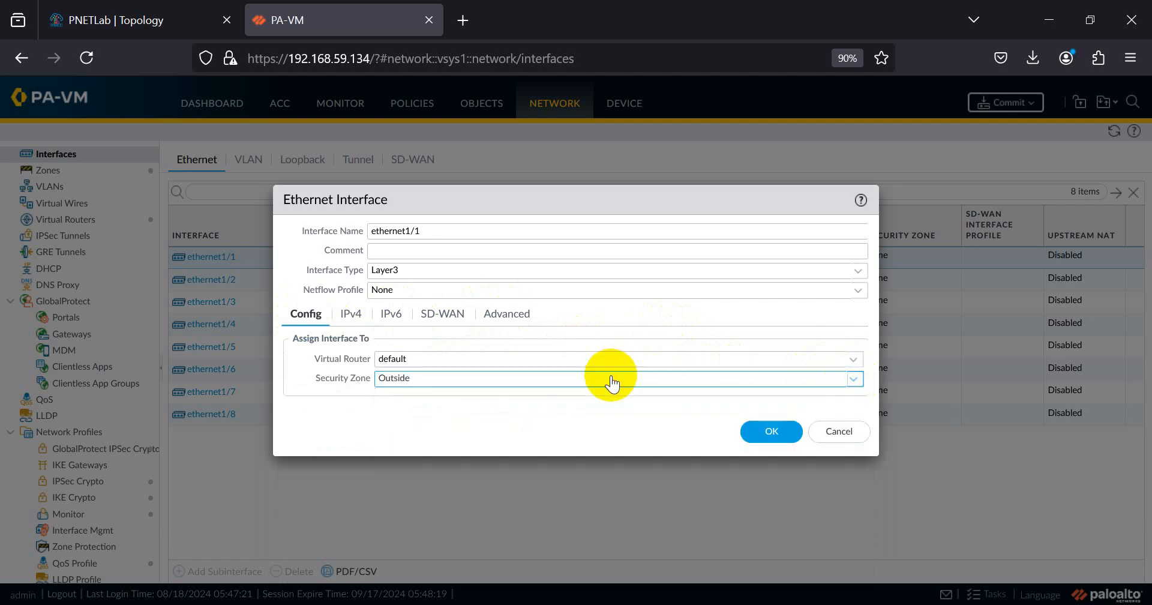
left_click(419, 379)
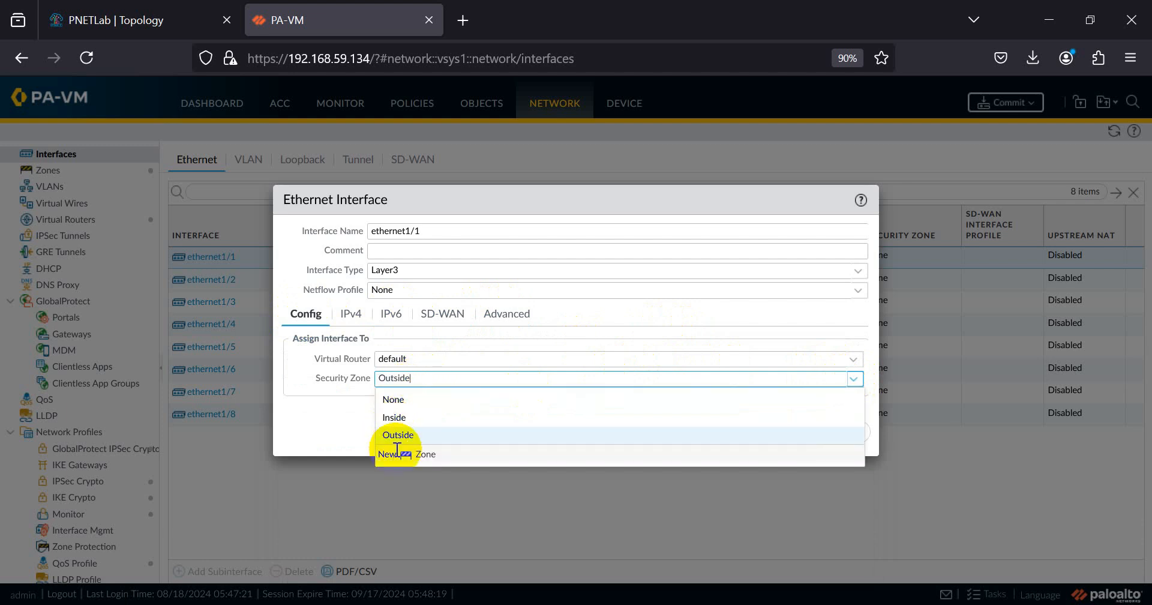
left_click(406, 434)
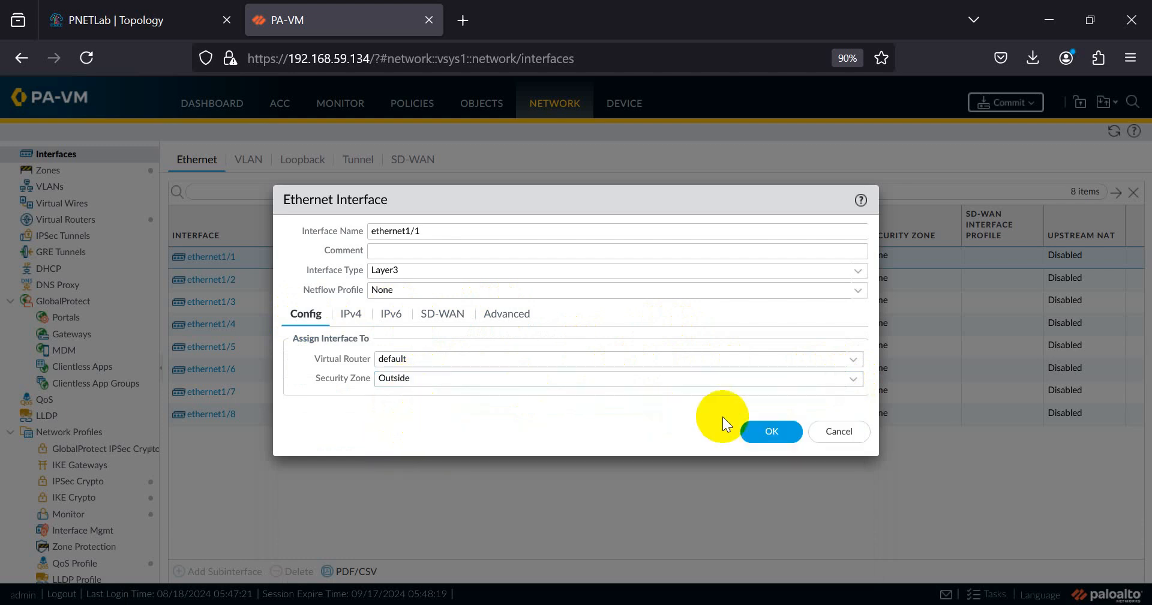
left_click(770, 432)
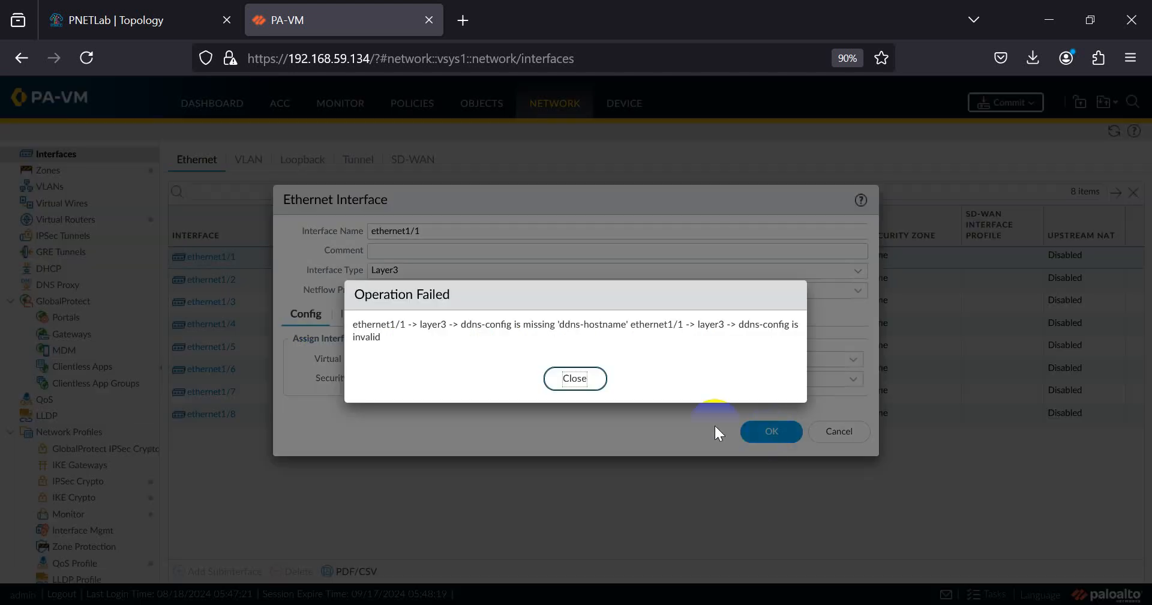
left_click(571, 378)
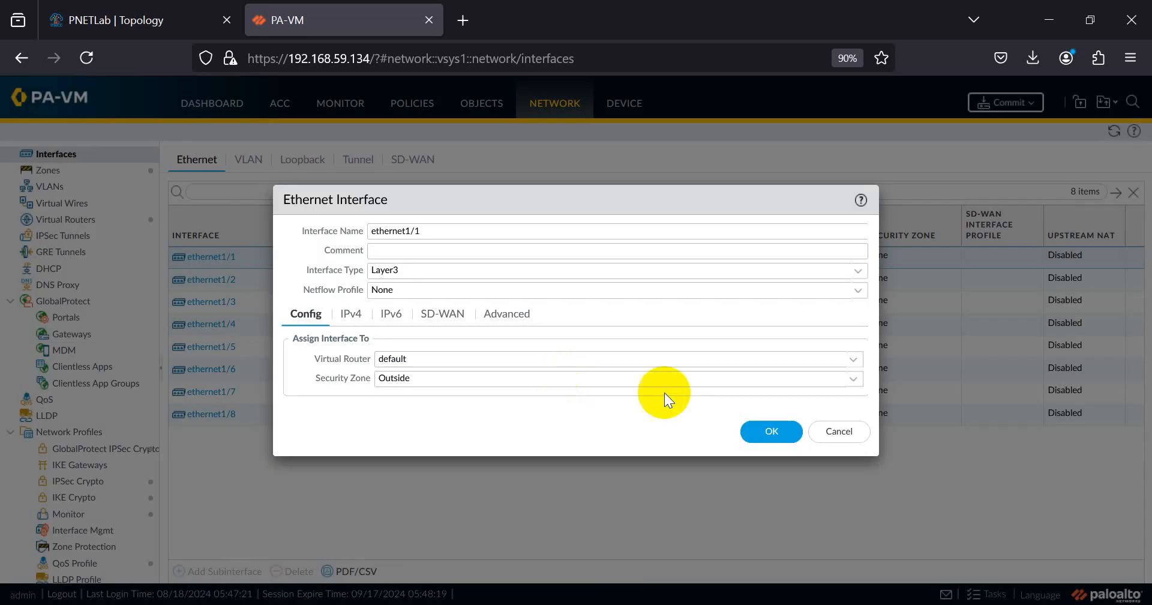
left_click(821, 427)
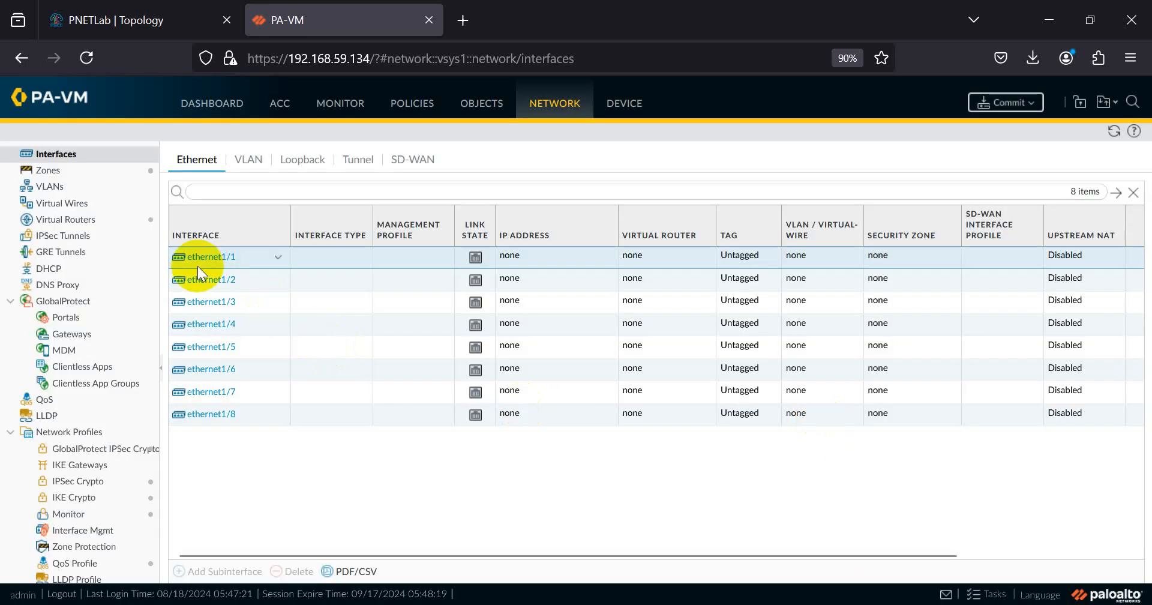
- Make ethernet1/2 a Layer3 interface in the default virtual router and Inside zone
left_click(216, 283)
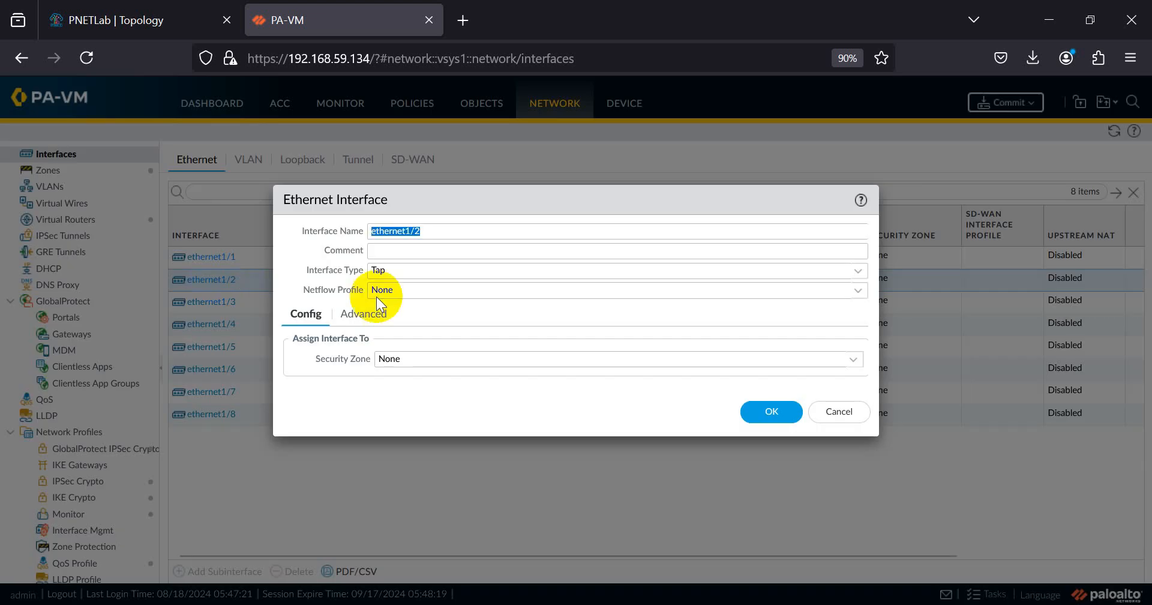
left_click(858, 291)
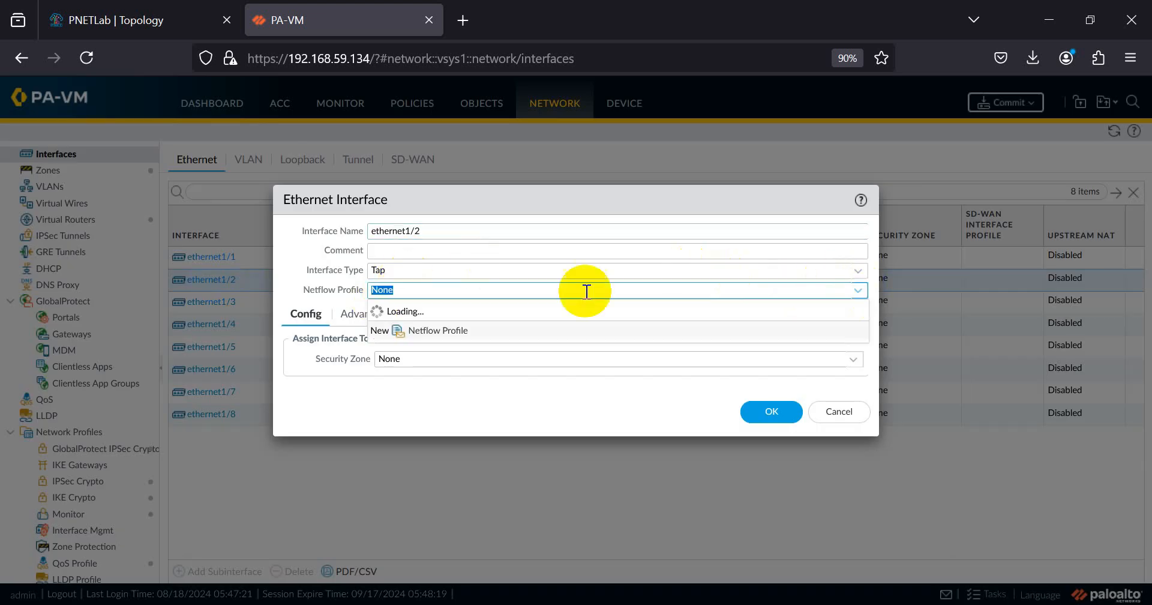
left_click(846, 270)
left_click(850, 268)
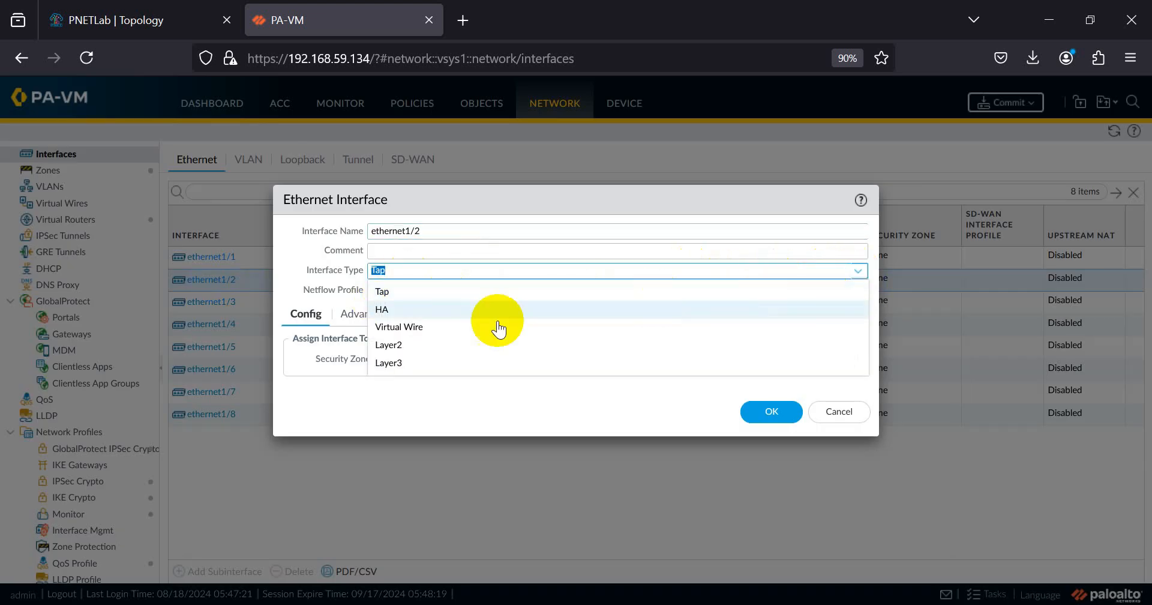
left_click(384, 347)
left_click(857, 271)
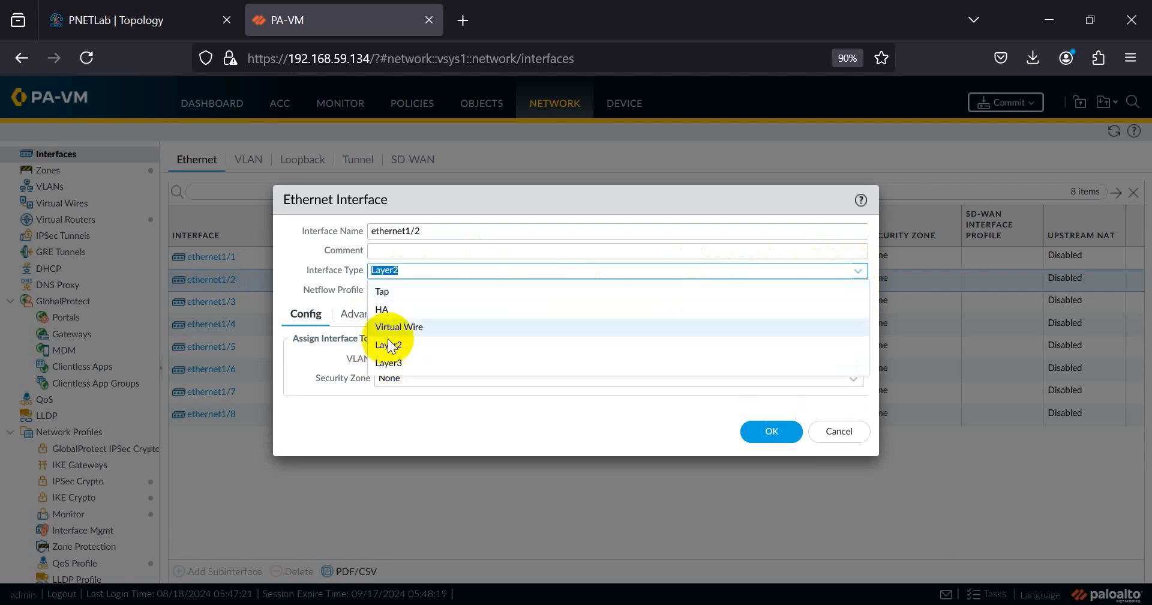
left_click(398, 362)
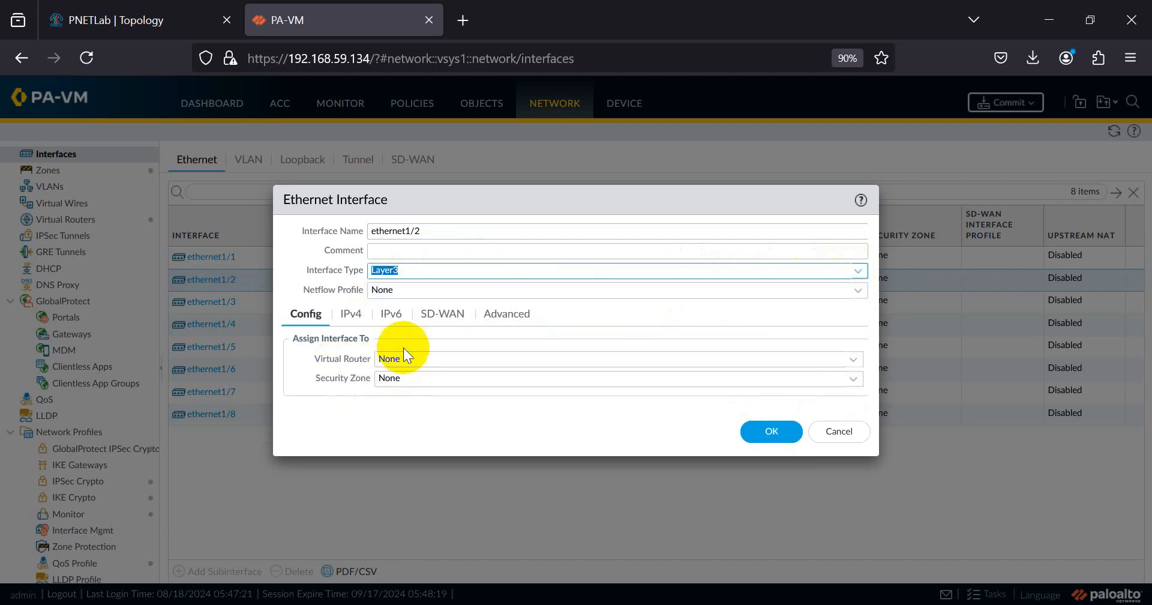
left_click(853, 360)
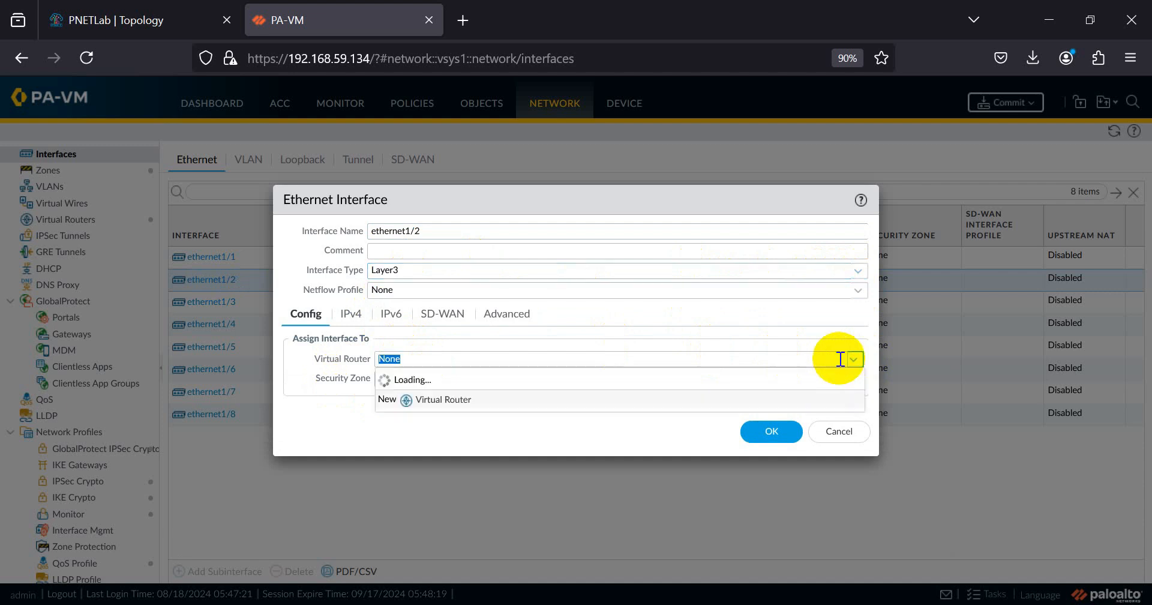
left_click(419, 392)
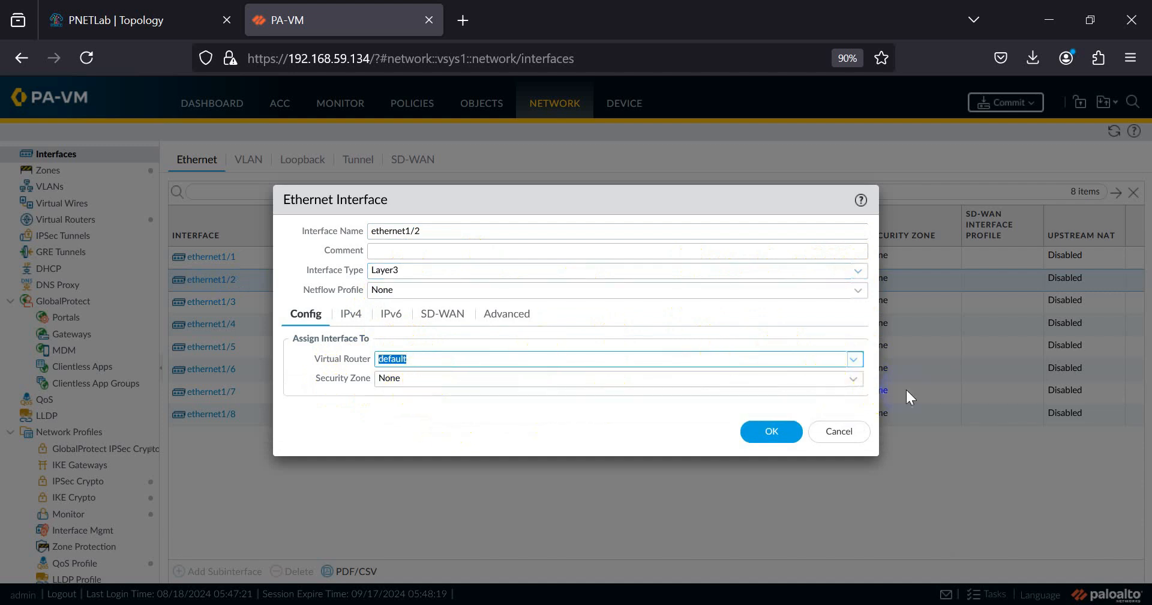
left_click(852, 382)
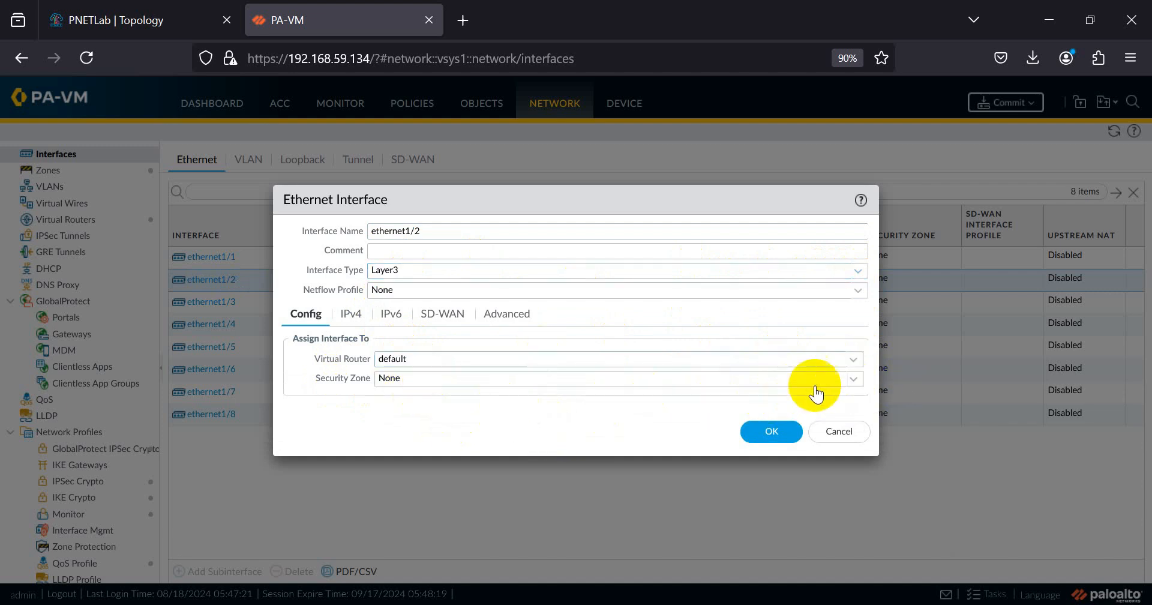
left_click(852, 378)
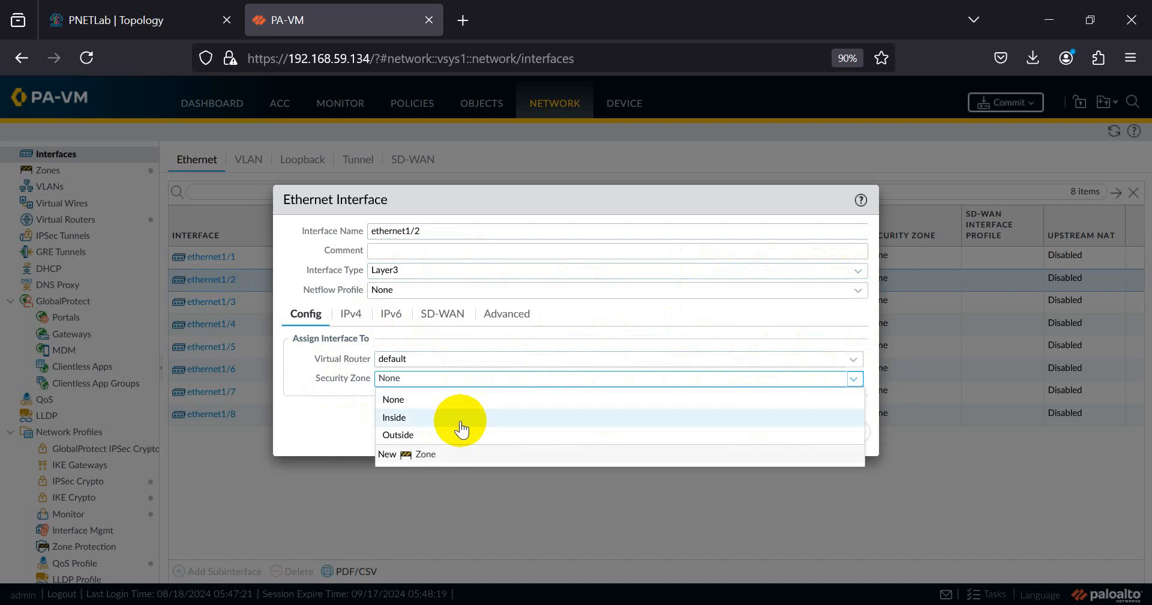
left_click(461, 418)
- Give ethernet1/2 the address 172.16.10.254/24 and the PING management profile
left_click(343, 312)
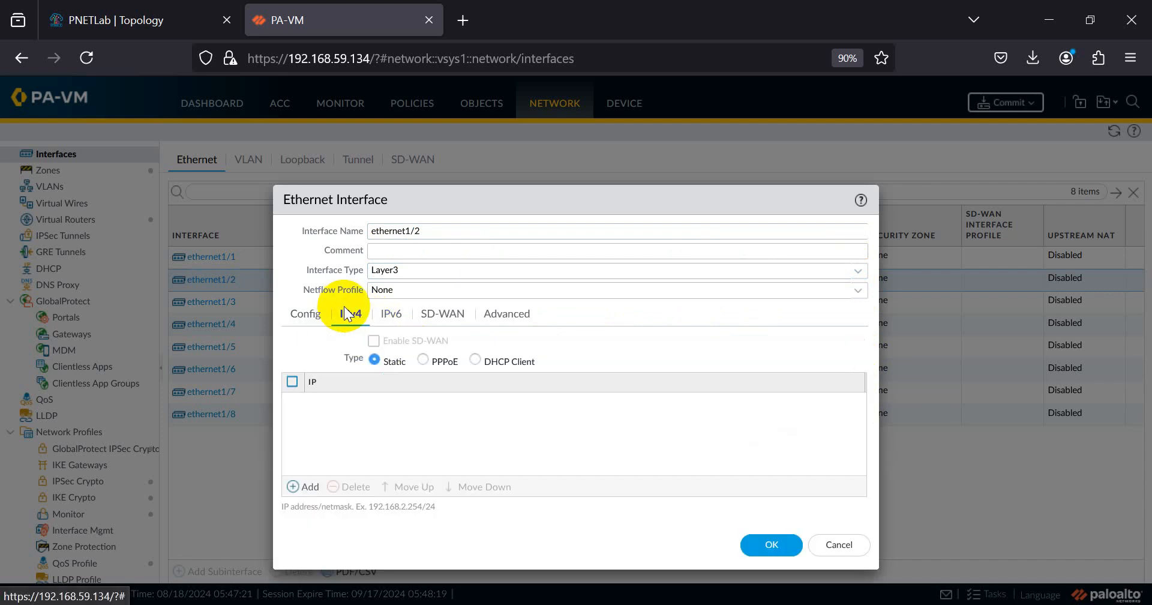
left_click(295, 486)
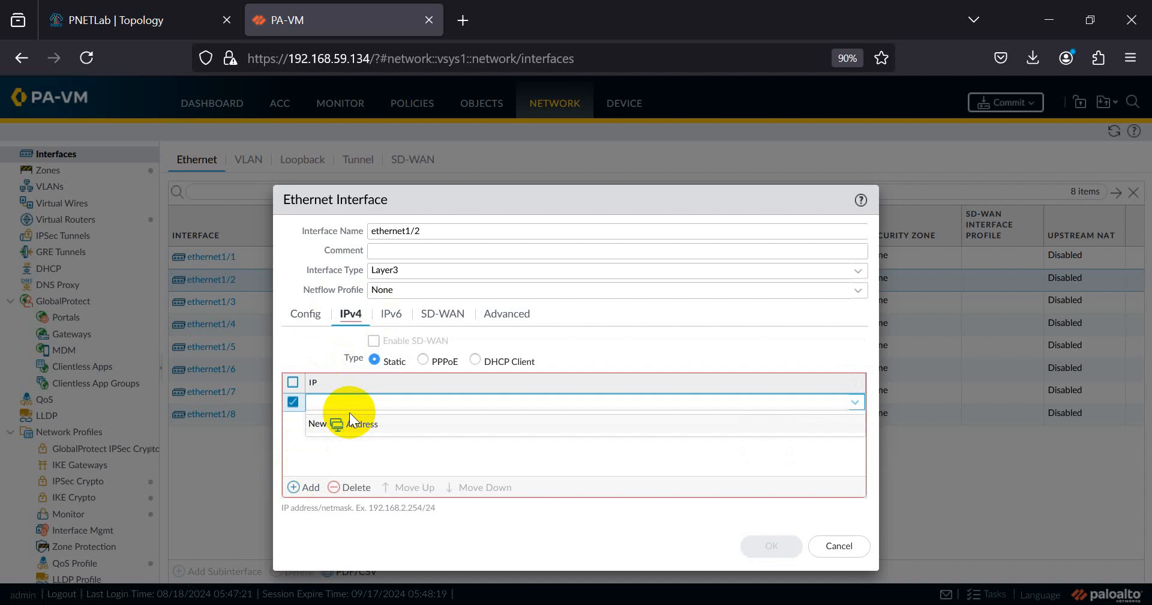
type("172.16.10.254/24")
left_click(368, 541)
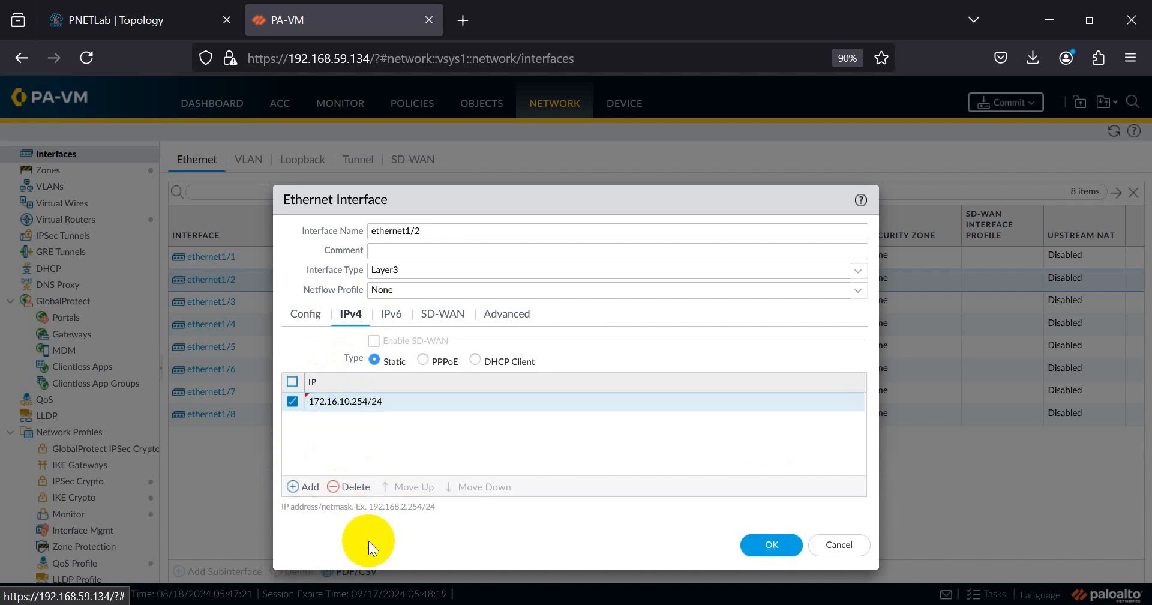
left_click(507, 317)
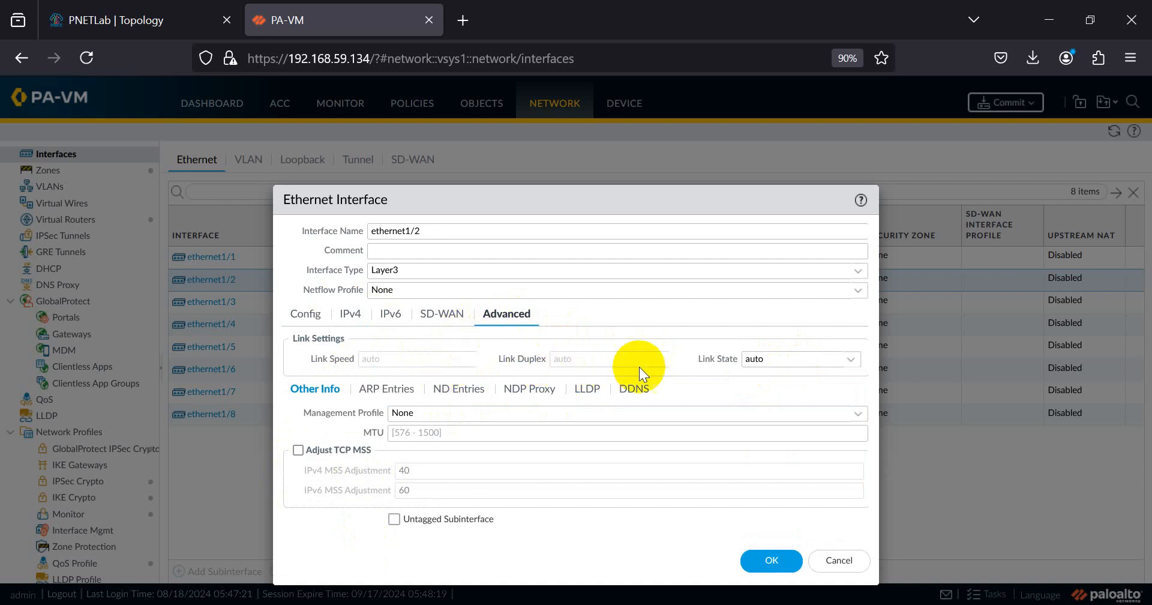
left_click(854, 412)
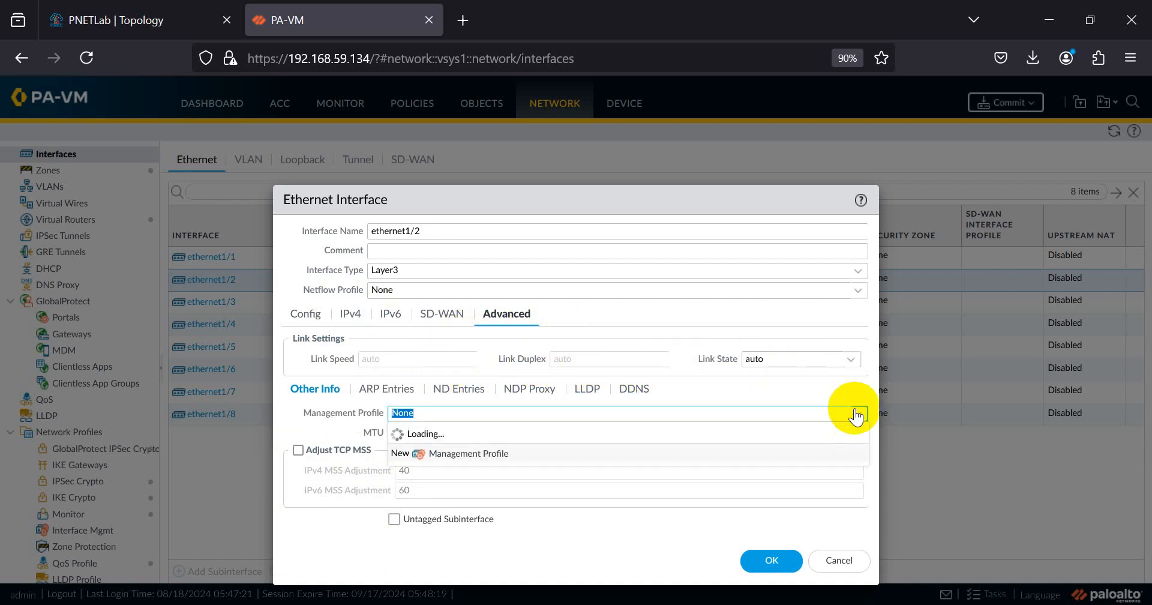
left_click(413, 451)
left_click(345, 525)
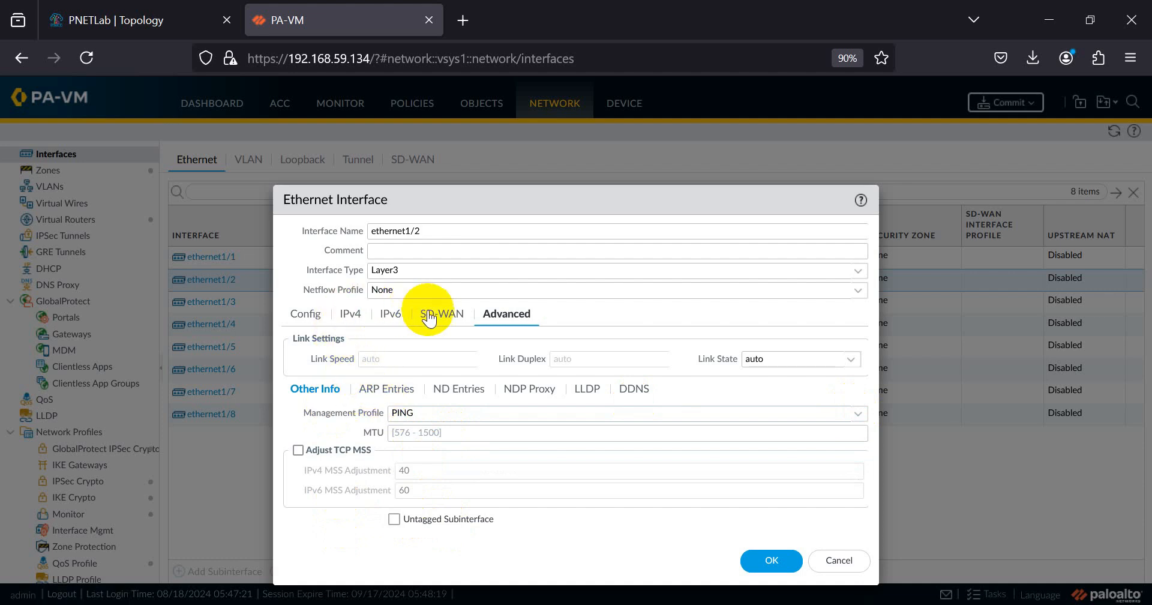
- Confirm the default virtual router and save the ethernet1/2 settings
left_click(390, 315)
left_click(303, 316)
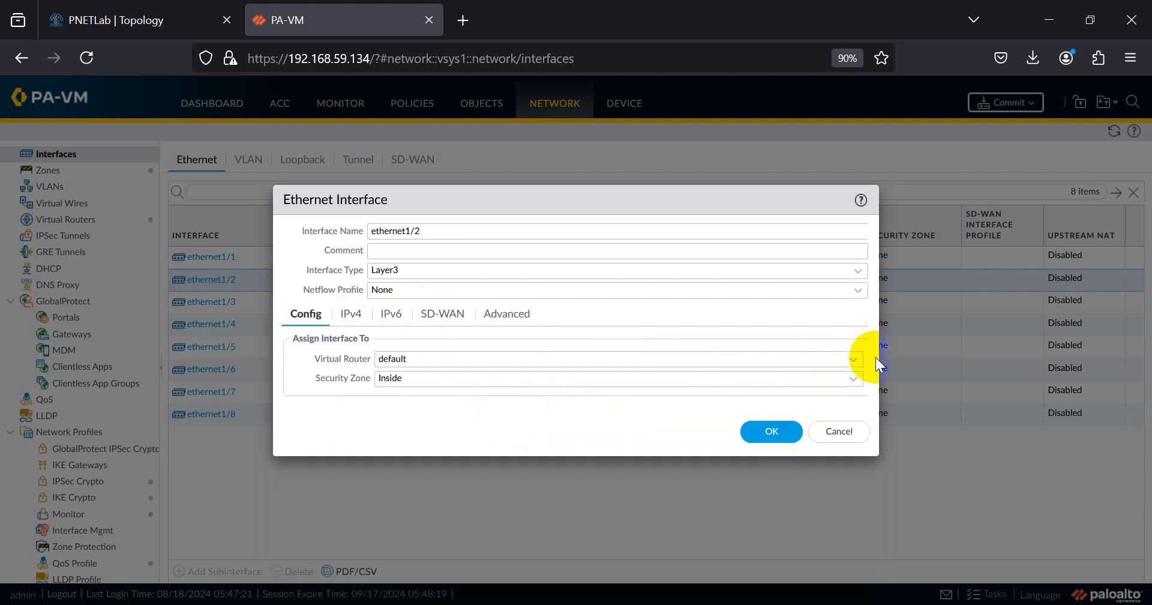
left_click(855, 358)
left_click(854, 358)
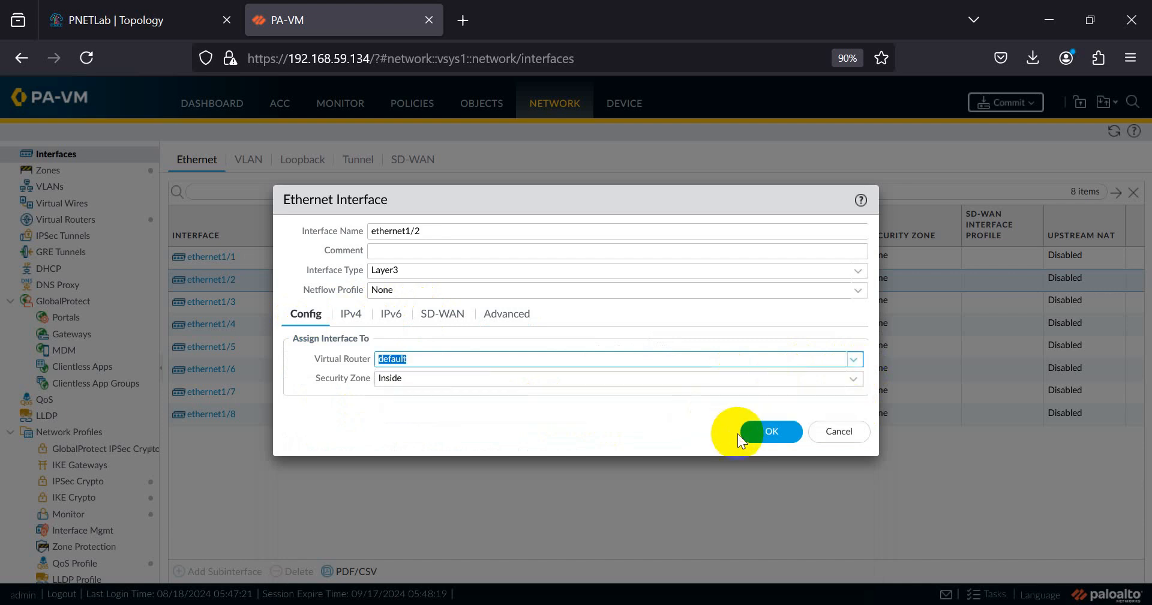
left_click(769, 430)
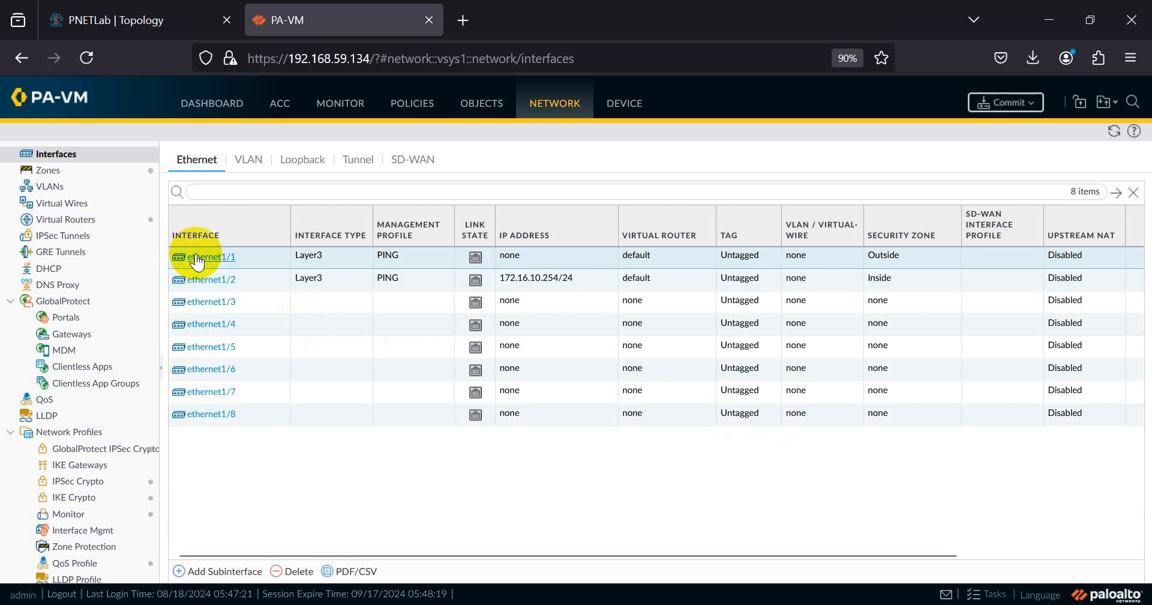
left_click(210, 257)
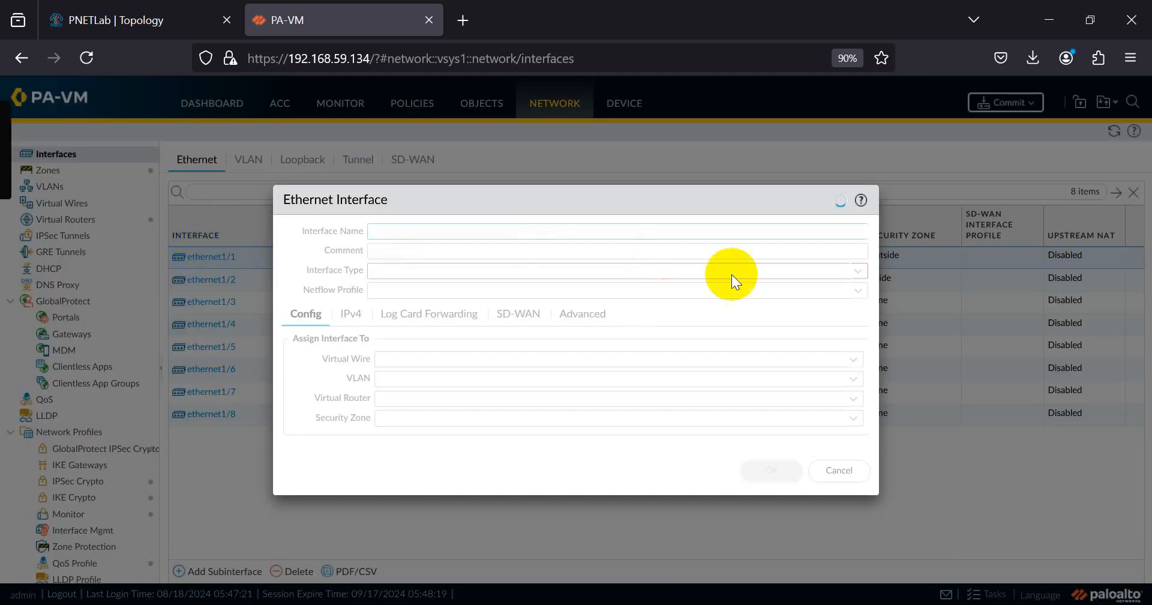
- Keep ethernet1/1 as Layer3 and add the IPv4 address 10.0.137.110/24
left_click(852, 270)
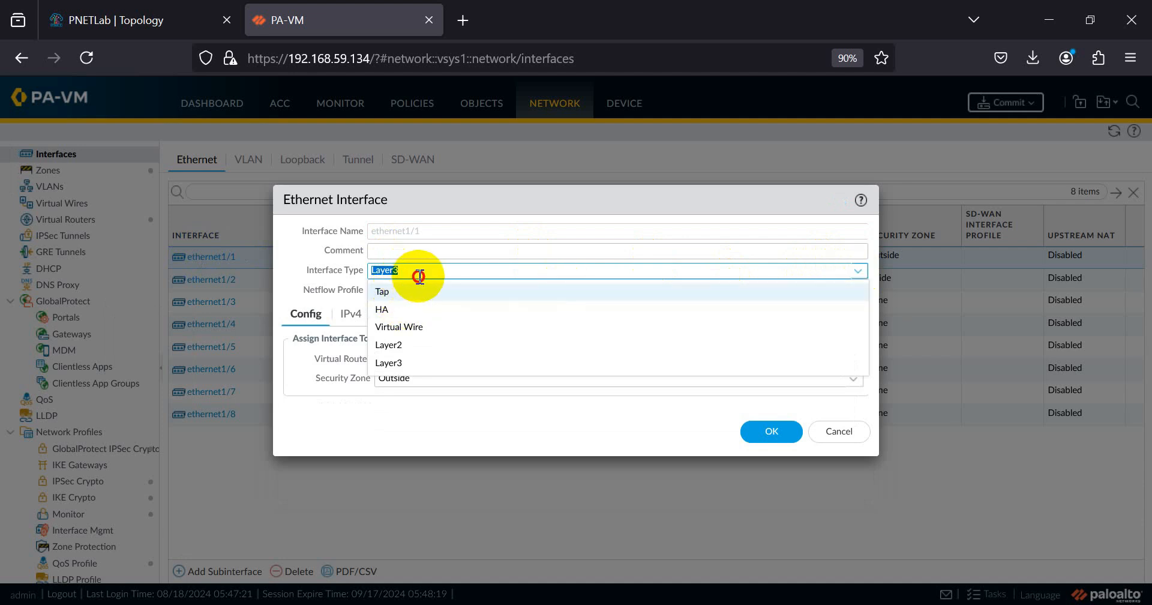
left_click(301, 281)
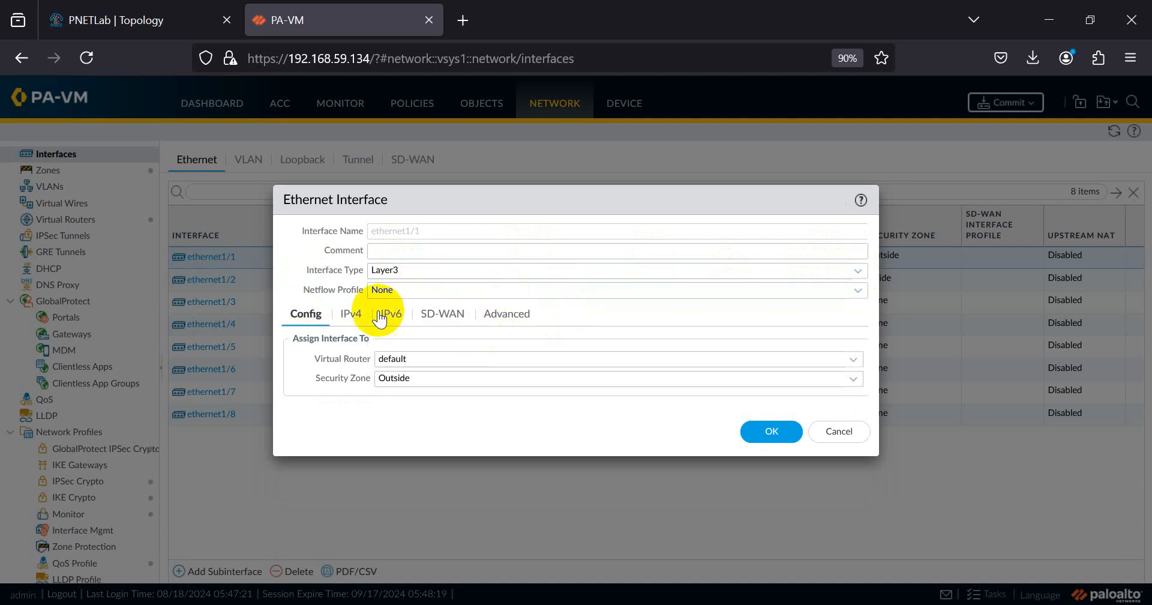
left_click(353, 316)
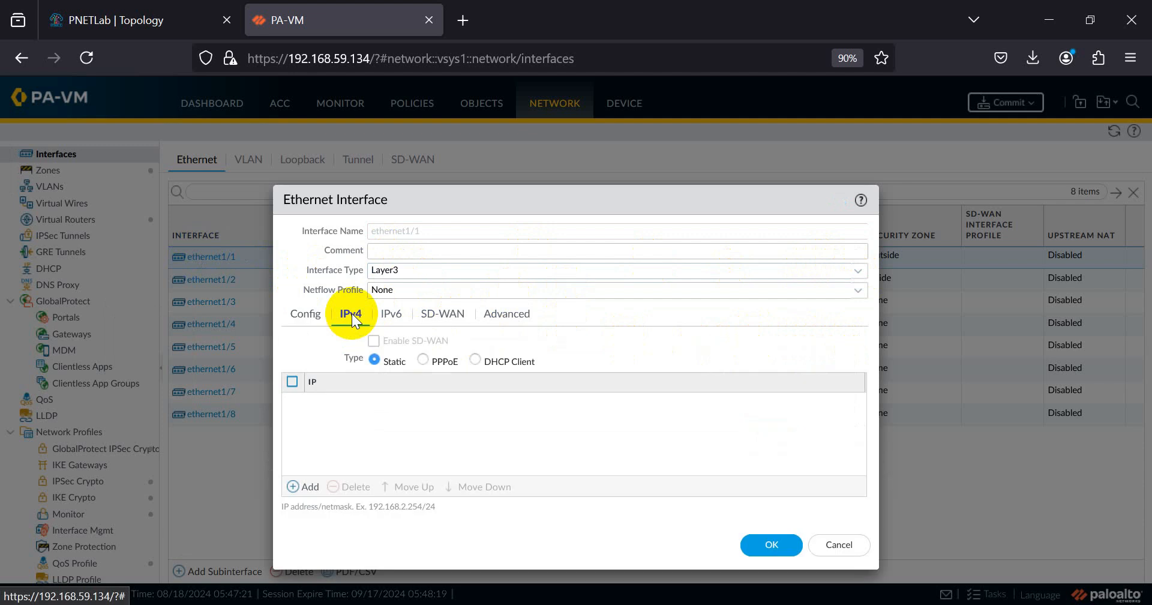
left_click(298, 487)
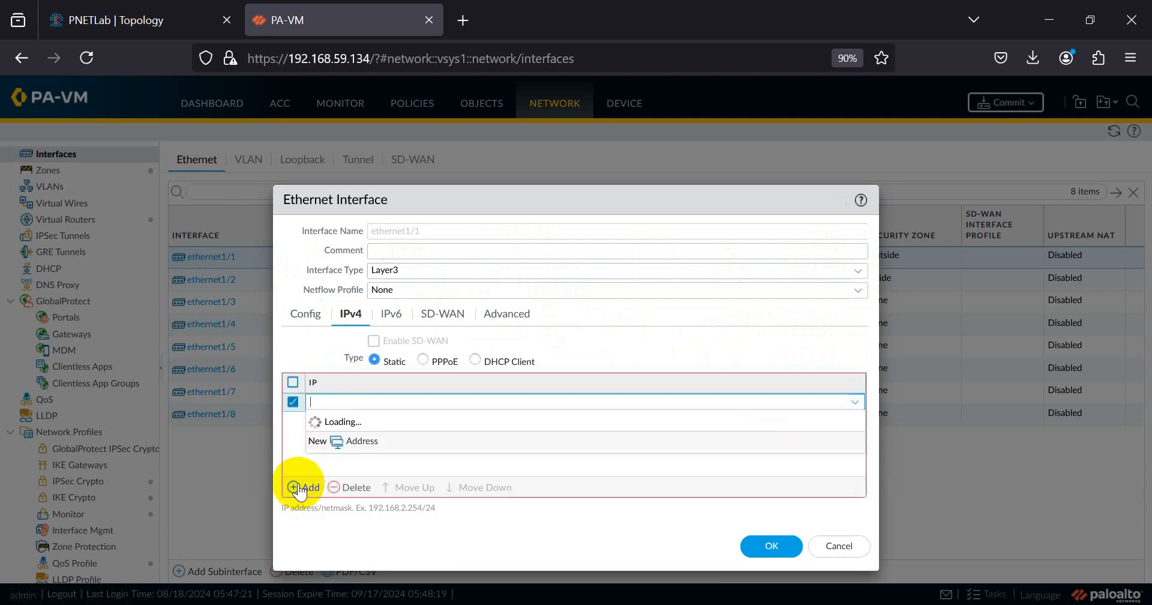
type("10.0.137.24")
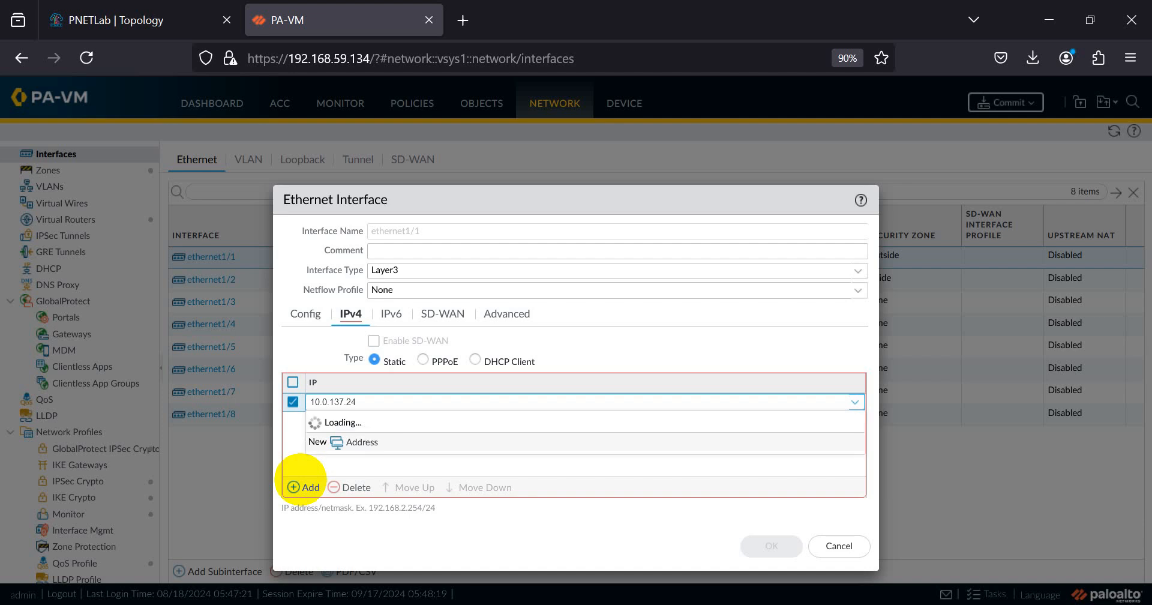
key("BackSpace")
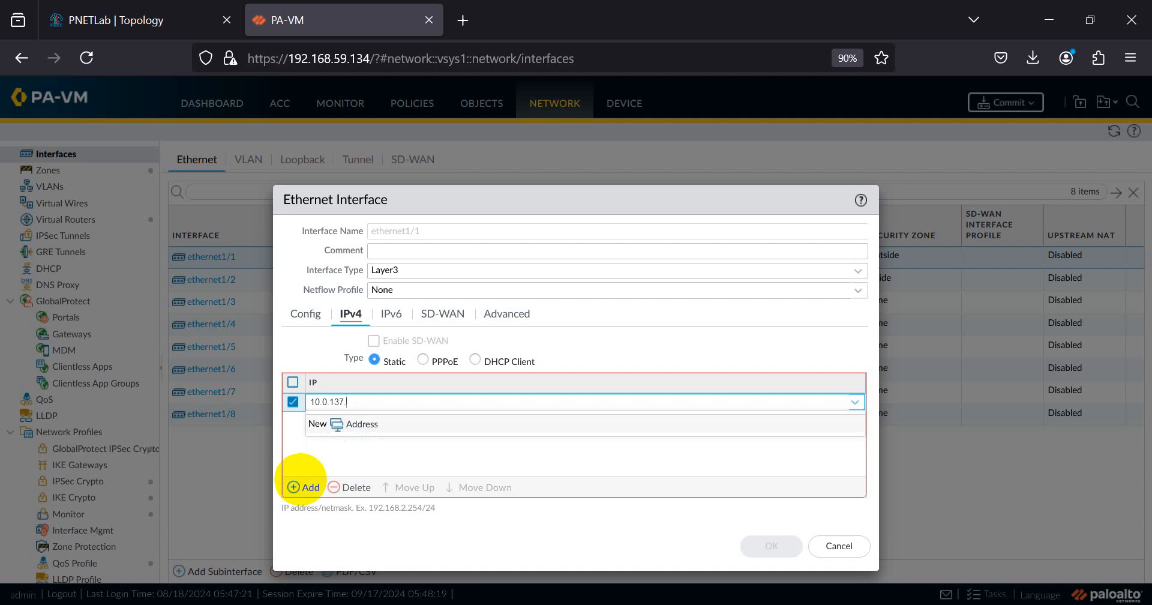
type("110/24")
left_click(433, 537)
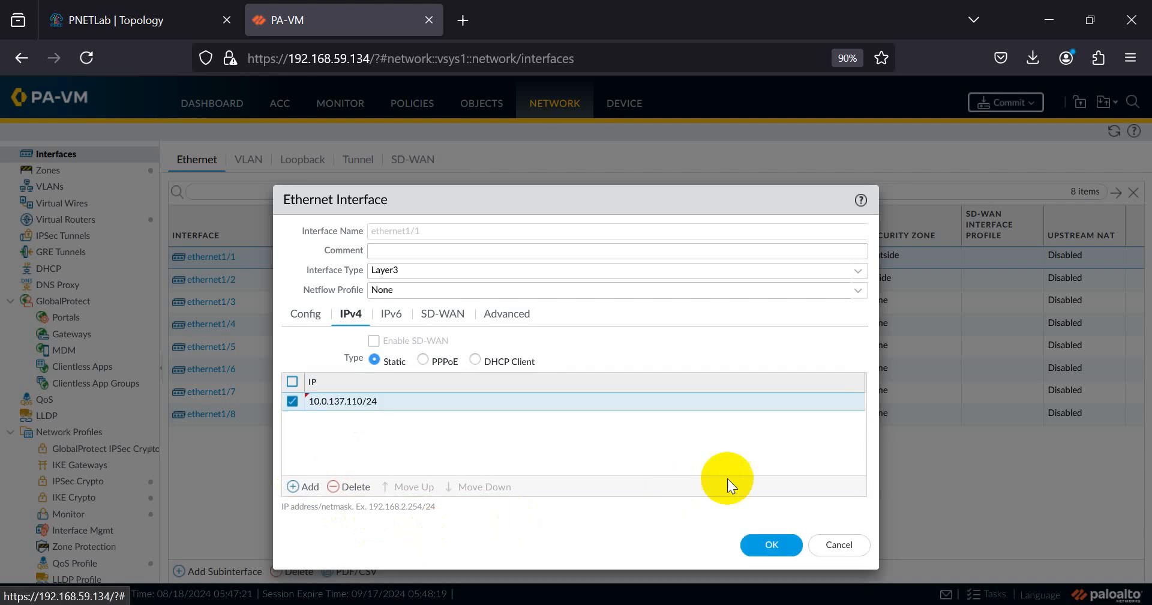
- Review ethernet1/1's zone, router and address settings, then save the interface
left_click(489, 318)
left_click(300, 317)
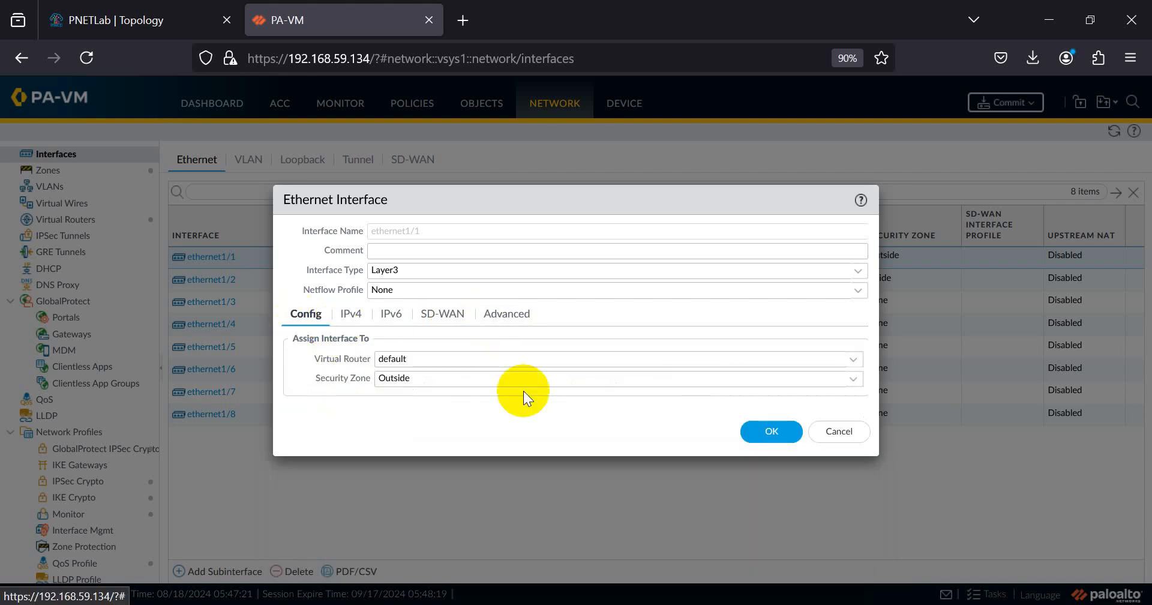
left_click(350, 314)
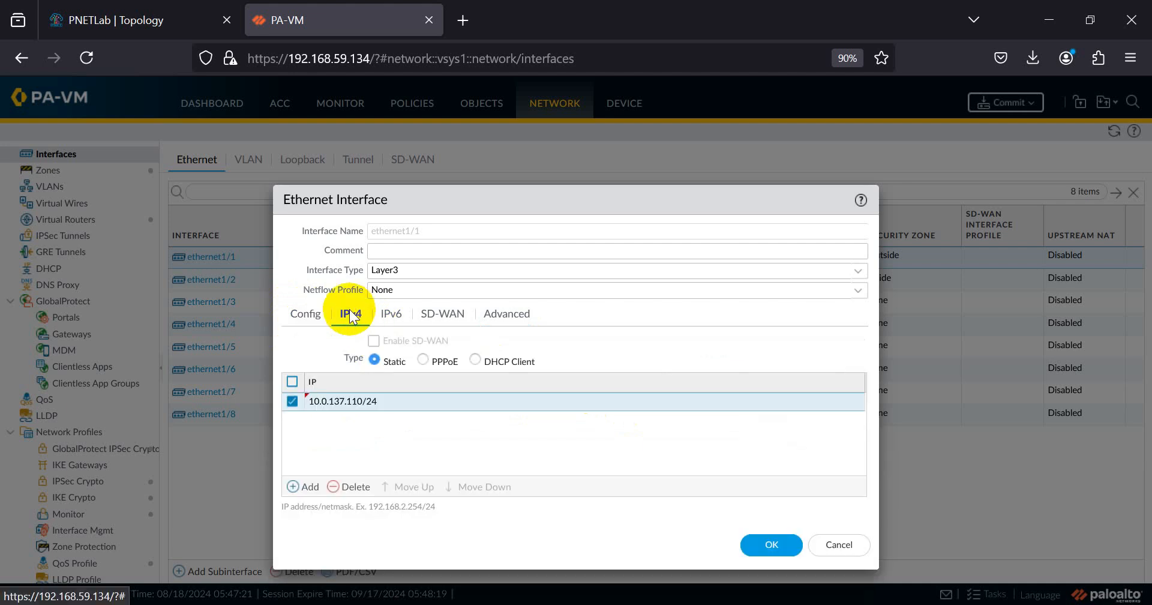
left_click(774, 546)
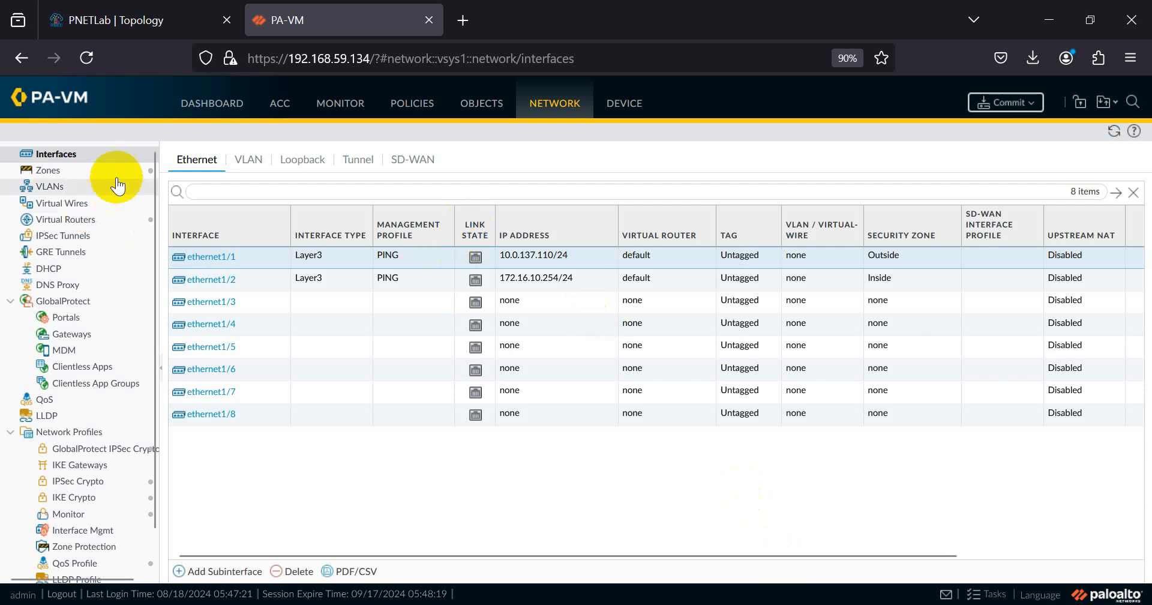
- Open the default virtual router's Static Routes list, discarding an accidental new-router form
left_click(78, 223)
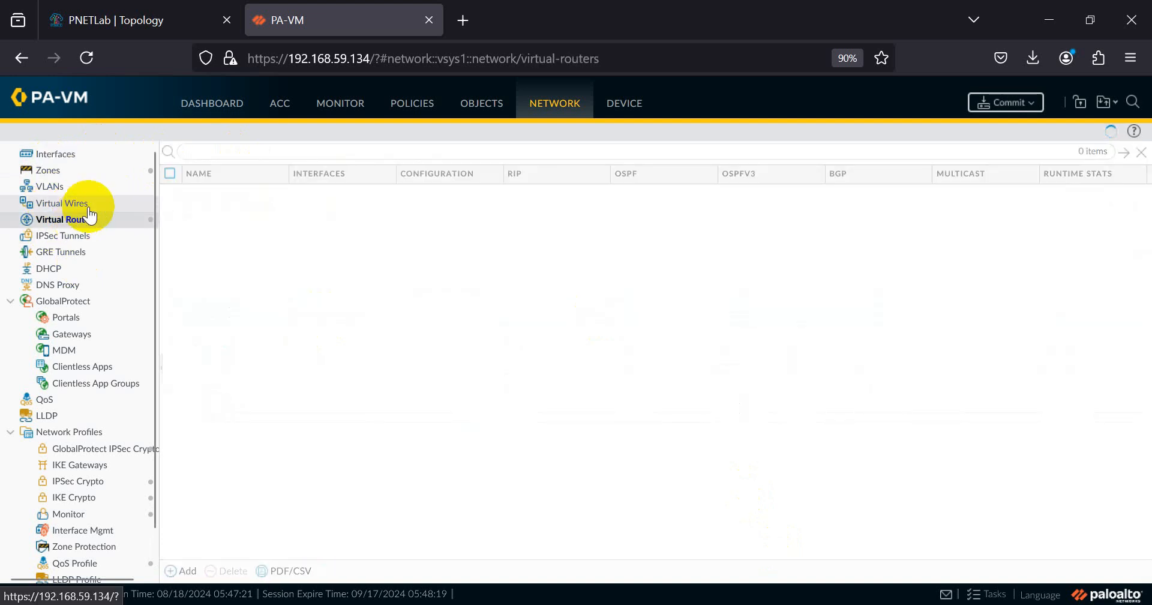
left_click(175, 575)
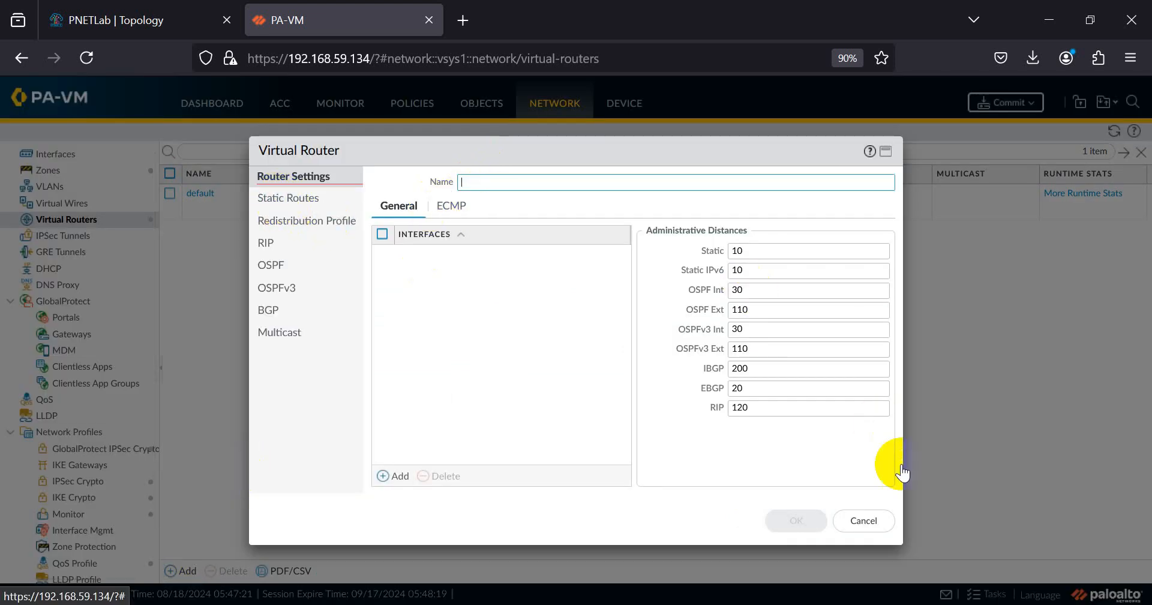
left_click(863, 520)
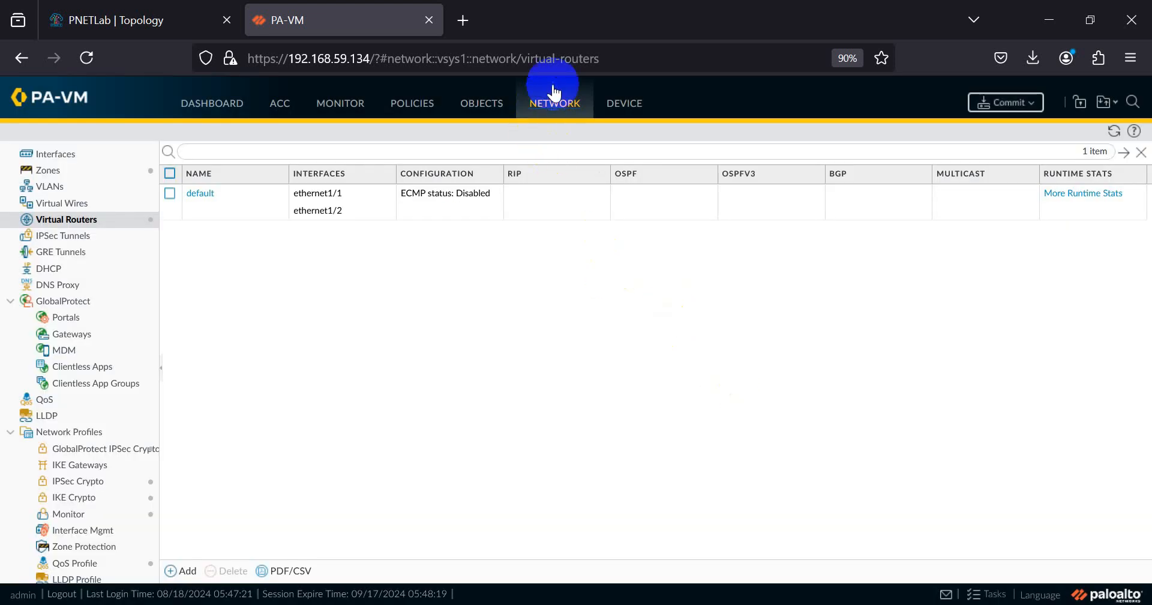
left_click(53, 220)
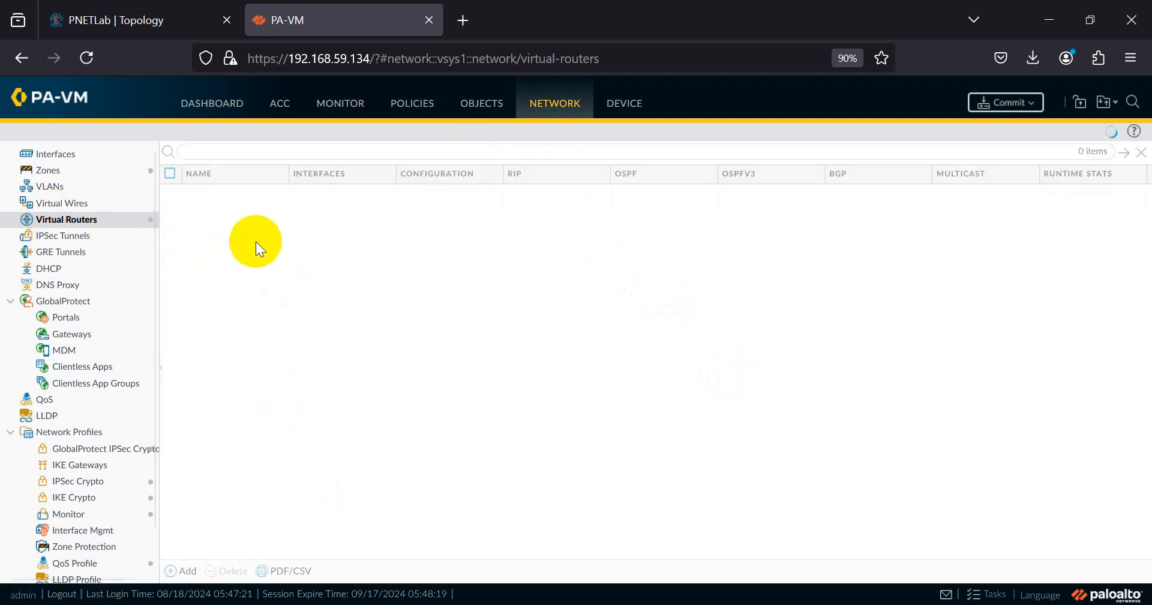
left_click(208, 198)
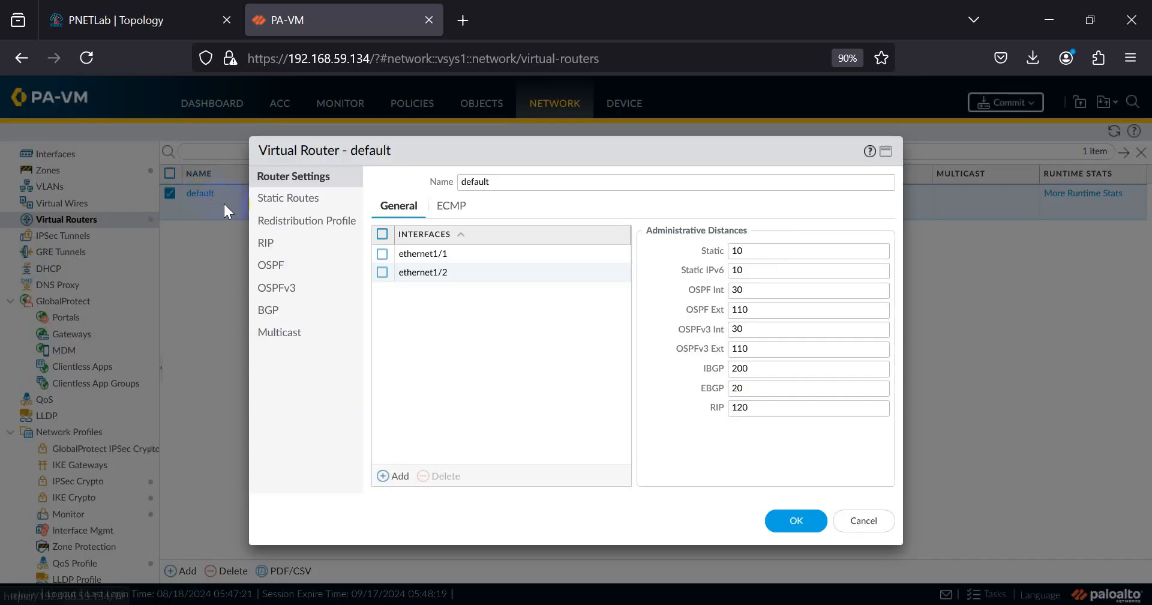
left_click(278, 198)
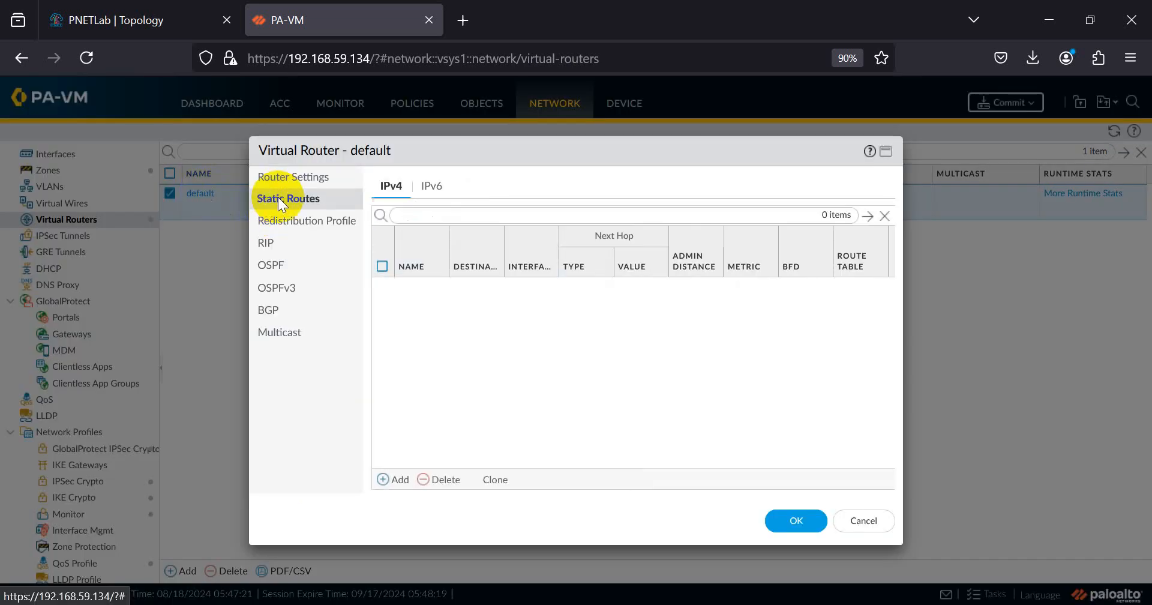
- Add a static route named default-route with destination 0.0.0.0/0
left_click(398, 479)
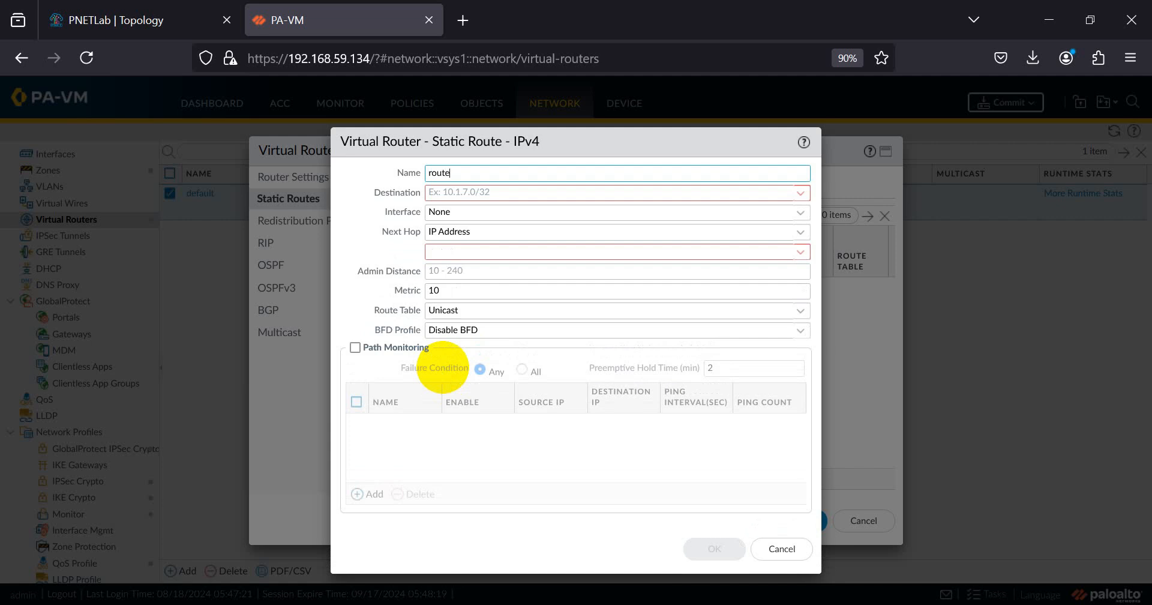
type("route-internet")
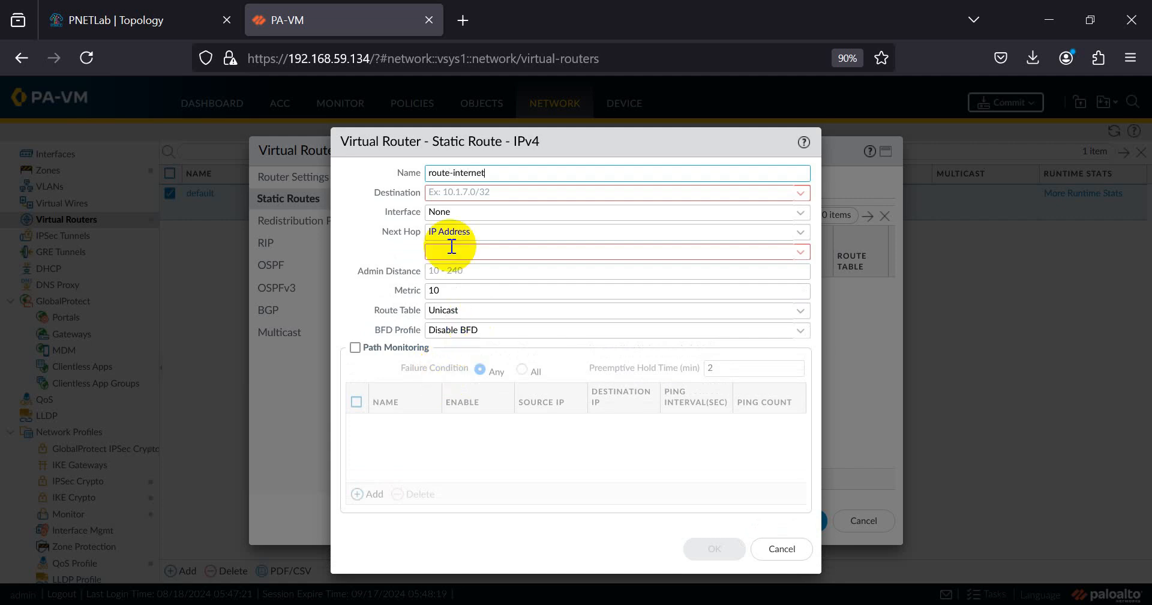
left_click_drag(512, 172, 347, 185)
type("defaultkt")
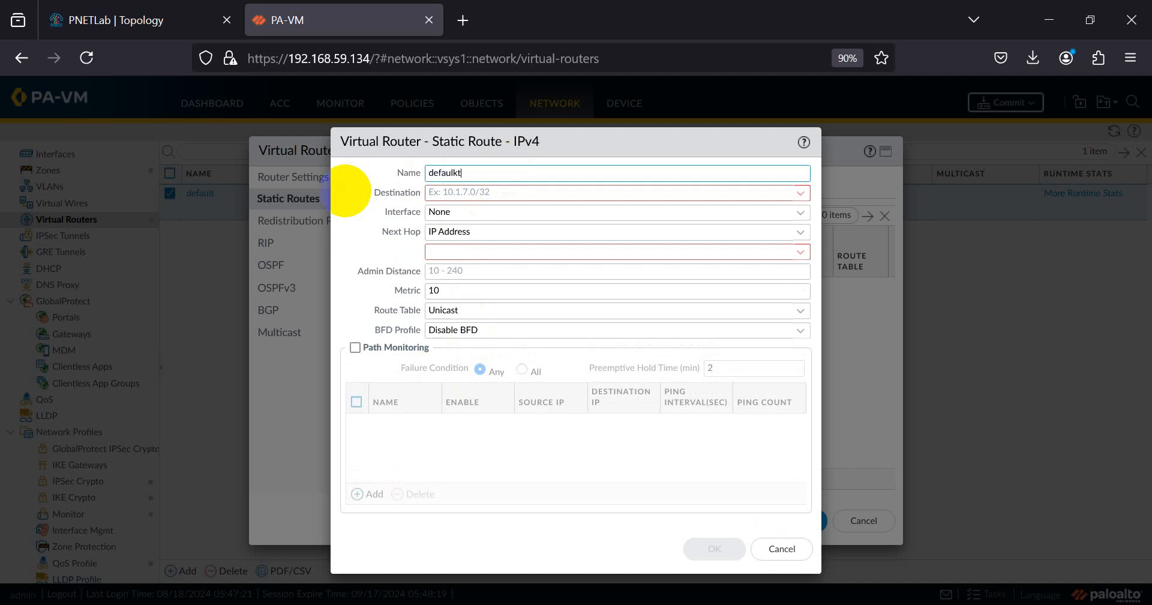
key("BackSpace")
left_click(464, 192)
type("0.0.0.0")
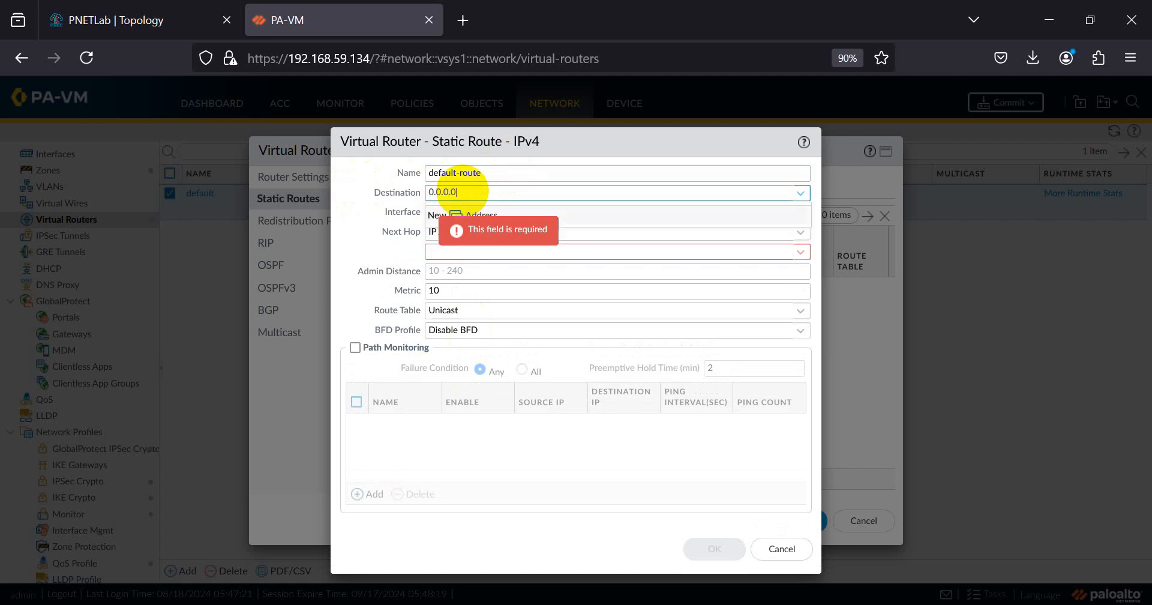
type("/0")
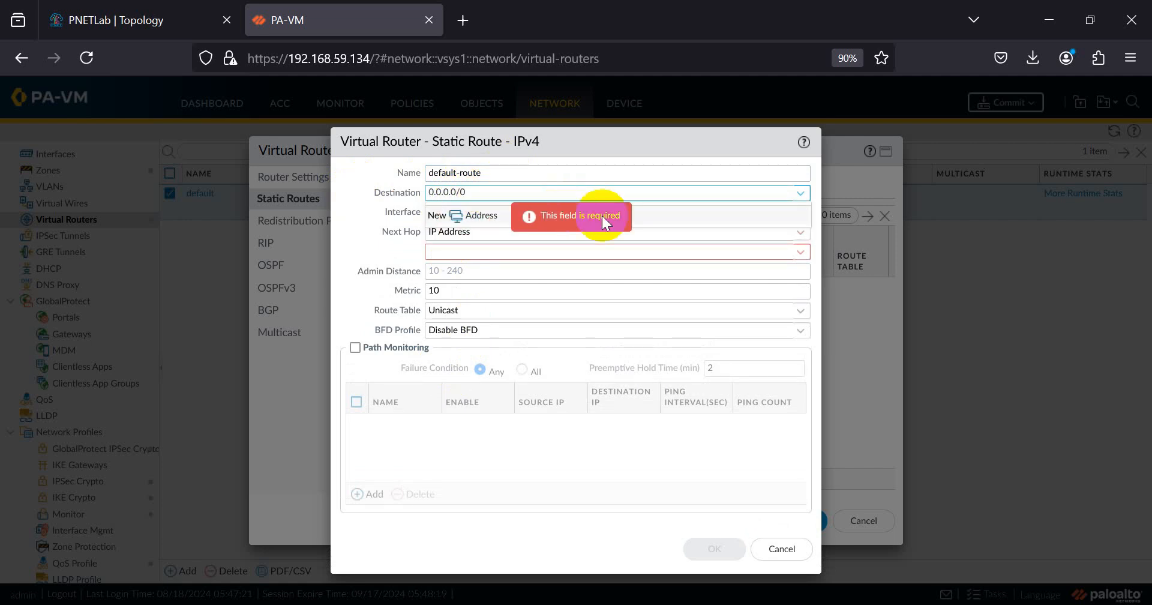
left_click(377, 228)
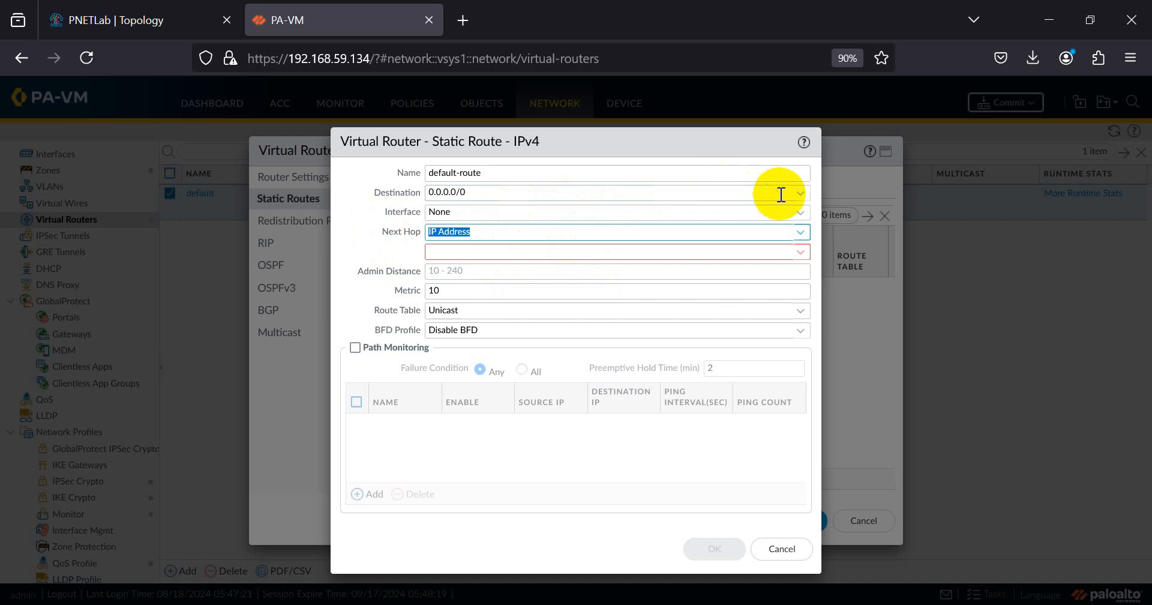
- Set the route's interface to ethernet1/1 and next hop IP 10.0.137.1, then open the VPC console
left_click(796, 213)
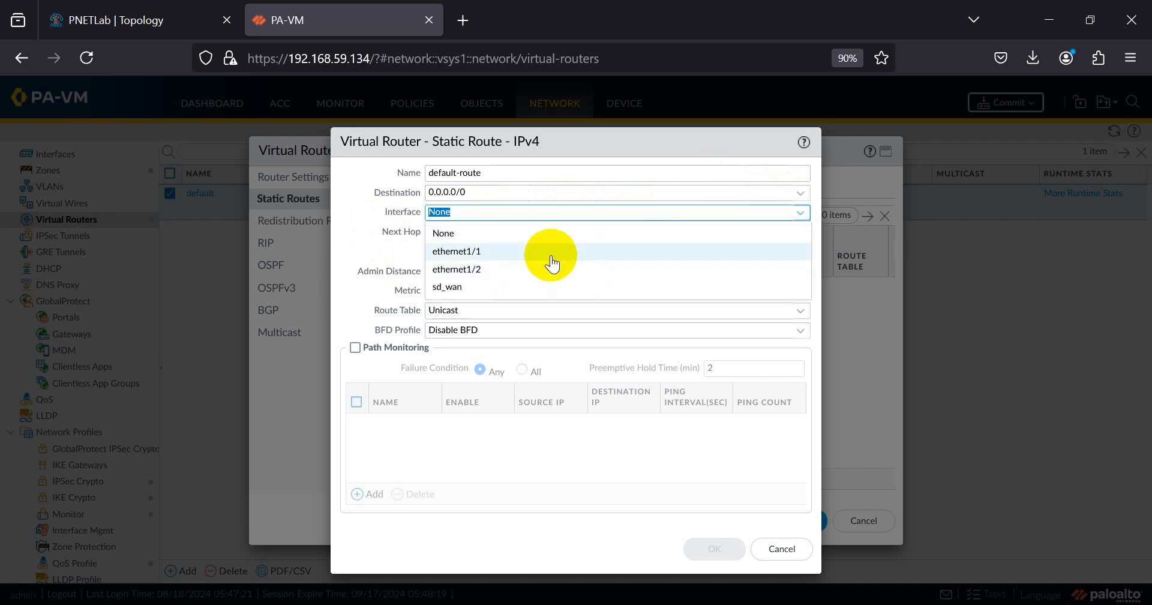
left_click(552, 252)
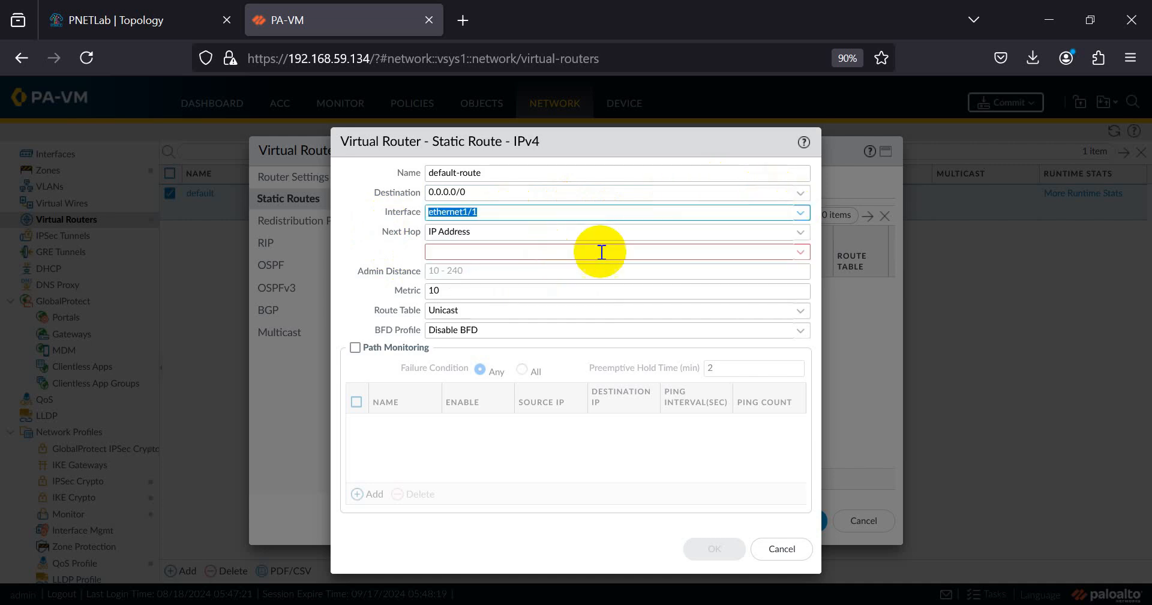
left_click(799, 233)
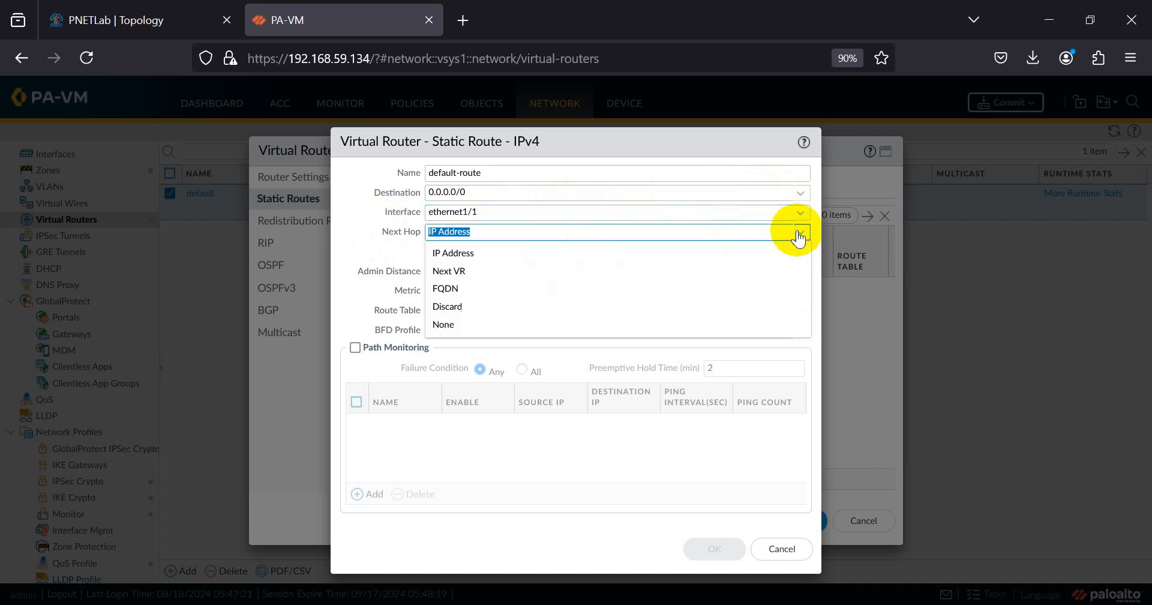
left_click(560, 253)
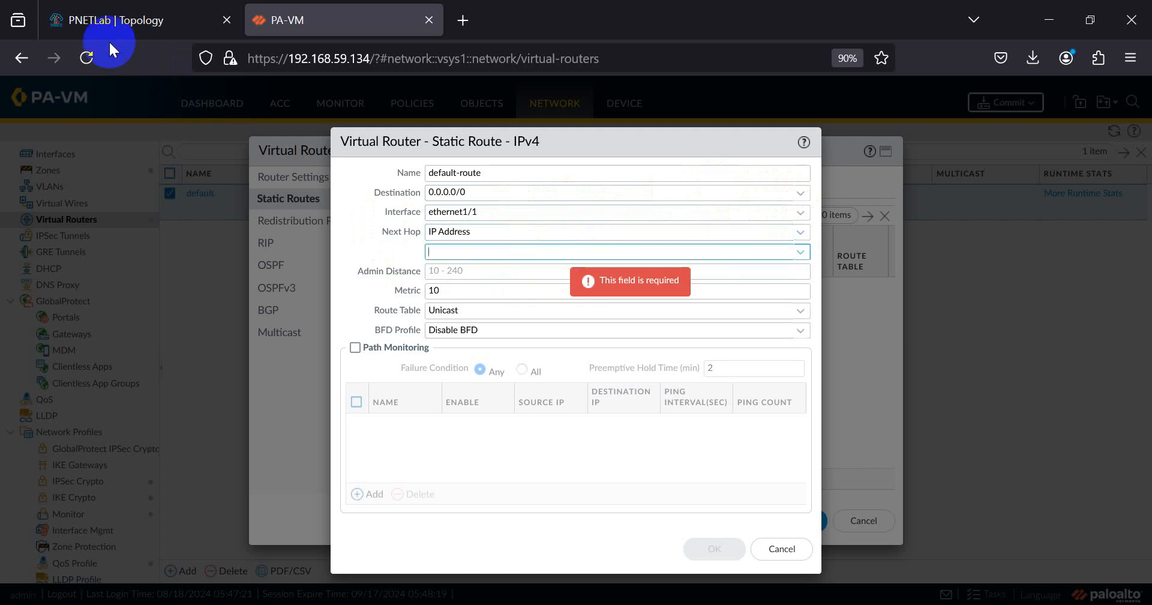
left_click(111, 17)
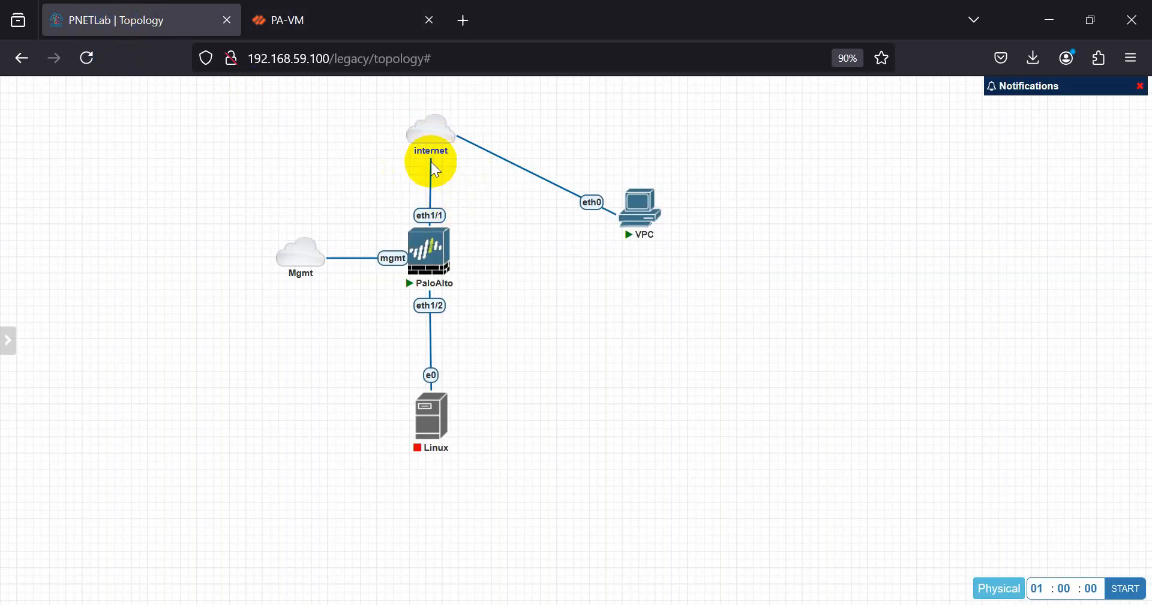
mouse_move(433, 142)
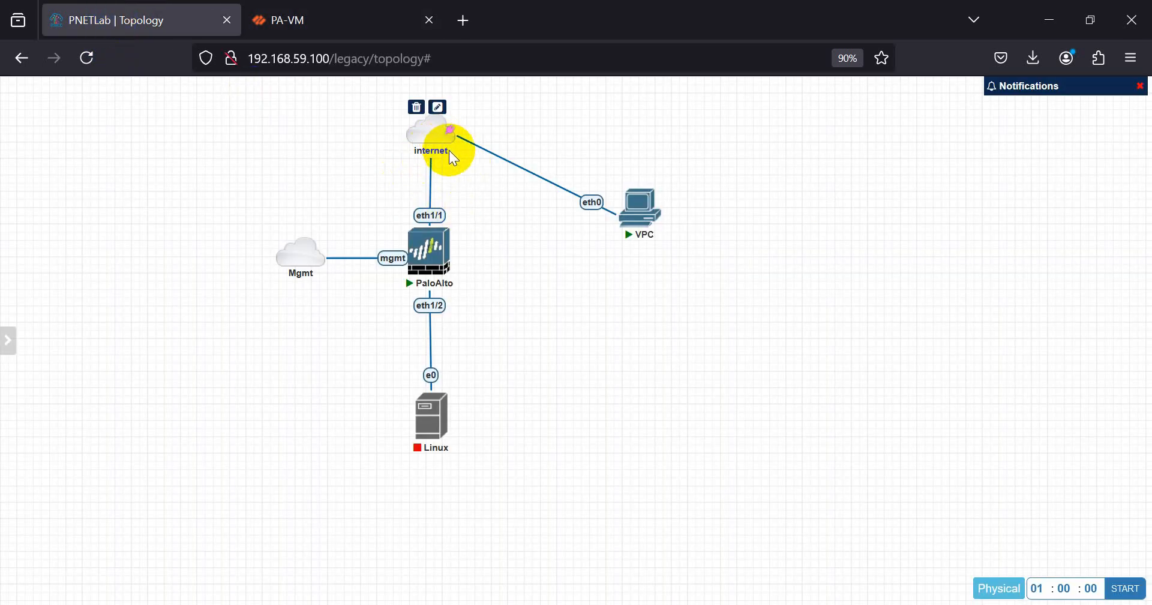
left_click(291, 21)
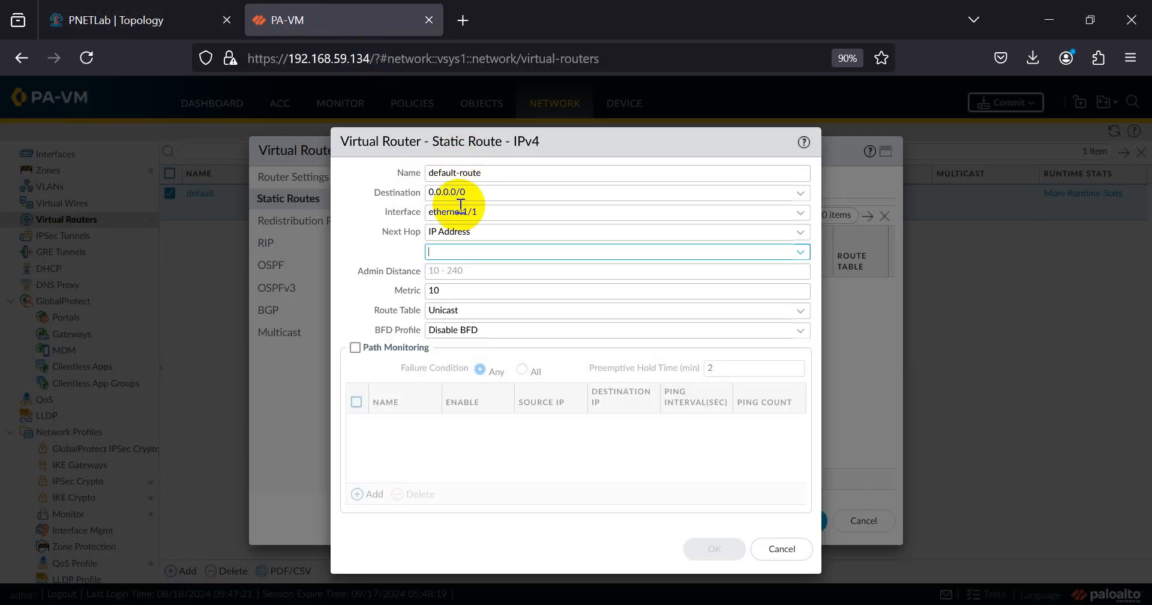
type("10.0")
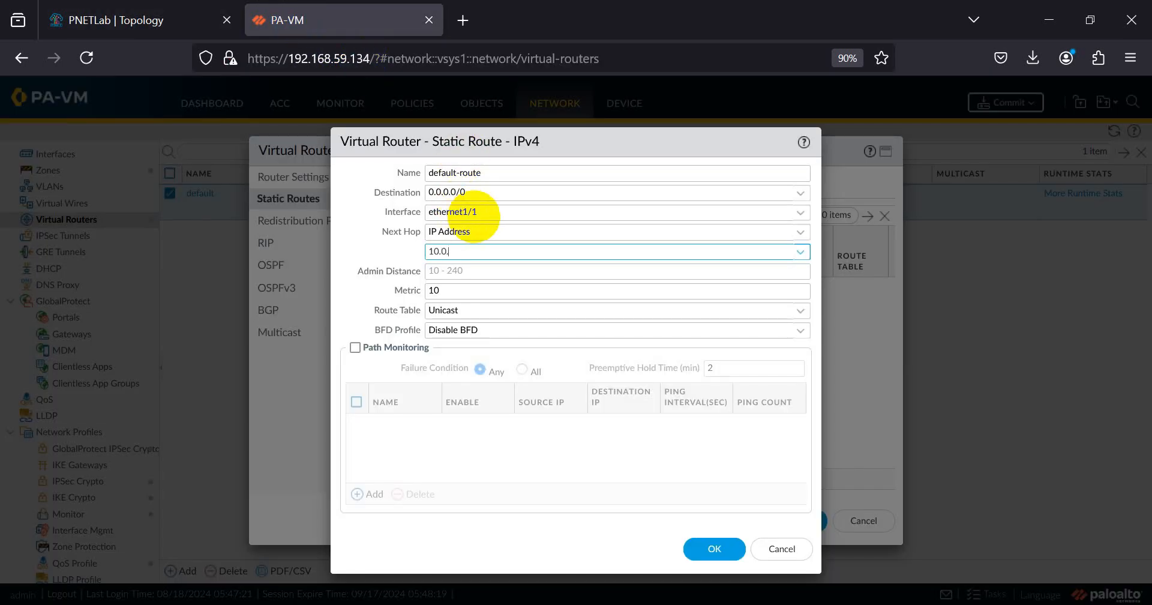
type(".137.1")
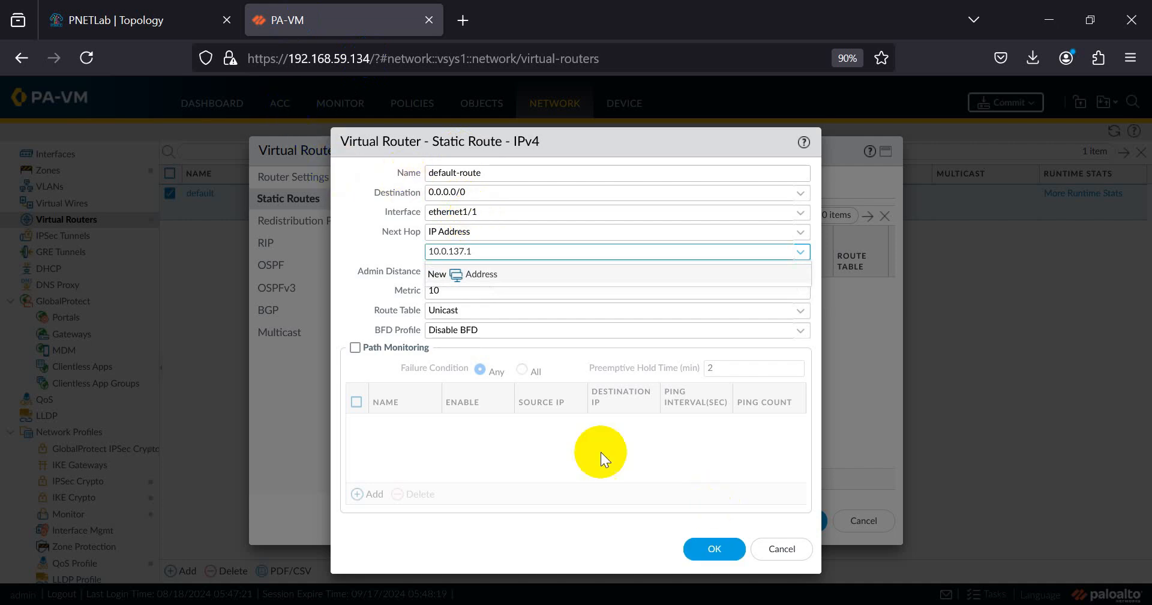
left_click(118, 21)
left_click(651, 213)
- Confirm in the VPC console that the gateway is 10.0.137.1, then close it and return to the route form
left_click(663, 221)
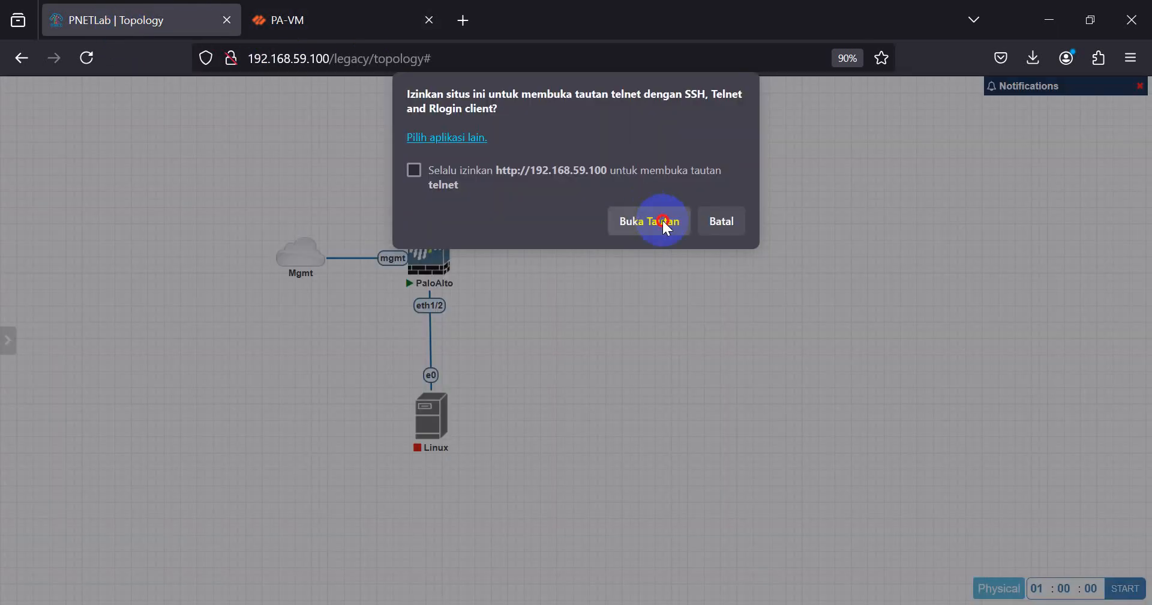
key("Return")
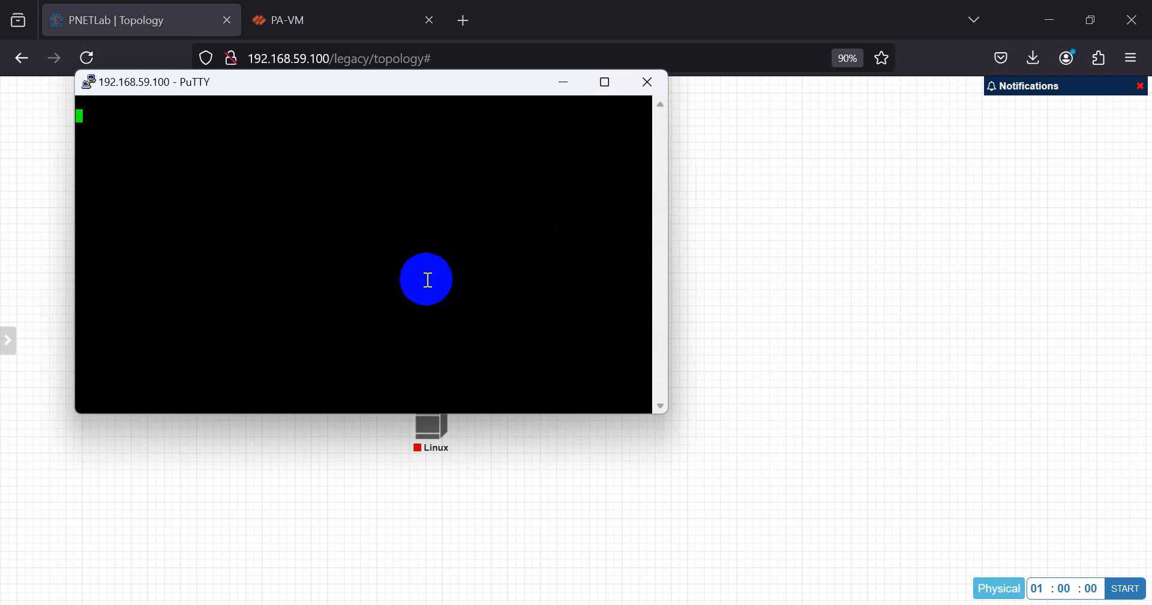
key("Return")
left_click(647, 82)
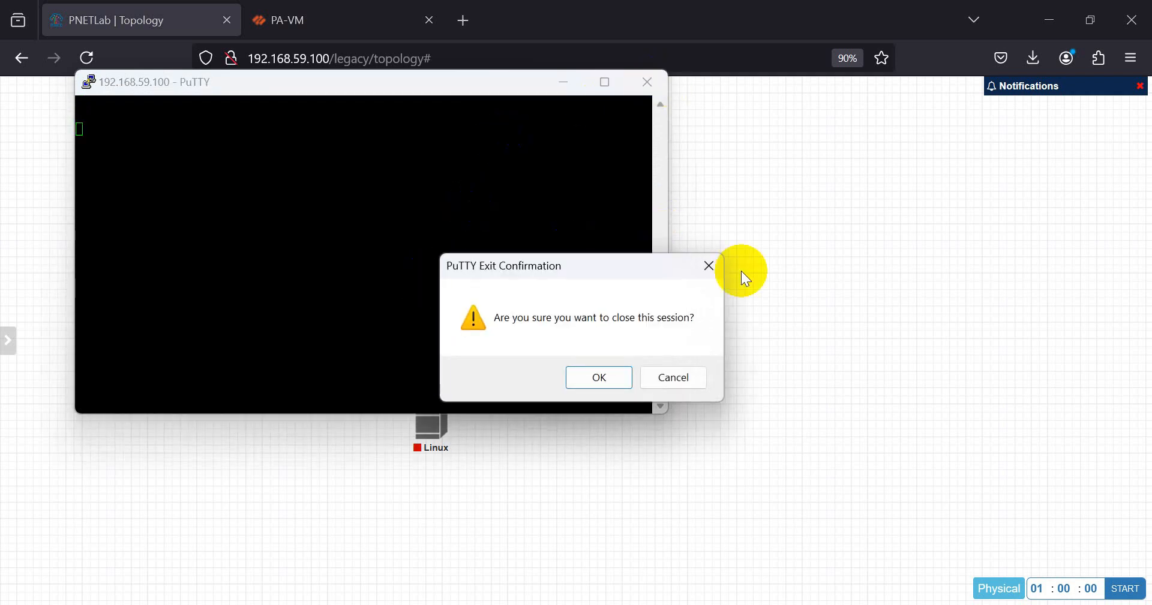
left_click(627, 376)
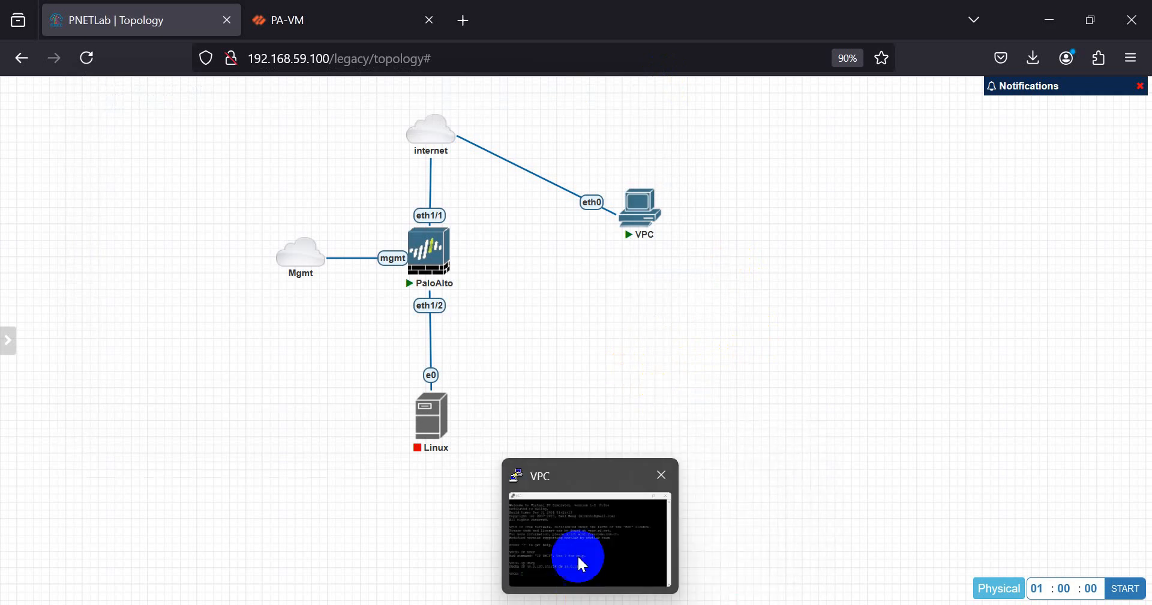
left_click(586, 599)
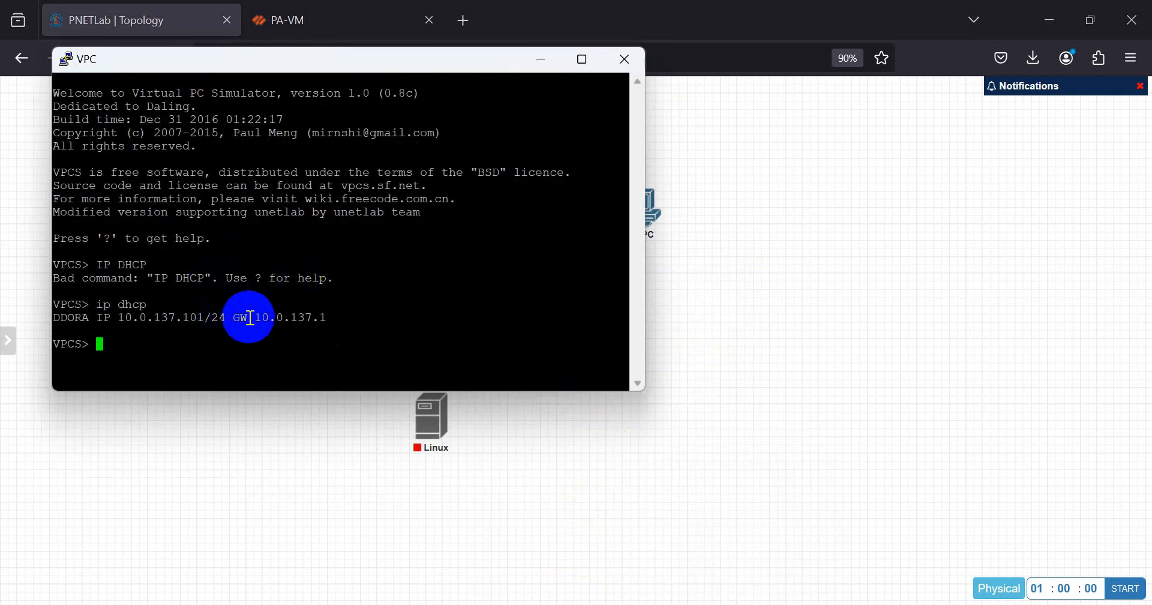
left_click_drag(249, 317, 324, 317)
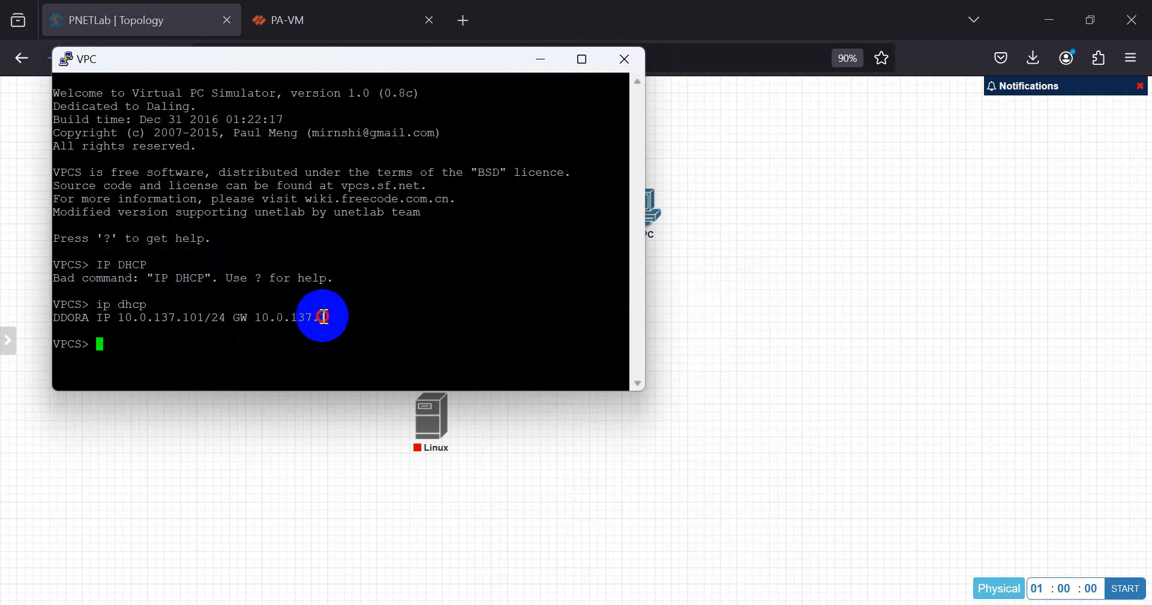
left_click(624, 59)
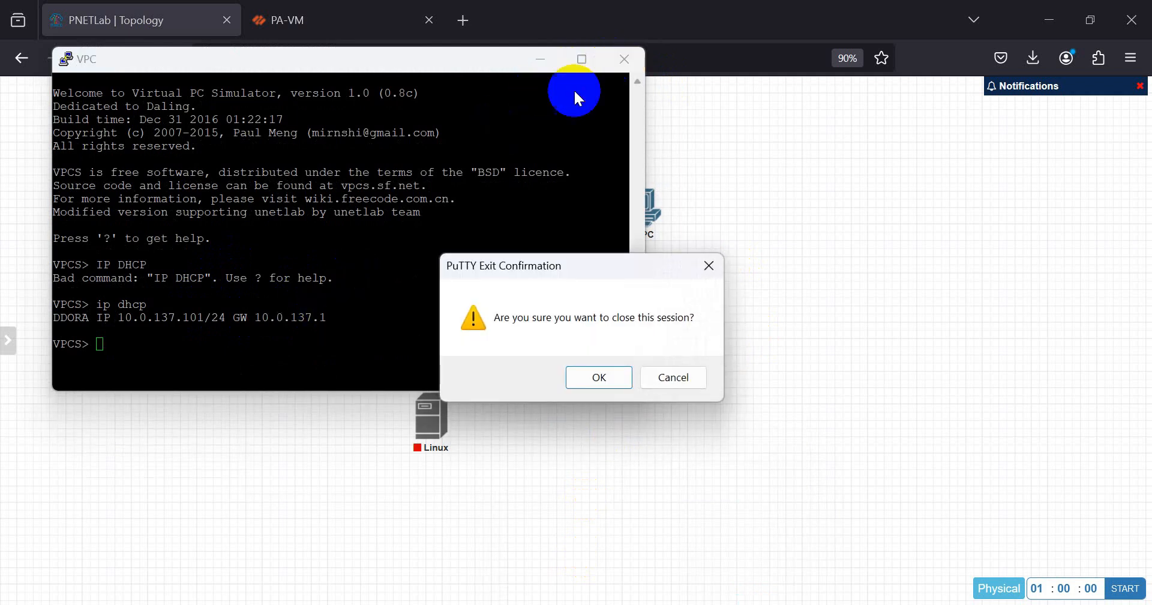
left_click(587, 364)
left_click(290, 19)
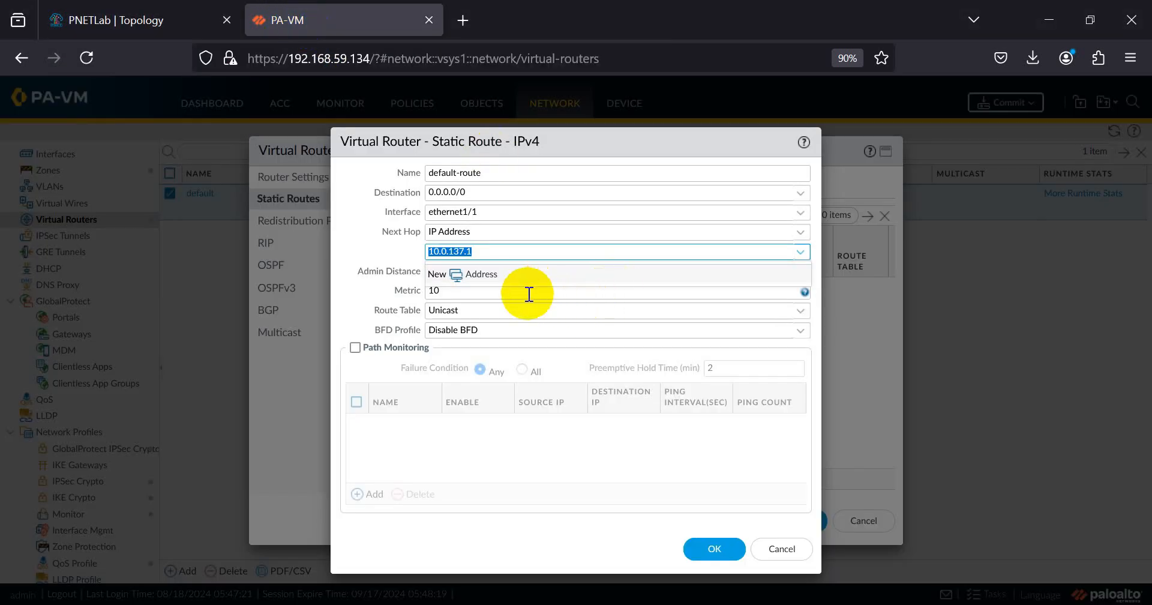
left_click(474, 477)
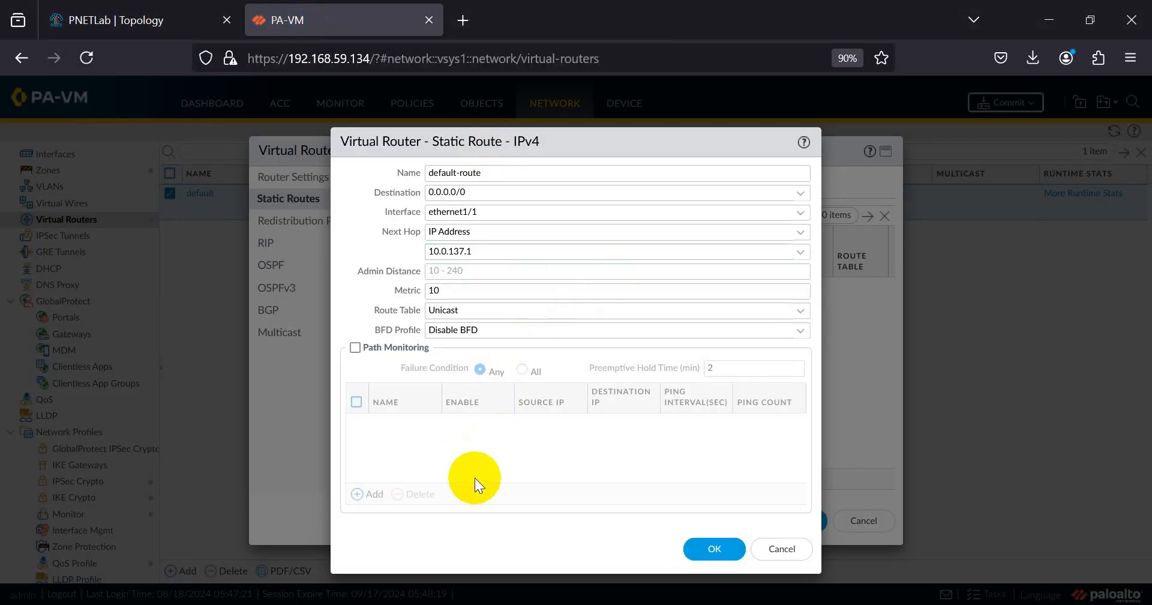
- Save default-route and the default virtual router, then show the NAT policy rulebase
left_click(700, 540)
left_click(775, 520)
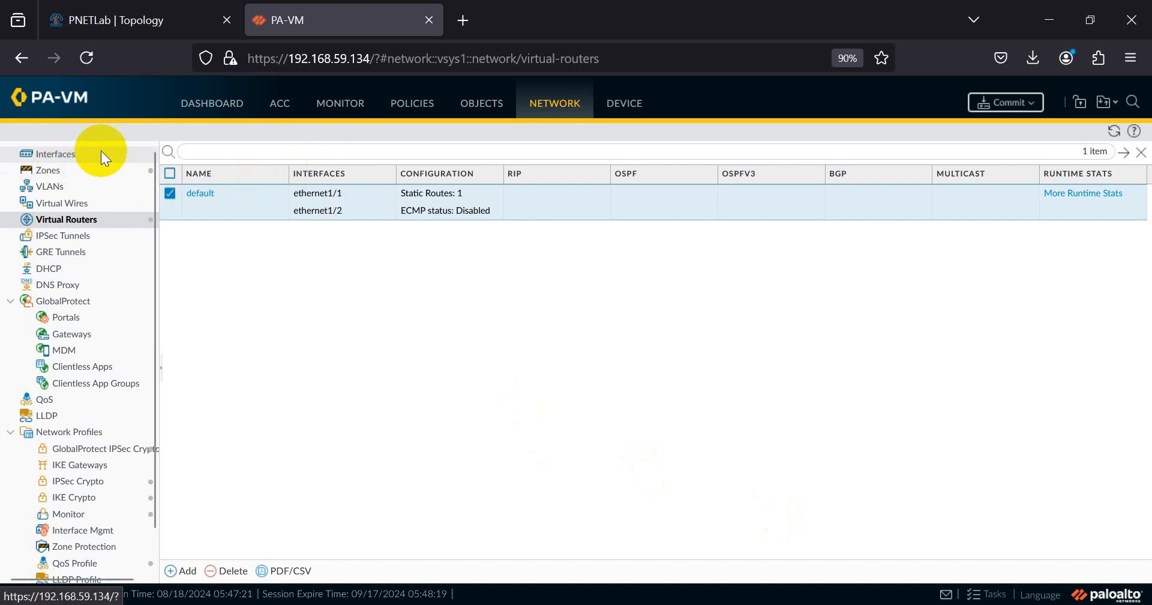
left_click(411, 108)
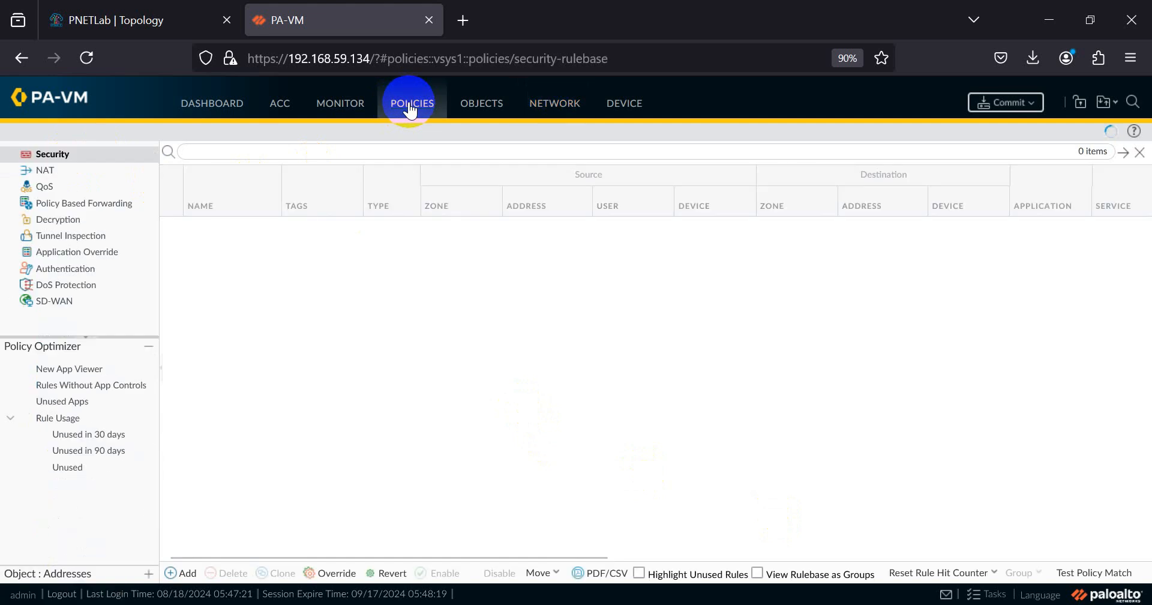
left_click(48, 173)
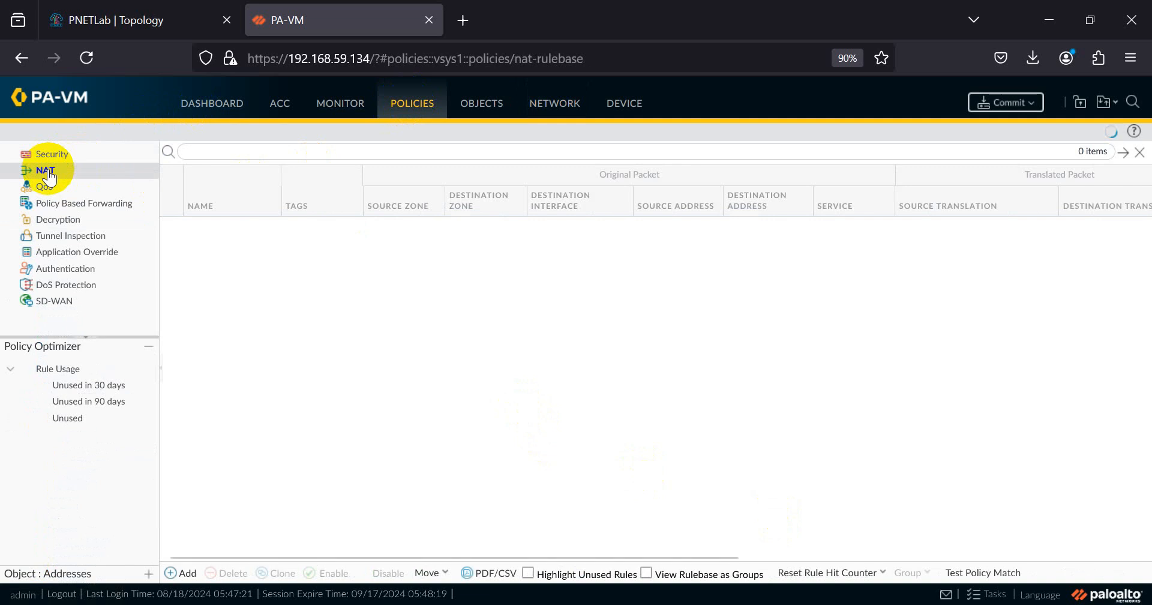
- Add a new NAT rule named nata-lan-to-internet
left_click(181, 573)
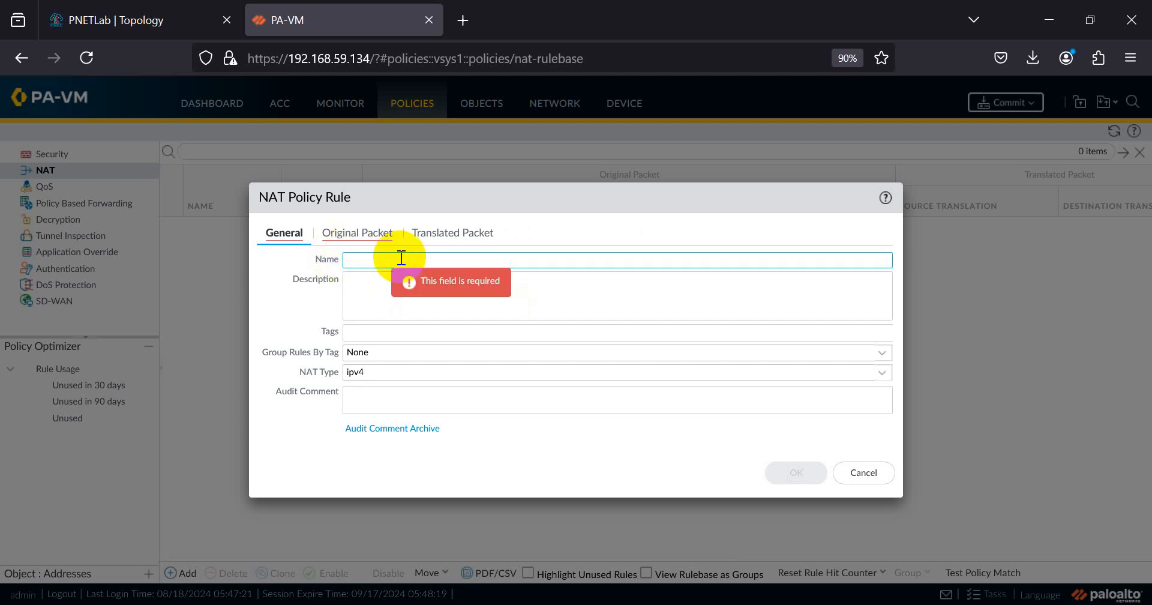
type("nata-lan-toin")
key("BackSpace")
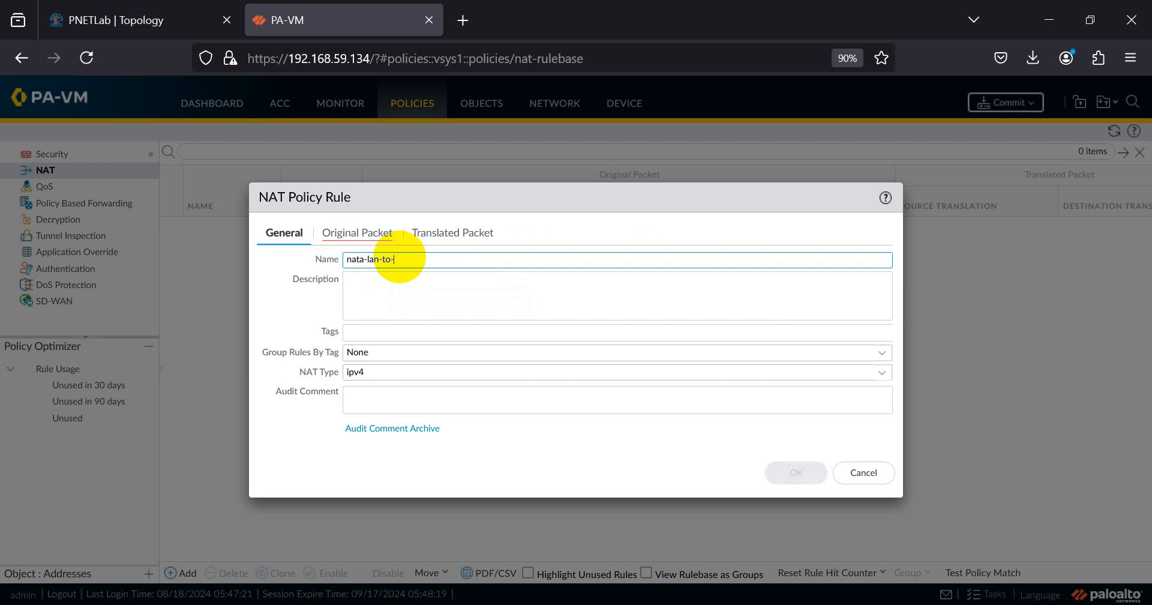
type("net")
- Match original packets from source zone Inside to destination zone Outside
left_click(328, 233)
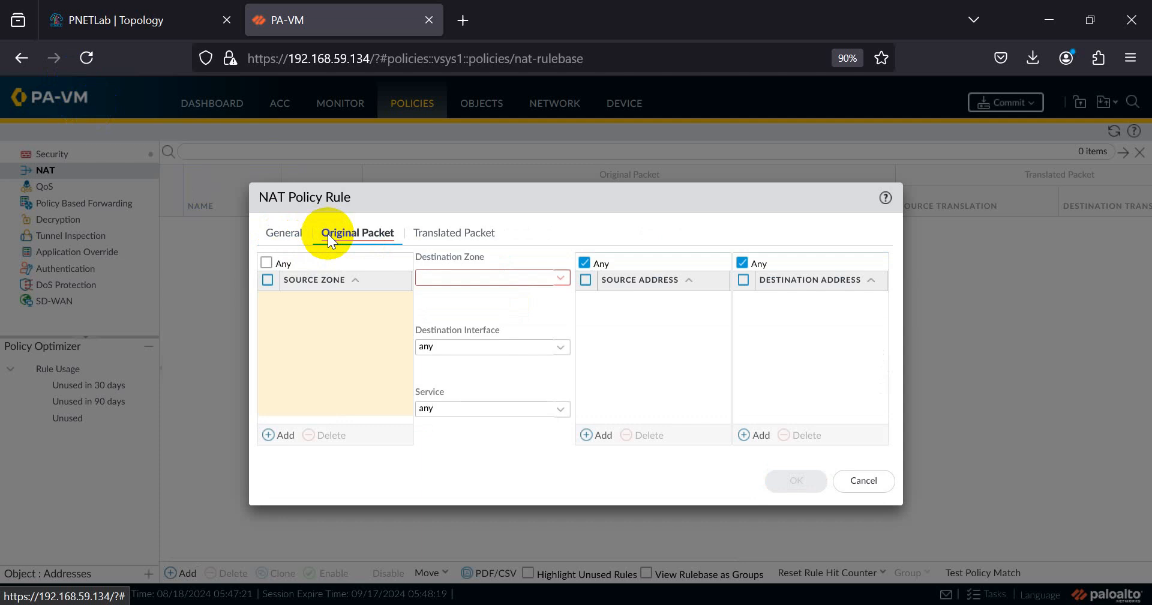
left_click(282, 443)
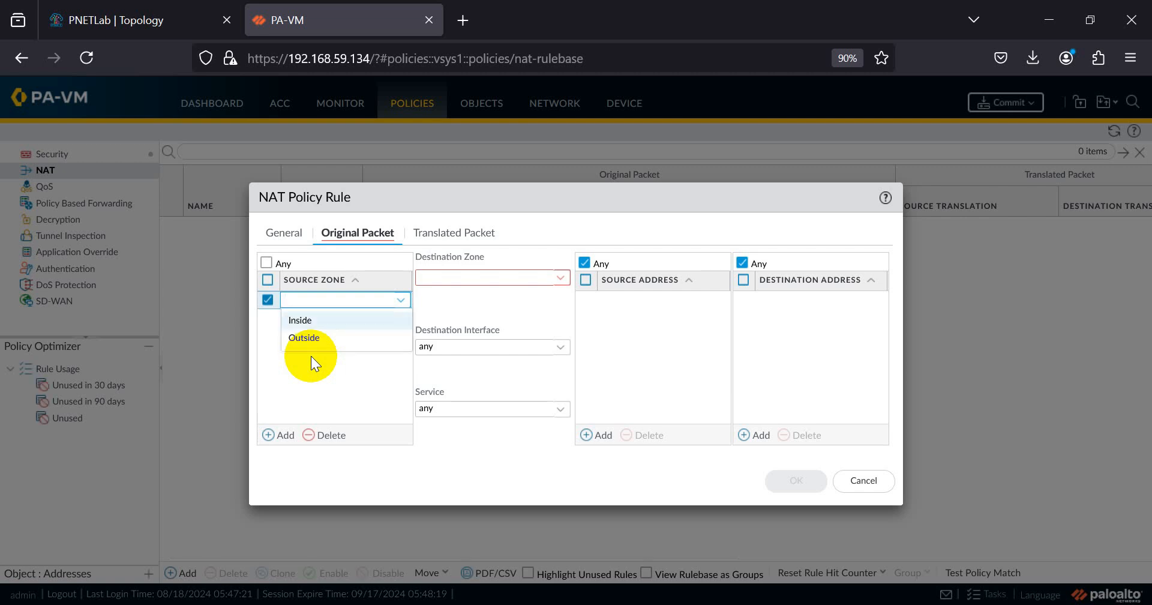
left_click(320, 324)
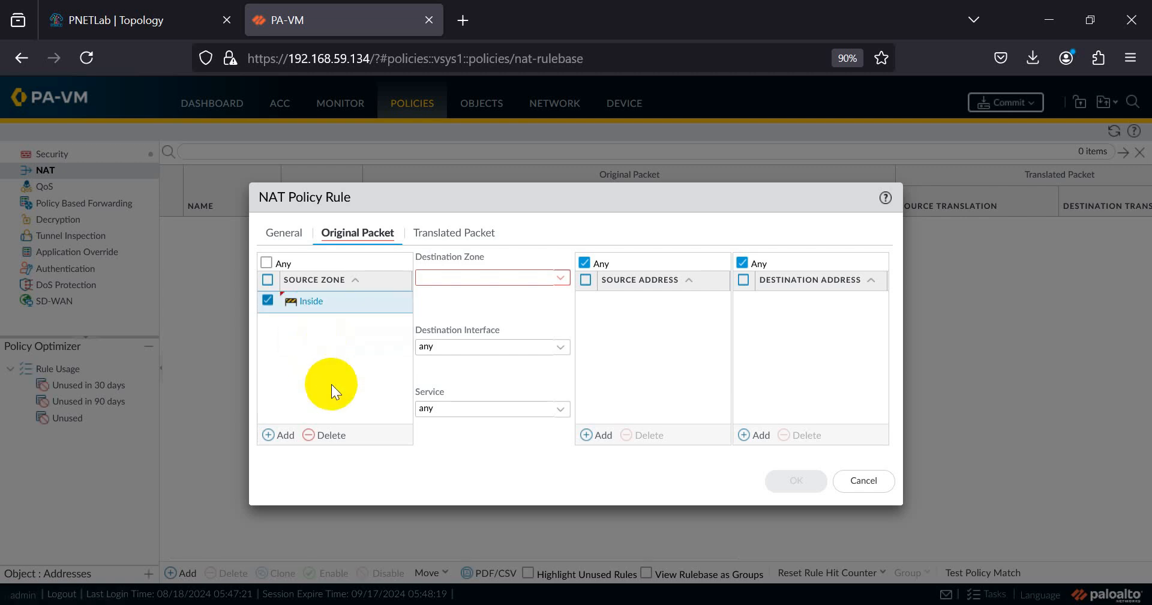
left_click(560, 277)
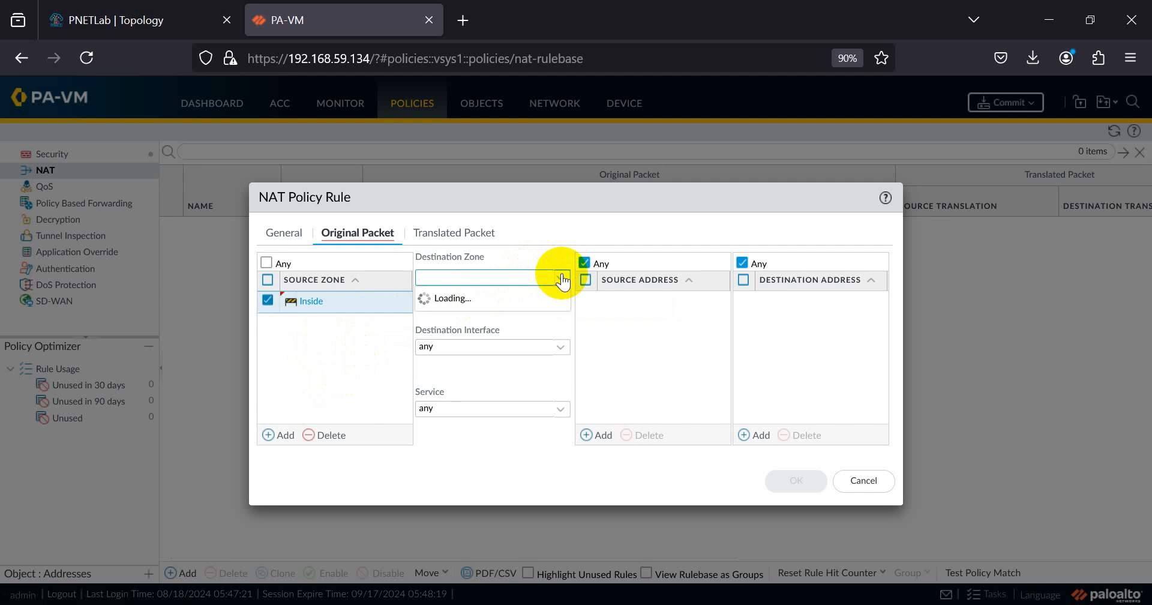
left_click(454, 318)
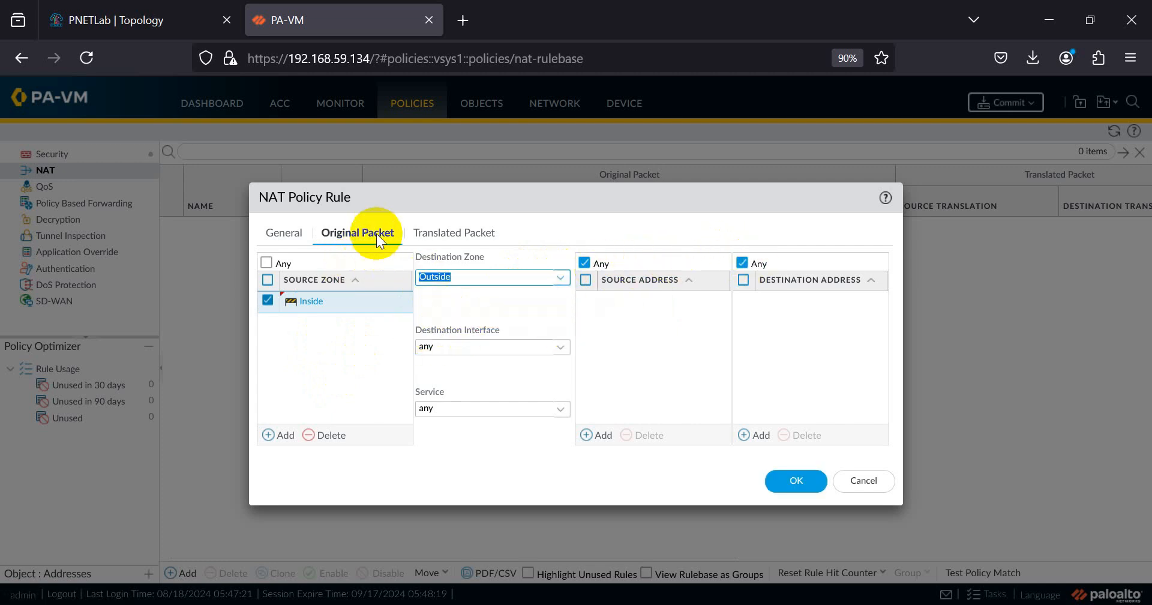
left_click(439, 231)
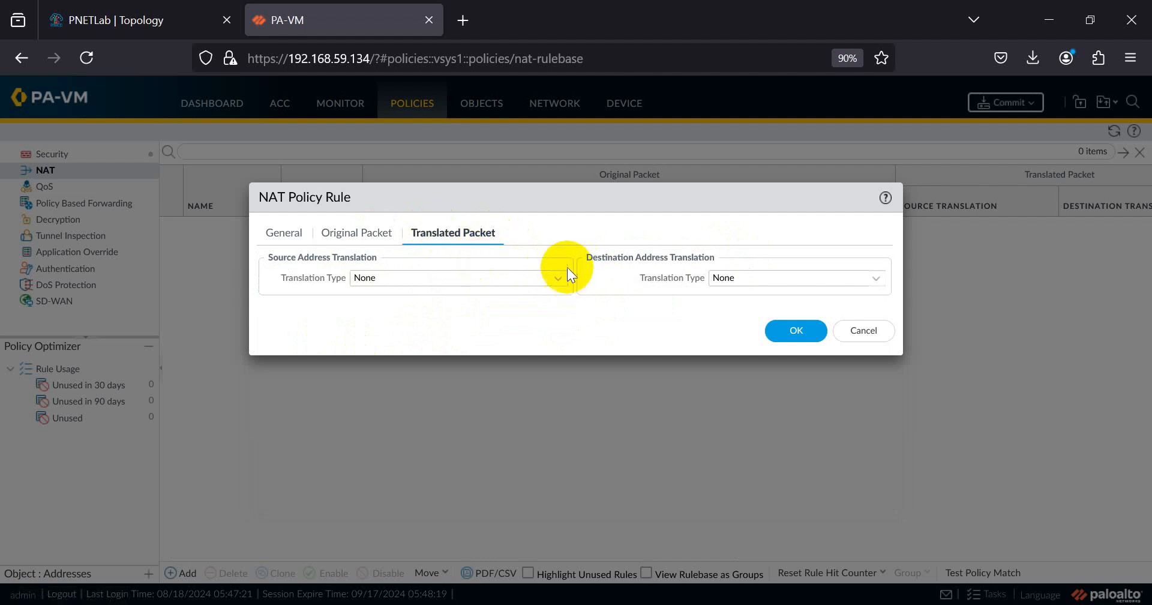
- Translate the source with Dynamic IP And Port to ethernet1/1's 10.0.137.110/24 and save the rule
left_click(567, 289)
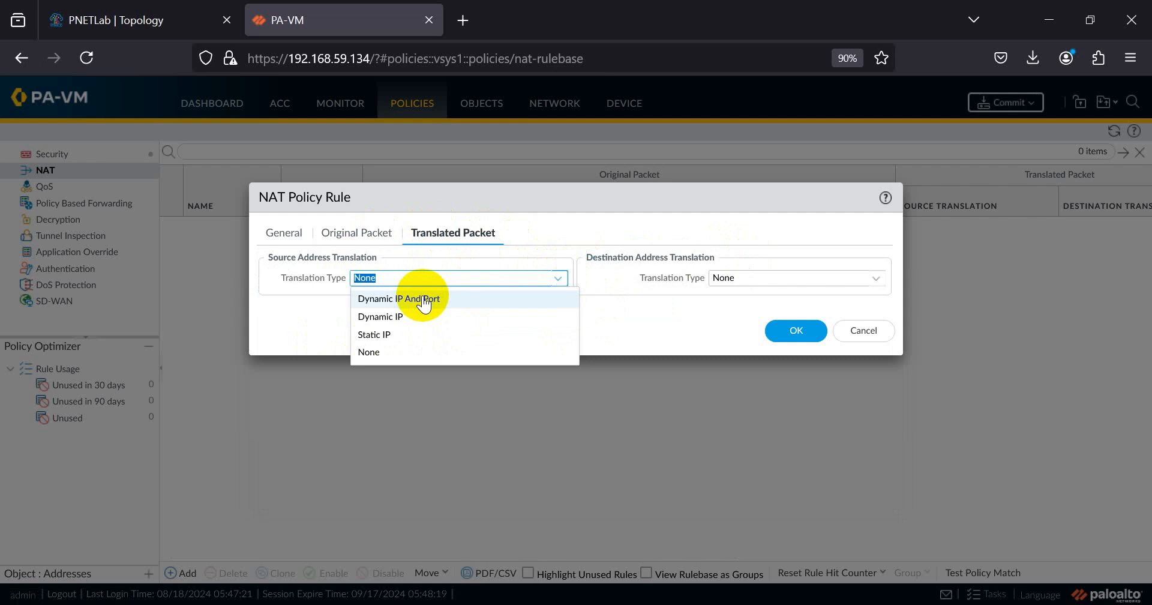
left_click(423, 300)
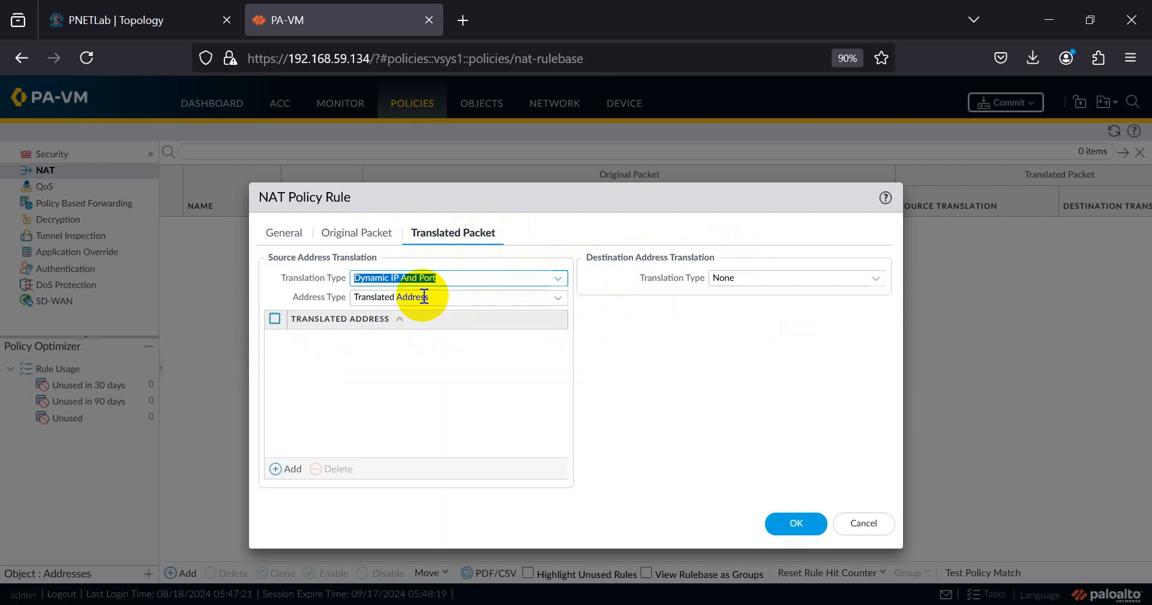
left_click(555, 303)
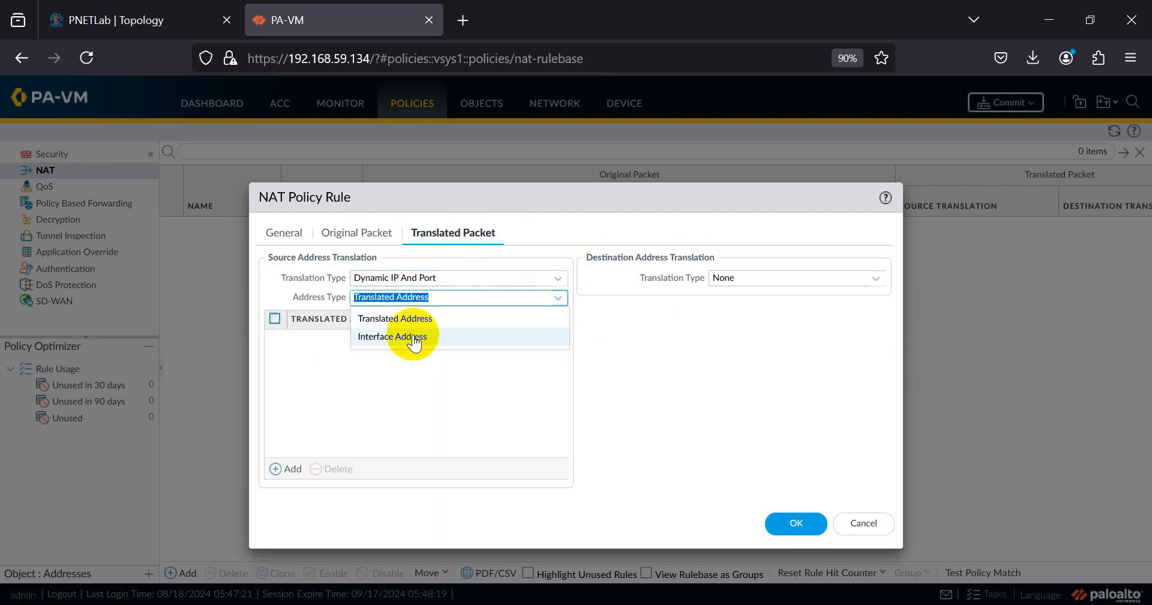
left_click(412, 334)
left_click(555, 317)
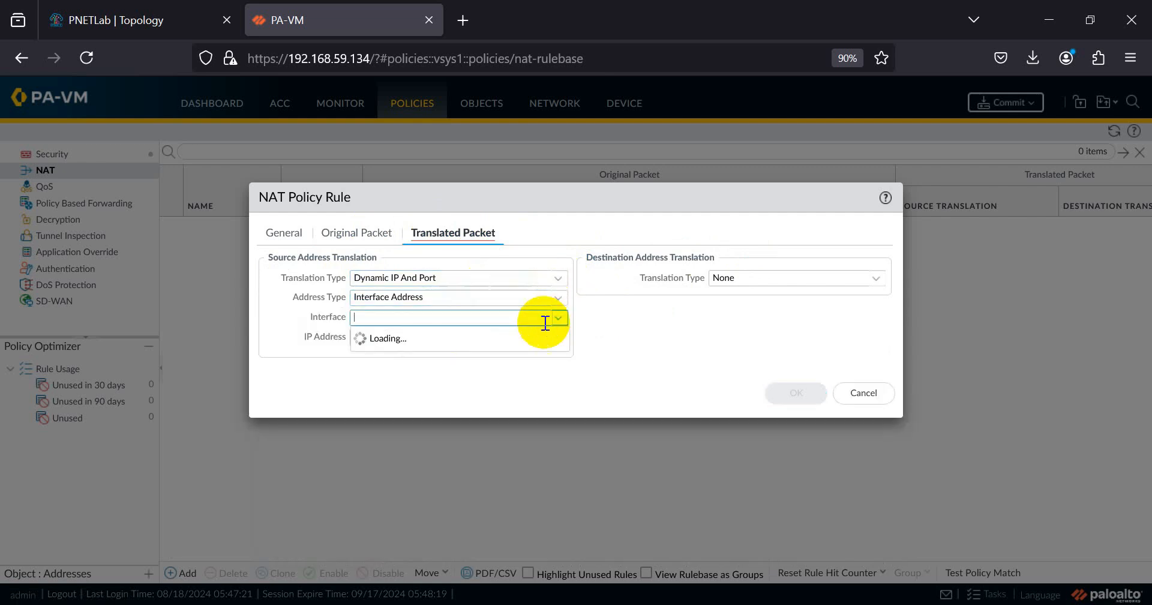
left_click(427, 340)
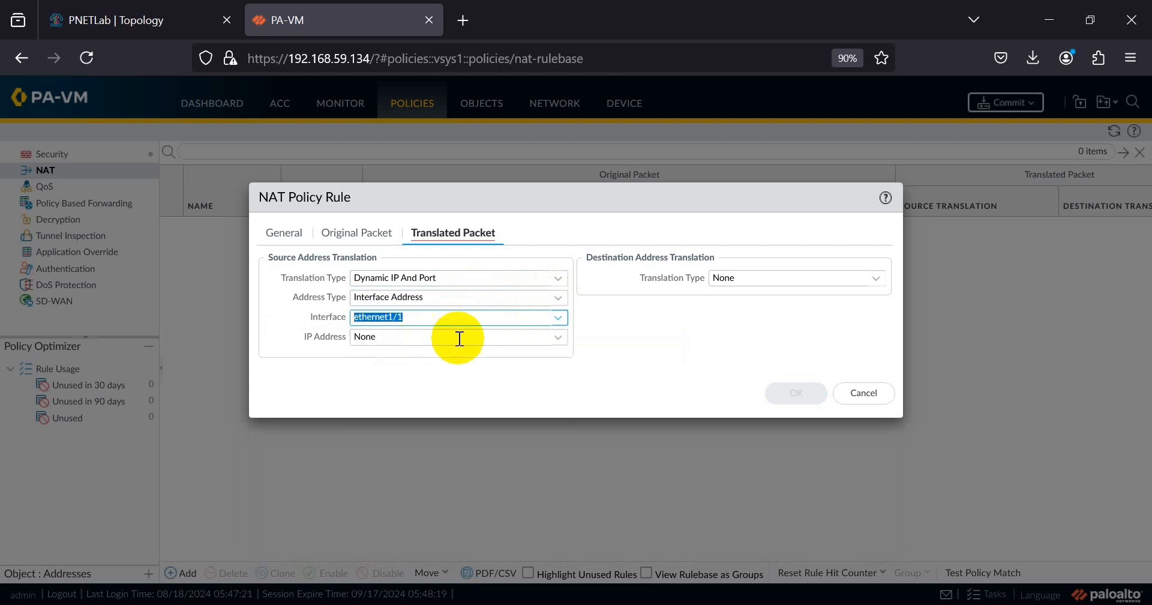
left_click(558, 337)
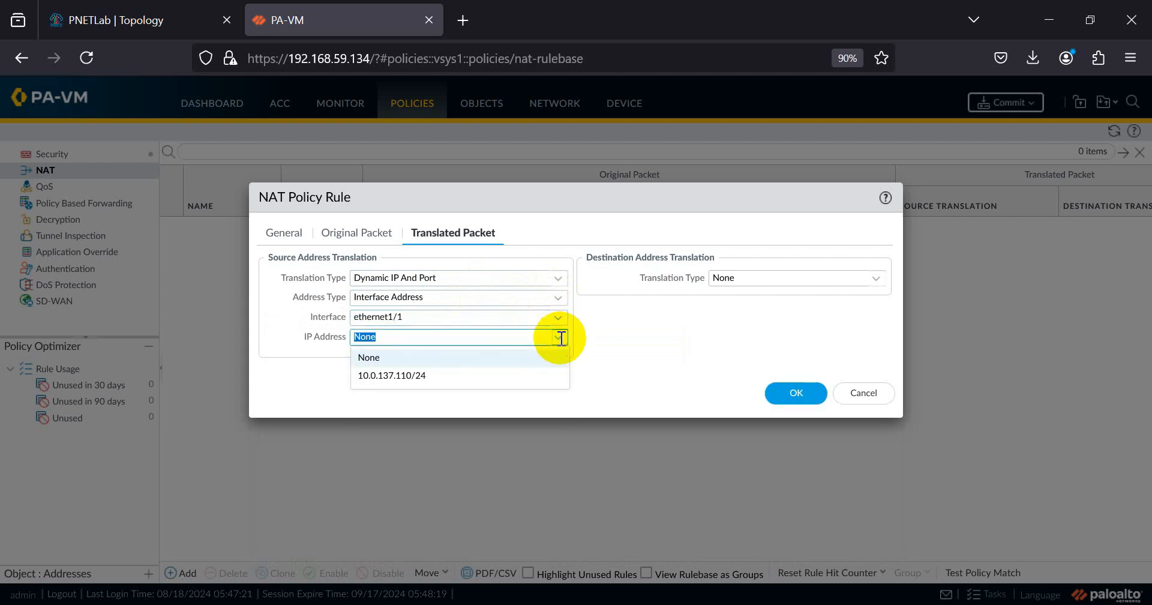
left_click(419, 378)
left_click_drag(360, 336, 388, 336)
left_click(780, 391)
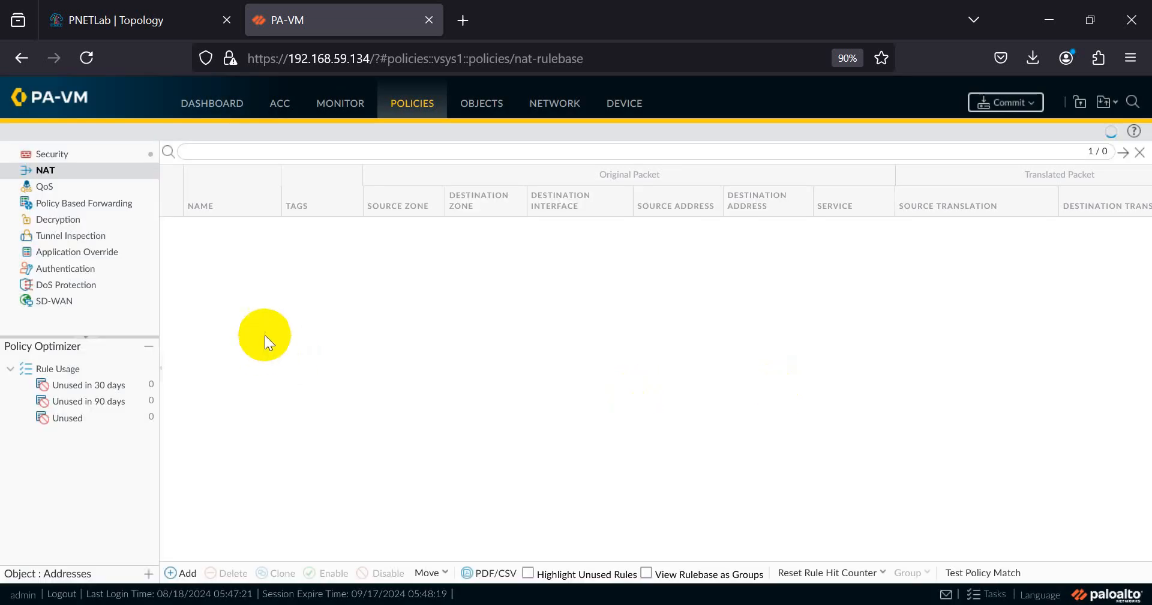
left_click(52, 157)
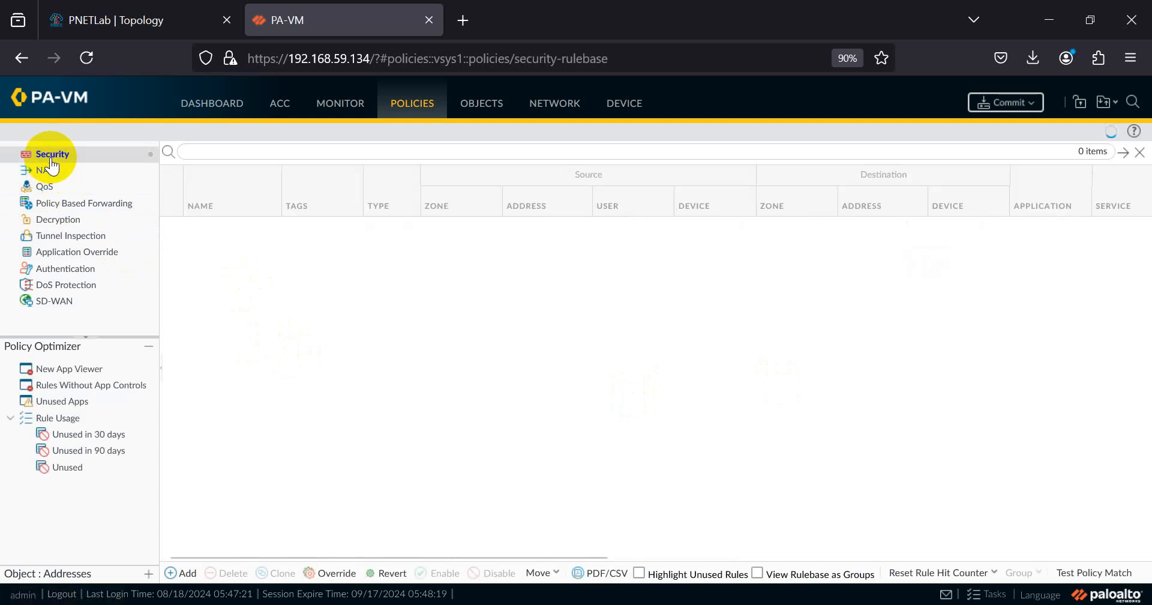
- Add a new security rule named Allow-to-Inet
left_click(185, 573)
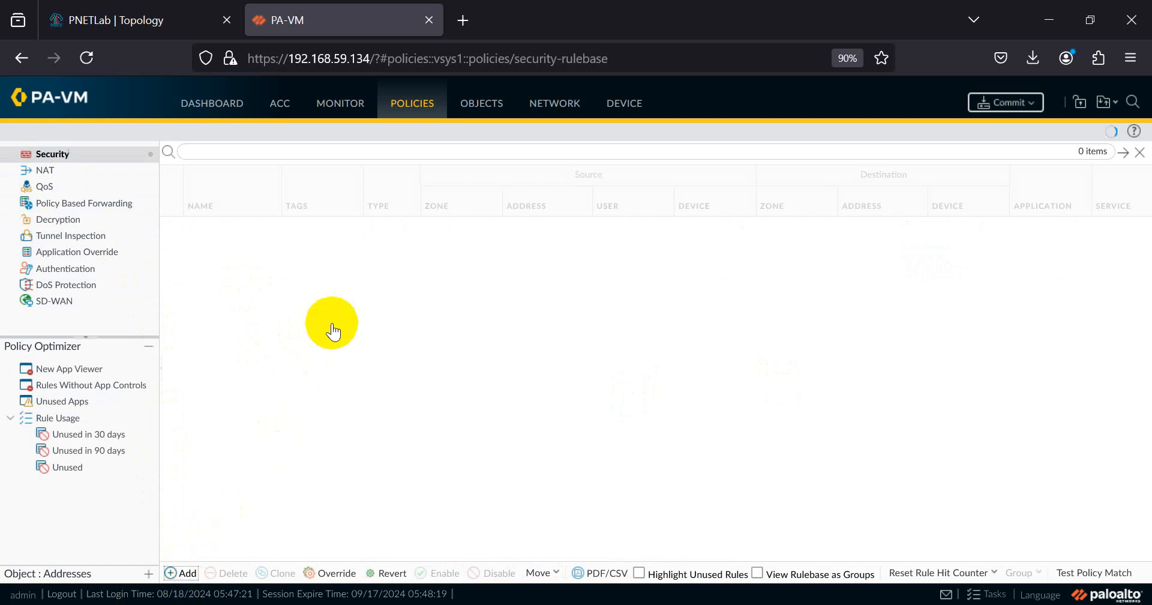
type("Aloo")
key("BackSpace")
key("BackSpace")
type("low-to")
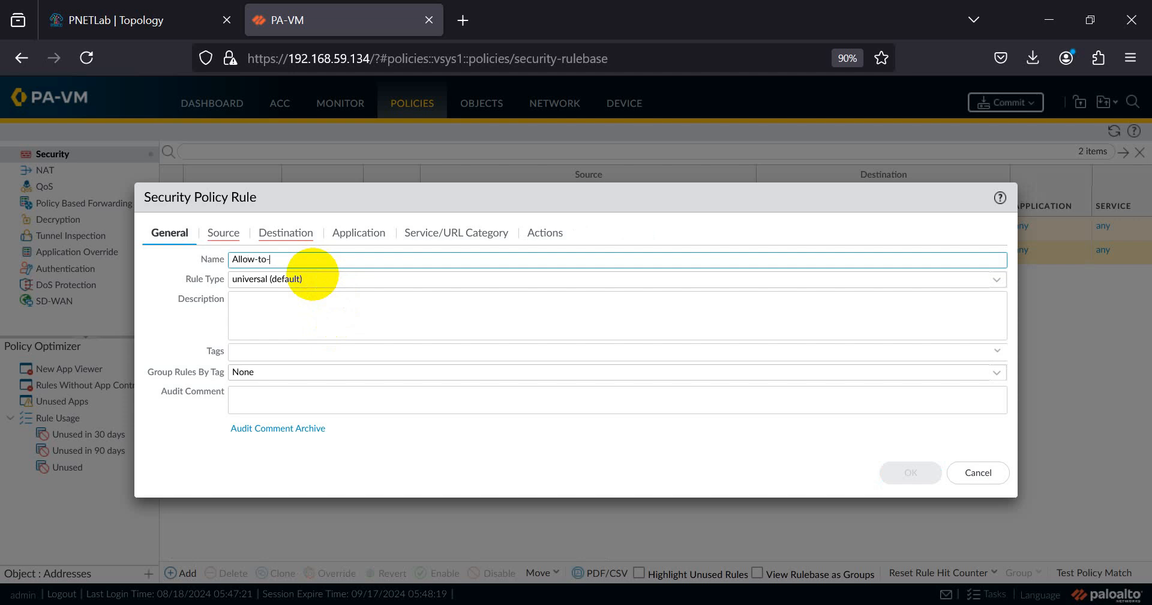
type("-Inet")
- Set source zone Inside and destination zone Outside, check the Allow action, and save the rule
left_click(204, 237)
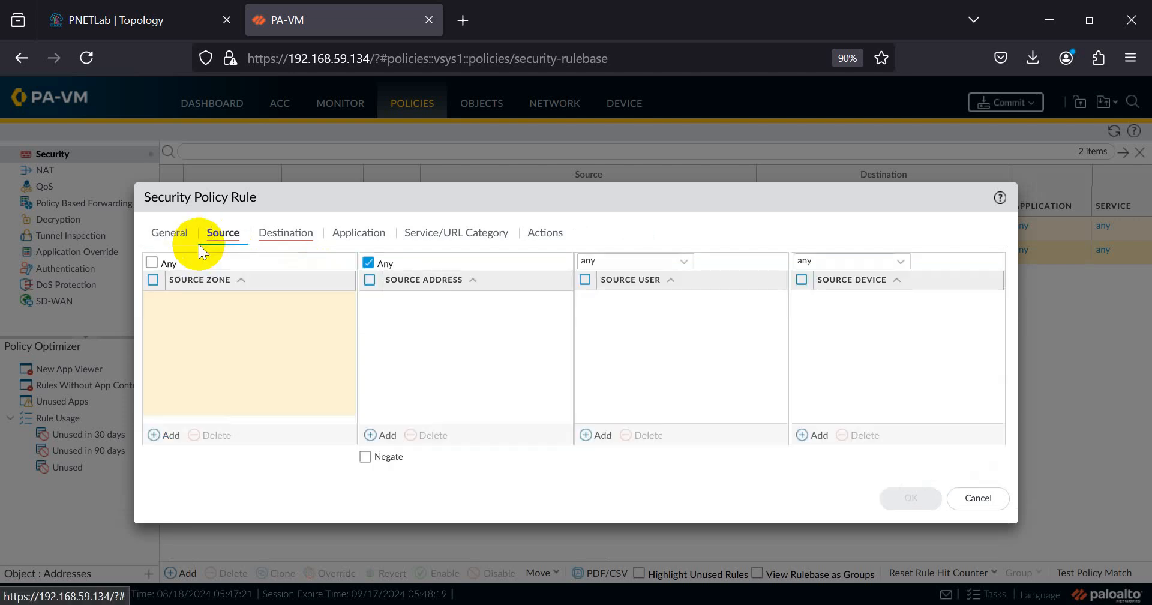
left_click(161, 434)
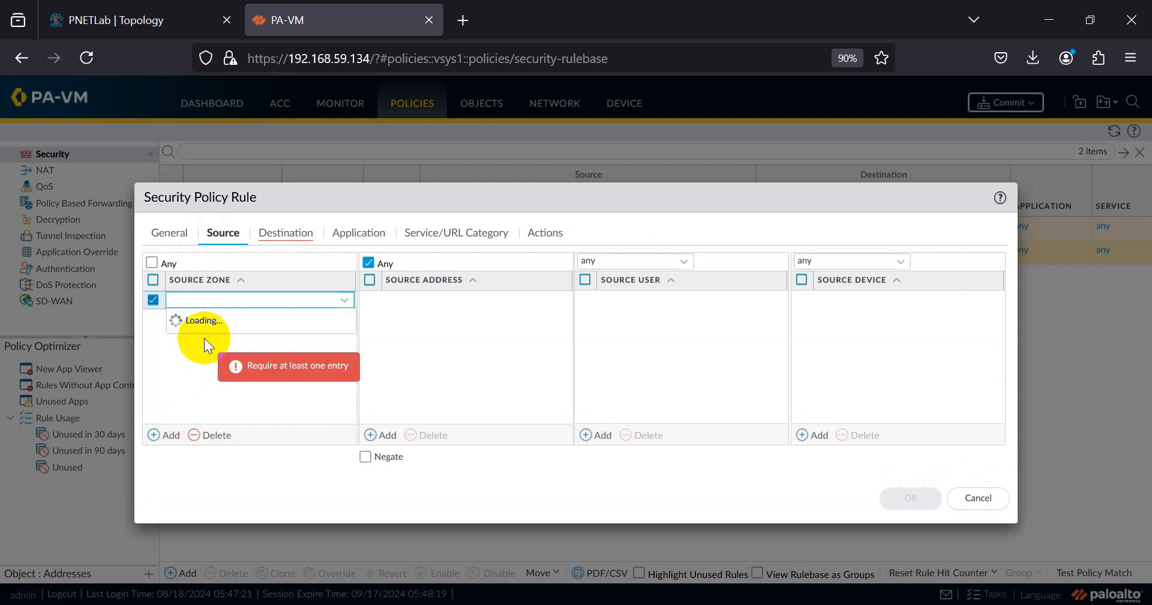
left_click(204, 316)
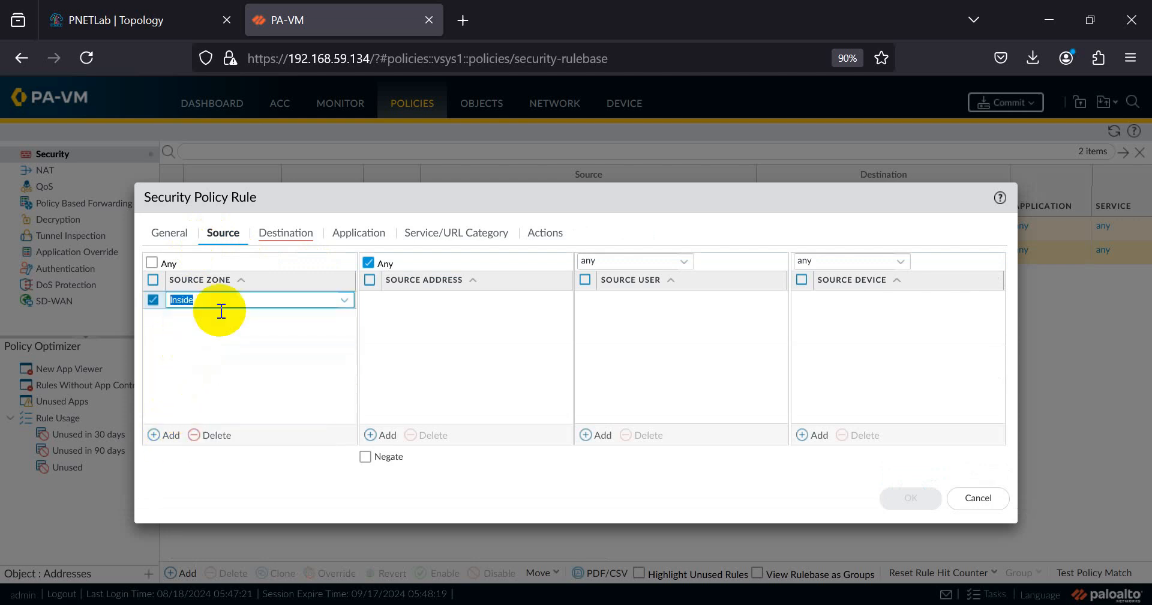
left_click(283, 234)
left_click(165, 439)
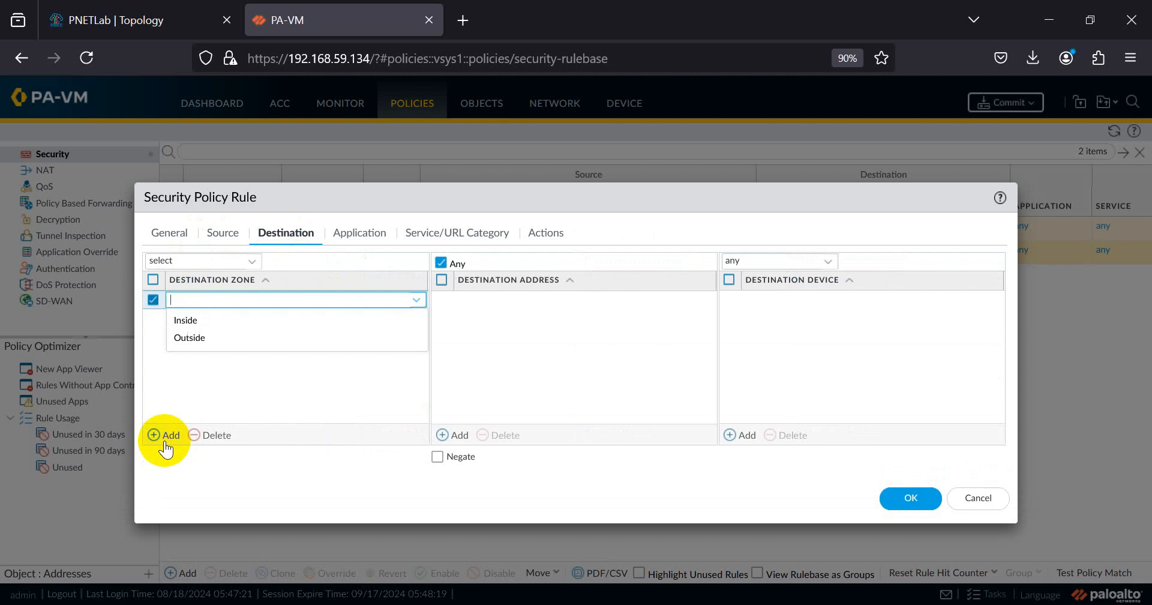
left_click(202, 337)
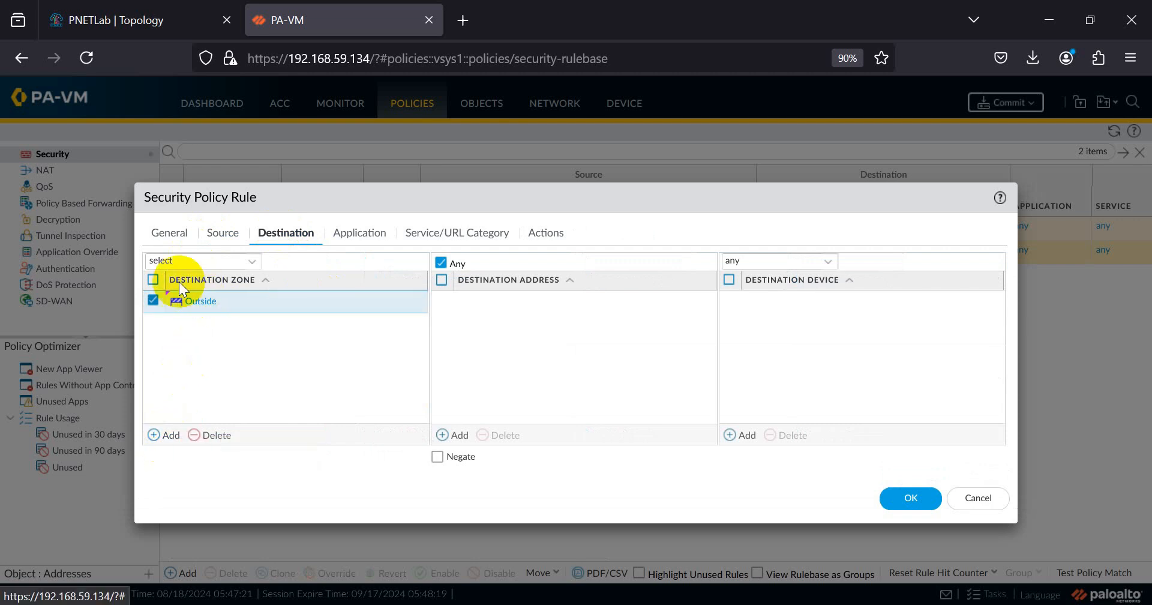
left_click(224, 235)
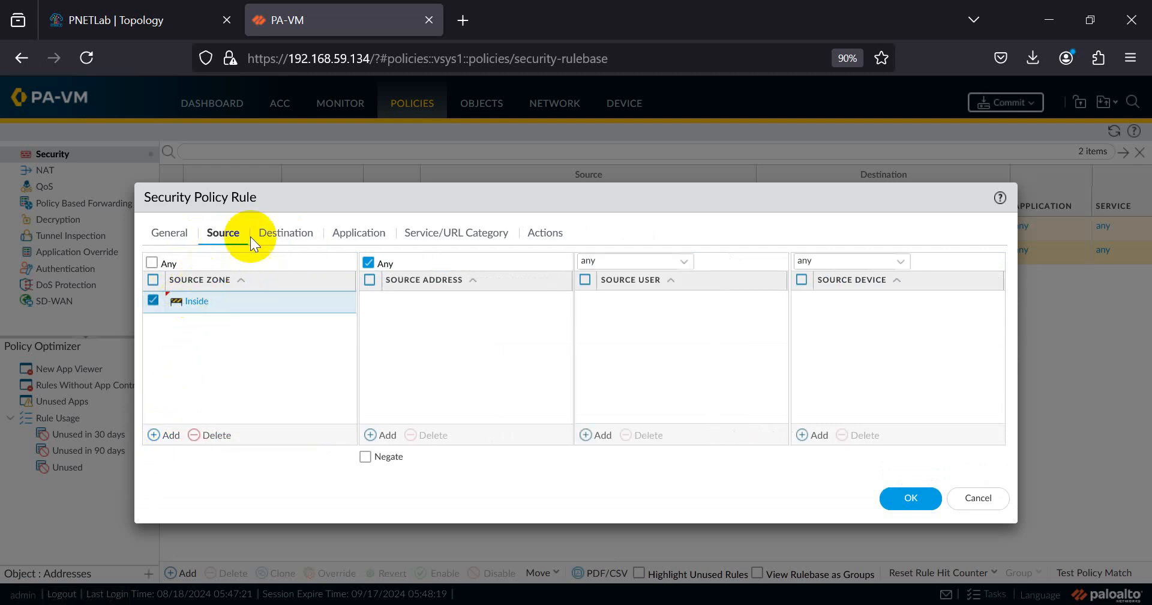
left_click(265, 240)
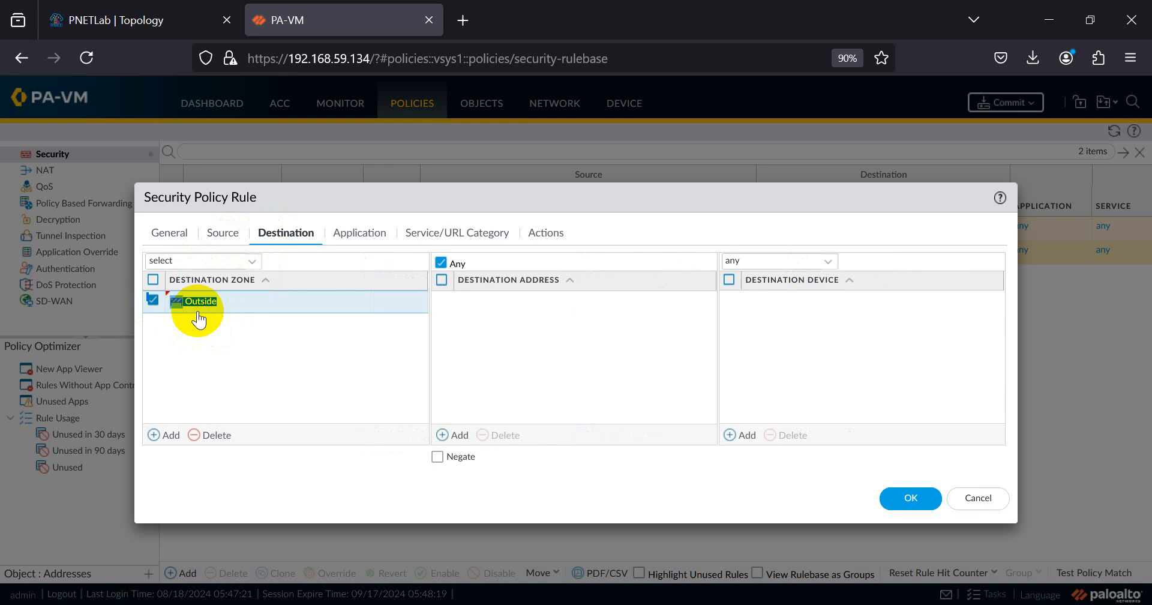
left_click(201, 327)
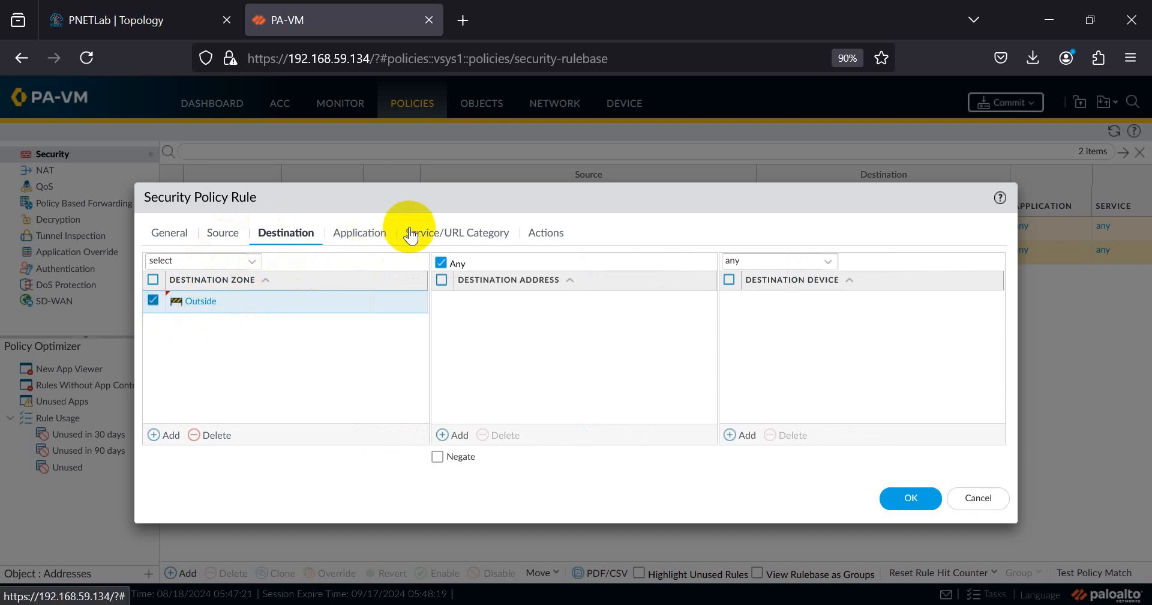
left_click(363, 233)
left_click(480, 238)
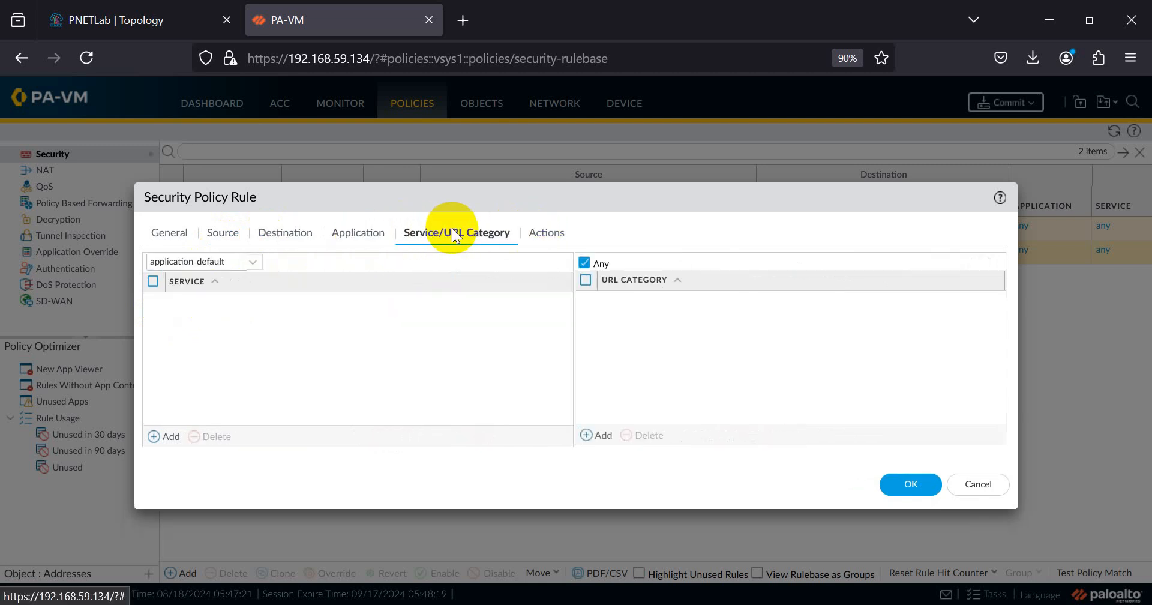
left_click(542, 232)
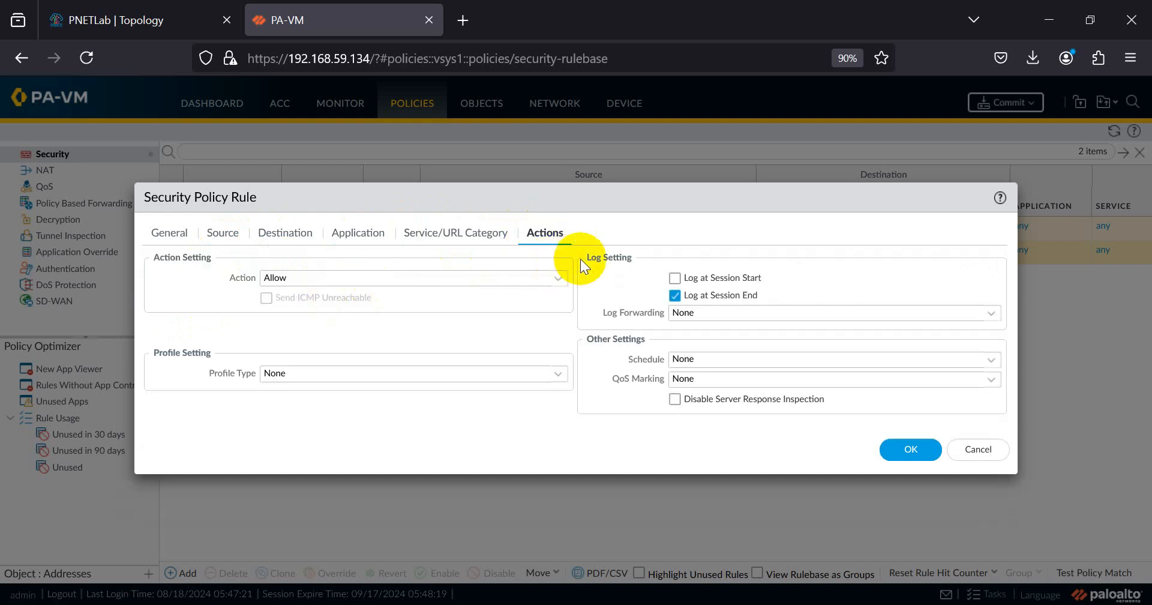
left_click(912, 450)
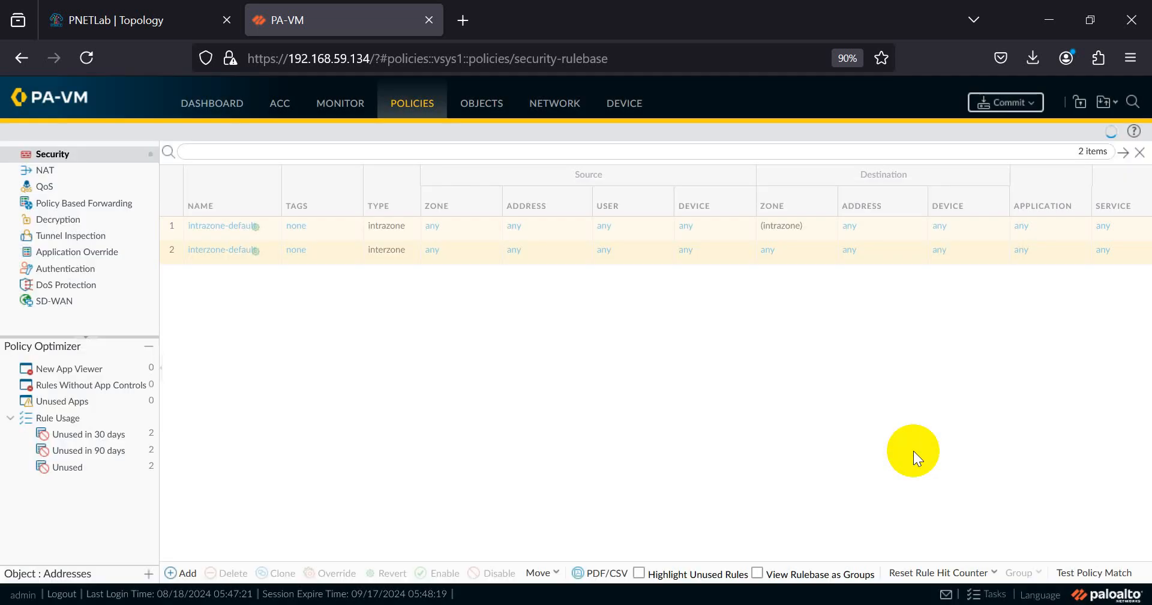
left_click(584, 456)
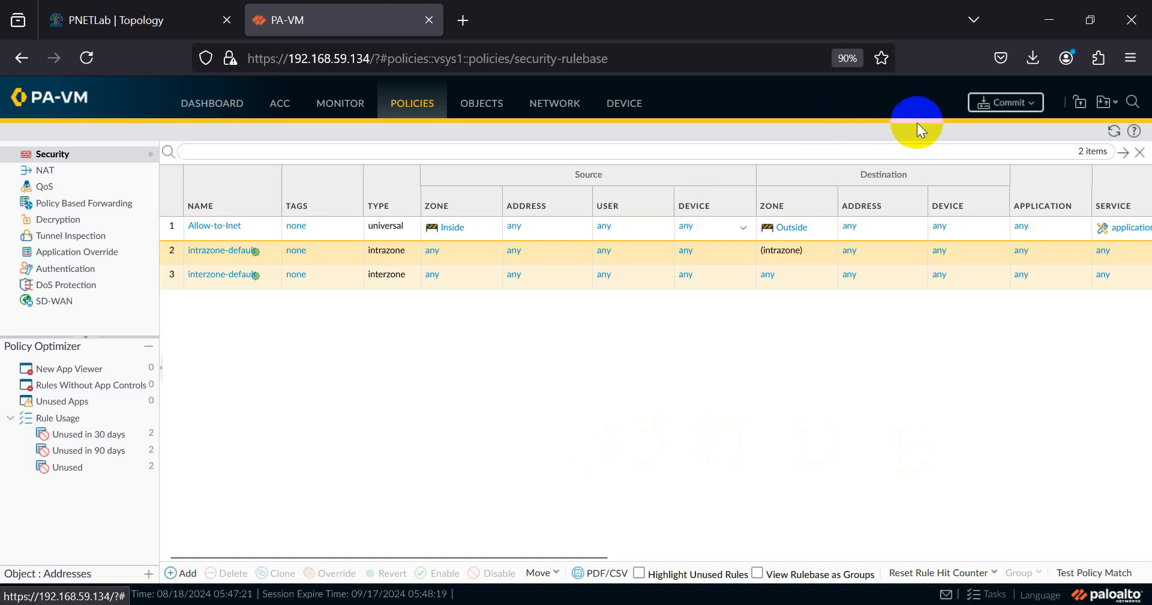
- Commit all firewall changes and start the Linux node in the PNETLab topology
left_click(996, 106)
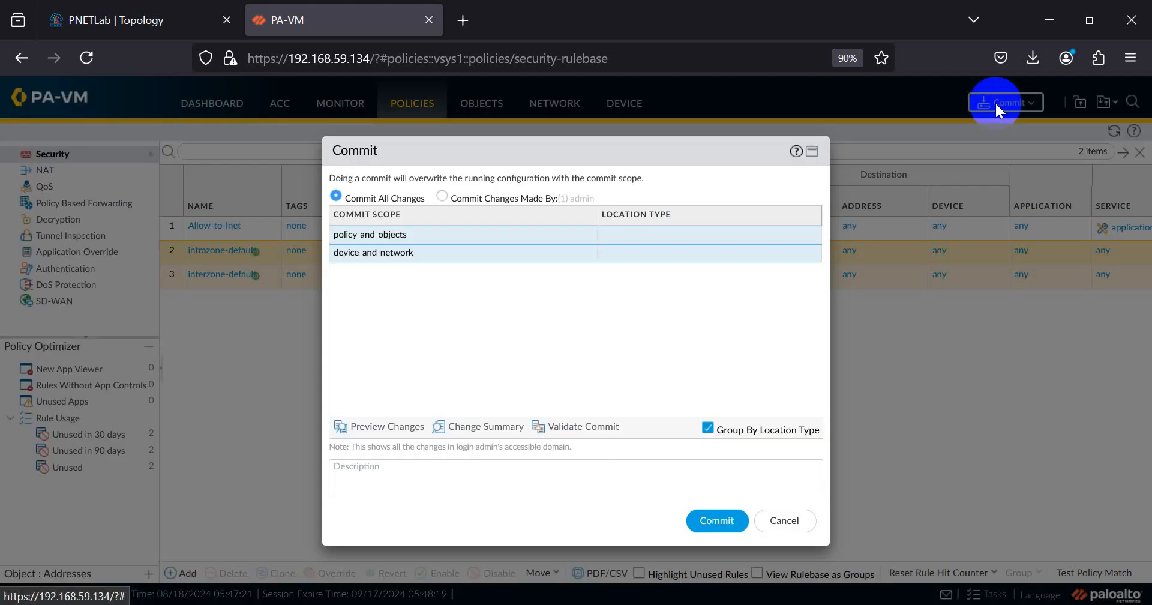
left_click(728, 522)
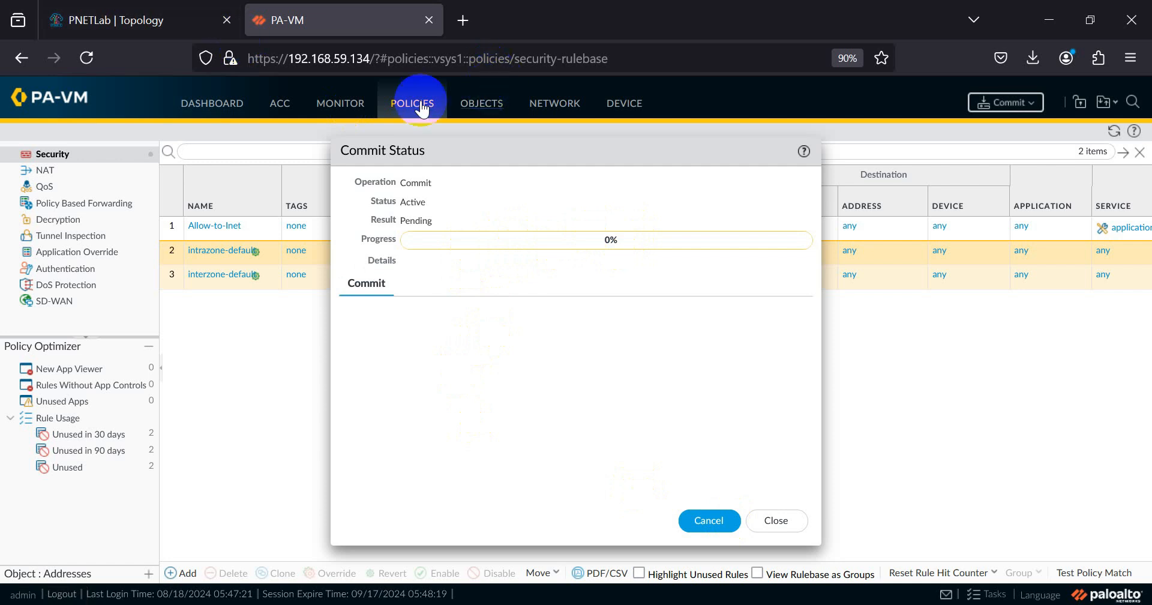
left_click(144, 20)
right_click(427, 414)
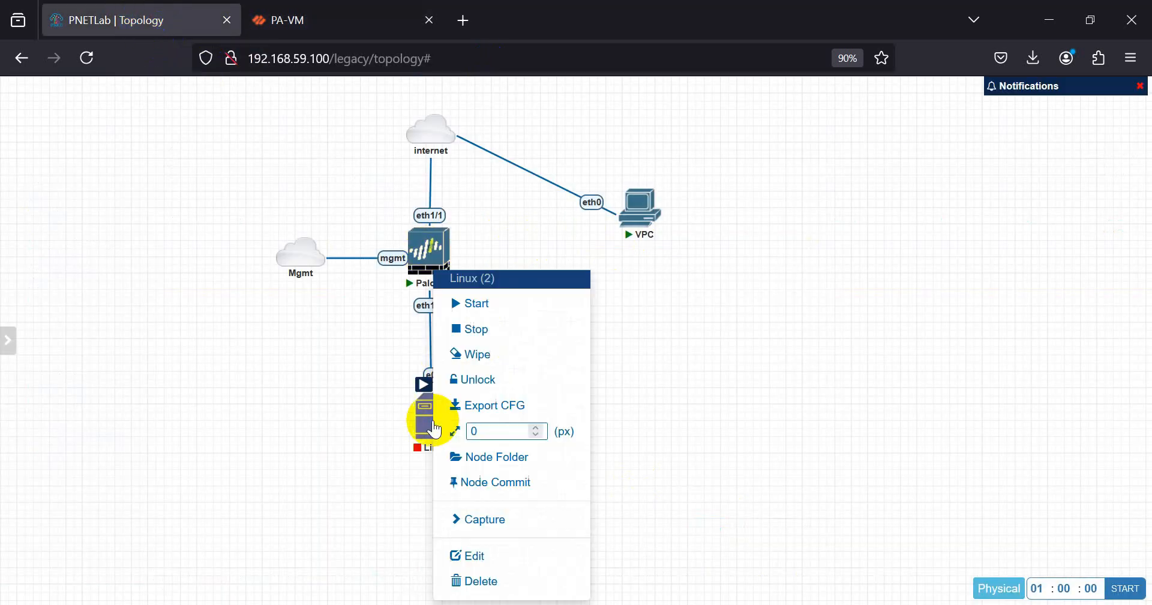
left_click(491, 305)
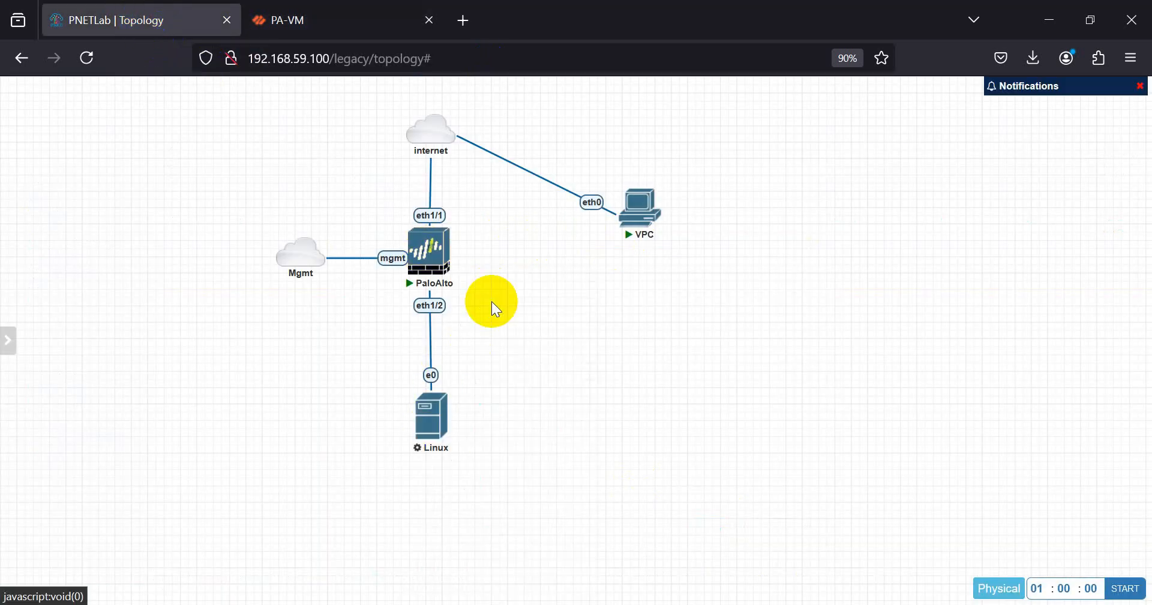
left_click(308, 23)
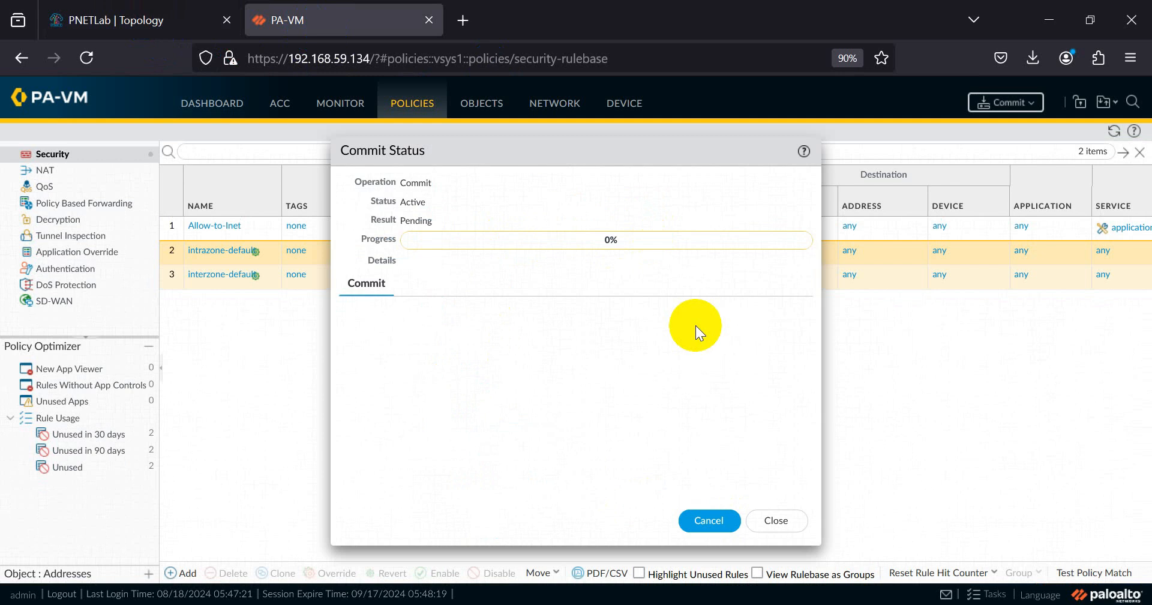
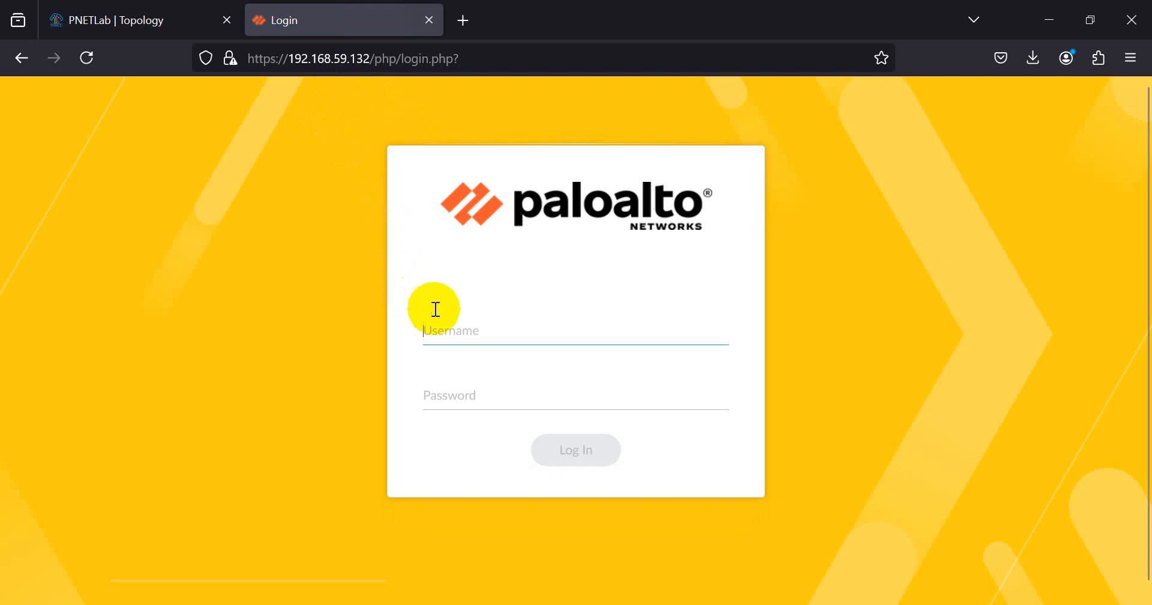
- Log in to the PAN-OS web interface with the admin credentials, then bring the PaloAlto console forward
type("admin")
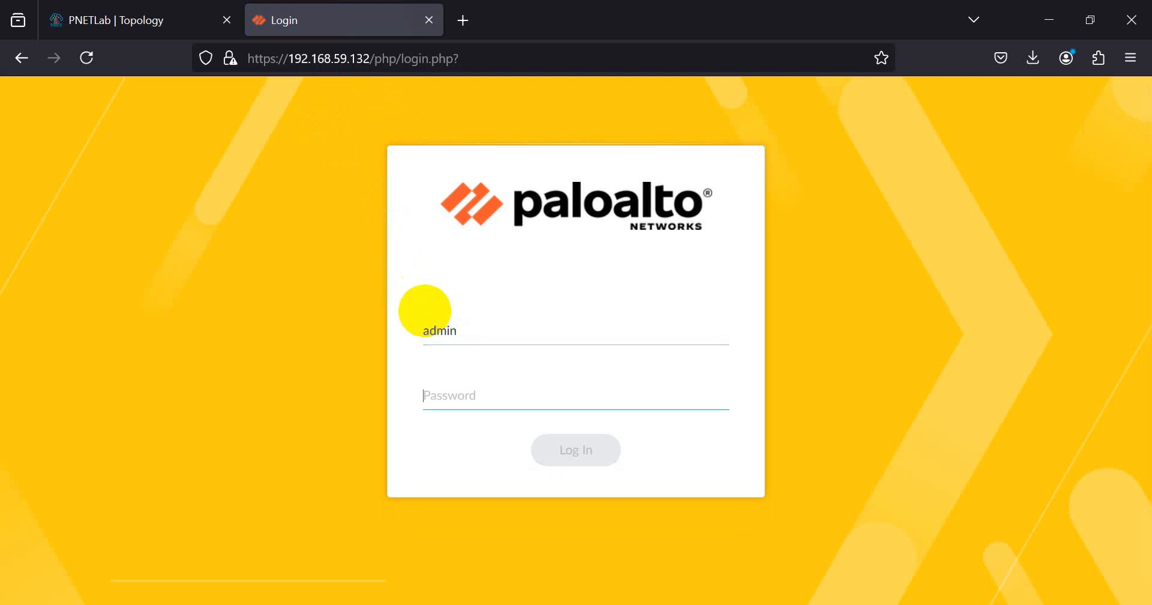
type("paloalto")
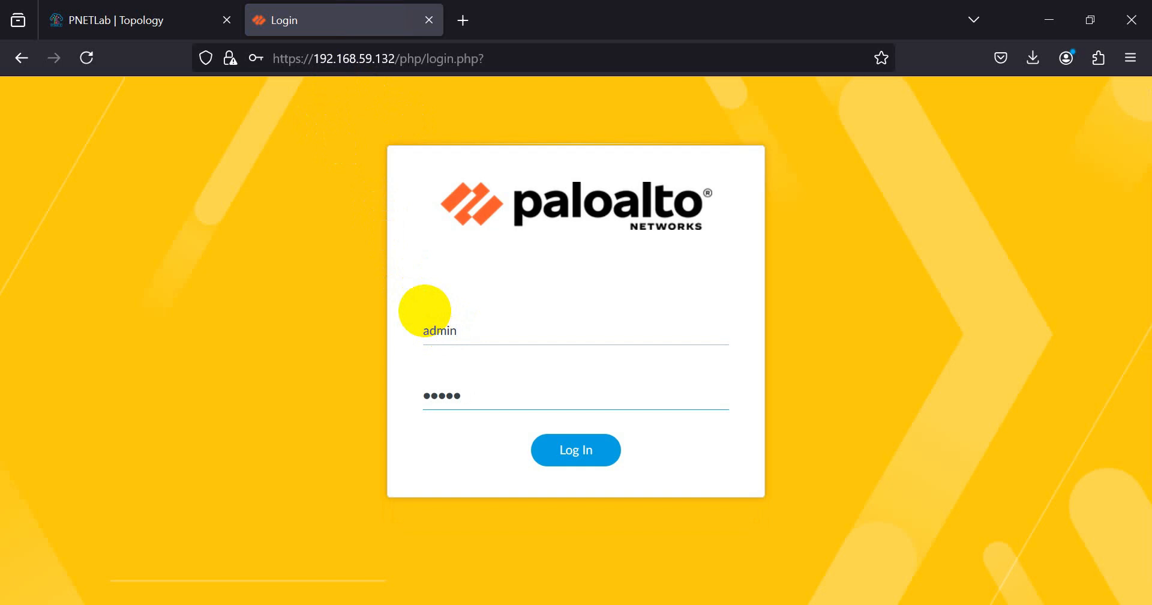
key("Return")
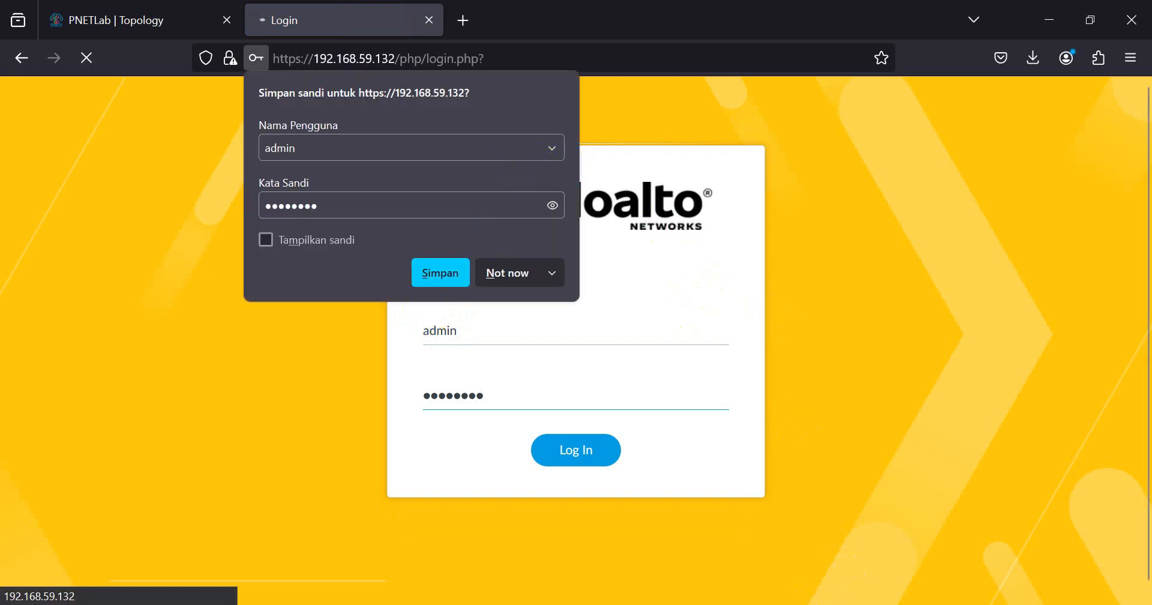
key("alt+Tab")
left_click_drag(758, 86, 771, 52)
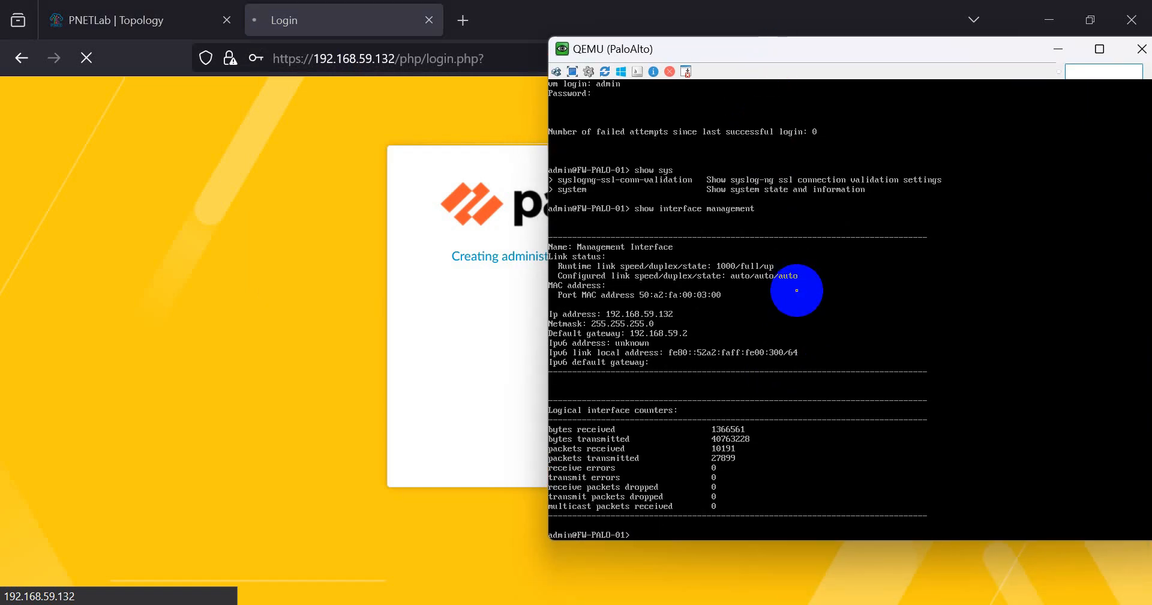
- Ping host 10.0.137.1 from the firewall console and stop it to view the loss statistics
key("Return")
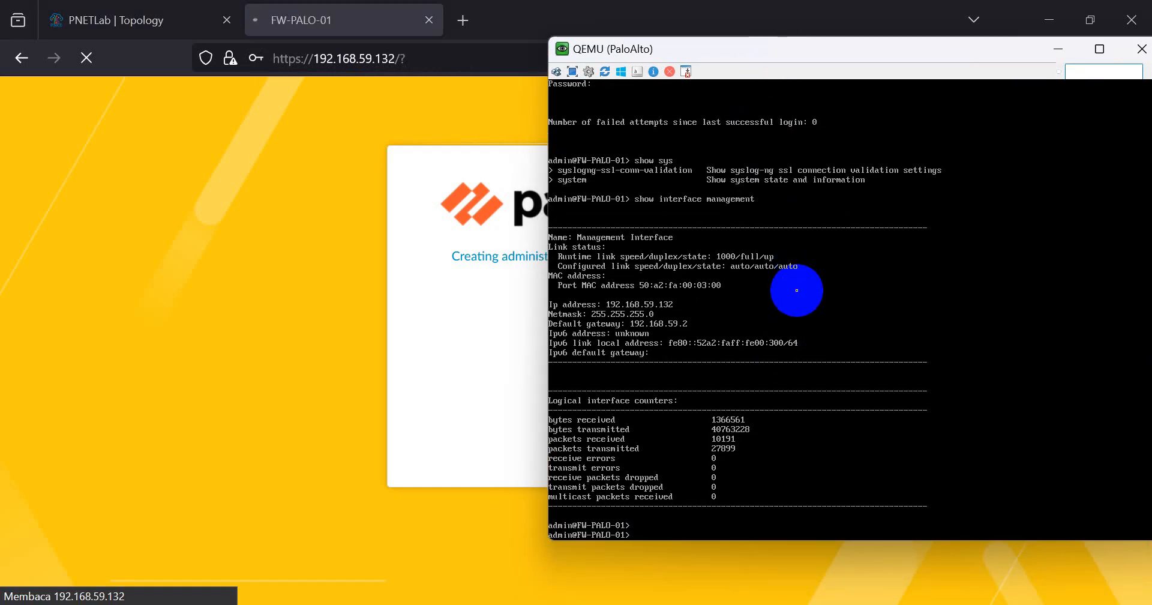
type("ping host ")
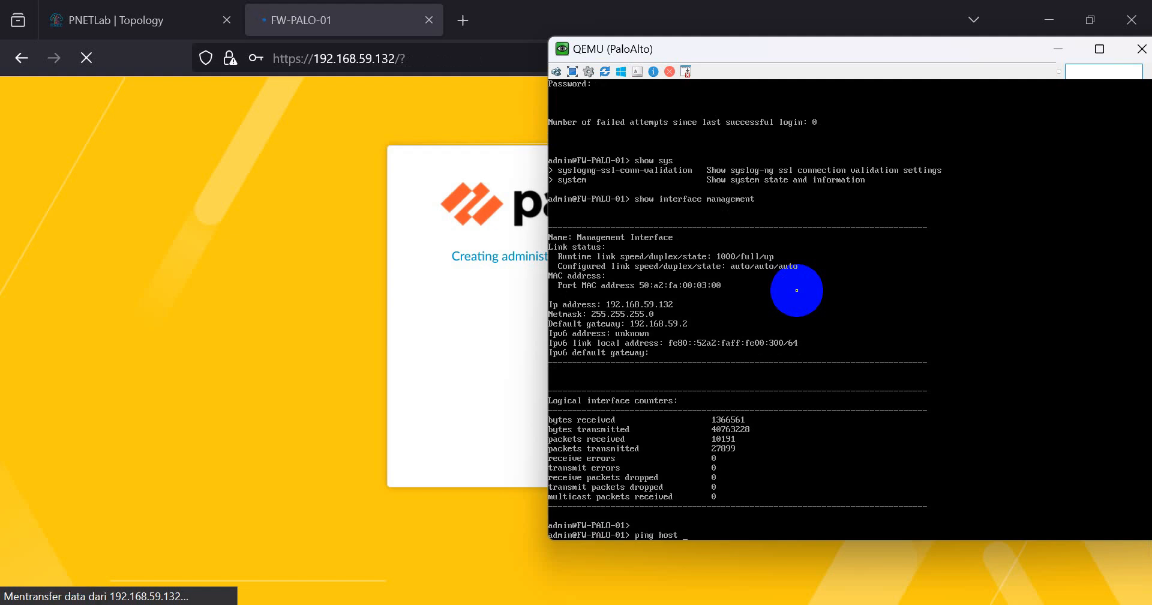
type("10.0.137.1")
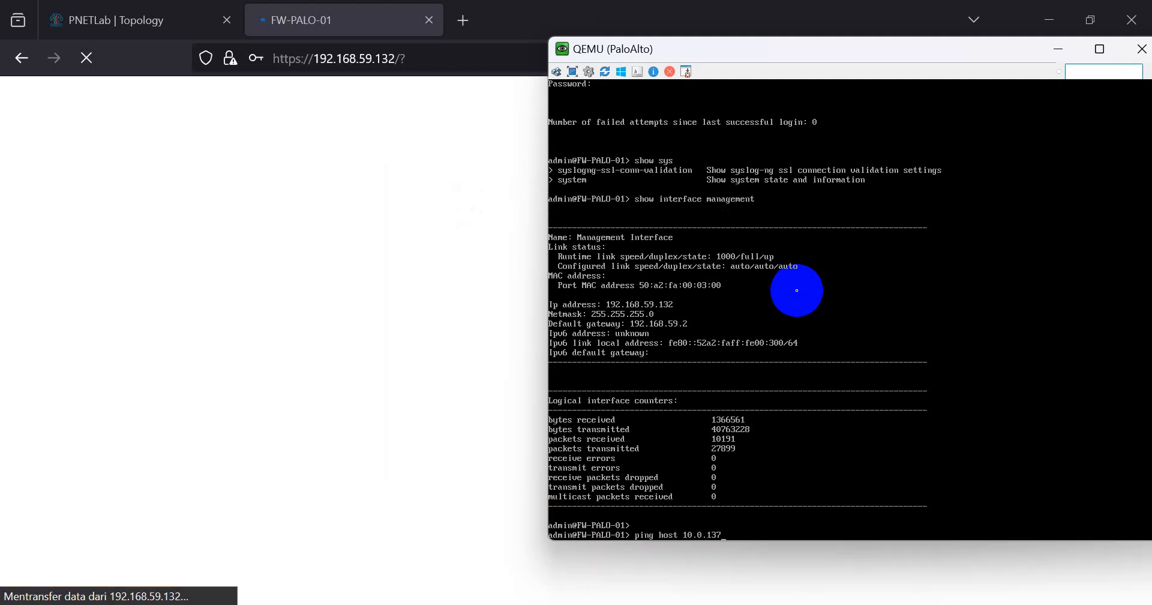
key("Return")
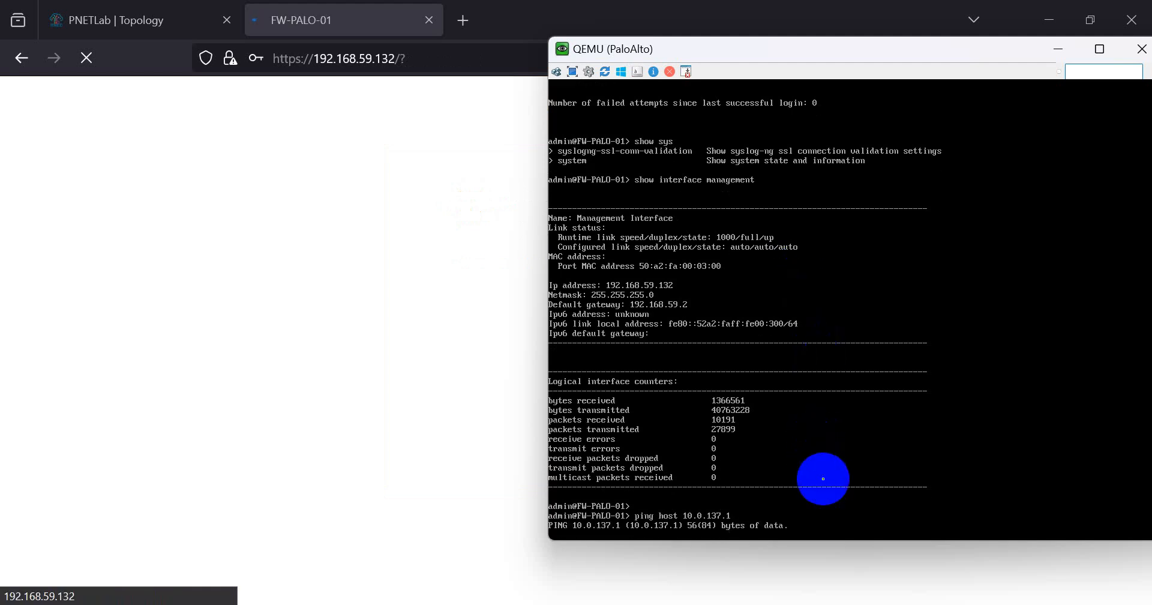
key("ctrl+c")
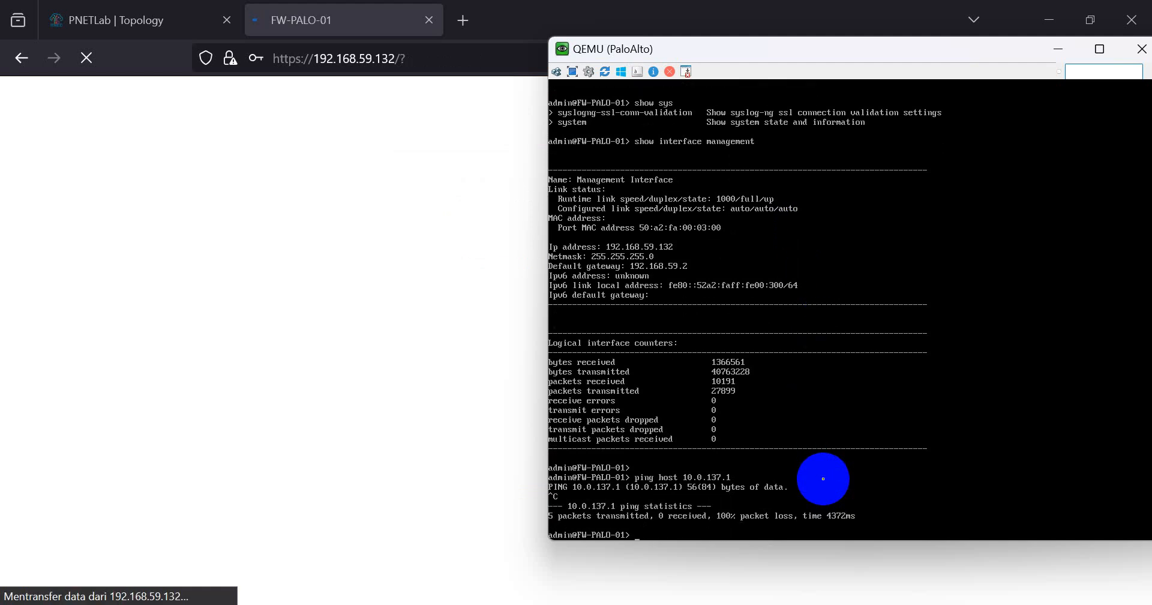
- Try sourced pings using 10.0.137.1 as source, adding the host keyword
type("ping source ")
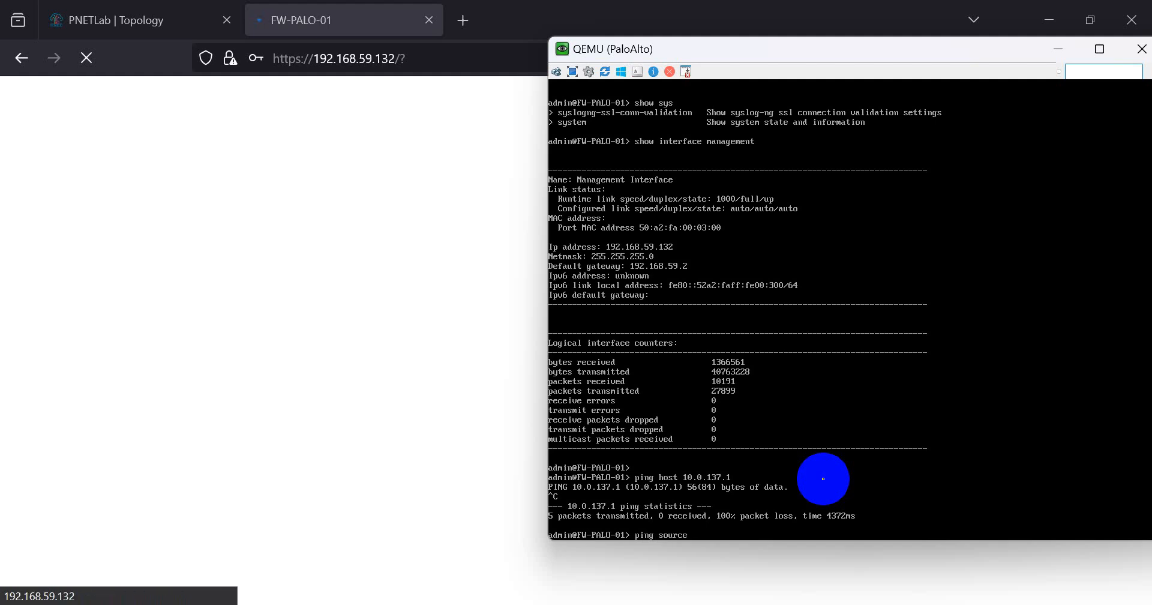
type("10.0.137")
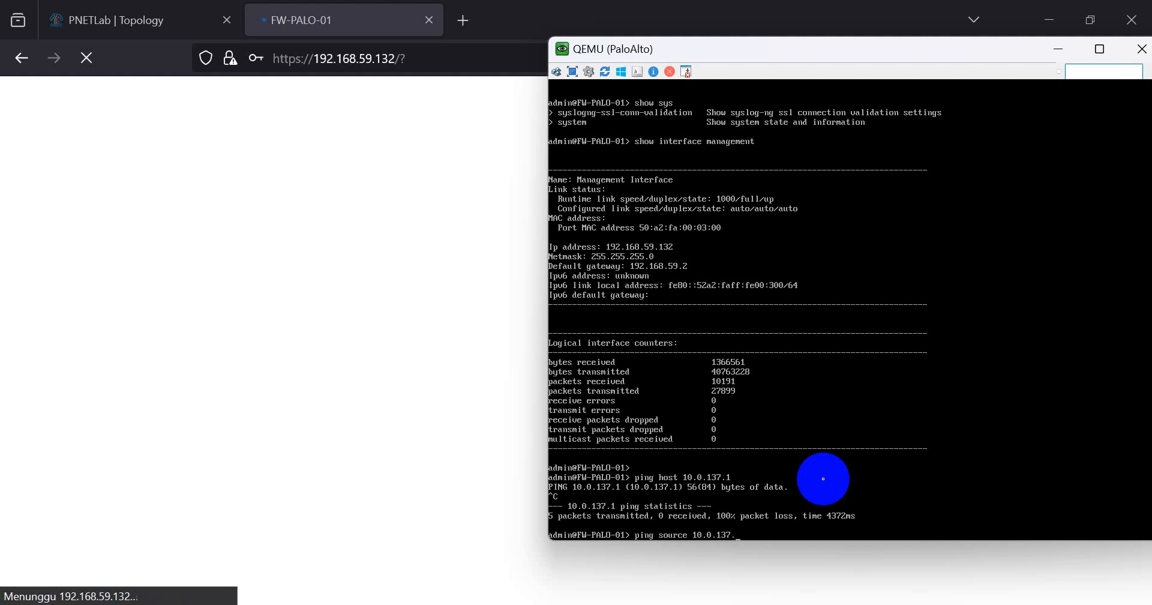
type(".132")
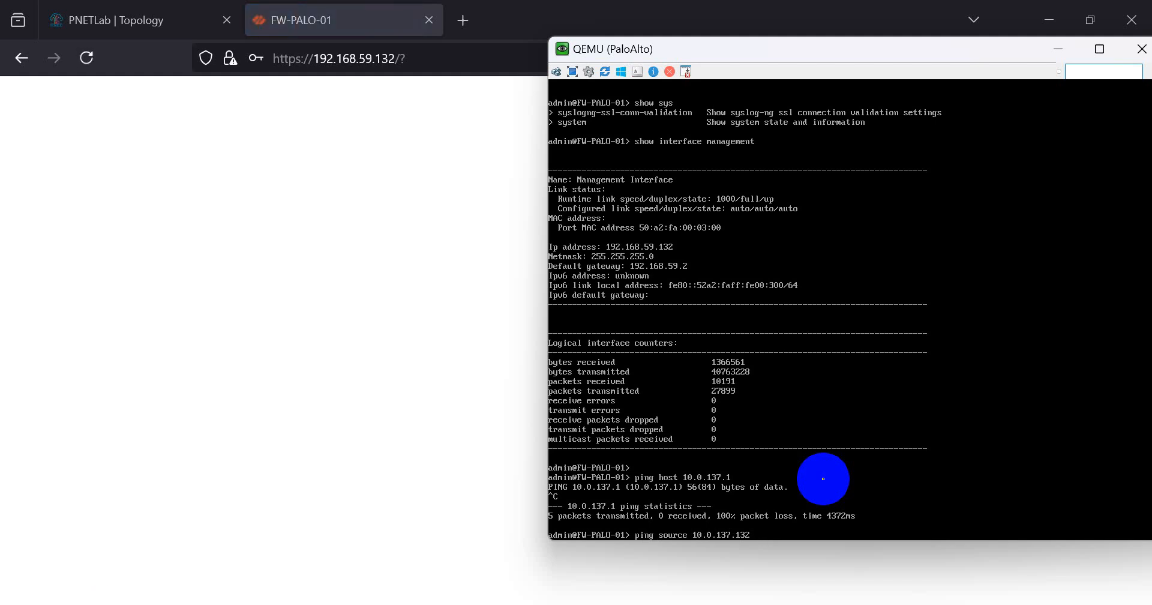
type("0.0.137.")
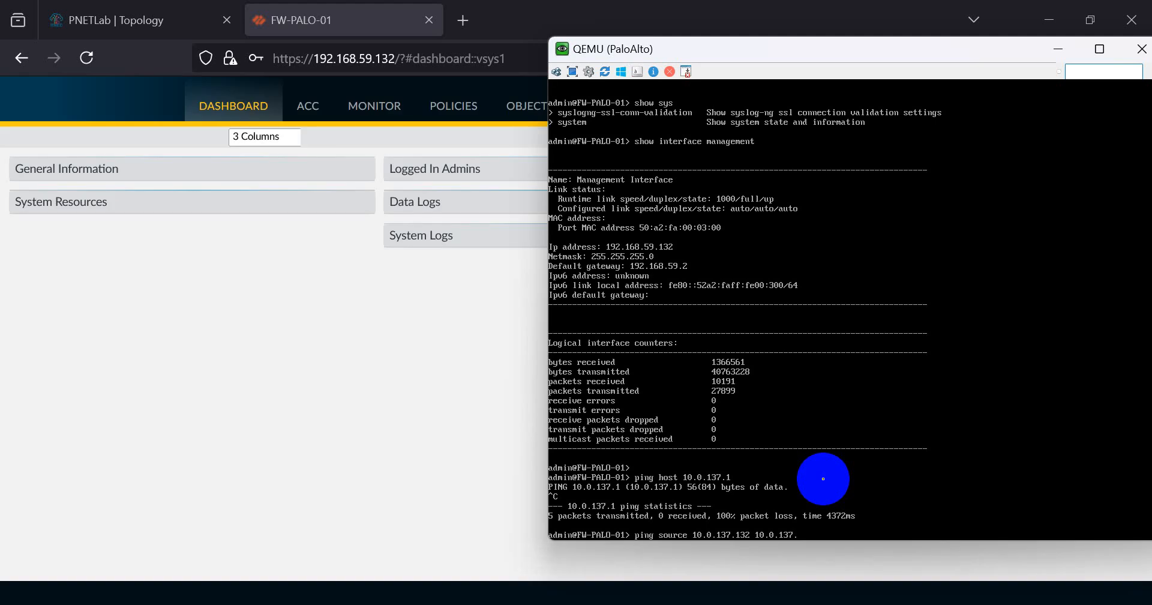
type("1")
key("Return")
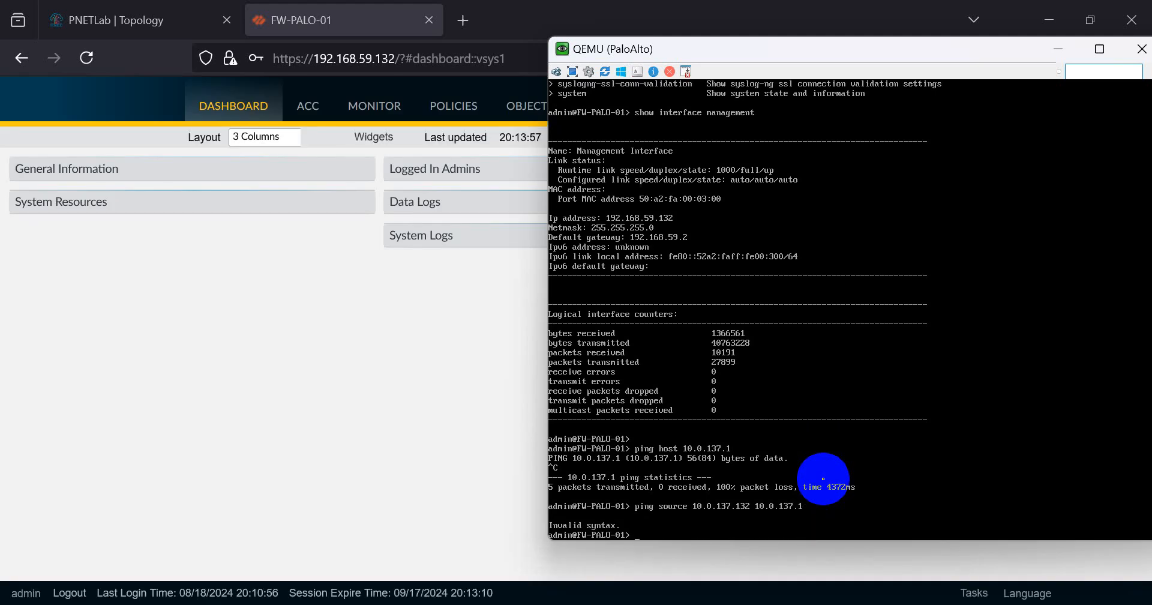
key("Up")
key("Left")
type("host")
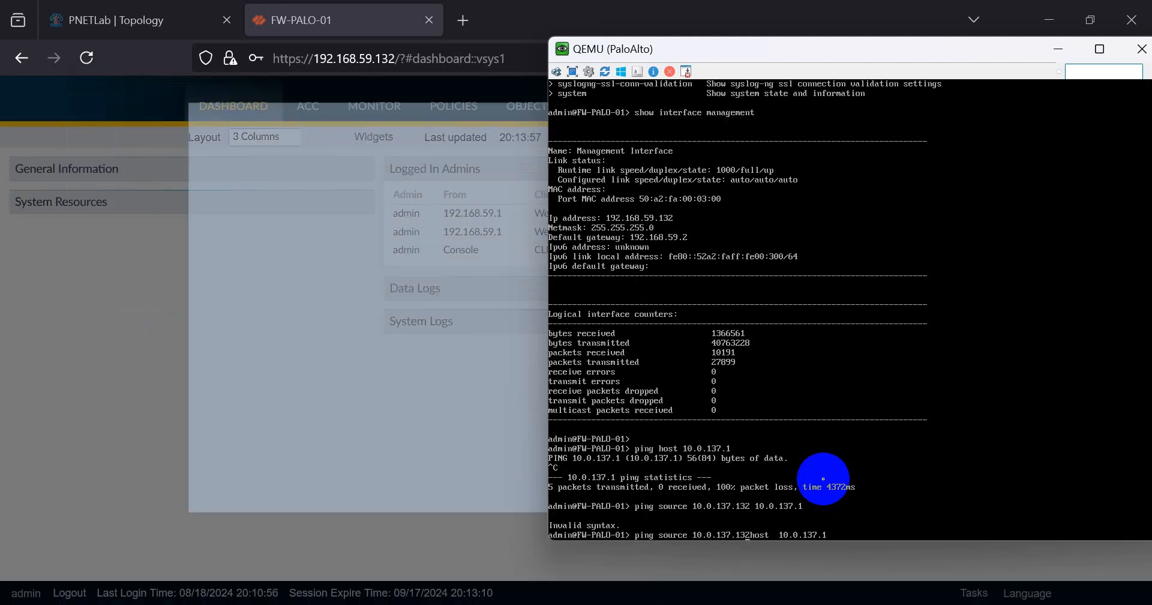
key("Return")
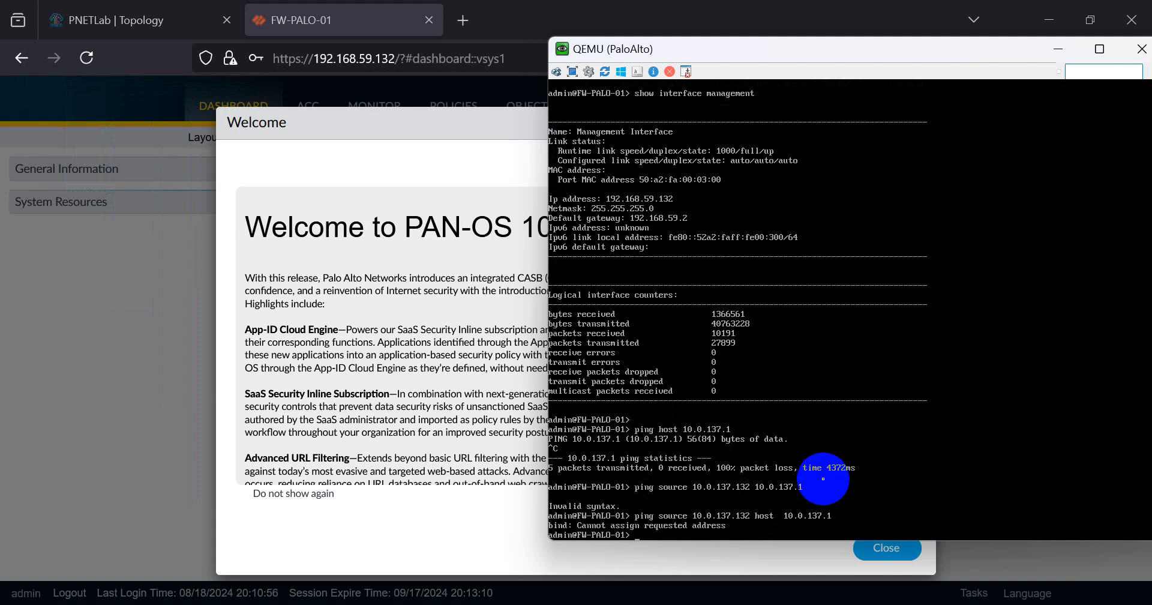
key("Return")
- Rewrite the sourced ping as 'ping source 10.0.137.' with host 10.0.137.1
key("Up")
key("BackSpace")
key("BackSpace")
key("BackSpace")
key("BackSpace")
key("BackSpace")
key("BackSpace")
key("BackSpace")
key("BackSpace")
key("BackSpace")
key("BackSpace")
key("BackSpace")
key("BackSpace")
key("BackSpace")
key("BackSpace")
key("BackSpace")
key("BackSpace")
key("BackSpace")
key("BackSpace")
key("BackSpace")
key("BackSpace")
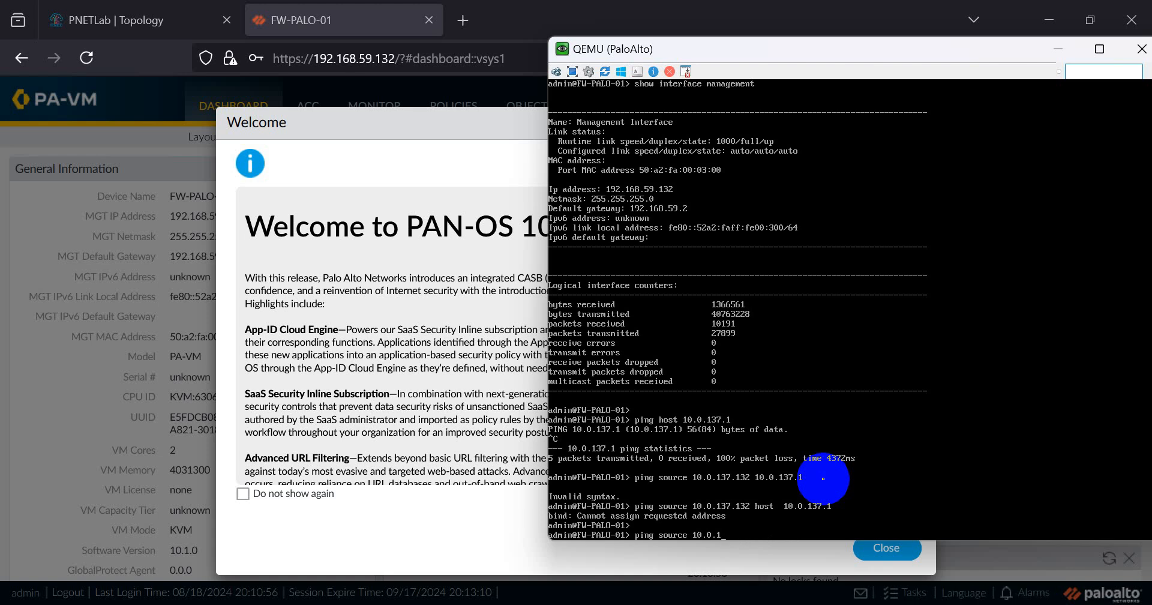
key("BackSpace")
key("BackSpace")
key("BackSpace")
key("BackSpace")
key("BackSpace")
key("BackSpace")
key("BackSpace")
key("BackSpace")
key("BackSpace")
key("BackSpace")
key("BackSpace")
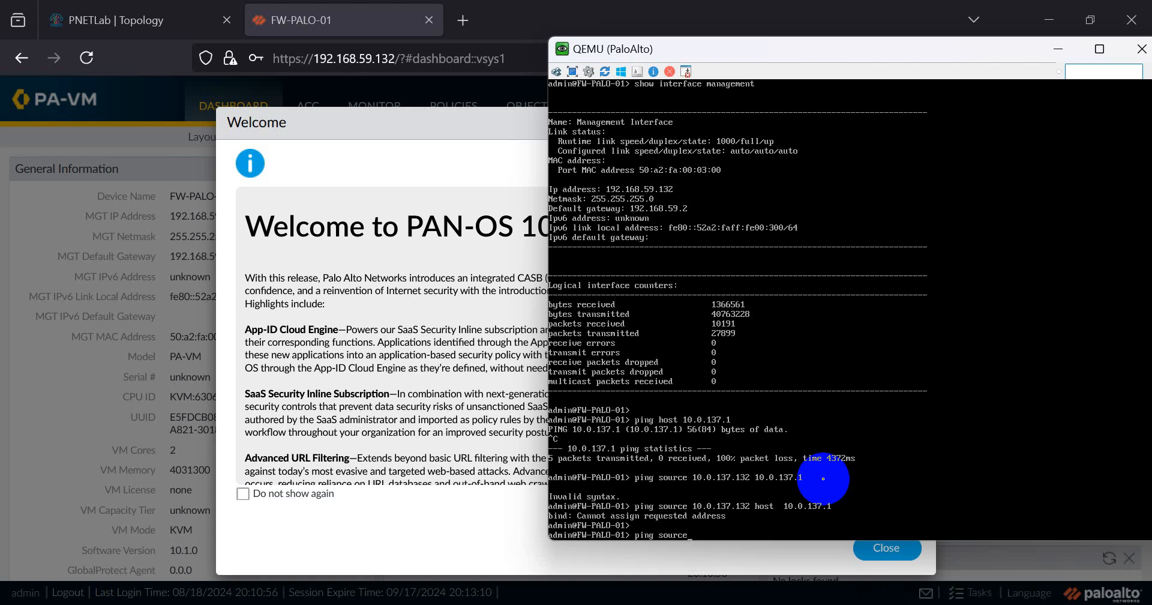
type("host 10.0.137")
key("BackSpace")
key("BackSpace")
type("source 10.0.137")
type(".1")
- Dismiss the PAN-OS welcome and telemetry prompts and show the Network Interfaces list
left_click(345, 283)
left_click(886, 548)
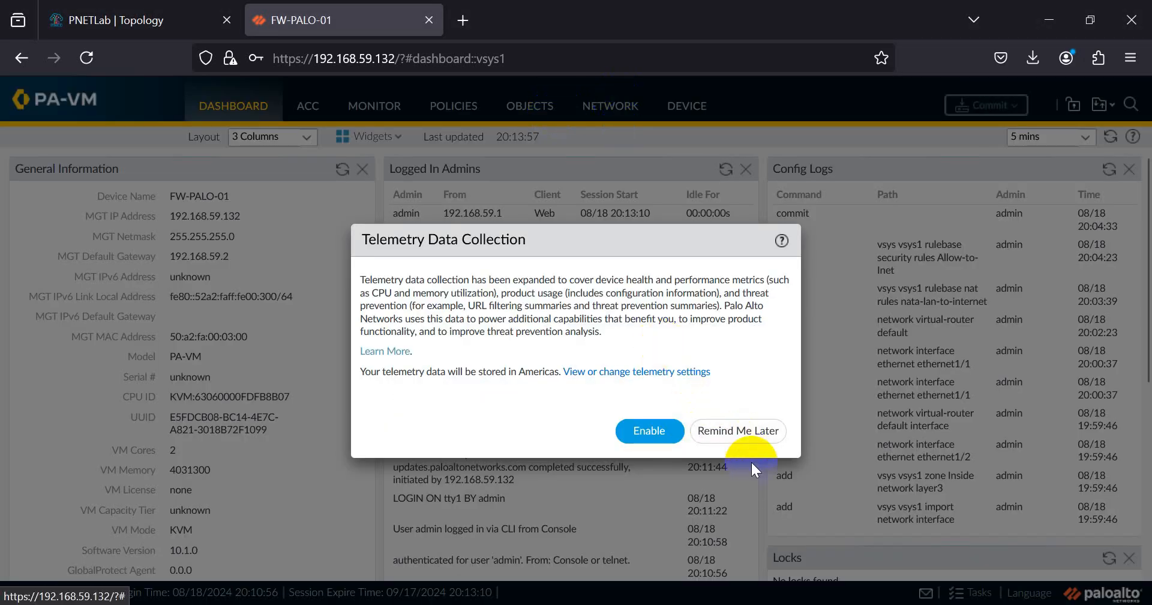
left_click(736, 431)
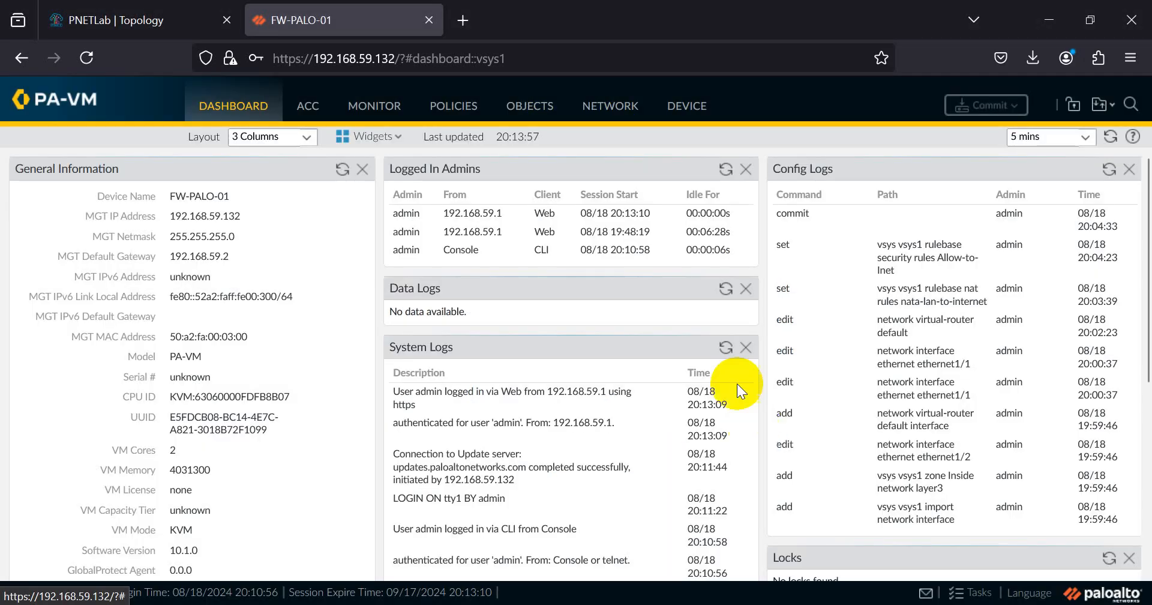
left_click(609, 107)
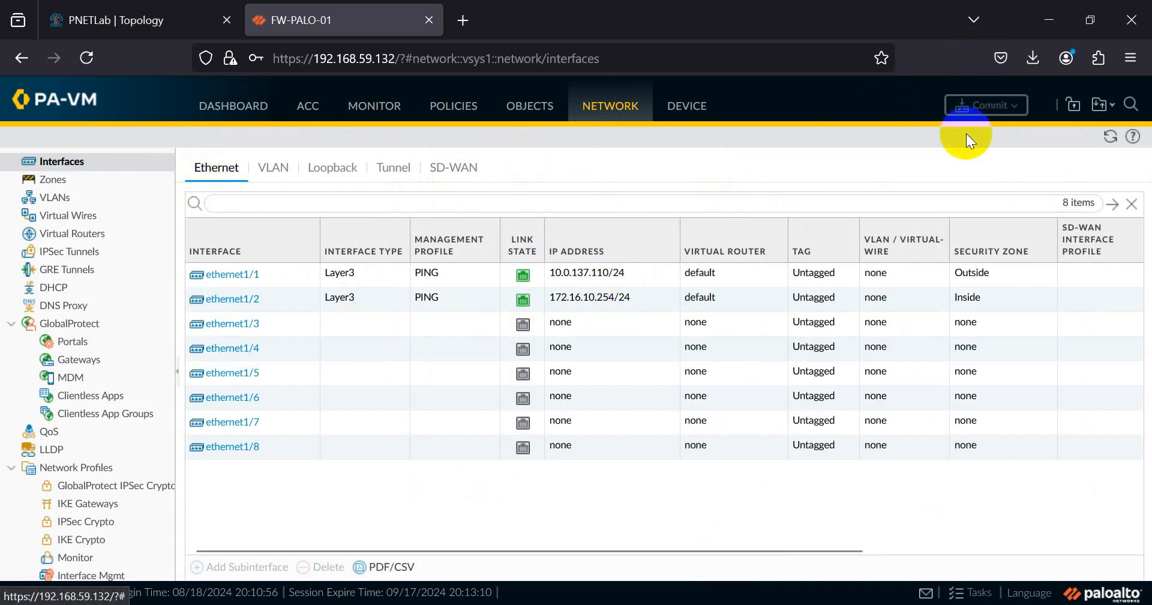
- Close the Command Prompt window and return to the PaloAlto console
key("alt+Tab")
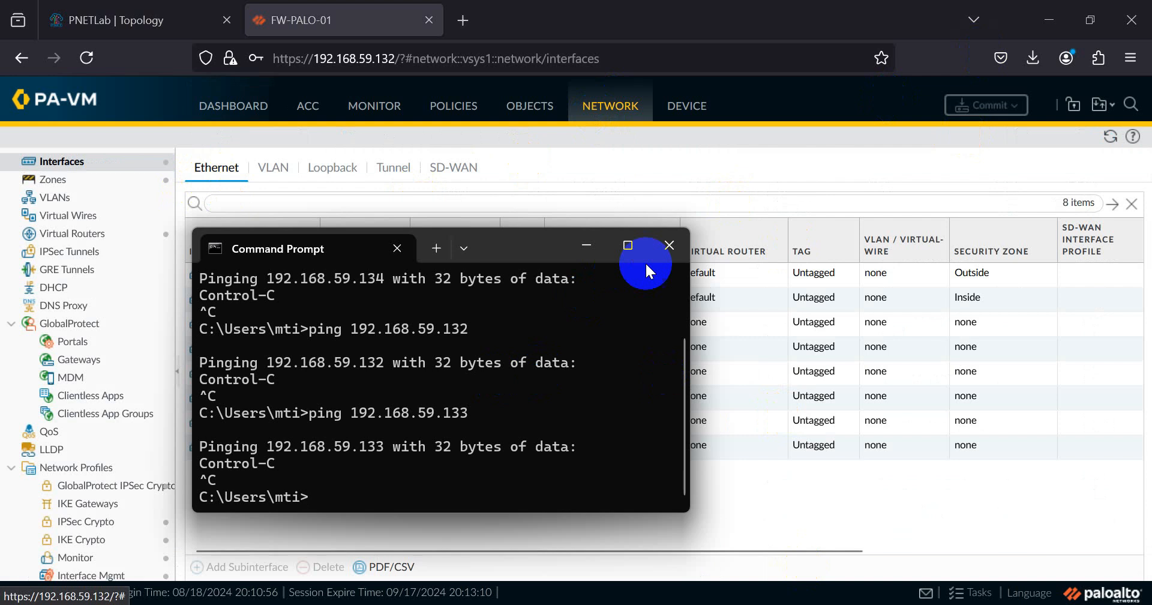
left_click(669, 245)
key("alt+Tab")
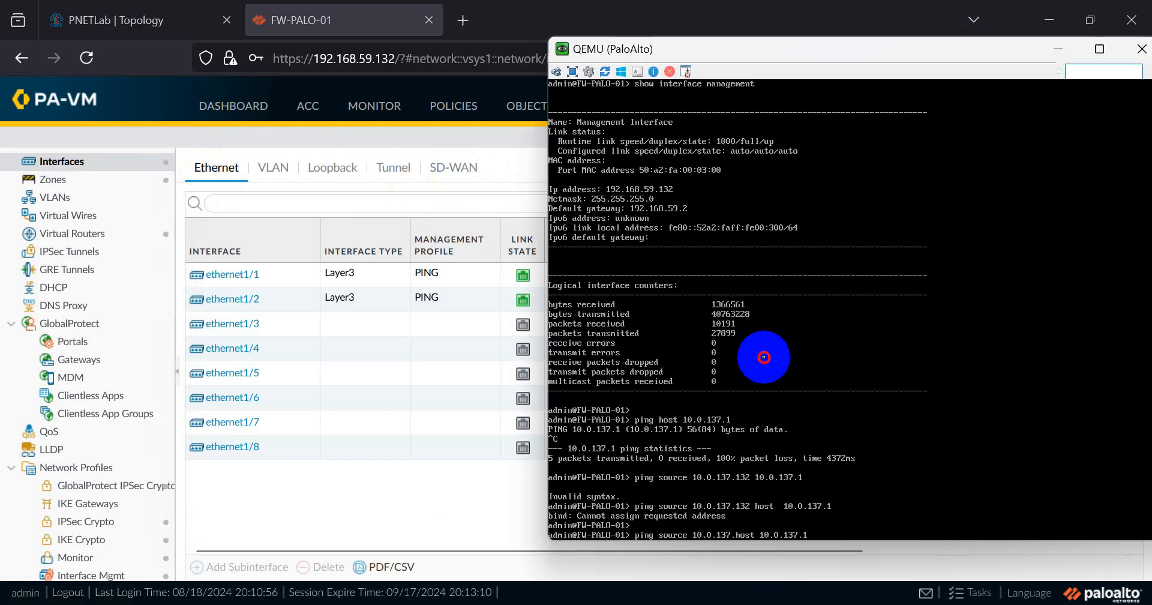
- Ping 10.0.137.1 sourced from 10.0.137.110 and stop it after replies arrive
type("110")
key("Return")
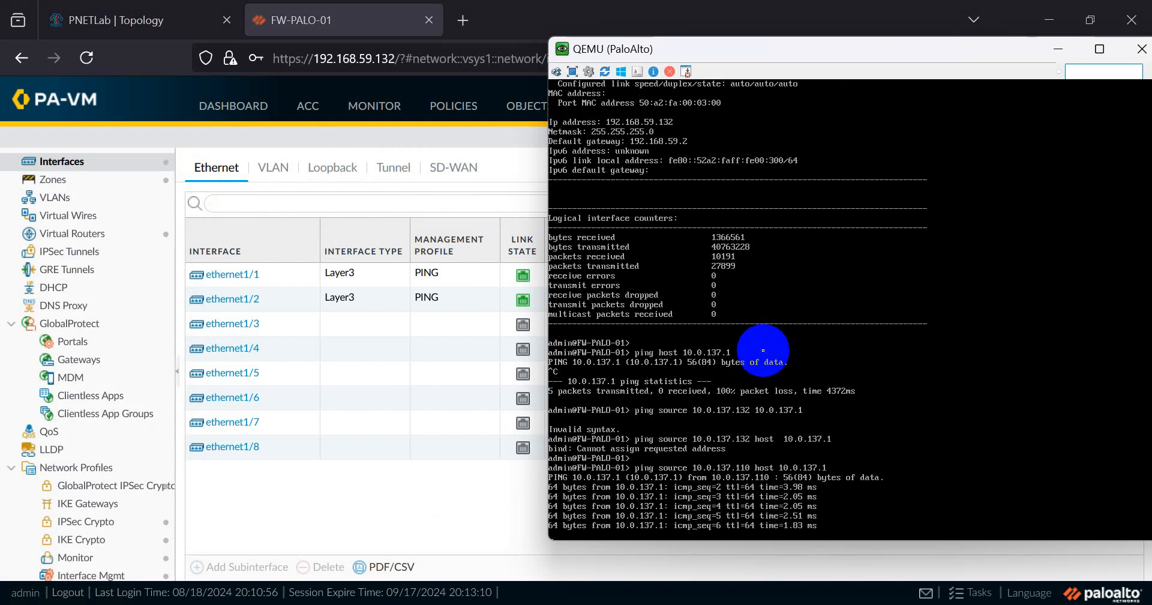
key("ctrl+c")
- Ping 8.8.8.8 from source 10.0.137.110
key("Return")
key("Return")
key("Up")
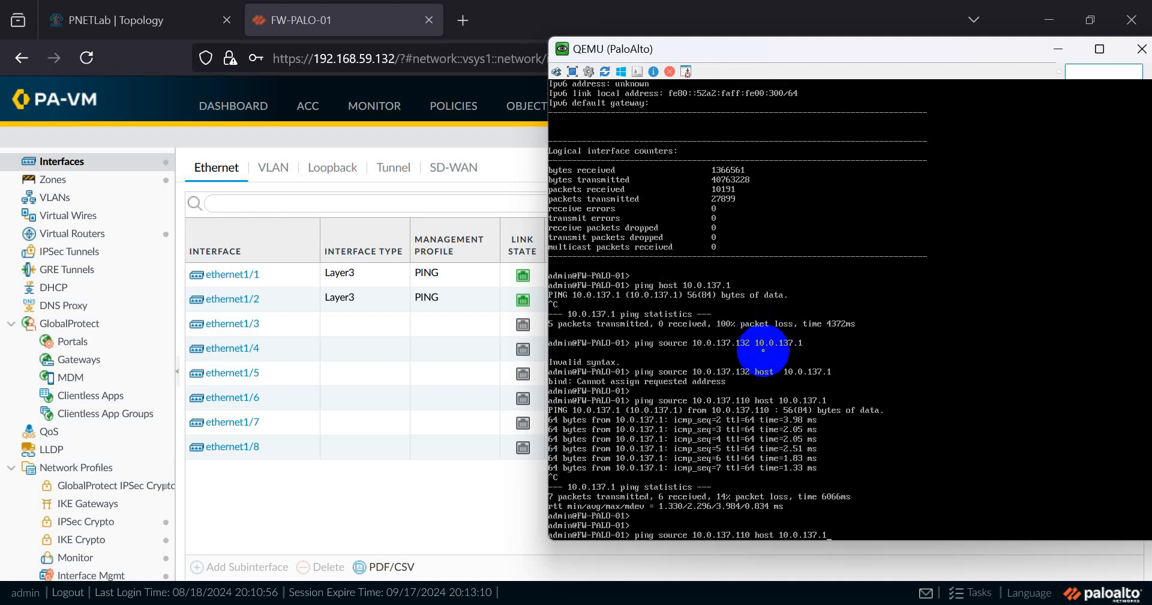
key("BackSpace")
key("BackSpace")
key("BackSpace")
key("BackSpace")
key("BackSpace")
key("BackSpace")
type("8.8.8.8")
key("Return")
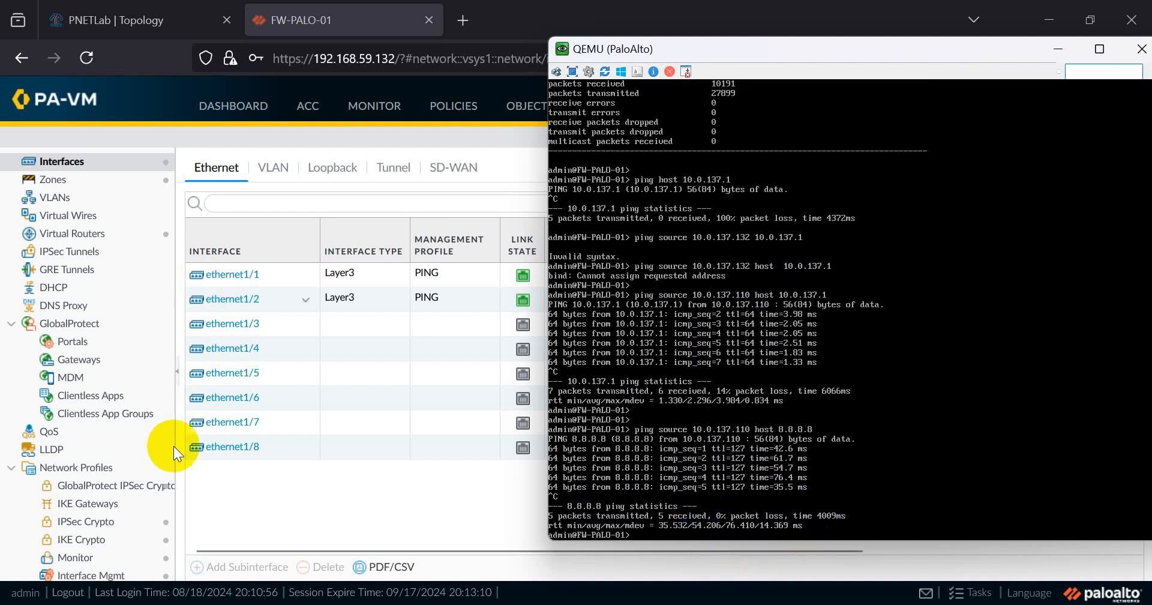
- Open the Linux node's console from the PNETLab topology and move it to the right
left_click(279, 514)
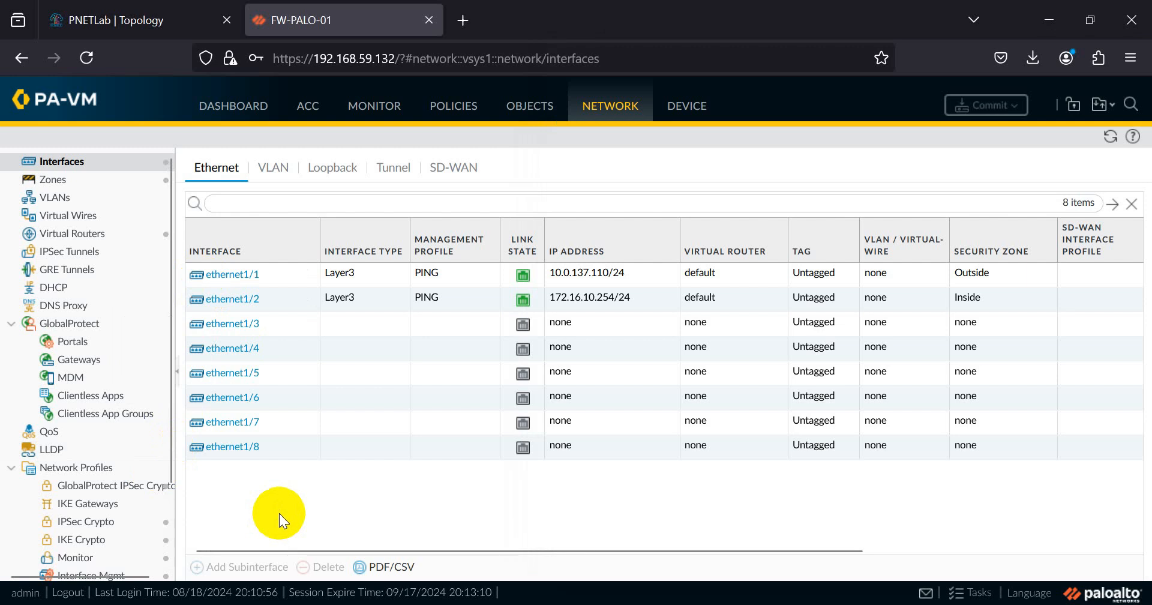
left_click(145, 16)
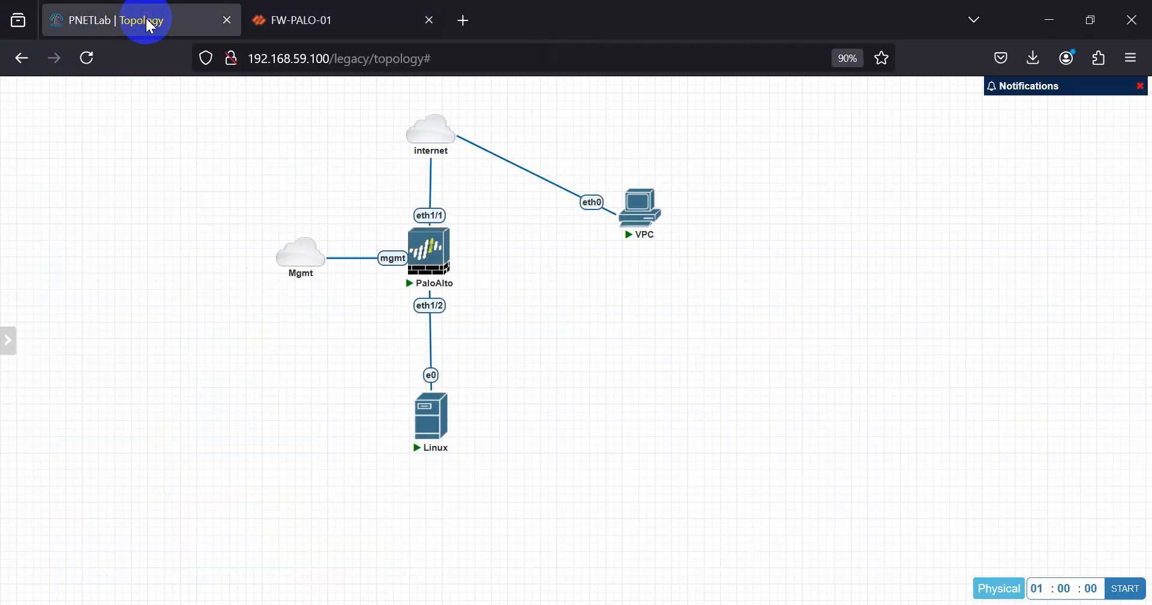
mouse_move(431, 420)
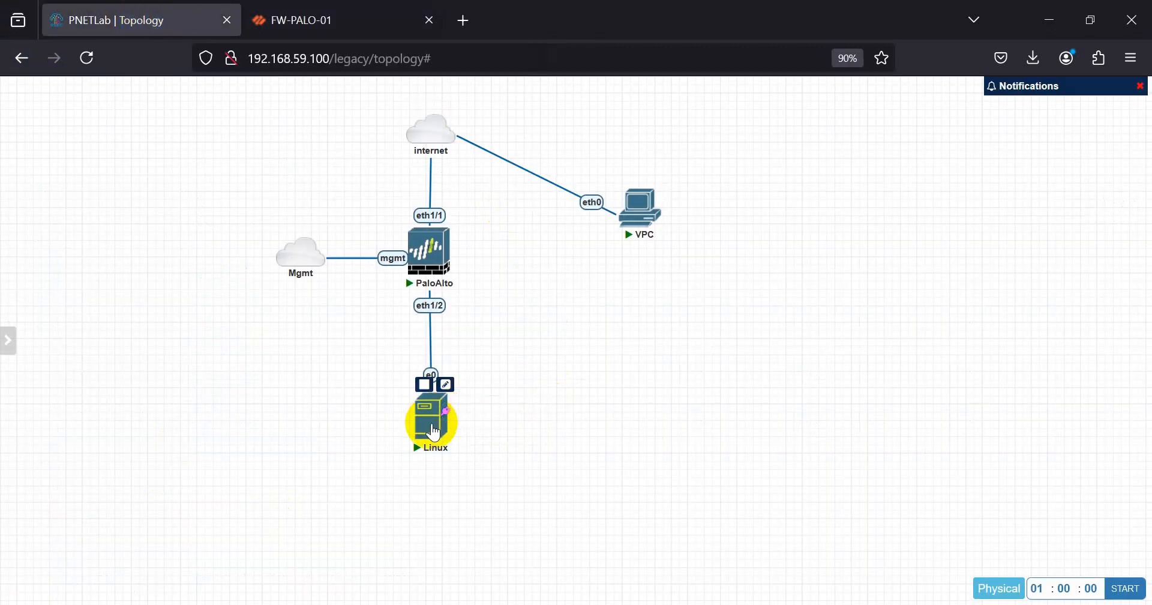
left_click(431, 420)
left_click(623, 207)
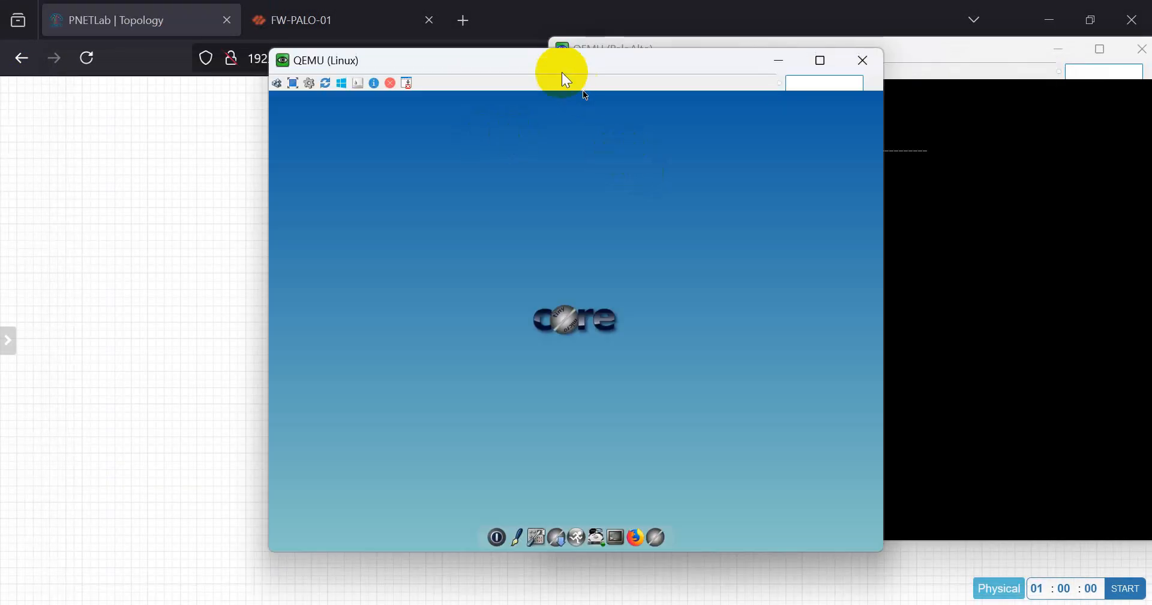
left_click_drag(567, 78, 859, 73)
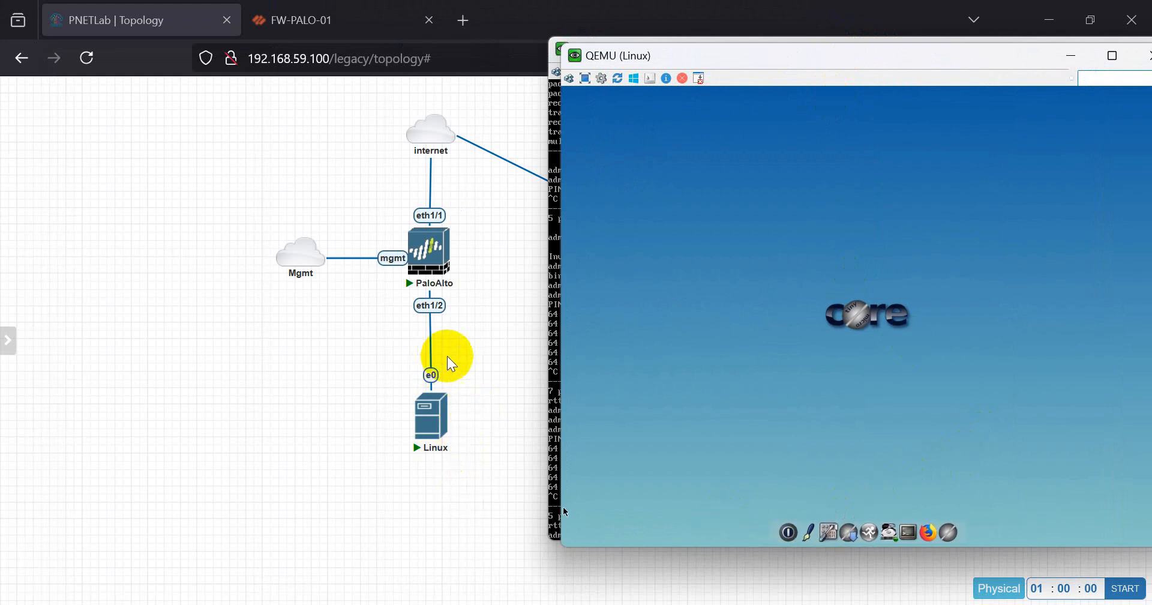
- Recheck the firewall interface addresses, then return to the Linux console
left_click(276, 15)
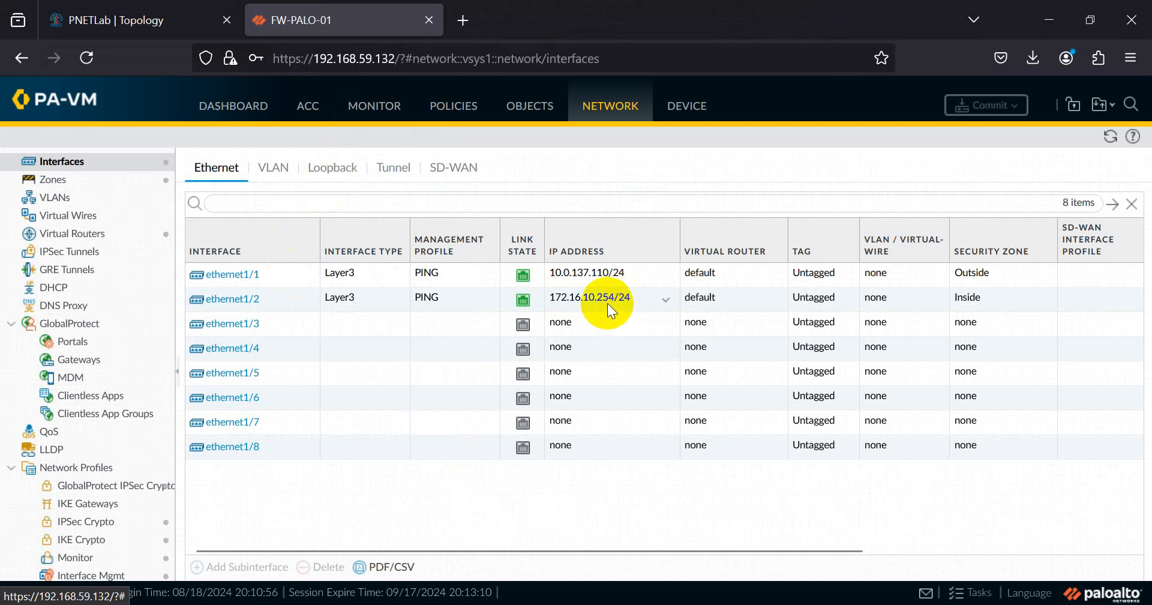
left_click(127, 12)
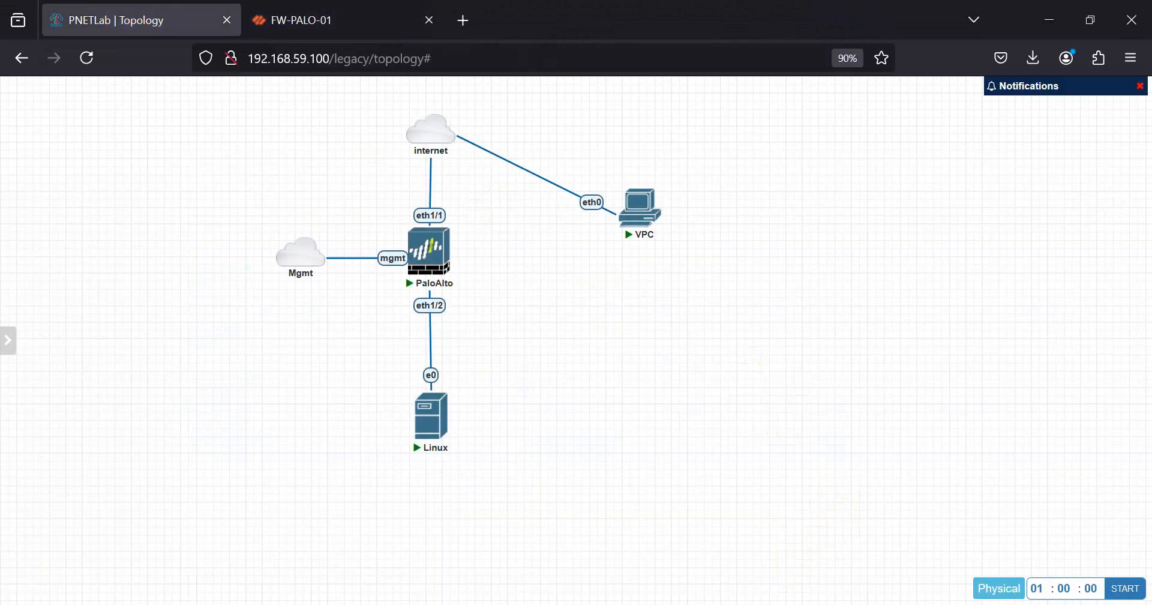
left_click(894, 510)
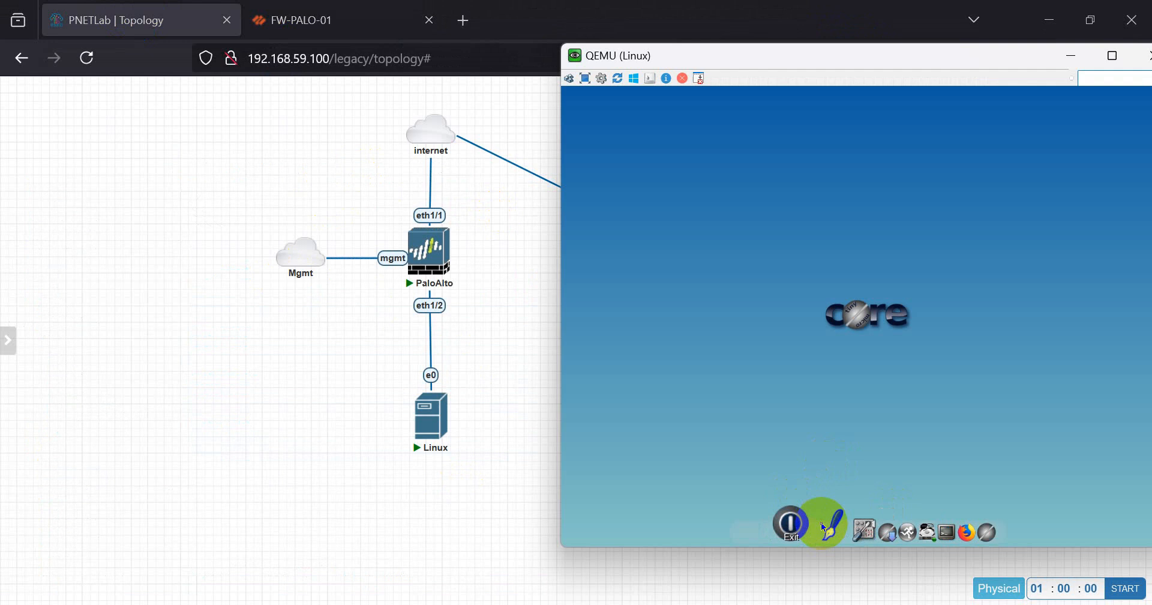
- Give eth0 static IP 172.16.10.1/24, gateway 172.16.10.254 and DNS 8.8.8.8, and apply
left_click(831, 520)
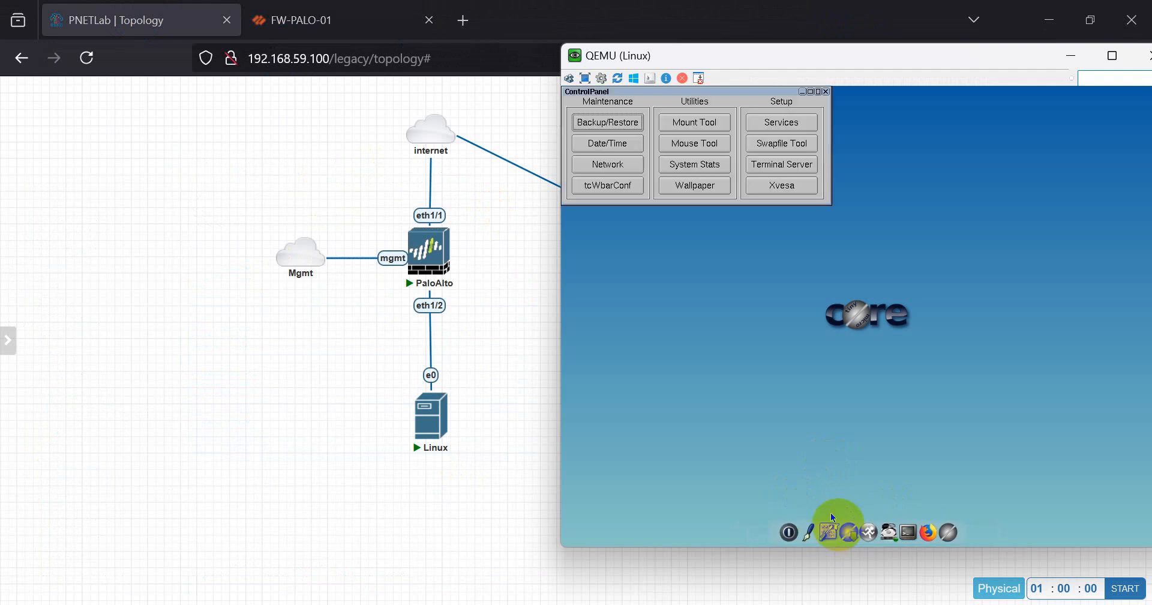
left_click(616, 165)
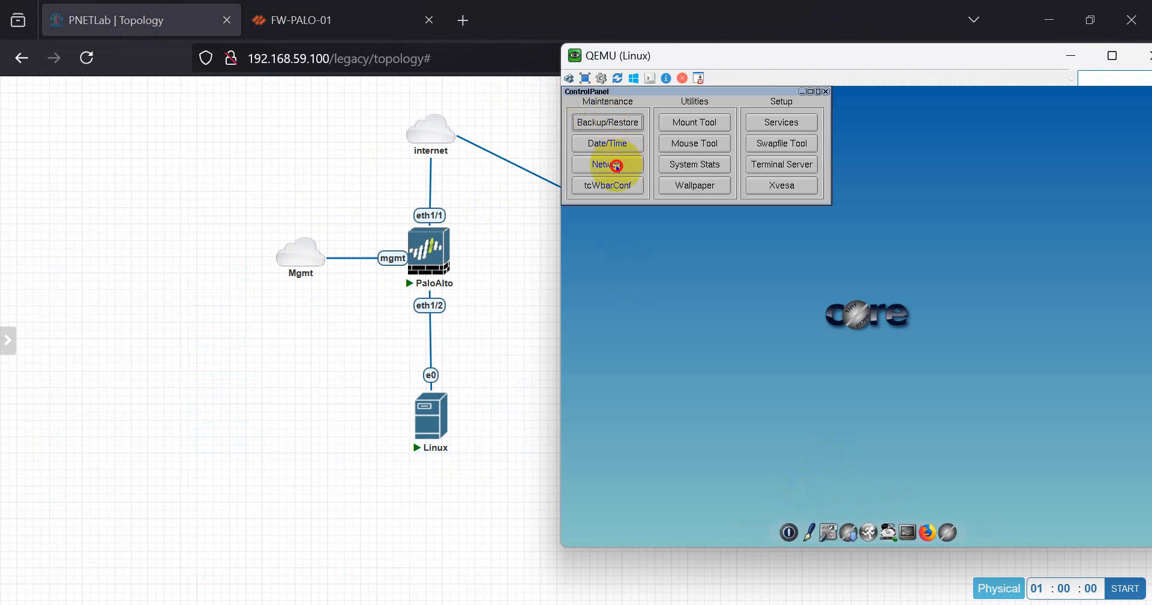
left_click(613, 346)
left_click(600, 367)
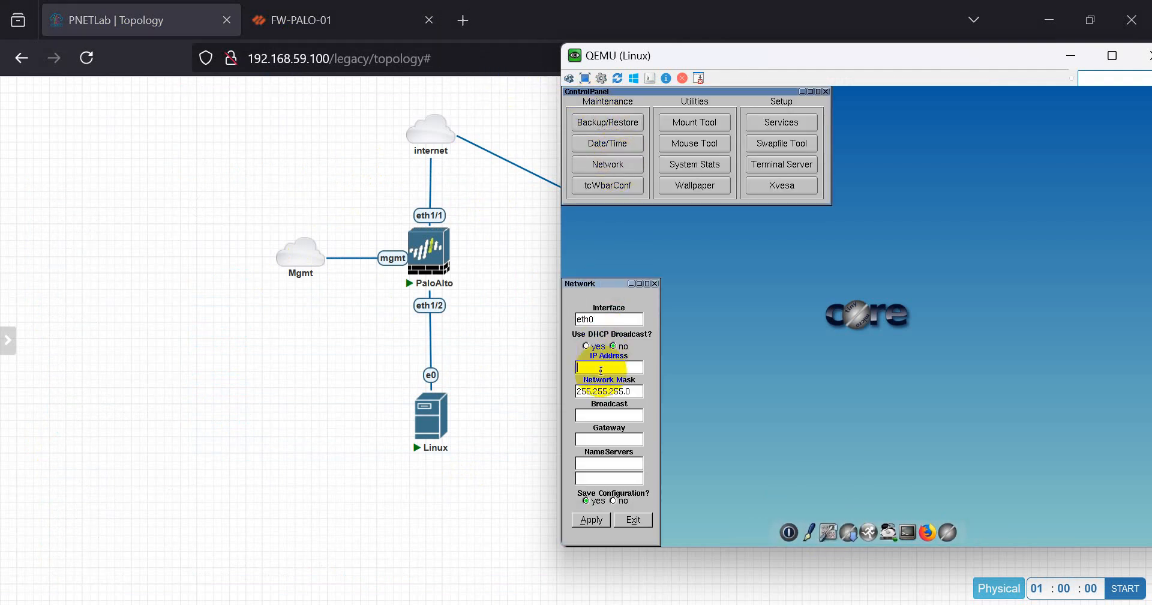
type("172.16.10.1")
key("Tab")
key("Tab")
left_click(630, 439)
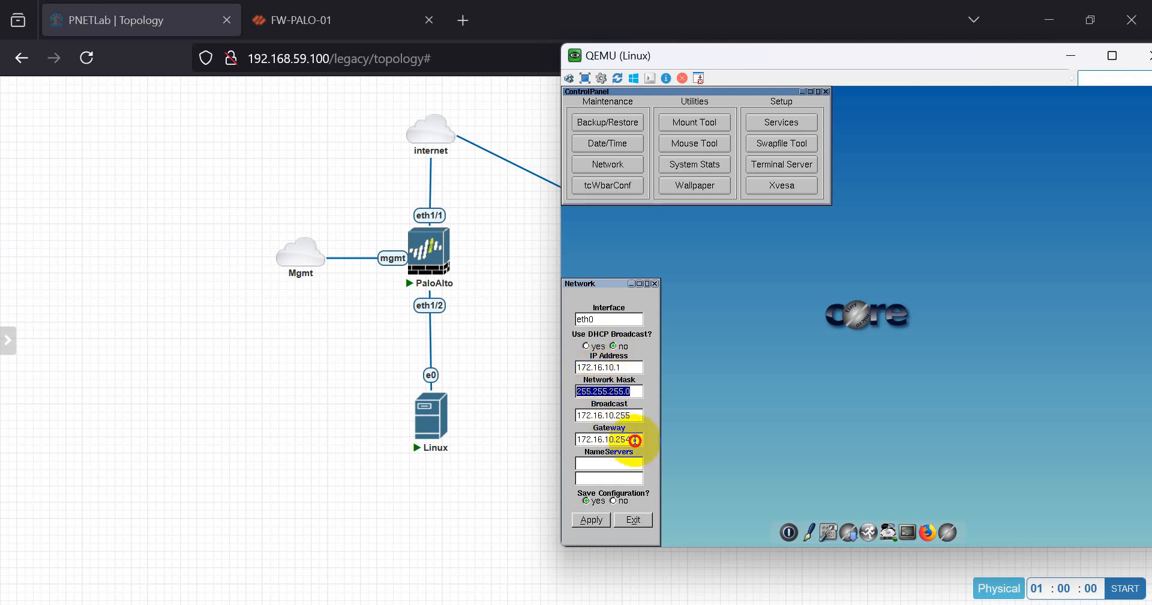
left_click(604, 468)
type("8.8.8.8")
left_click(591, 519)
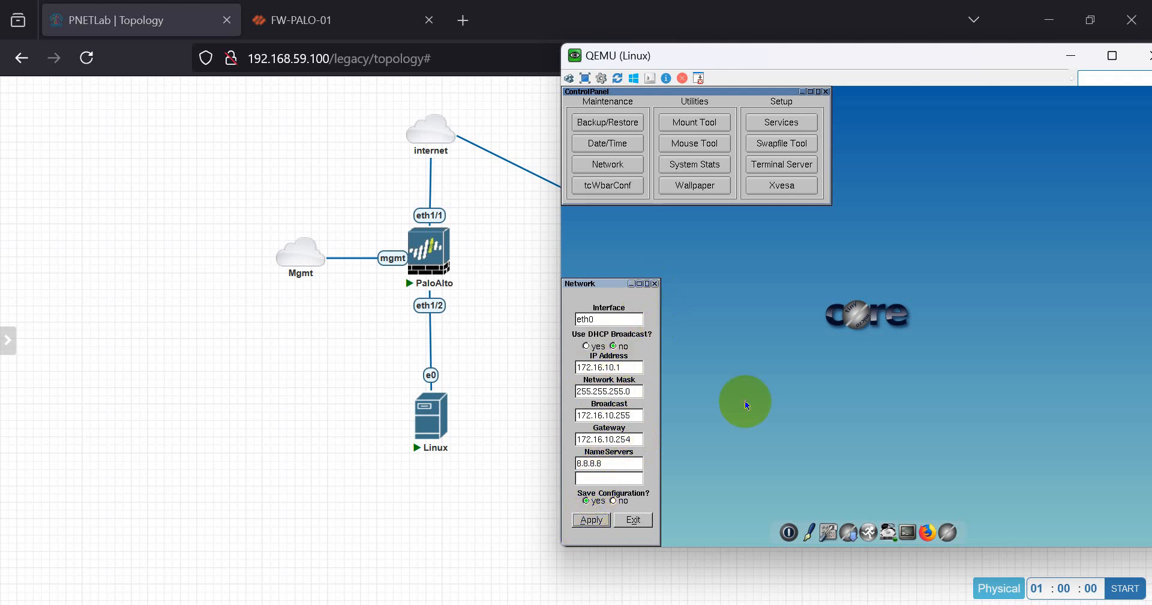
left_click(913, 520)
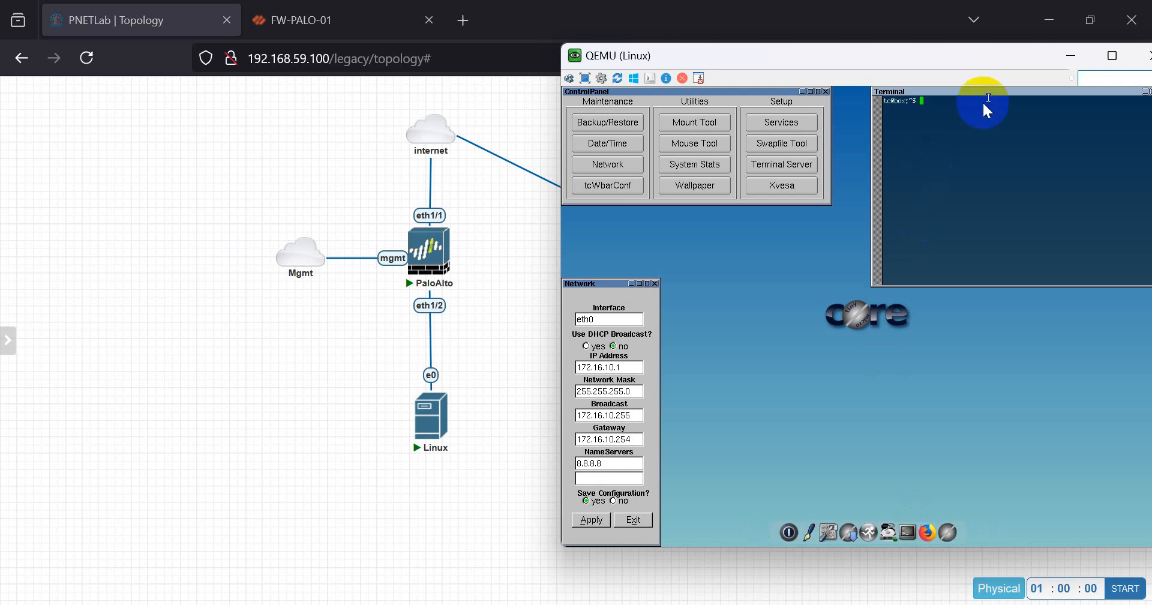
- Ping the gateway 172.16.10.254 from the Linux terminal
left_click_drag(1009, 90, 808, 231)
type("pin")
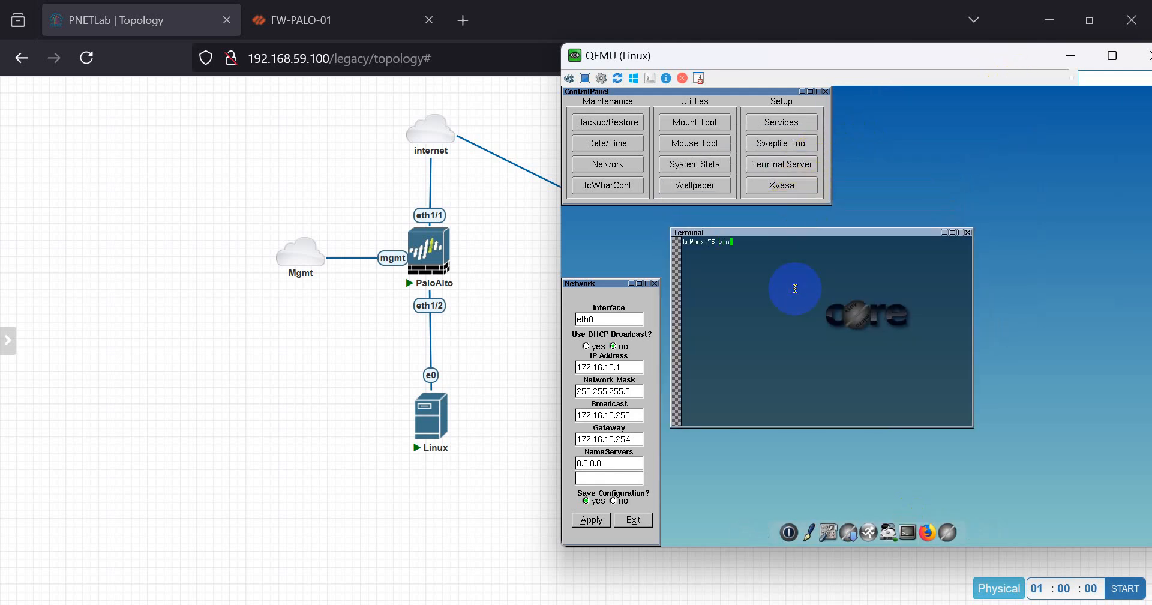
type("g 172.16.10.254")
key("Return")
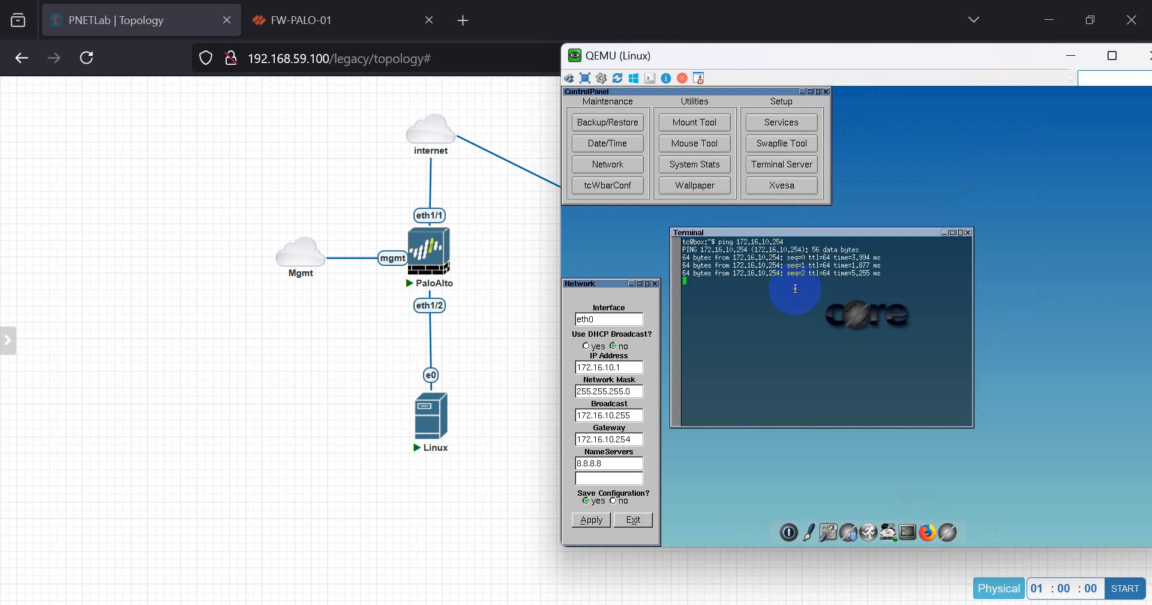
key("ctrl+c")
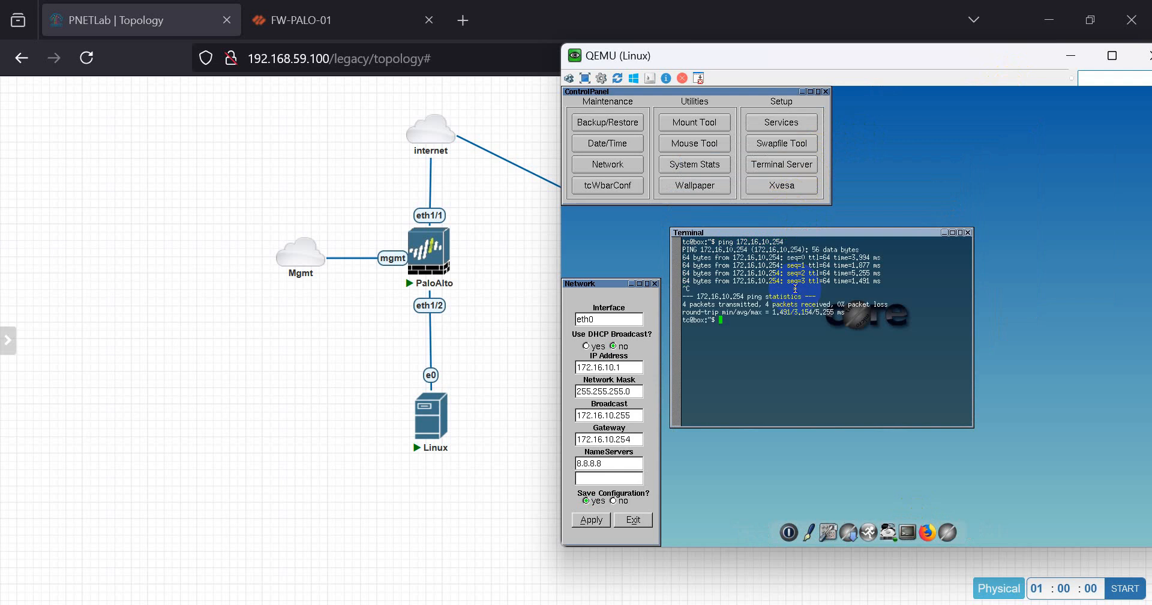
- Ping 8.8.8.8 from the Linux terminal to confirm internet access
key("Return")
key("Return")
key("Up")
key("BackSpace")
key("BackSpace")
key("BackSpace")
key("BackSpace")
key("BackSpace")
key("BackSpace")
key("BackSpace")
key("BackSpace")
key("BackSpace")
key("BackSpace")
key("BackSpace")
key("BackSpace")
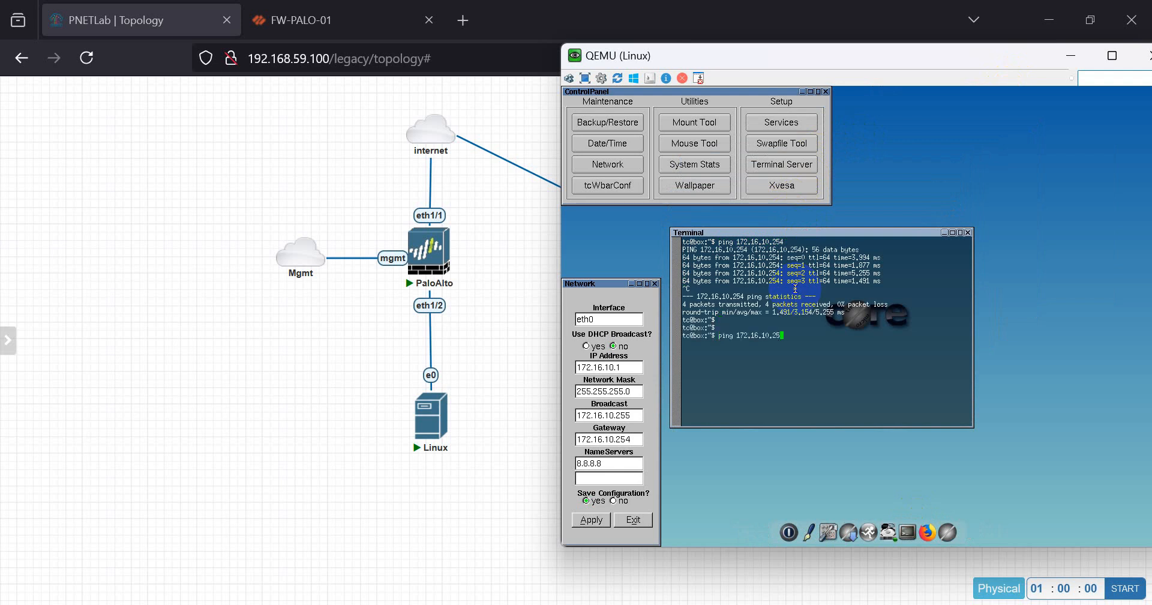
key("BackSpace")
type("8.8.8.8")
key("Return")
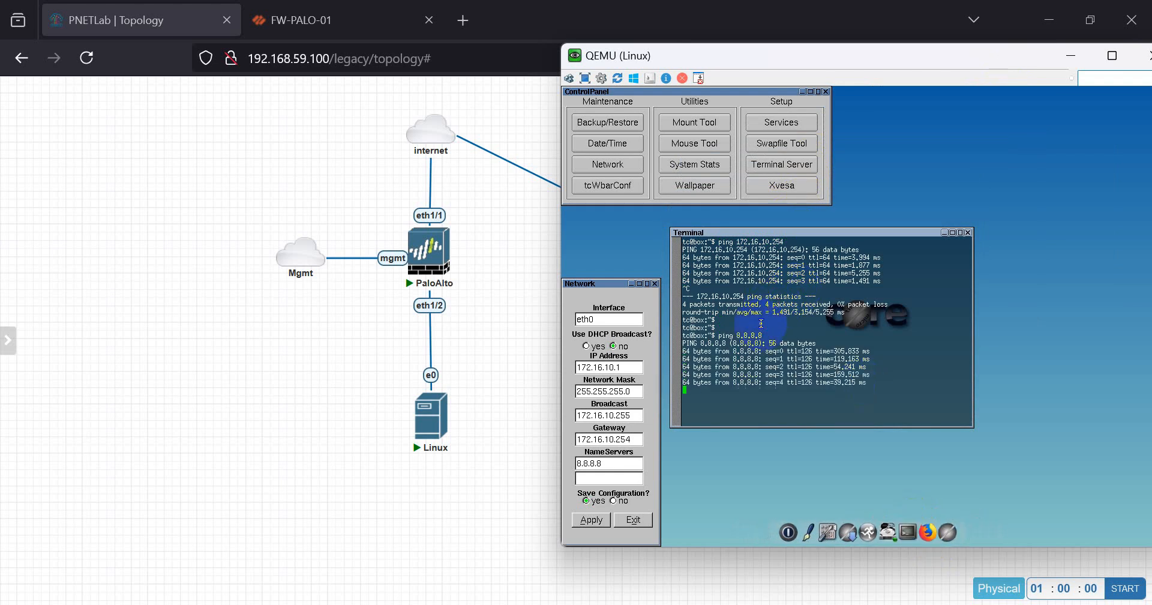
key("ctrl+c")
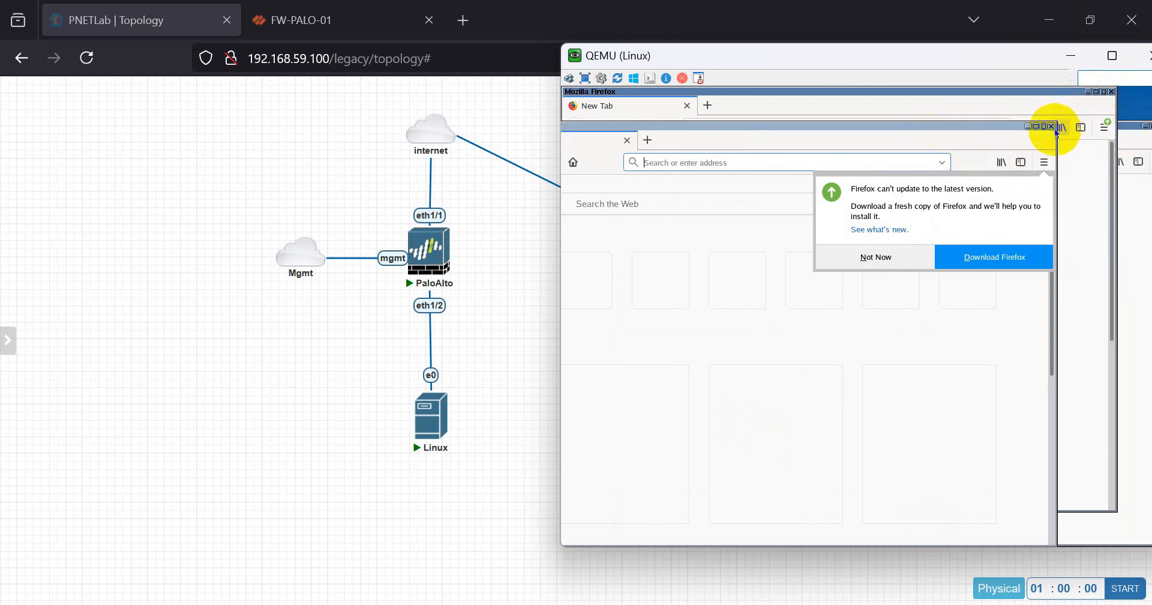
- Close the duplicate Firefox windows and dismiss the update notice
left_click(1051, 127)
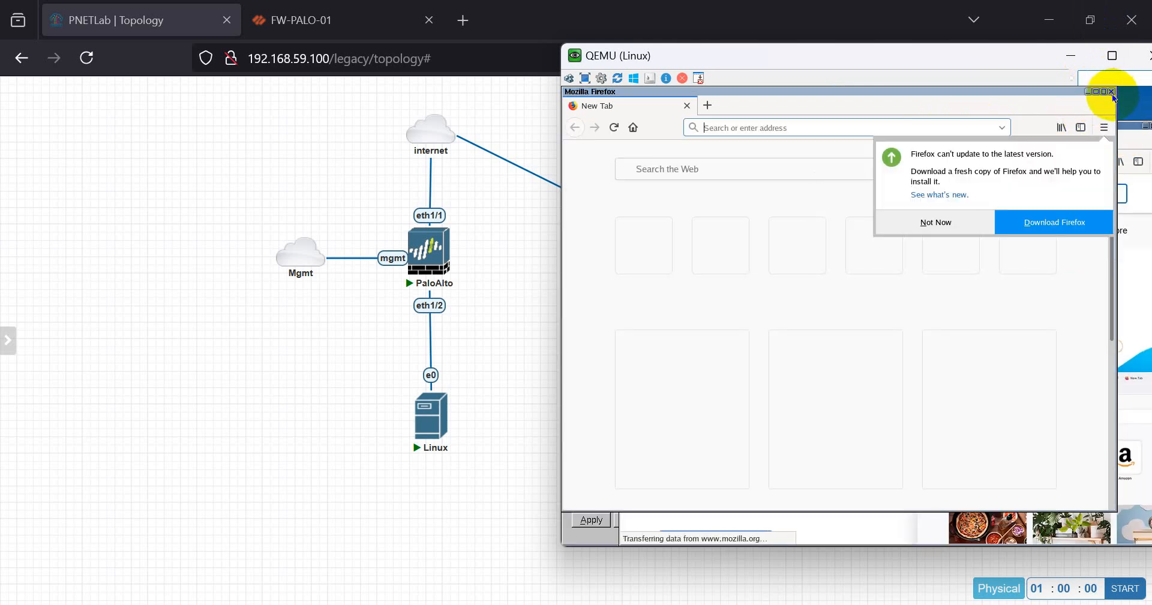
left_click(1111, 94)
left_click_drag(869, 126, 865, 113)
left_click(986, 245)
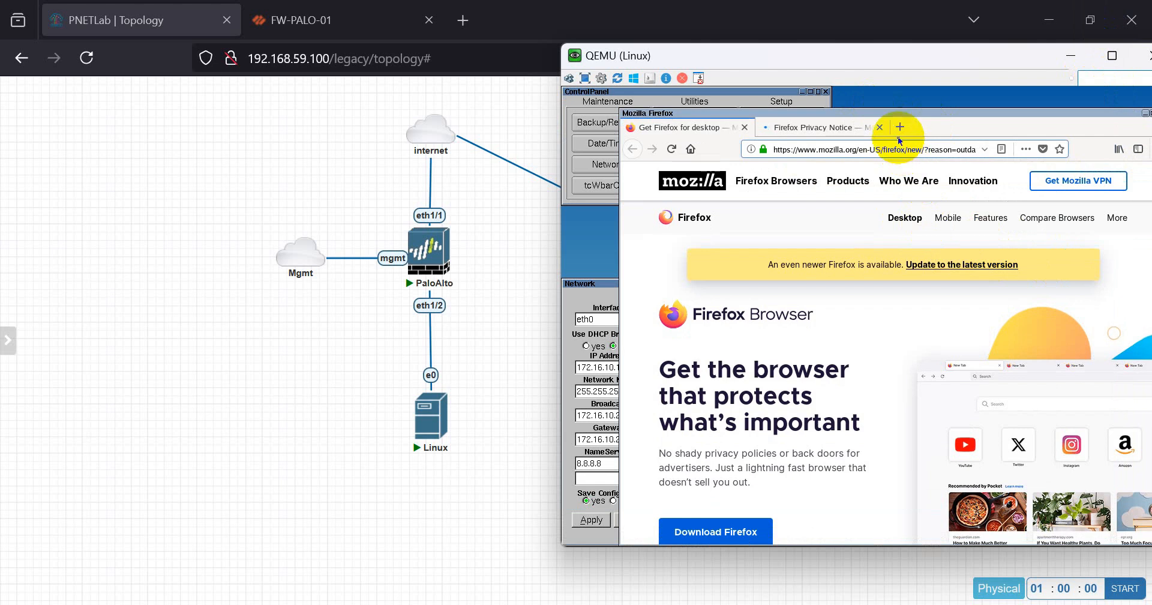
- Browse to detik.com in a new Firefox tab
left_click(900, 126)
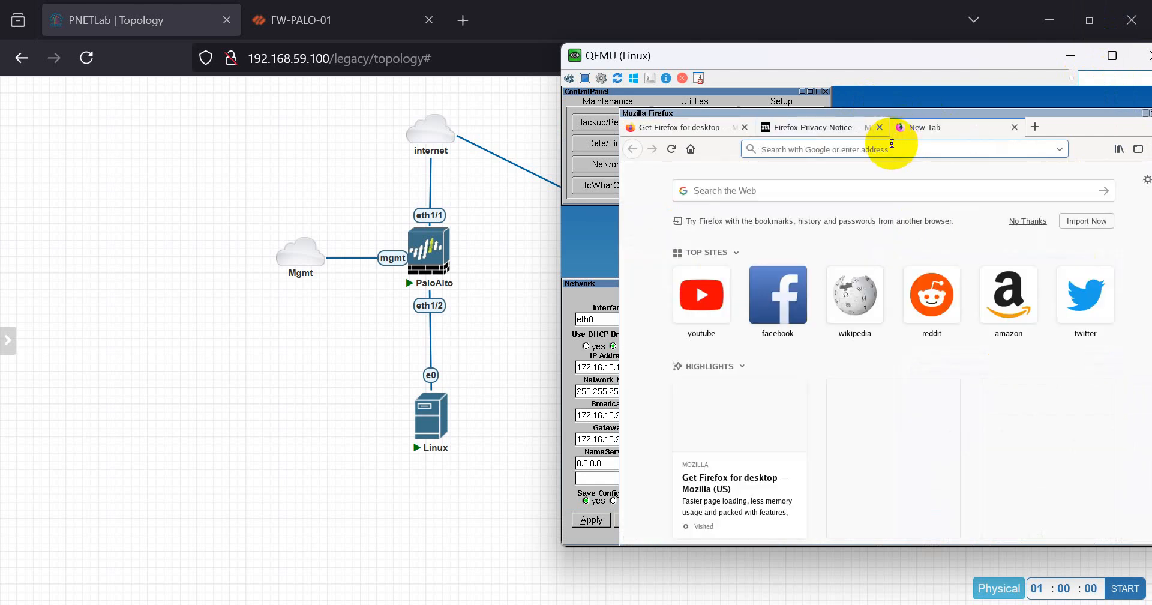
type("detik.com")
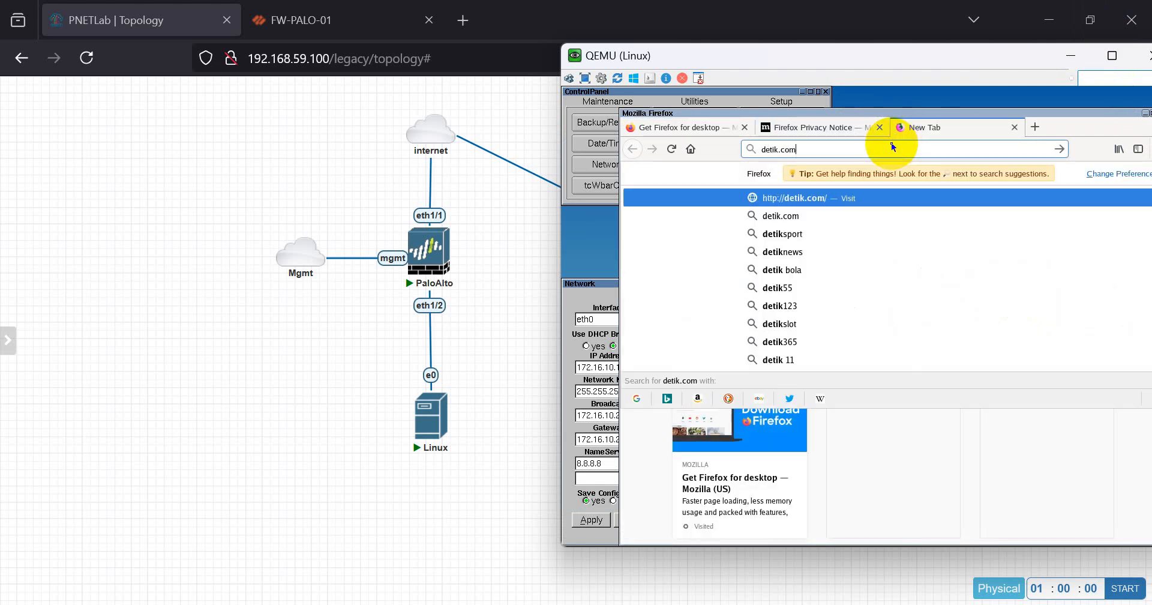
key("Return")
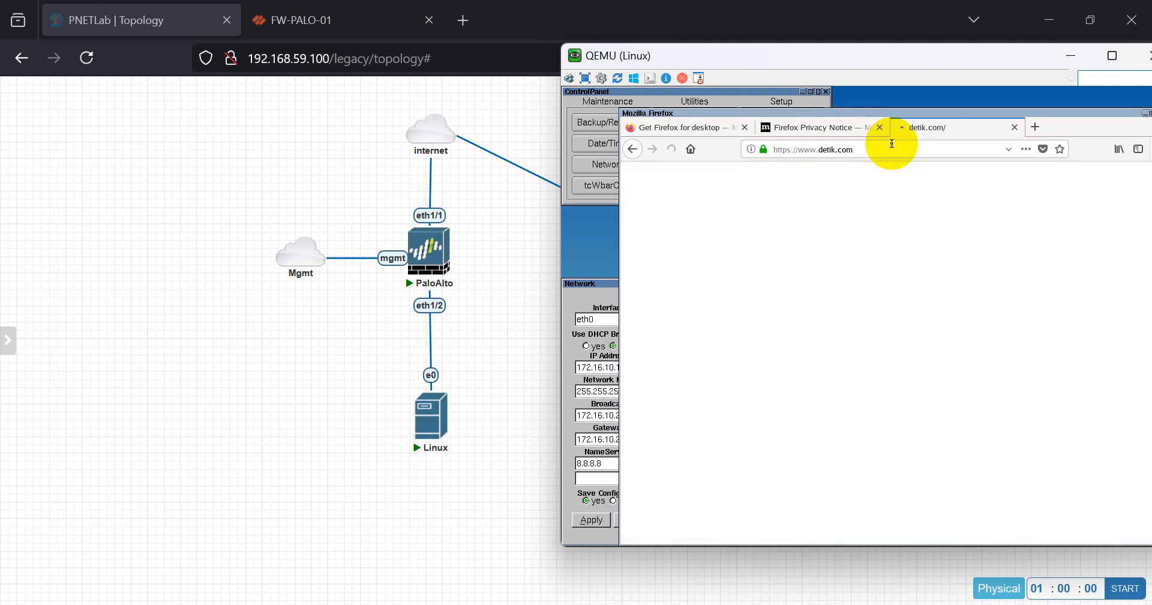